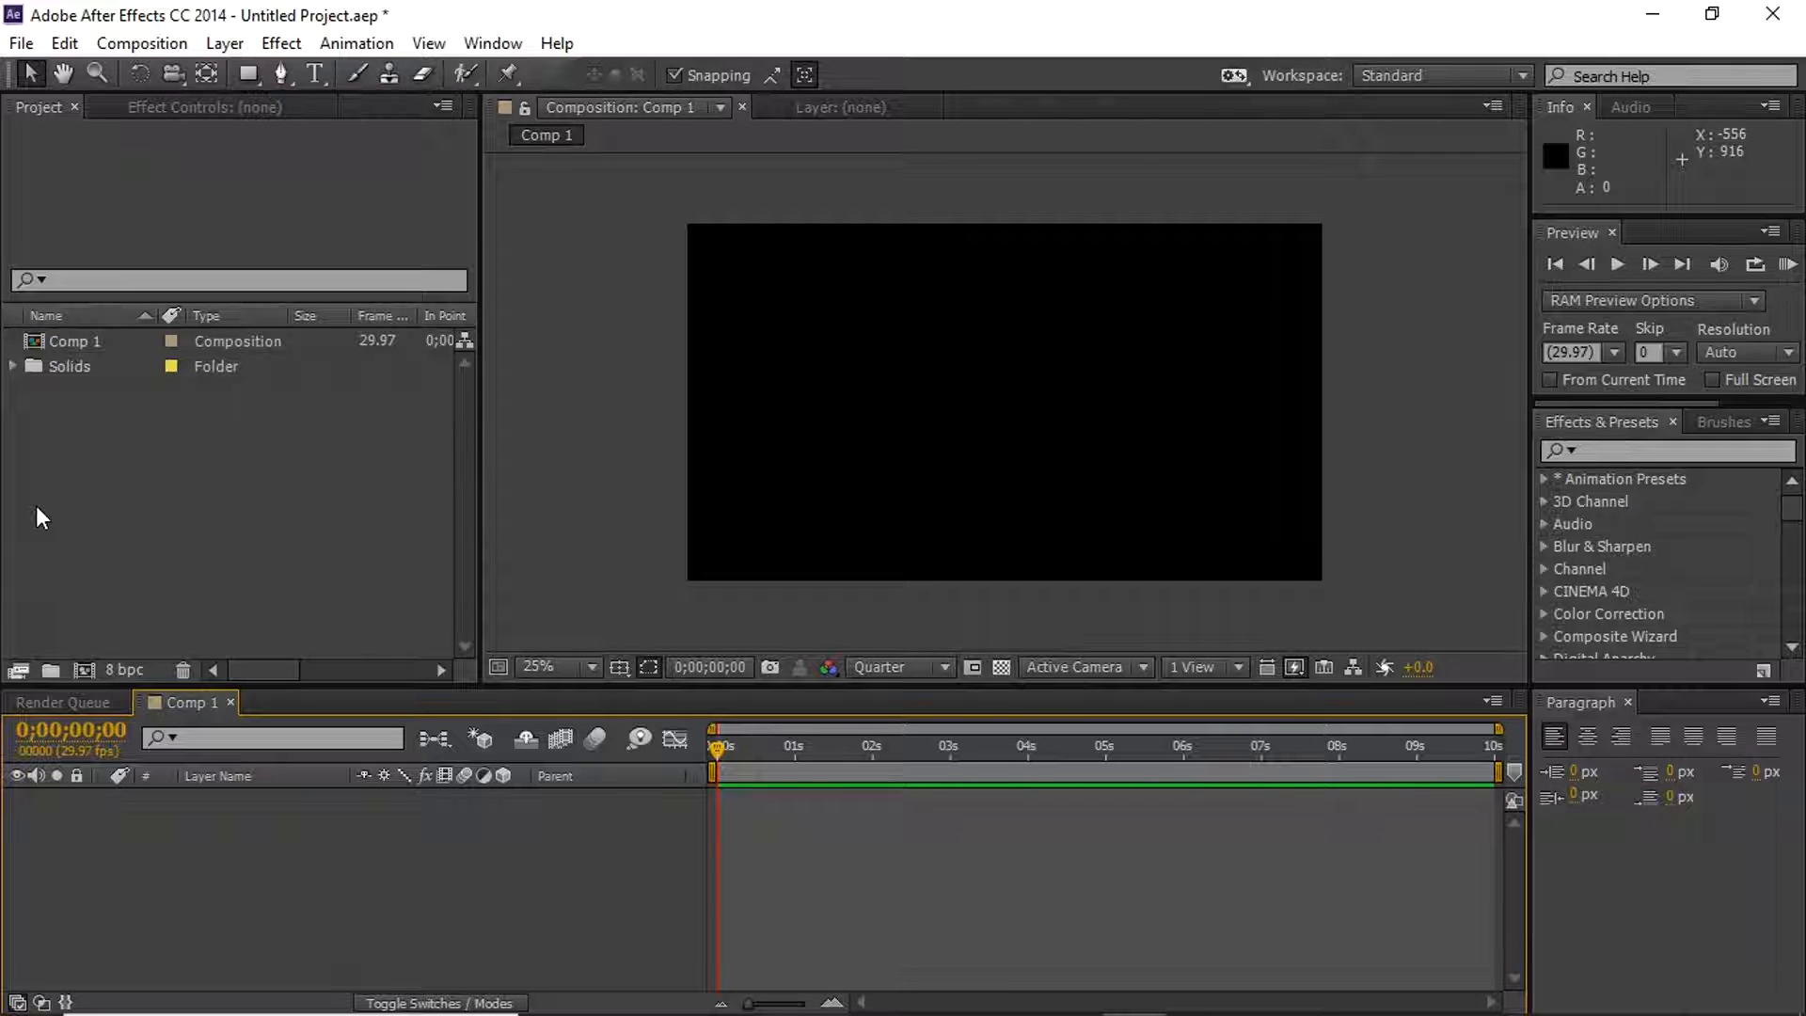
# Create a 1920 × 1080 px solid layer named bg in deep red (951518)
pyautogui.rightClick(346, 856)
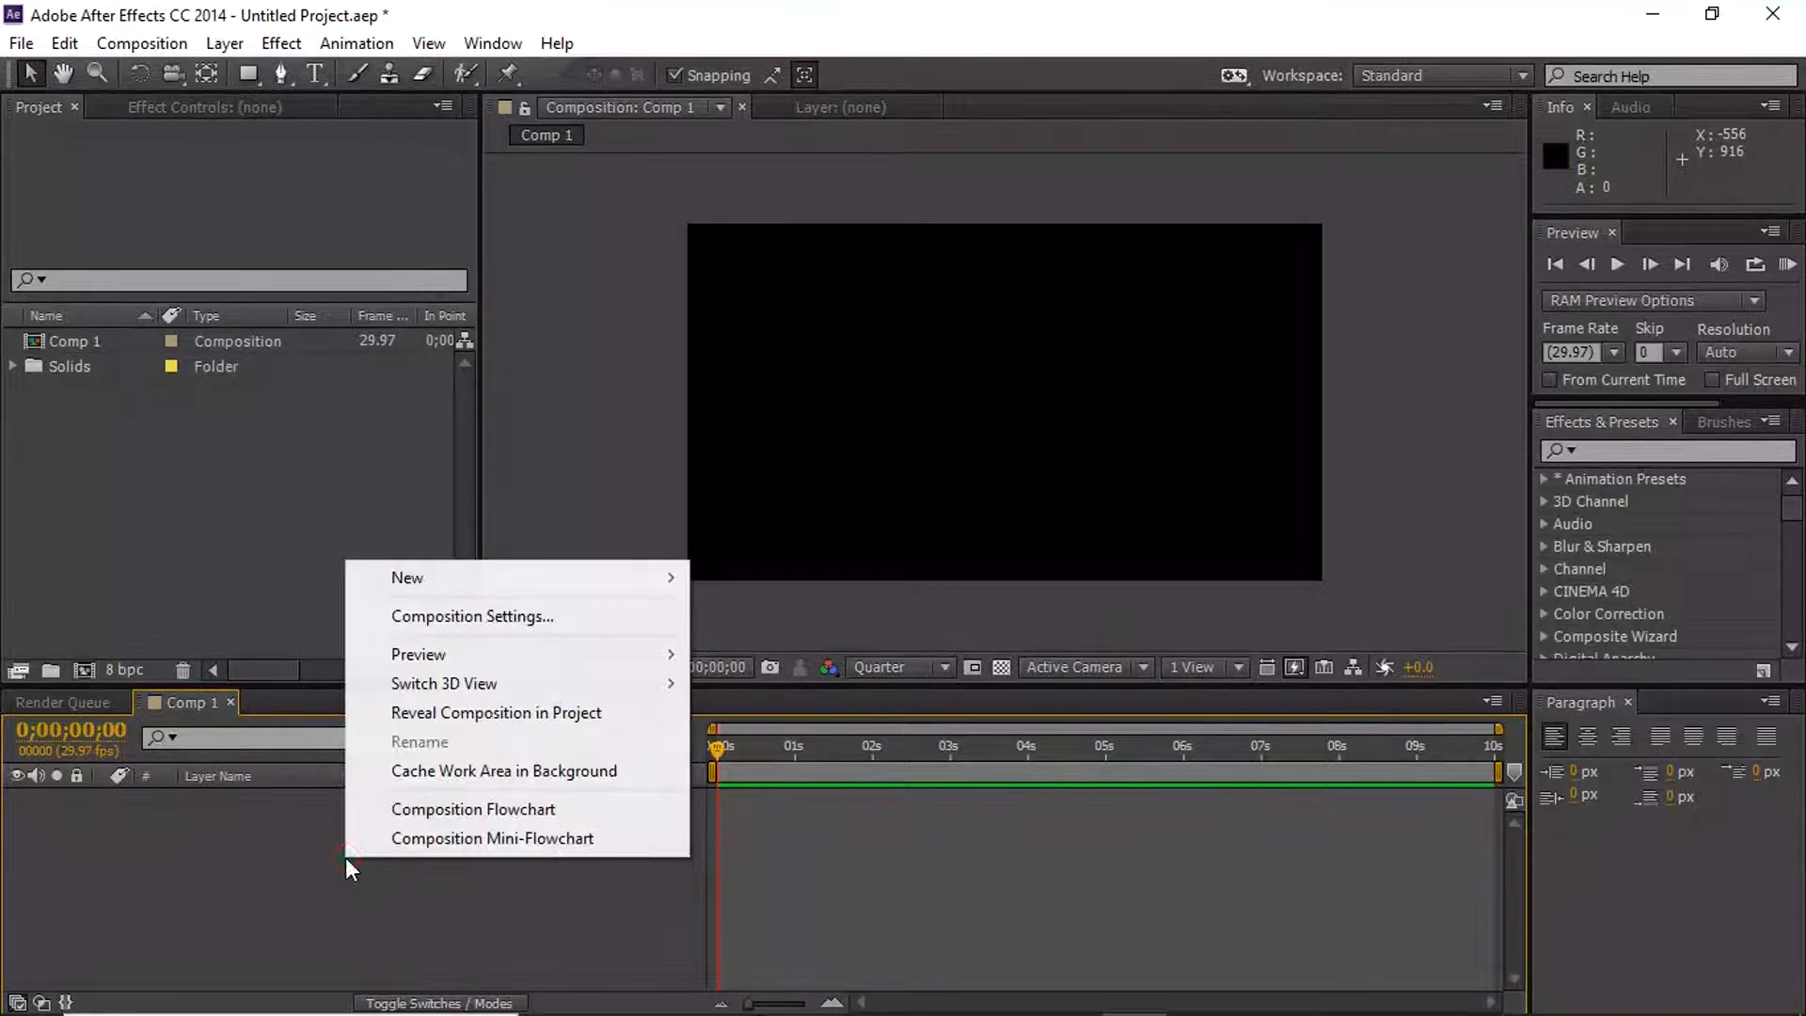
pyautogui.moveTo(678, 580)
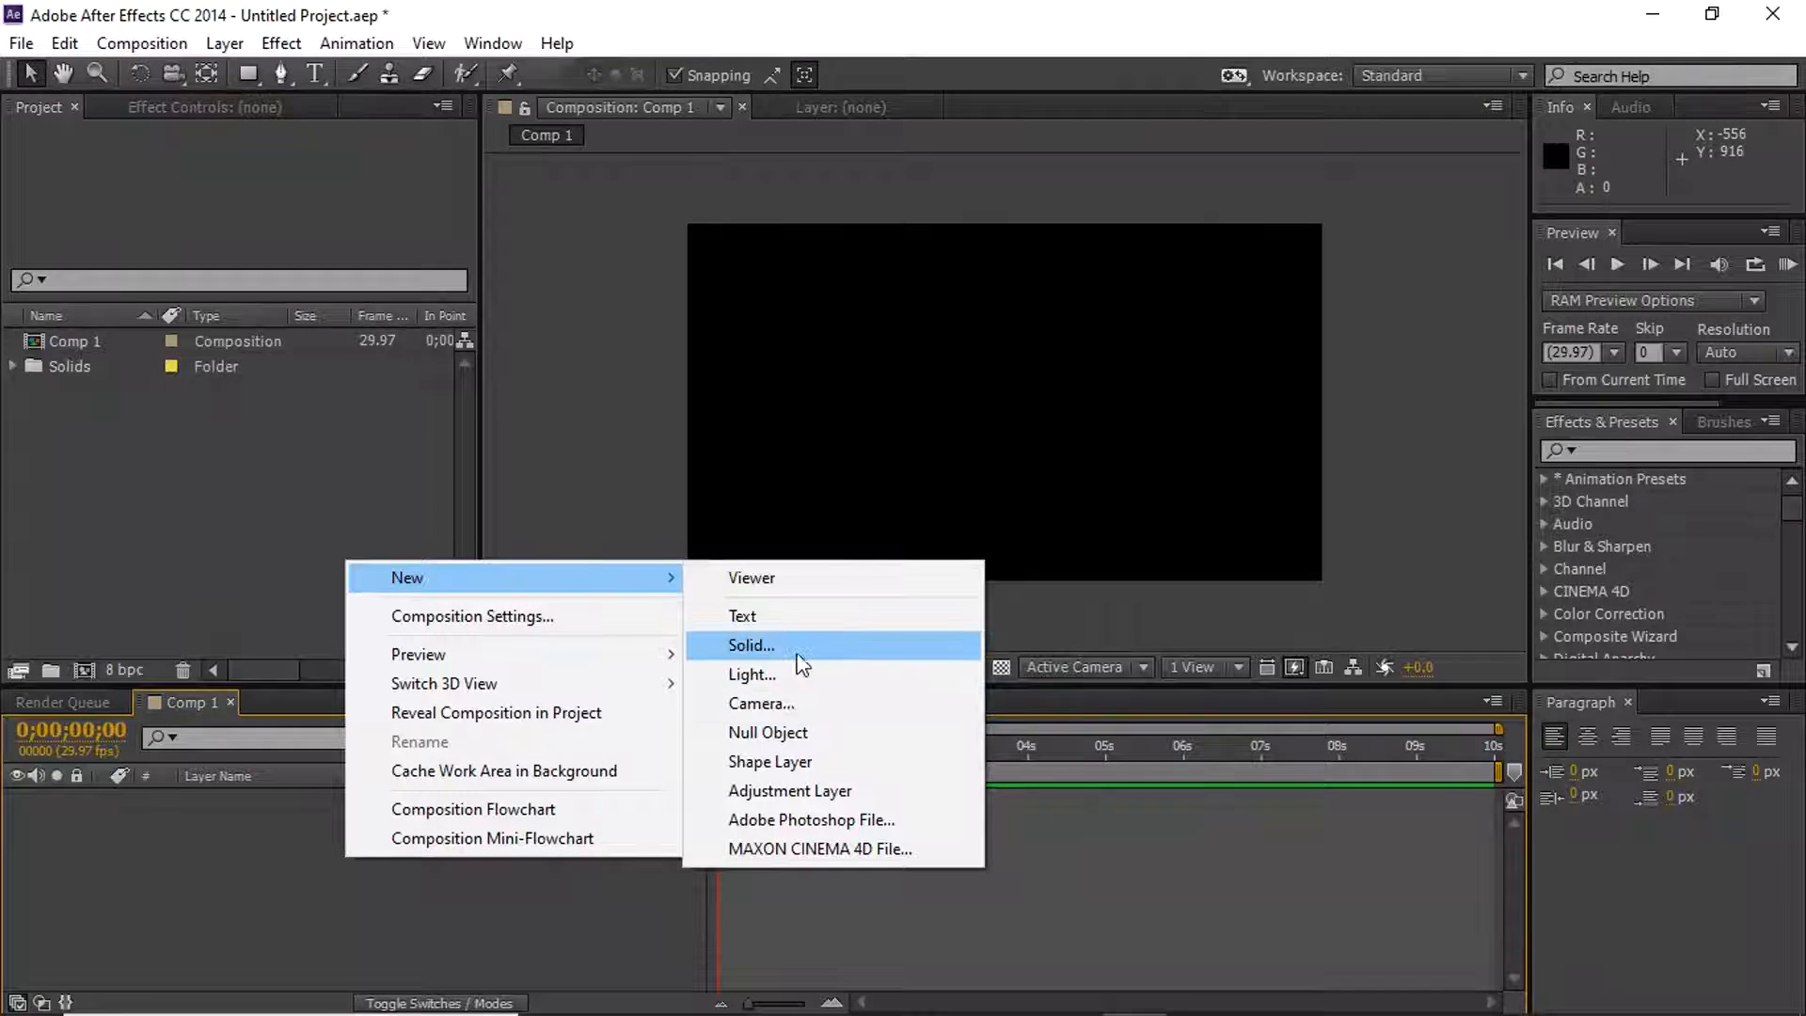
pyautogui.click(795, 648)
pyautogui.click(888, 681)
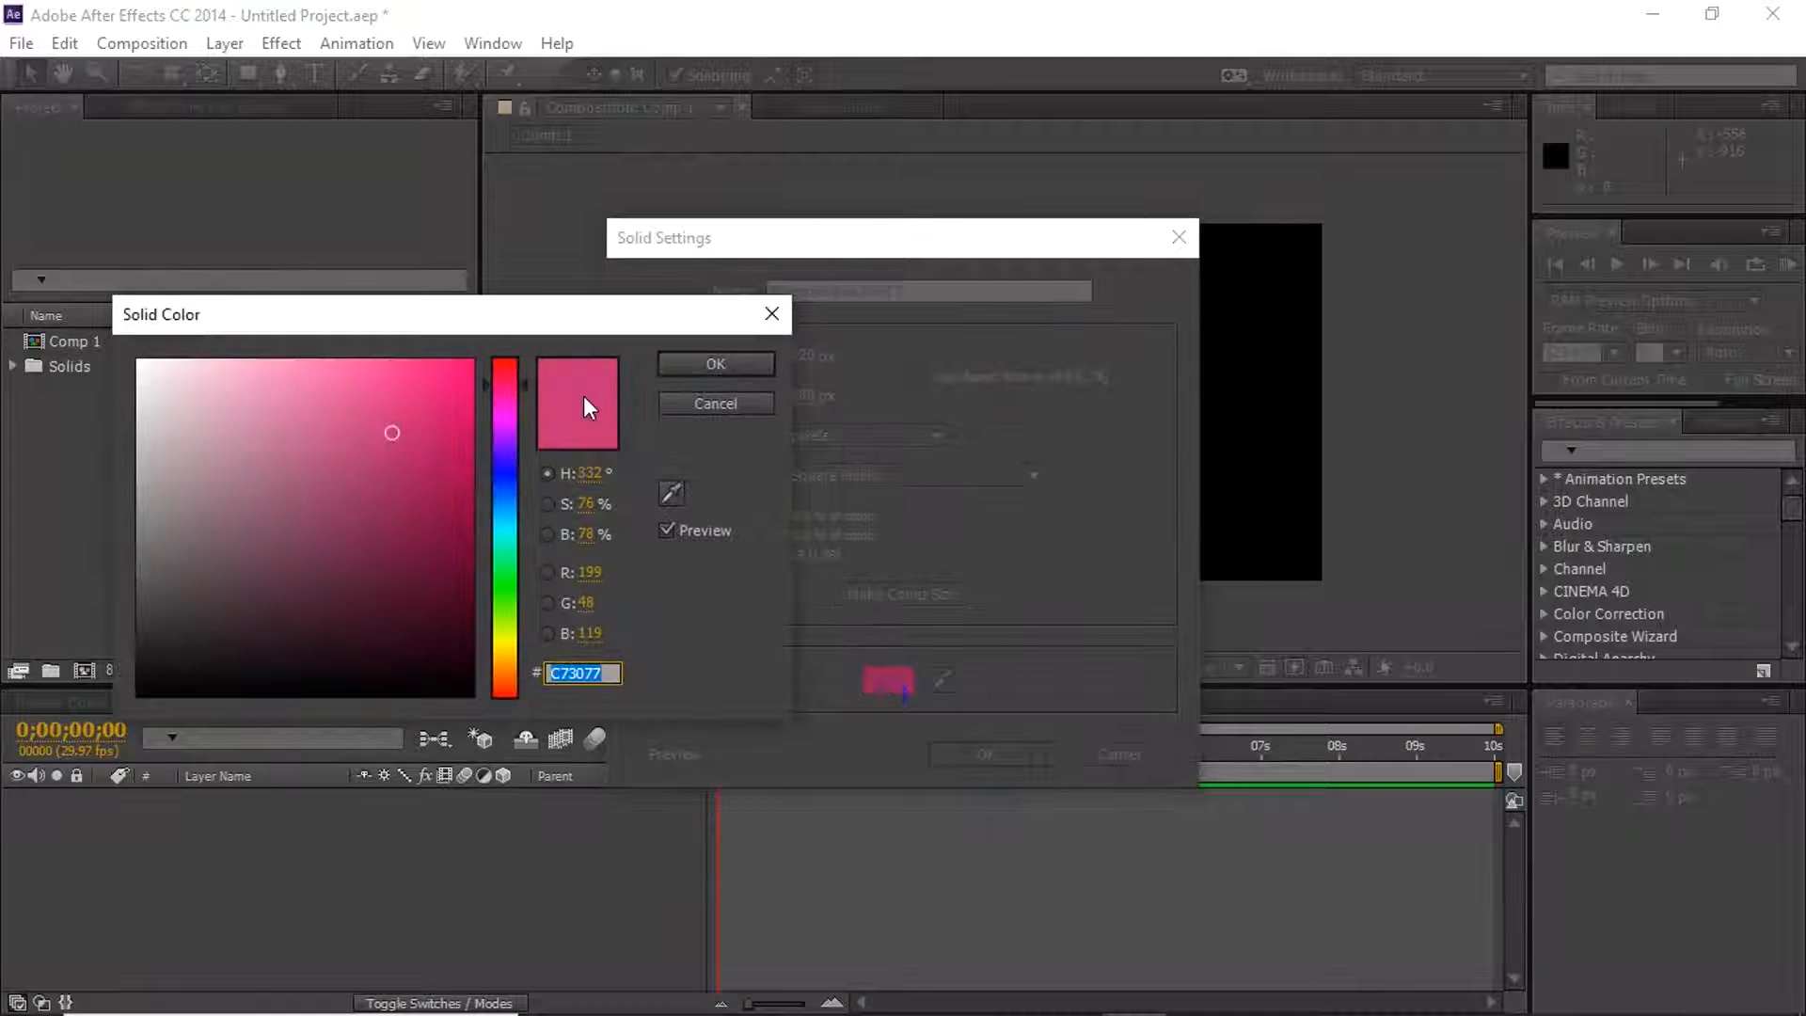
pyautogui.click(509, 370)
pyautogui.click(423, 503)
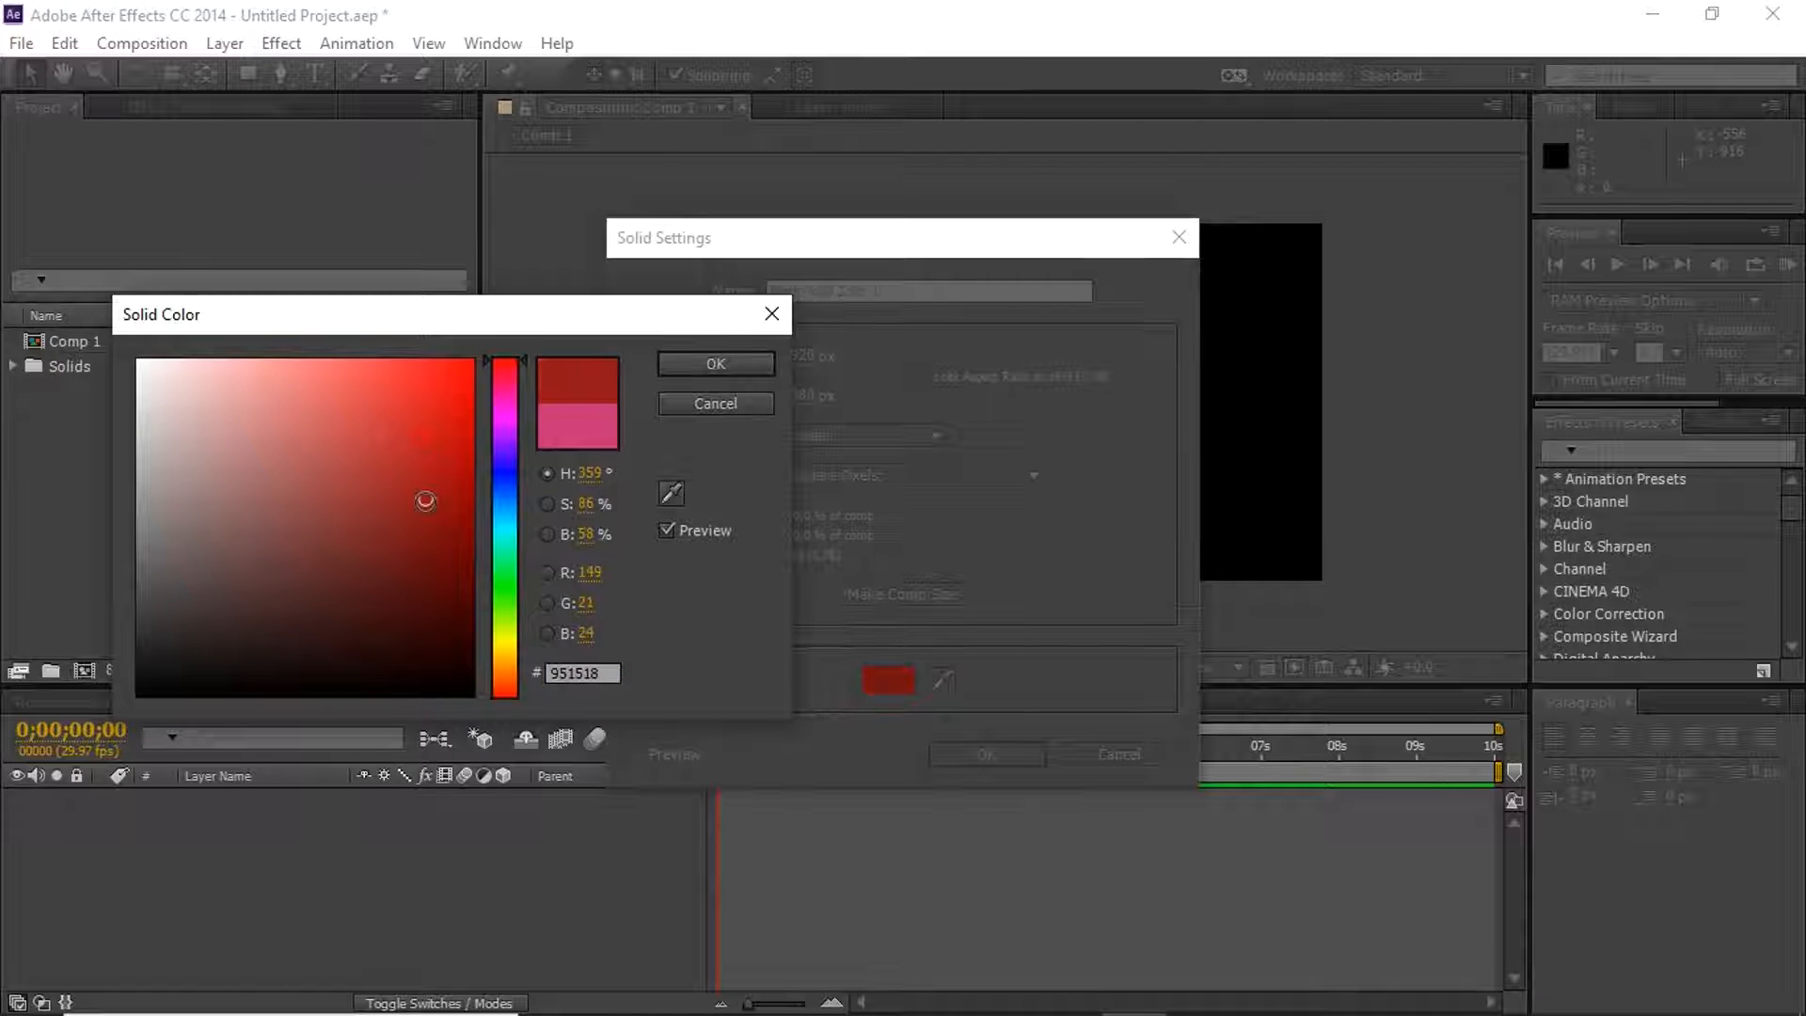
pyautogui.click(713, 366)
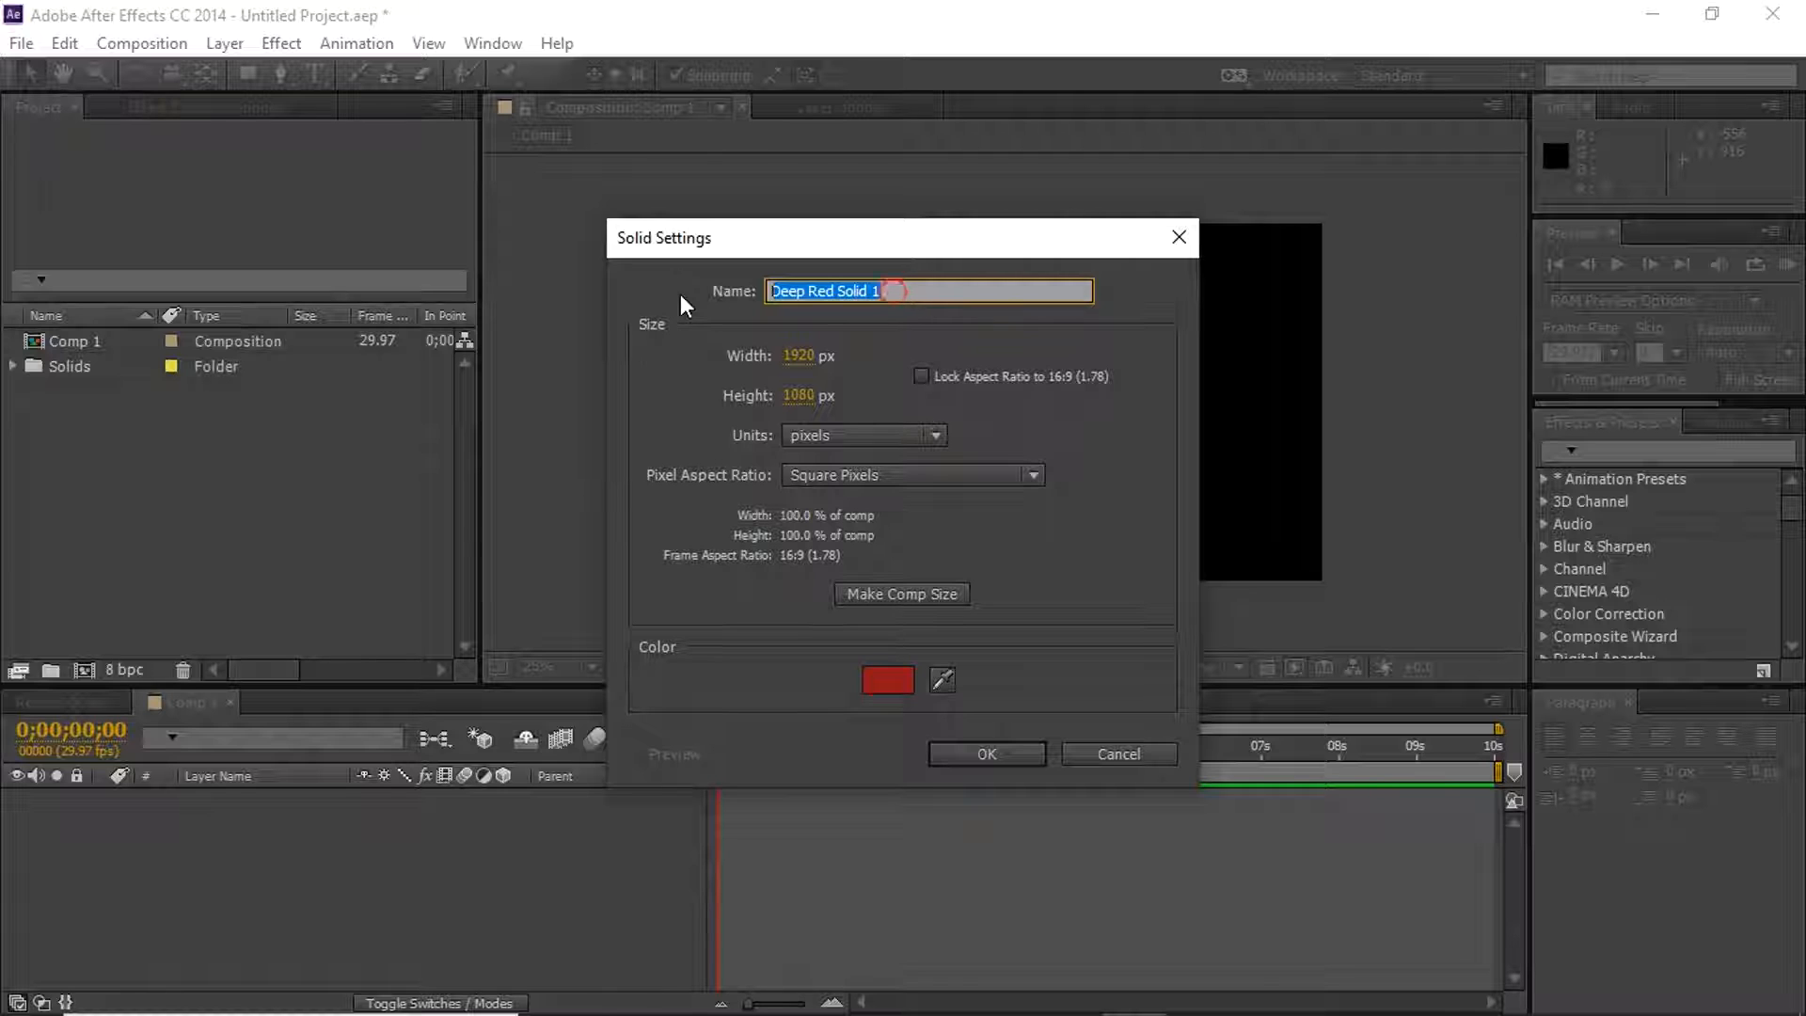
pyautogui.write('bg')
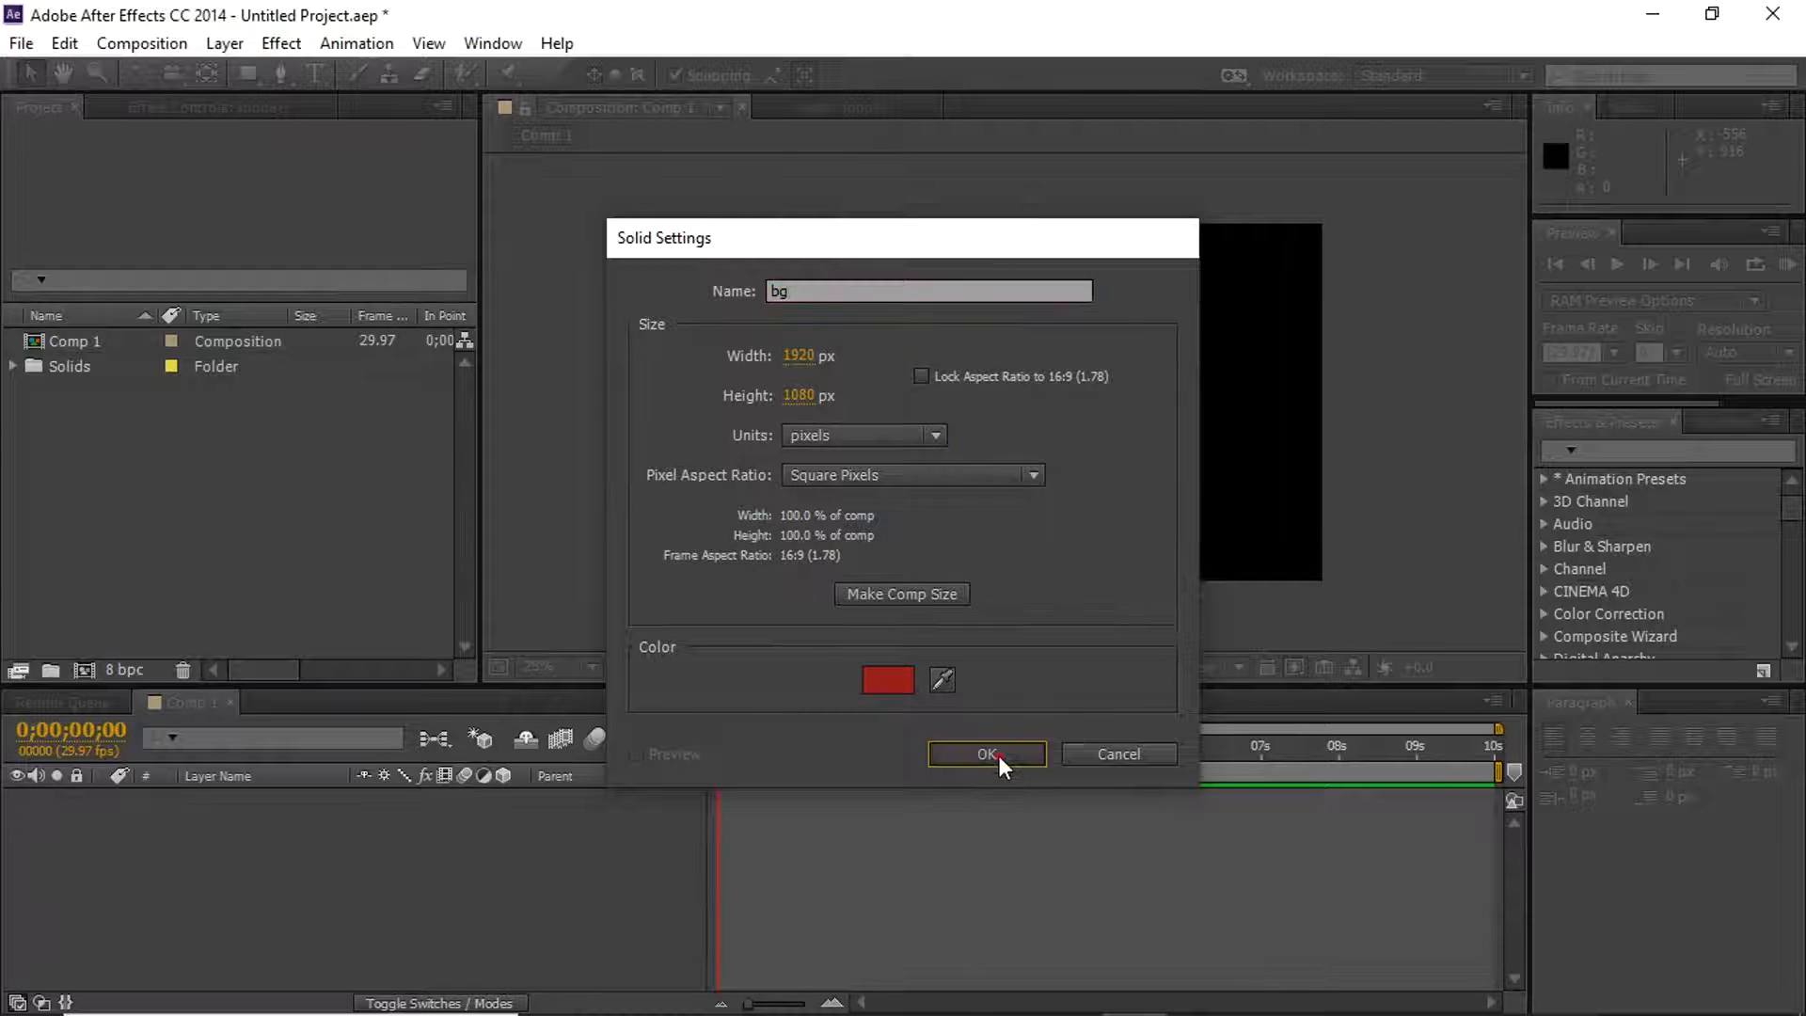
pyautogui.click(997, 754)
pyautogui.click(284, 839)
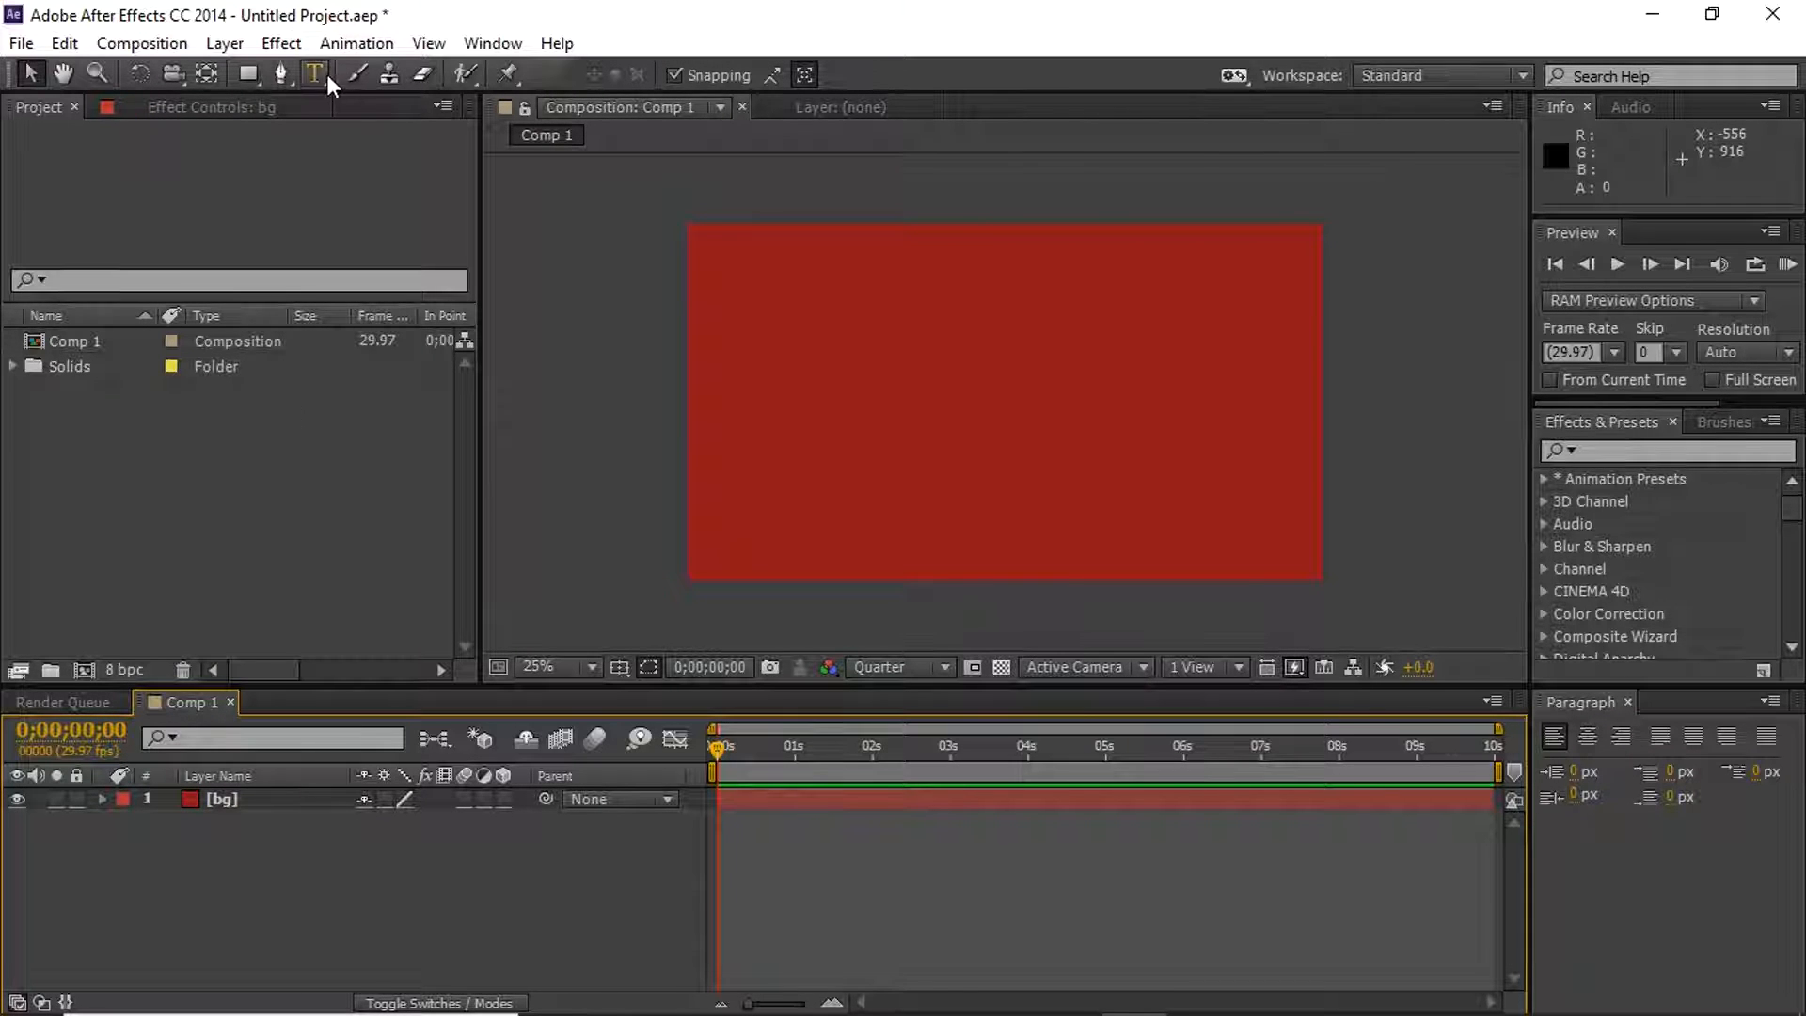
pyautogui.click(250, 77)
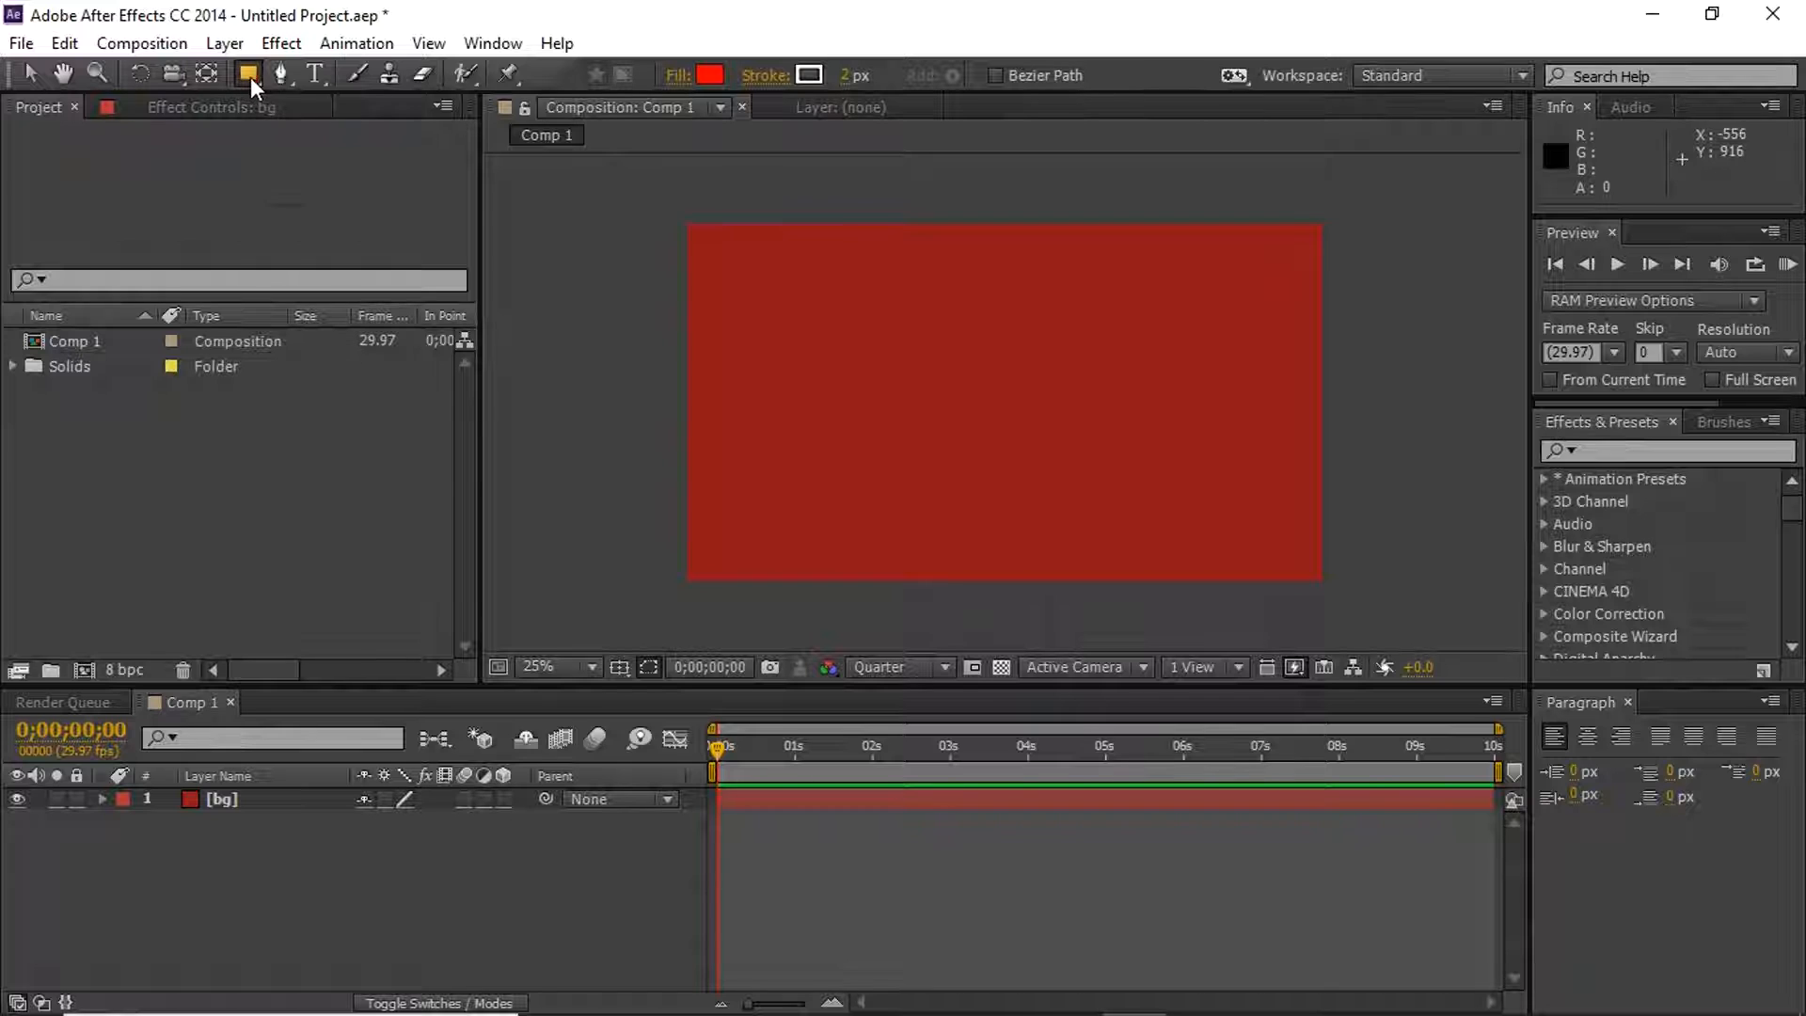
pyautogui.click(250, 79)
pyautogui.click(166, 168)
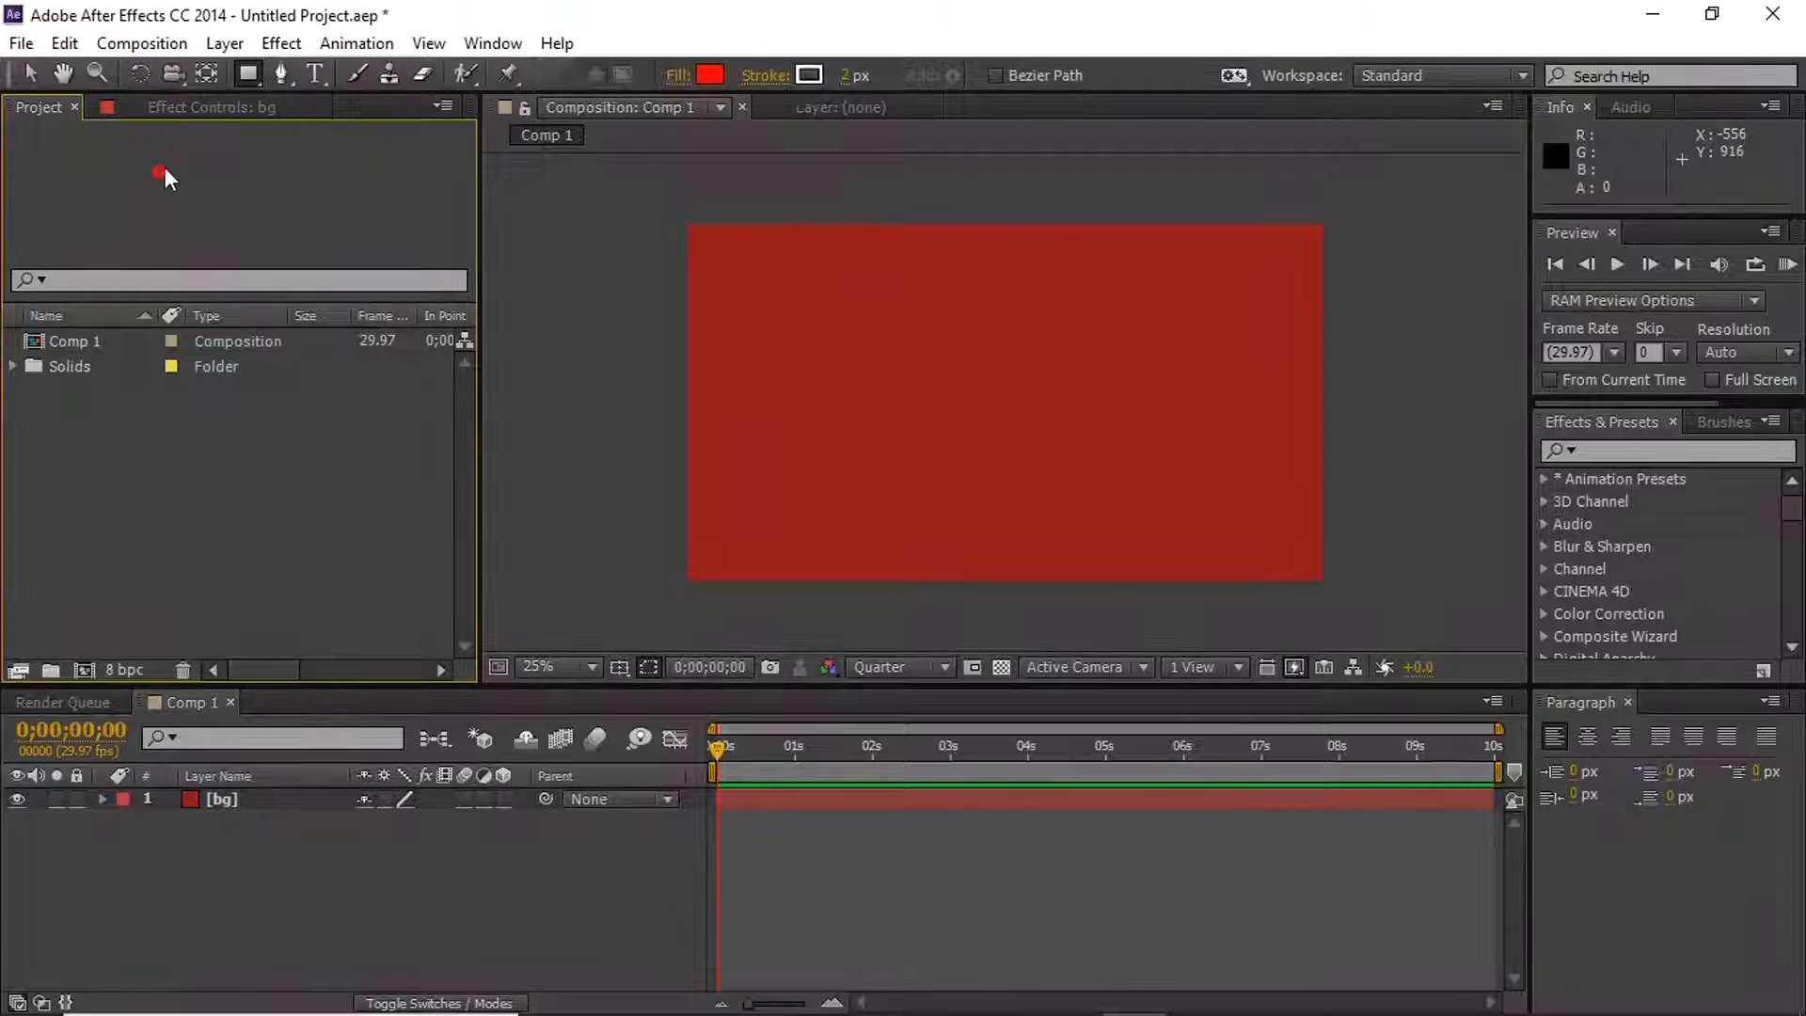
# Draw a short vertical line in the upper middle of the composition with the Pen tool and set its stroke width to 13 px
pyautogui.click(278, 74)
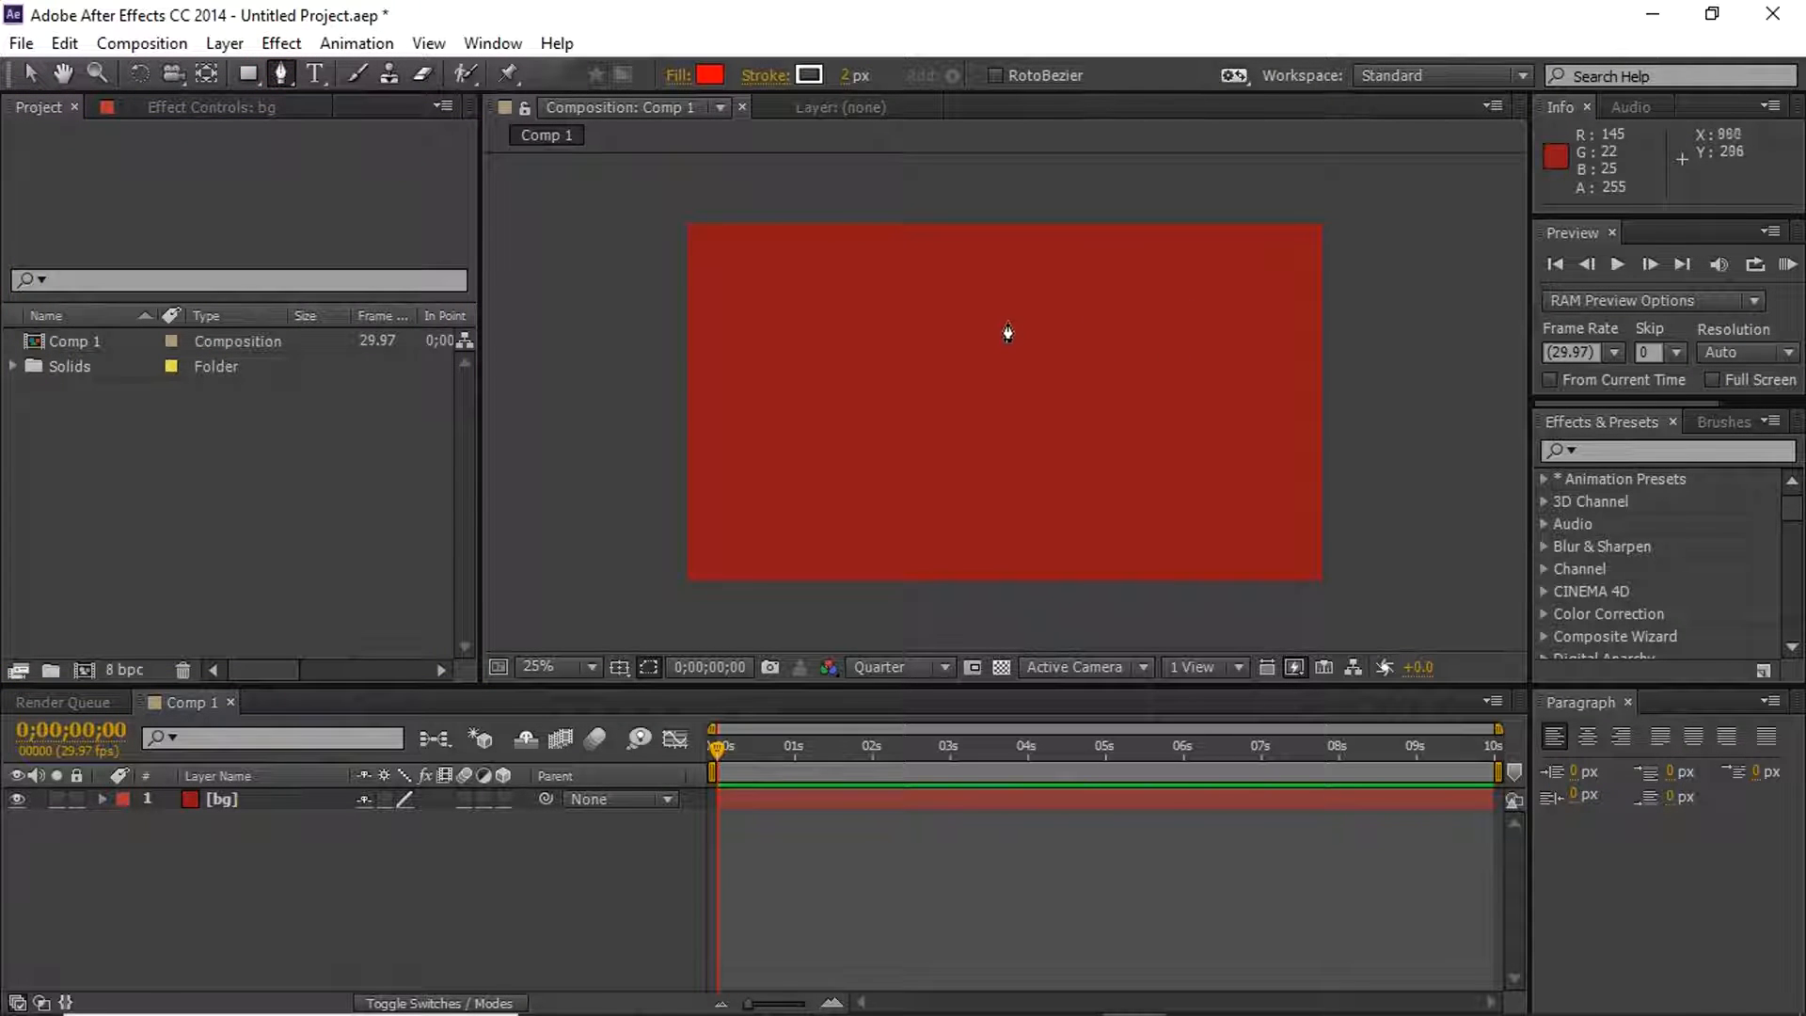
pyautogui.click(987, 292)
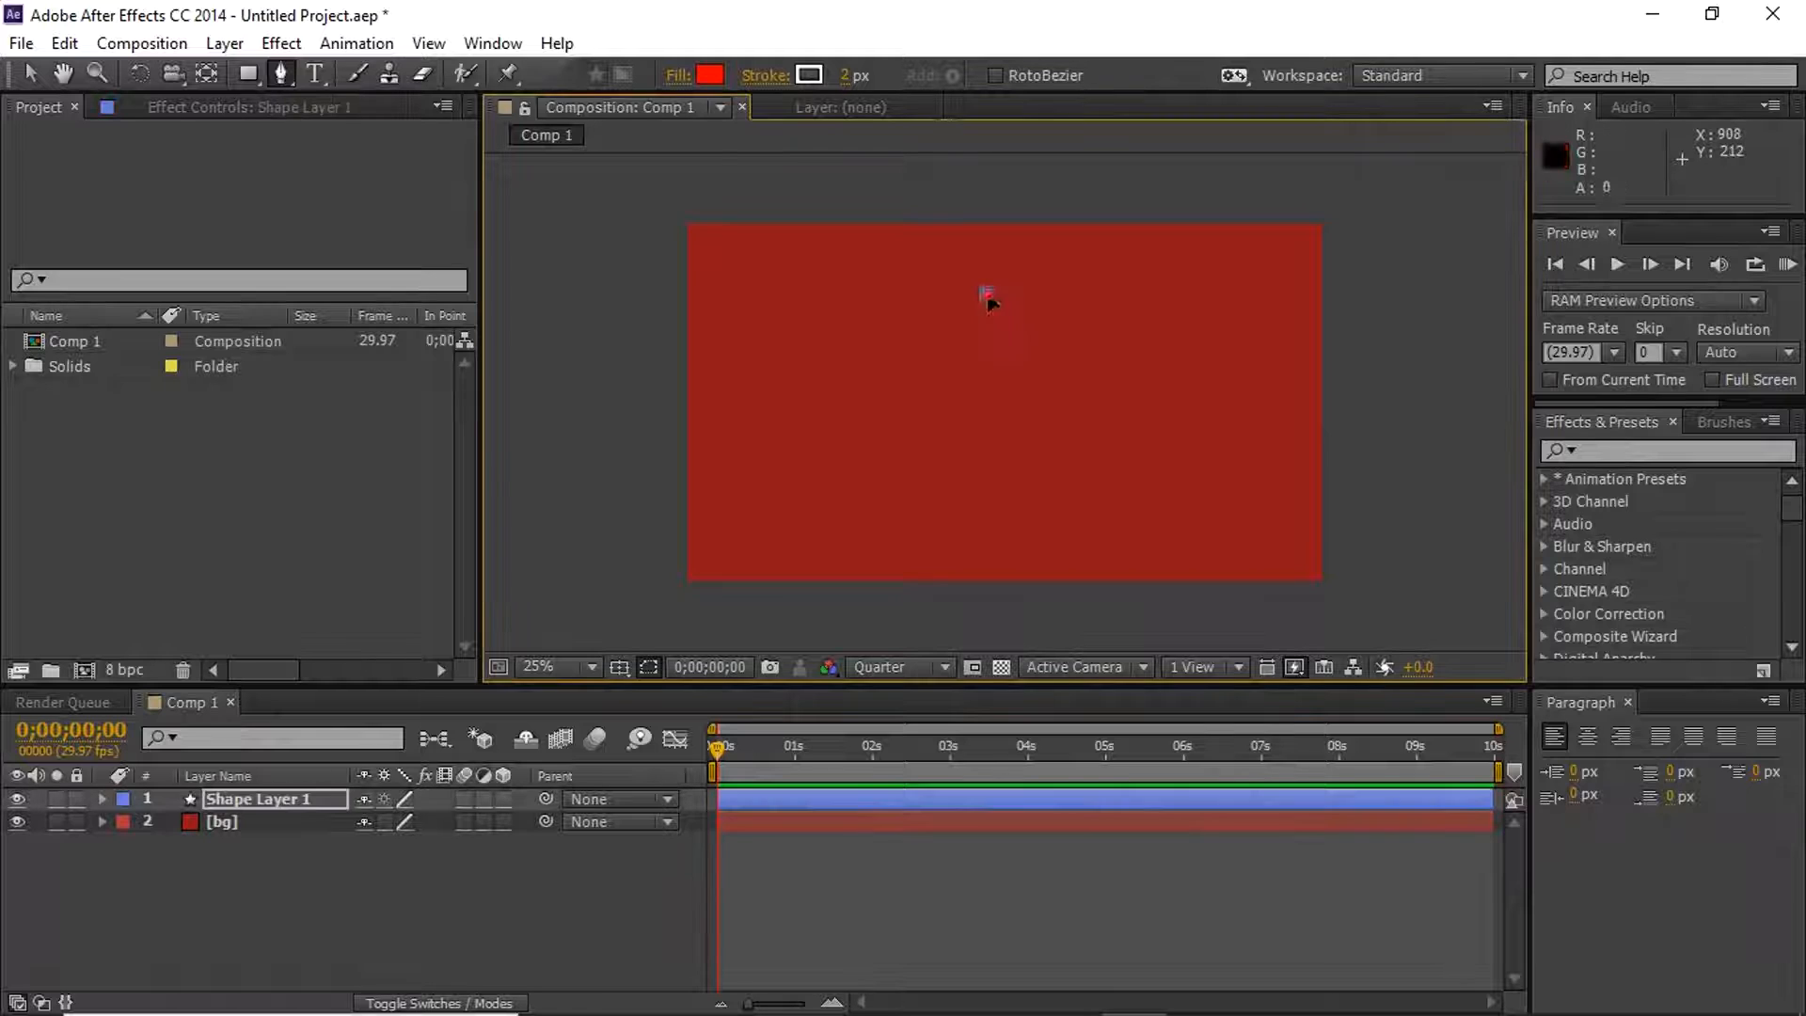
pyautogui.click(985, 381)
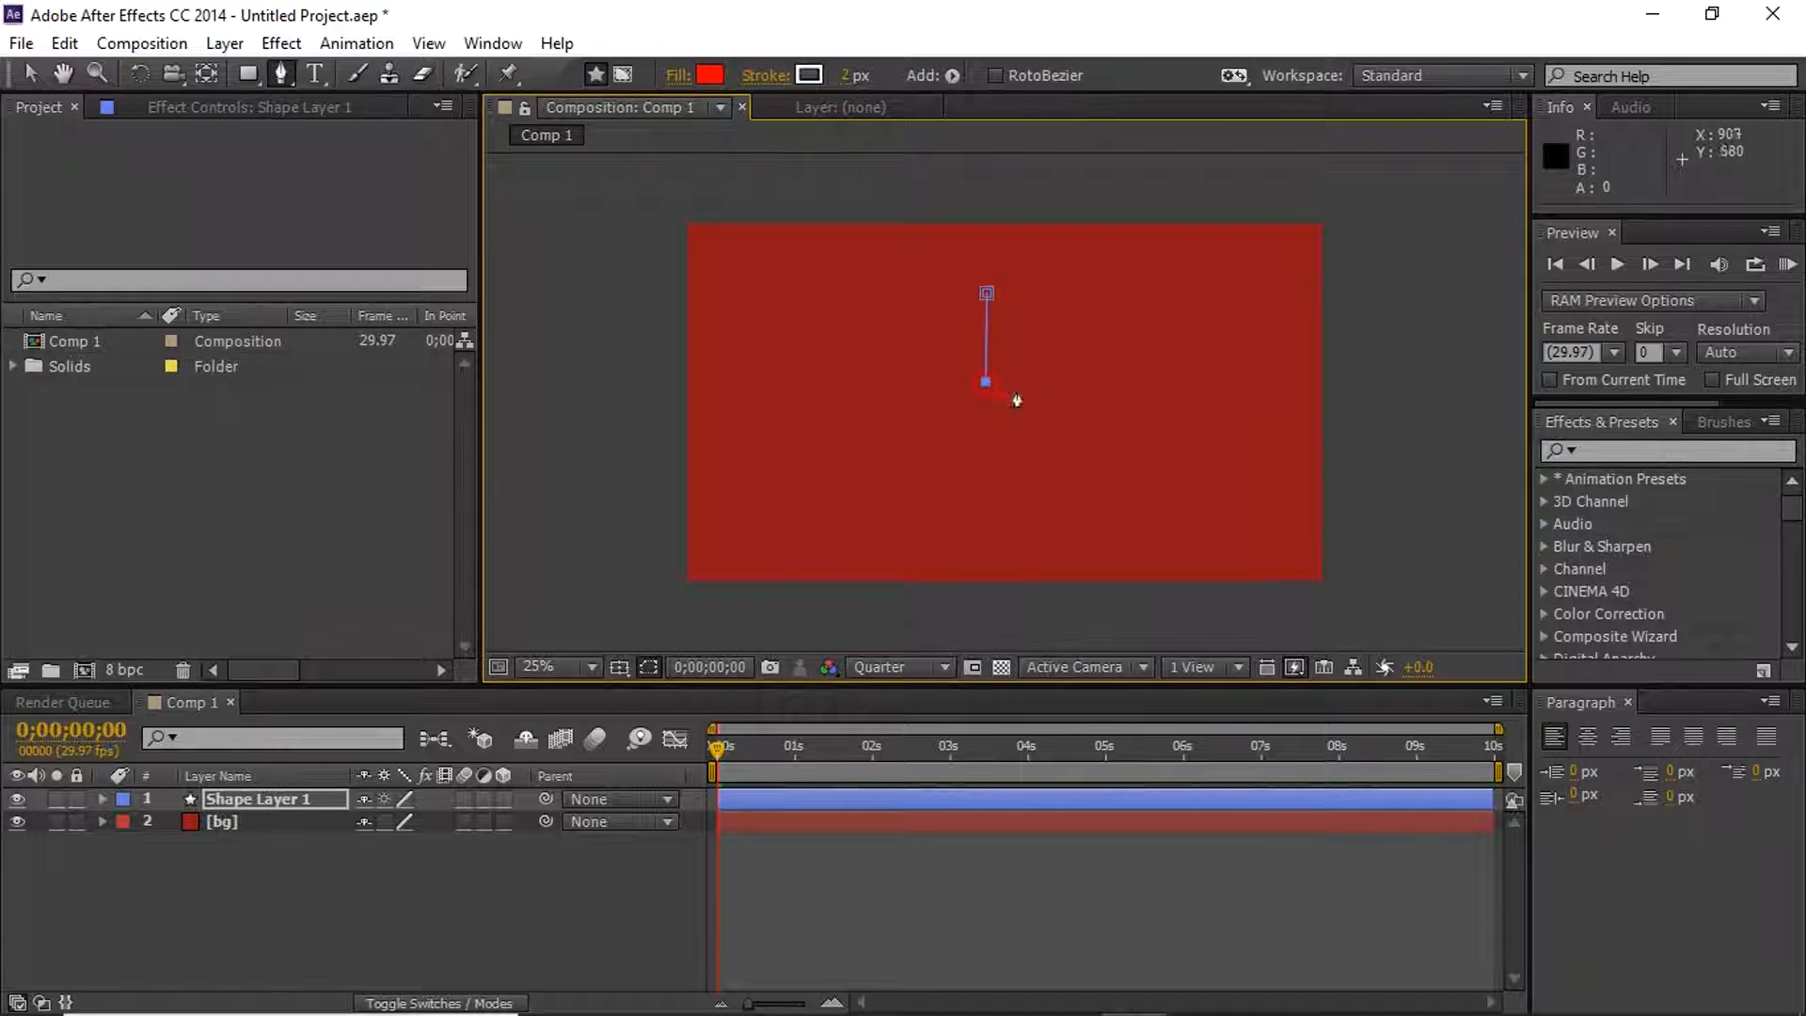
pyautogui.click(849, 74)
pyautogui.moveTo(849, 75); pyautogui.dragTo(859, 75)
pyautogui.click(29, 73)
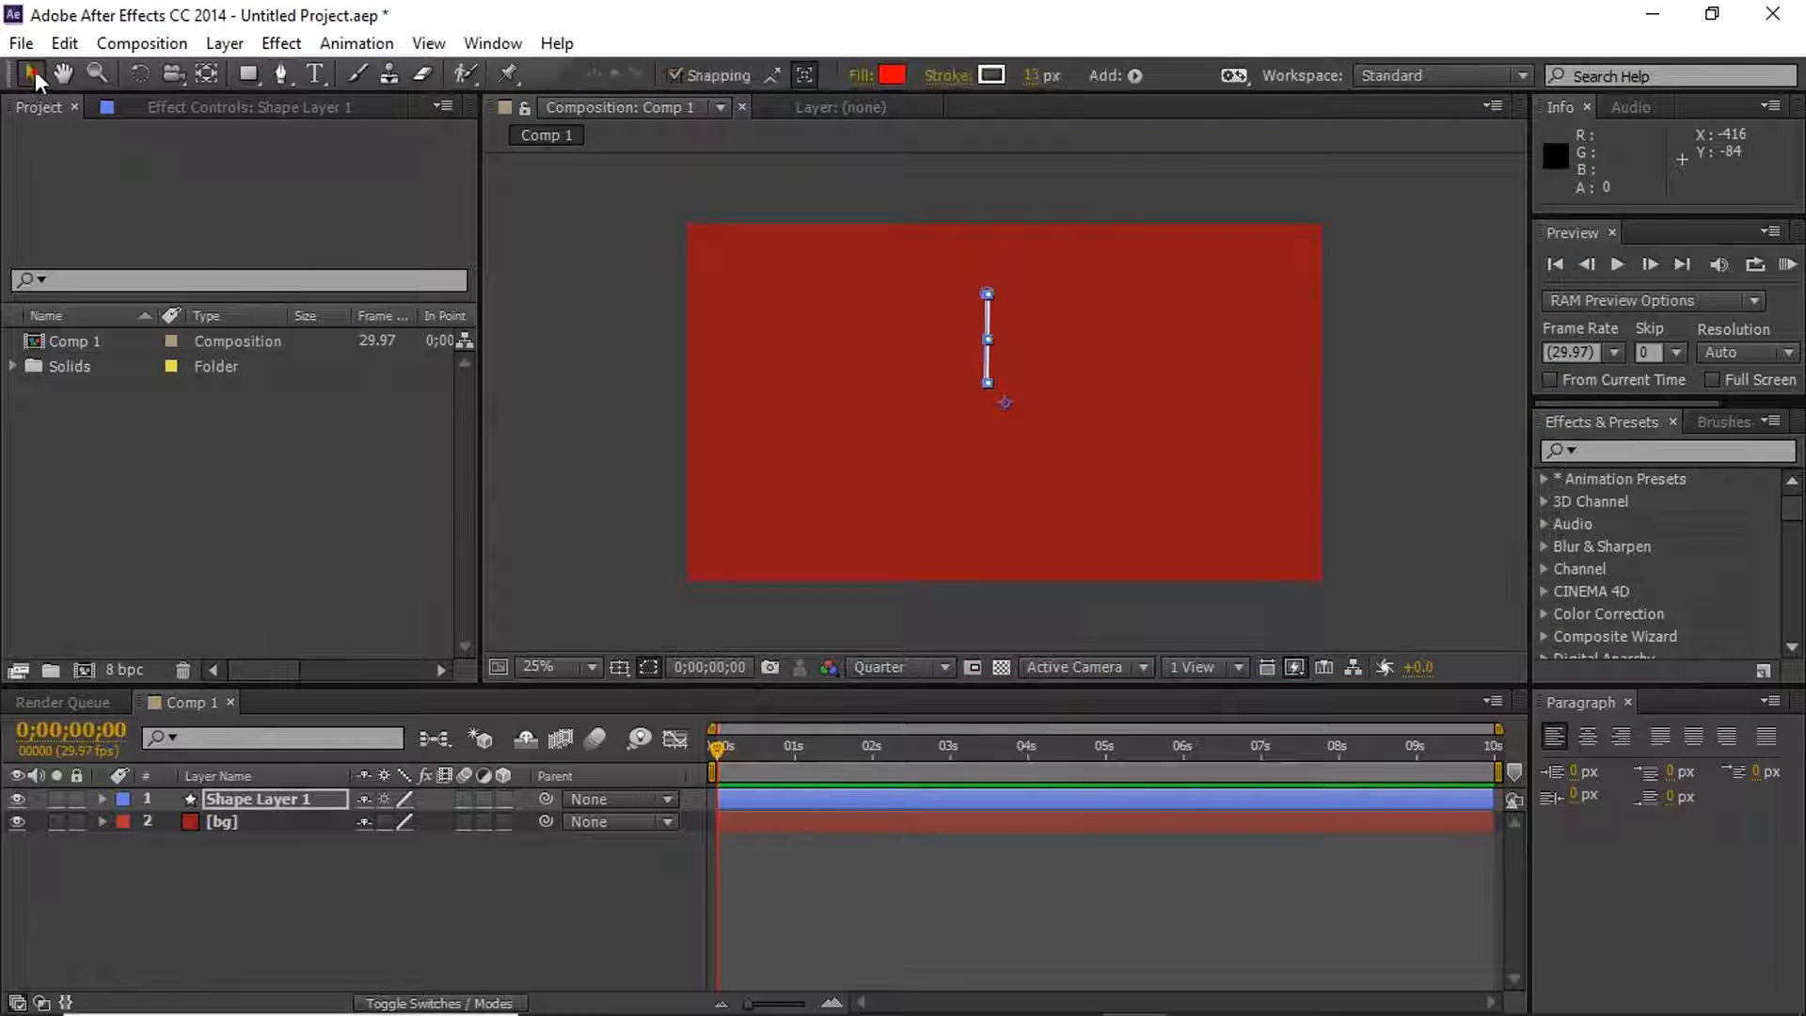
# Turn off snapping and move the vertical line to the horizontal centre, just above the middle of the composition
pyautogui.click(625, 381)
pyautogui.click(986, 377)
pyautogui.moveTo(986, 369); pyautogui.dragTo(1005, 404)
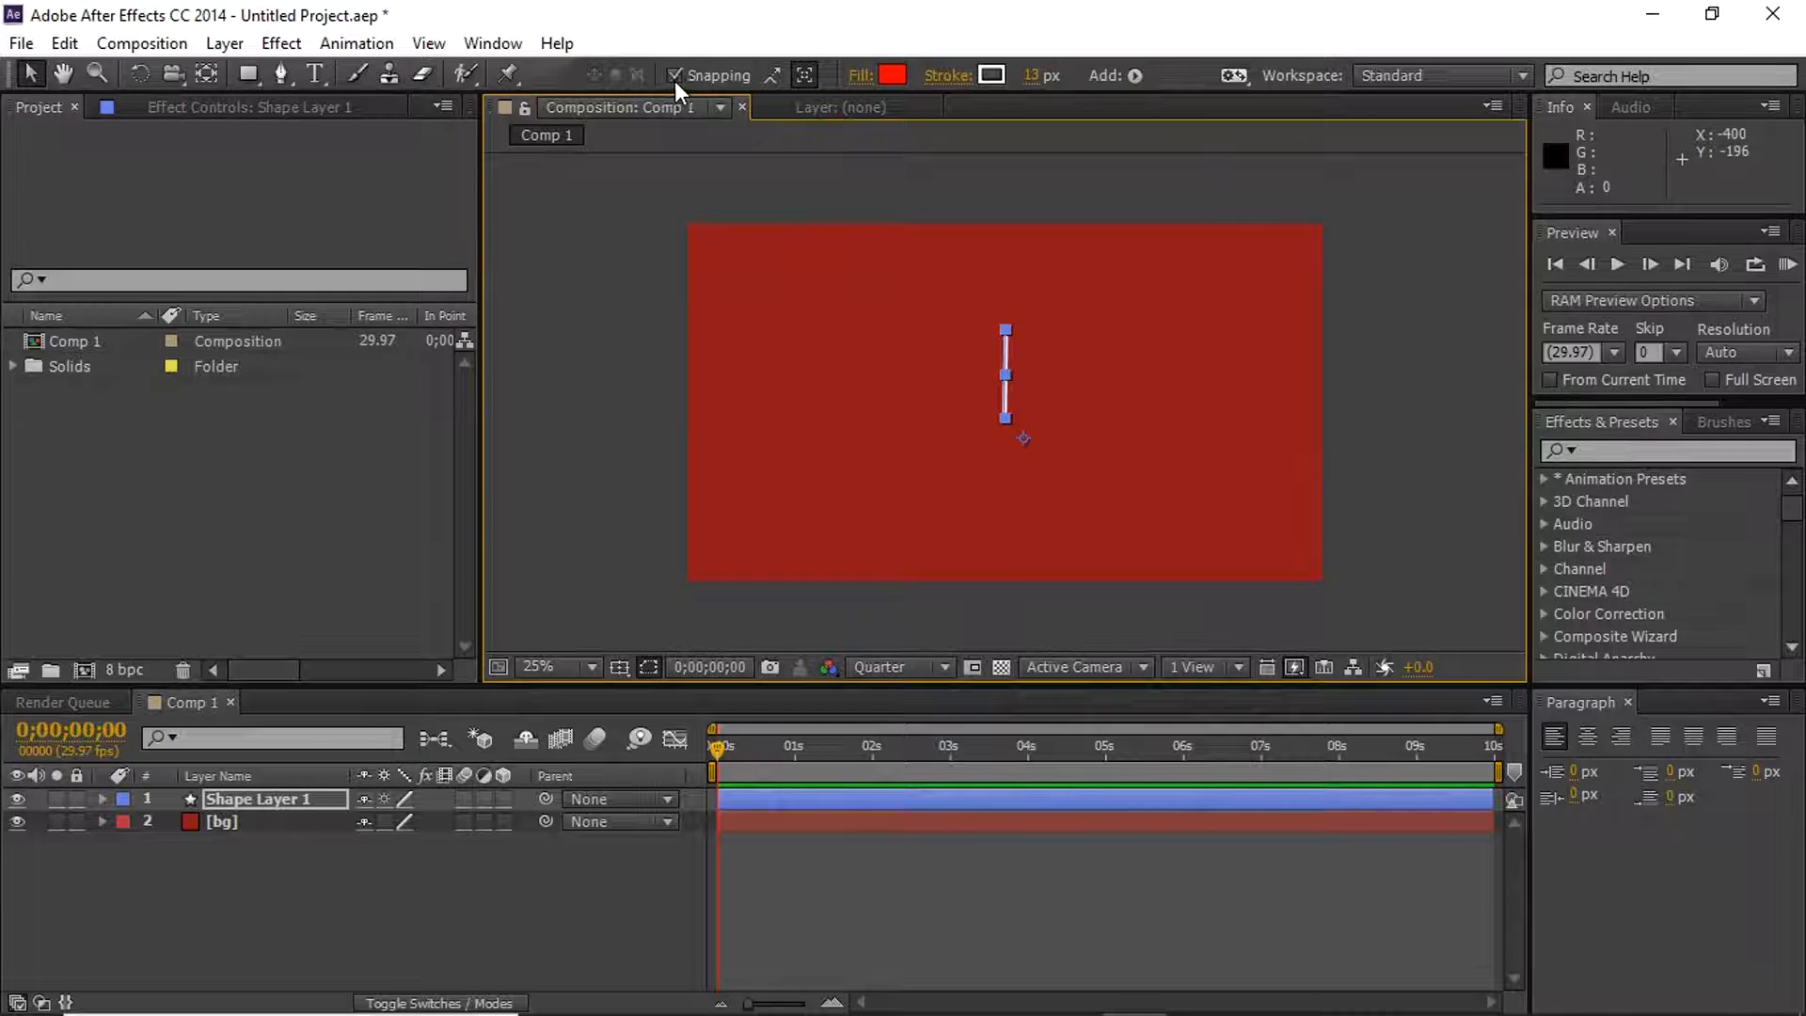
pyautogui.moveTo(1008, 408); pyautogui.dragTo(1008, 394)
pyautogui.click(1474, 433)
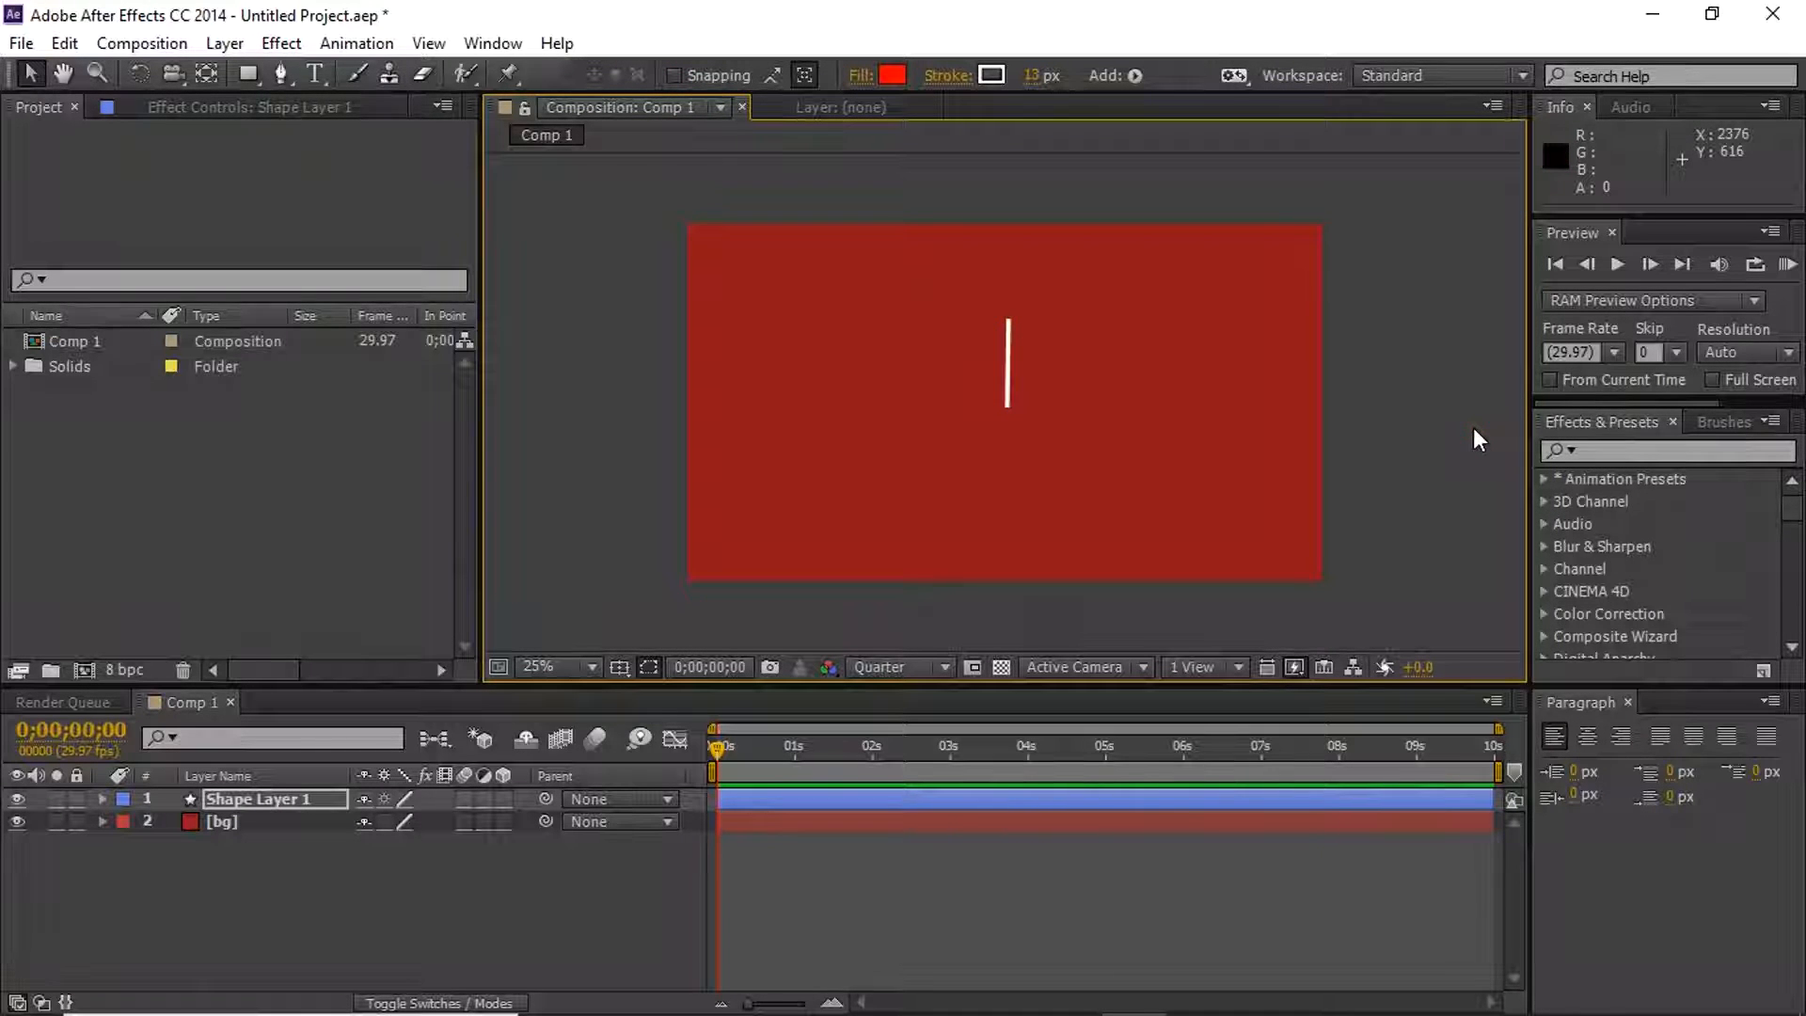
pyautogui.click(1473, 429)
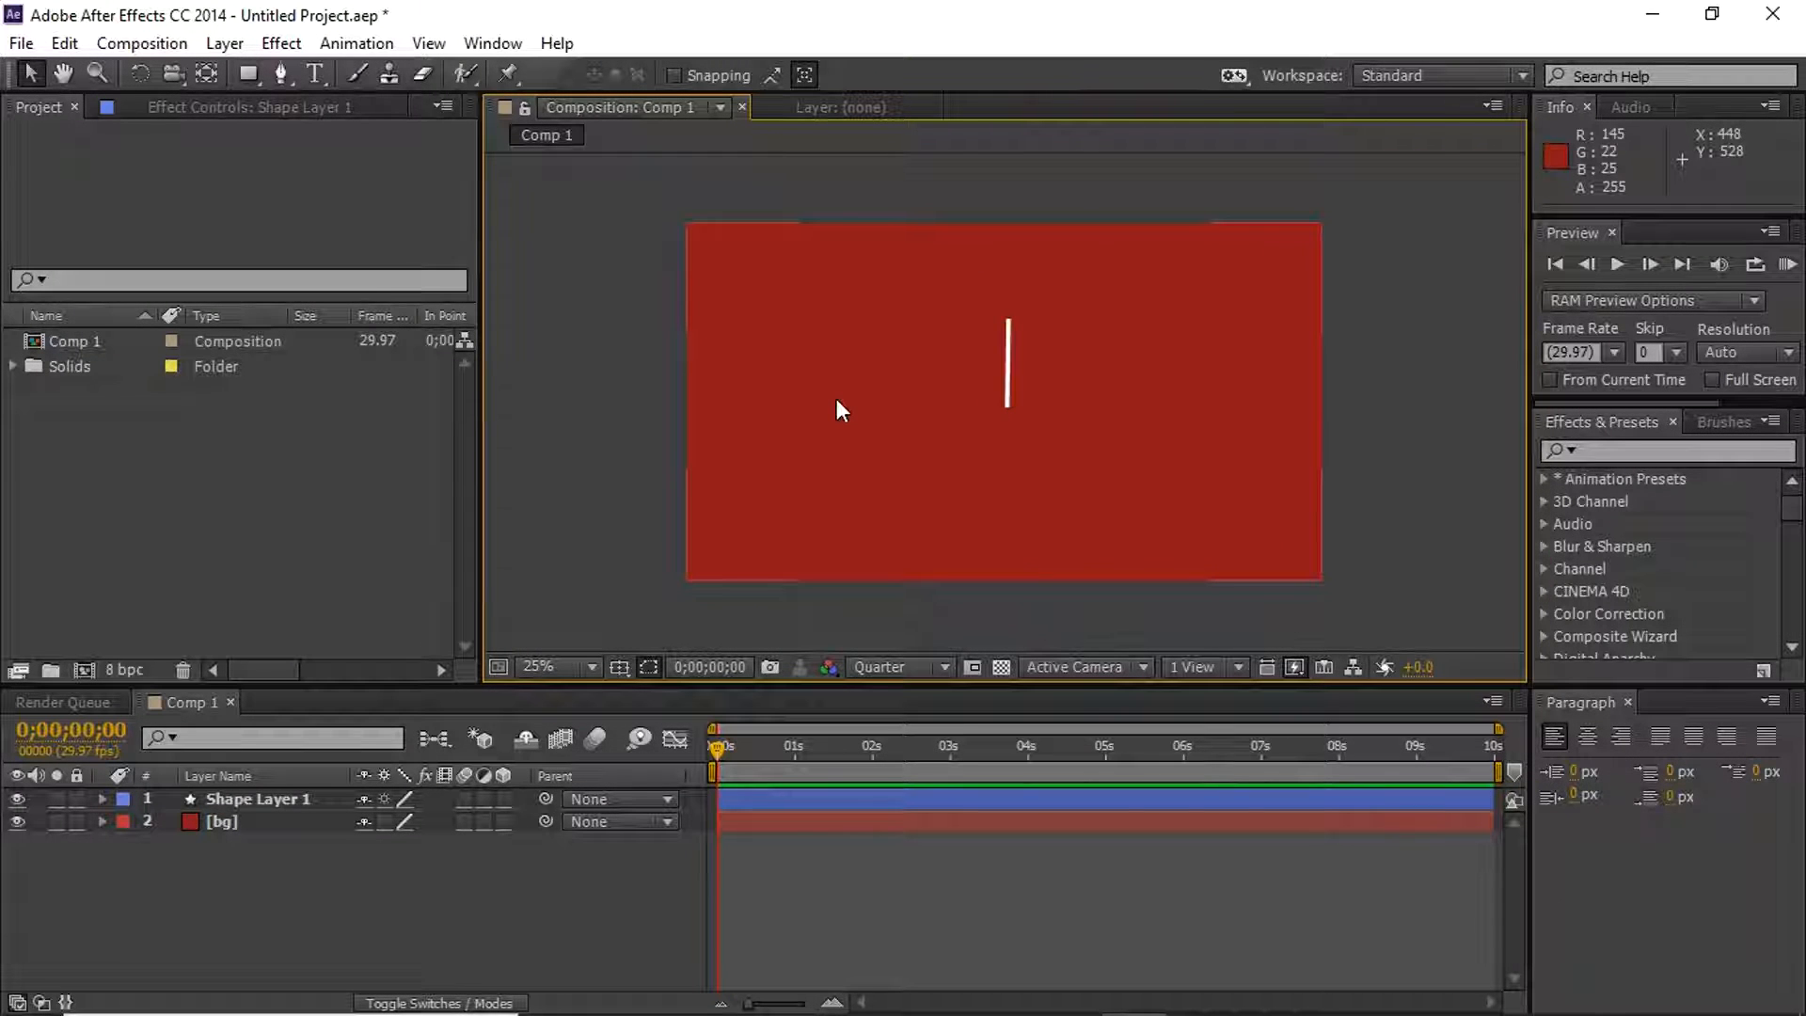
# Add Trim Paths to the line's shape layer and set its End to 0%
pyautogui.click(103, 799)
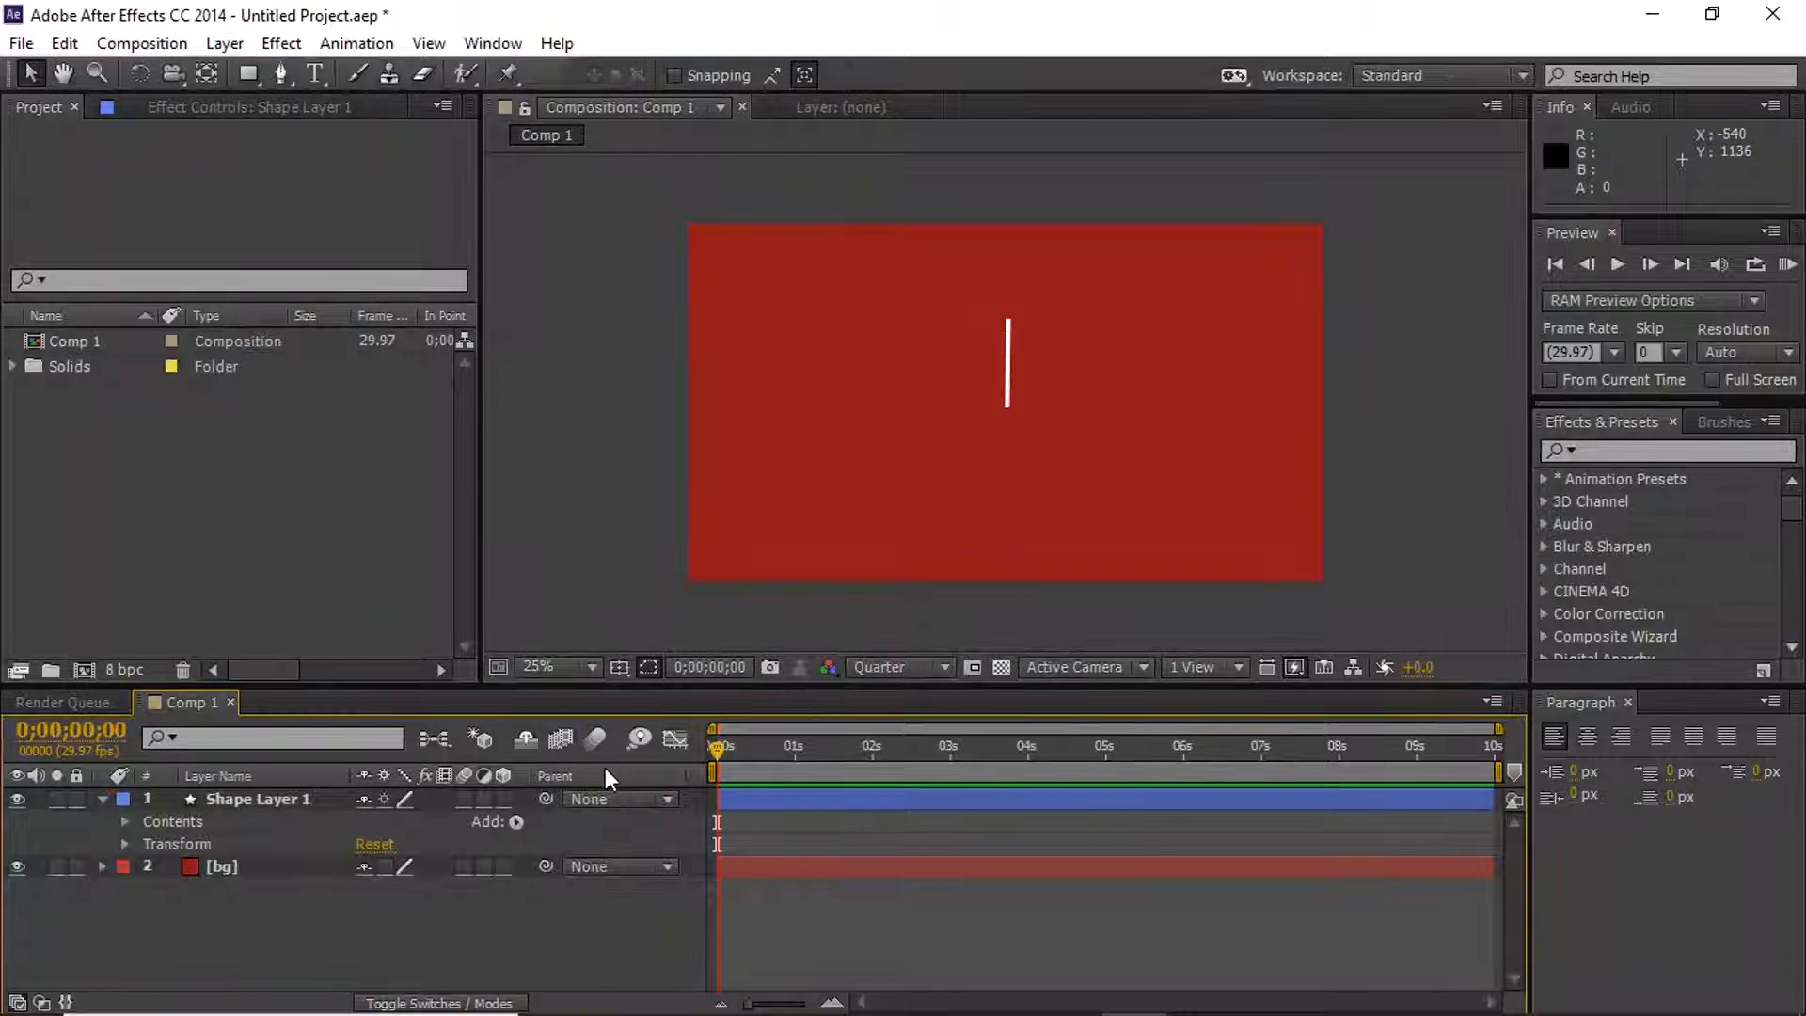
pyautogui.click(516, 822)
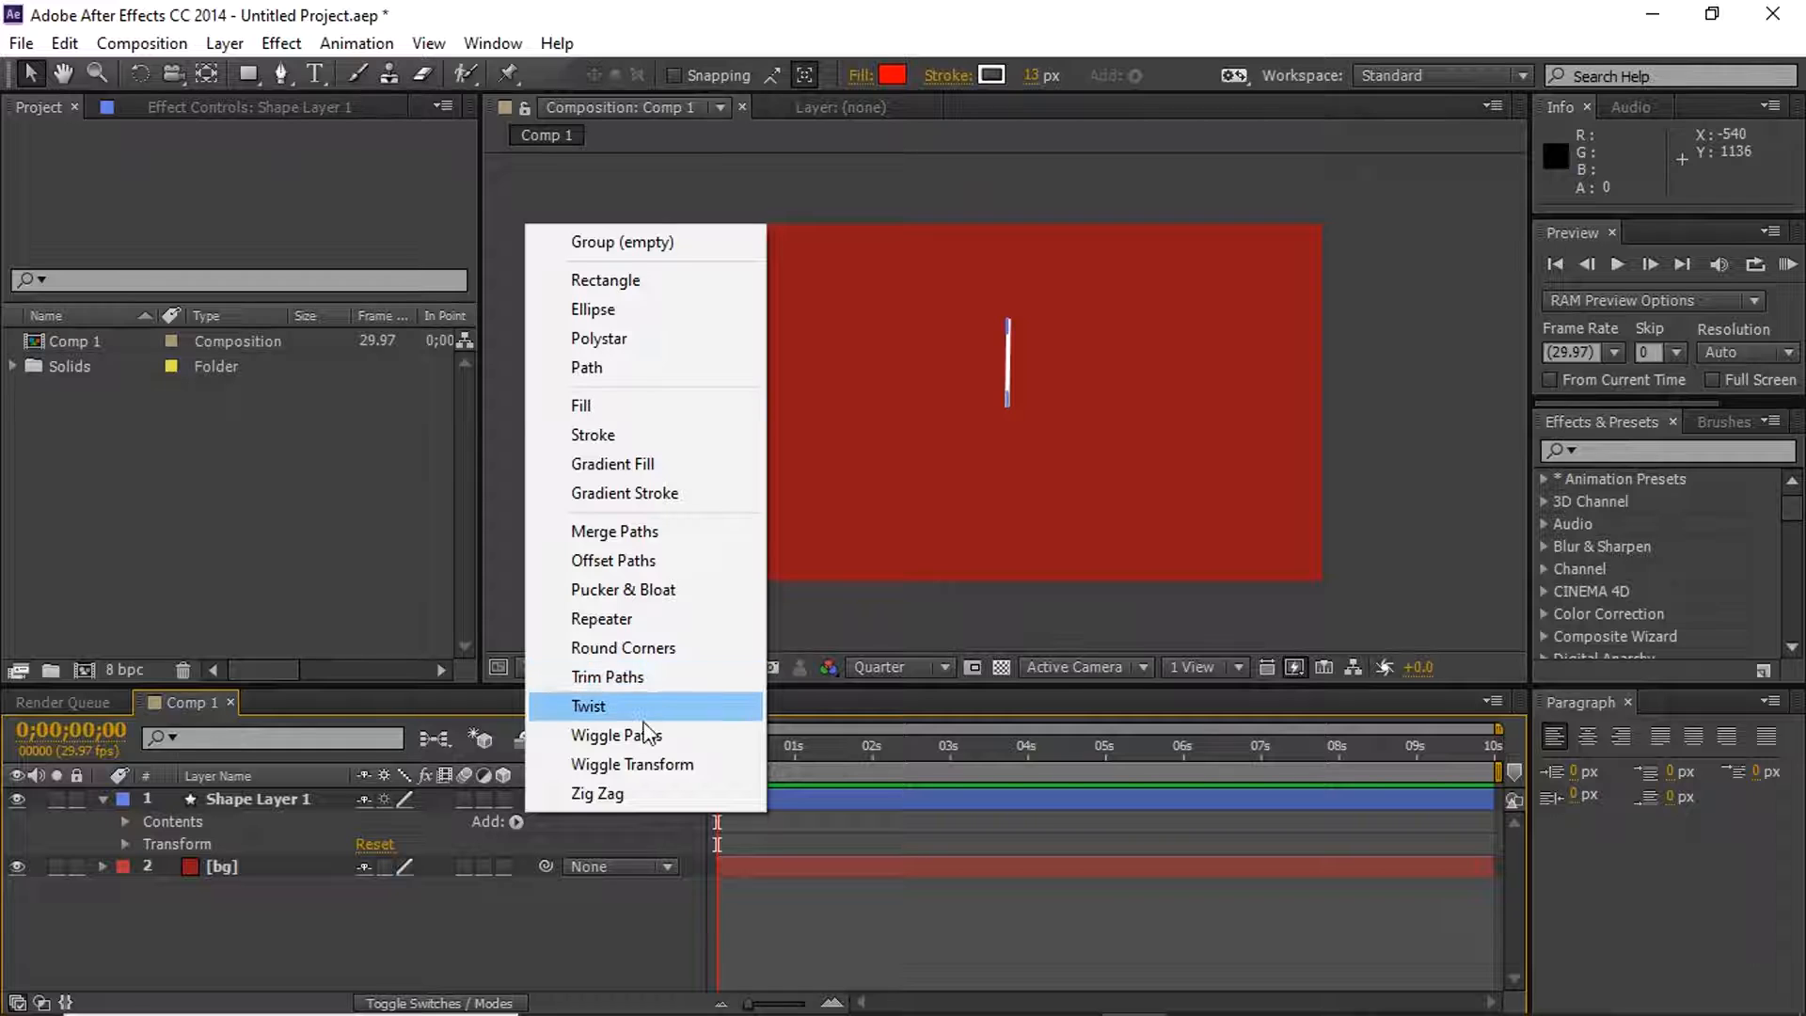
pyautogui.click(642, 679)
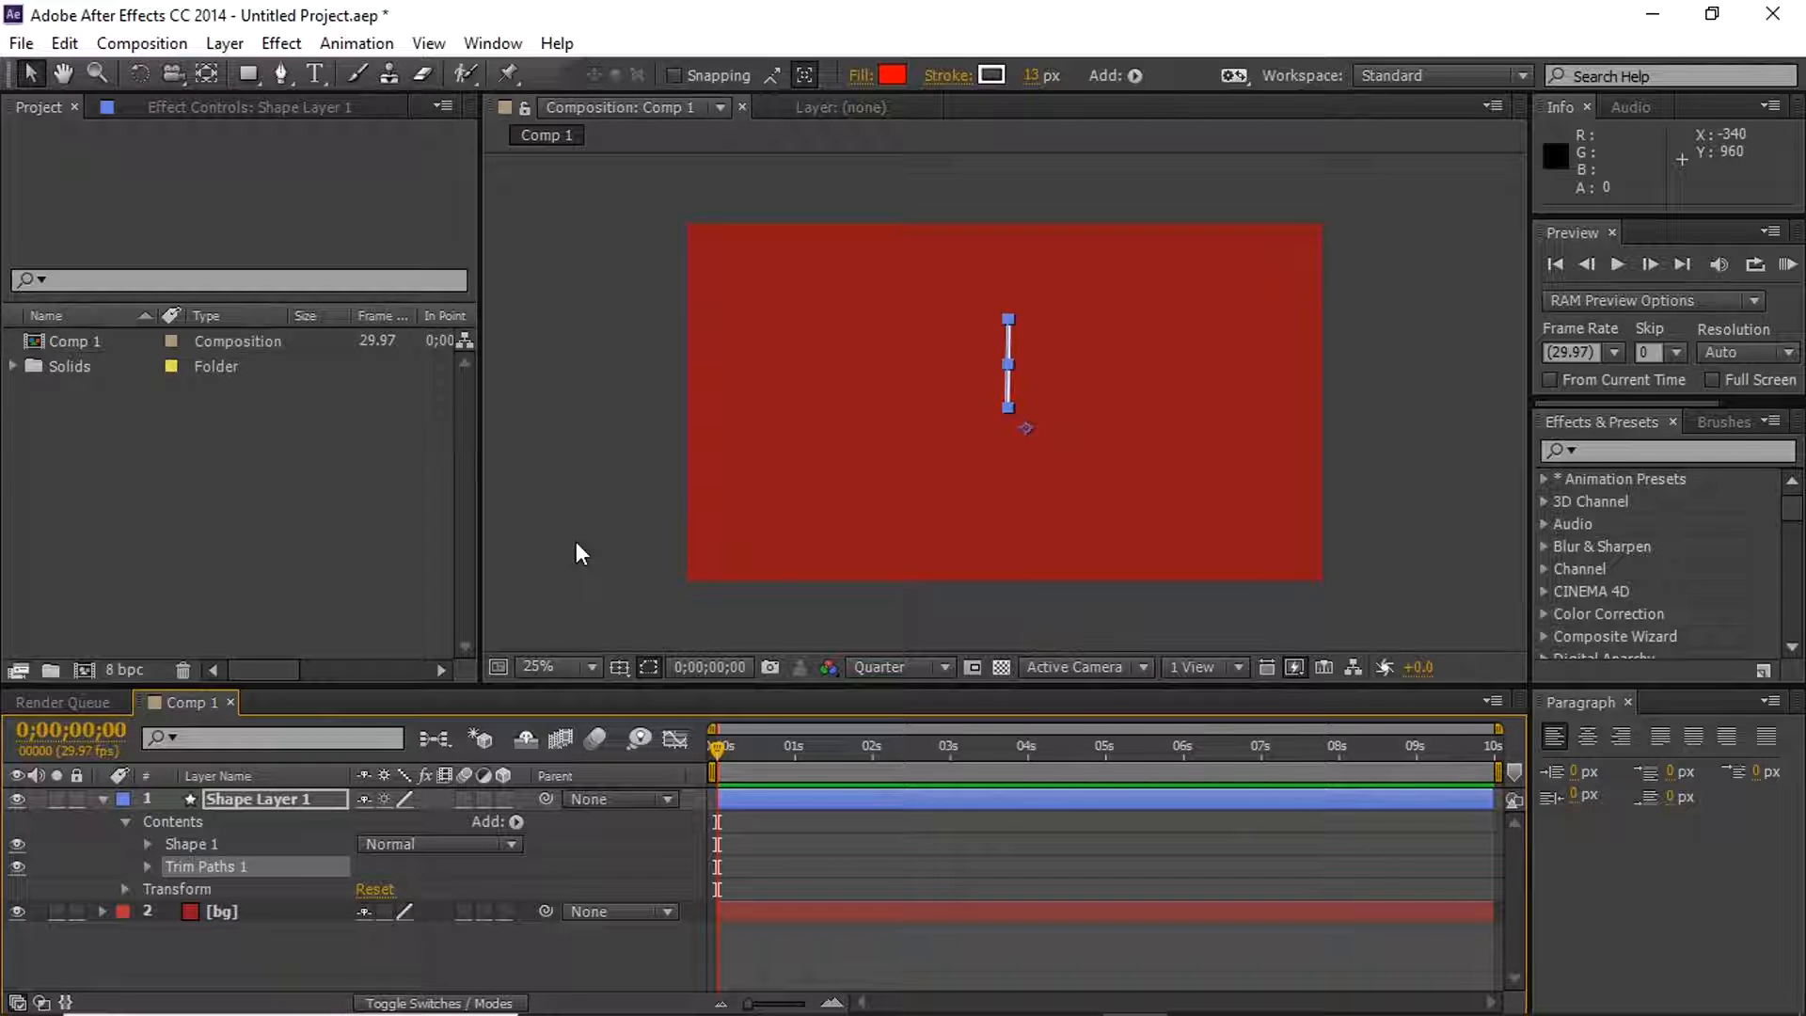
pyautogui.click(146, 865)
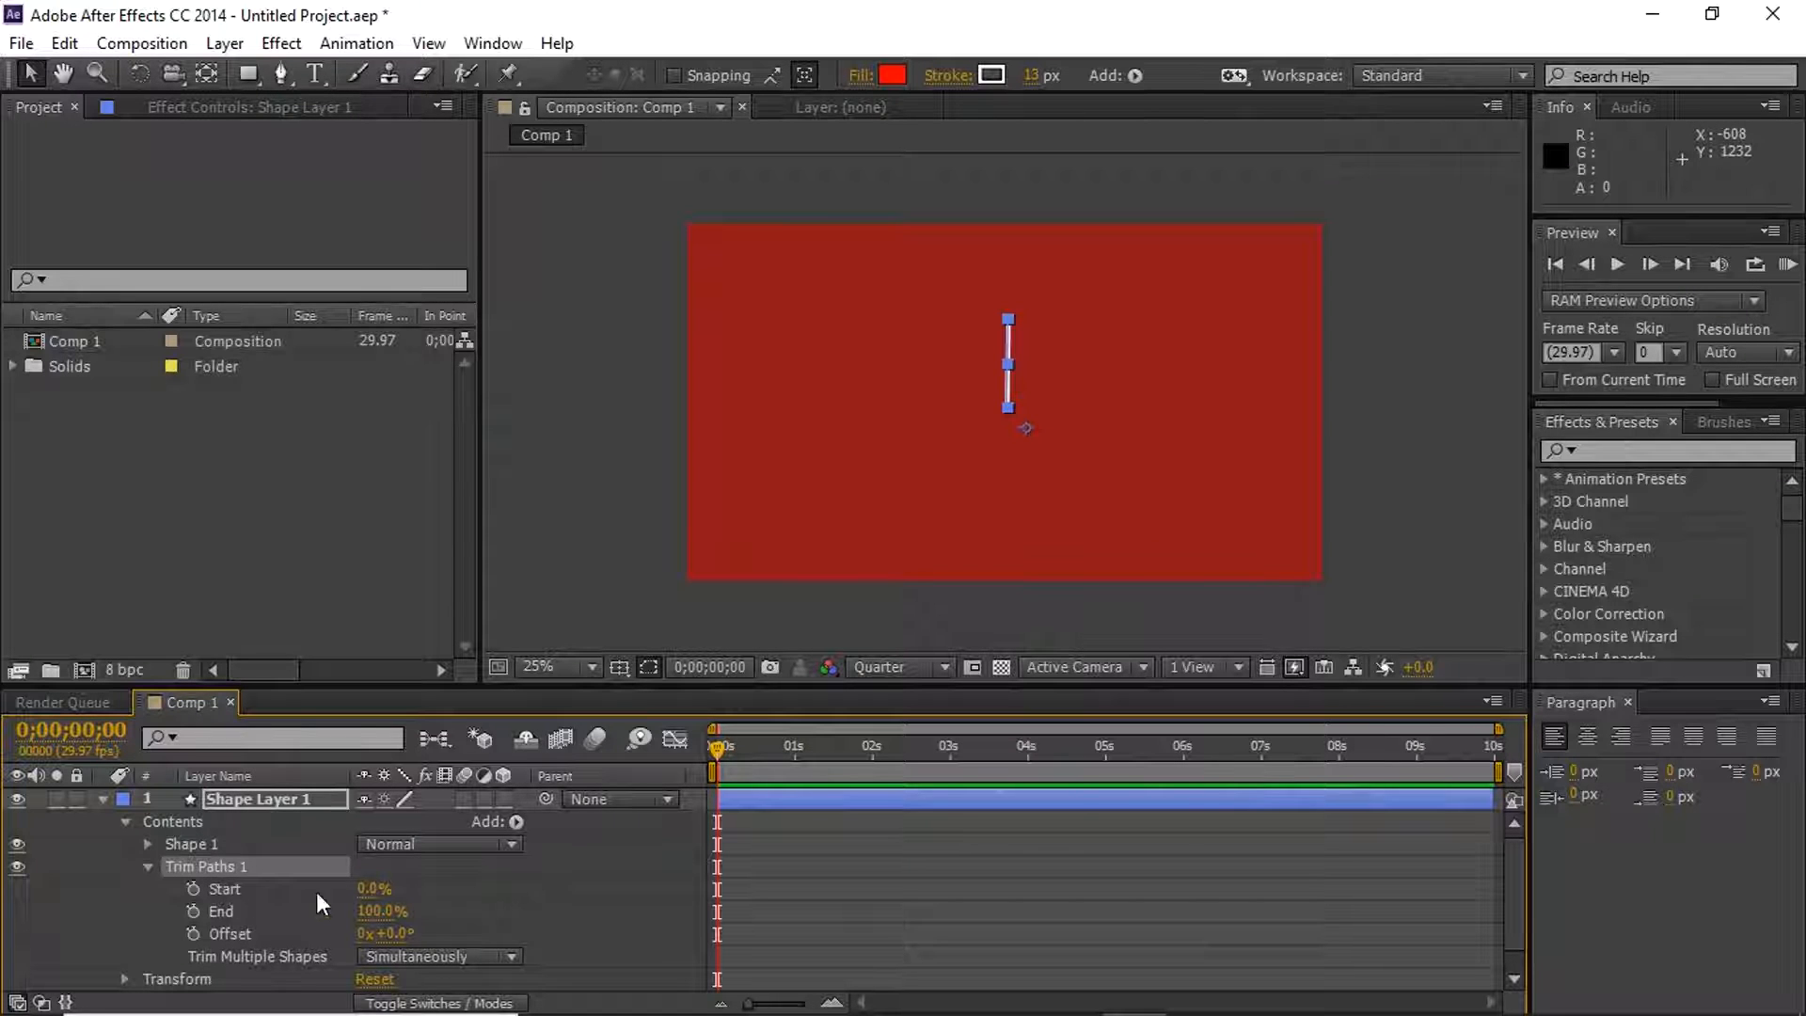
pyautogui.moveTo(372, 891)
pyautogui.mouseDown()
pyautogui.moveTo(565, 897)
pyautogui.moveTo(426, 882)
pyautogui.moveTo(555, 870)
pyautogui.moveTo(405, 860)
pyautogui.moveTo(546, 845)
pyautogui.moveTo(252, 849)
pyautogui.mouseUp()
pyautogui.moveTo(376, 910)
pyautogui.mouseDown()
pyautogui.moveTo(339, 908)
pyautogui.moveTo(505, 895)
pyautogui.moveTo(223, 887)
pyautogui.moveTo(715, 892)
pyautogui.moveTo(404, 918)
pyautogui.mouseUp()
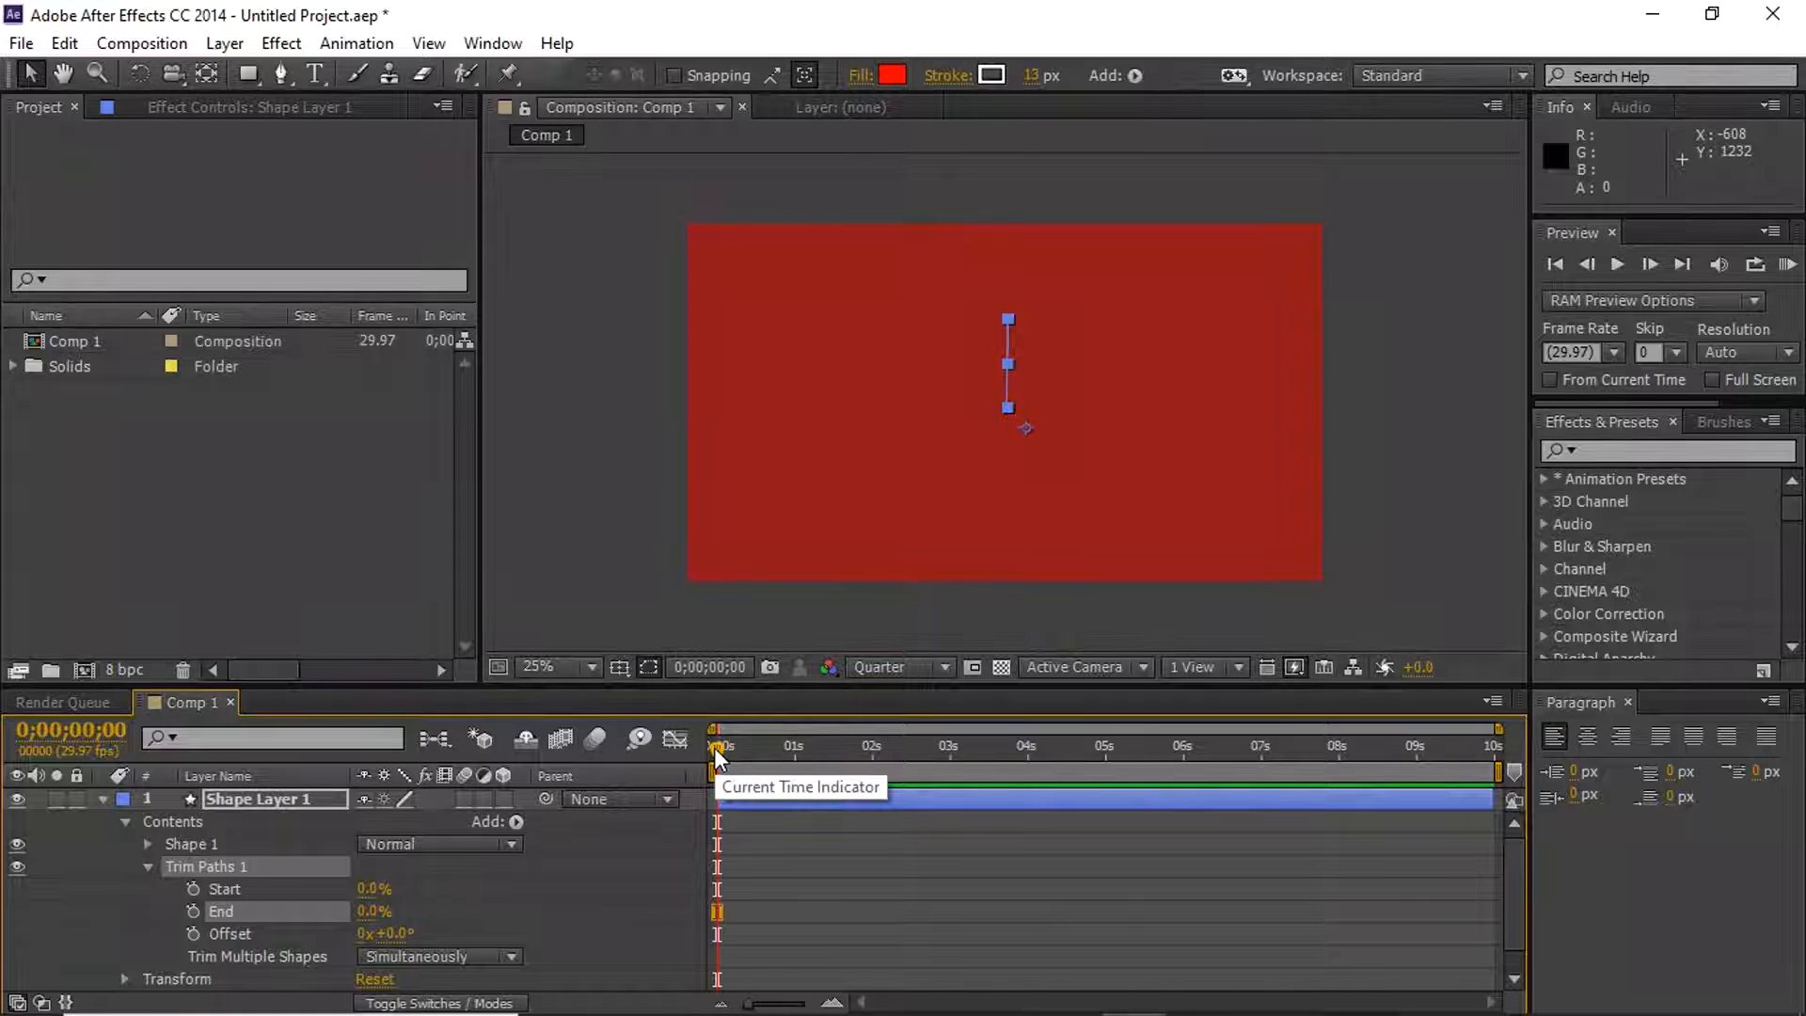
pyautogui.press('=')
pyautogui.press('=')
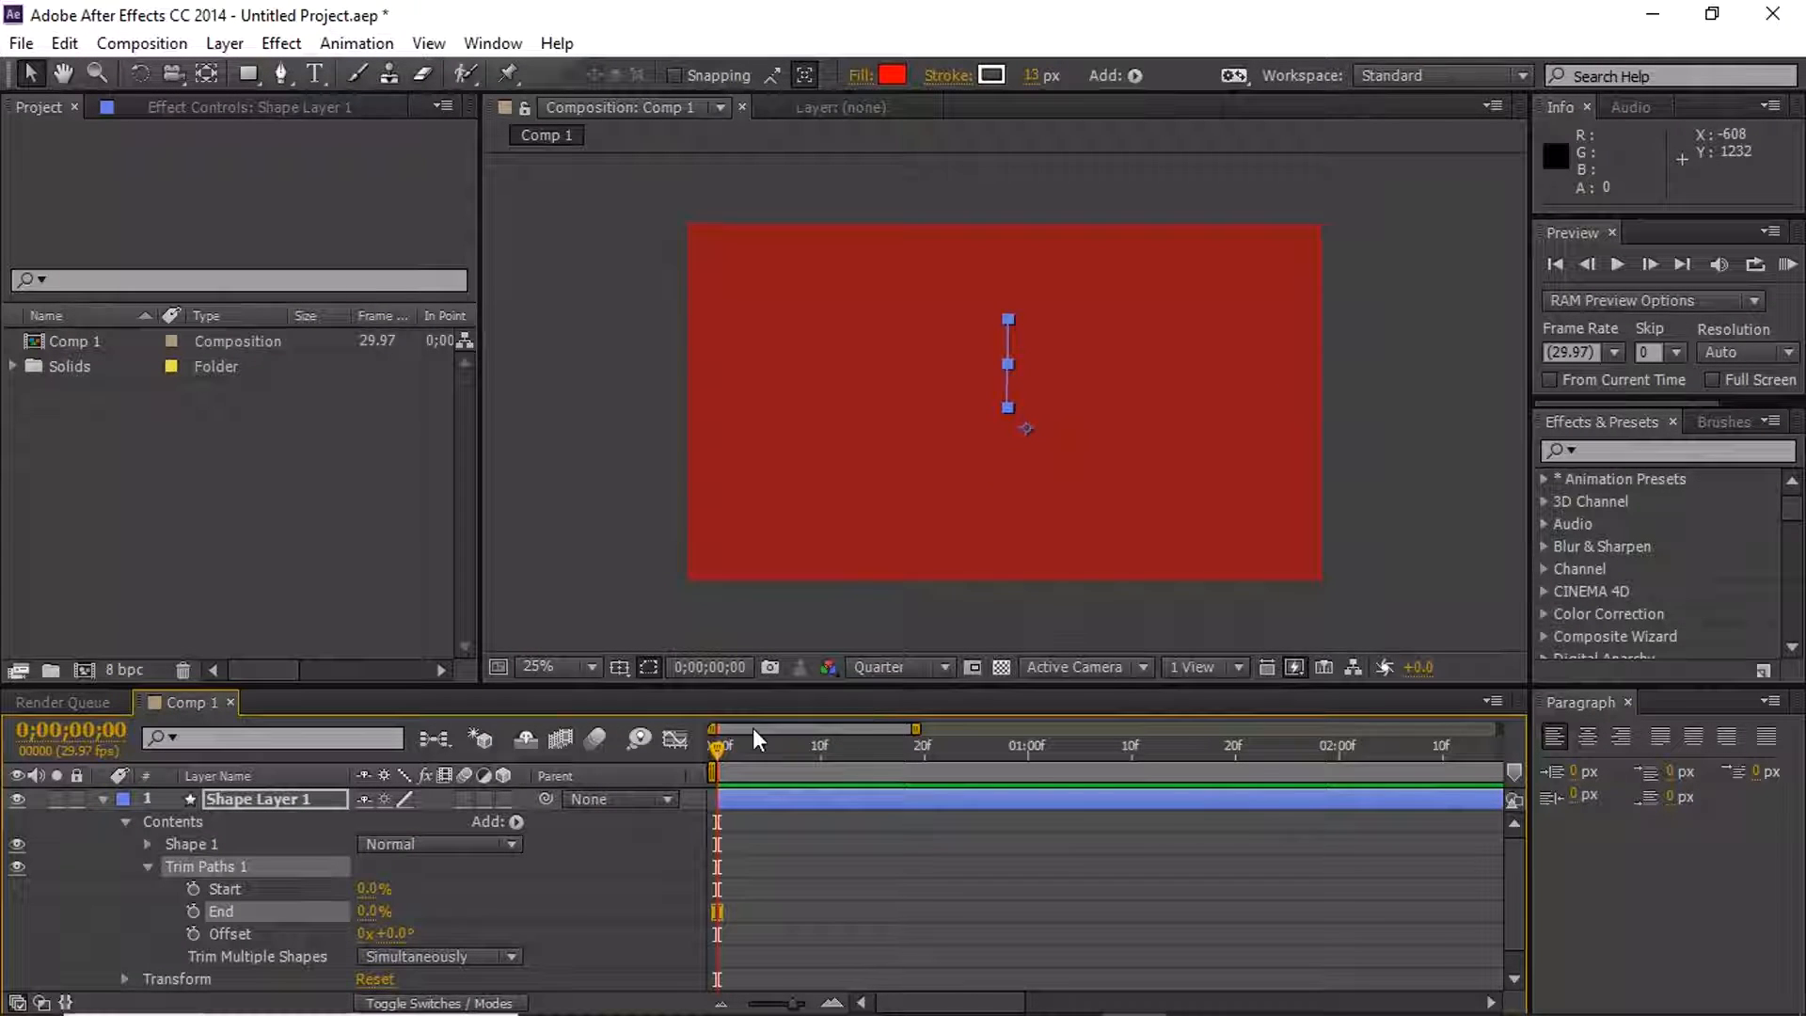
pyautogui.press('-')
pyautogui.press('-')
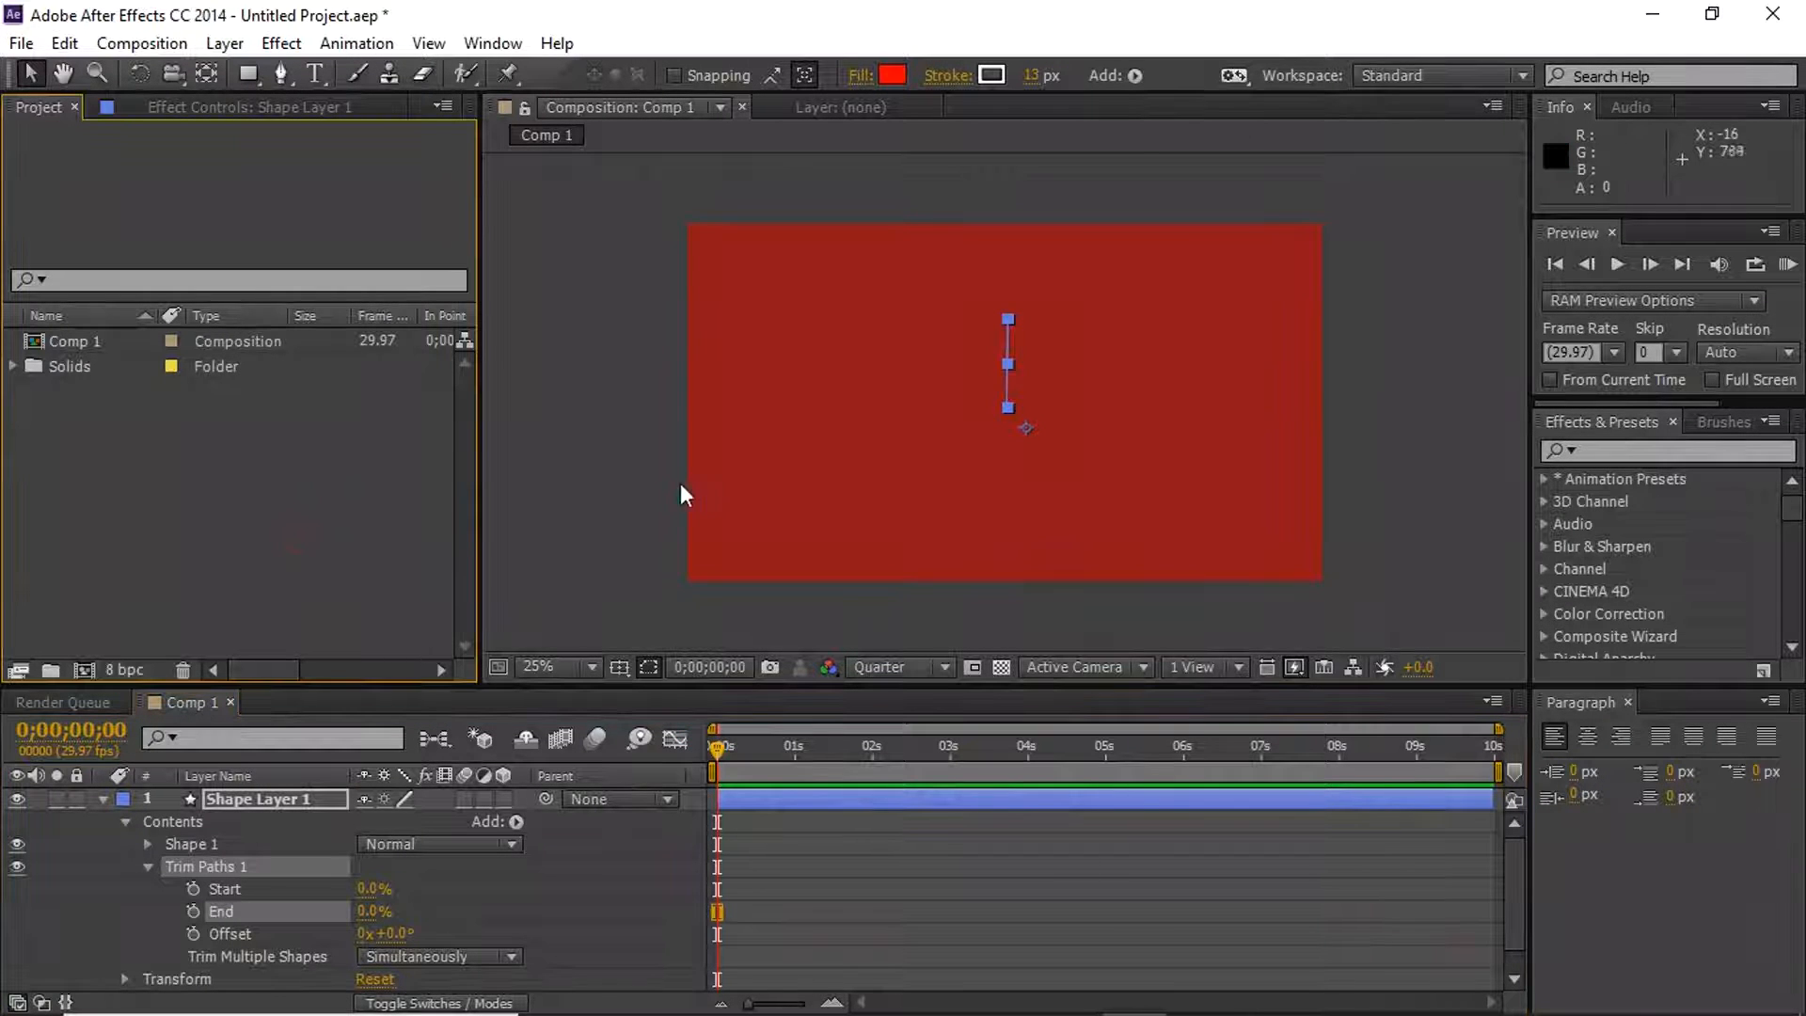
pyautogui.click(649, 470)
pyautogui.click(505, 79)
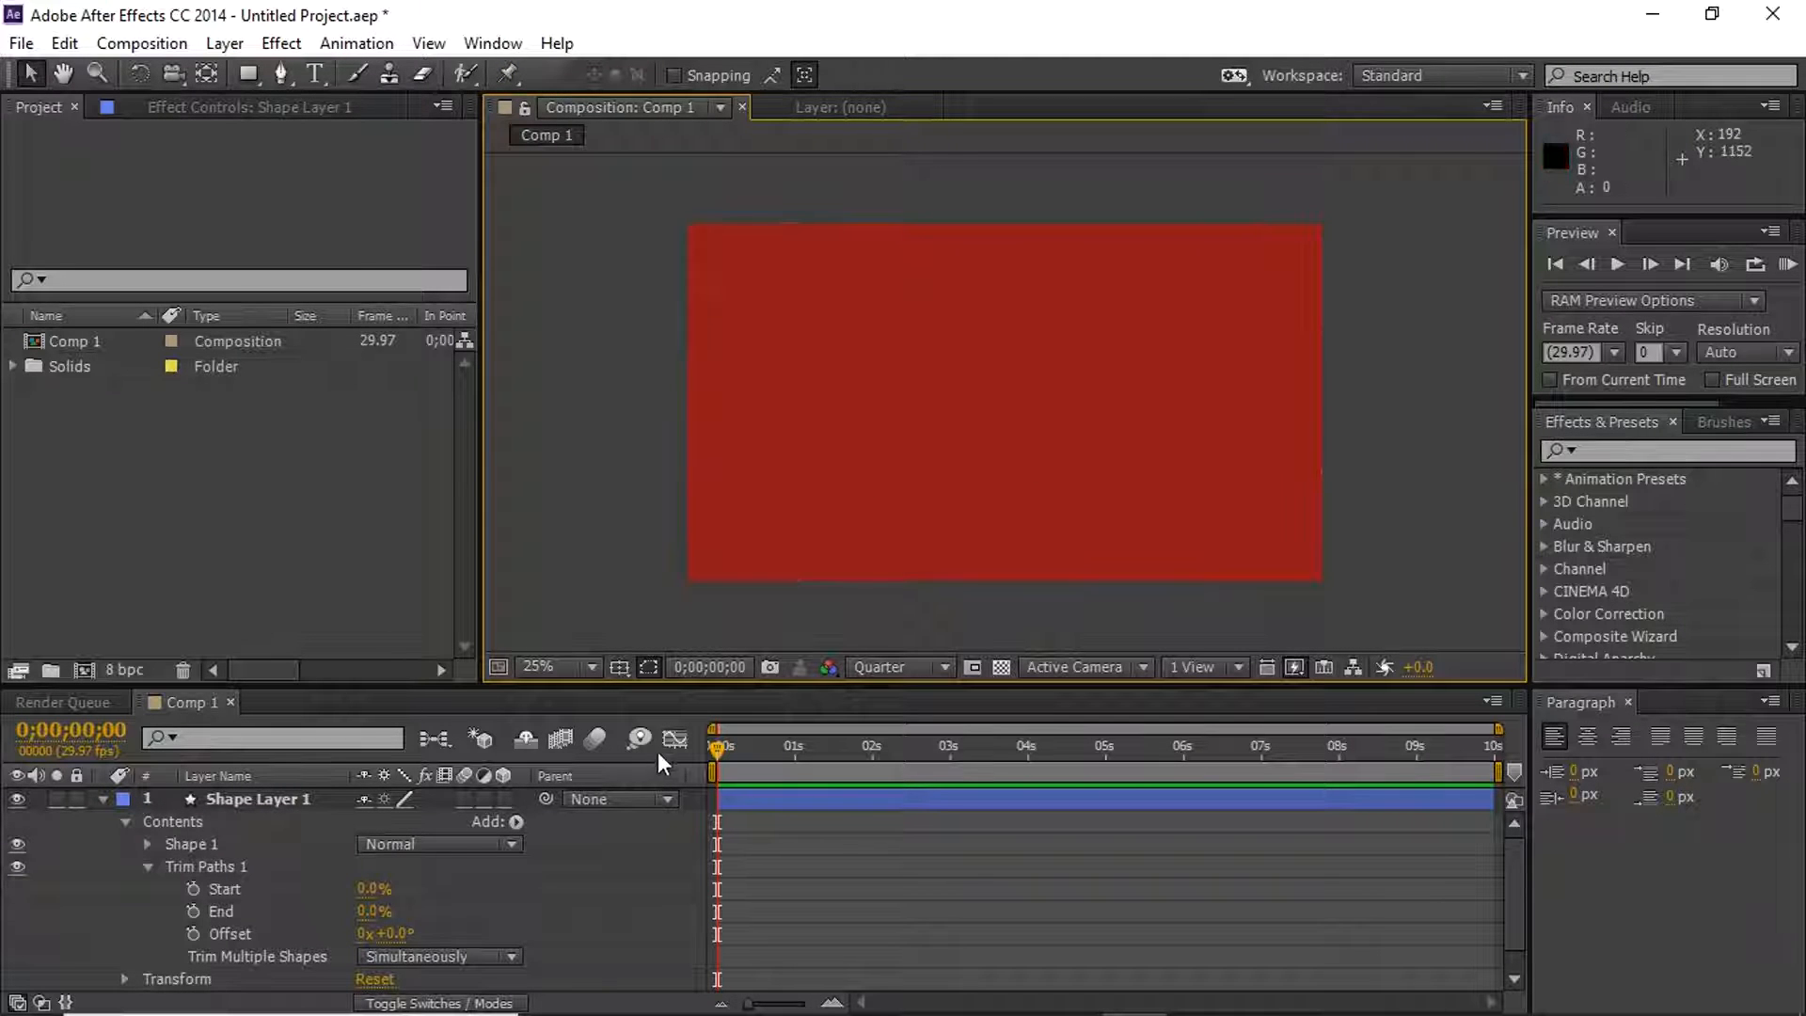
pyautogui.click(693, 755)
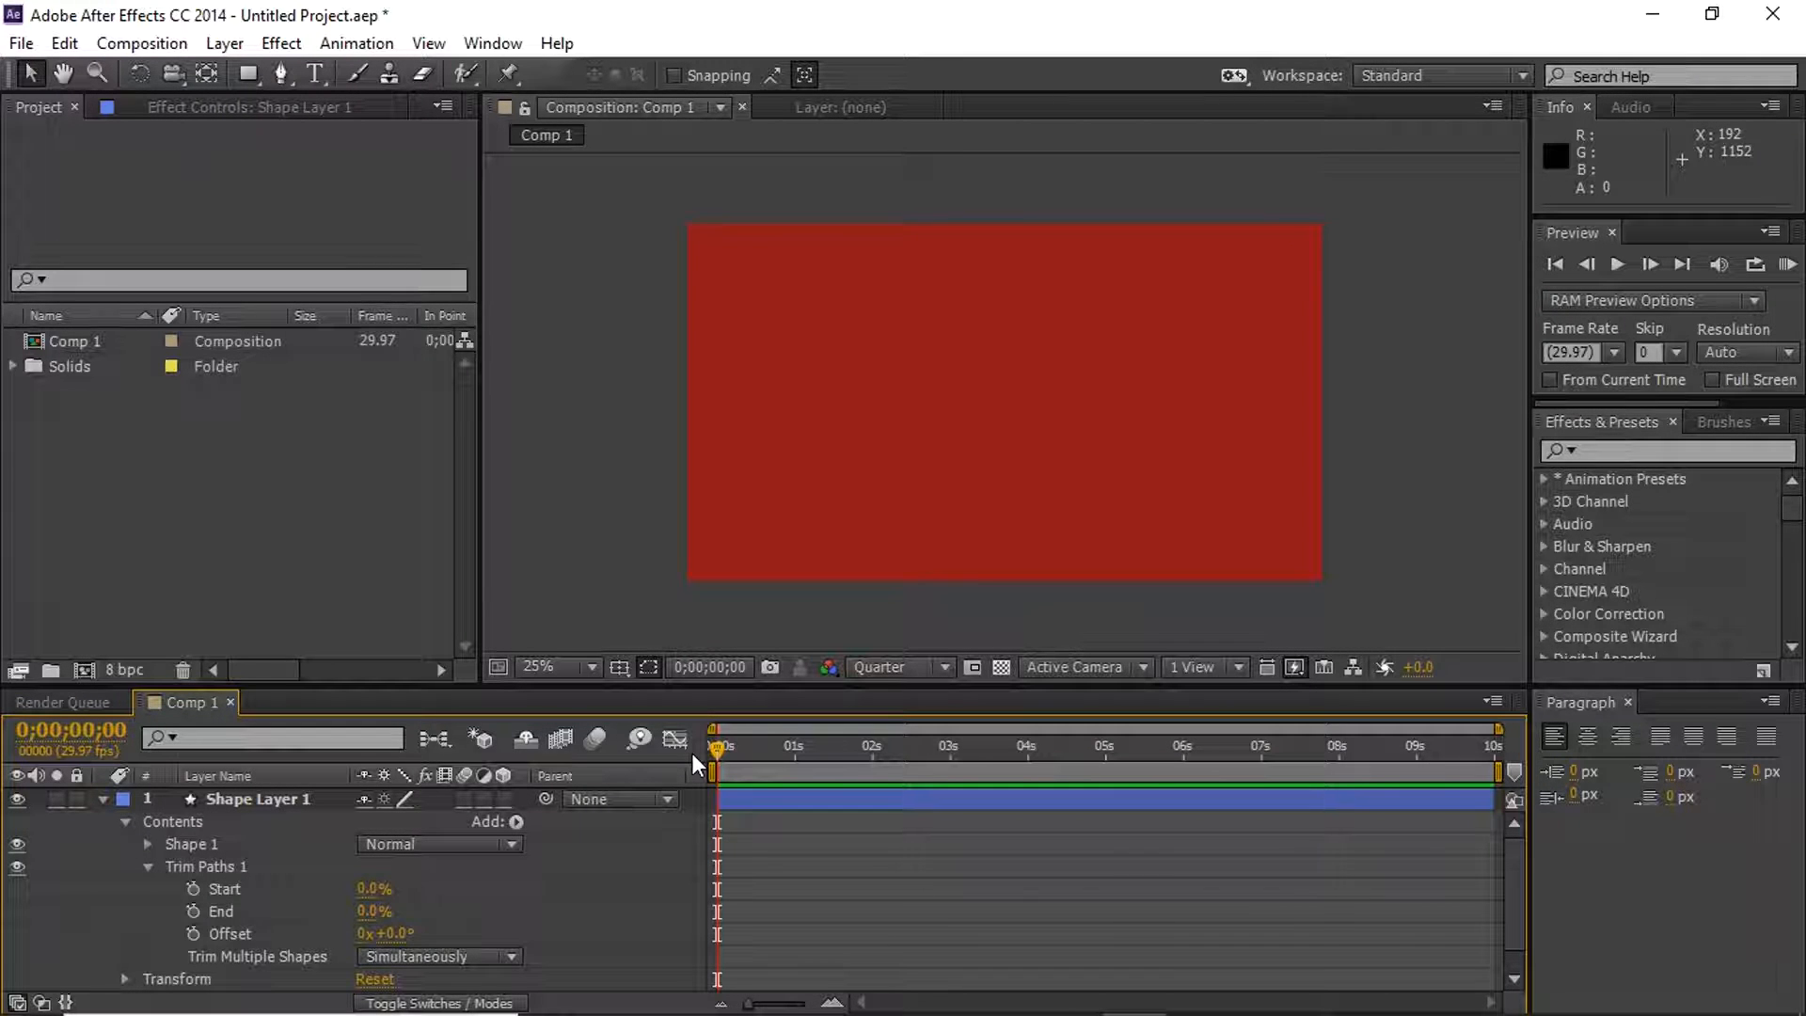
pyautogui.press('=')
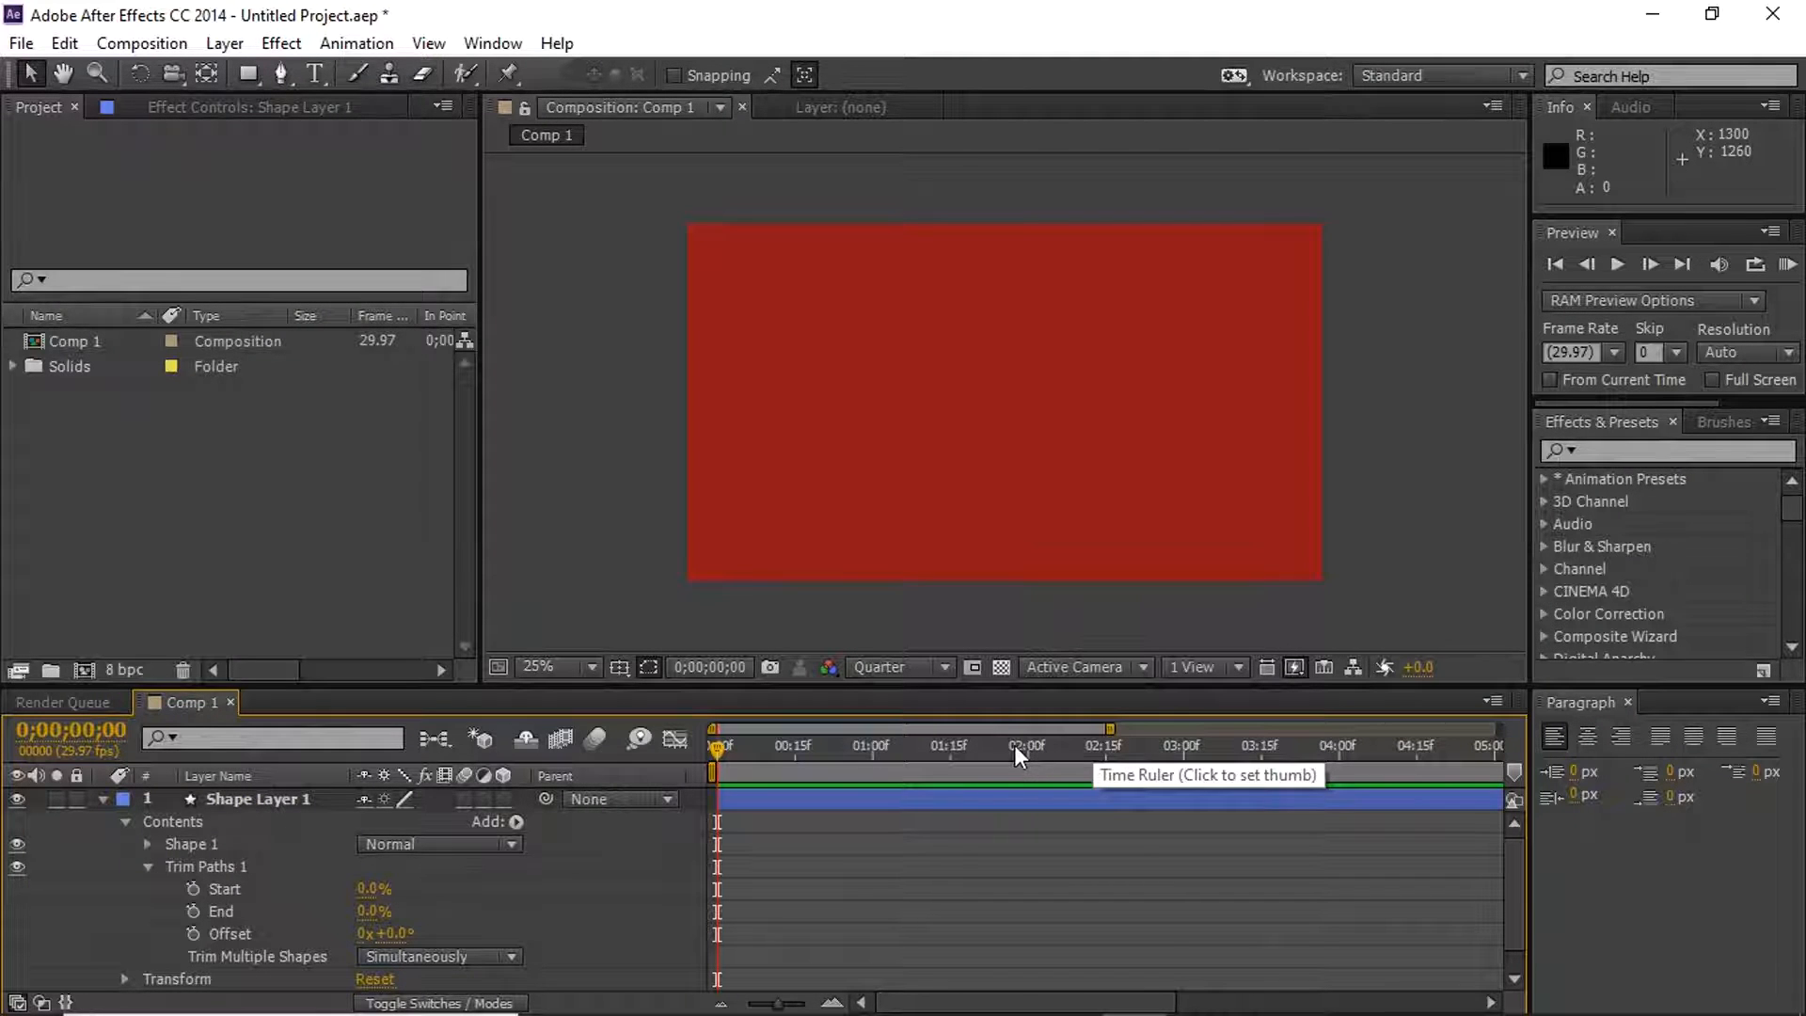
pyautogui.press('=')
pyautogui.press('=')
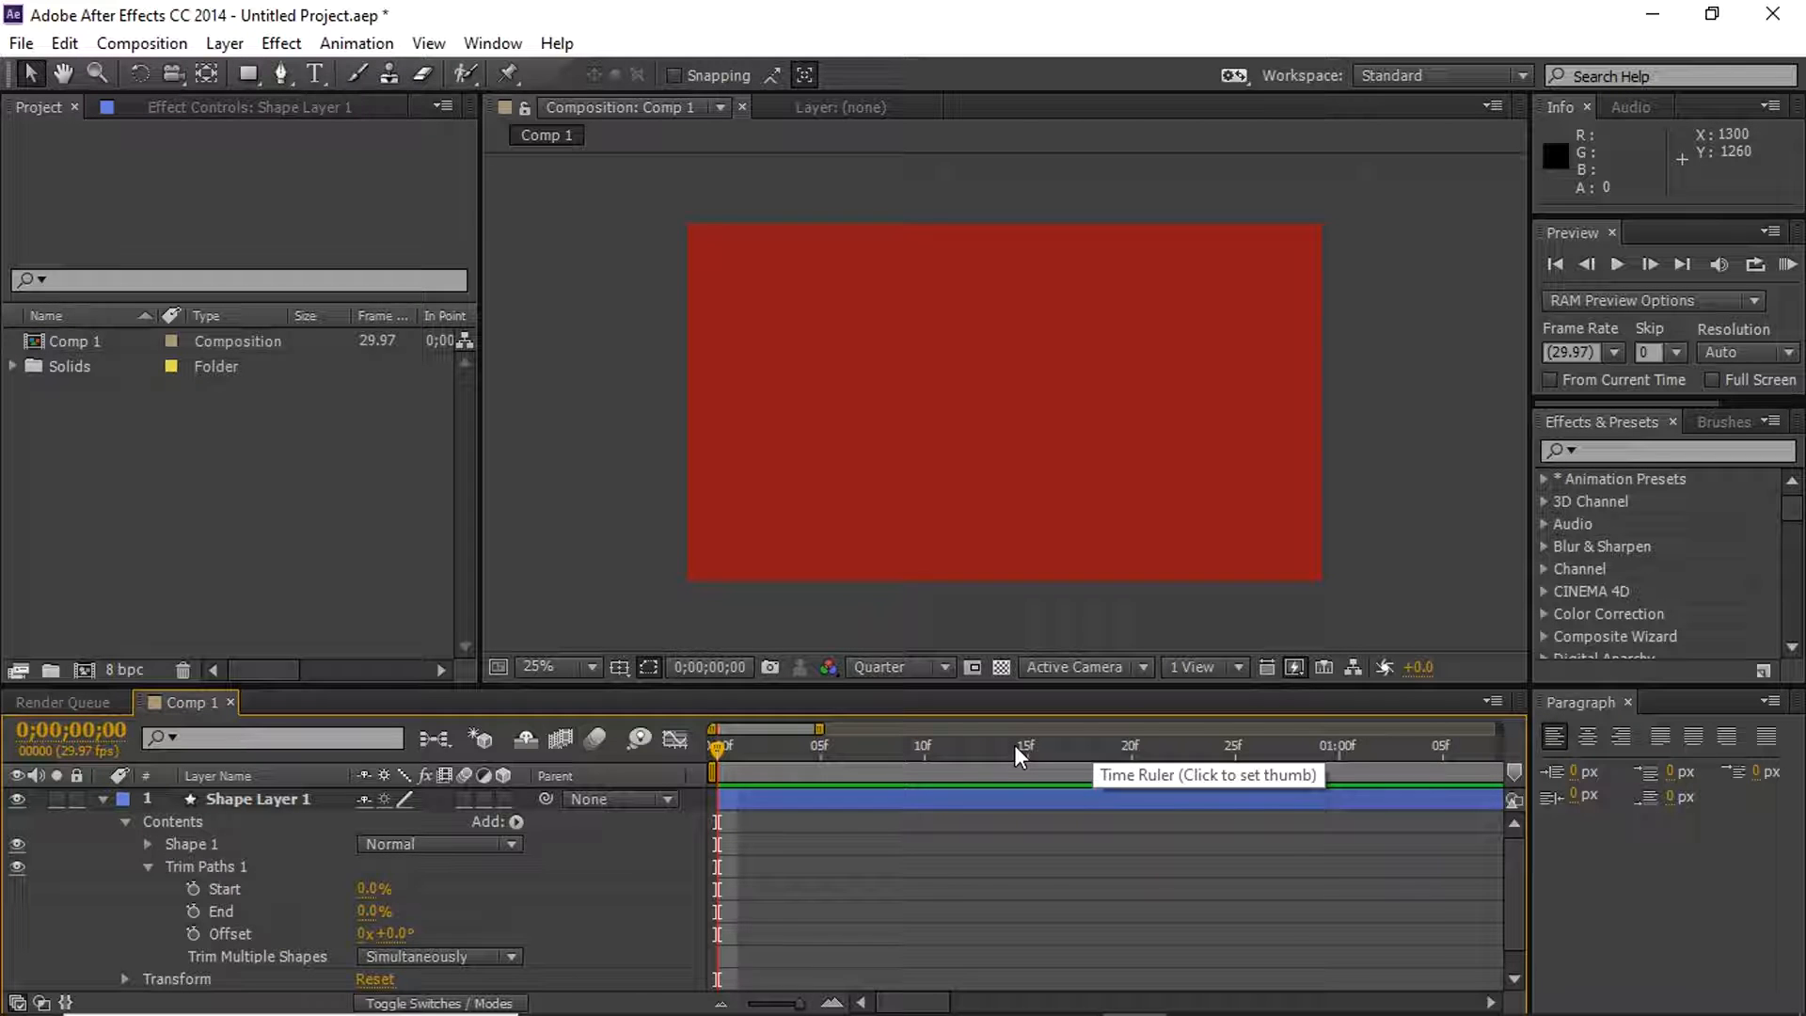
pyautogui.press('=')
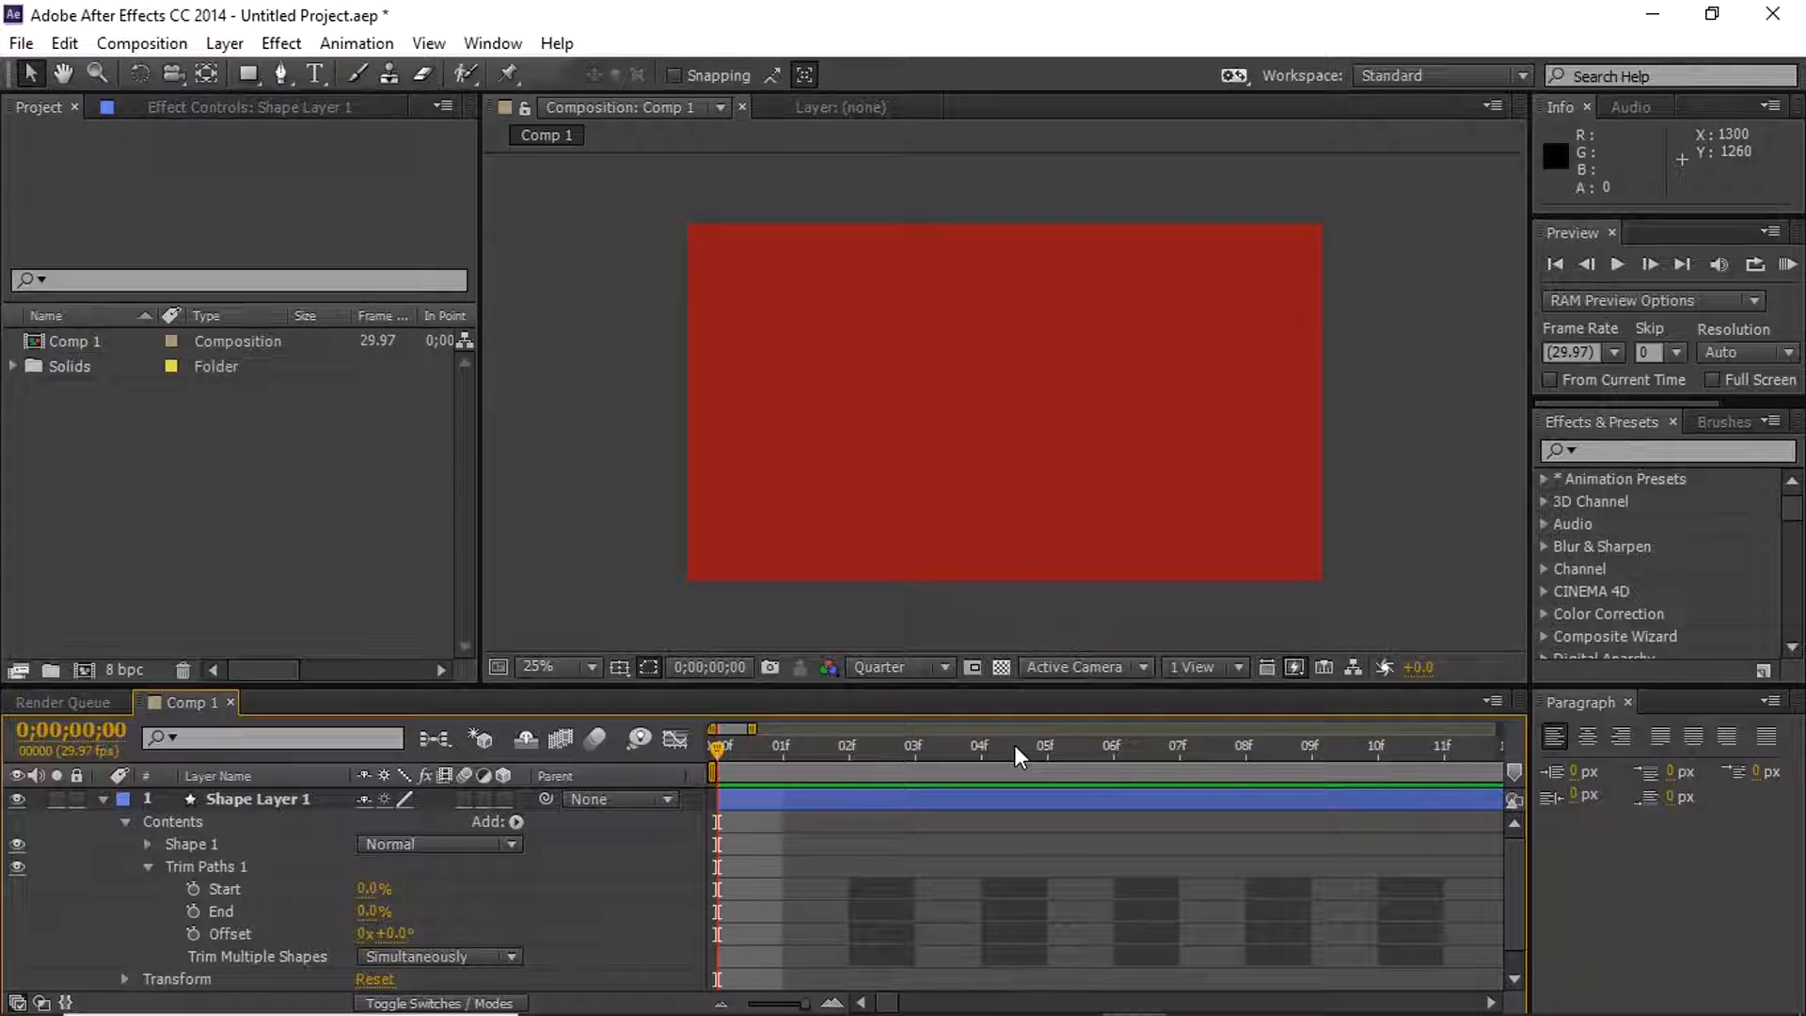
pyautogui.press('-')
pyautogui.press('-')
pyautogui.press('-')
pyautogui.press('-')
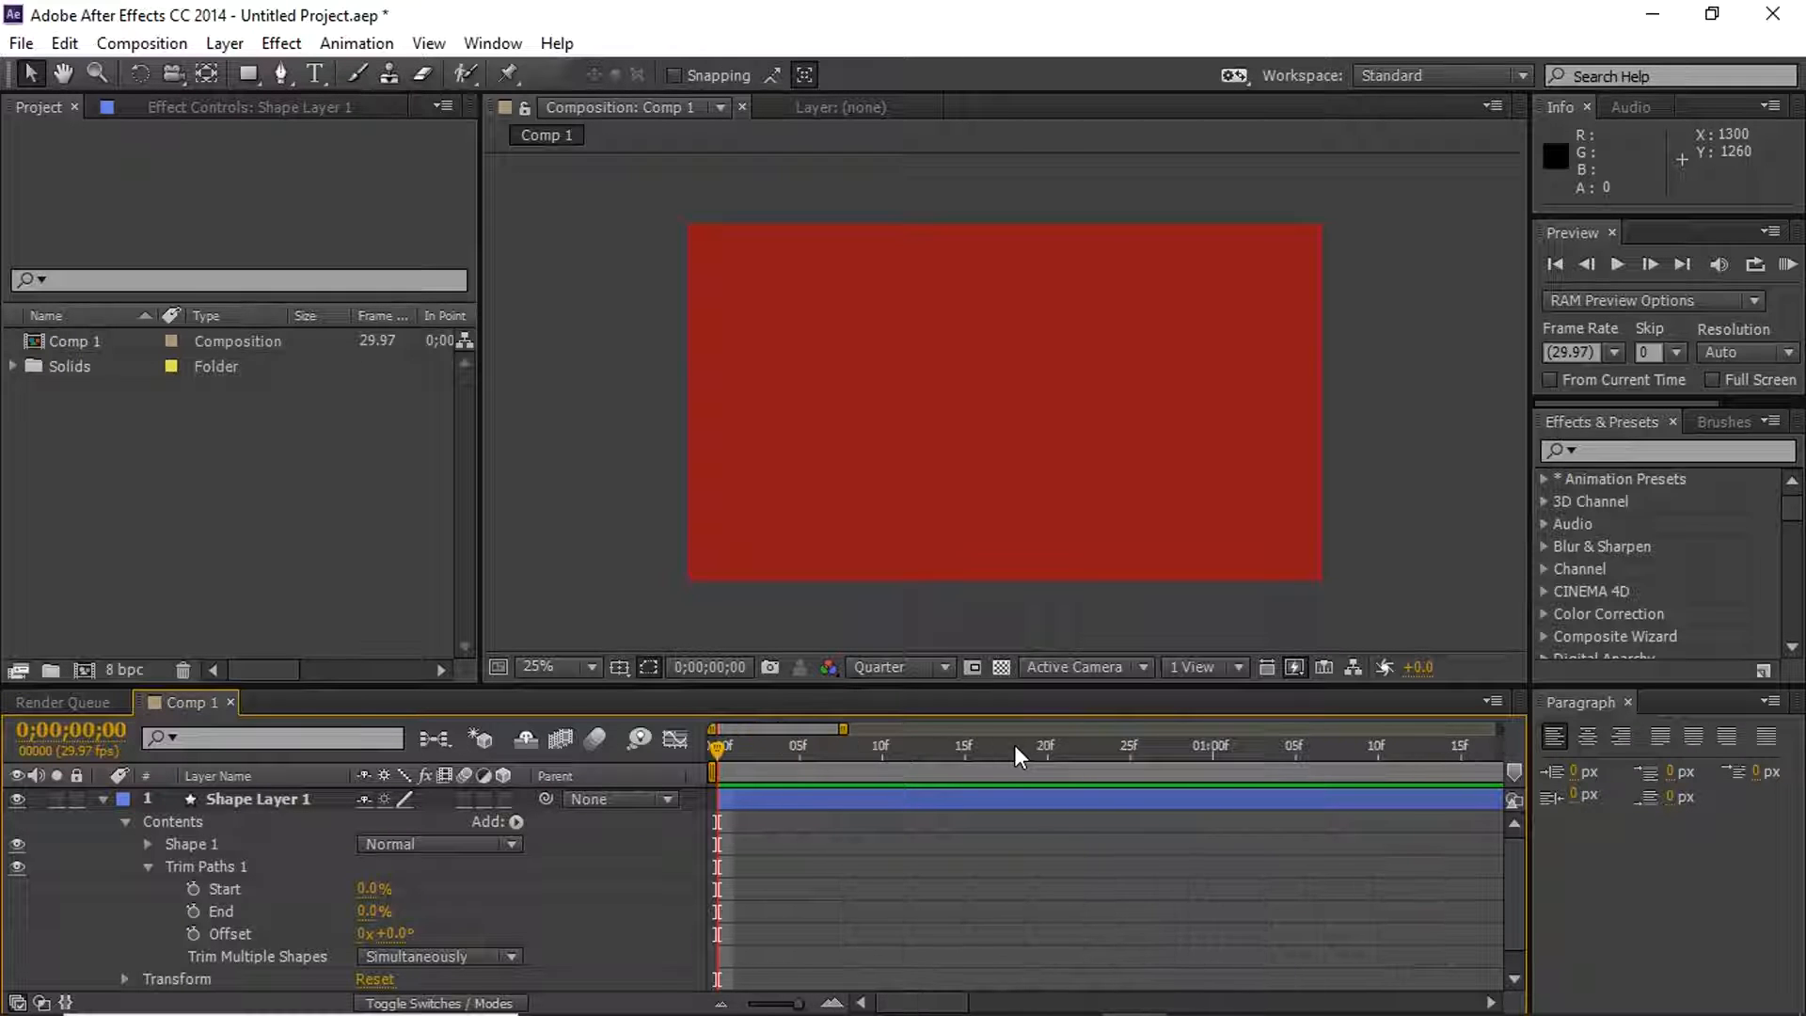
pyautogui.press('-')
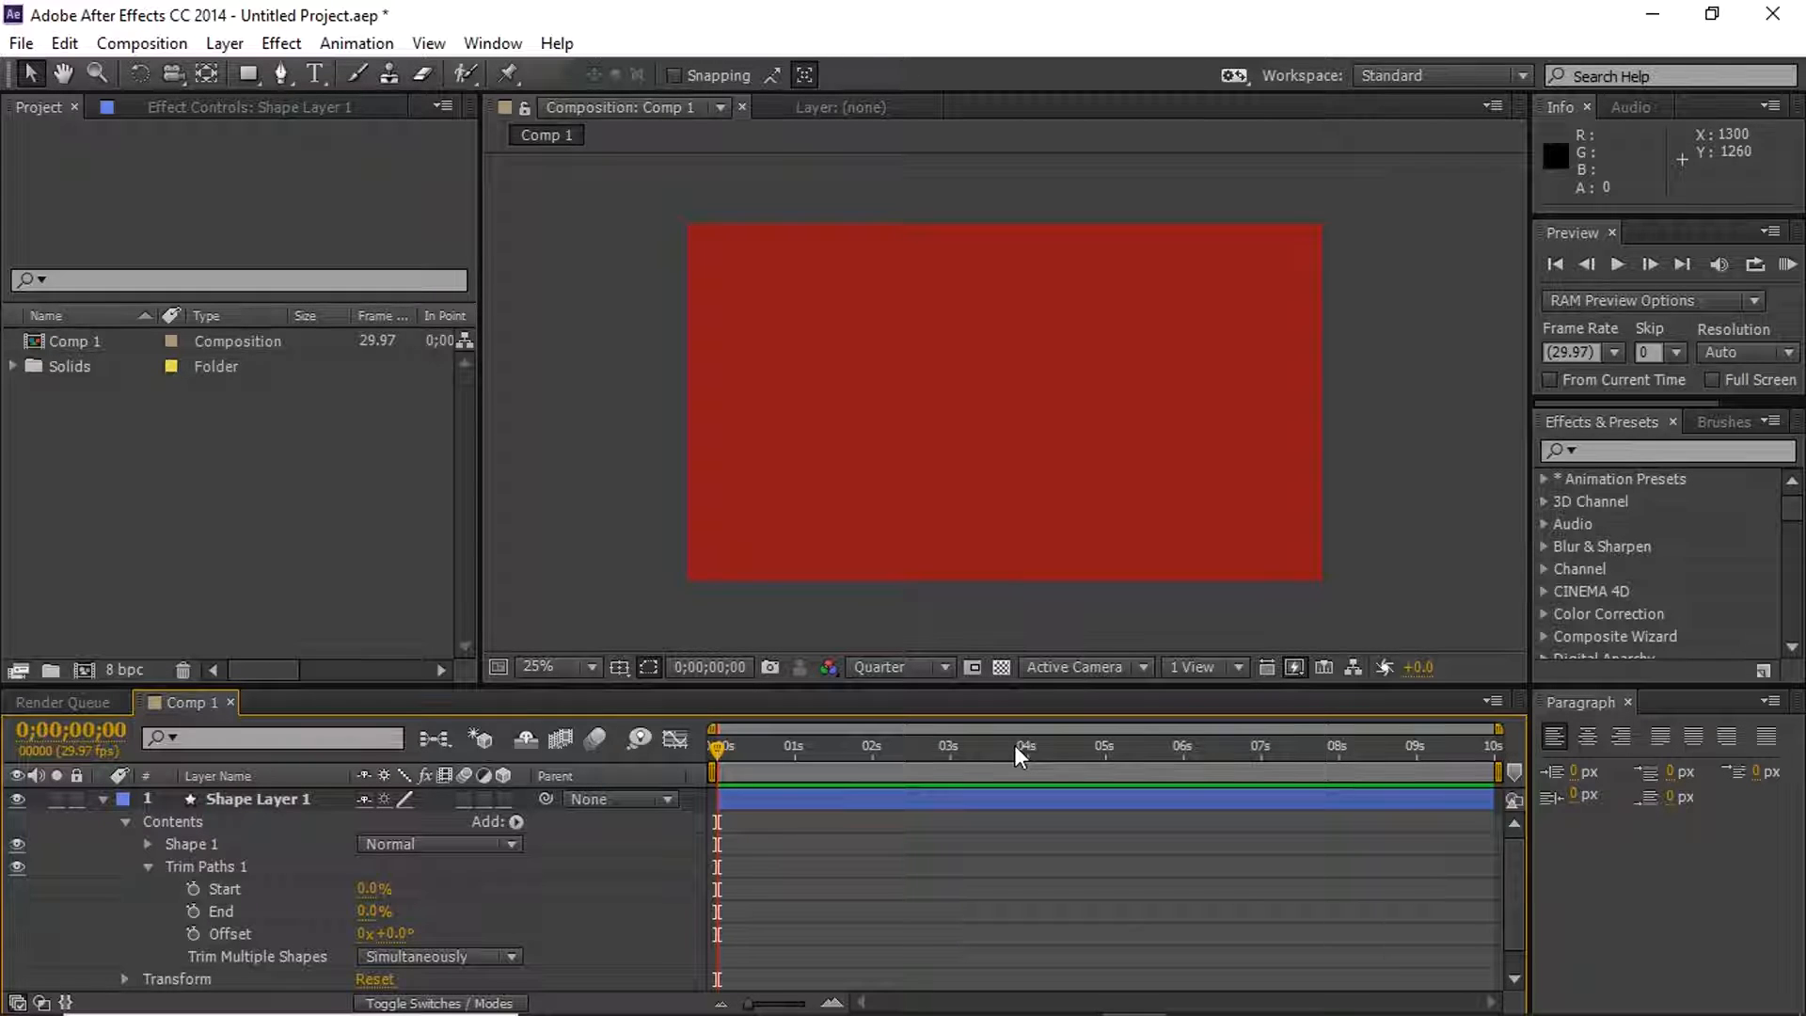
# Add a 0% End keyframe at 0;00;01;00 and a 0% Start keyframe at 0;00;01;15 to the shape layer's Trim Paths
pyautogui.click(794, 758)
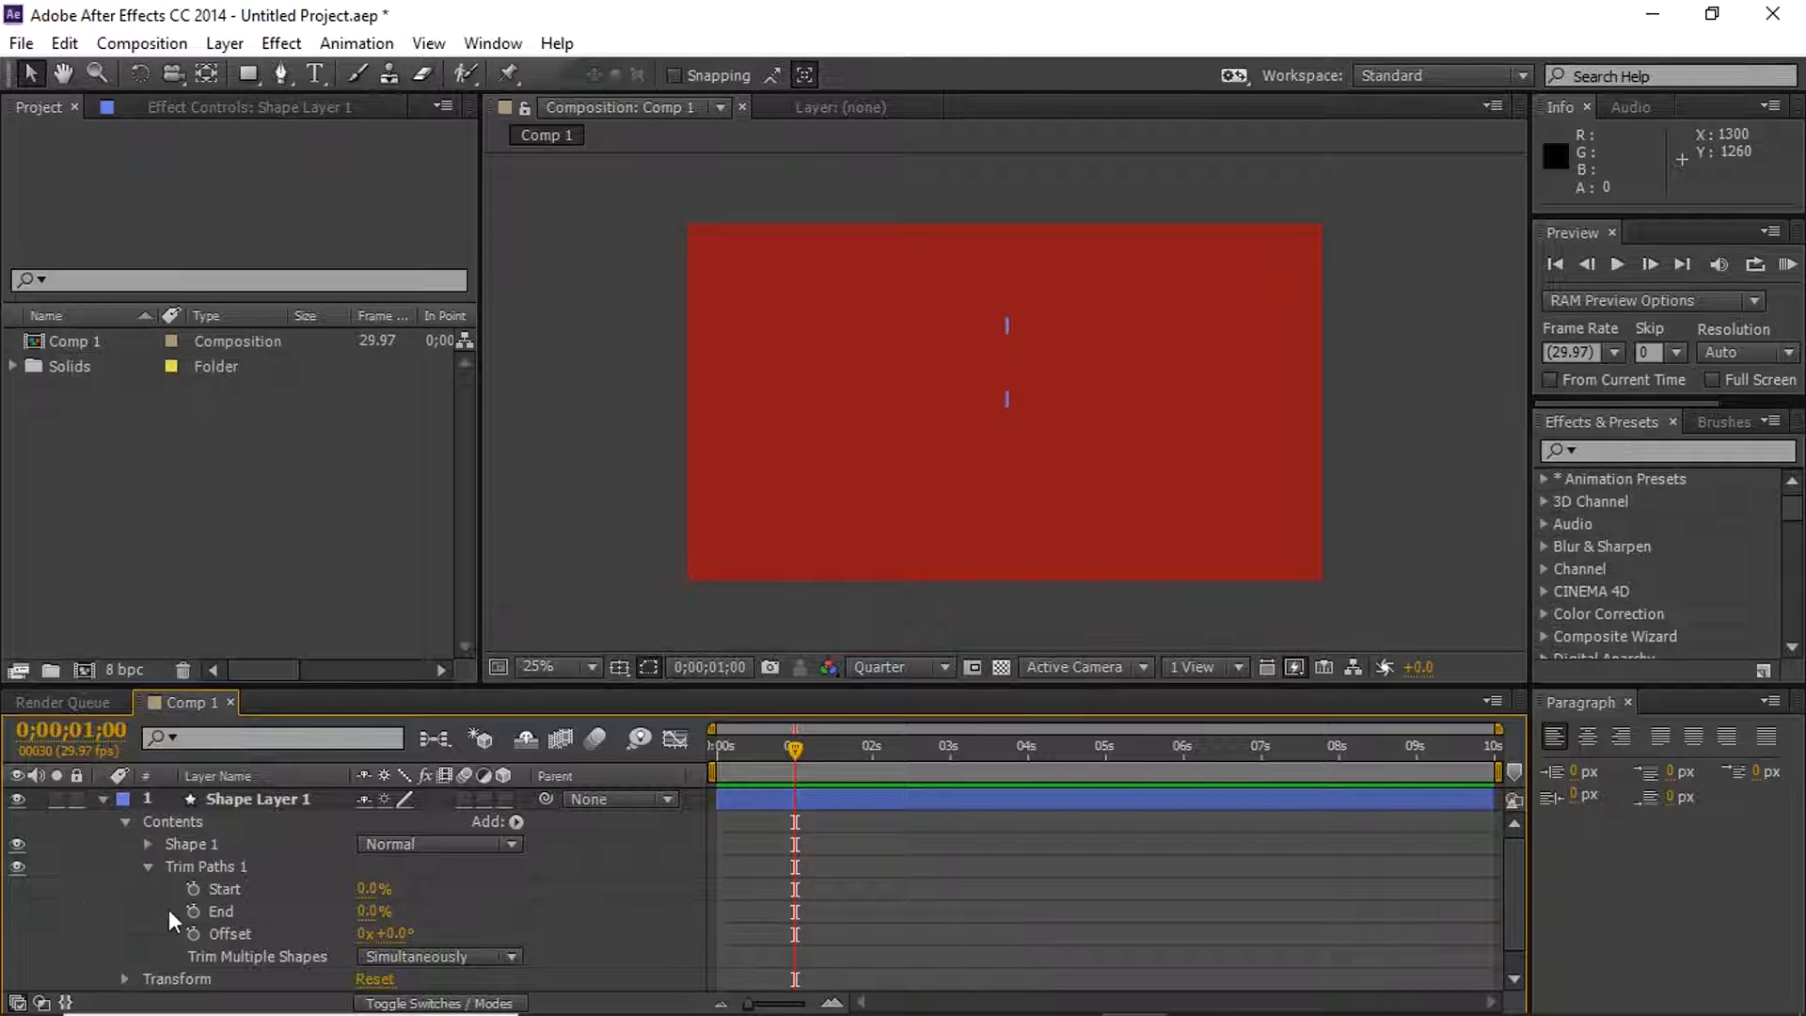
pyautogui.click(193, 912)
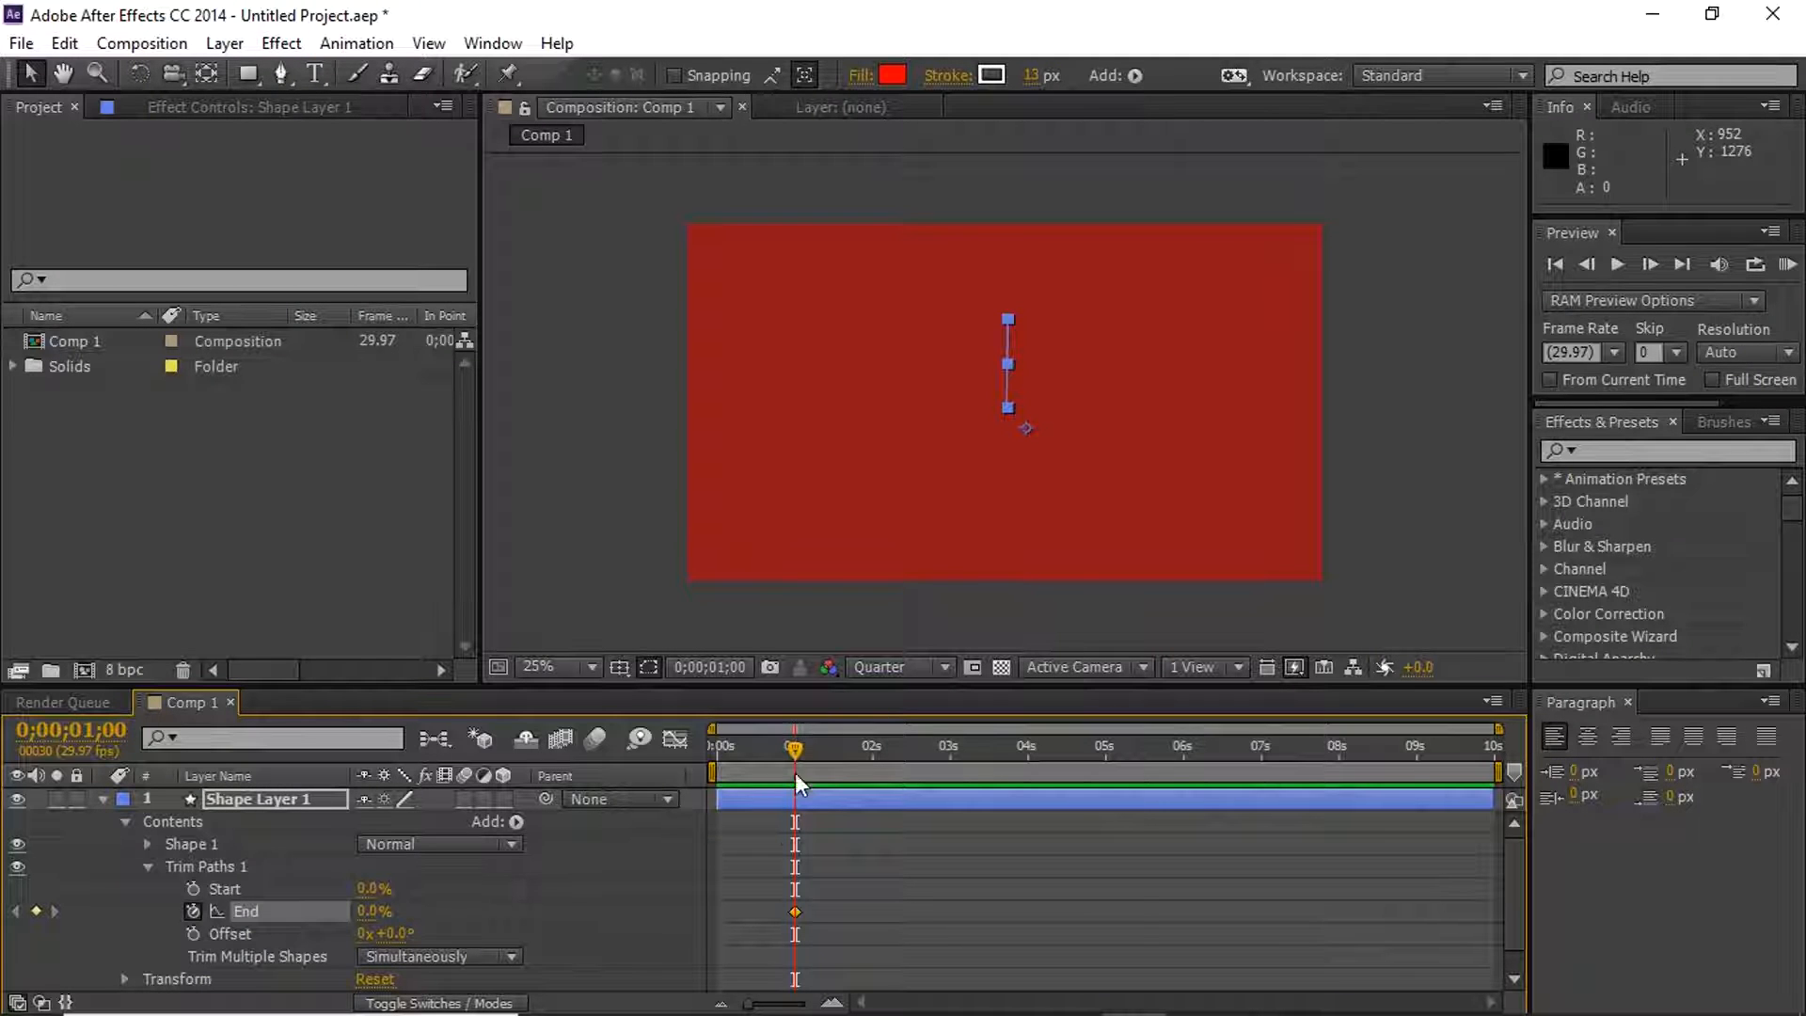
pyautogui.moveTo(796, 748)
pyautogui.mouseDown()
pyautogui.moveTo(873, 741)
pyautogui.moveTo(828, 742)
pyautogui.mouseUp()
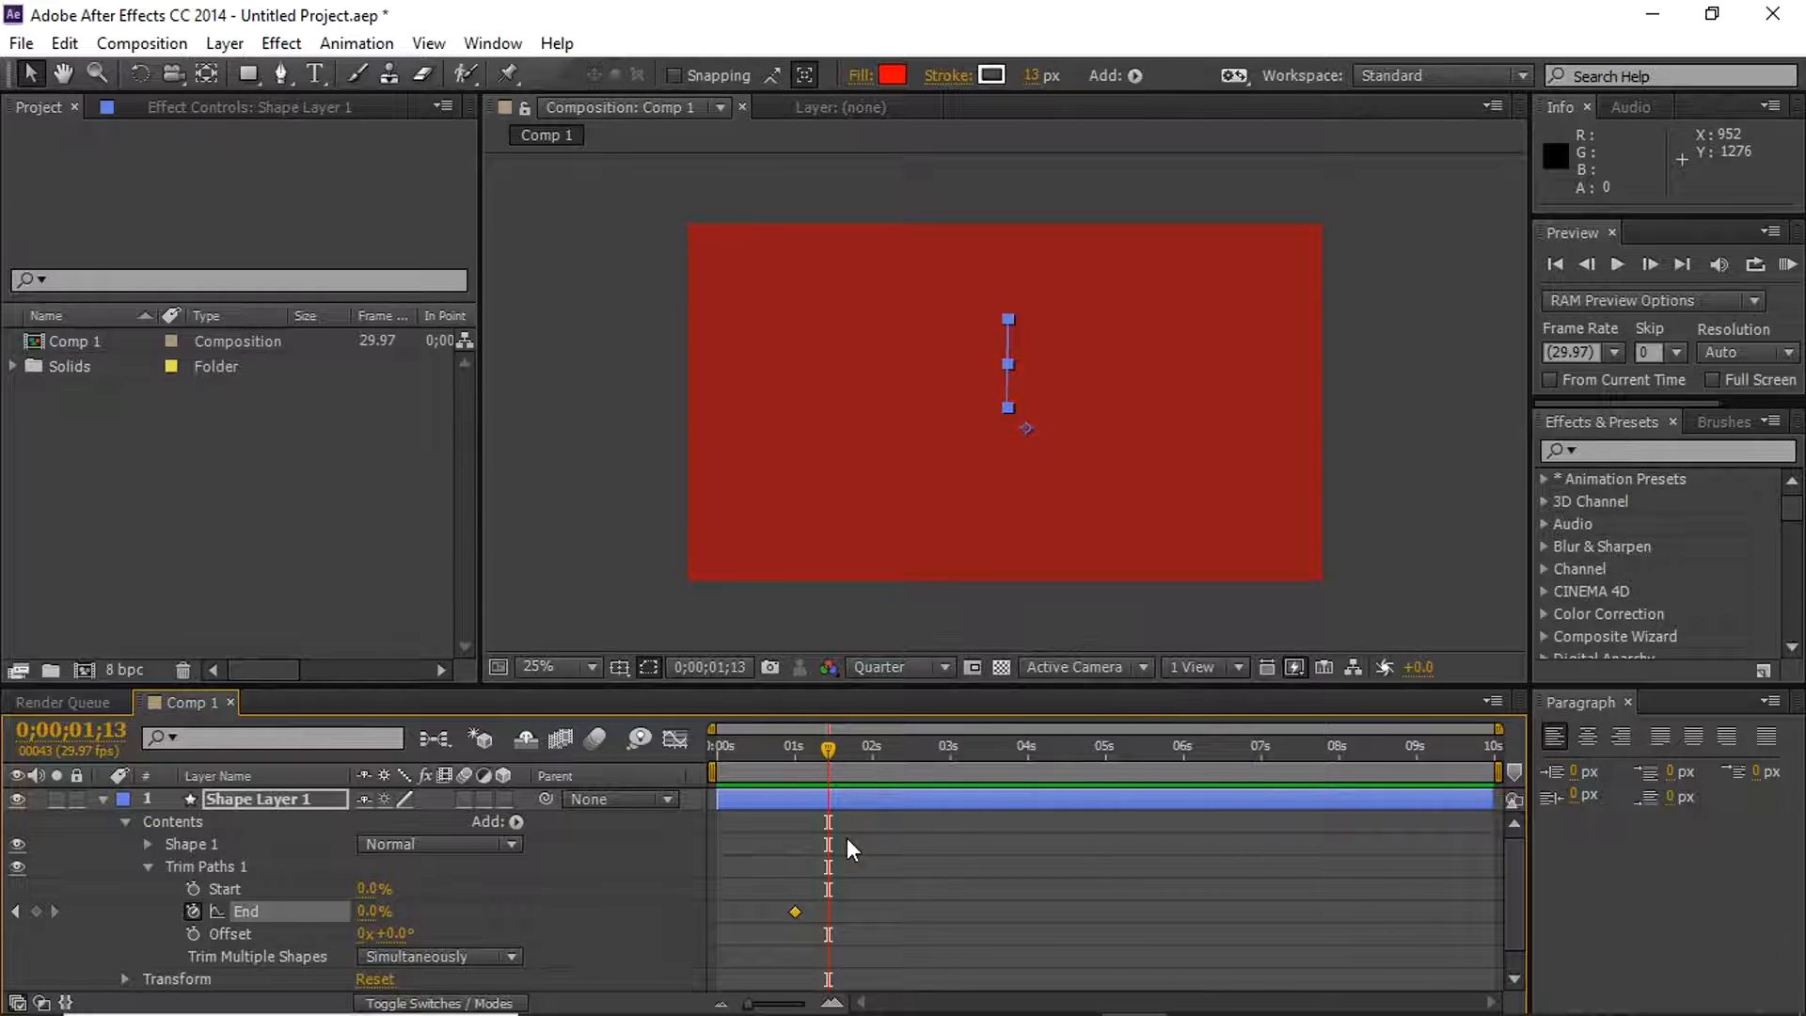
pyautogui.press('=')
pyautogui.moveTo(834, 744); pyautogui.dragTo(839, 743)
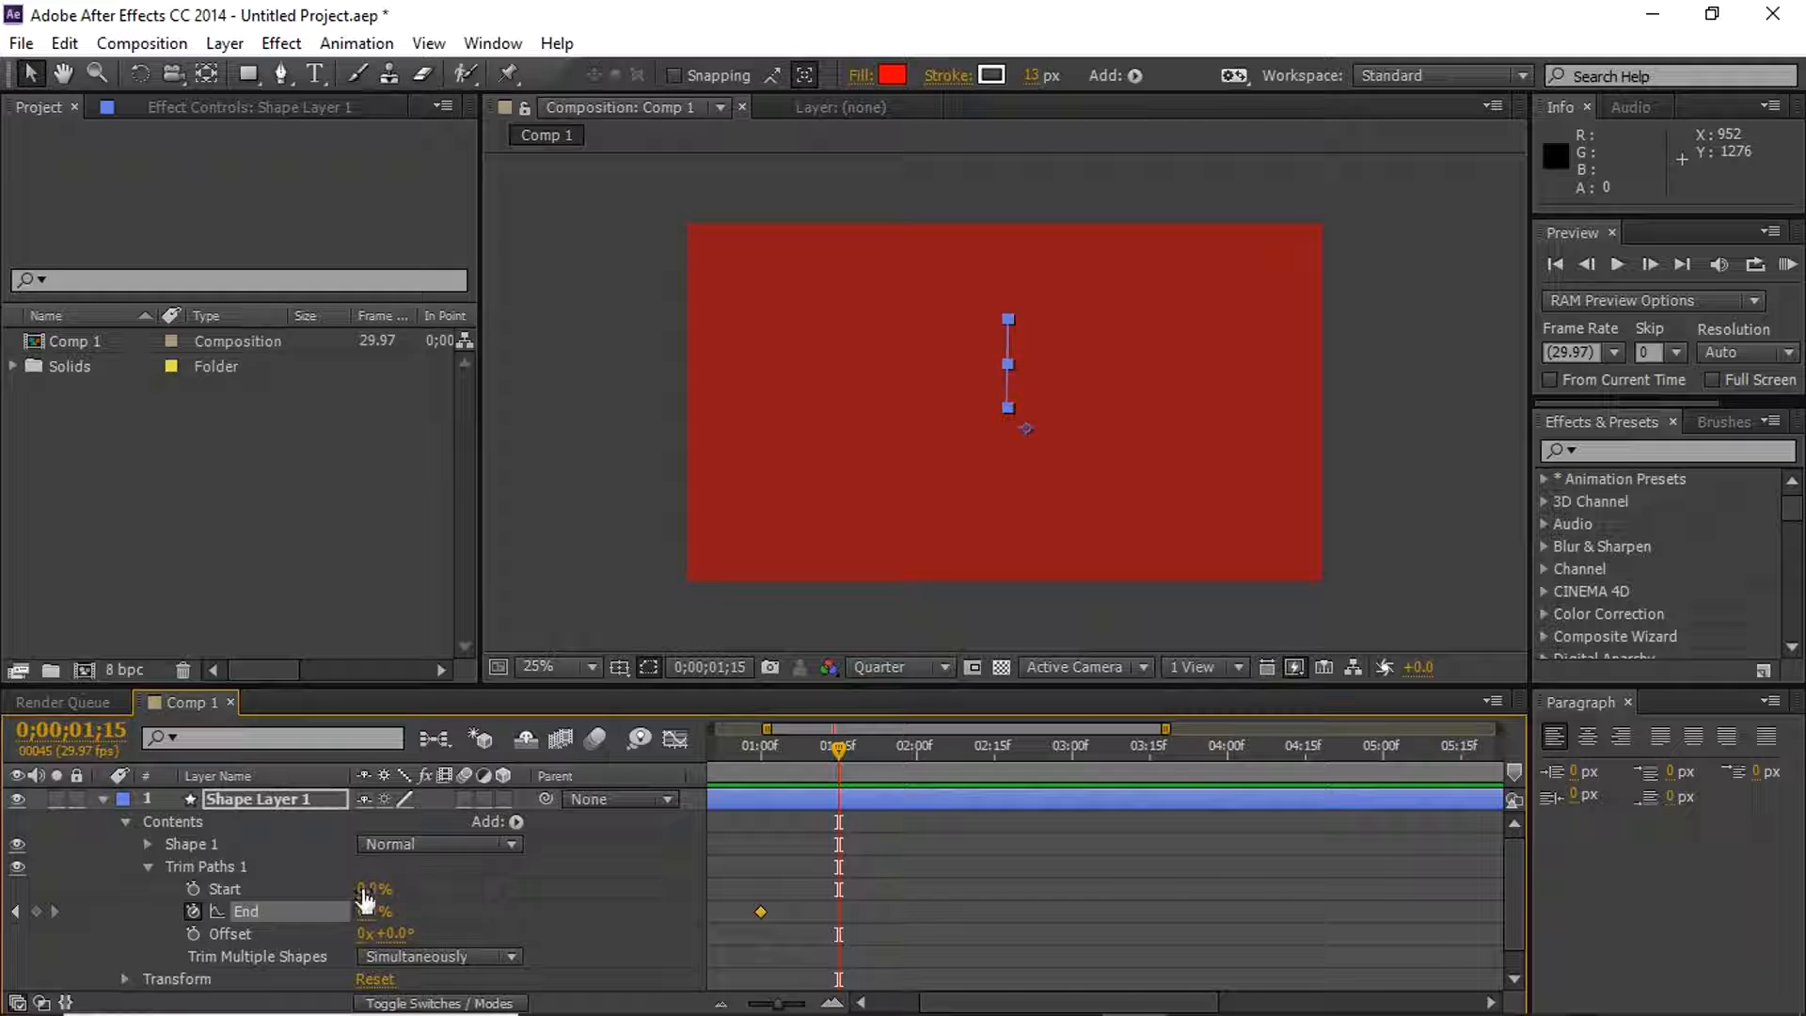
pyautogui.click(194, 888)
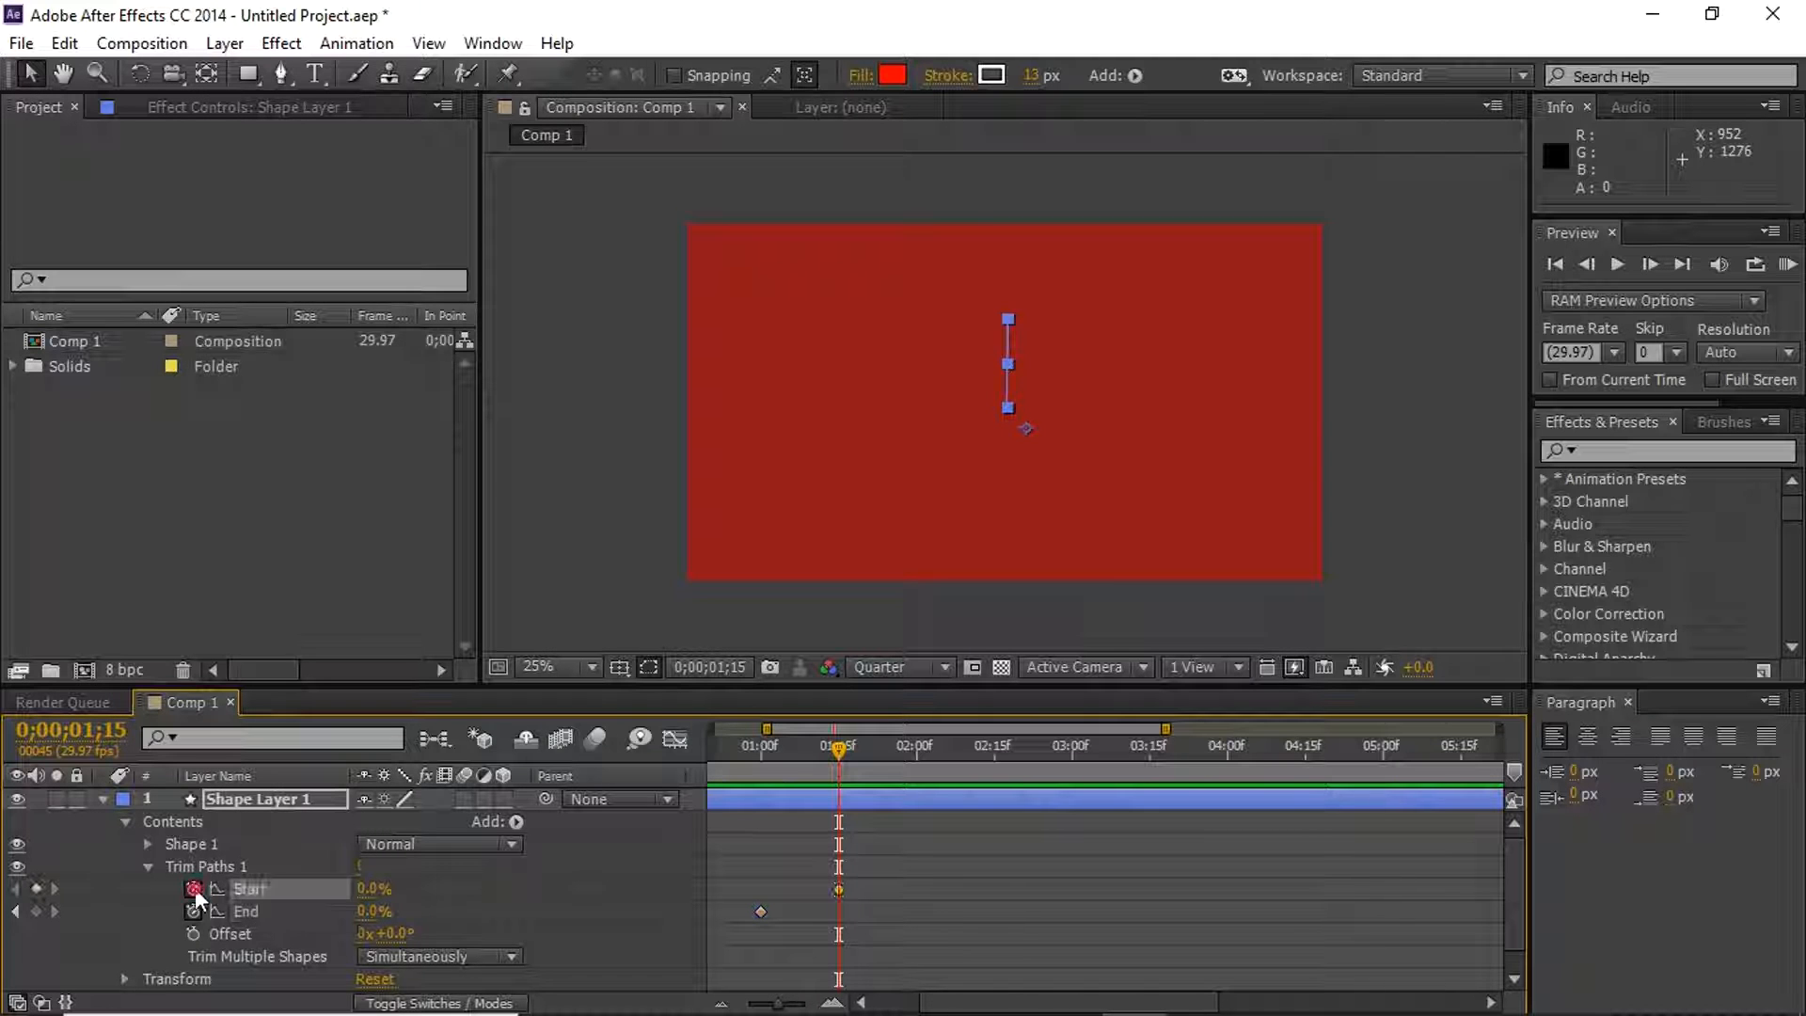
# Add a 100% End keyframe at 0;00;02;00 and a 100% Start keyframe at 0;00;02;15 to the line's Trim Paths
pyautogui.moveTo(839, 753); pyautogui.dragTo(914, 745)
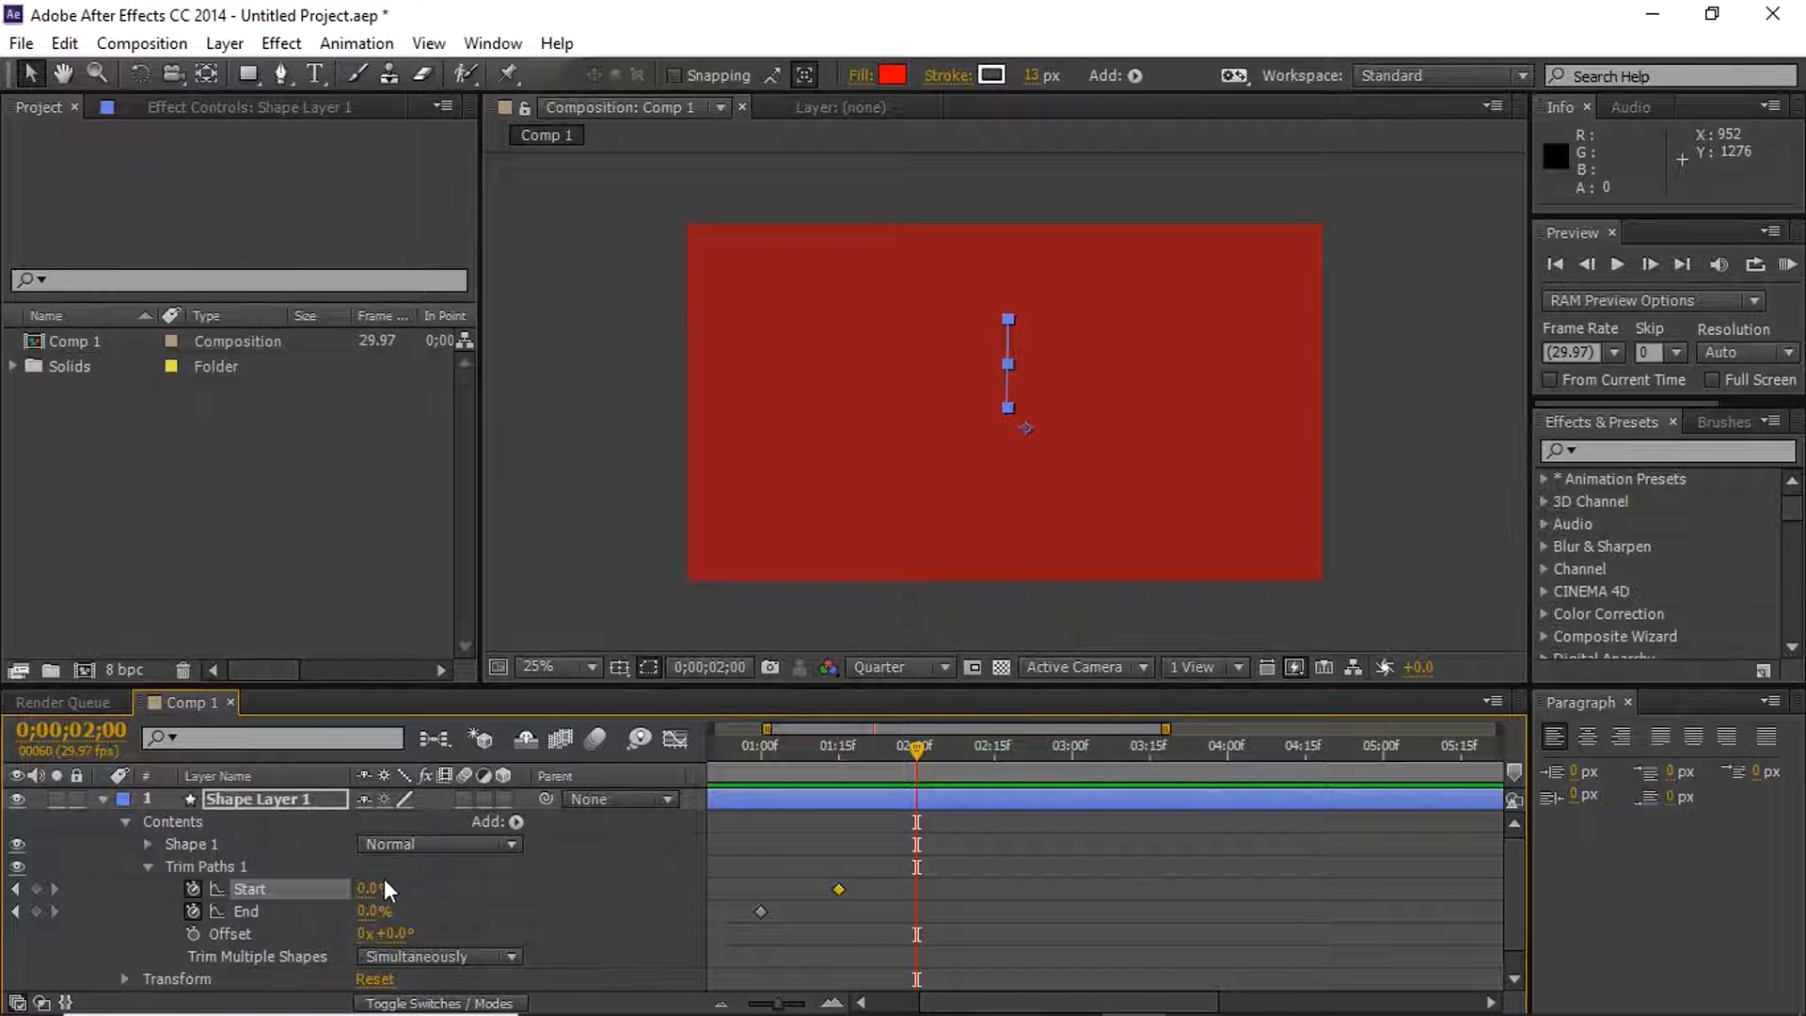
pyautogui.moveTo(375, 911); pyautogui.dragTo(967, 881)
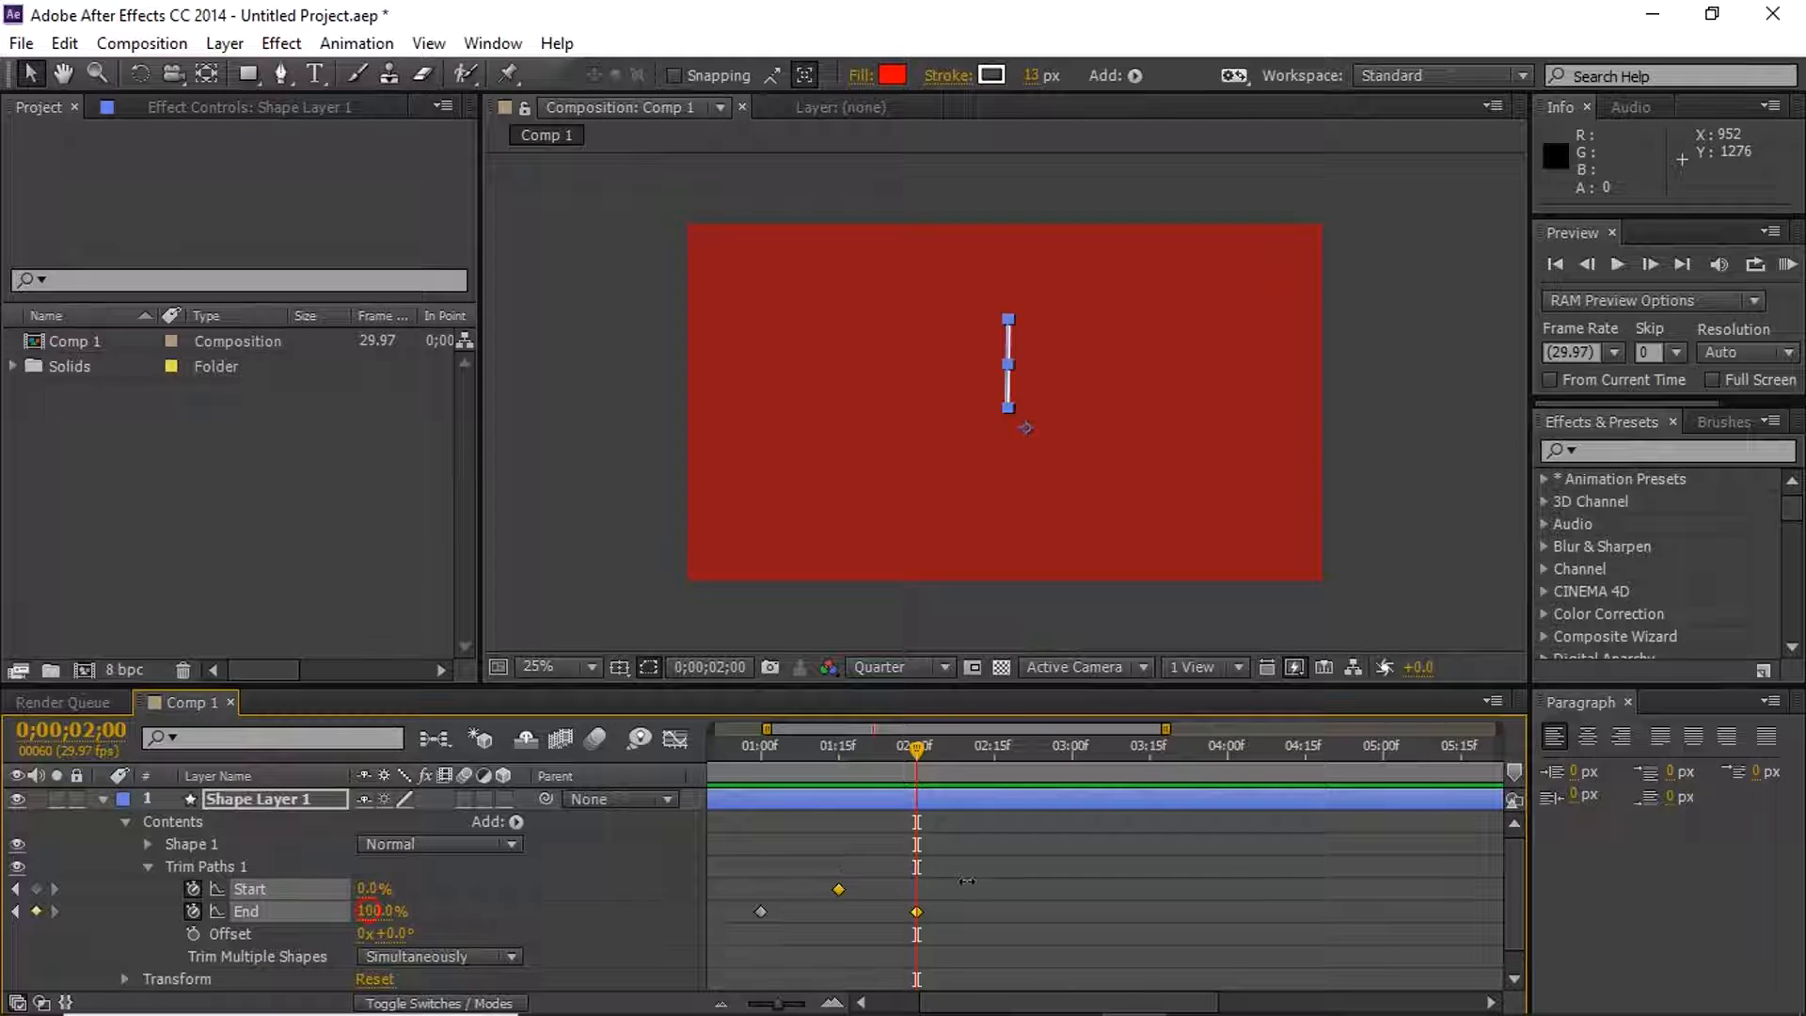
pyautogui.moveTo(918, 749); pyautogui.dragTo(996, 732)
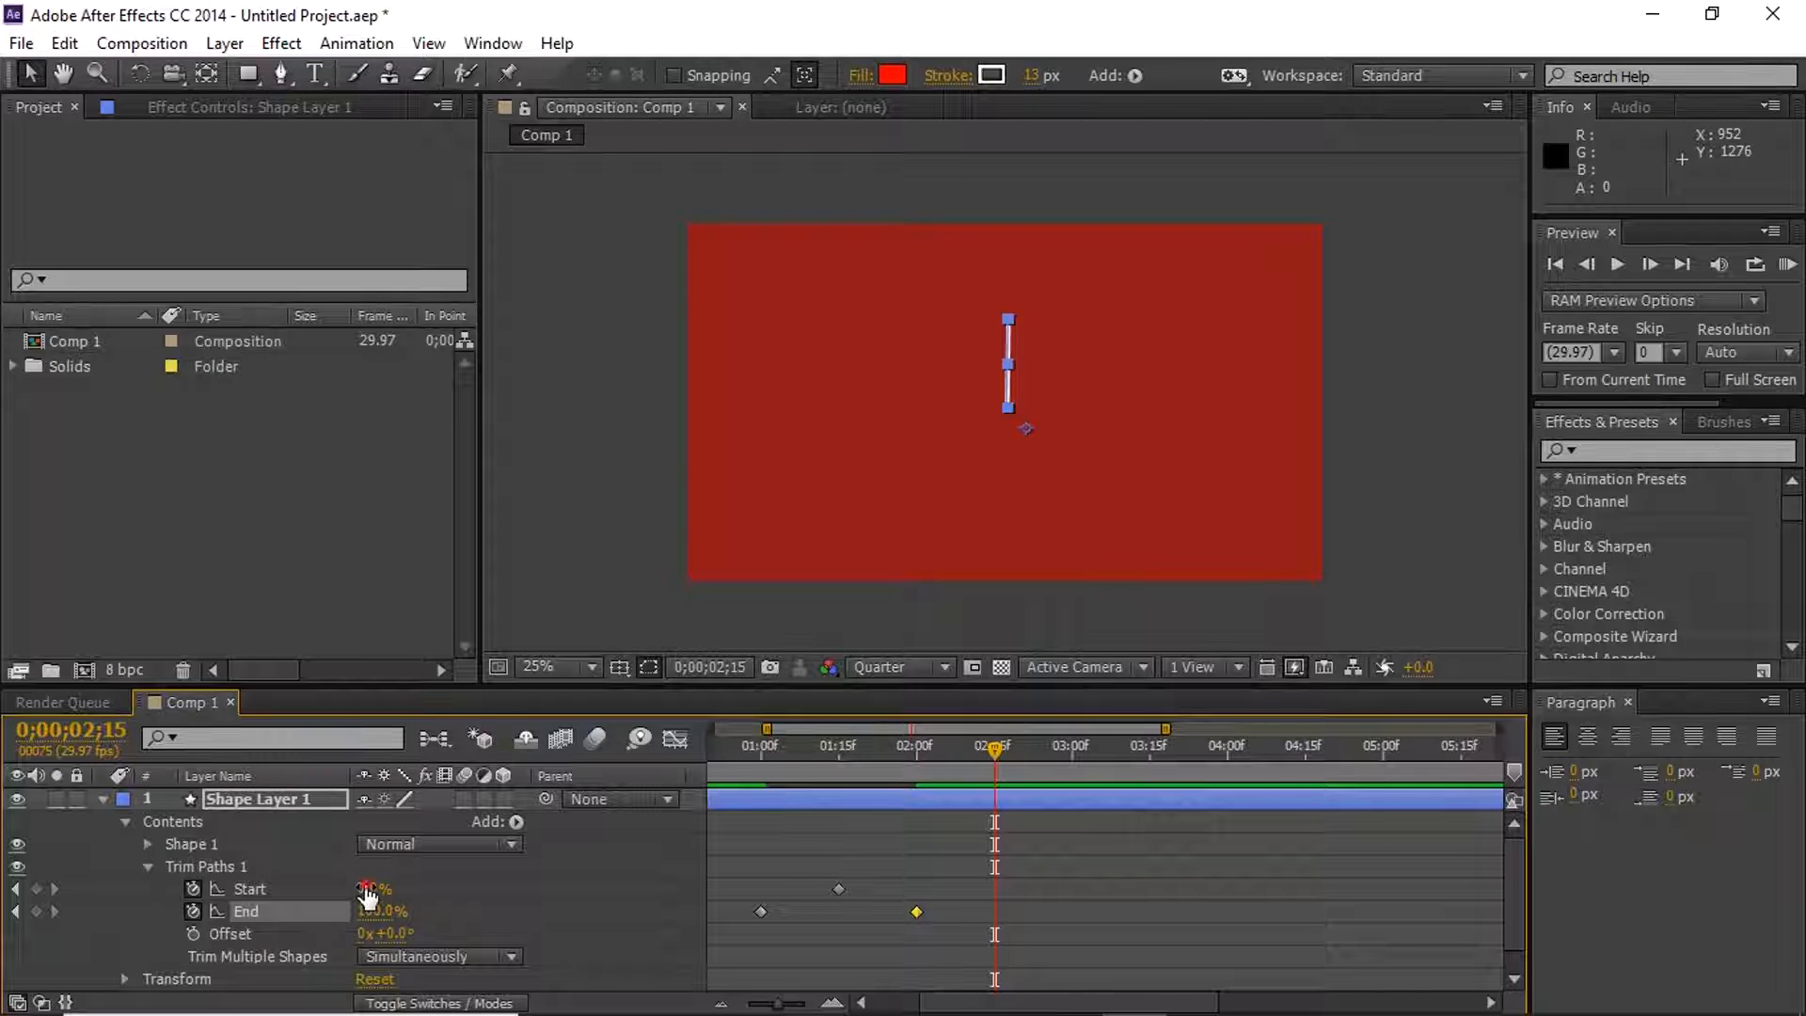
pyautogui.moveTo(366, 889); pyautogui.dragTo(1125, 834)
# Preview the line's trim animation several times from just before 0;00;01;00
pyautogui.moveTo(839, 747)
pyautogui.mouseDown()
pyautogui.moveTo(741, 747)
pyautogui.moveTo(969, 747)
pyautogui.moveTo(710, 745)
pyautogui.moveTo(867, 730)
pyautogui.moveTo(837, 728)
pyautogui.mouseUp()
pyautogui.press('space')
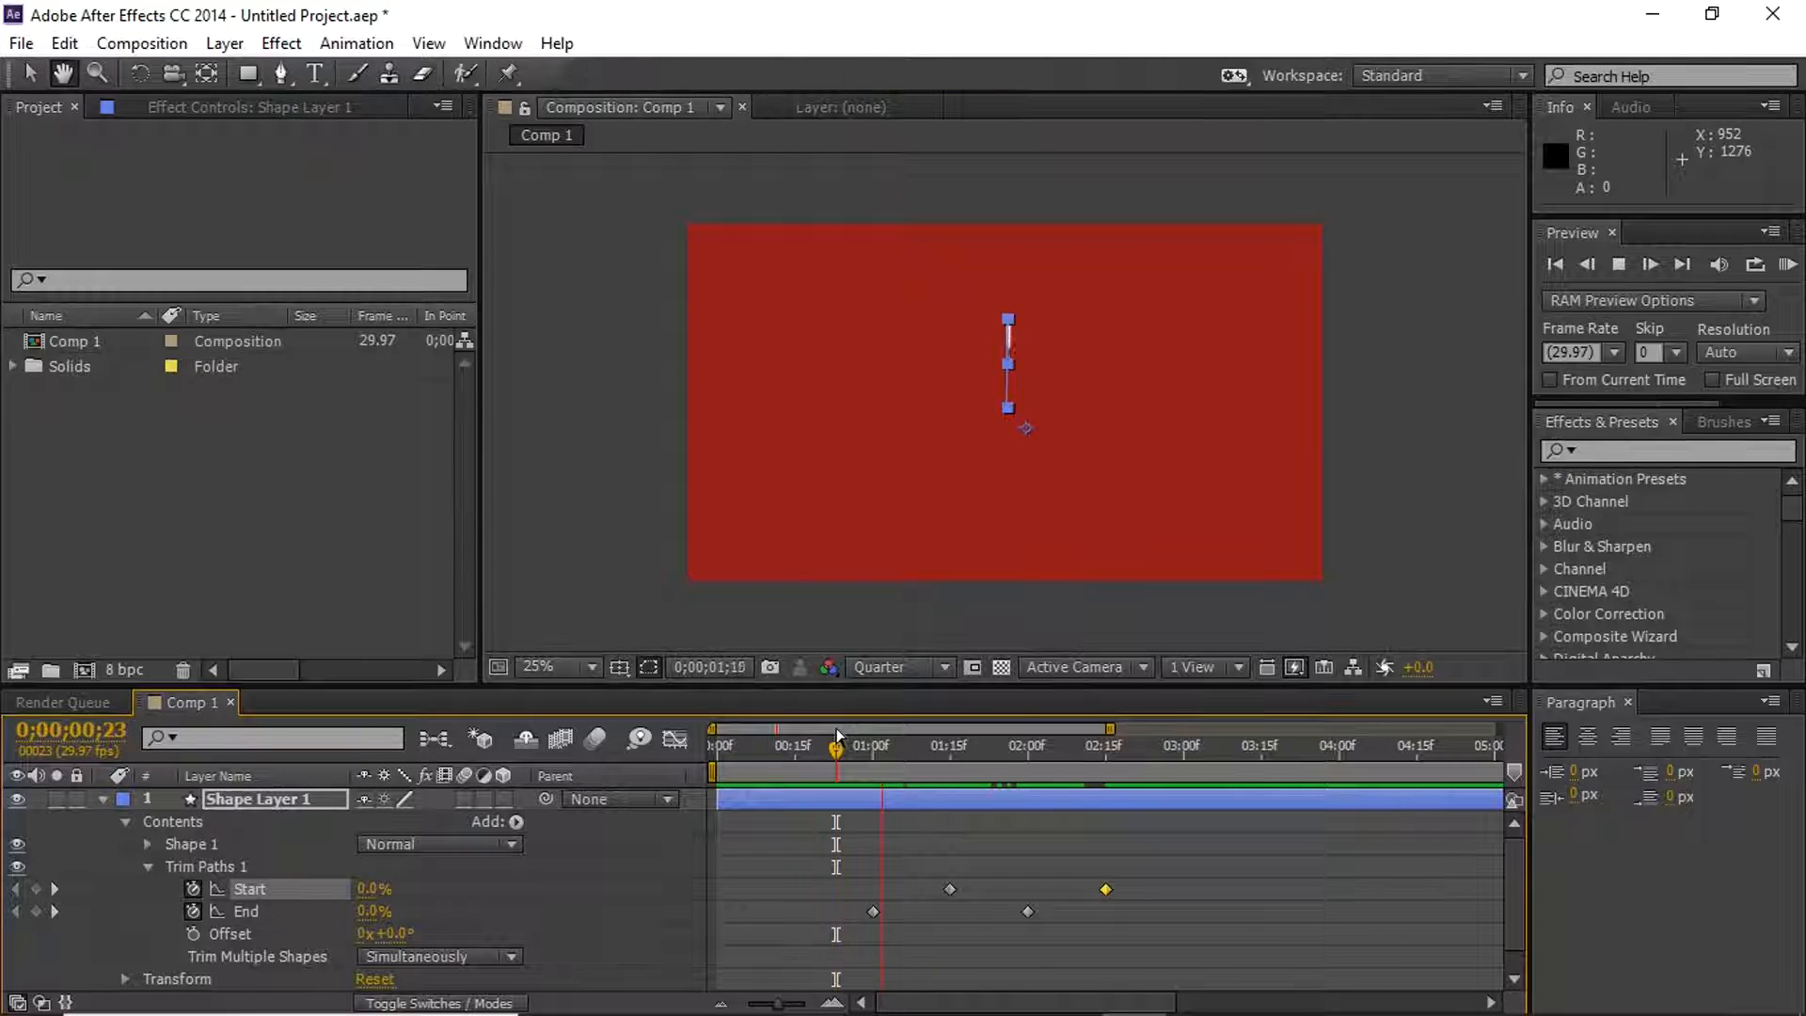
pyautogui.click(840, 756)
pyautogui.press('space')
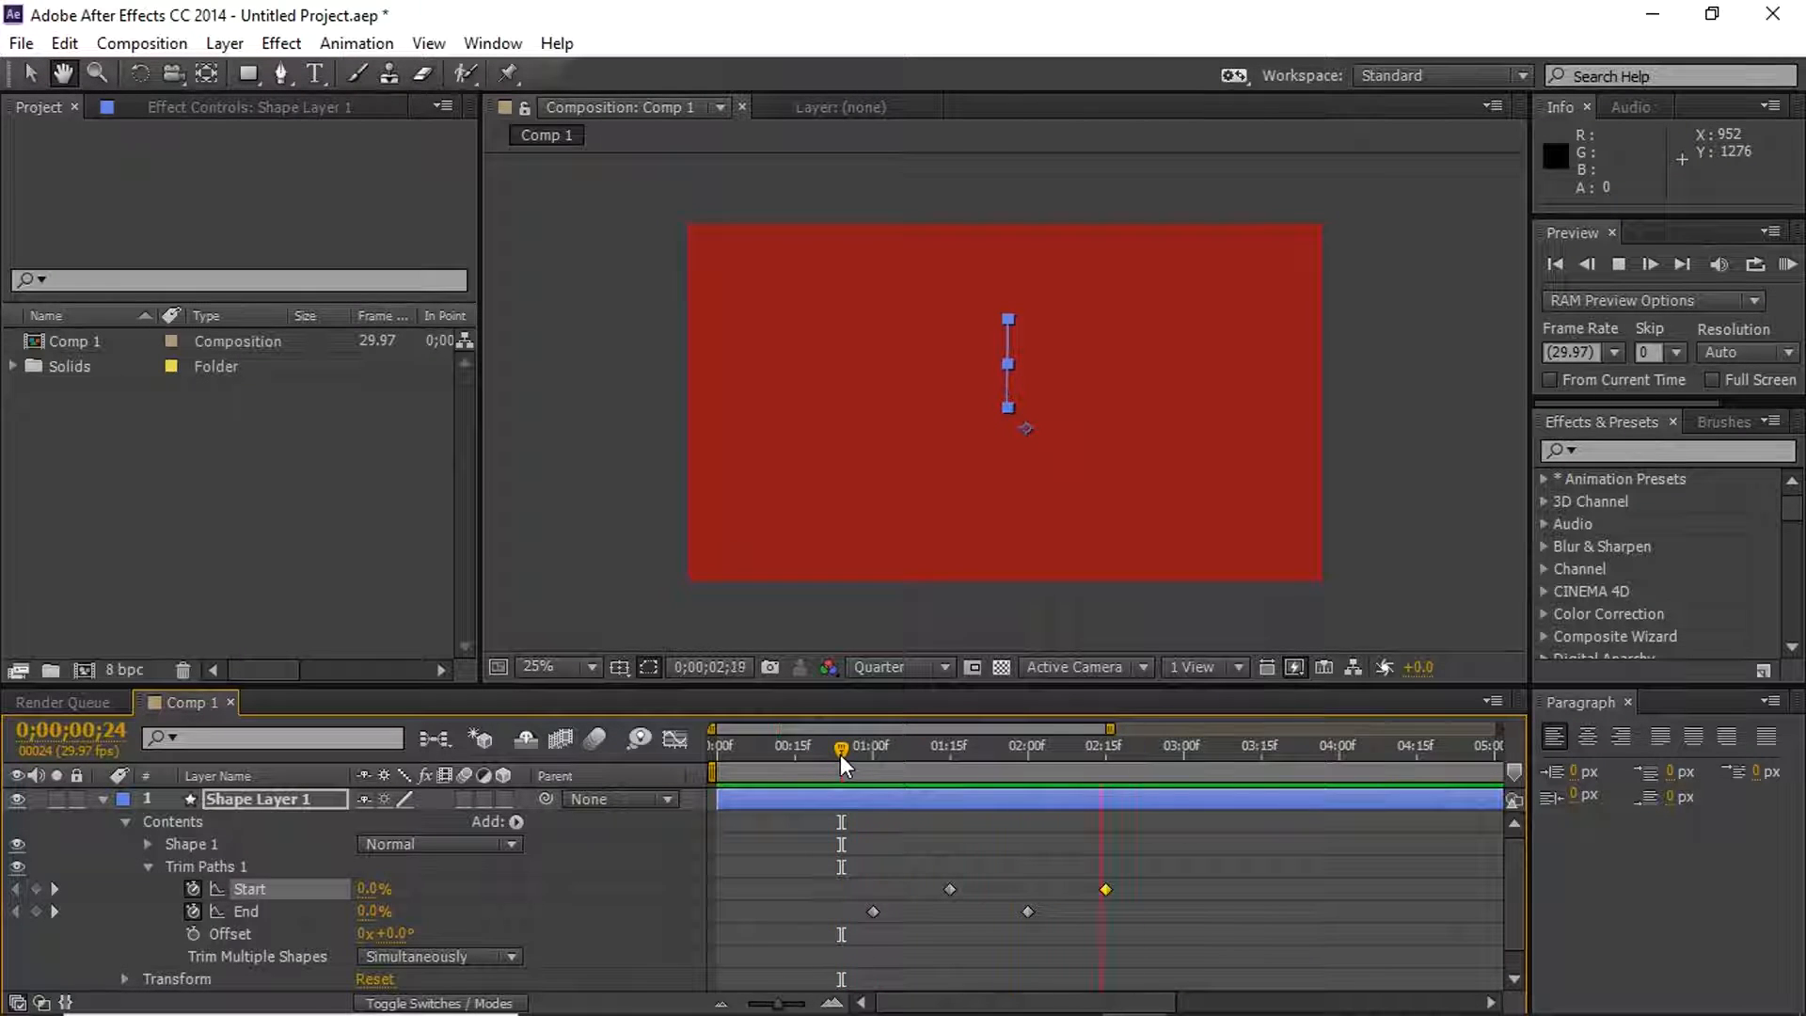
pyautogui.press('space')
pyautogui.click(840, 756)
pyautogui.press('space')
pyautogui.press('space')
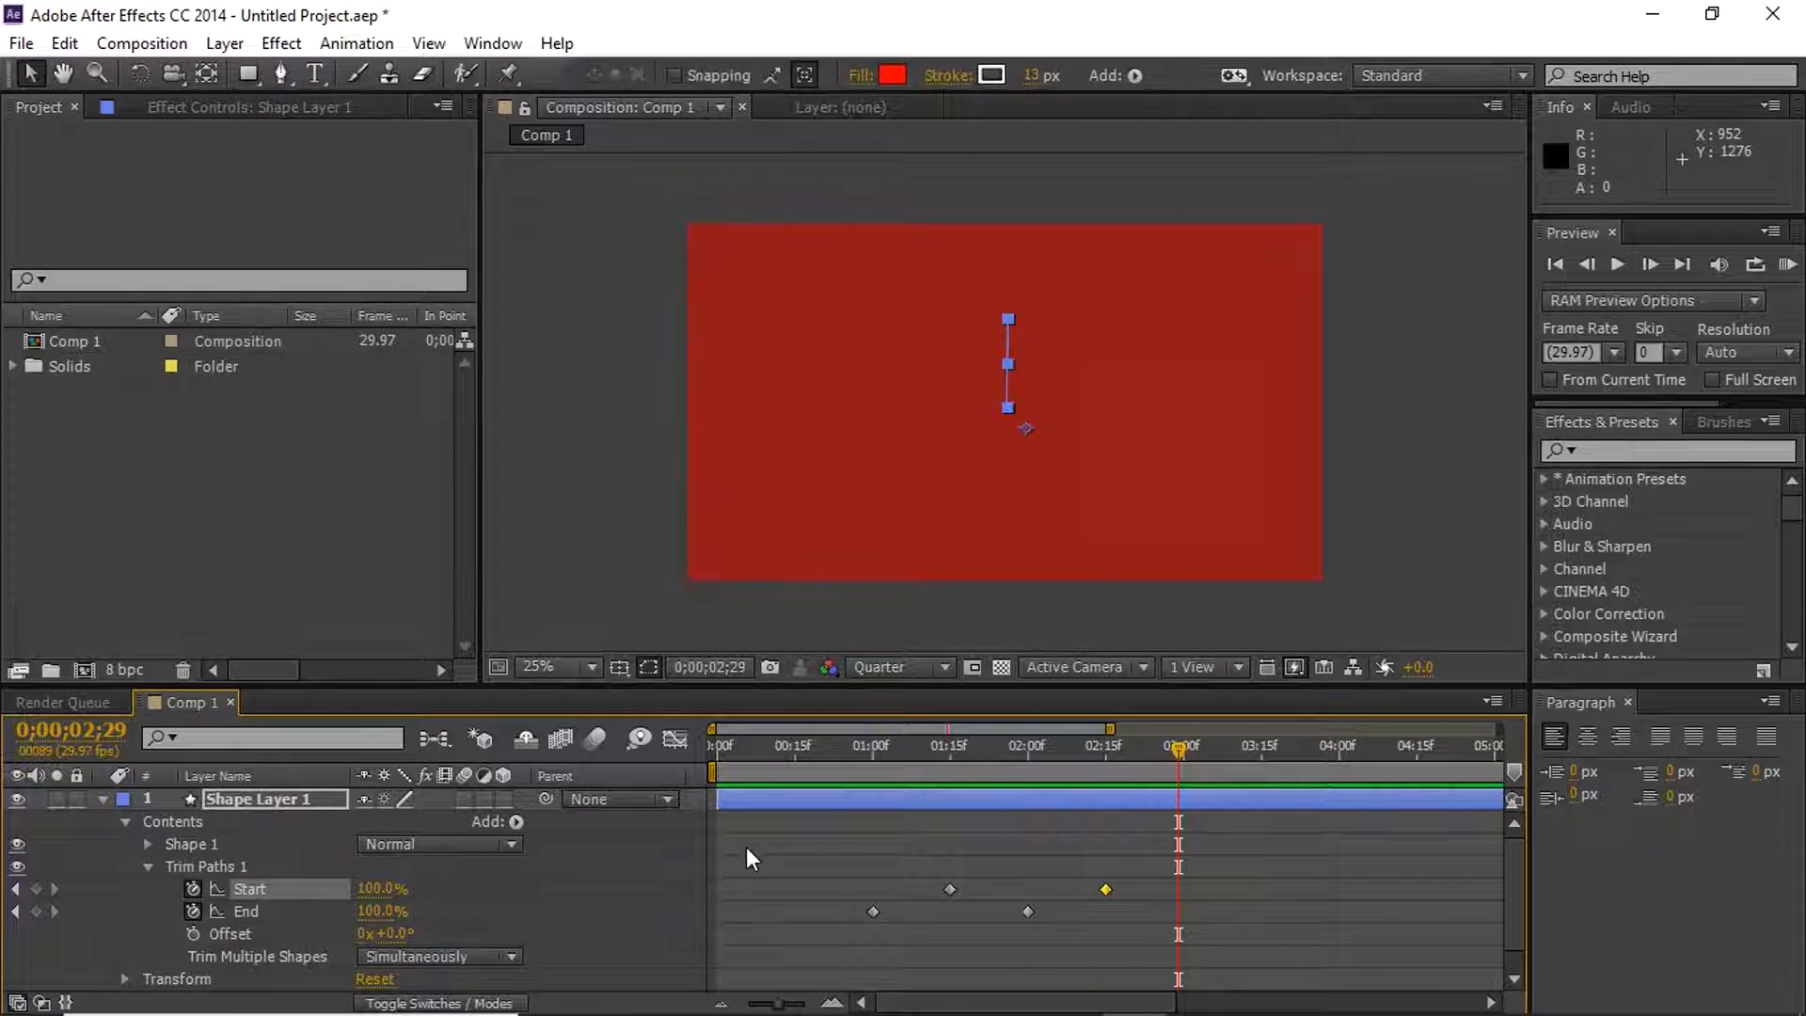
# Show only the shape layer's keyframed properties and apply Easy Ease to all four Start and End keyframes
pyautogui.press('F2')
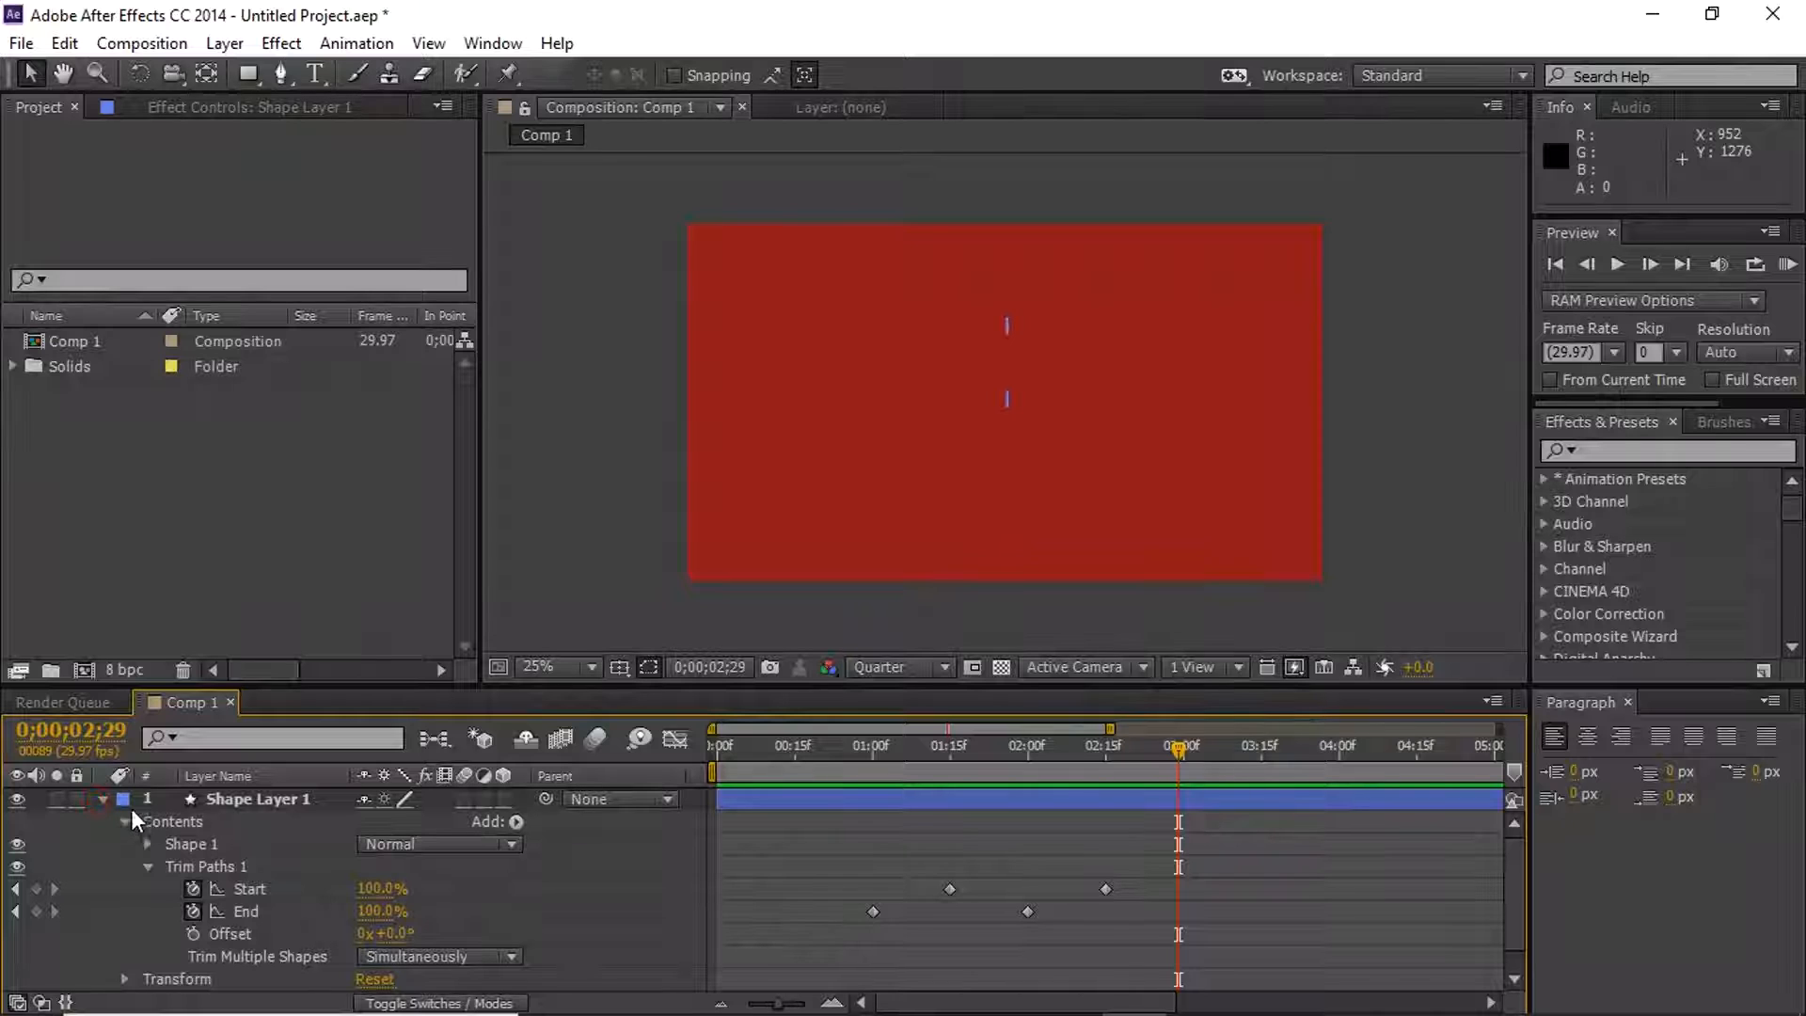
pyautogui.click(103, 801)
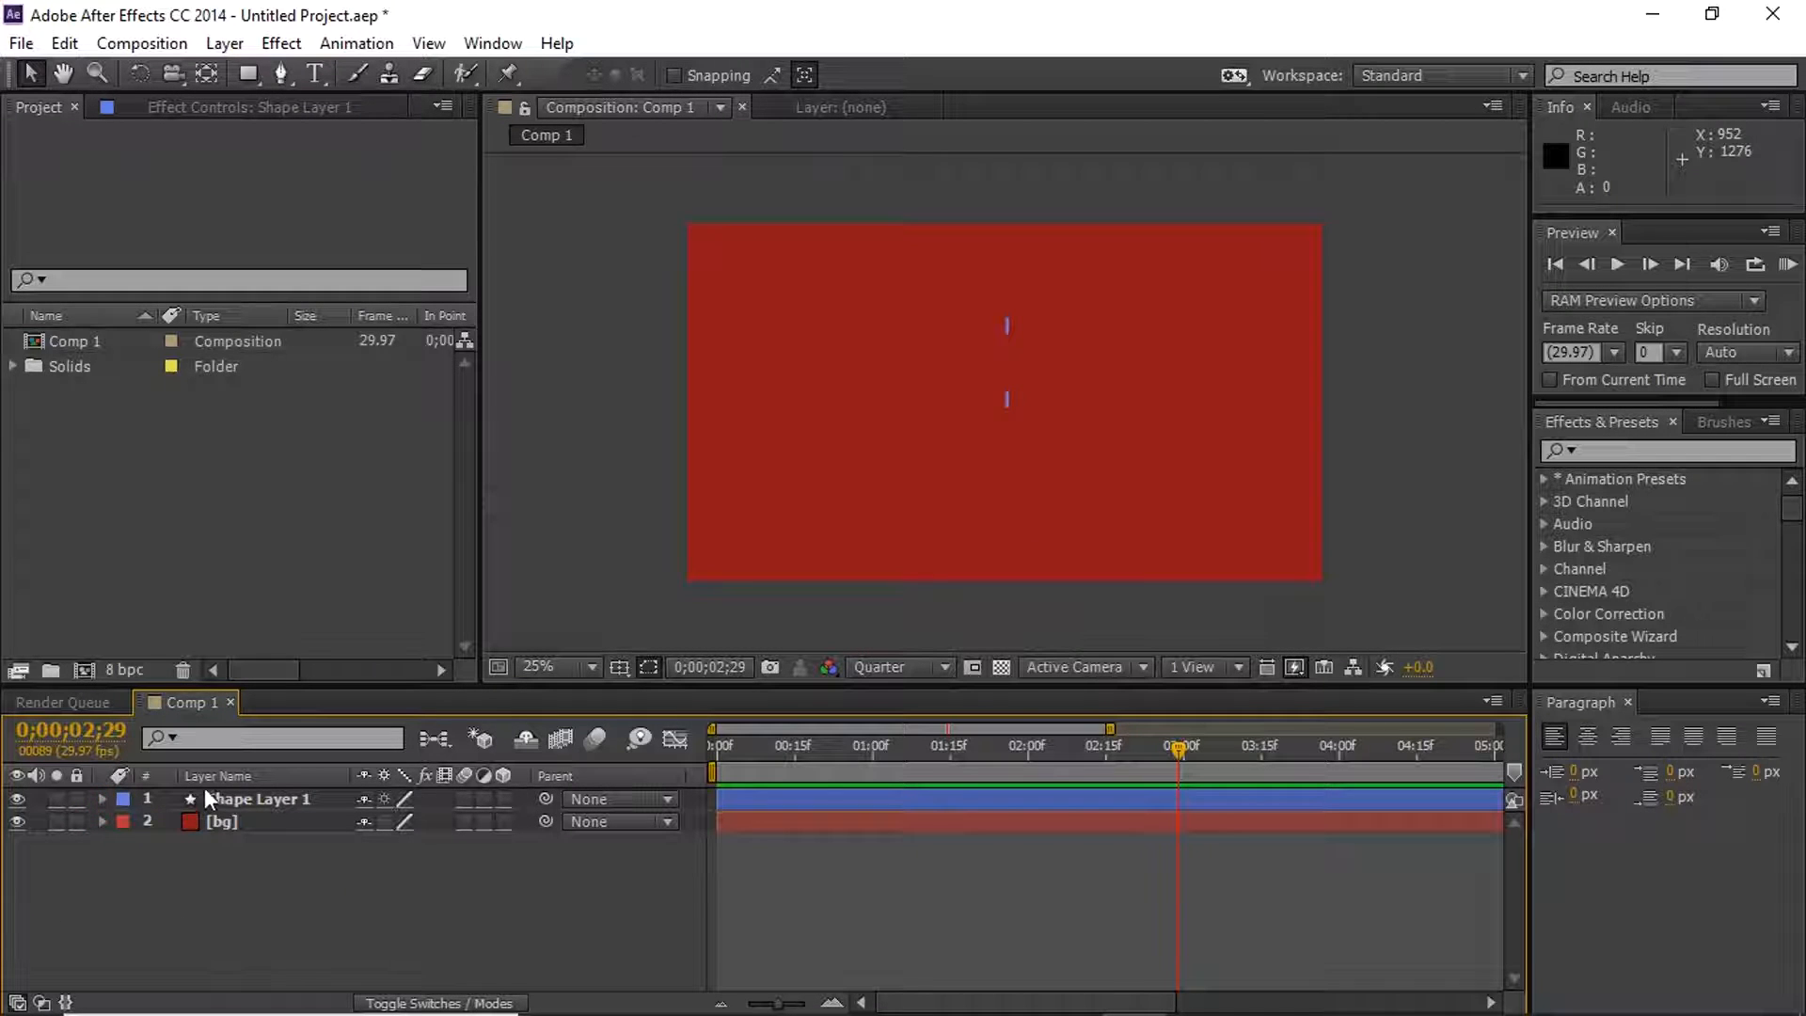
pyautogui.click(233, 794)
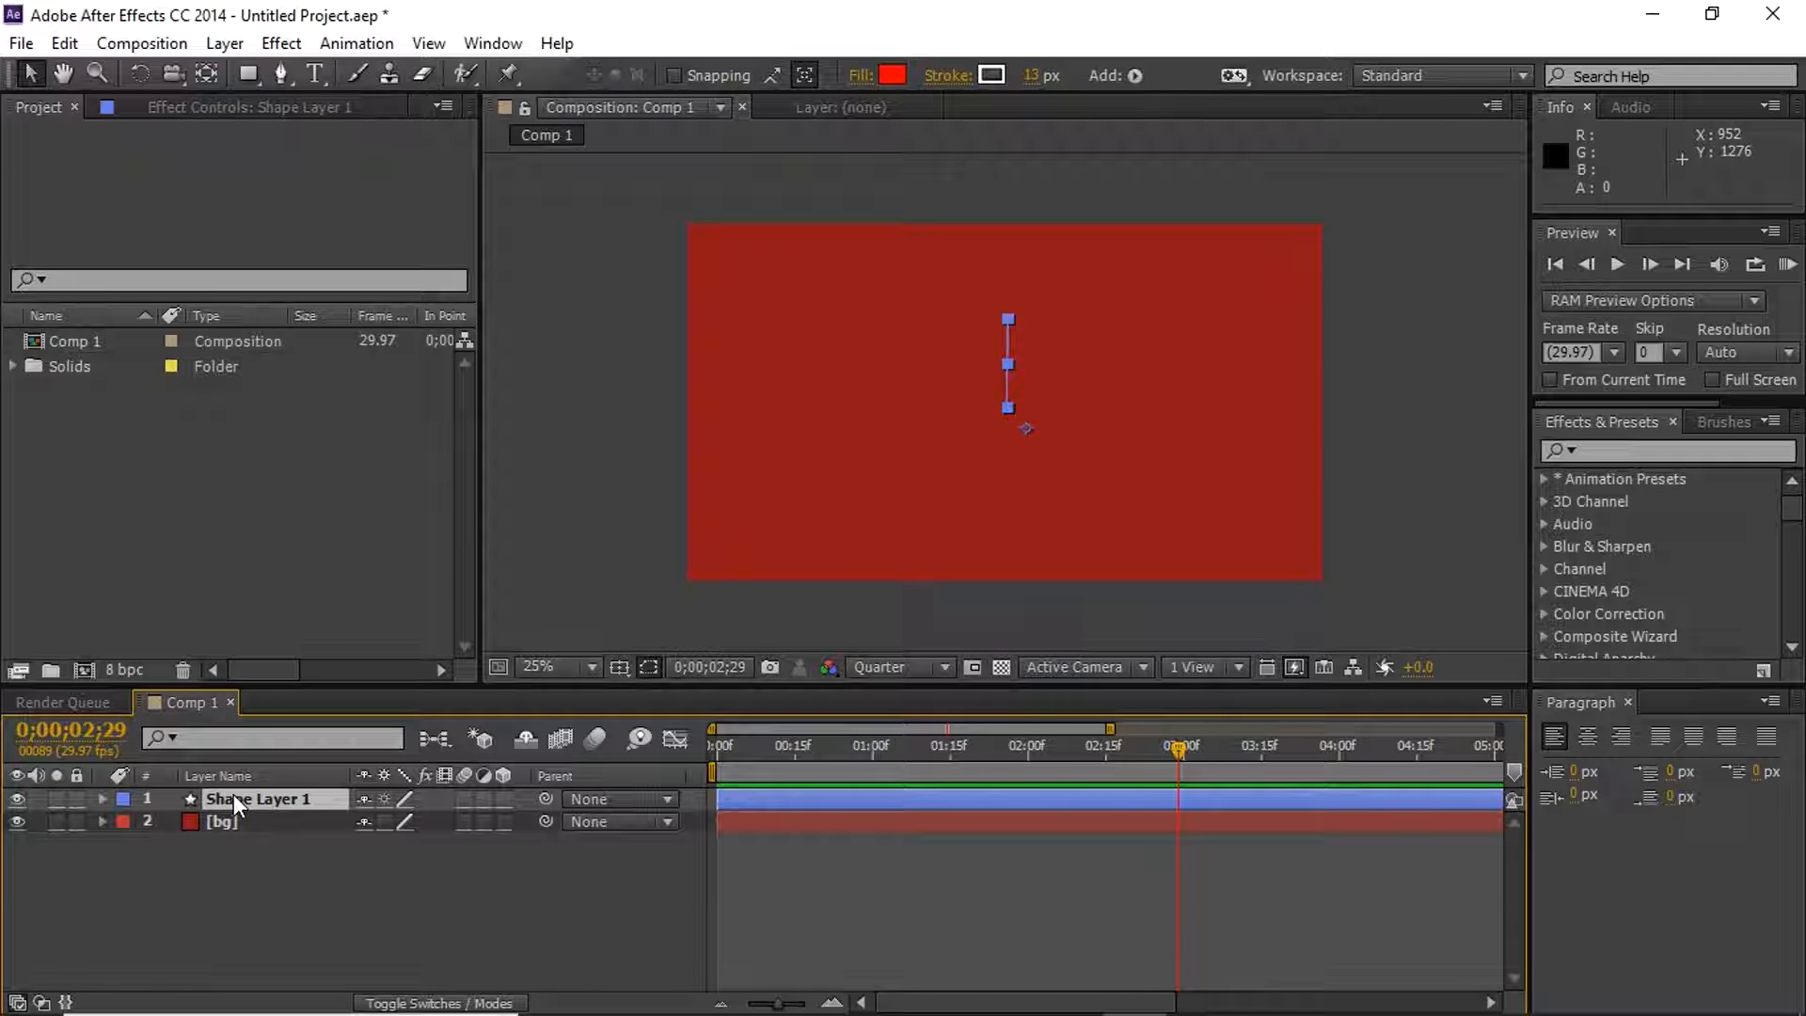
pyautogui.press('u')
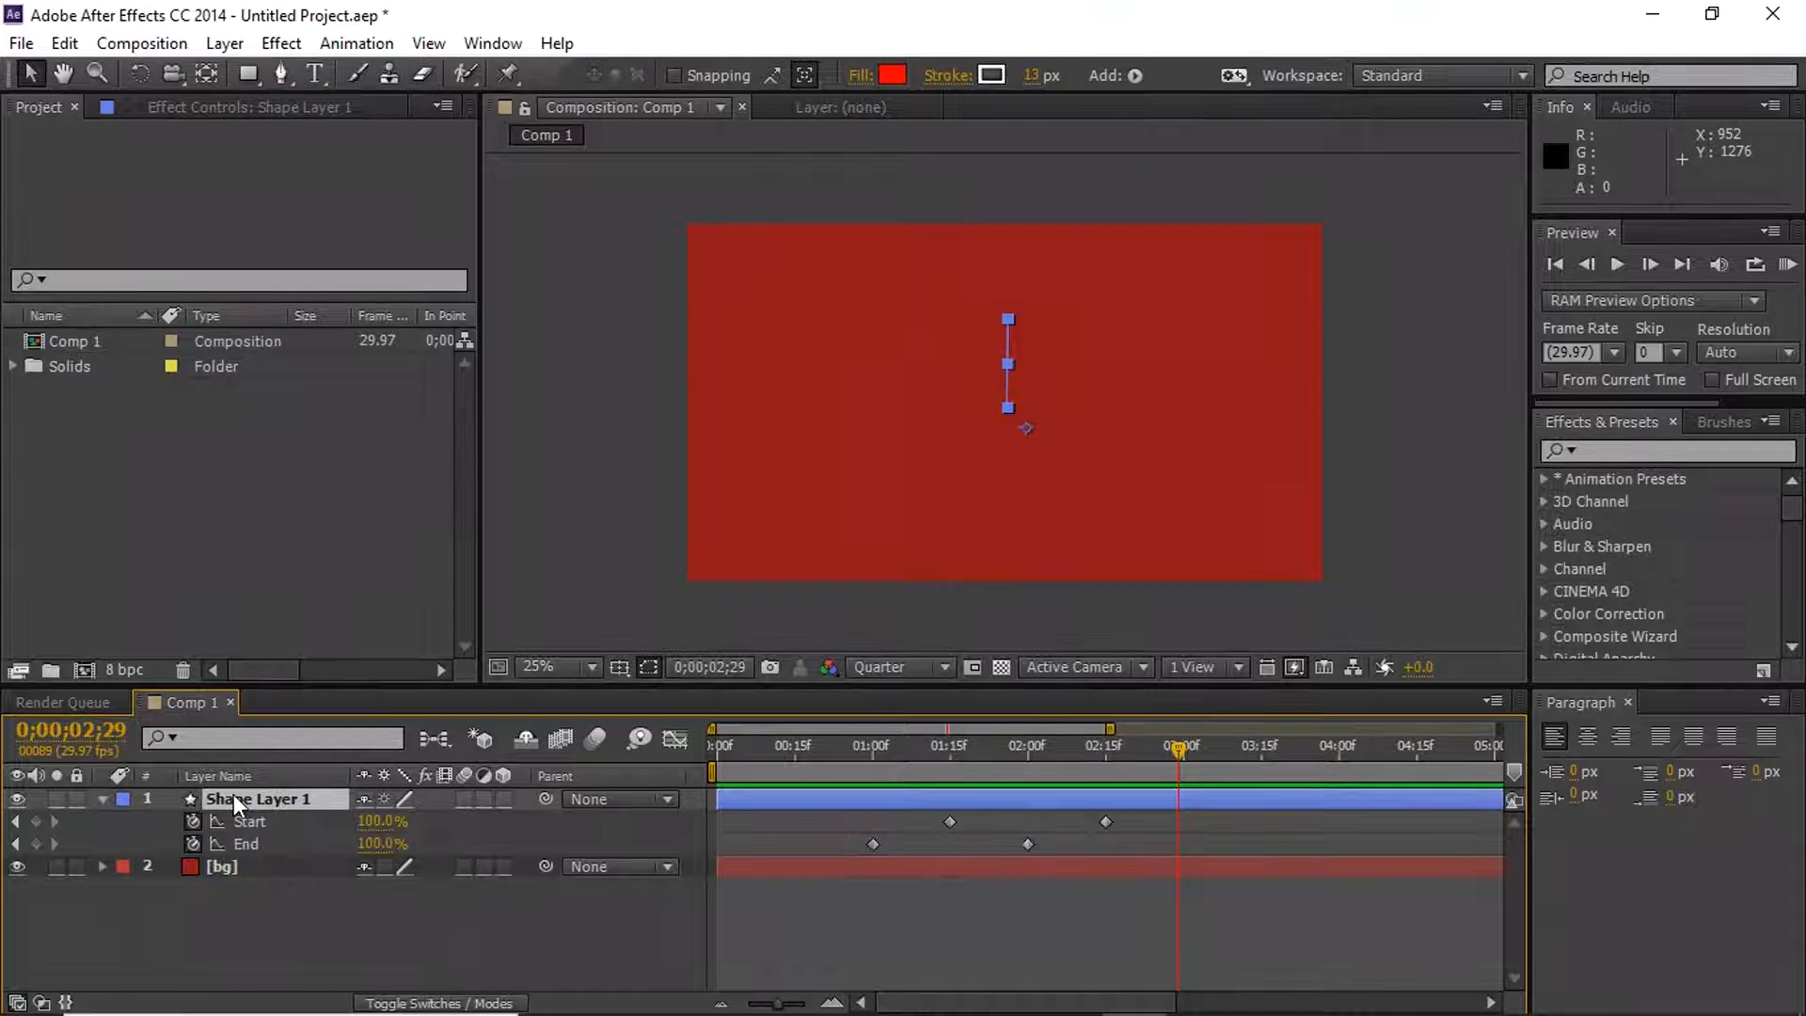
pyautogui.moveTo(831, 815); pyautogui.dragTo(1138, 853)
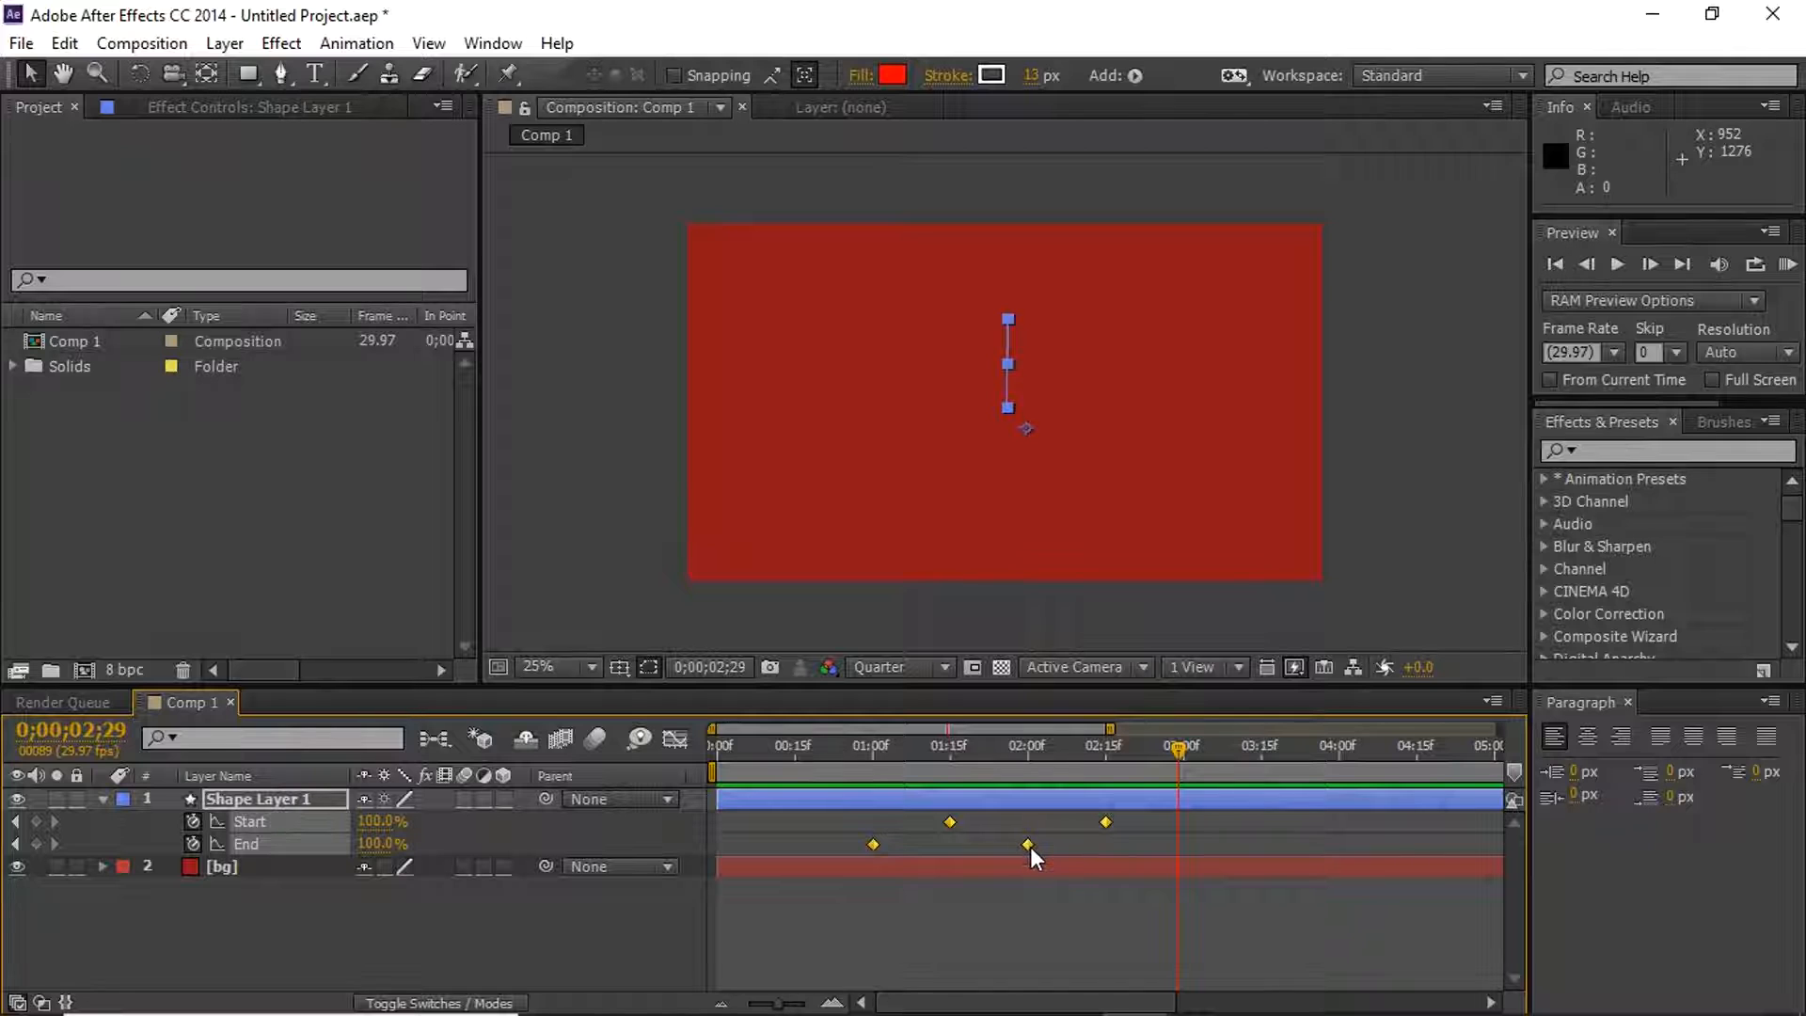
pyautogui.moveTo(1030, 850)
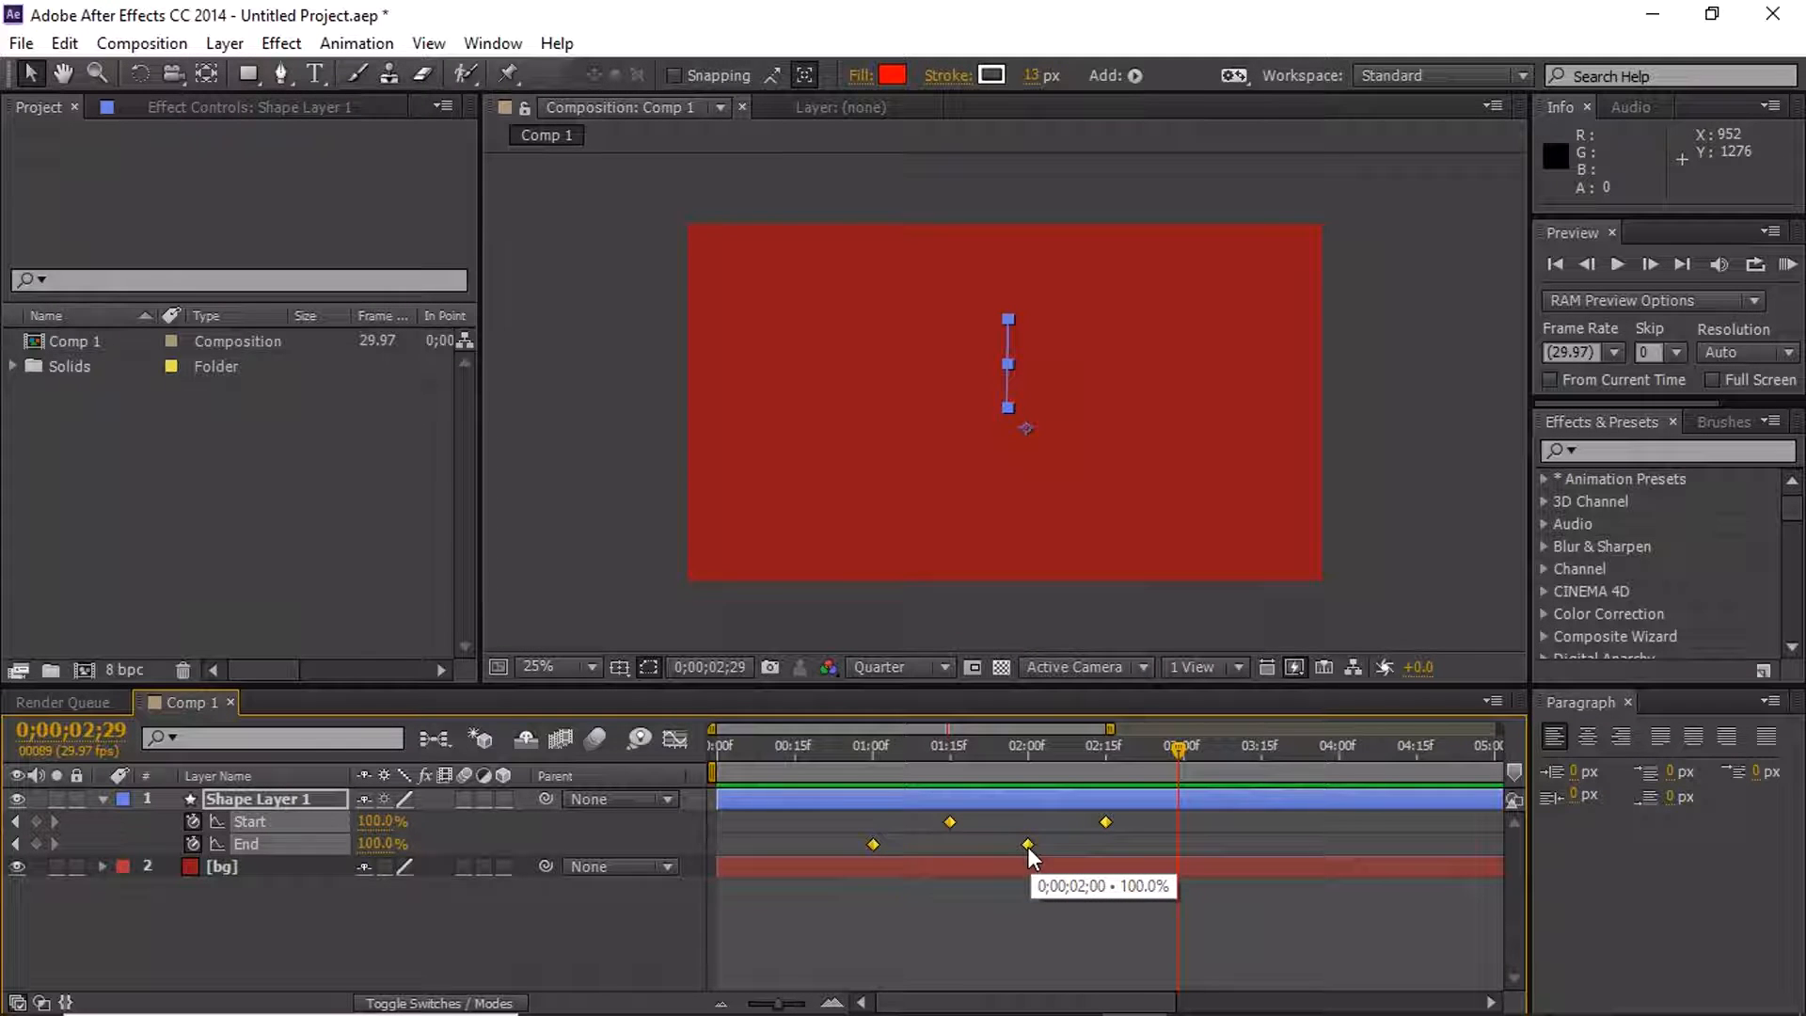
pyautogui.rightClick(1029, 853)
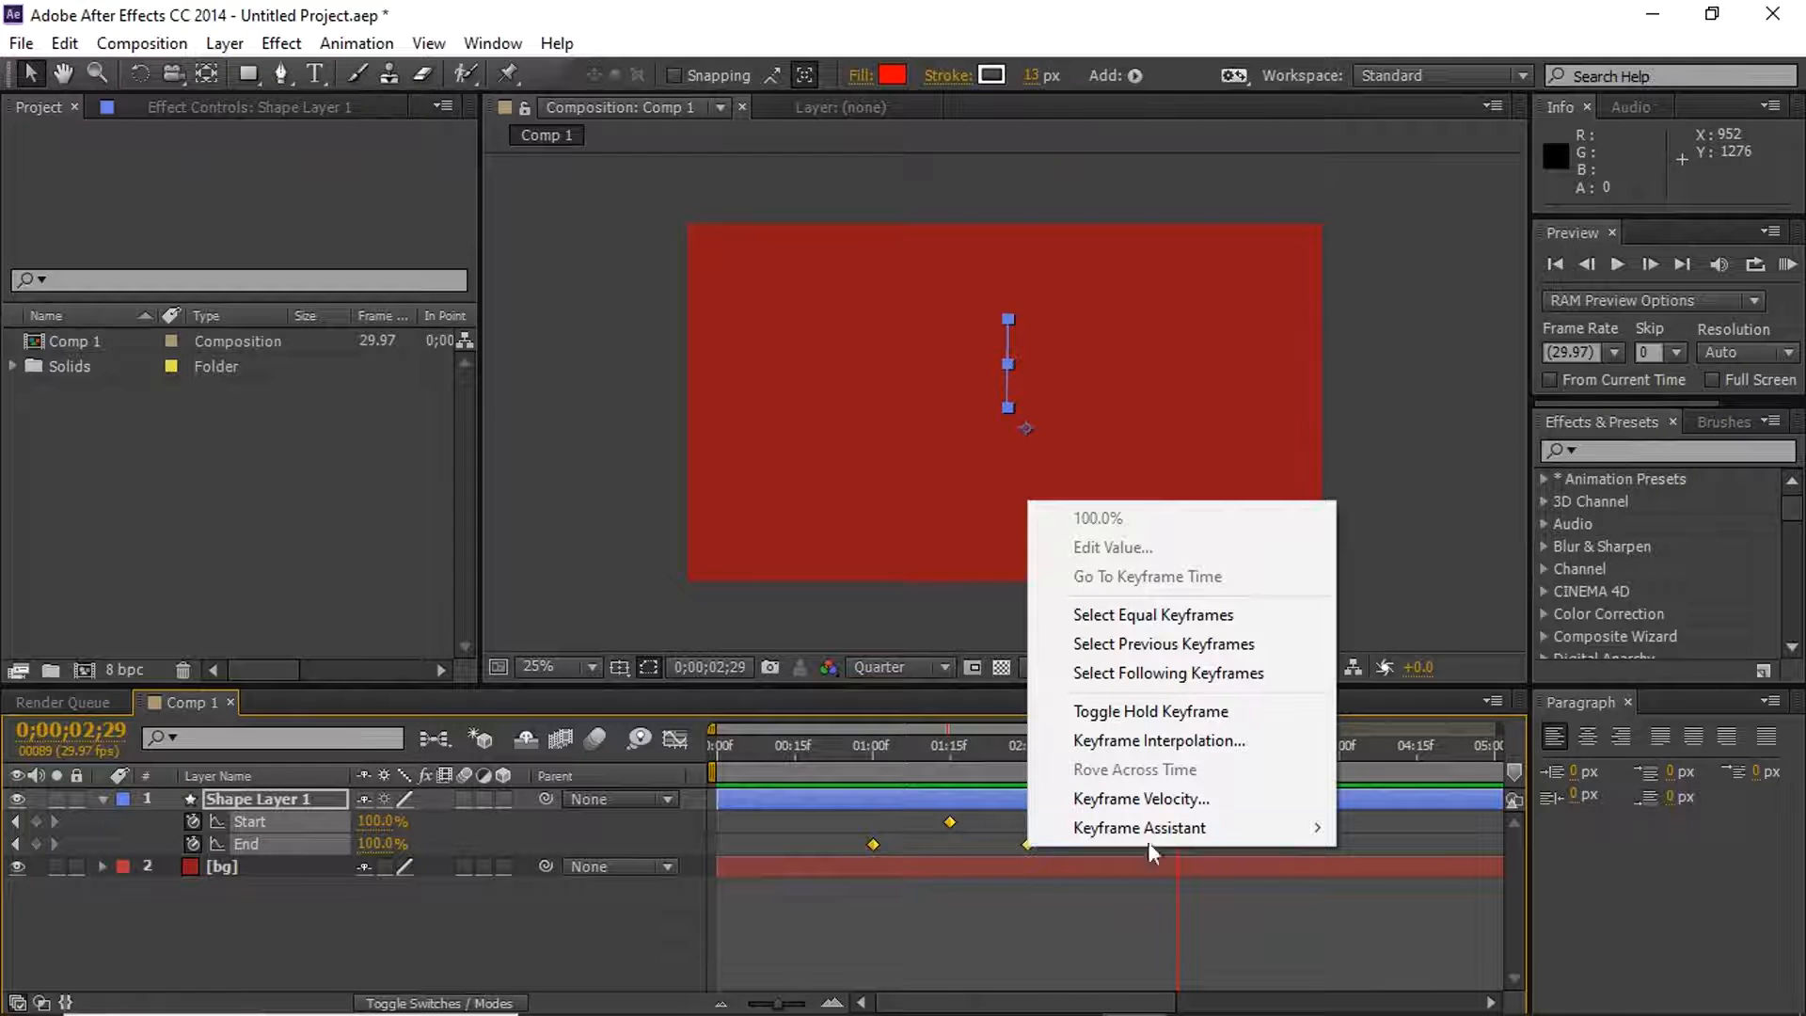
pyautogui.moveTo(1194, 830)
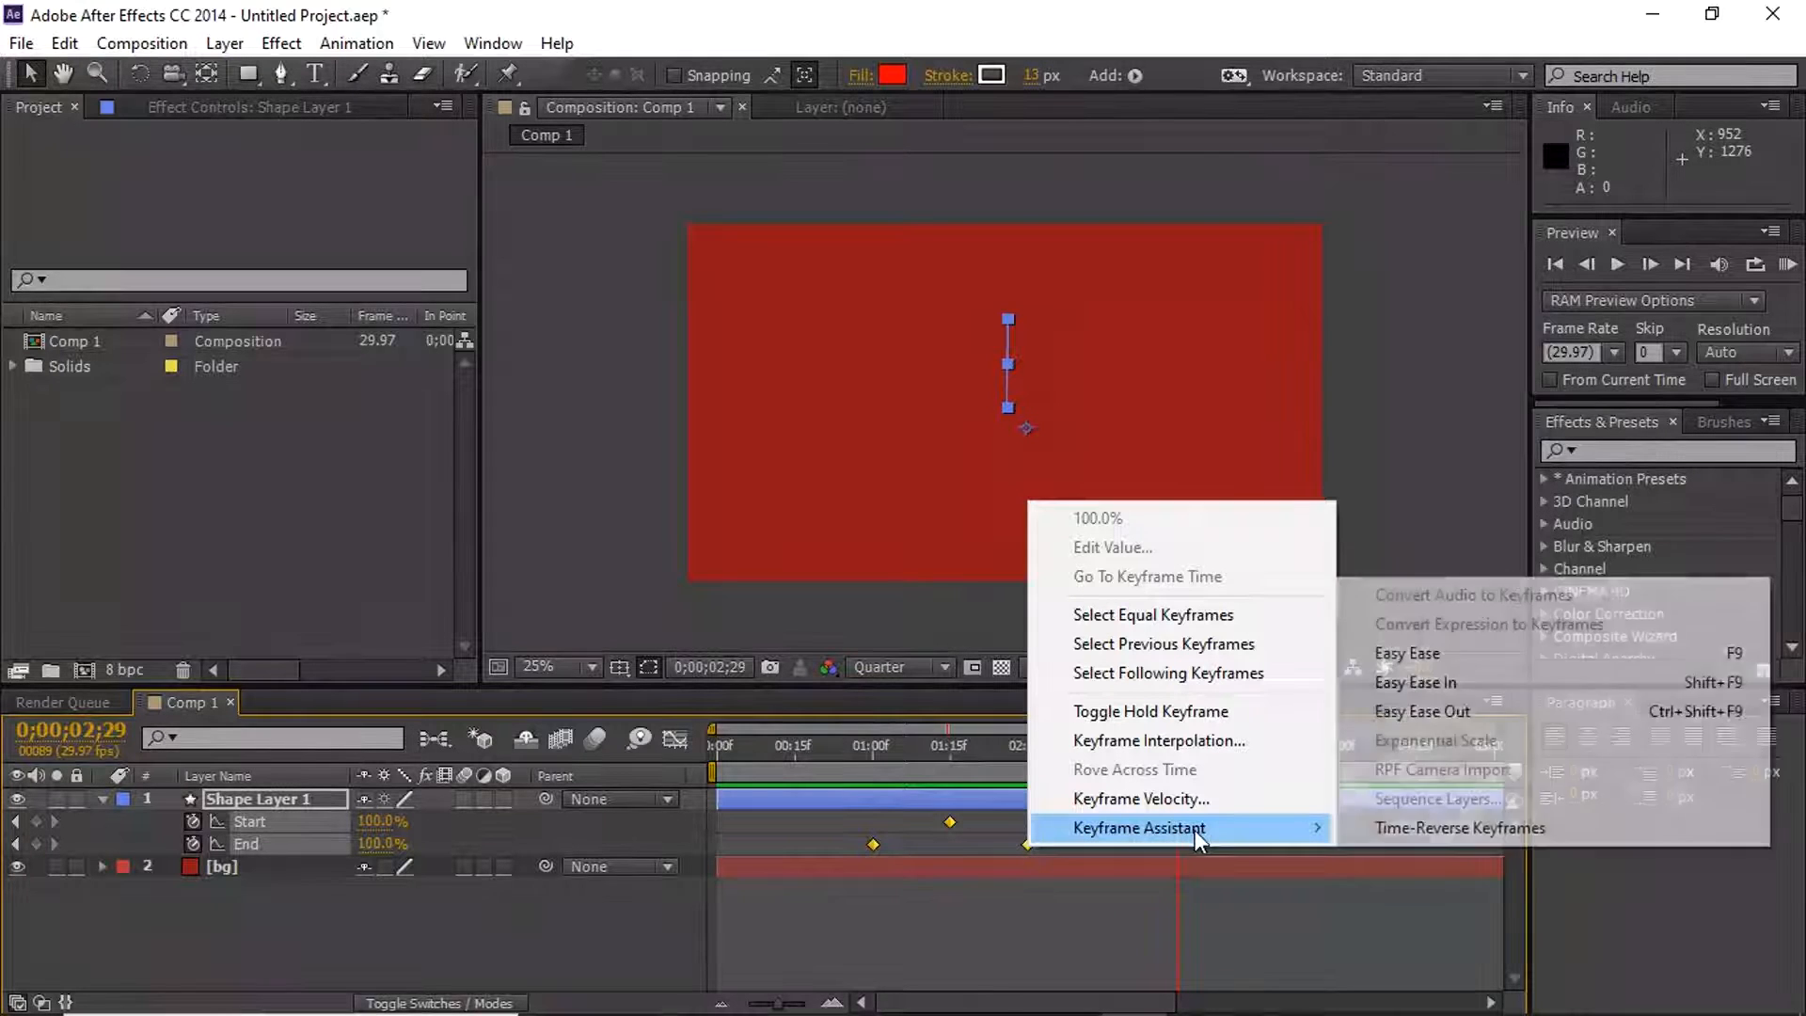
pyautogui.click(1475, 656)
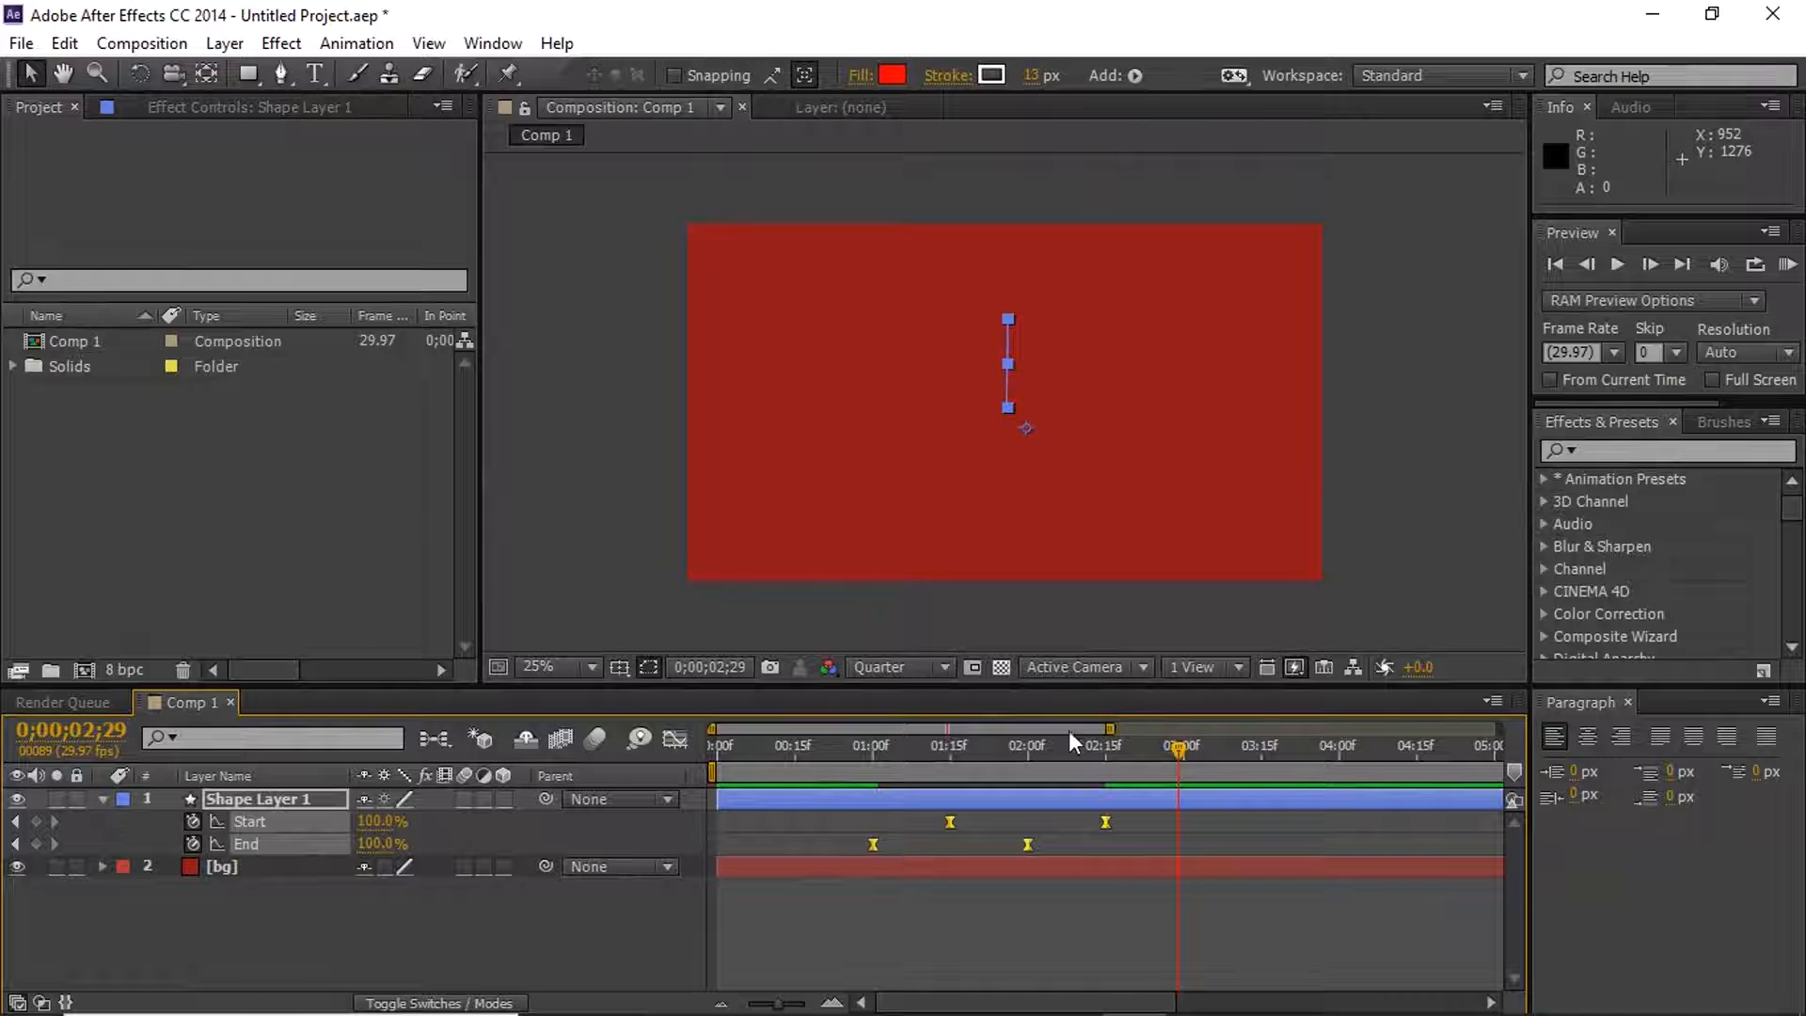
# In the speed graph, lengthen the ease handles of the End and Start keyframes to give both curves a sharp peak near their middle
pyautogui.click(677, 742)
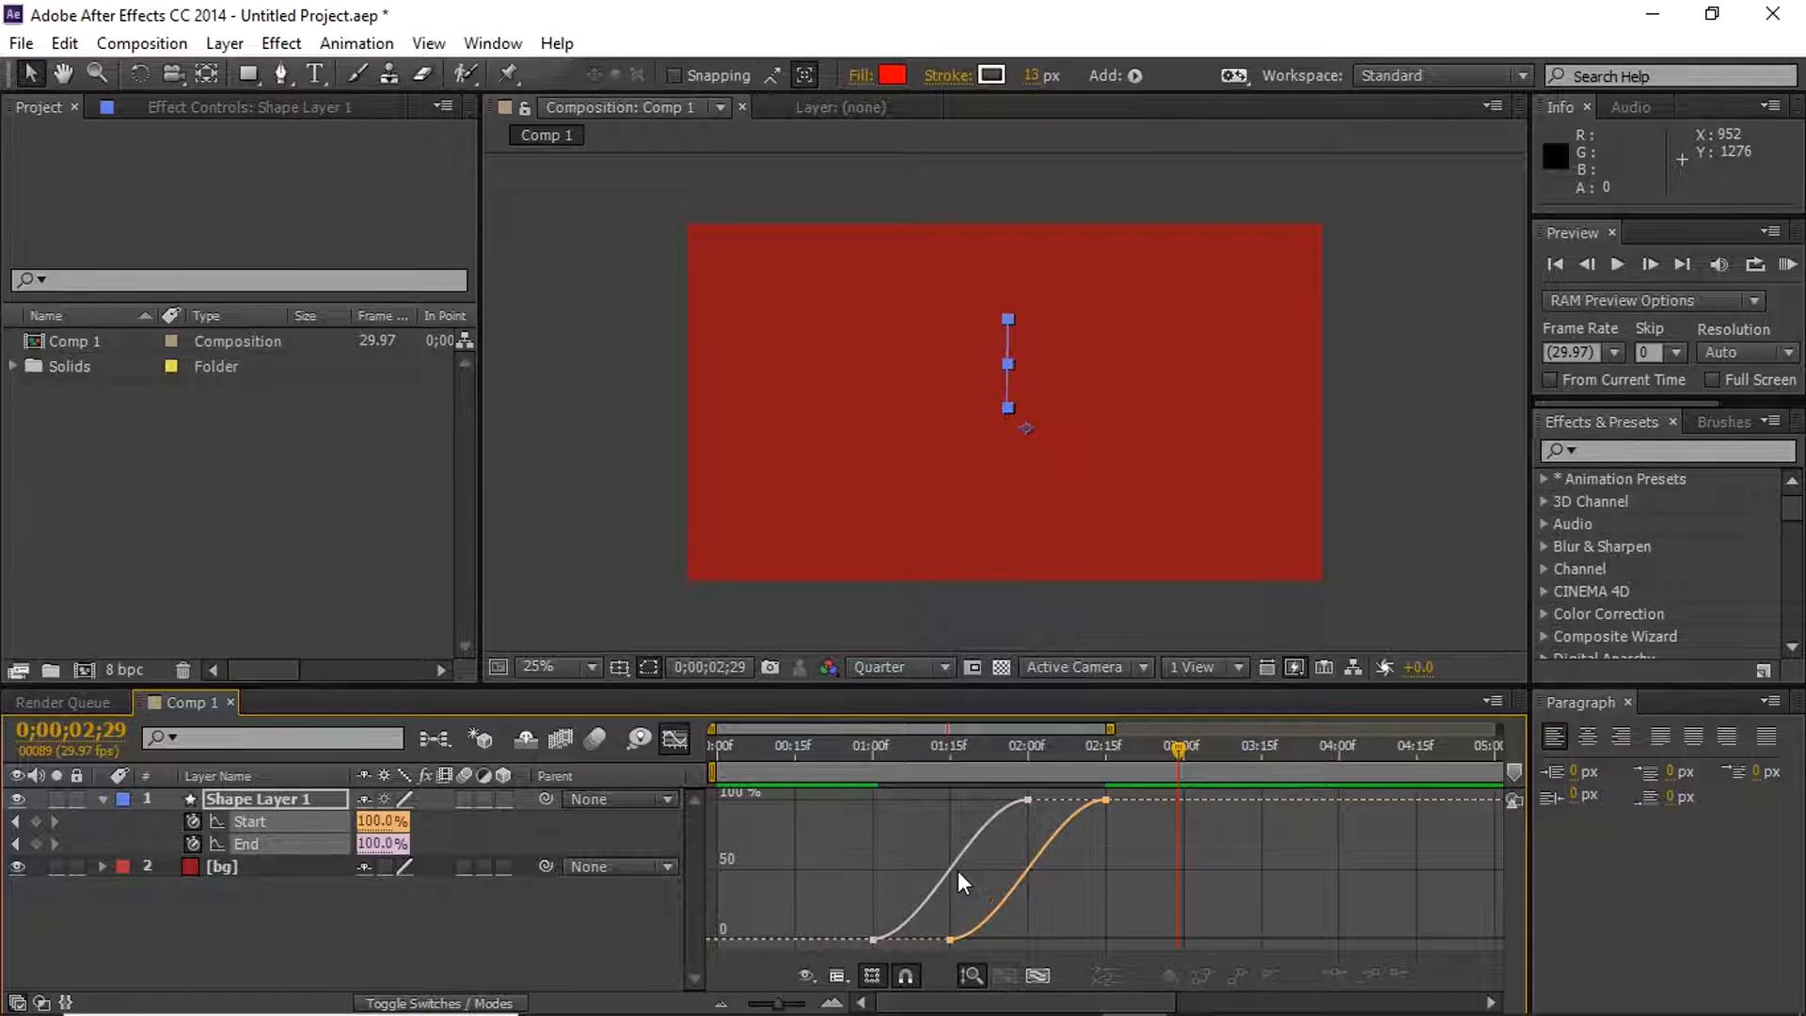
pyautogui.rightClick(889, 867)
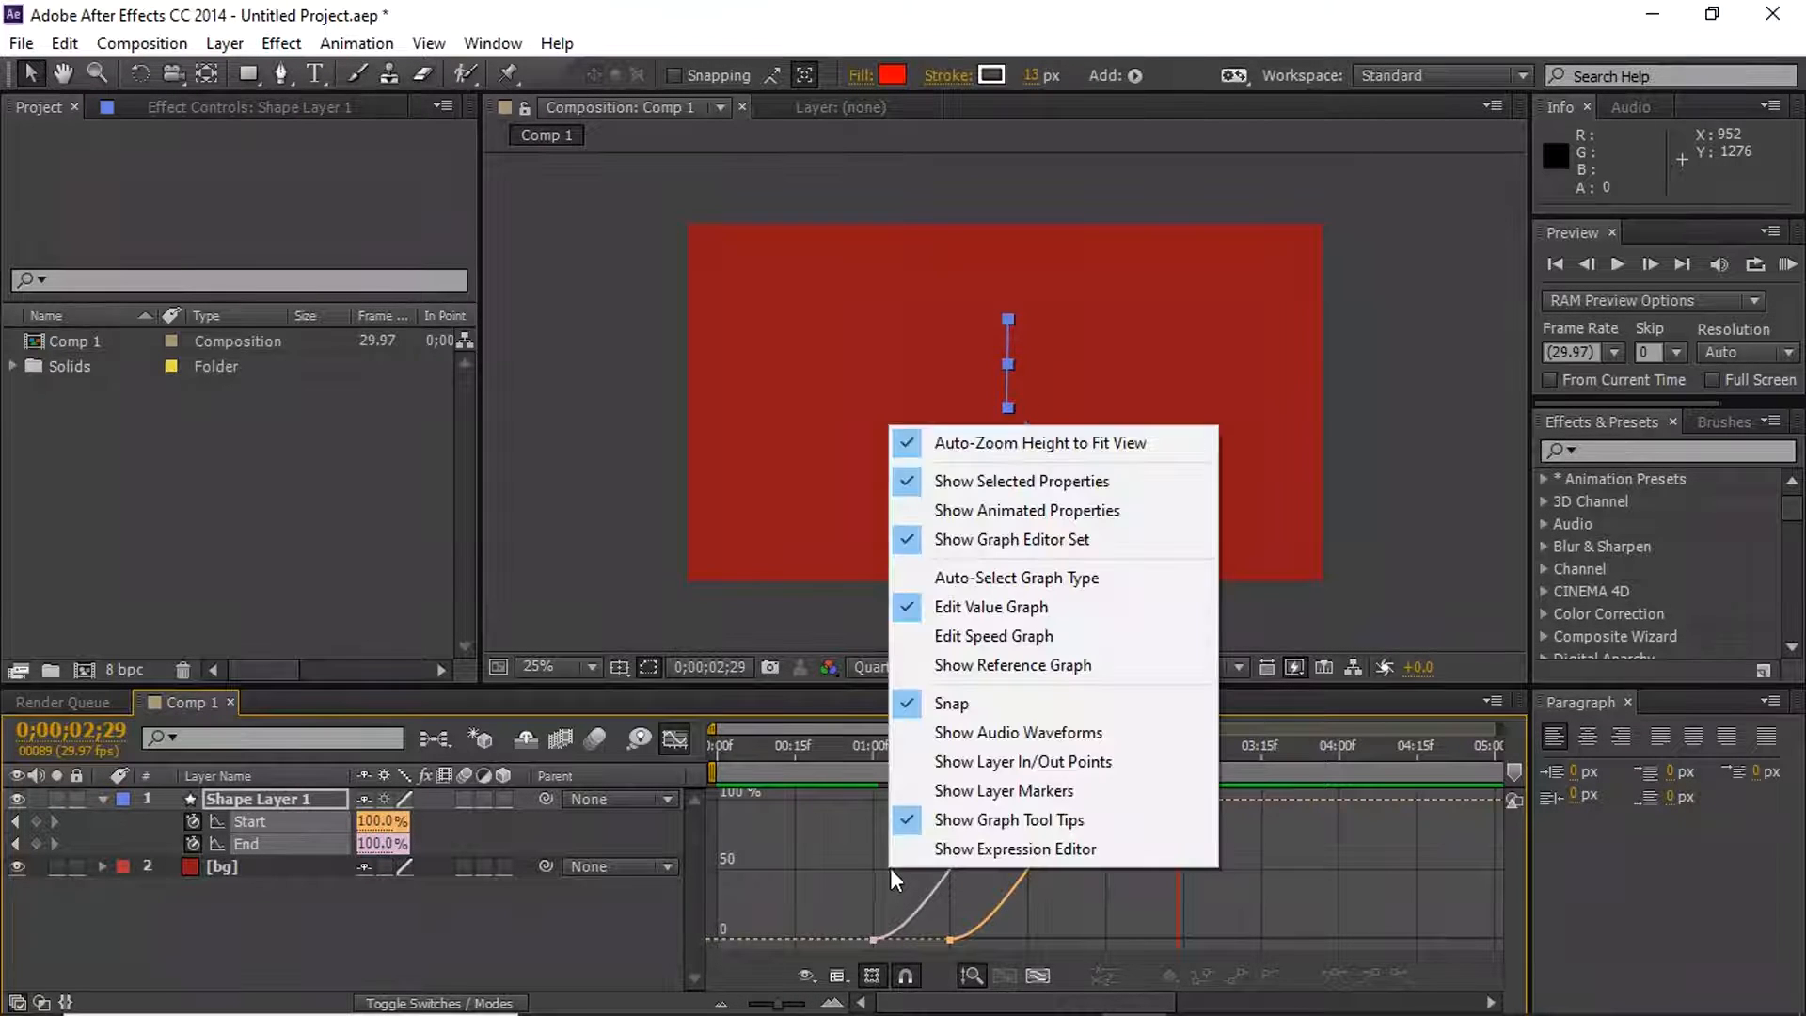
pyautogui.click(993, 638)
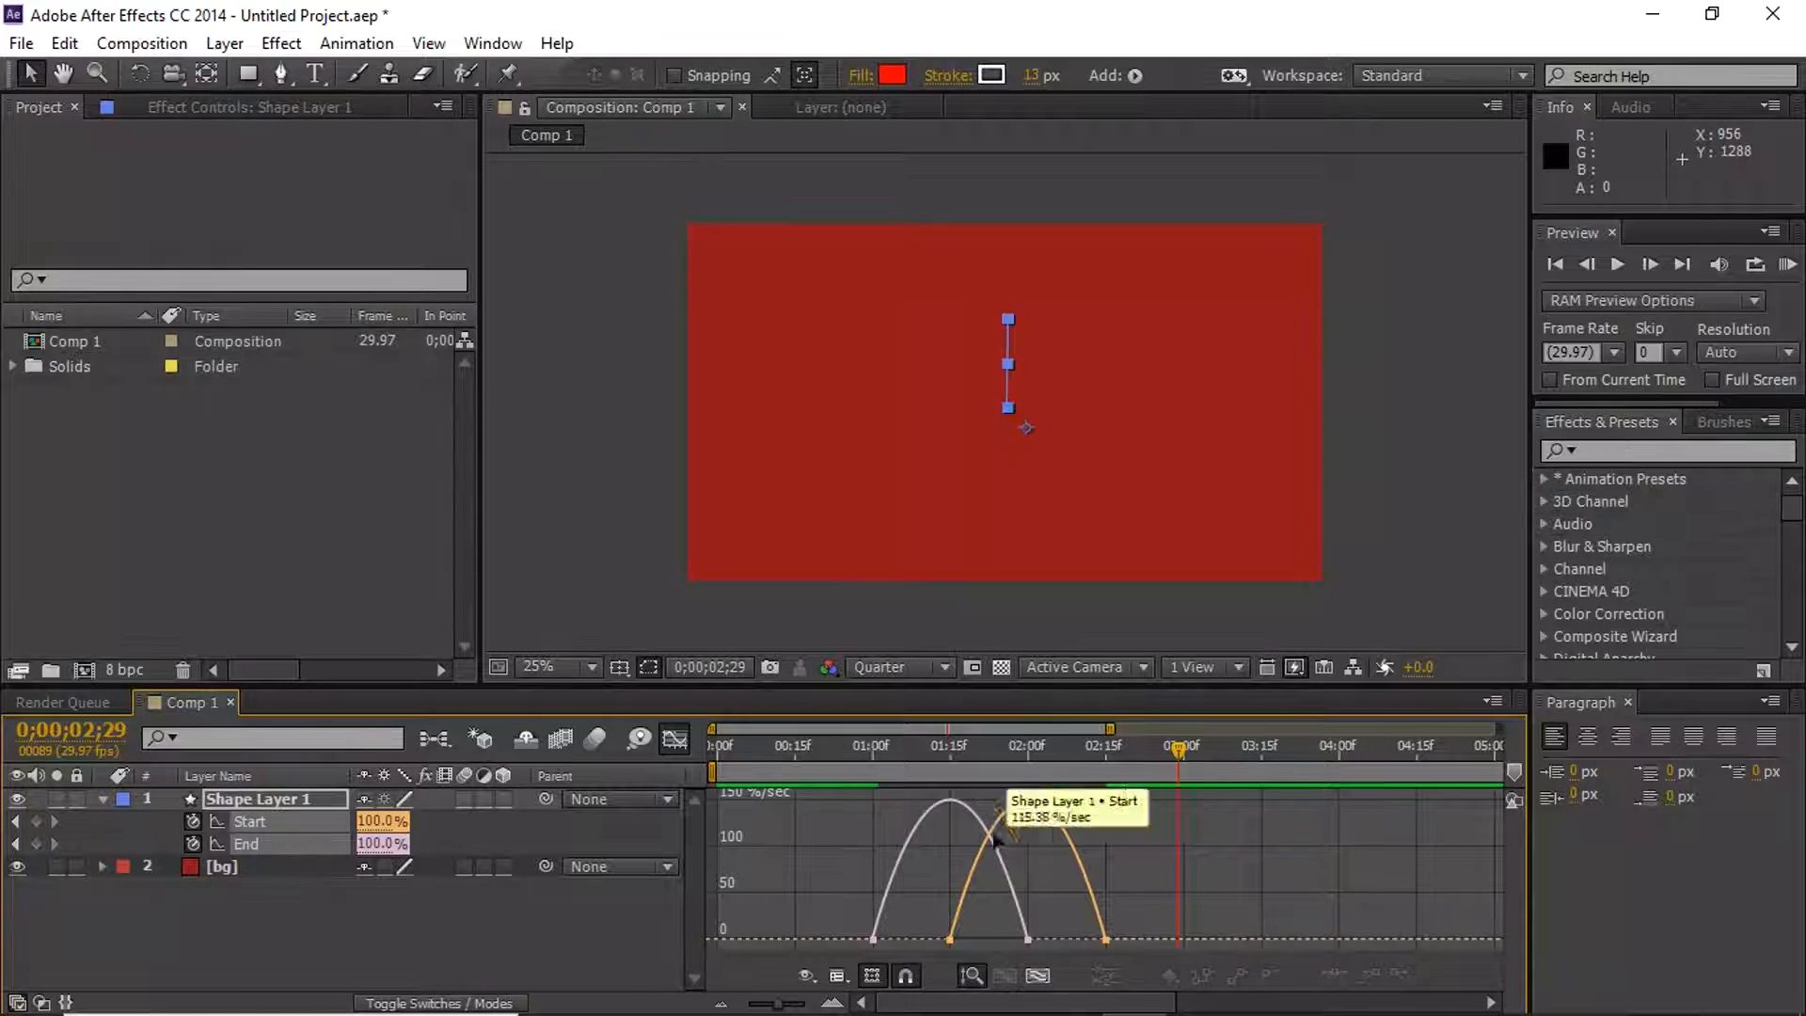
pyautogui.moveTo(1013, 940); pyautogui.dragTo(996, 947)
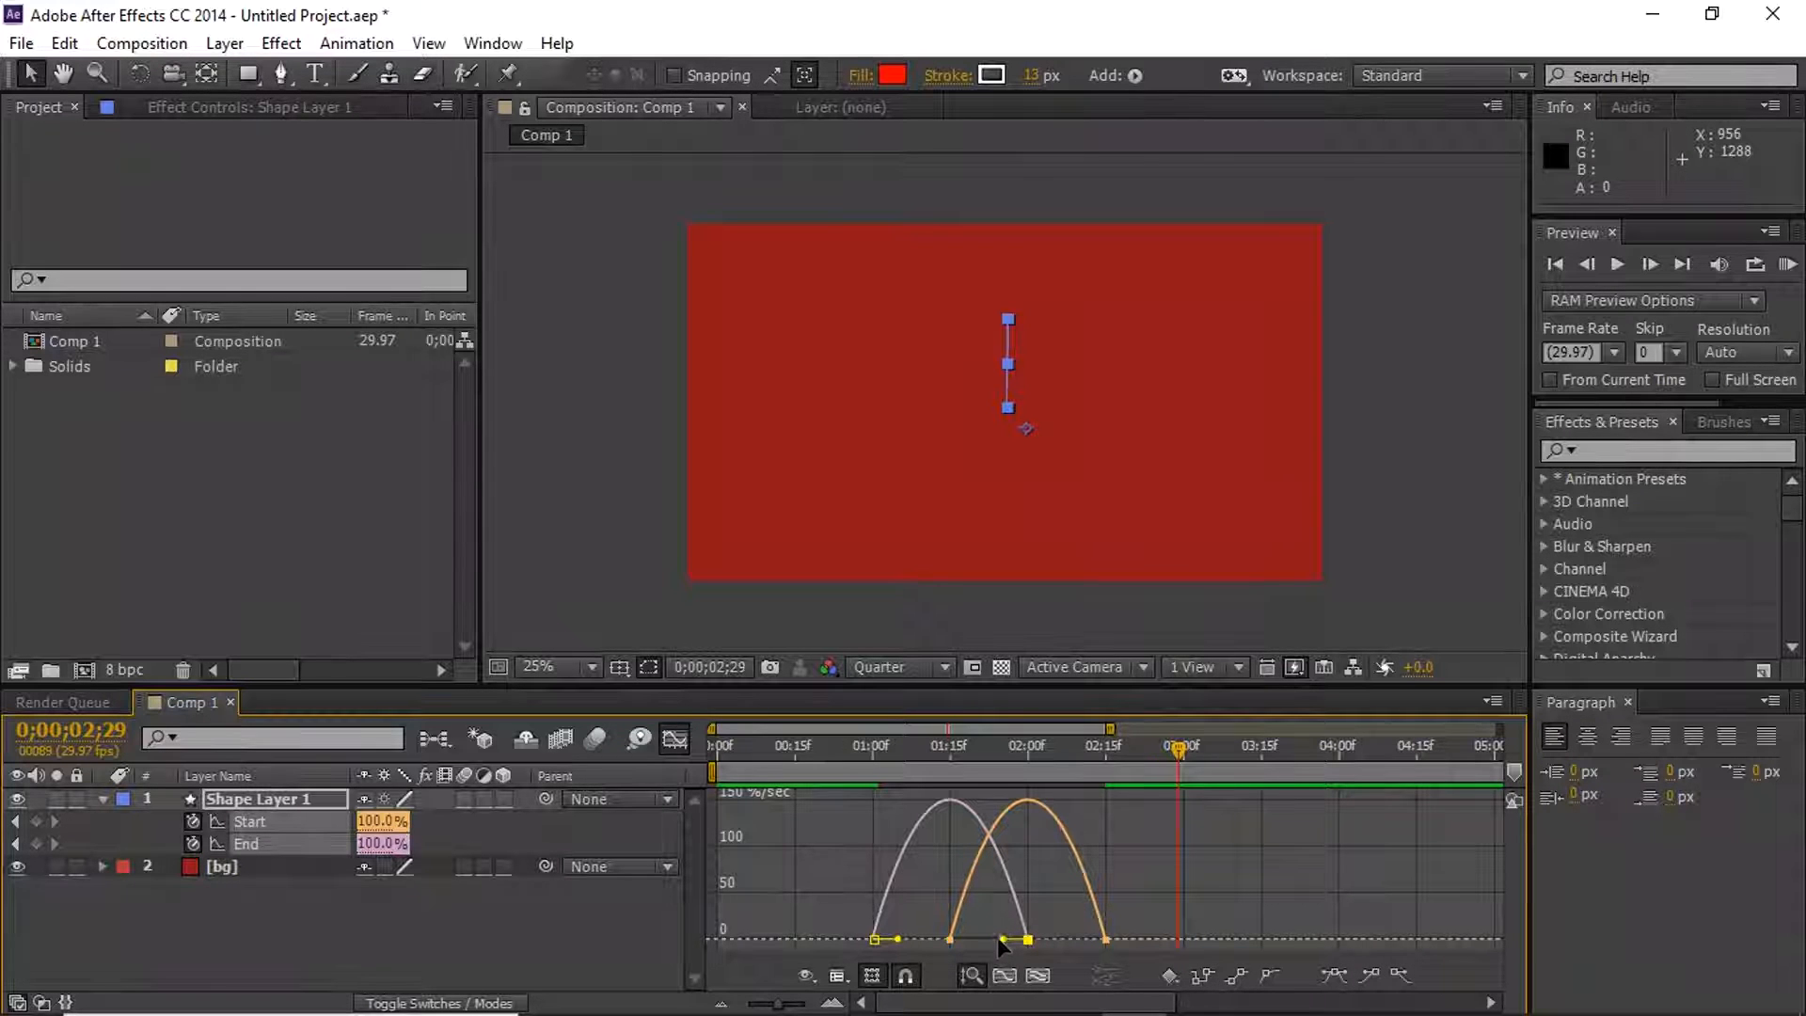
pyautogui.moveTo(1001, 941)
pyautogui.mouseDown()
pyautogui.moveTo(985, 944)
pyautogui.moveTo(1035, 941)
pyautogui.moveTo(913, 939)
pyautogui.moveTo(978, 946)
pyautogui.mouseUp()
pyautogui.moveTo(1175, 912); pyautogui.dragTo(994, 939)
pyautogui.click(1127, 928)
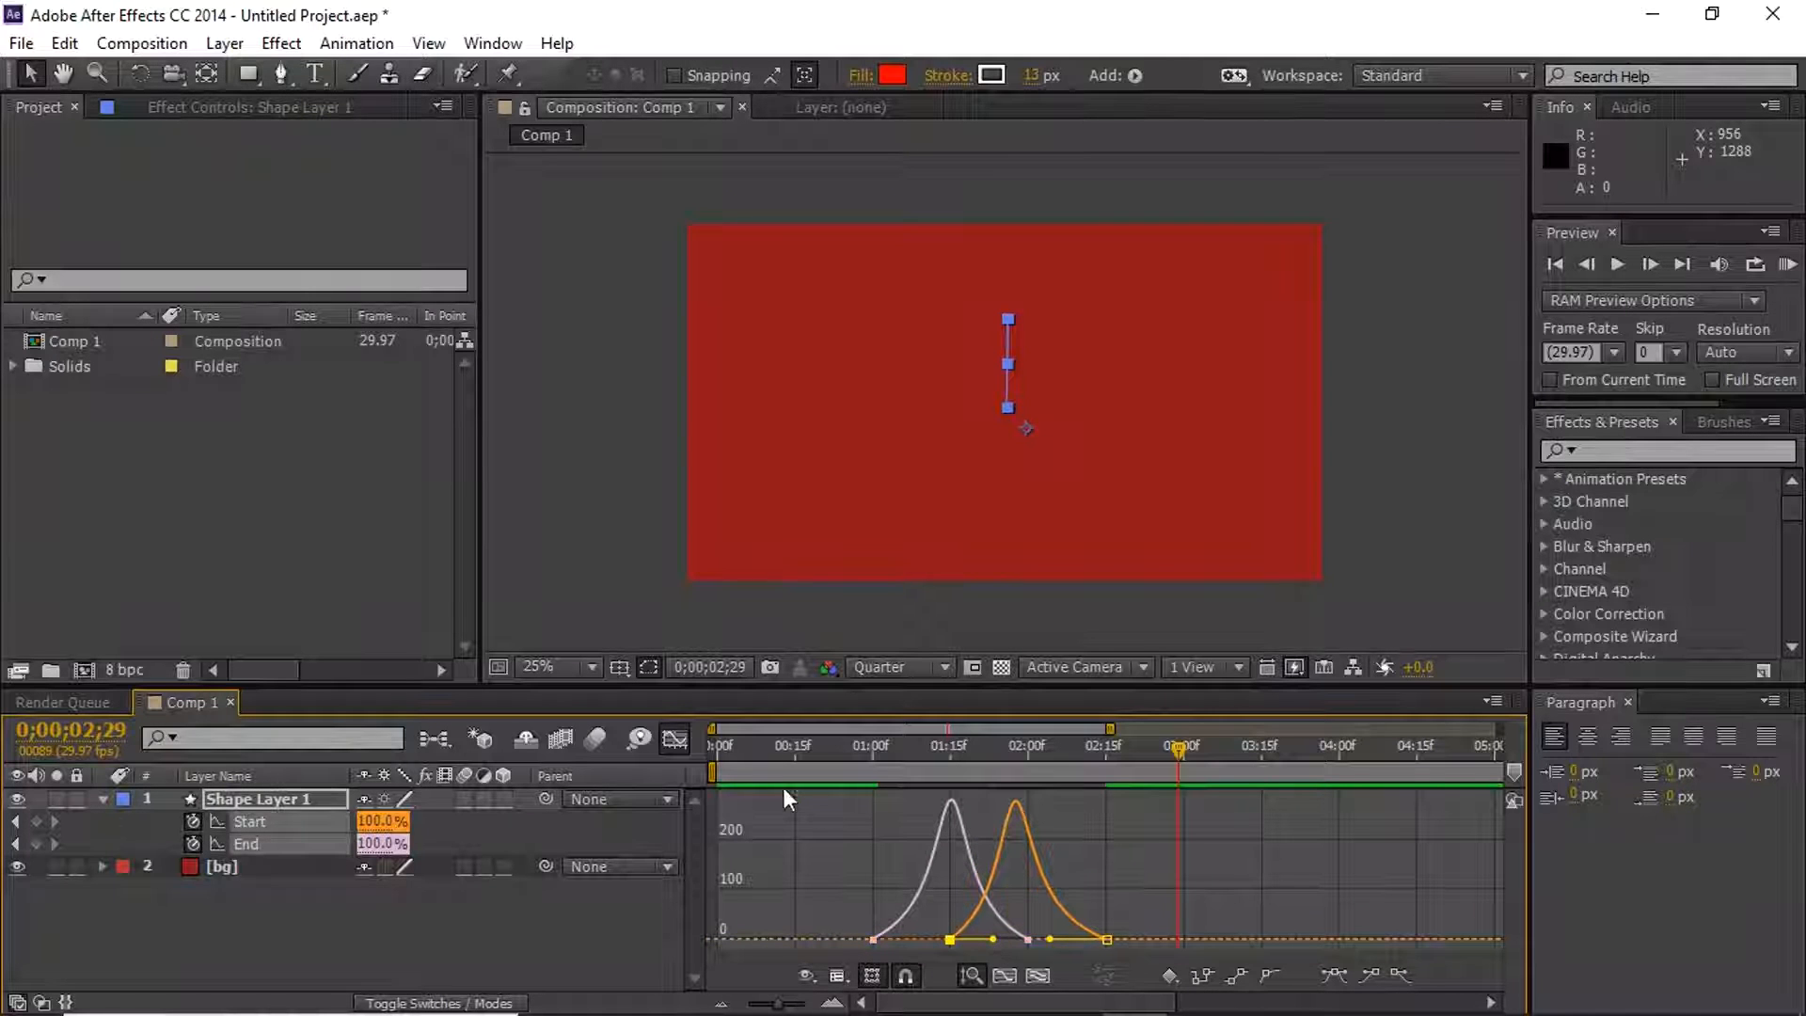
# Return to the keyframe view and preview the eased line animation from 0;00;00;27
pyautogui.click(681, 741)
pyautogui.moveTo(885, 745); pyautogui.dragTo(858, 753)
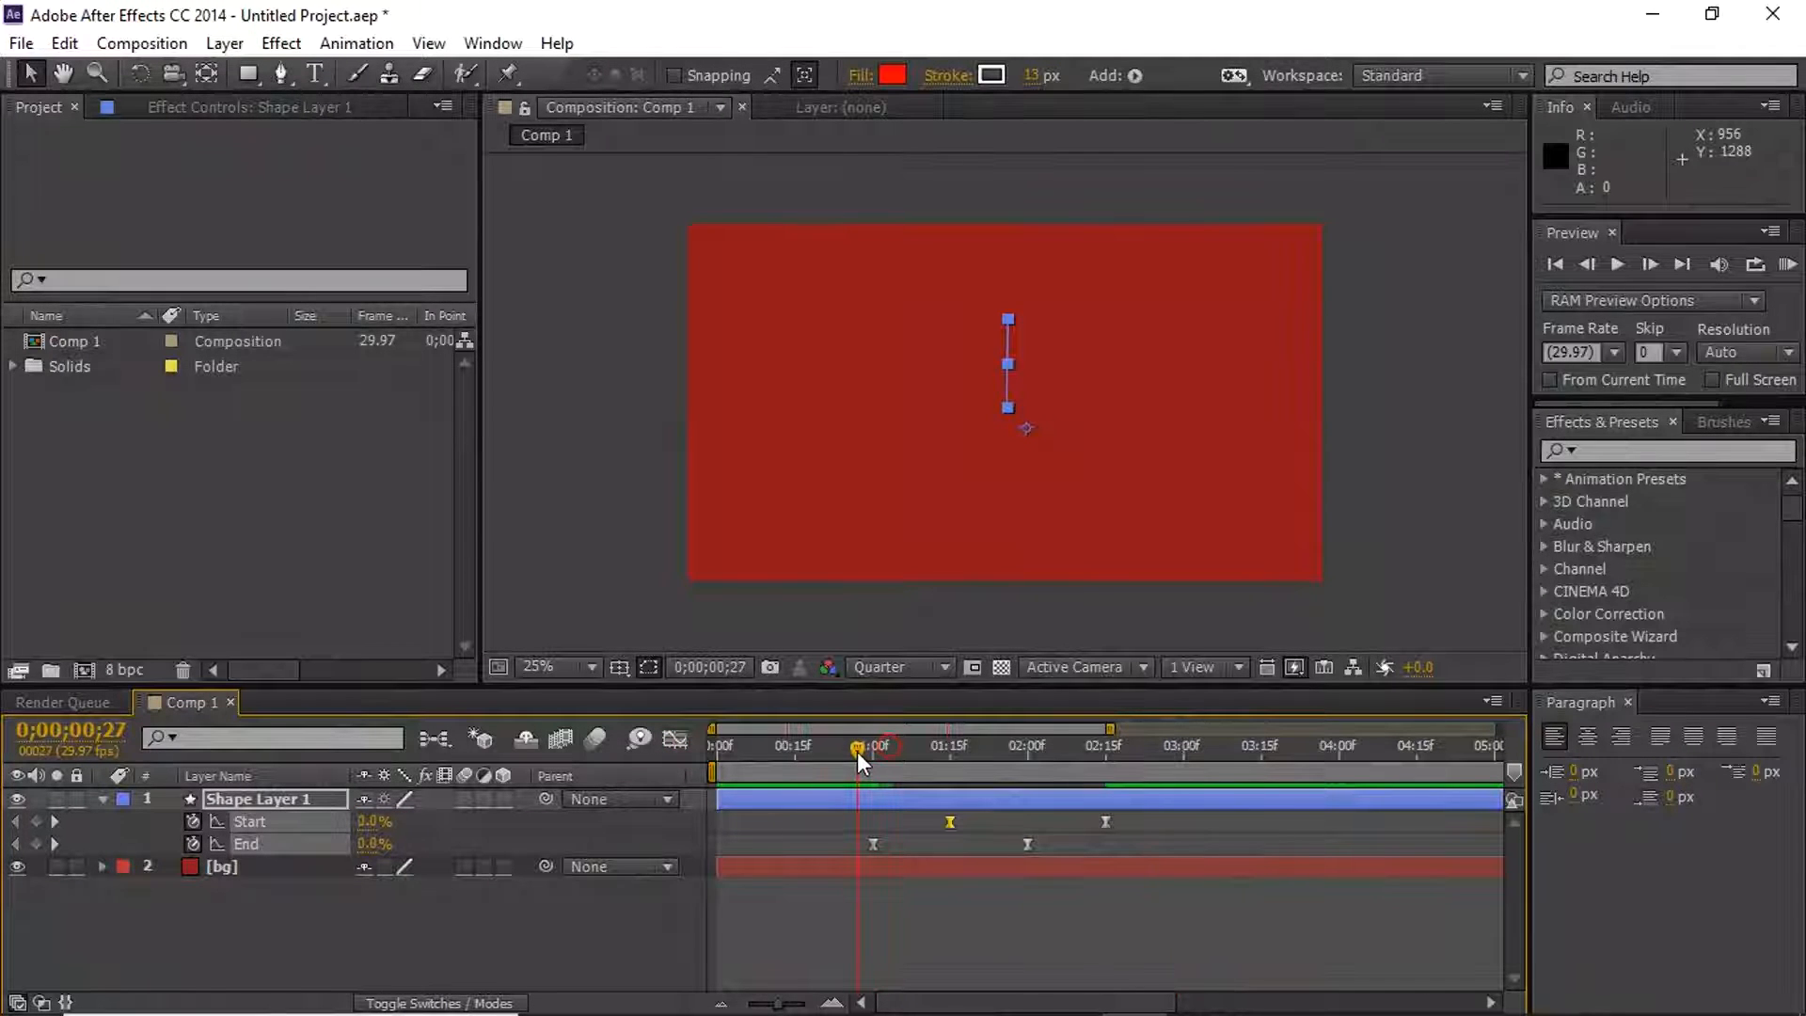
pyautogui.press('space')
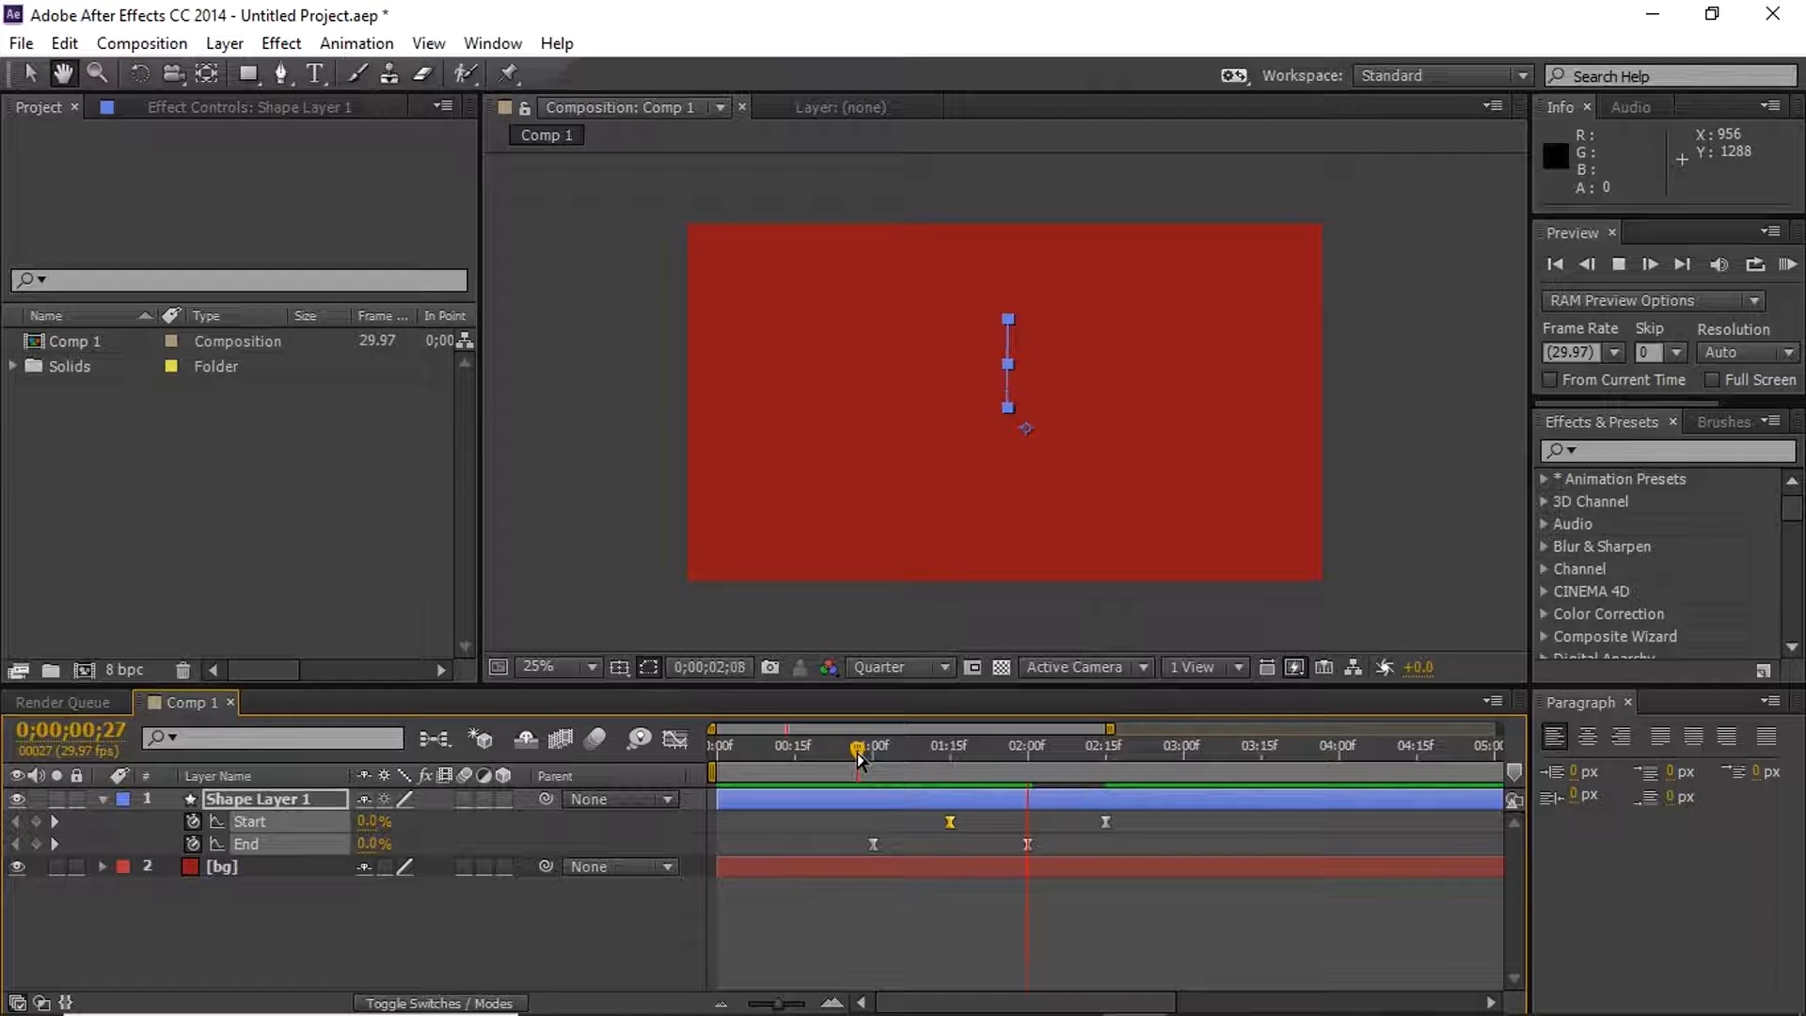
pyautogui.click(858, 754)
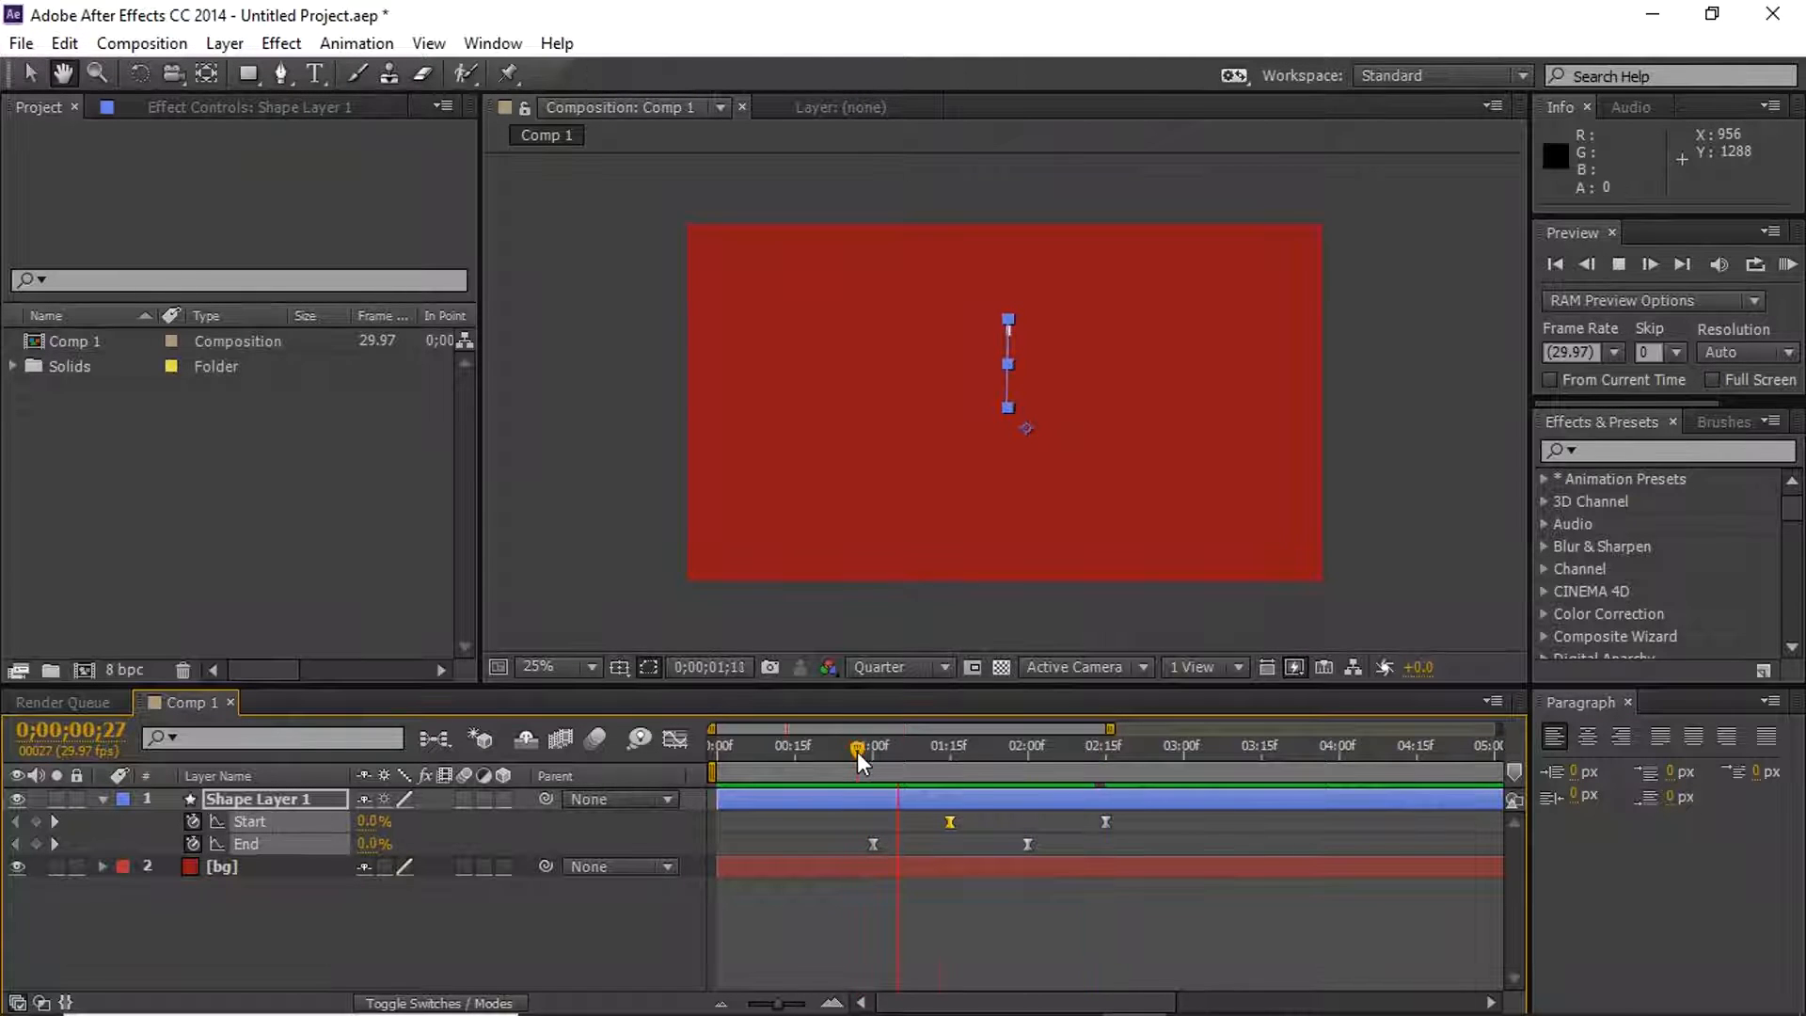
pyautogui.click(676, 739)
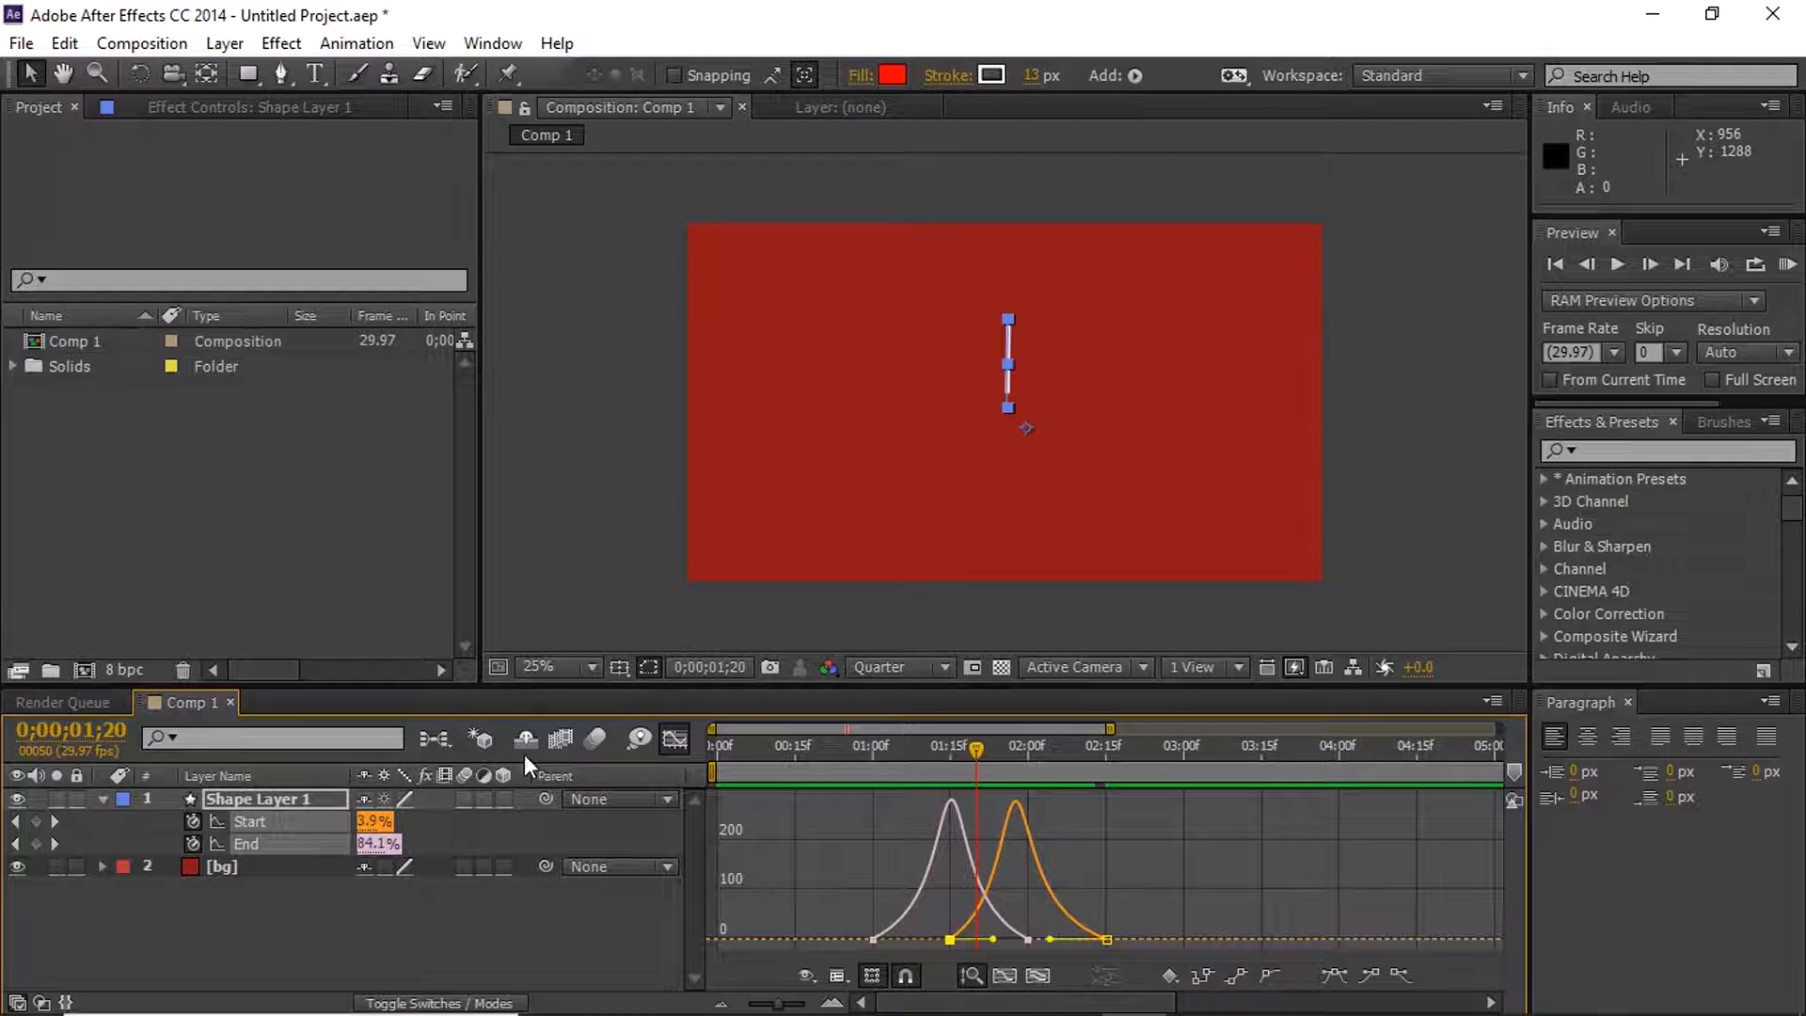
pyautogui.click(679, 740)
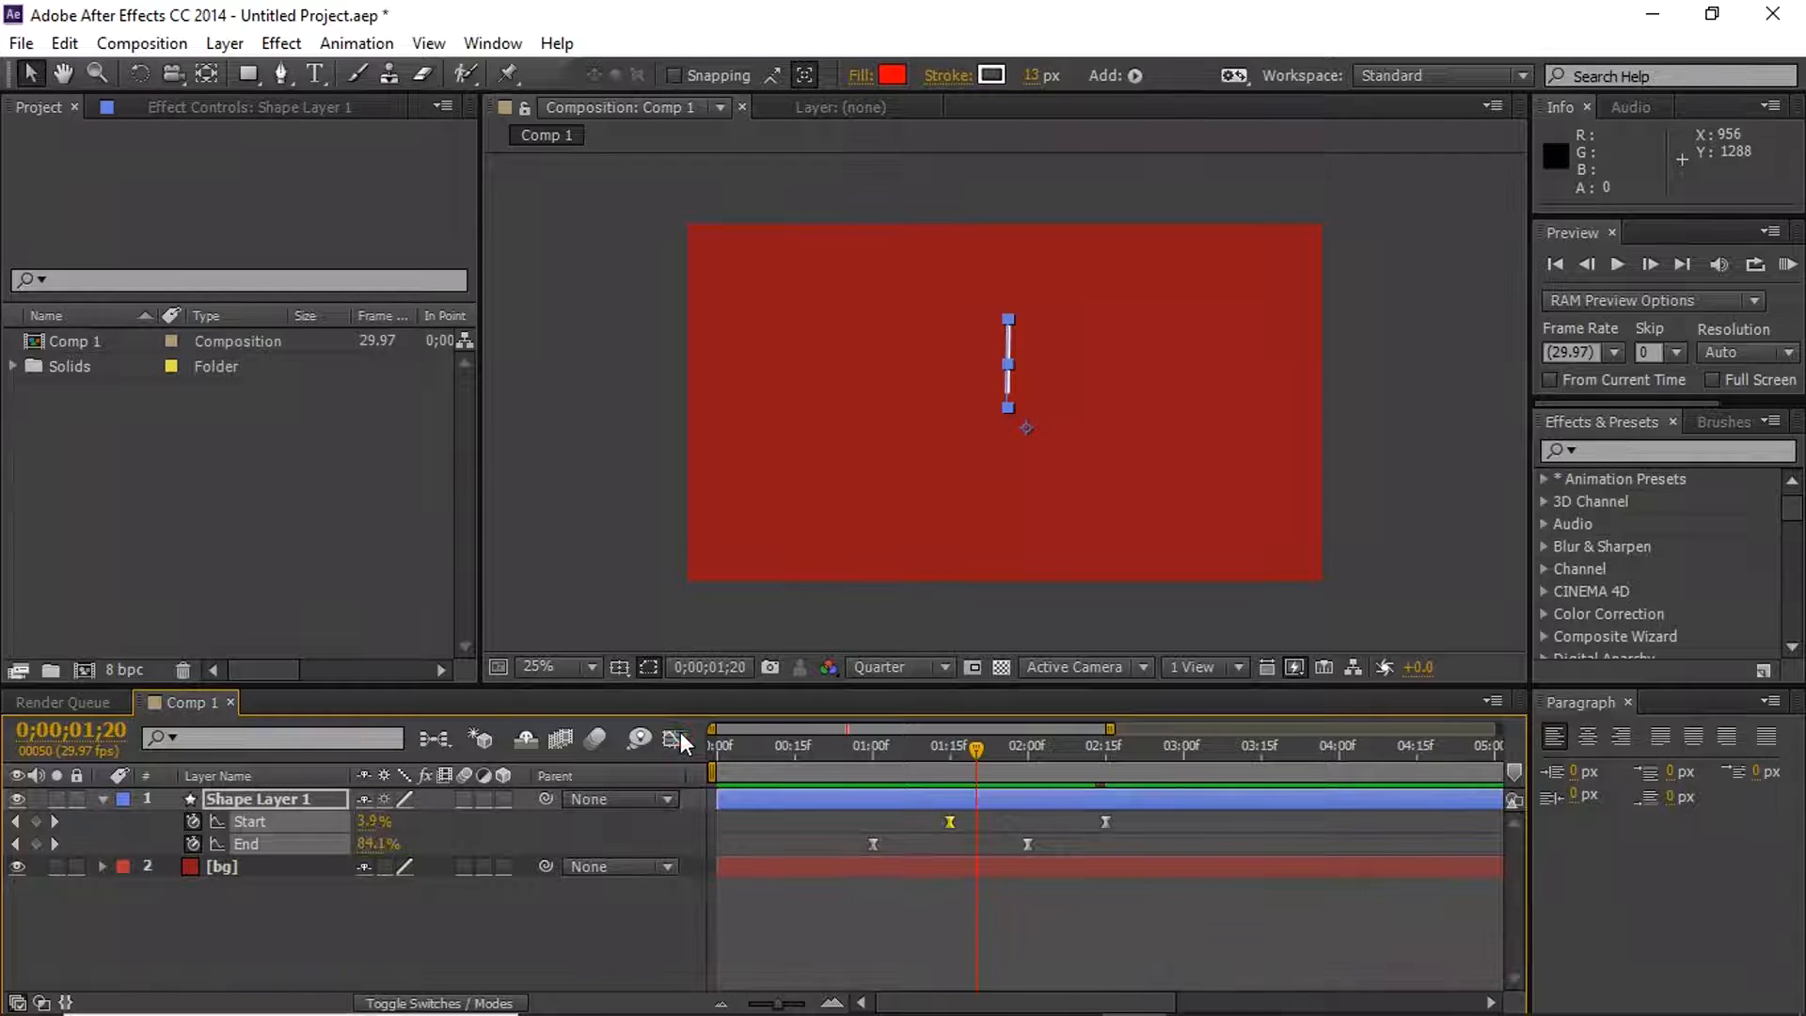
# Enable motion blur for the line's shape layer and the composition, and preview the animation from just before 0;00;01;00
pyautogui.click(464, 799)
pyautogui.click(598, 741)
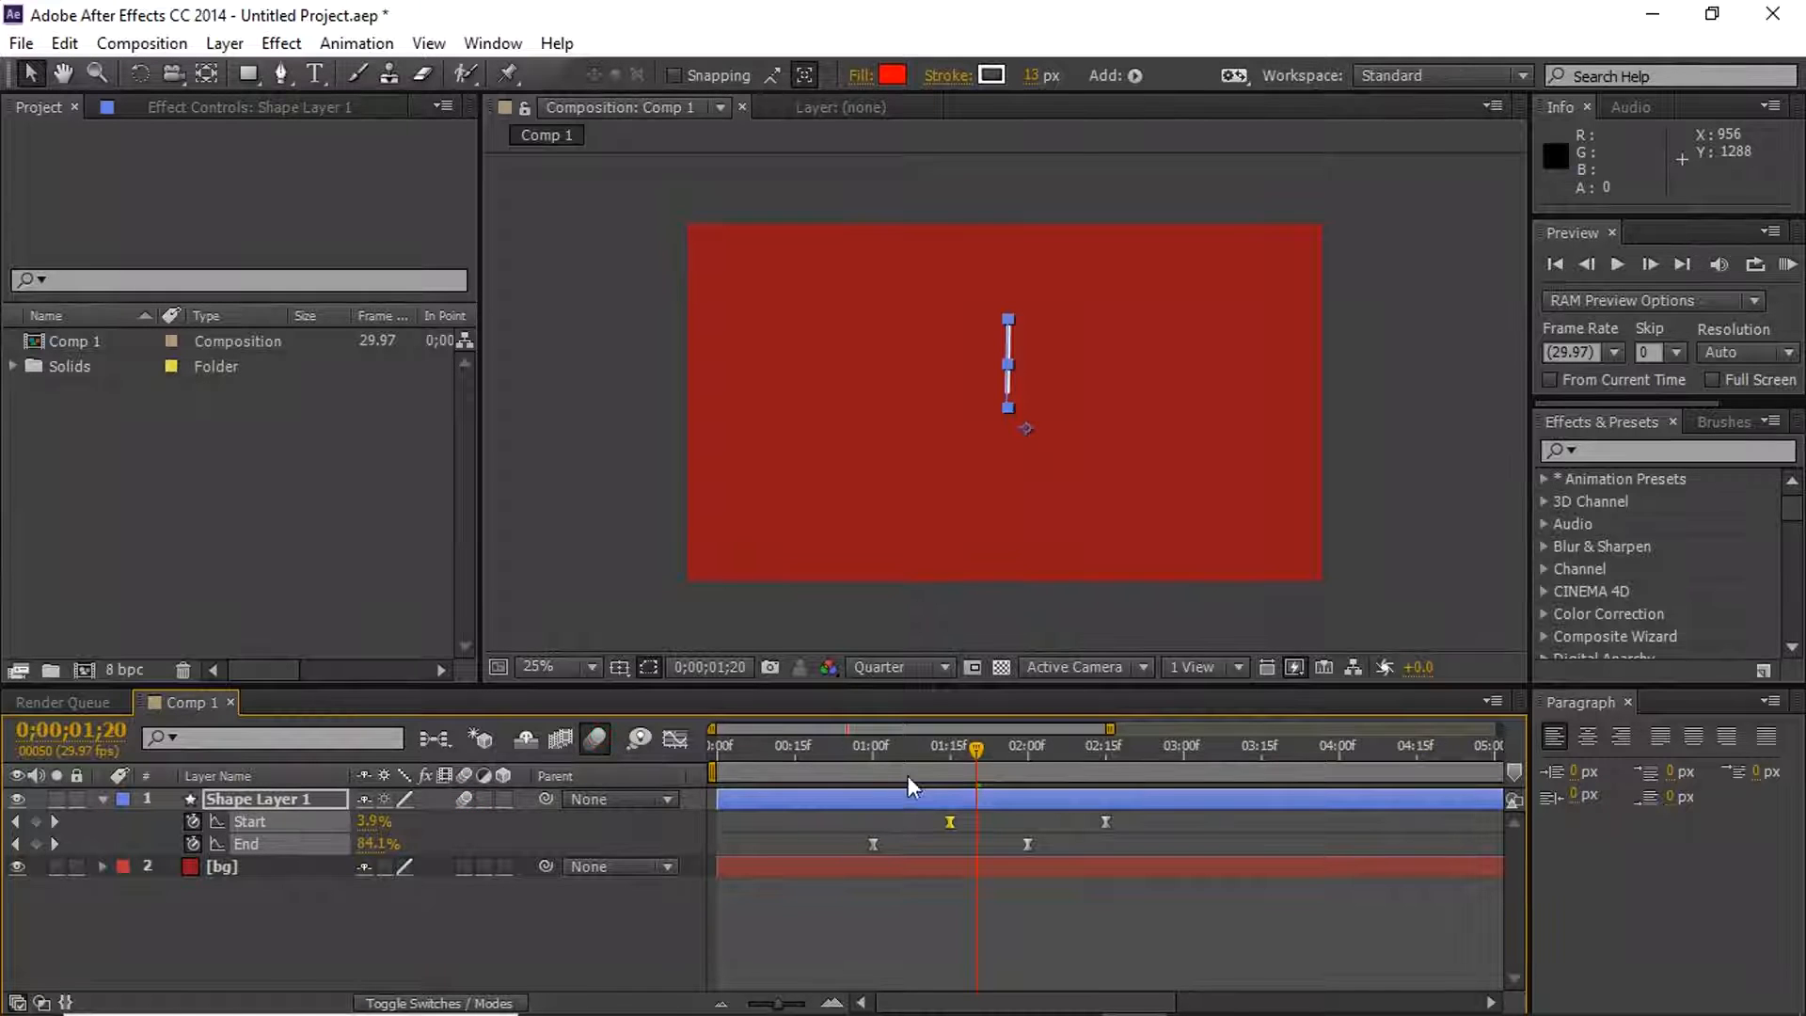
pyautogui.moveTo(905, 745); pyautogui.dragTo(851, 762)
pyautogui.press('space')
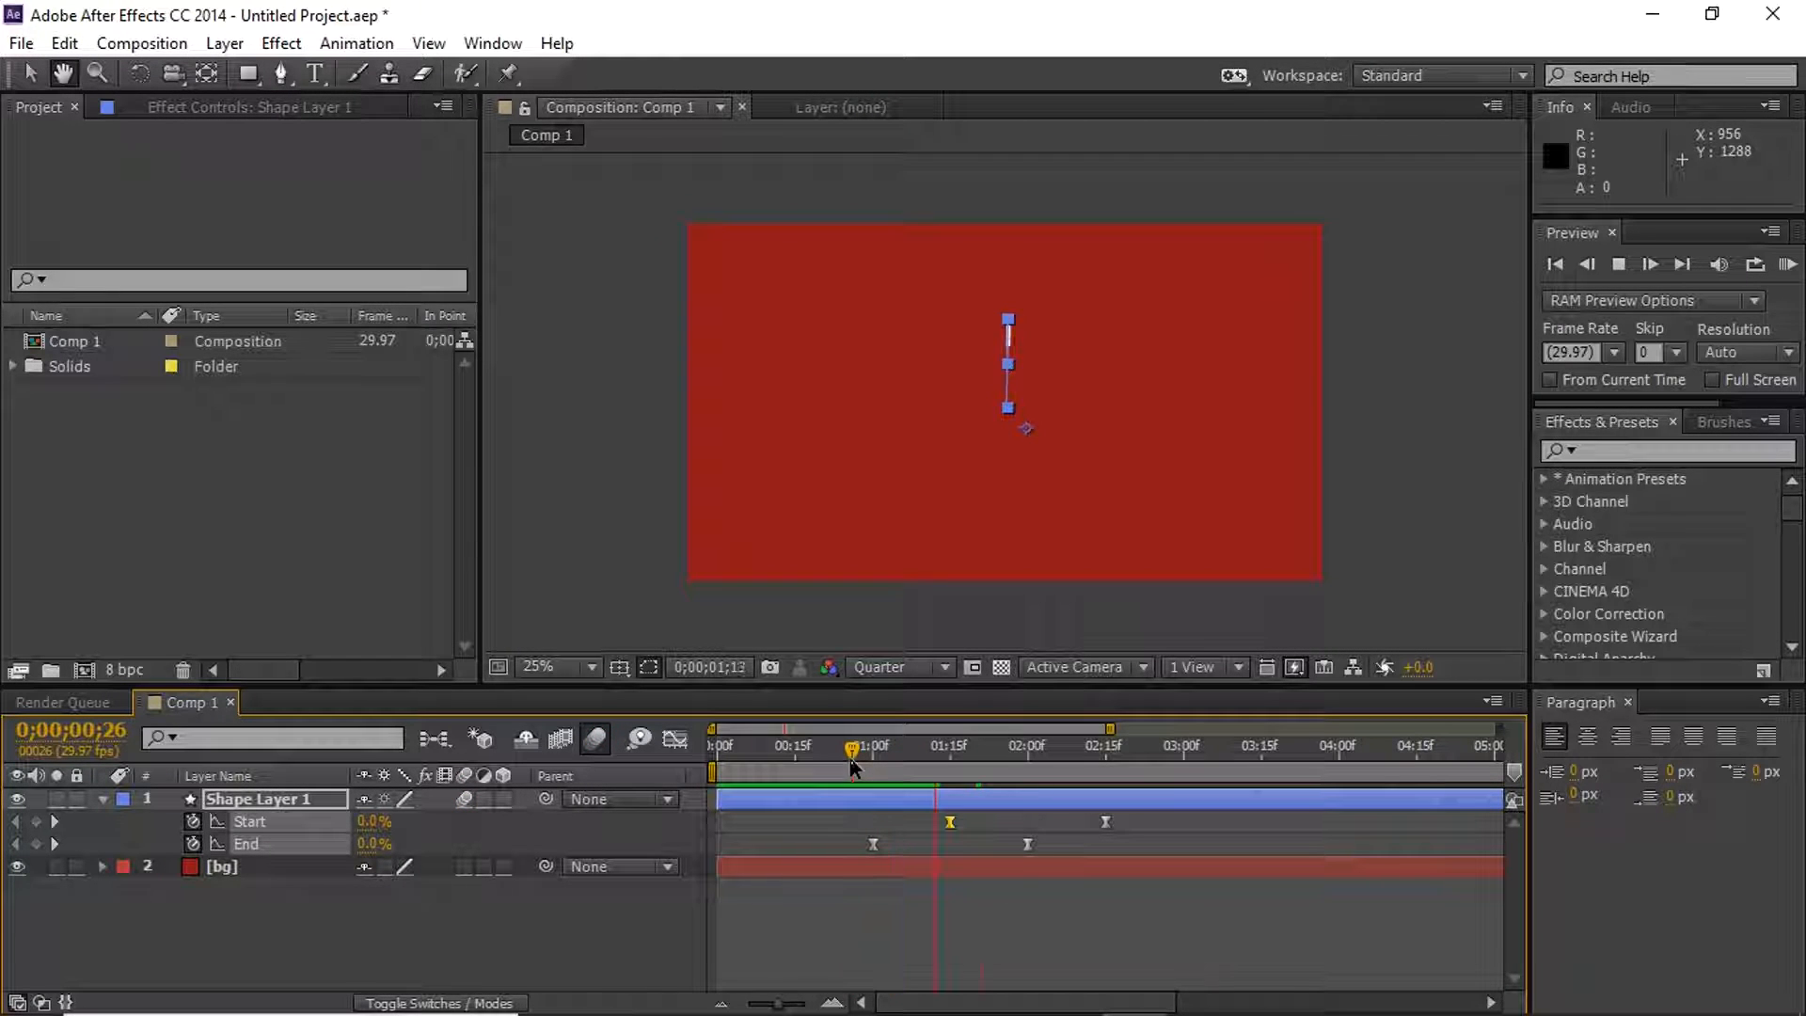
pyautogui.press('space')
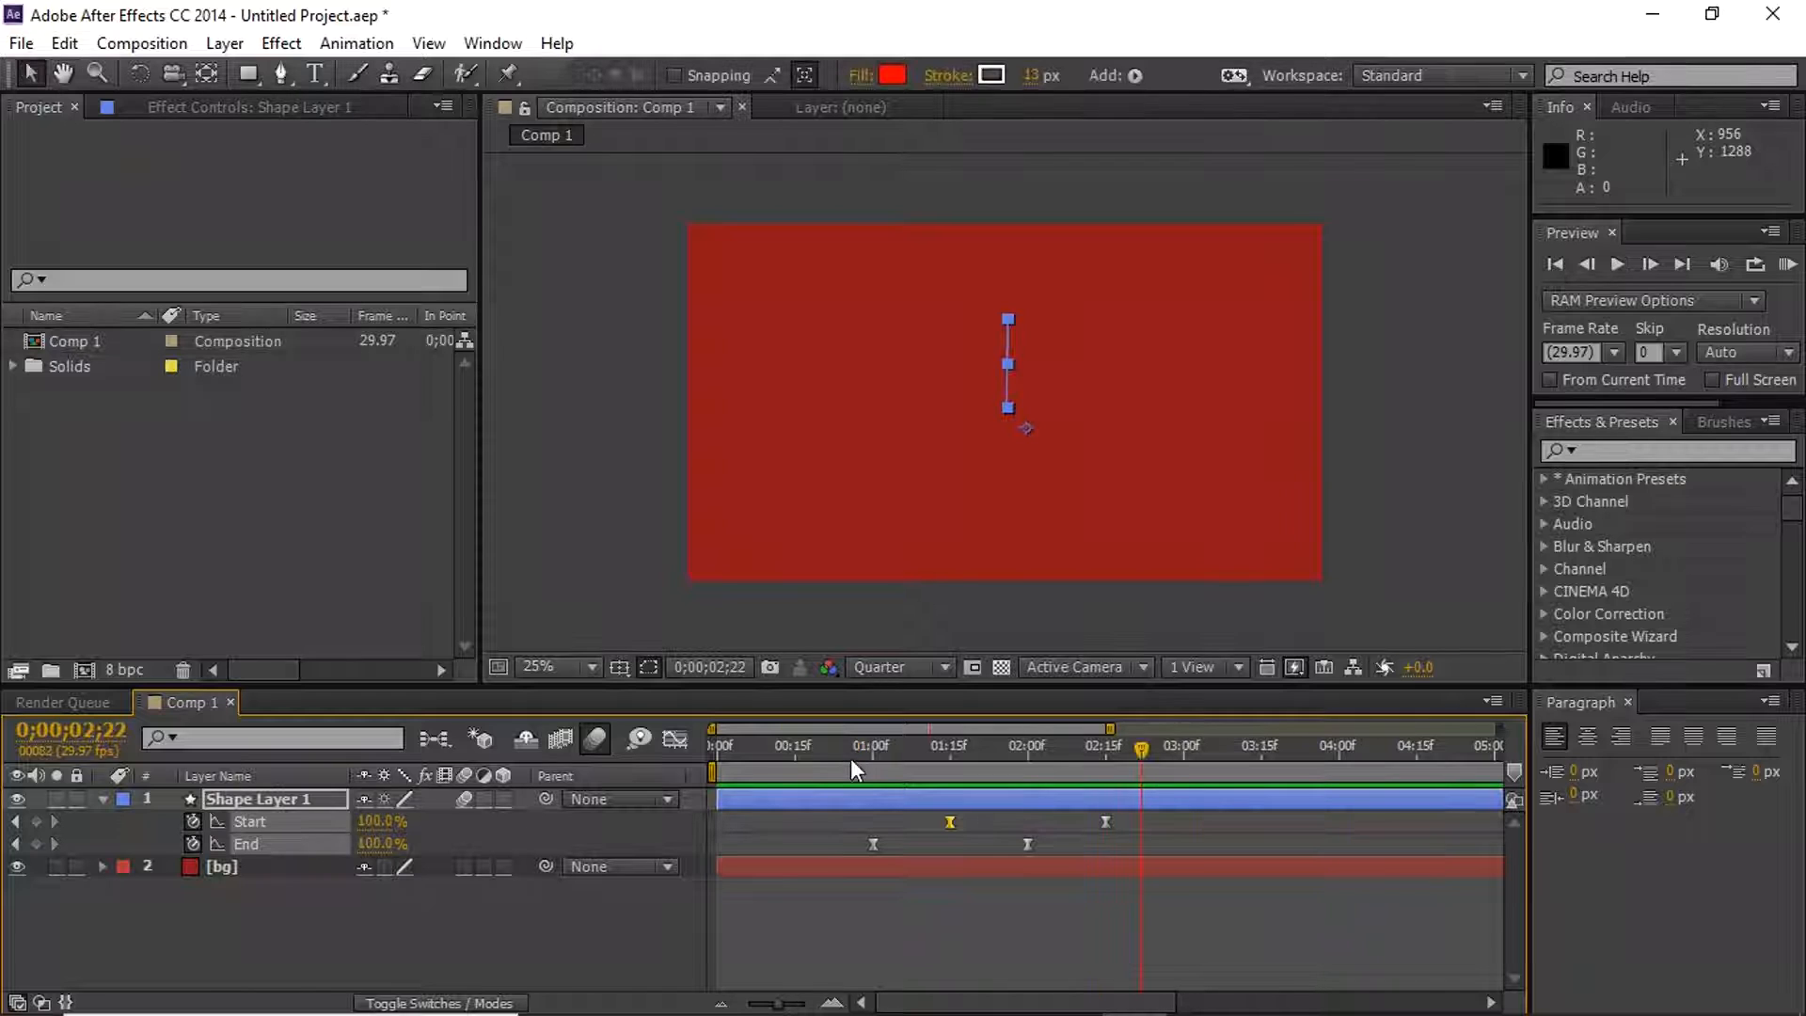
pyautogui.click(851, 758)
pyautogui.press('space')
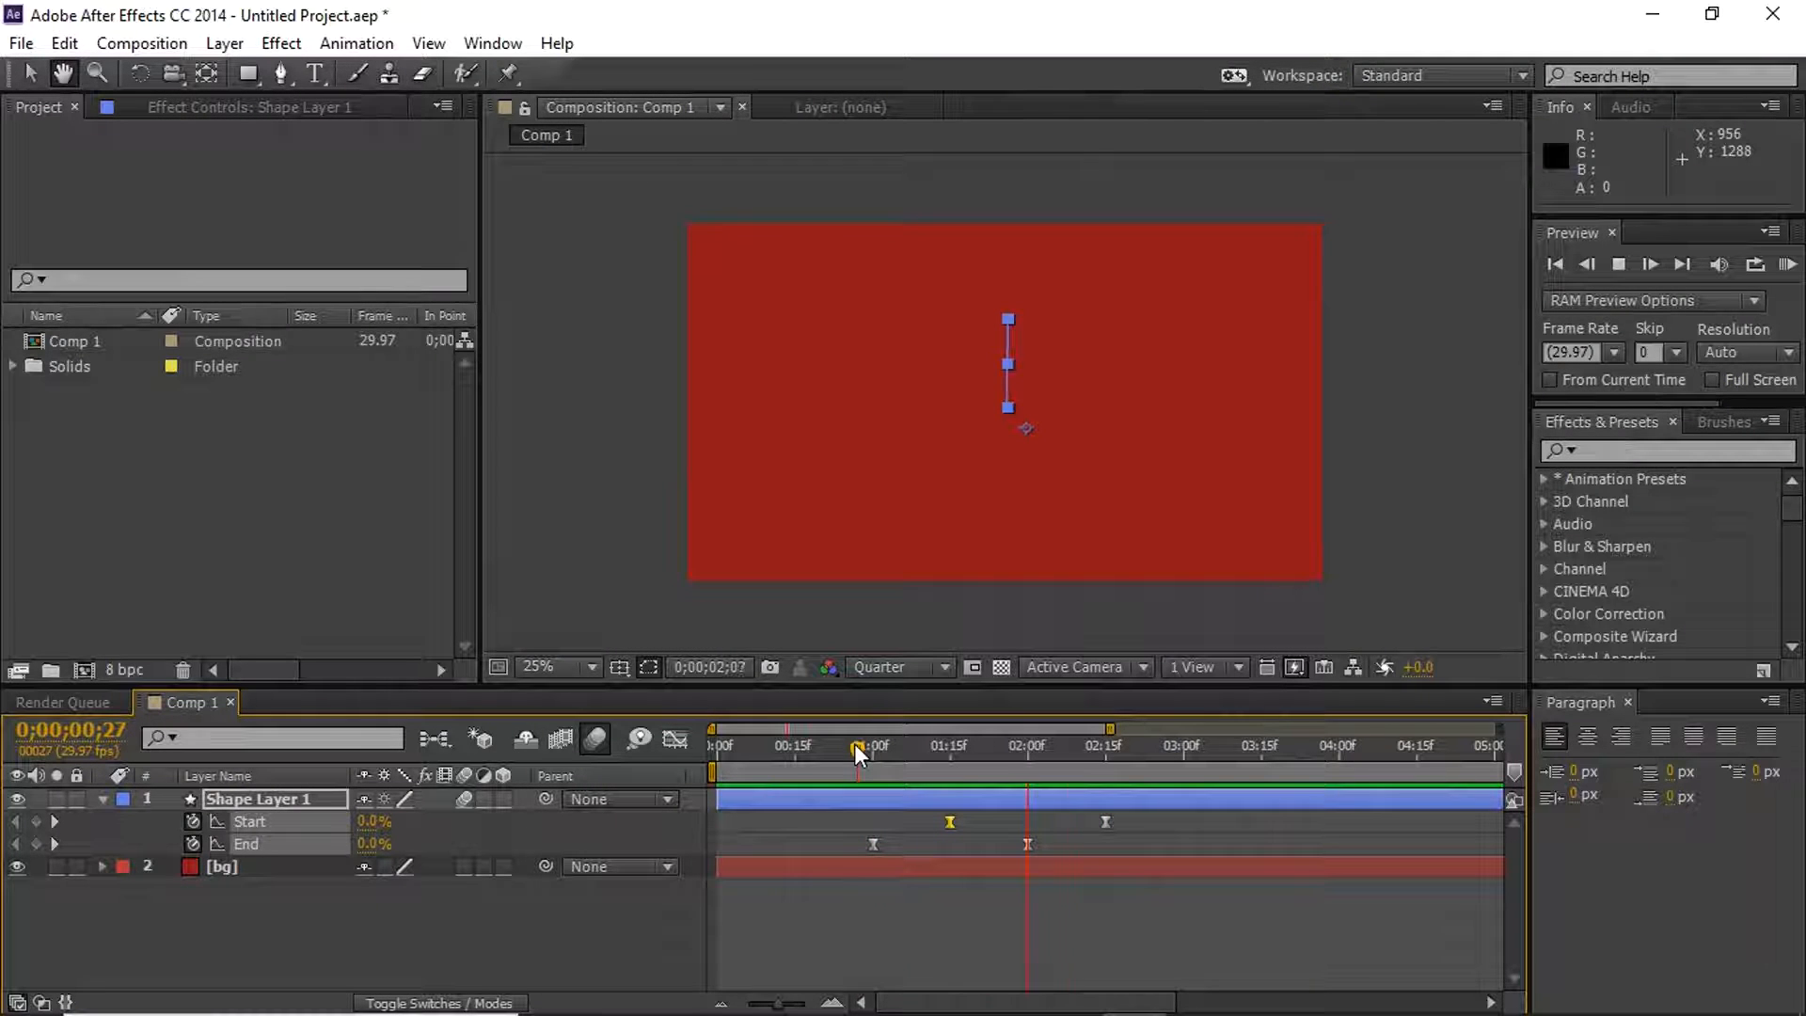
pyautogui.press('space')
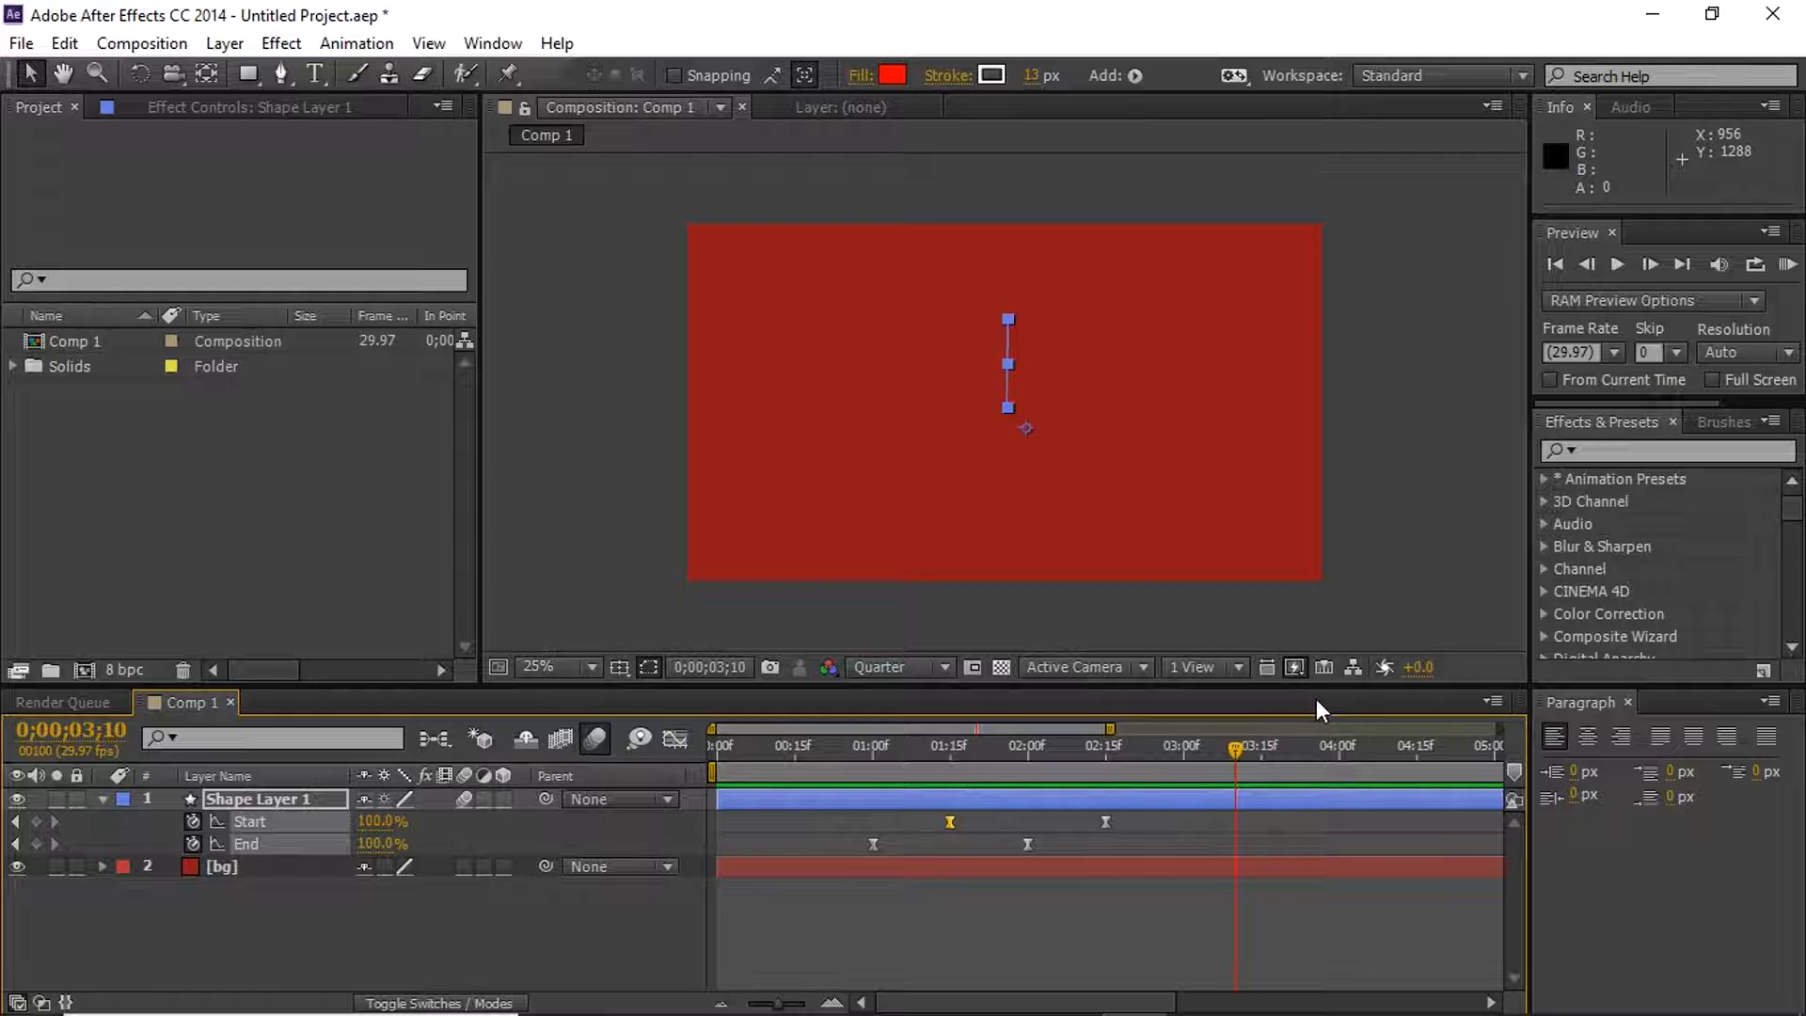
pyautogui.moveTo(1482, 1003)
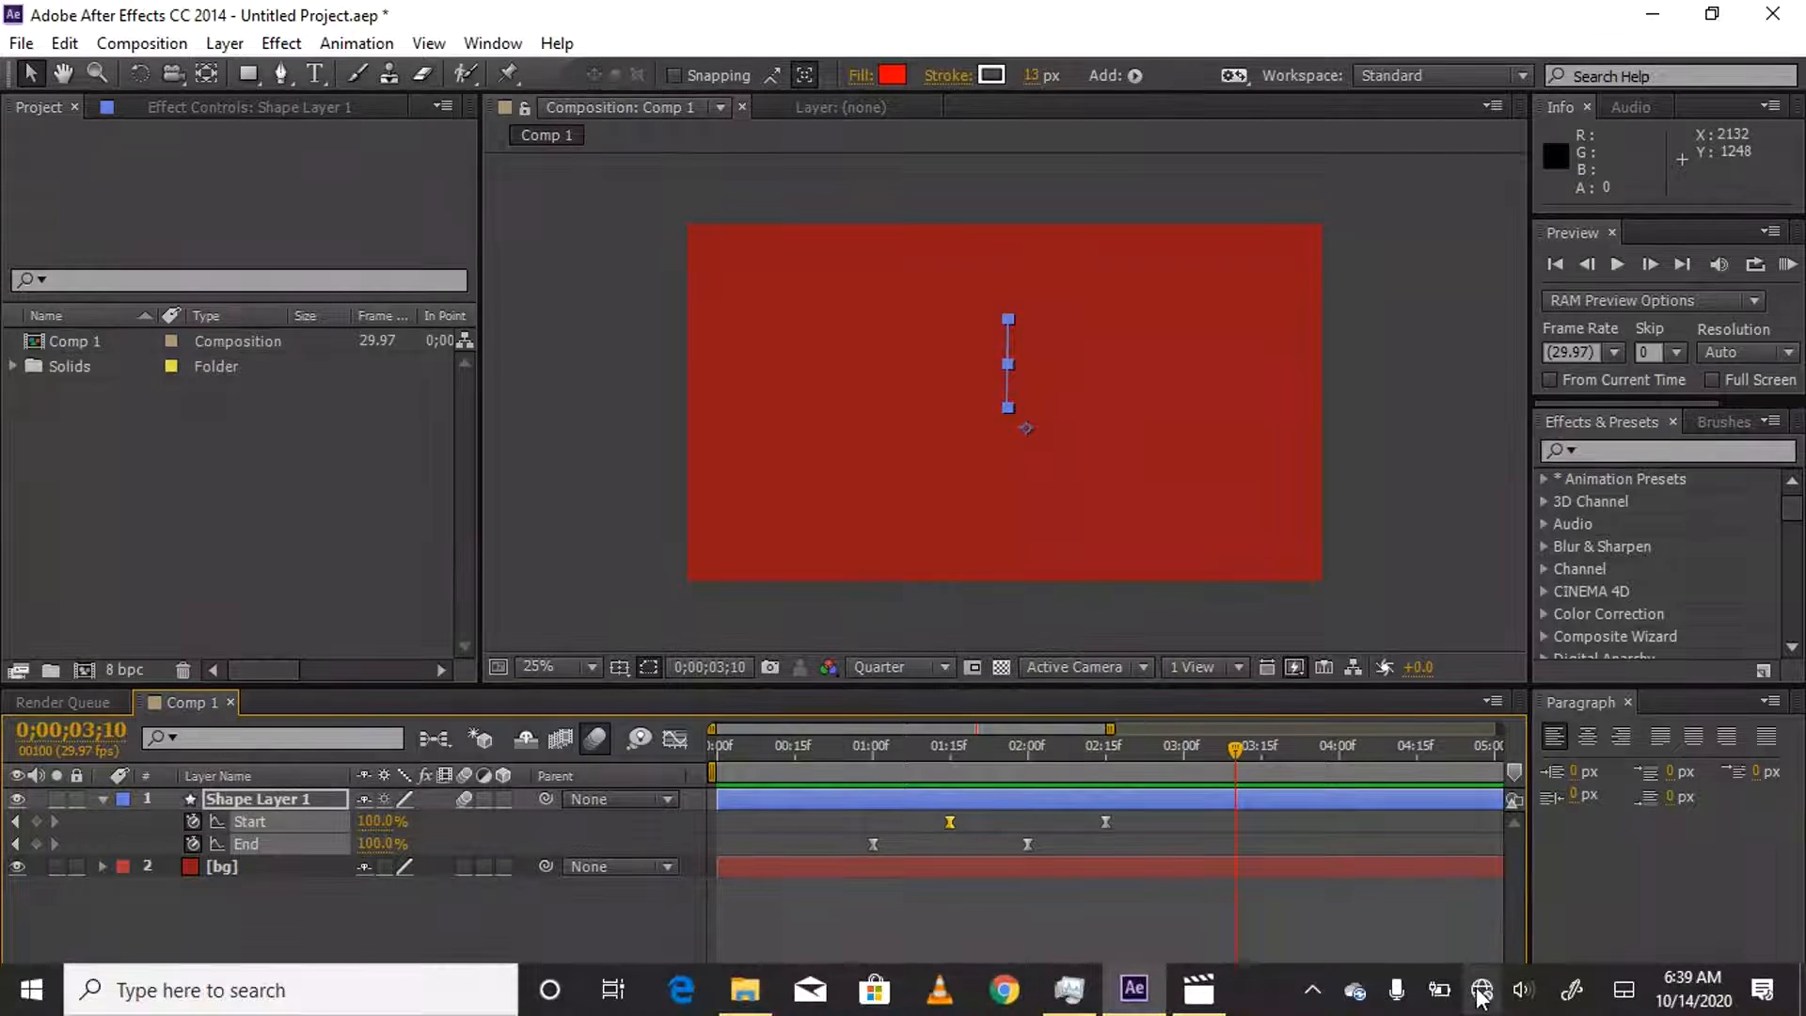
pyautogui.click(1315, 997)
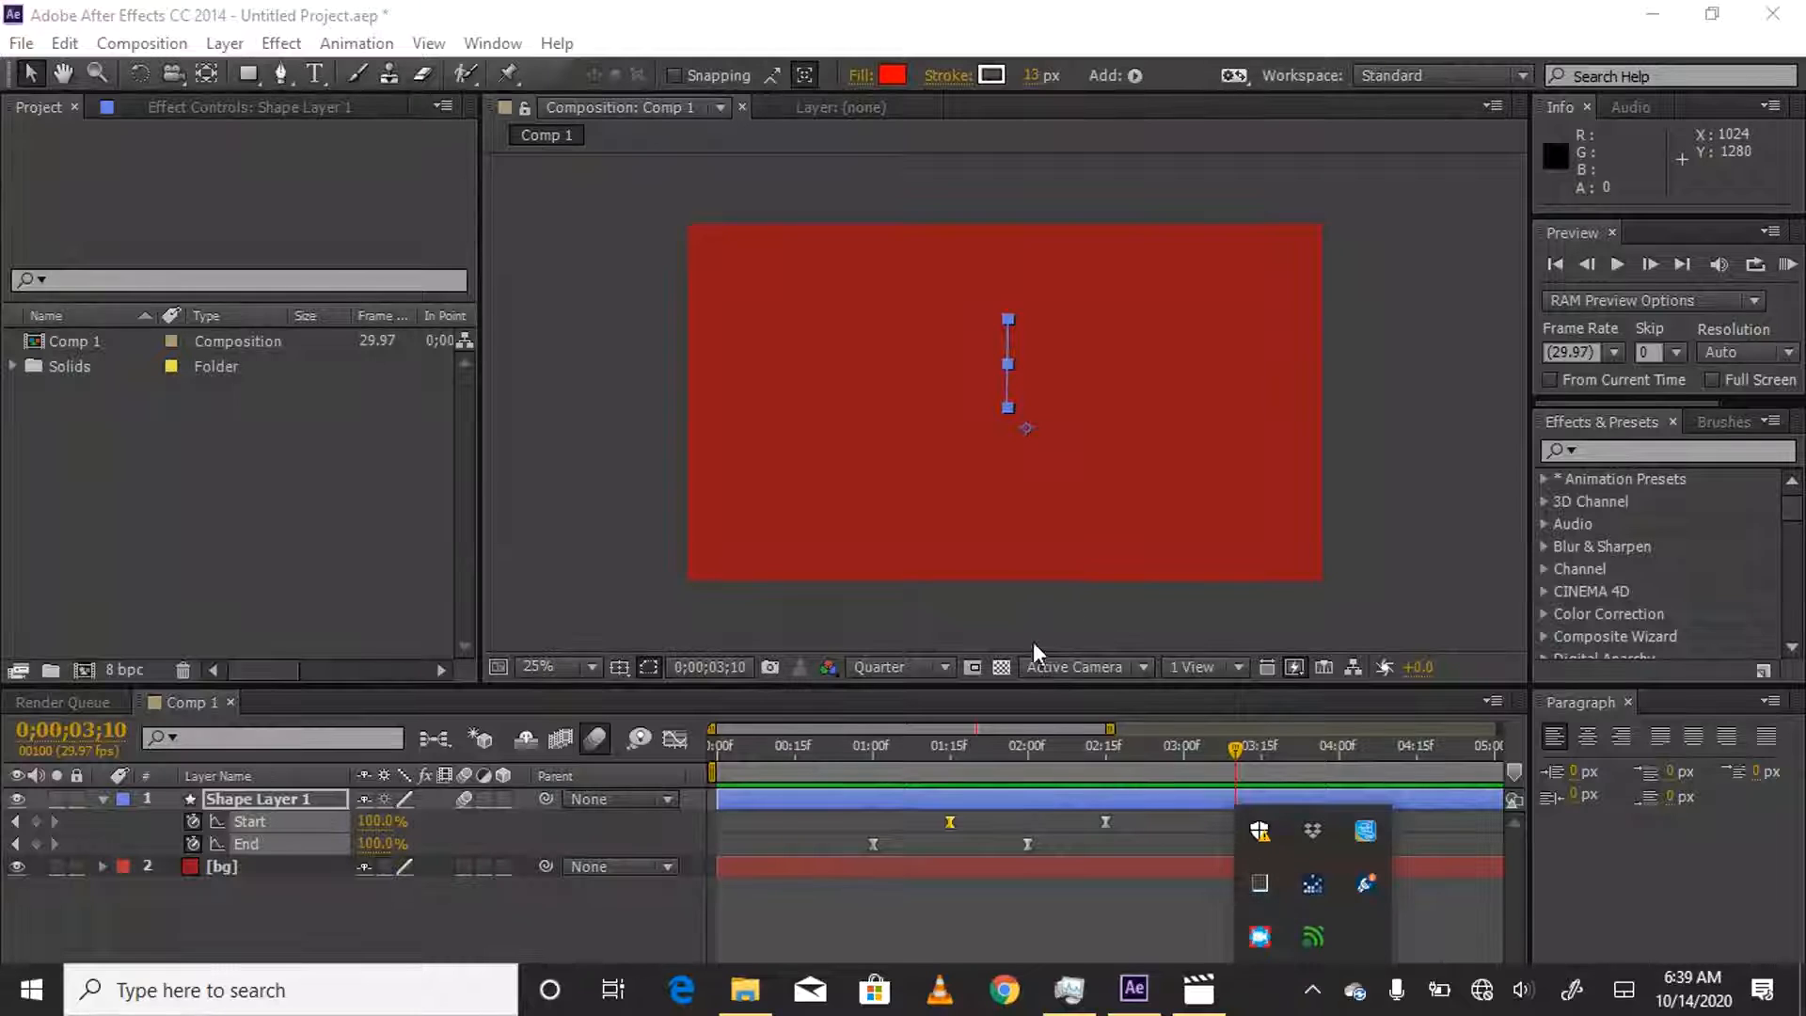
pyautogui.click(1309, 609)
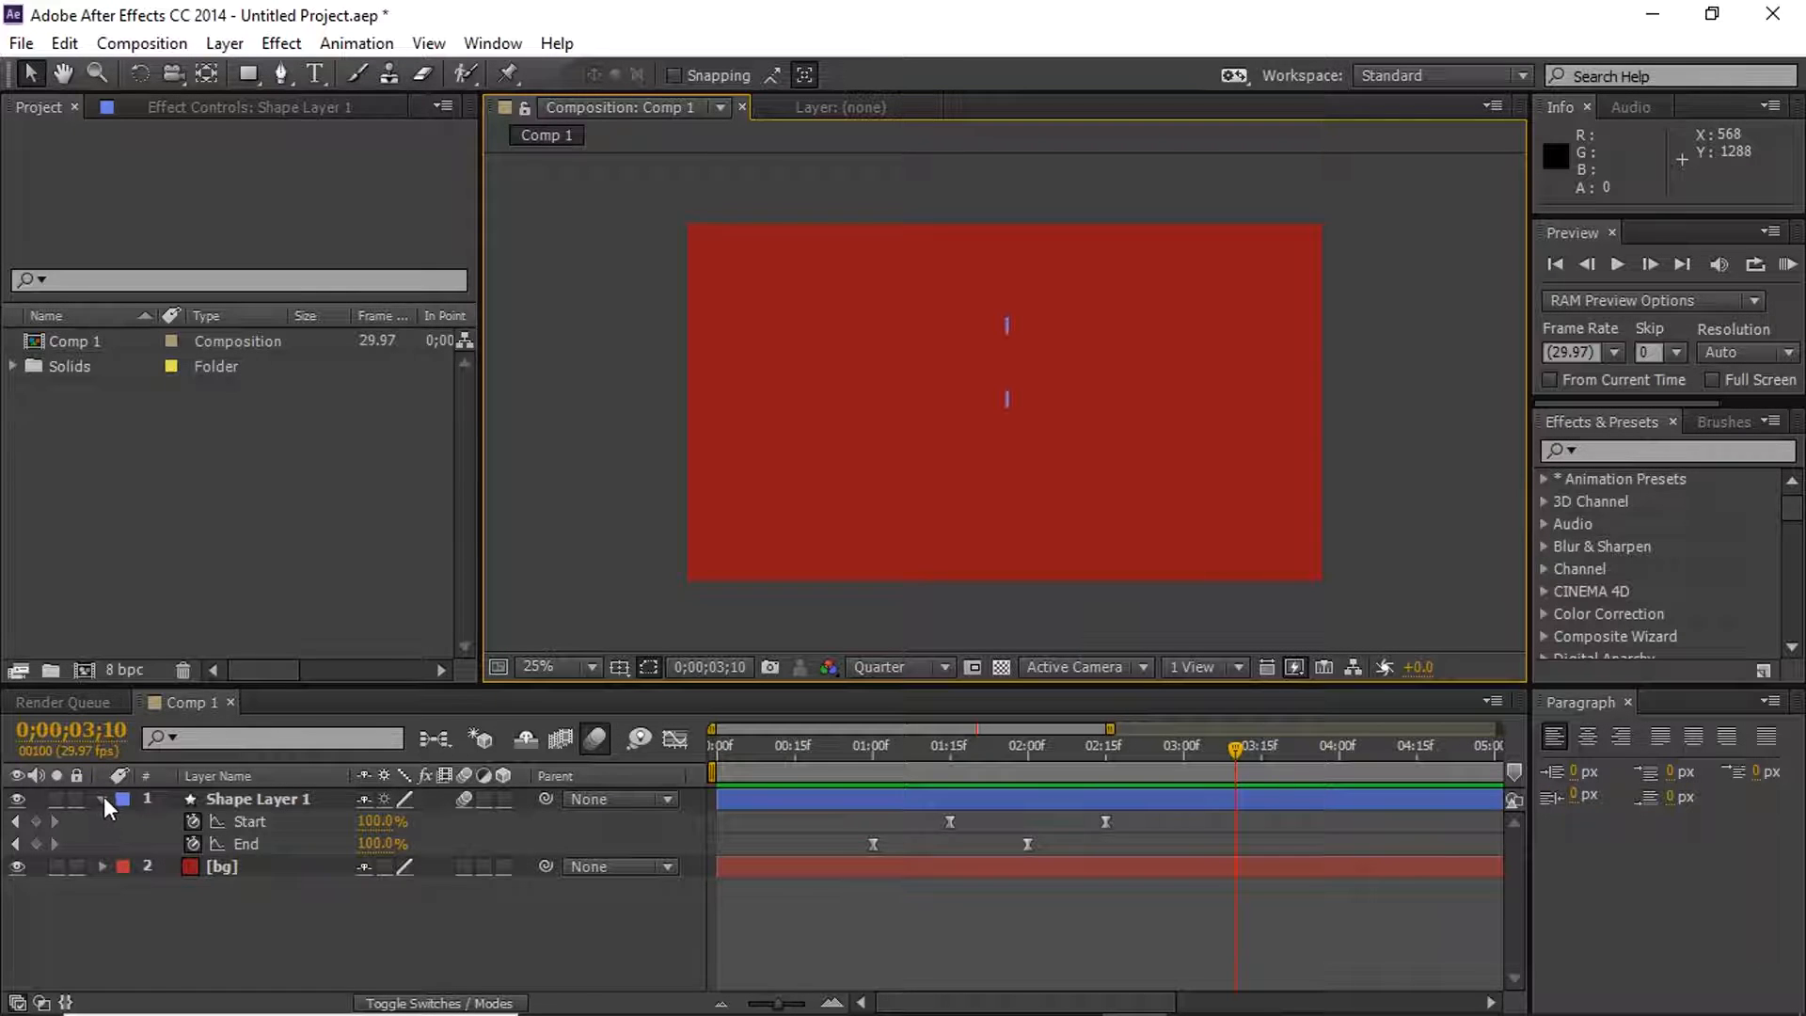
# Add a Repeater to the contents of the line's shape layer and view the copies at 0;00;01;21
pyautogui.click(103, 797)
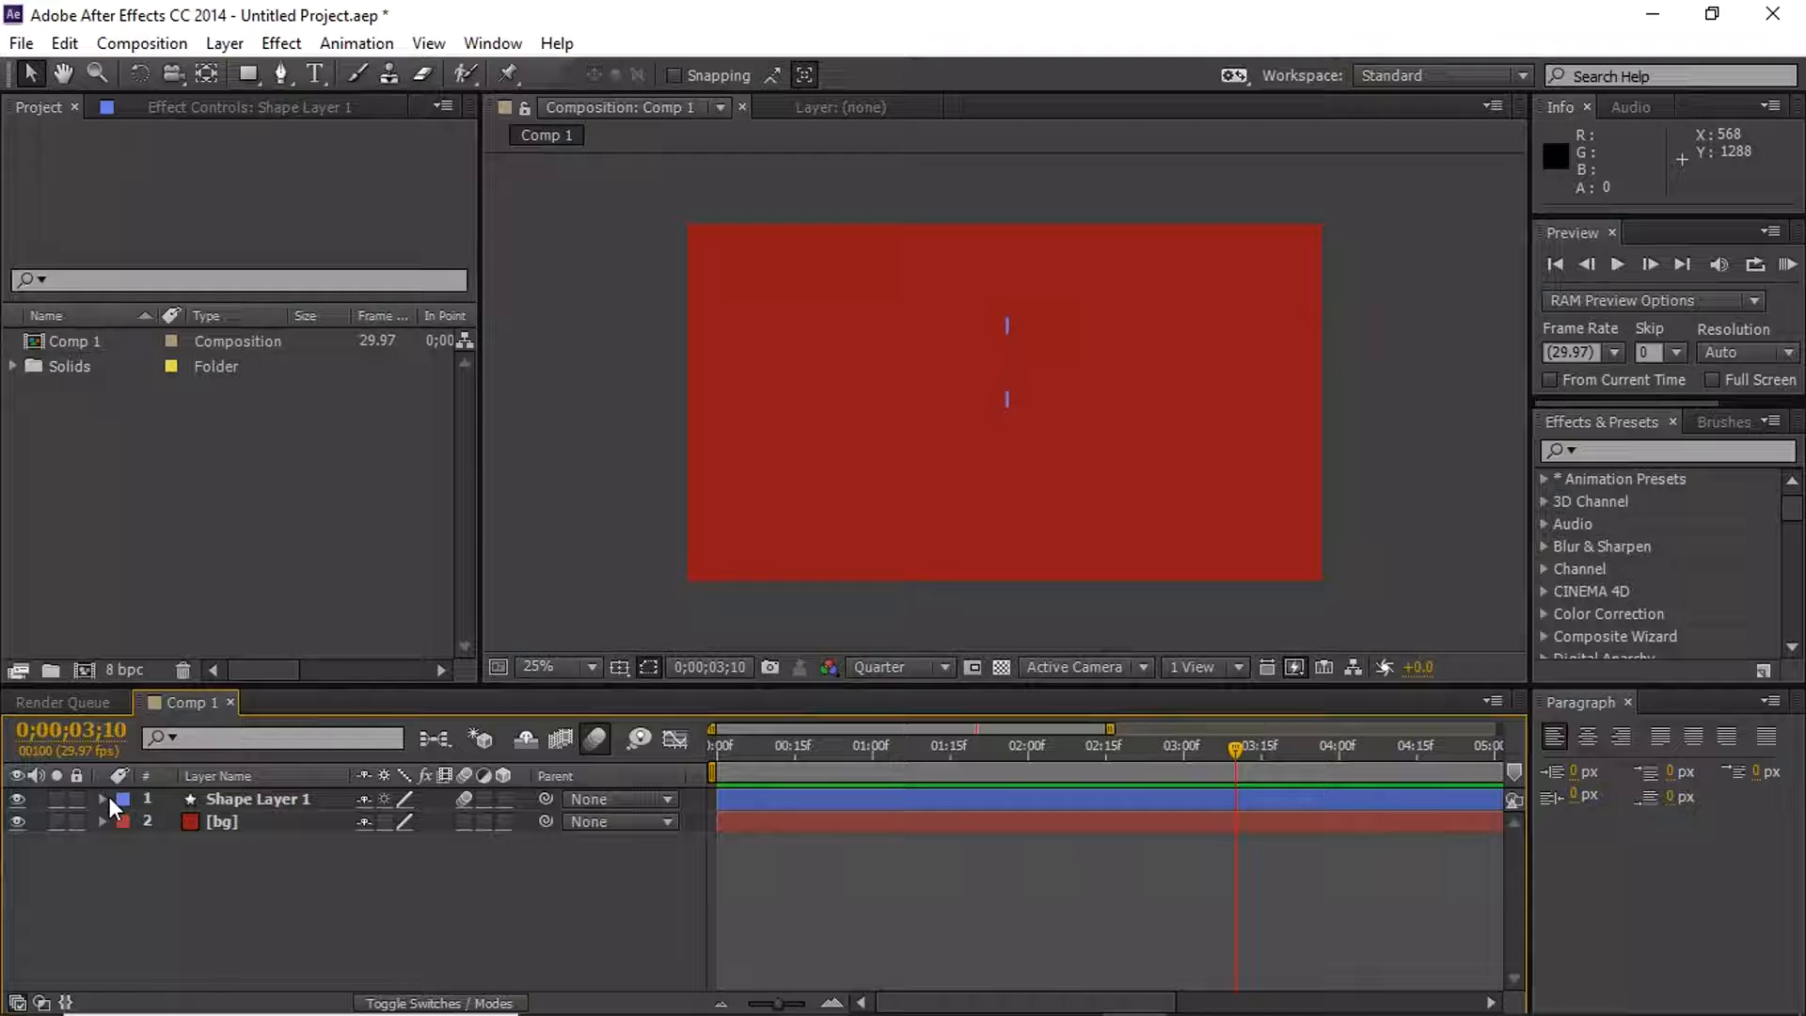
pyautogui.click(103, 799)
pyautogui.click(516, 821)
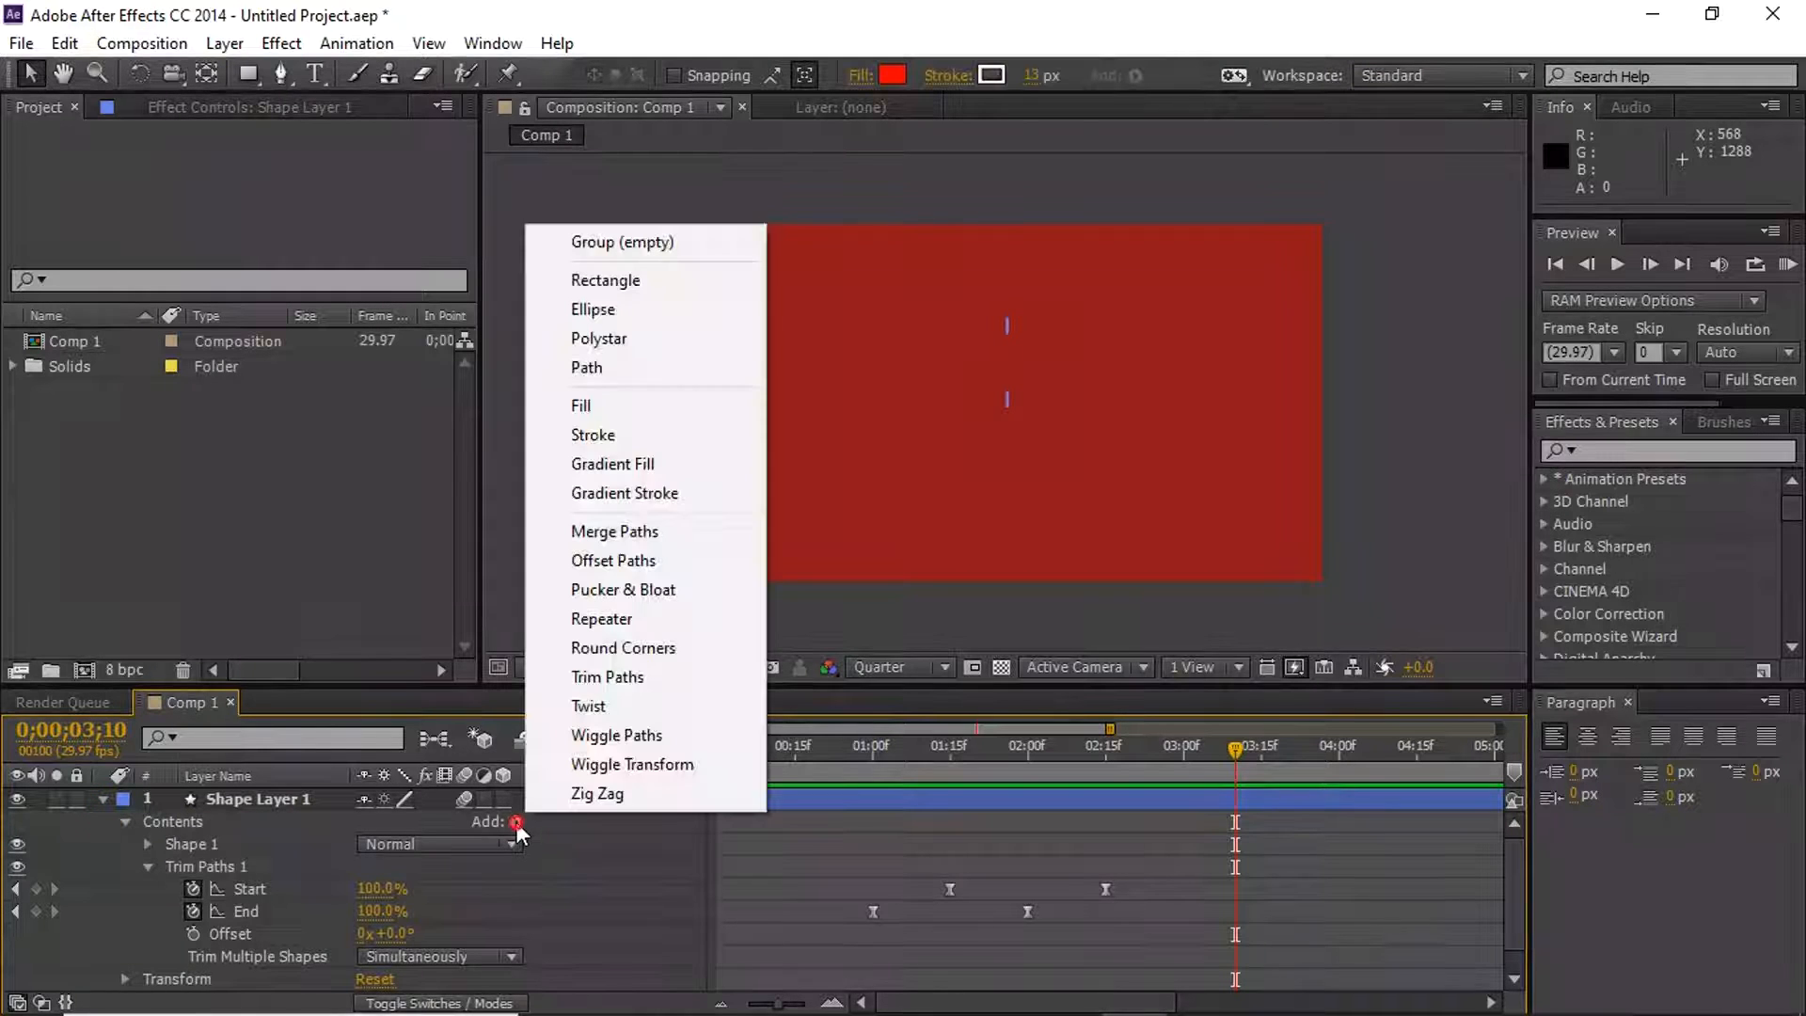
pyautogui.click(645, 633)
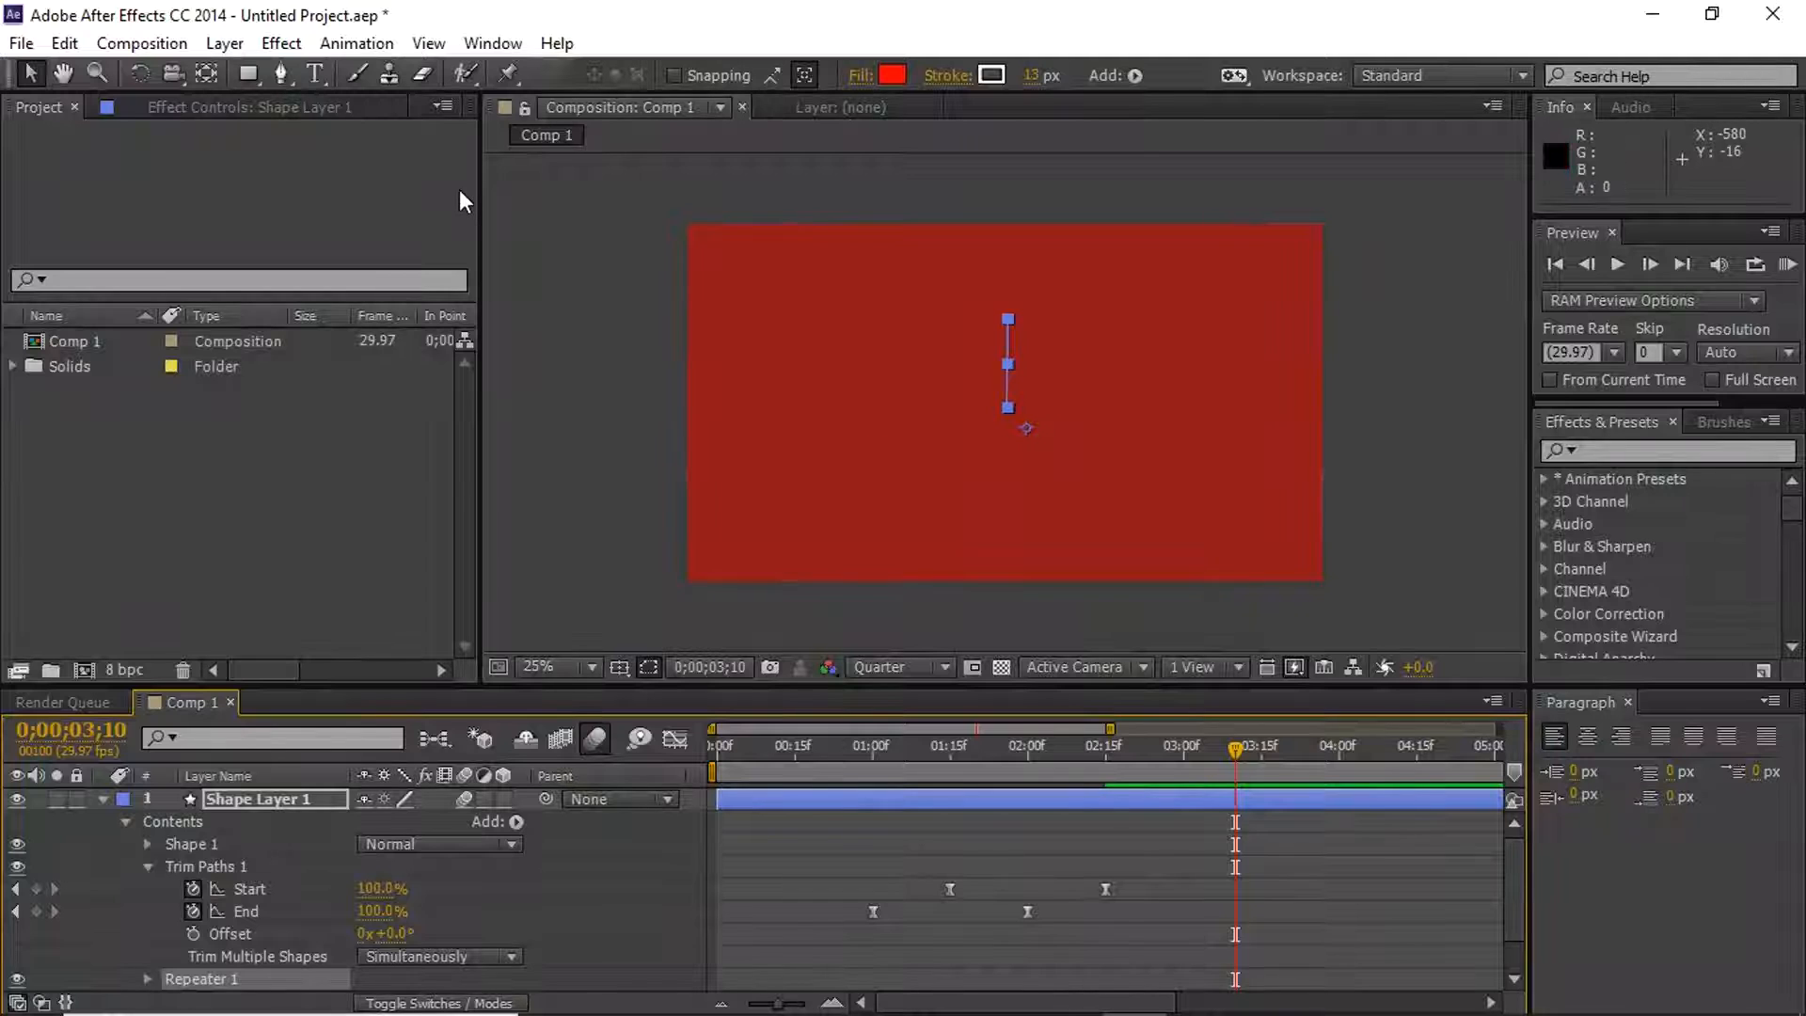
pyautogui.click(981, 748)
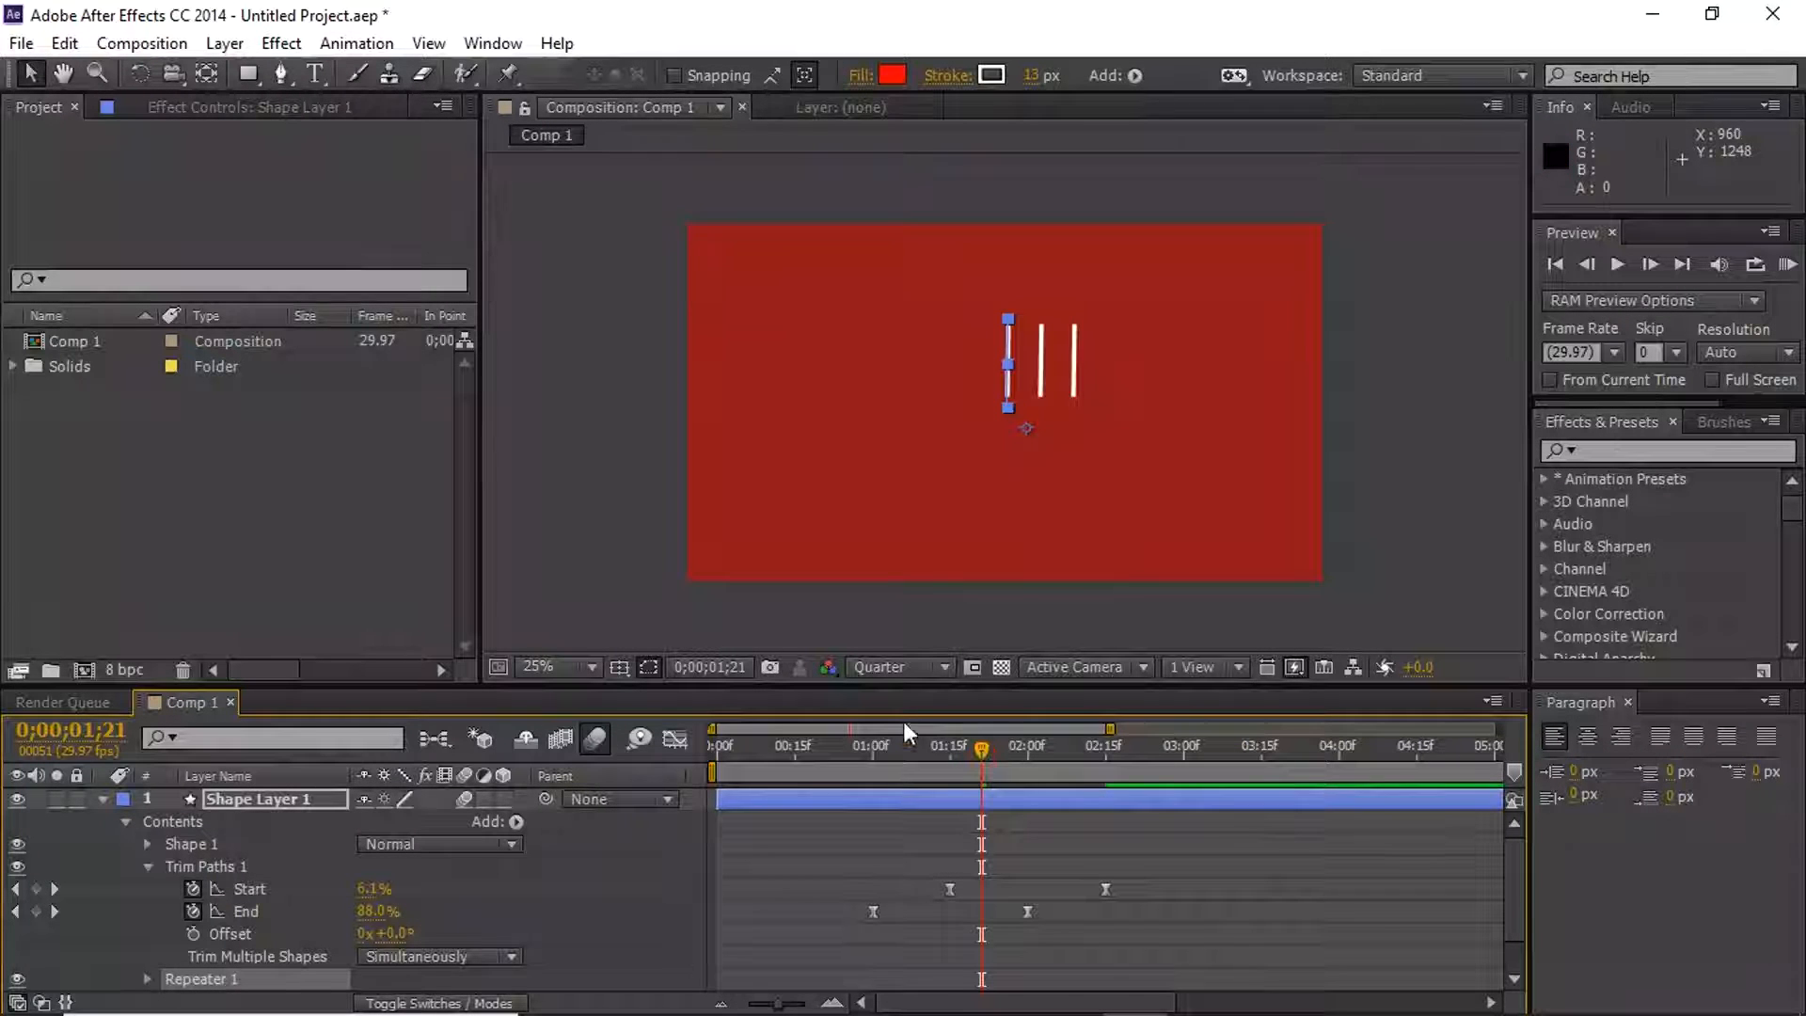
pyautogui.moveTo(1341, 1011)
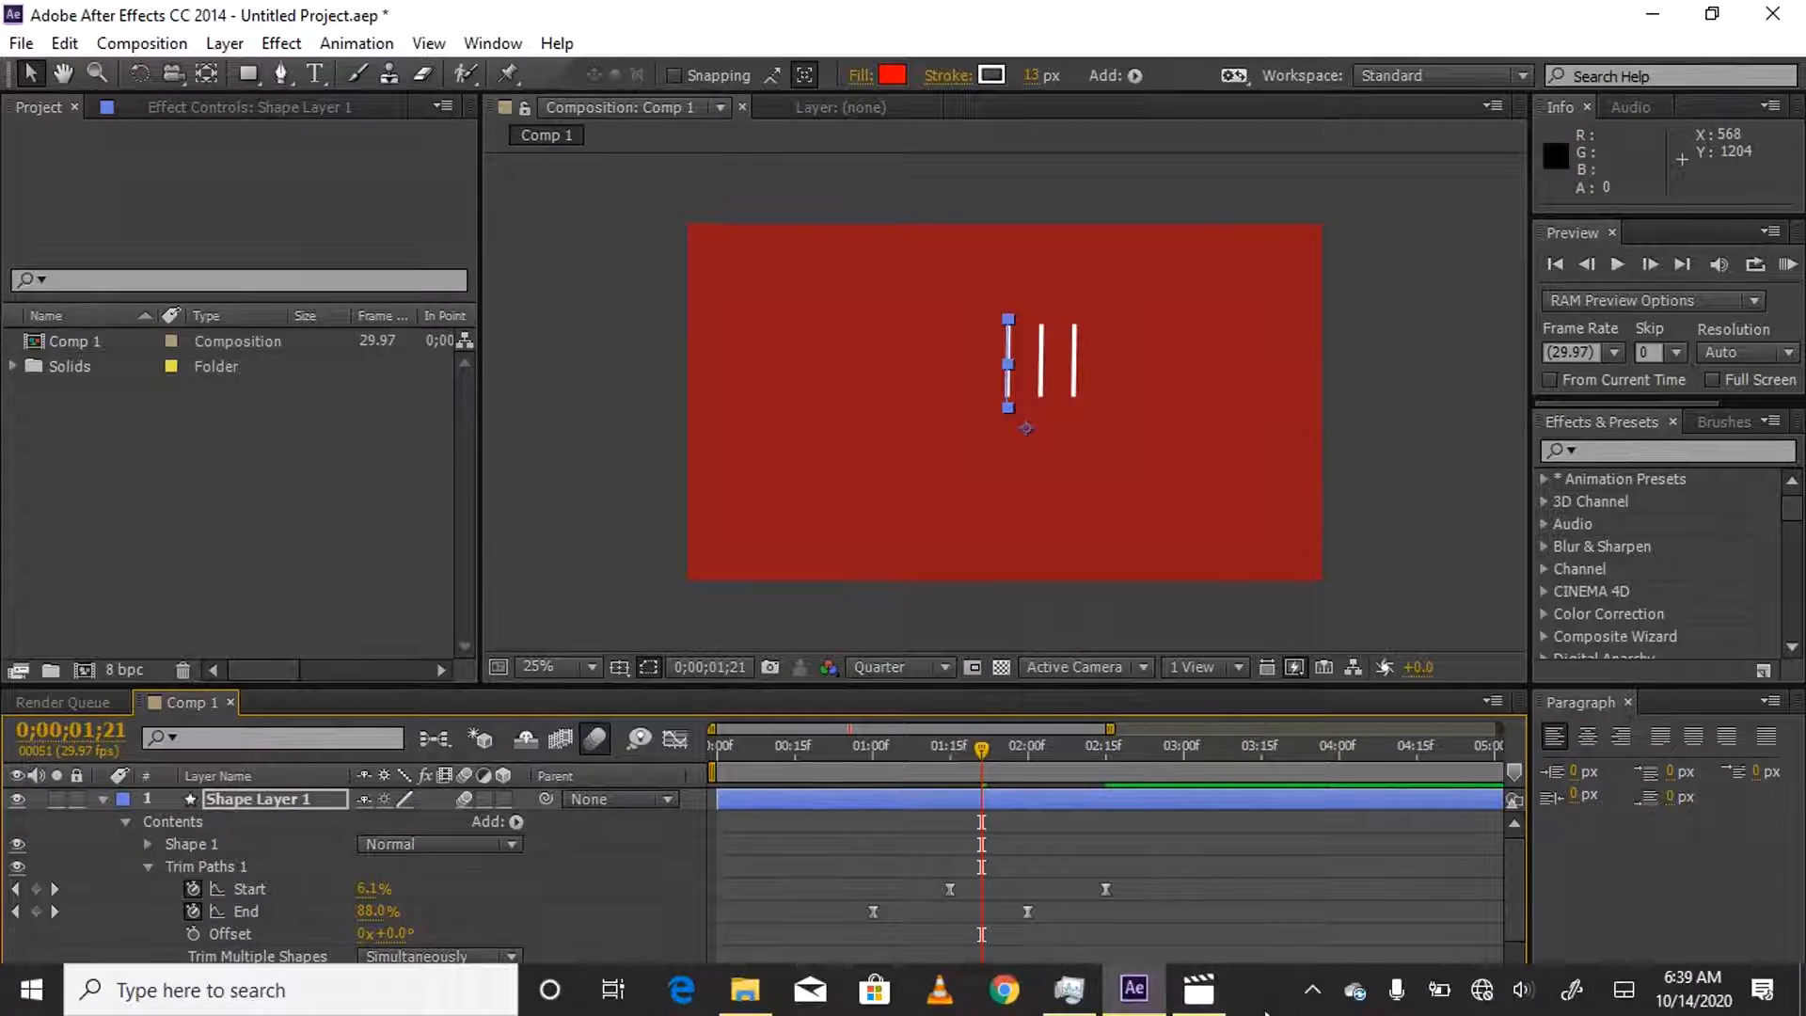
pyautogui.click(1312, 989)
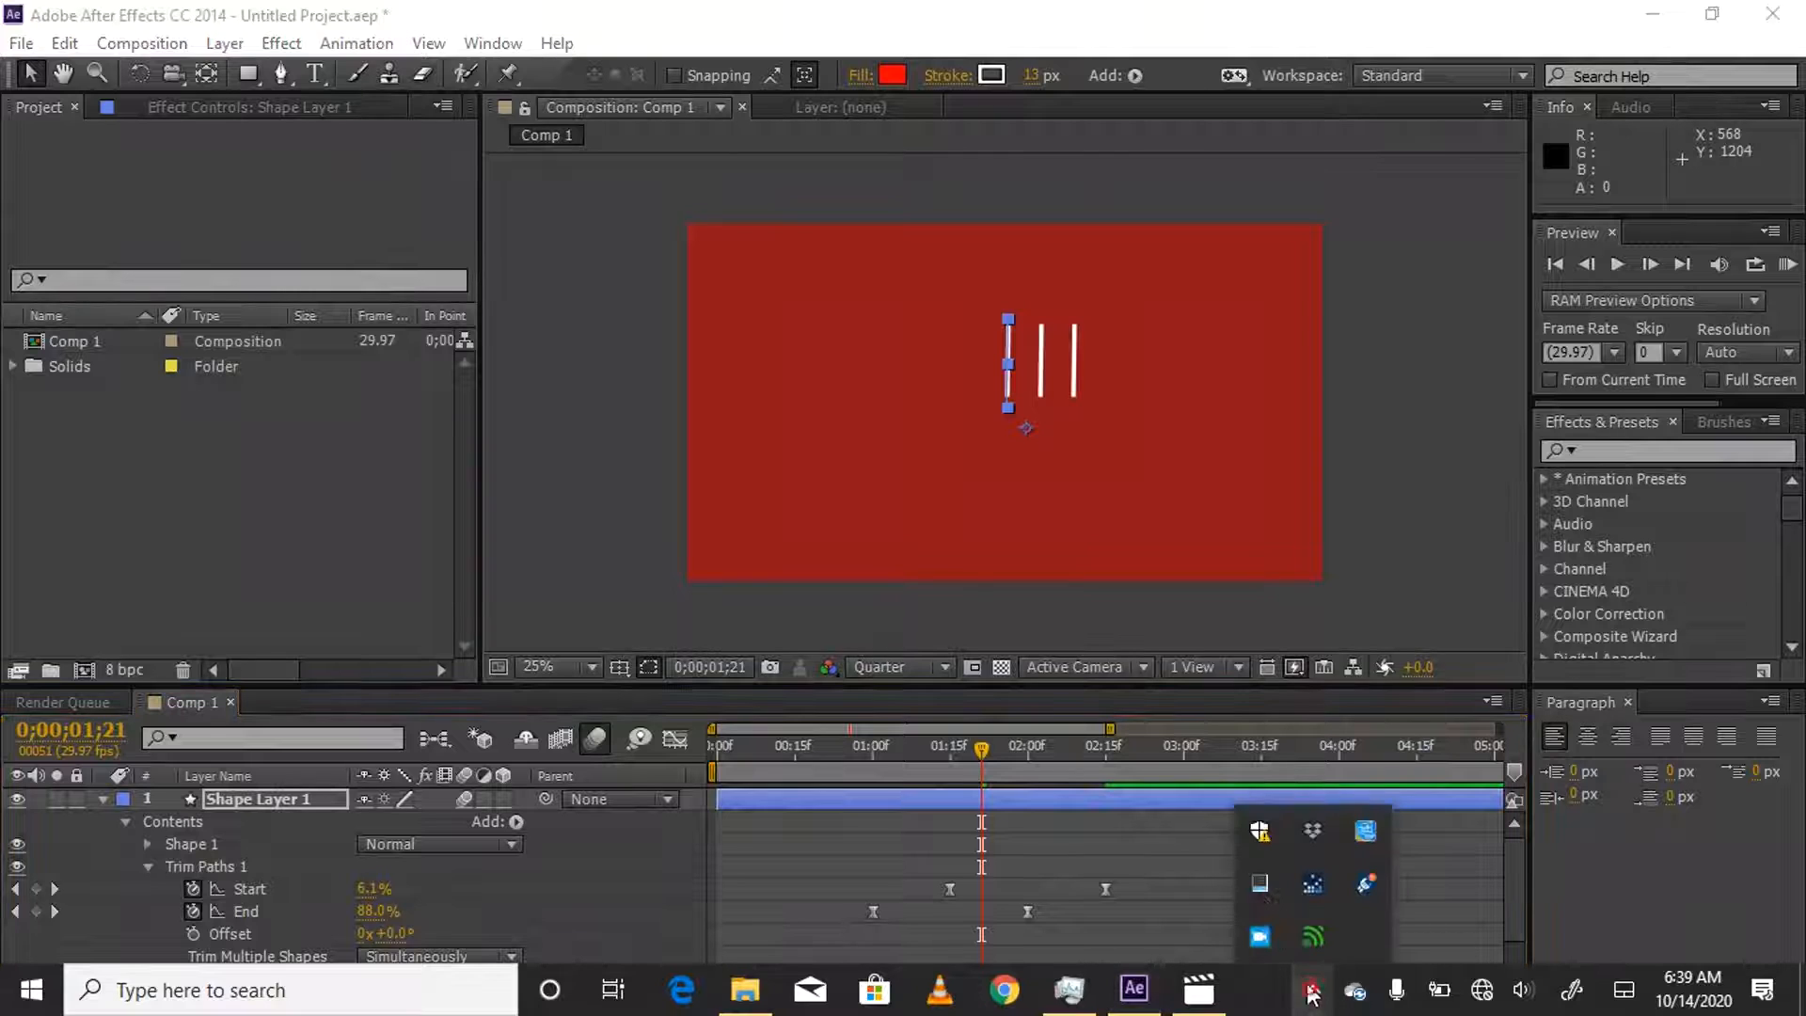
pyautogui.click(1257, 935)
pyautogui.click(809, 758)
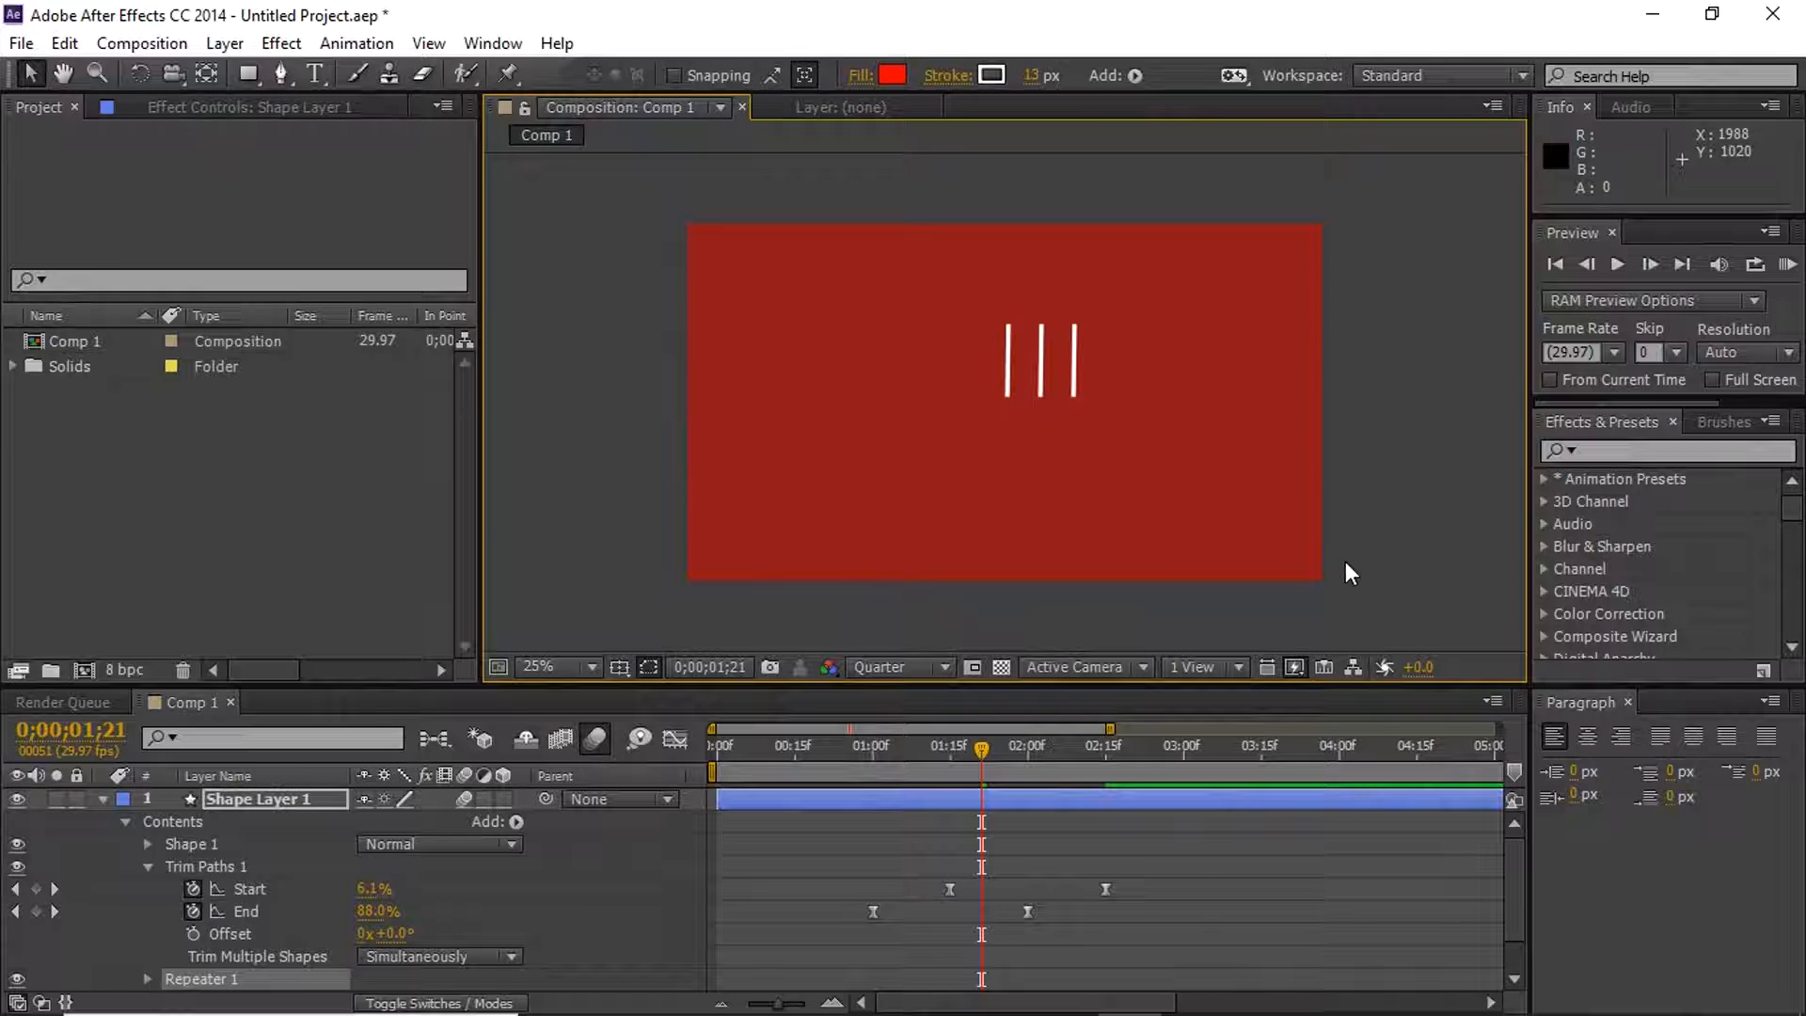
# Set the Repeater's number of copies to 6
pyautogui.click(515, 866)
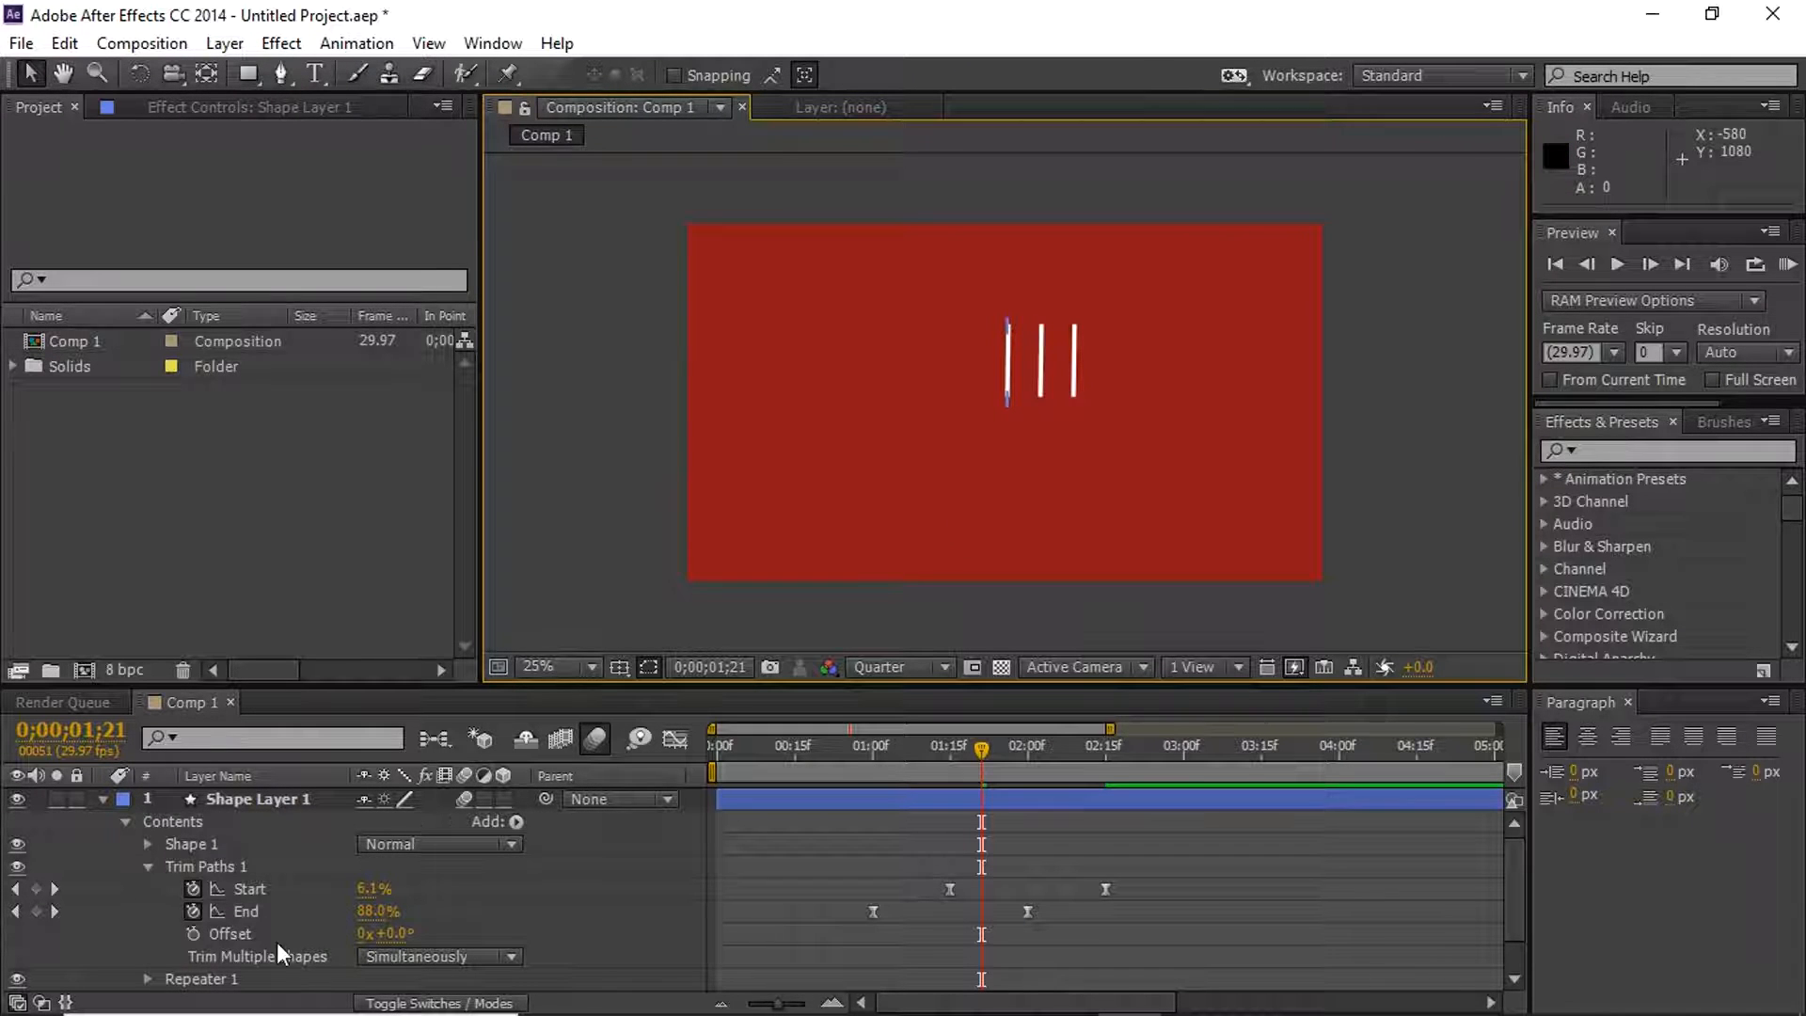
pyautogui.click(147, 979)
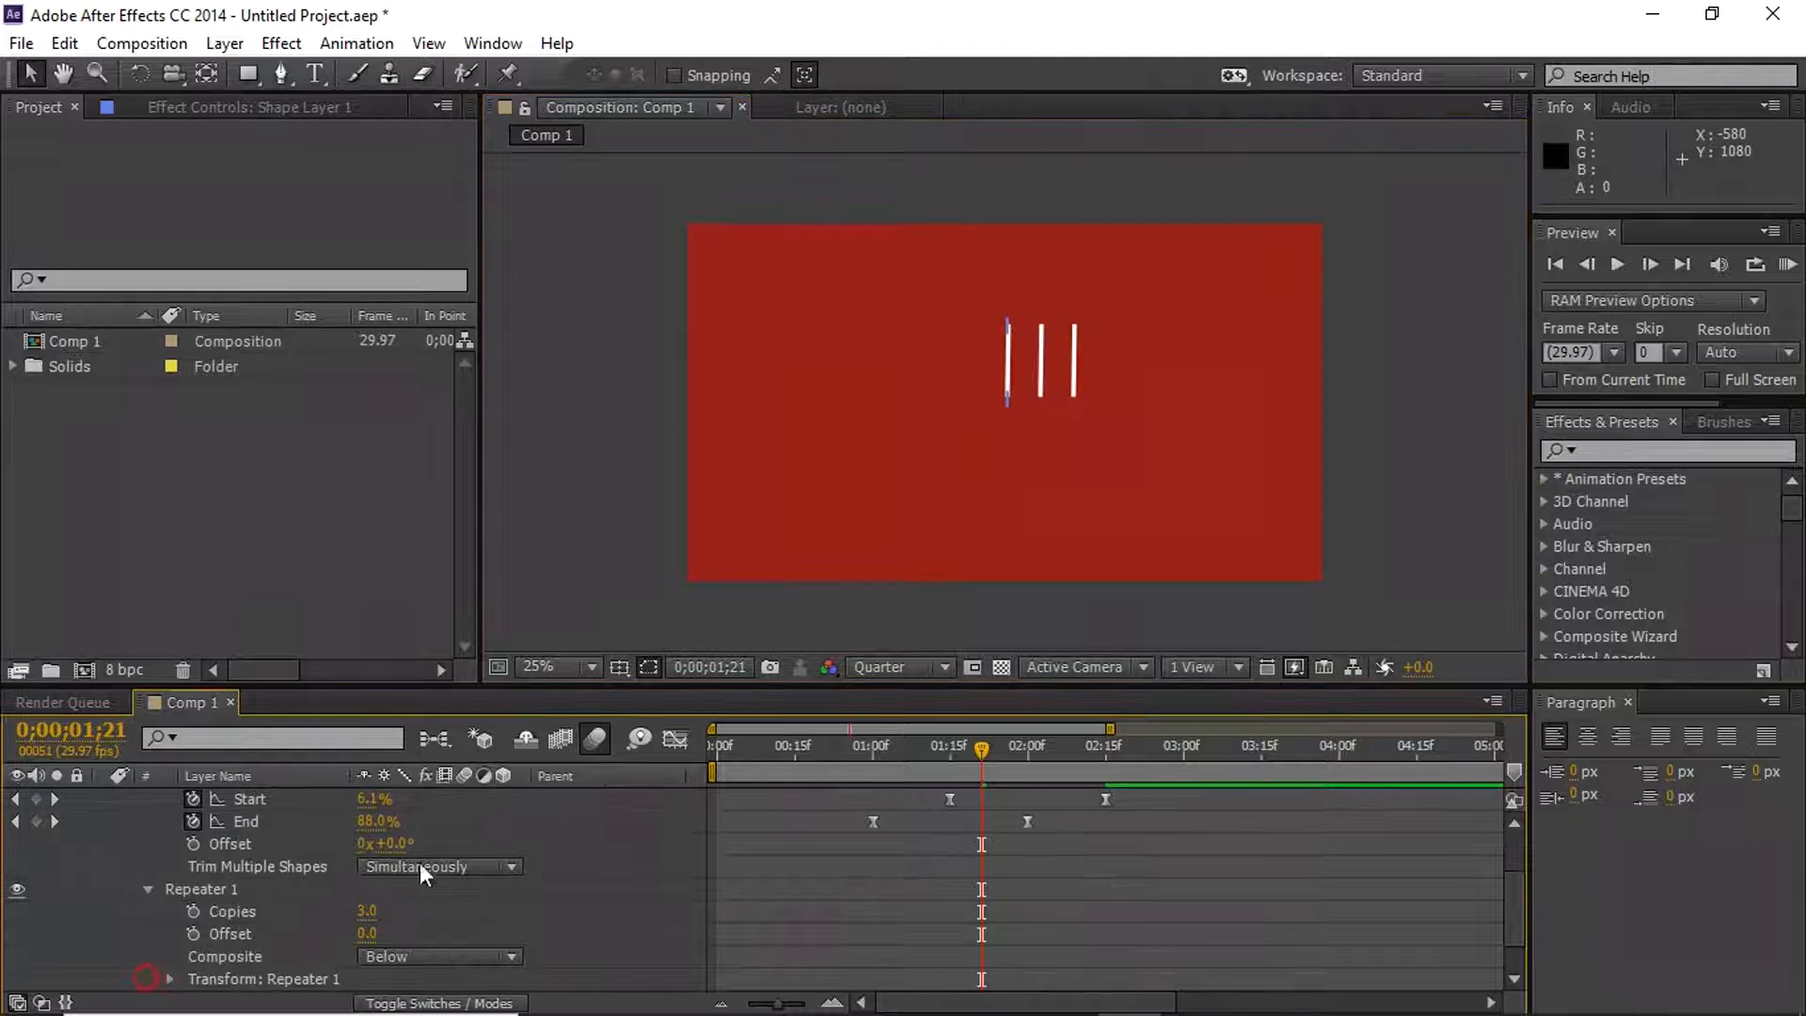
pyautogui.click(360, 910)
pyautogui.write('6')
pyautogui.click(556, 909)
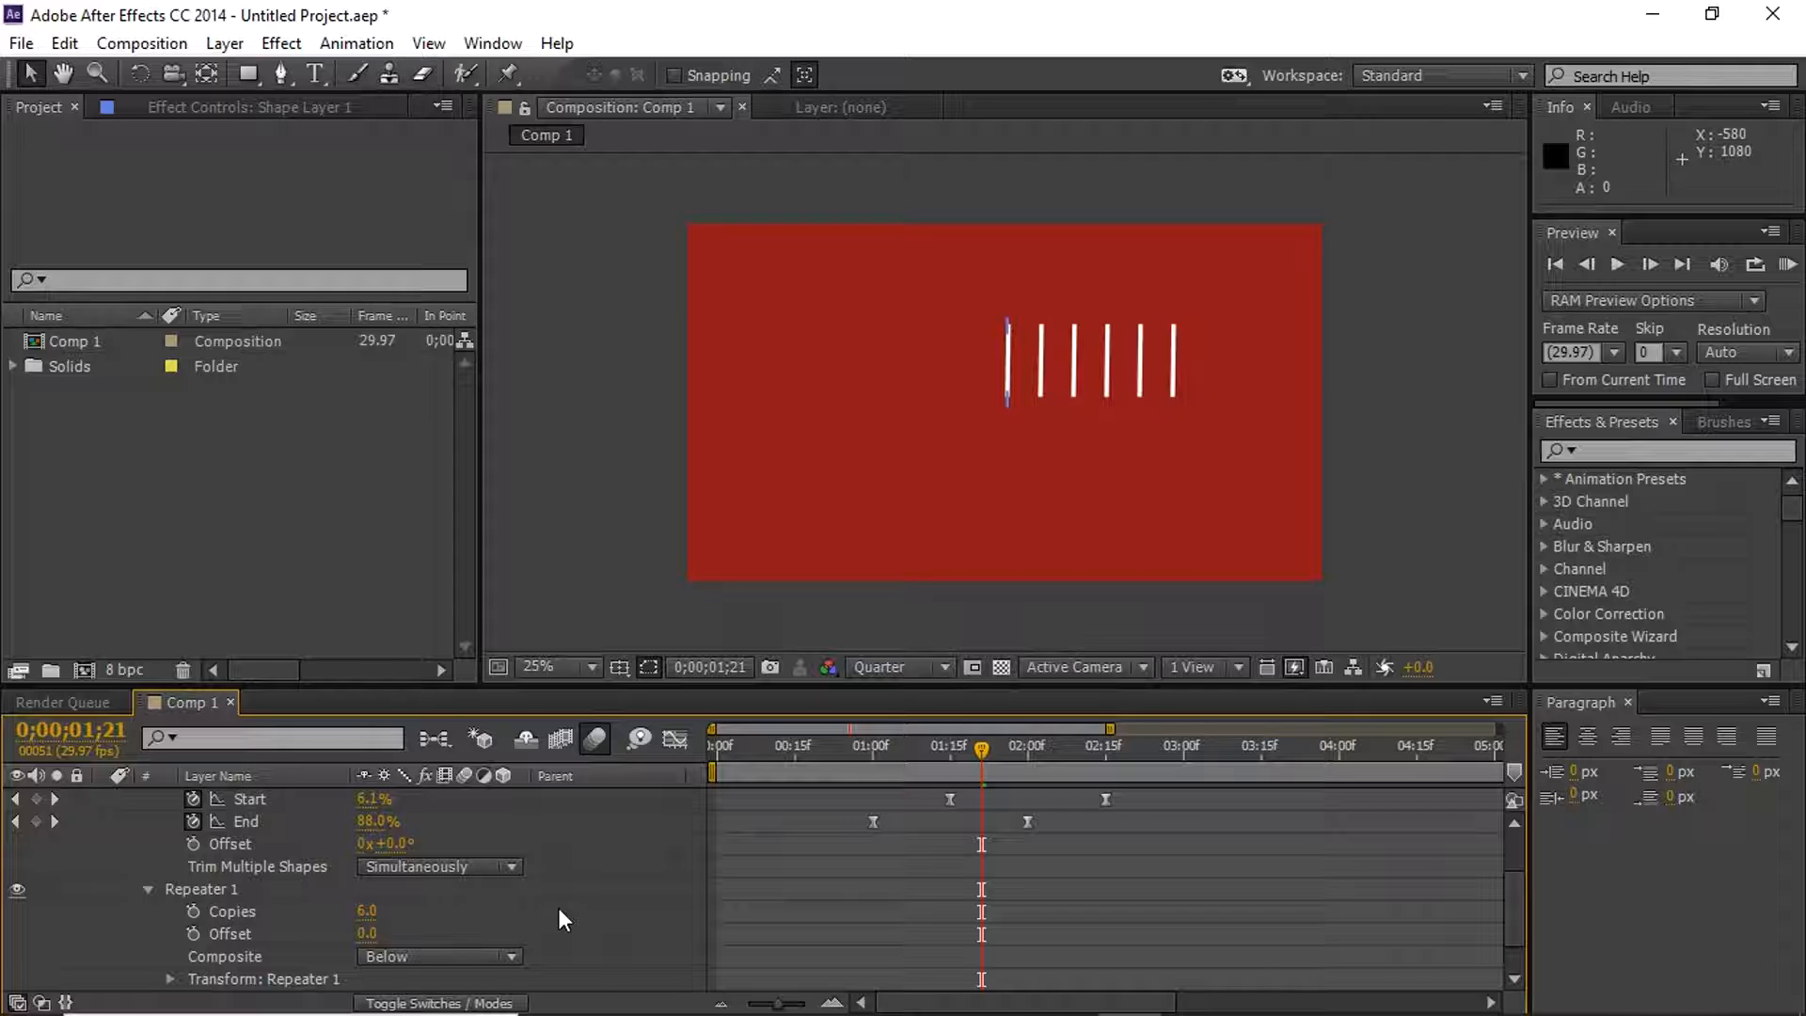
# Set the horizontal Position in the Repeater's transform to 0 so that all copies overlap
pyautogui.click(170, 979)
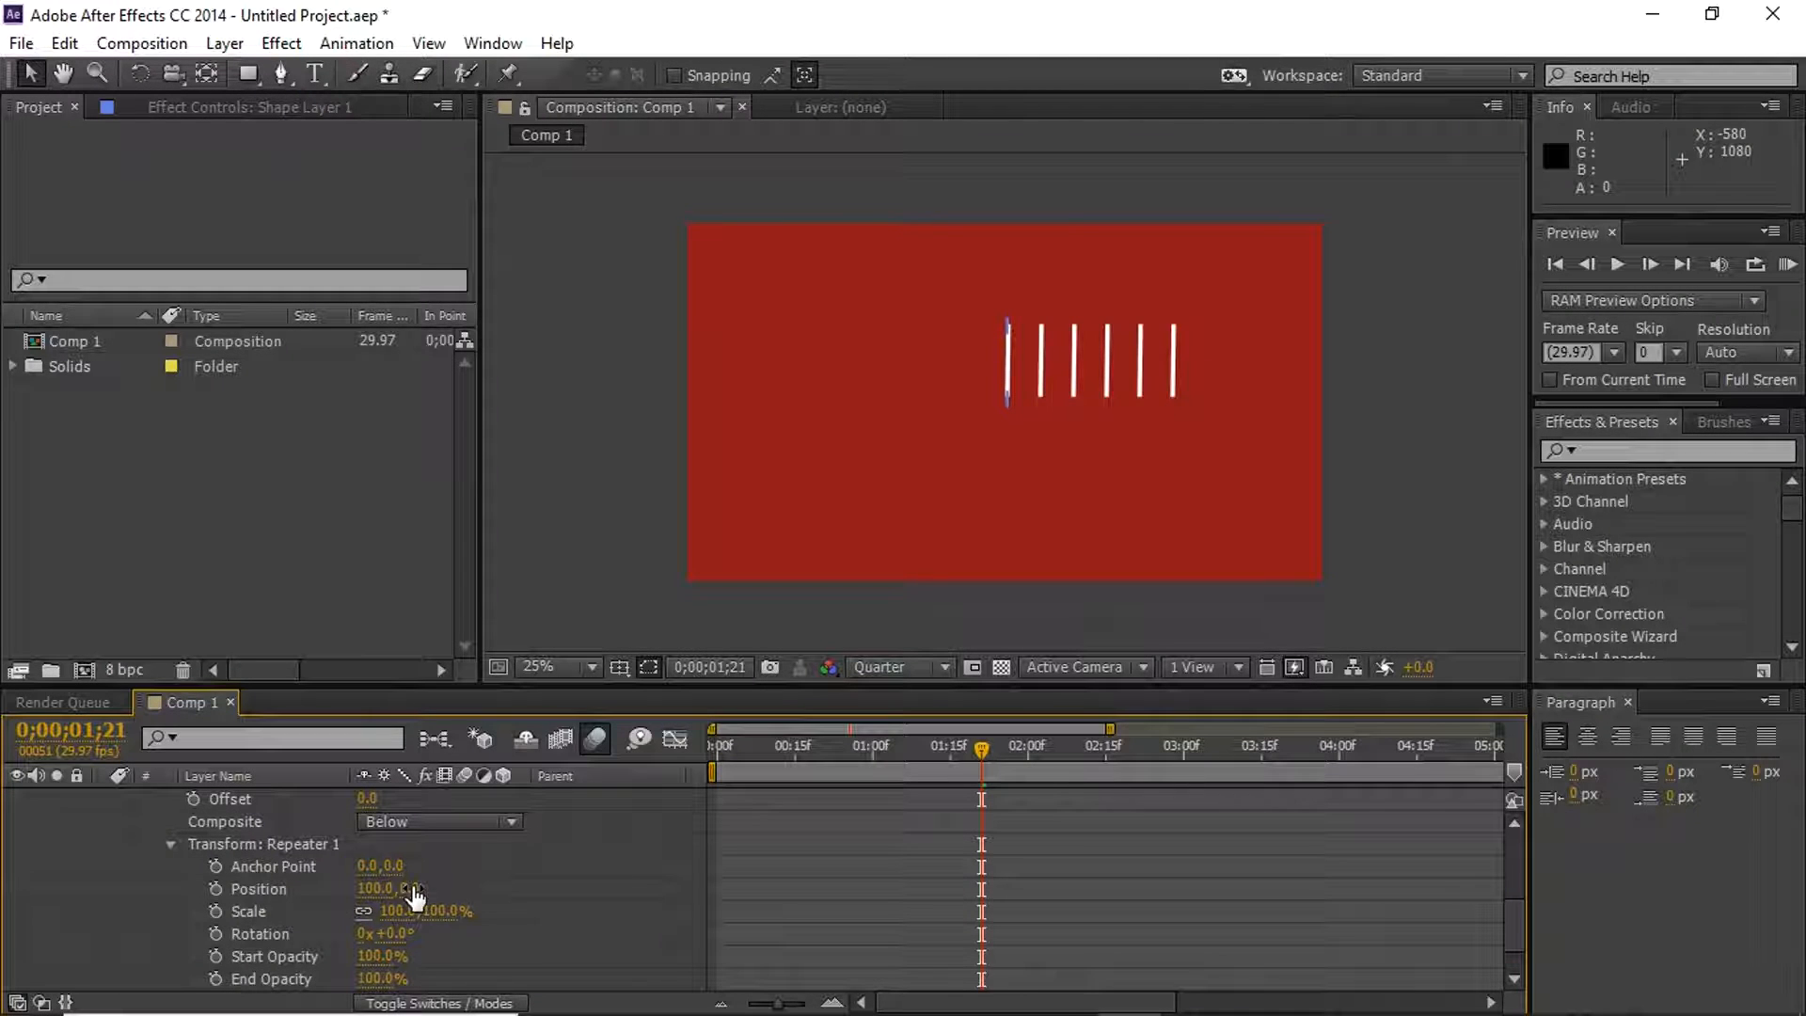
pyautogui.click(368, 890)
pyautogui.write('0')
pyautogui.press('Return')
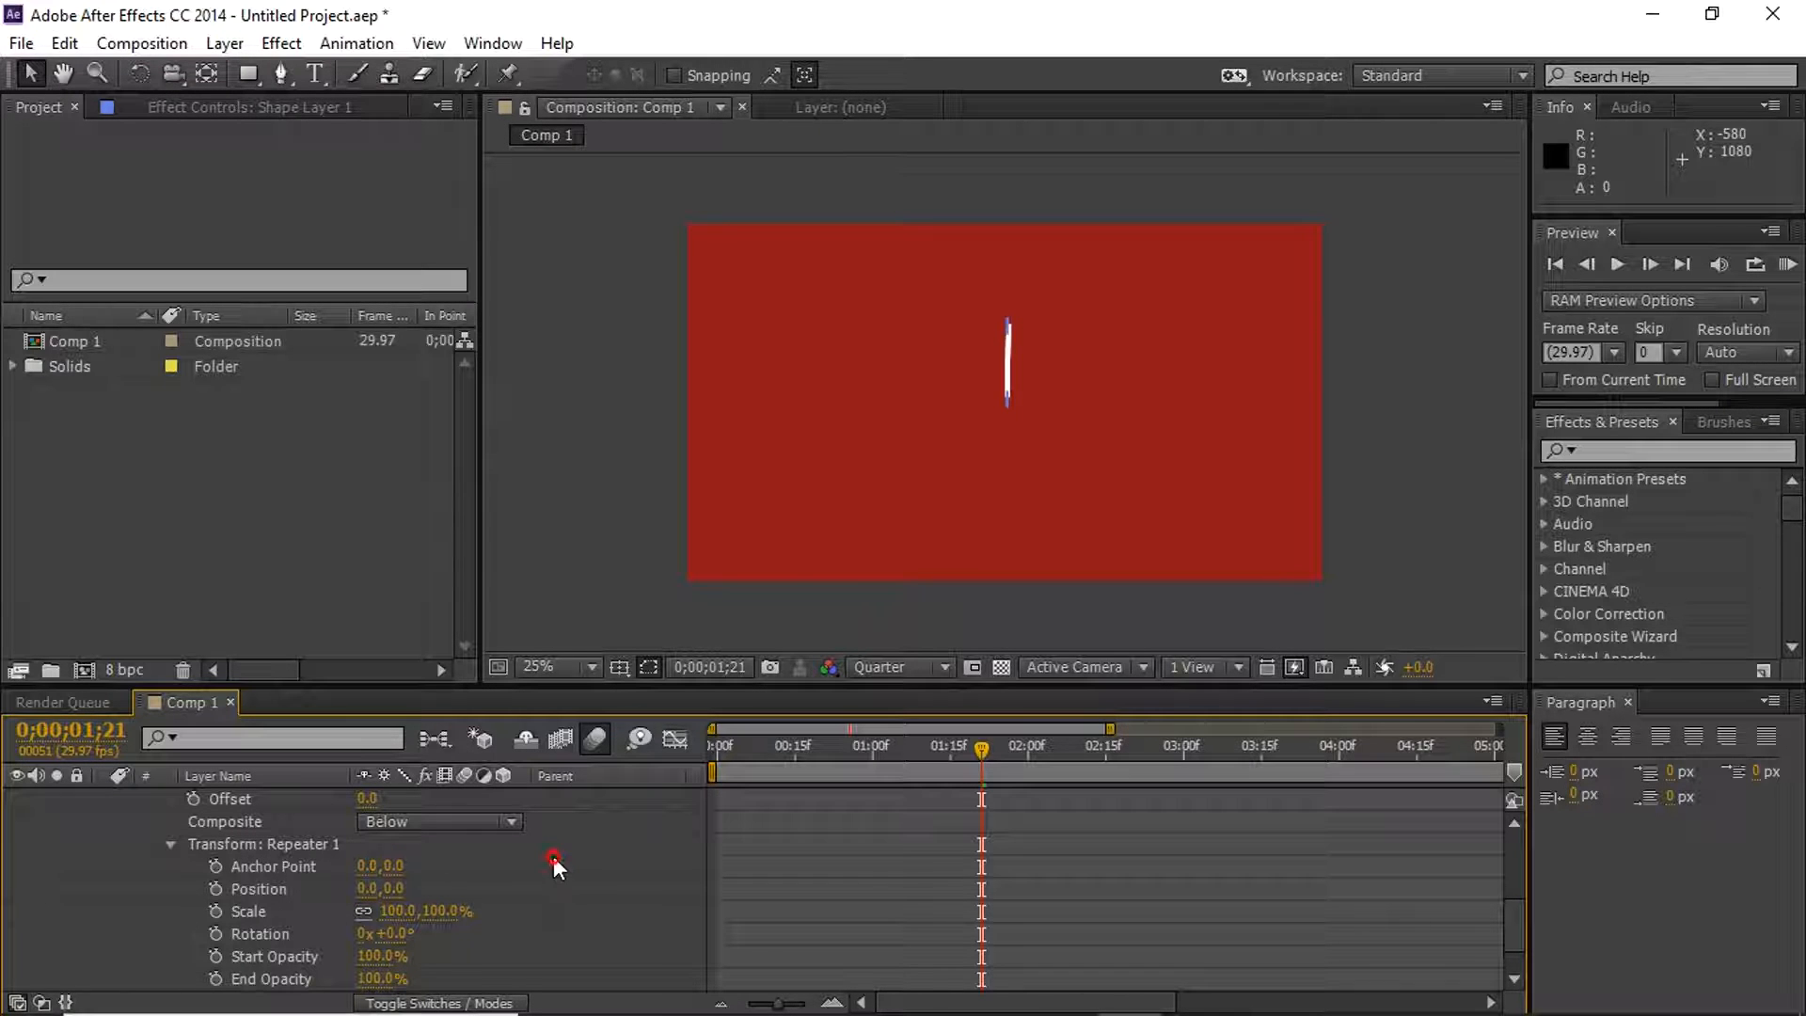
# Select the Repeater's transform and move the shape layer's anchor point onto the lower end of the line with the Pan Behind tool
pyautogui.click(1006, 386)
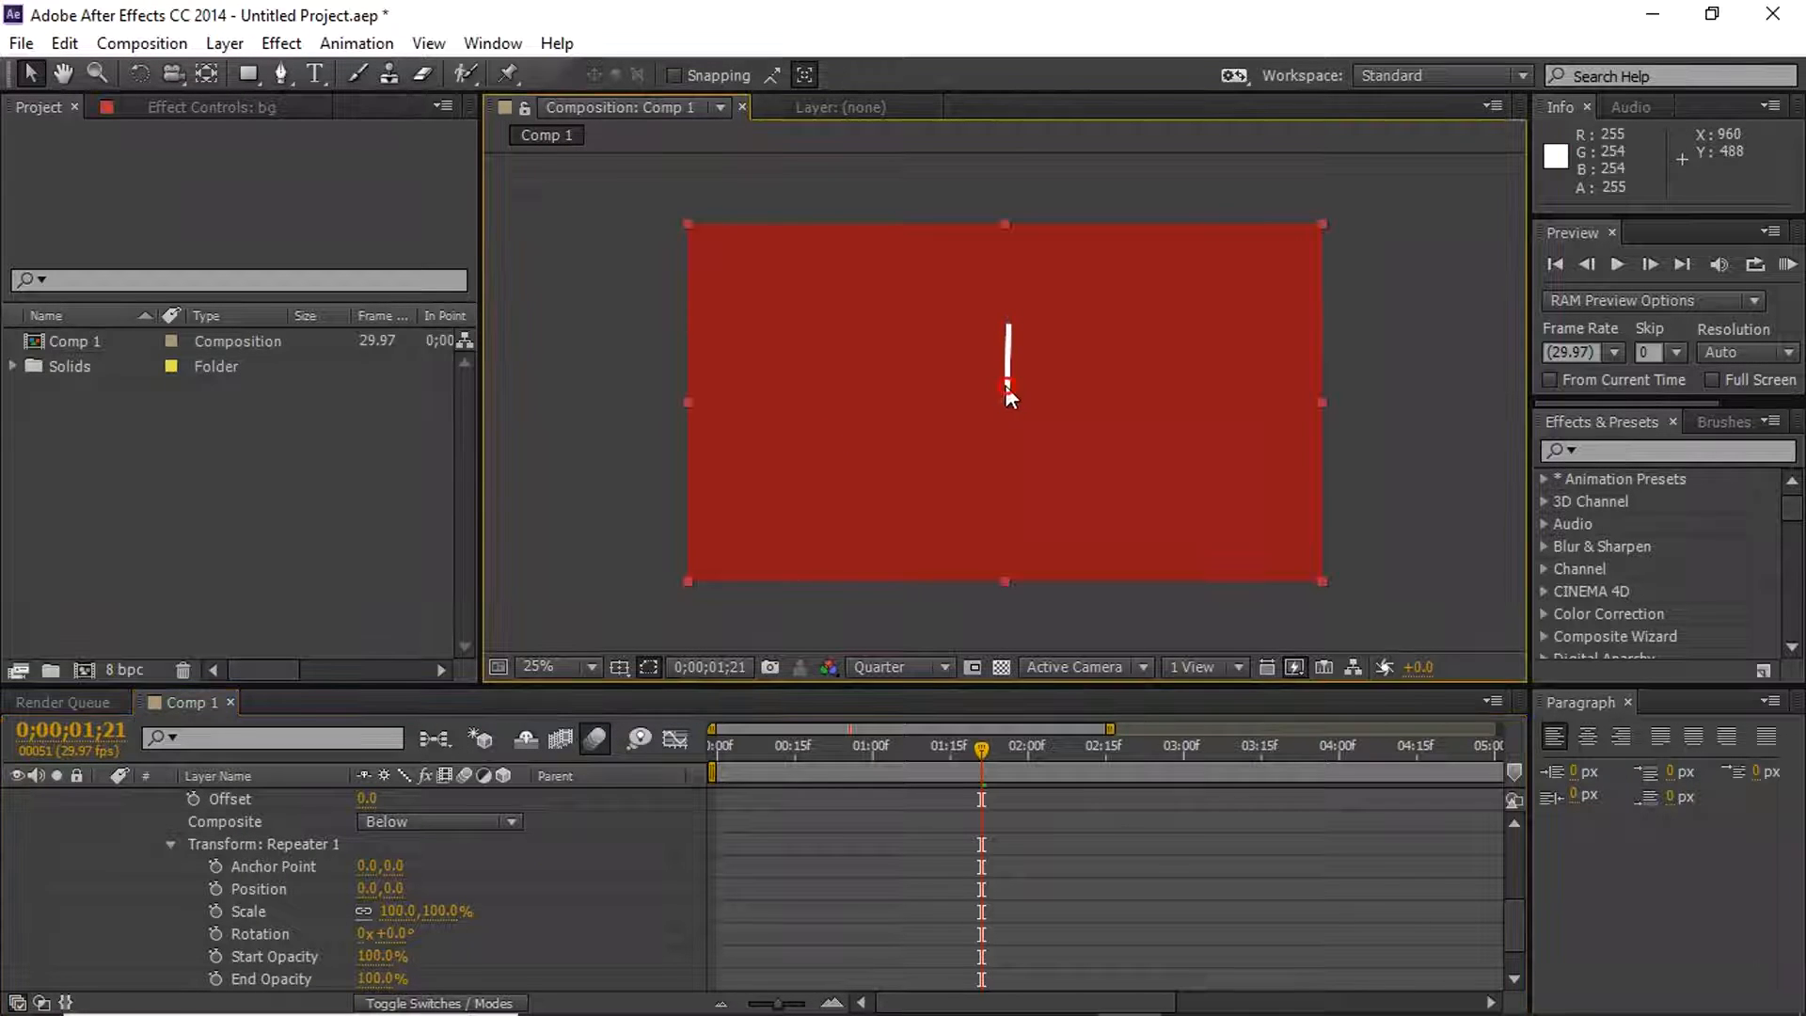
pyautogui.click(292, 841)
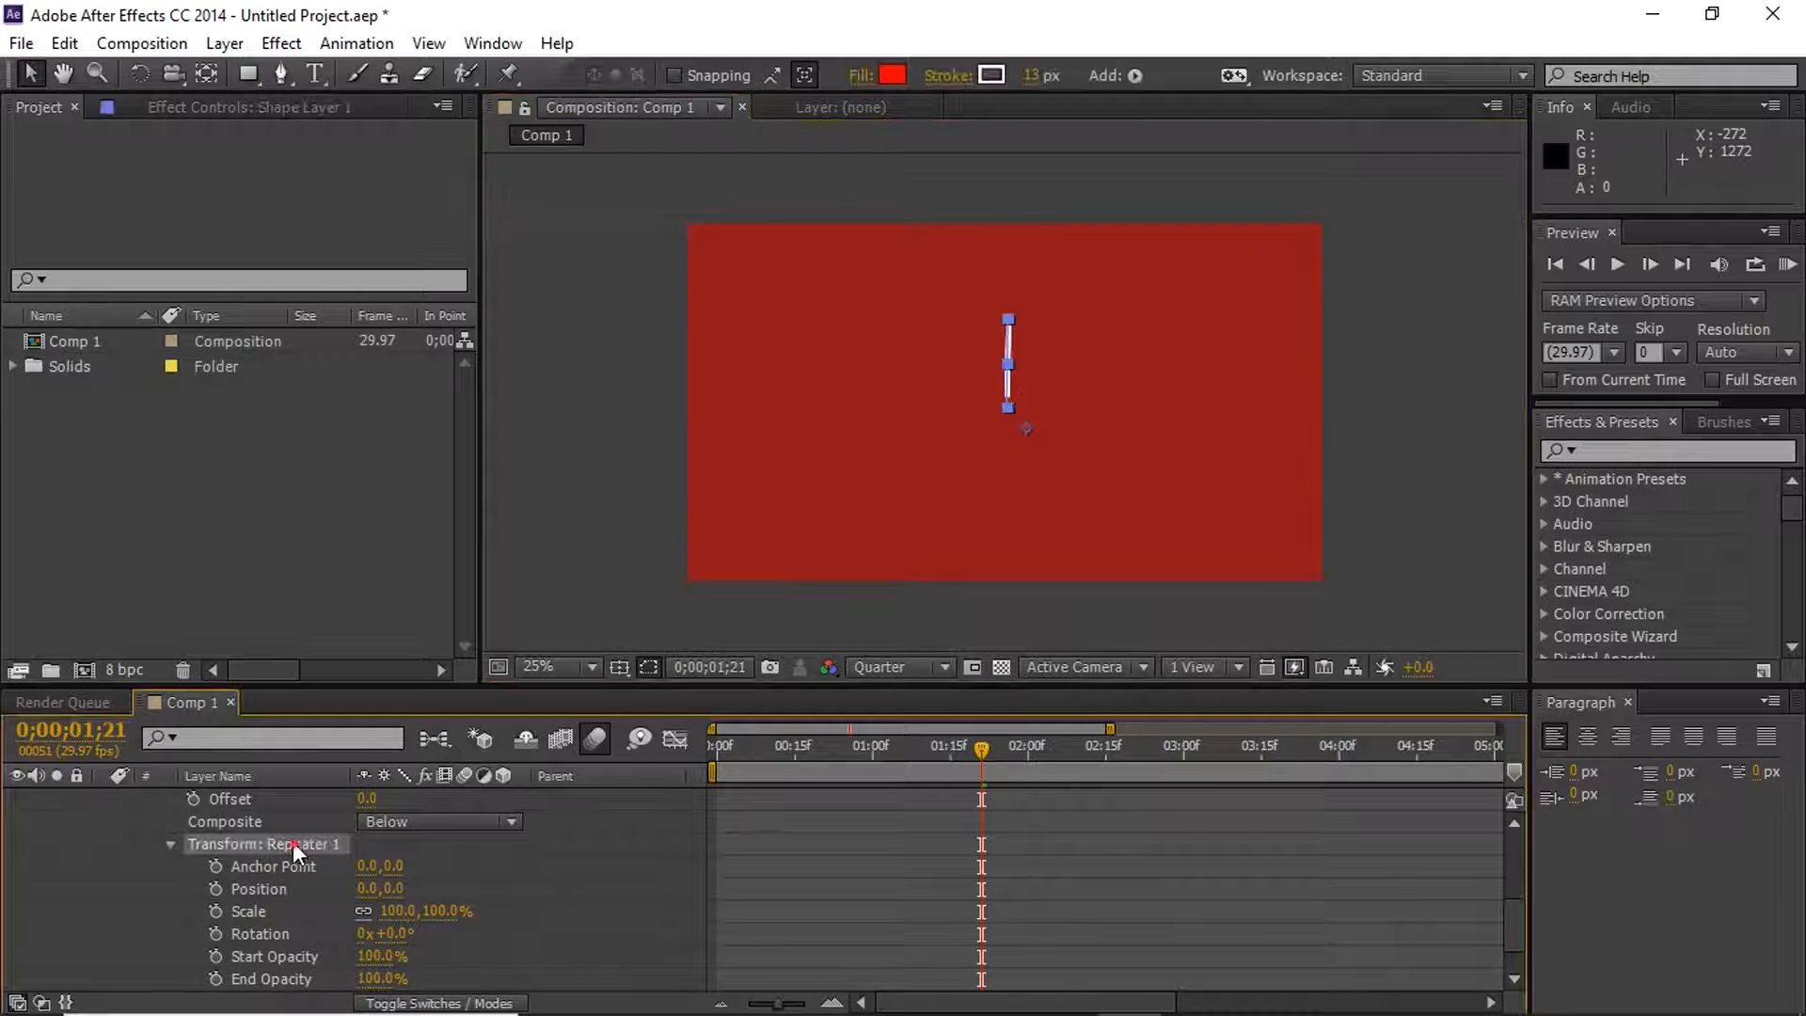
pyautogui.click(201, 75)
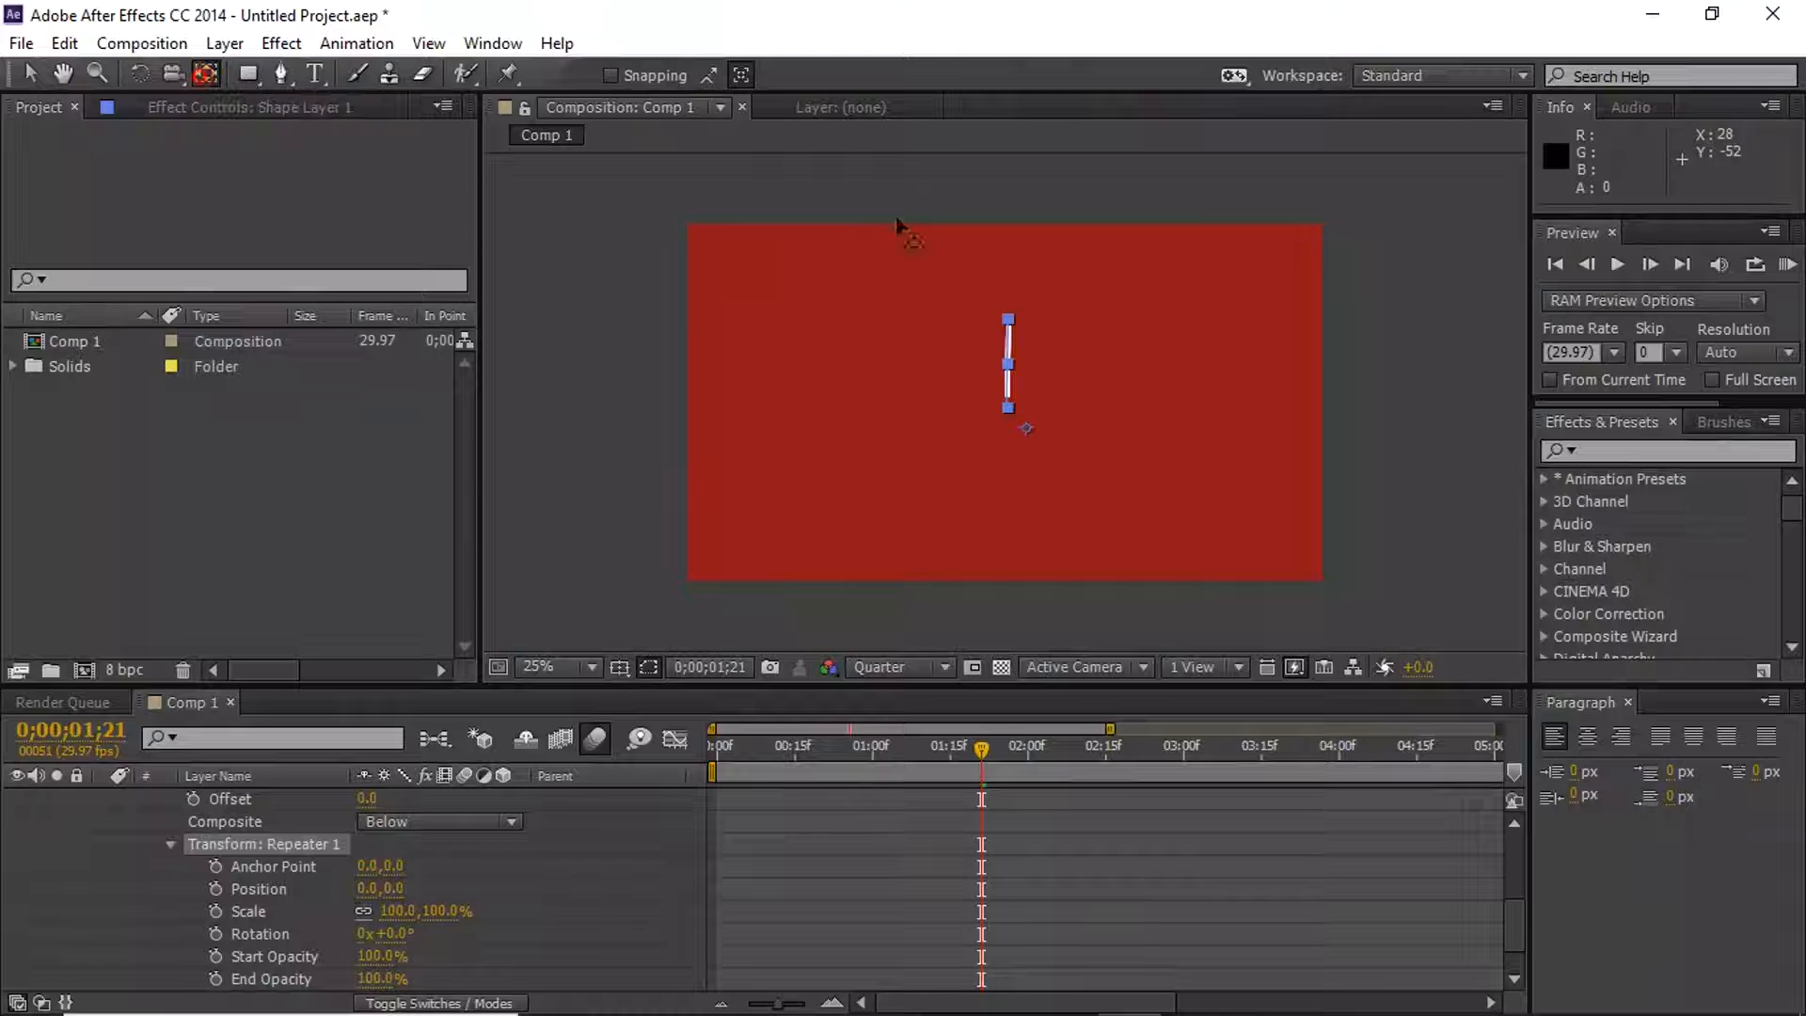
pyautogui.moveTo(1027, 428); pyautogui.dragTo(1007, 393)
pyautogui.moveTo(1246, 999)
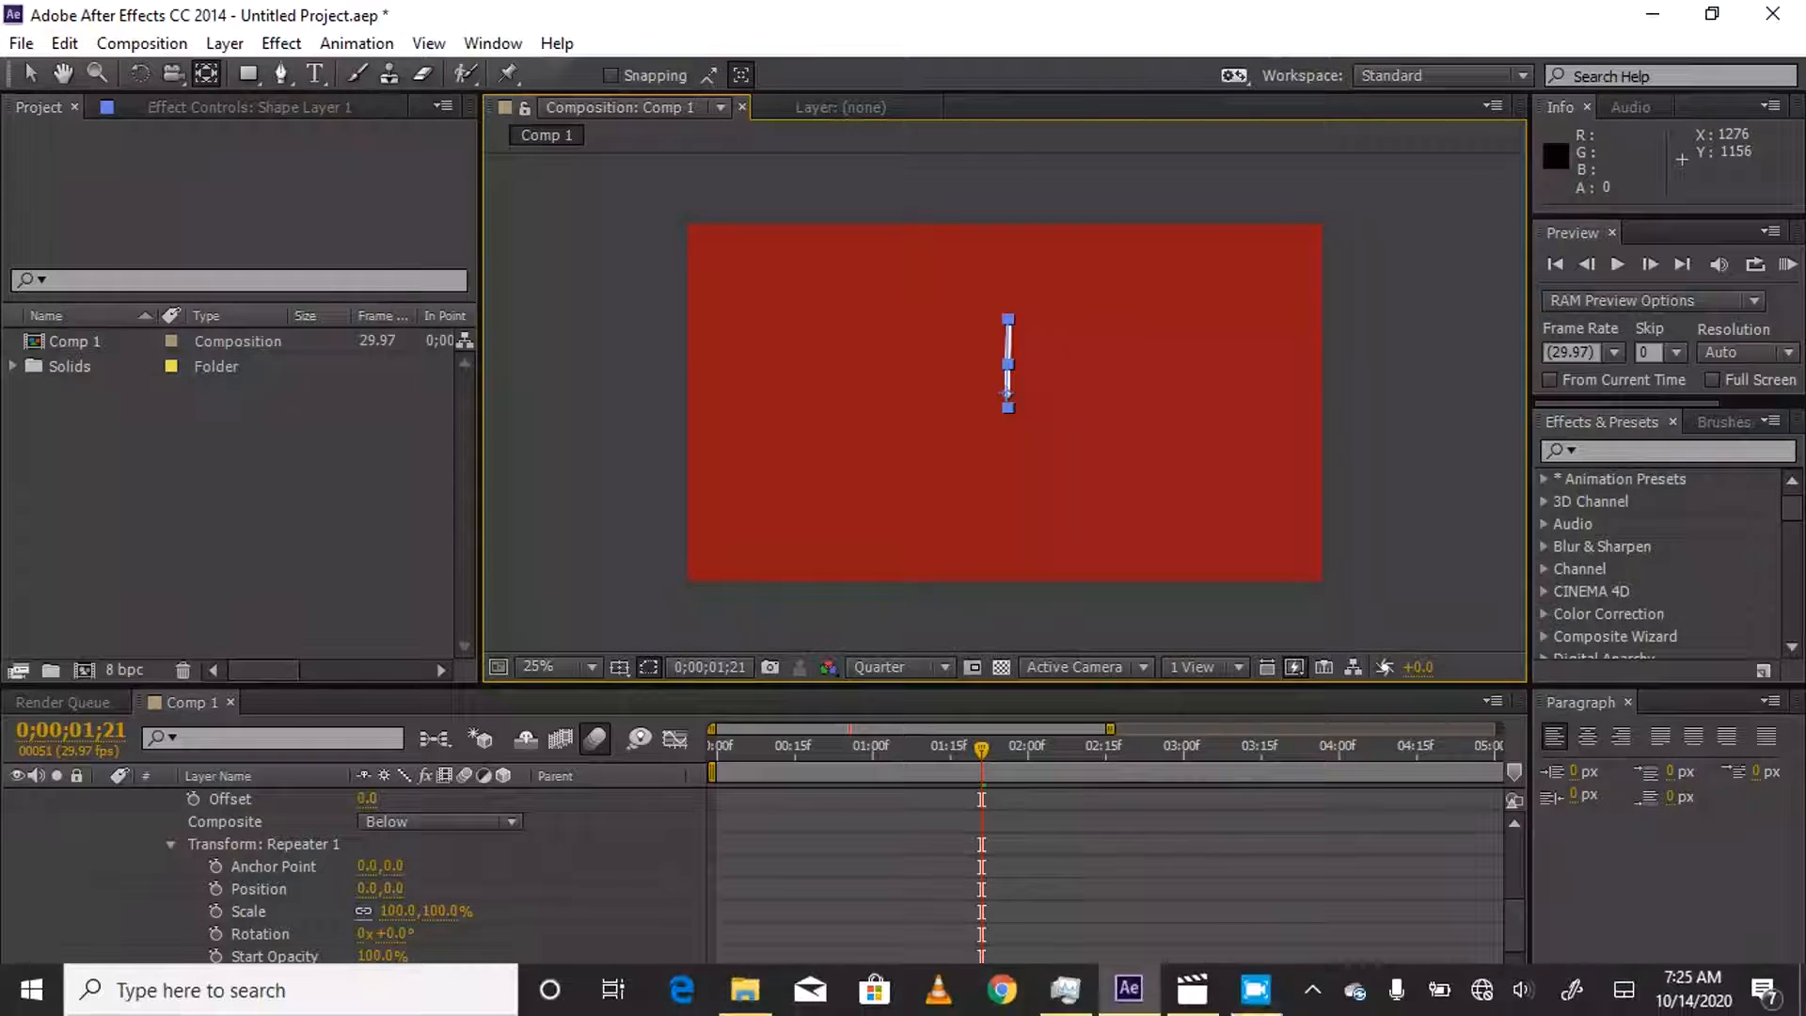
pyautogui.click(1253, 993)
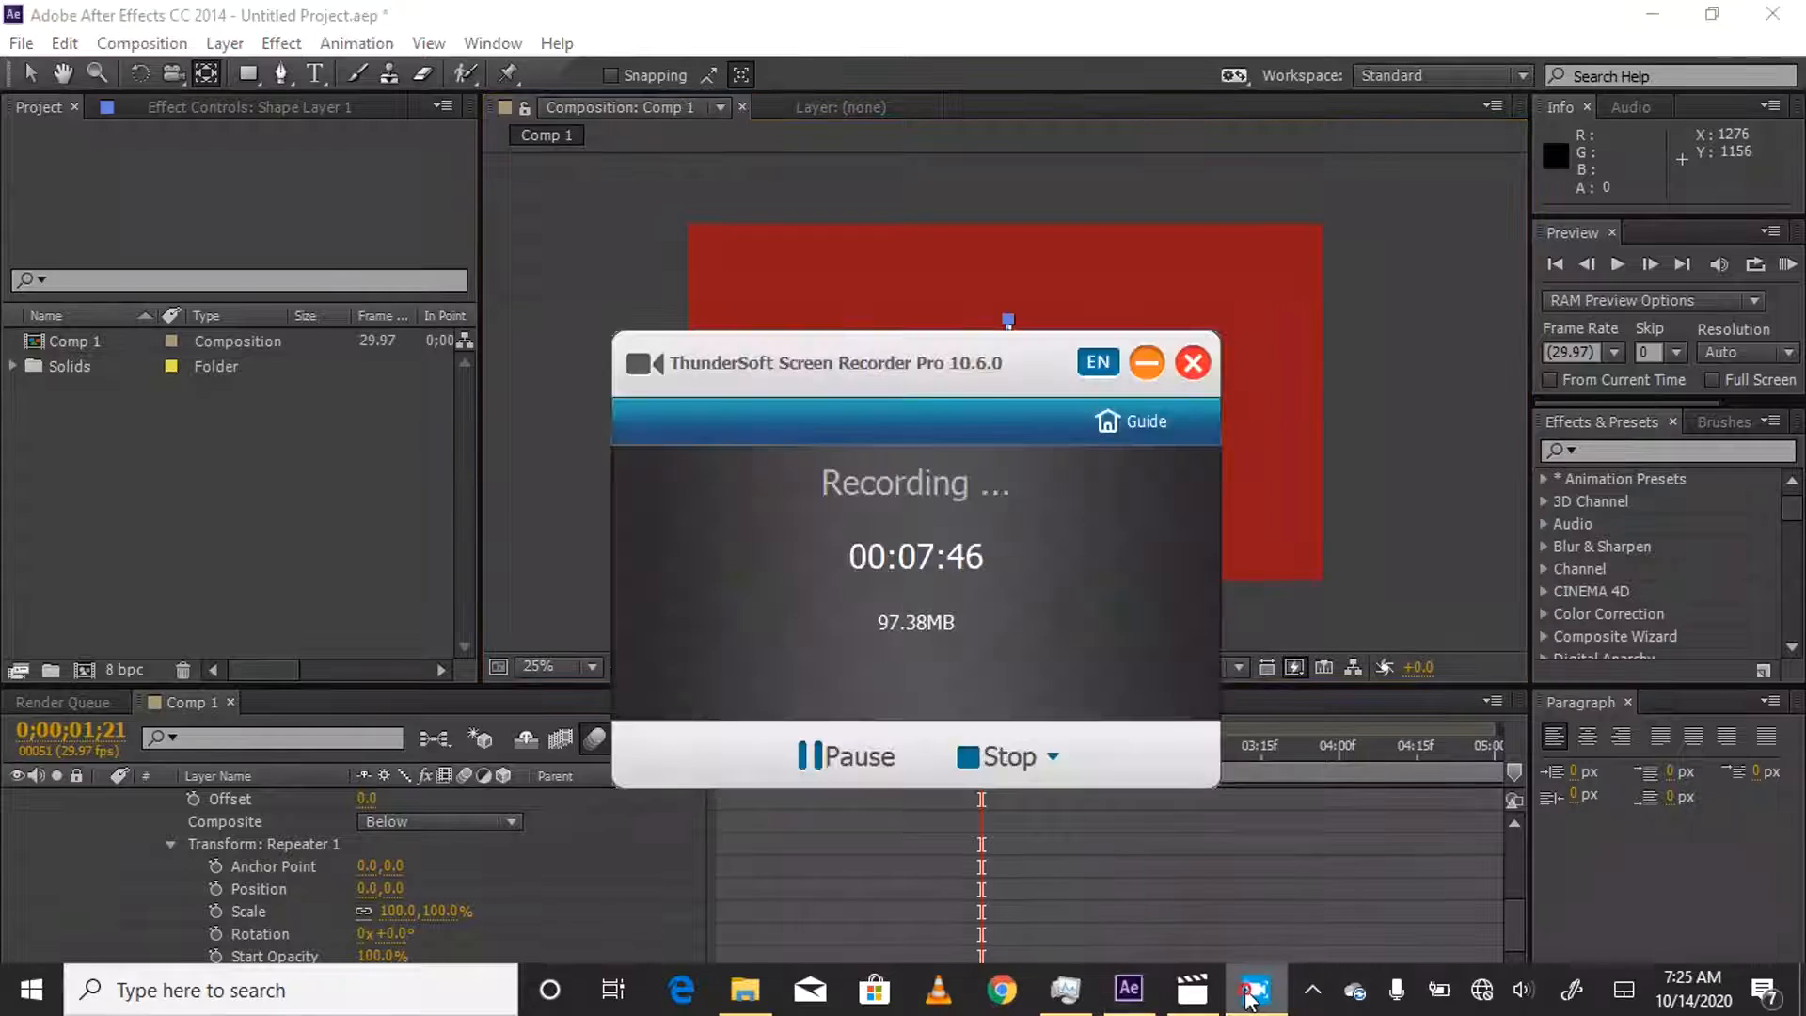
pyautogui.click(811, 758)
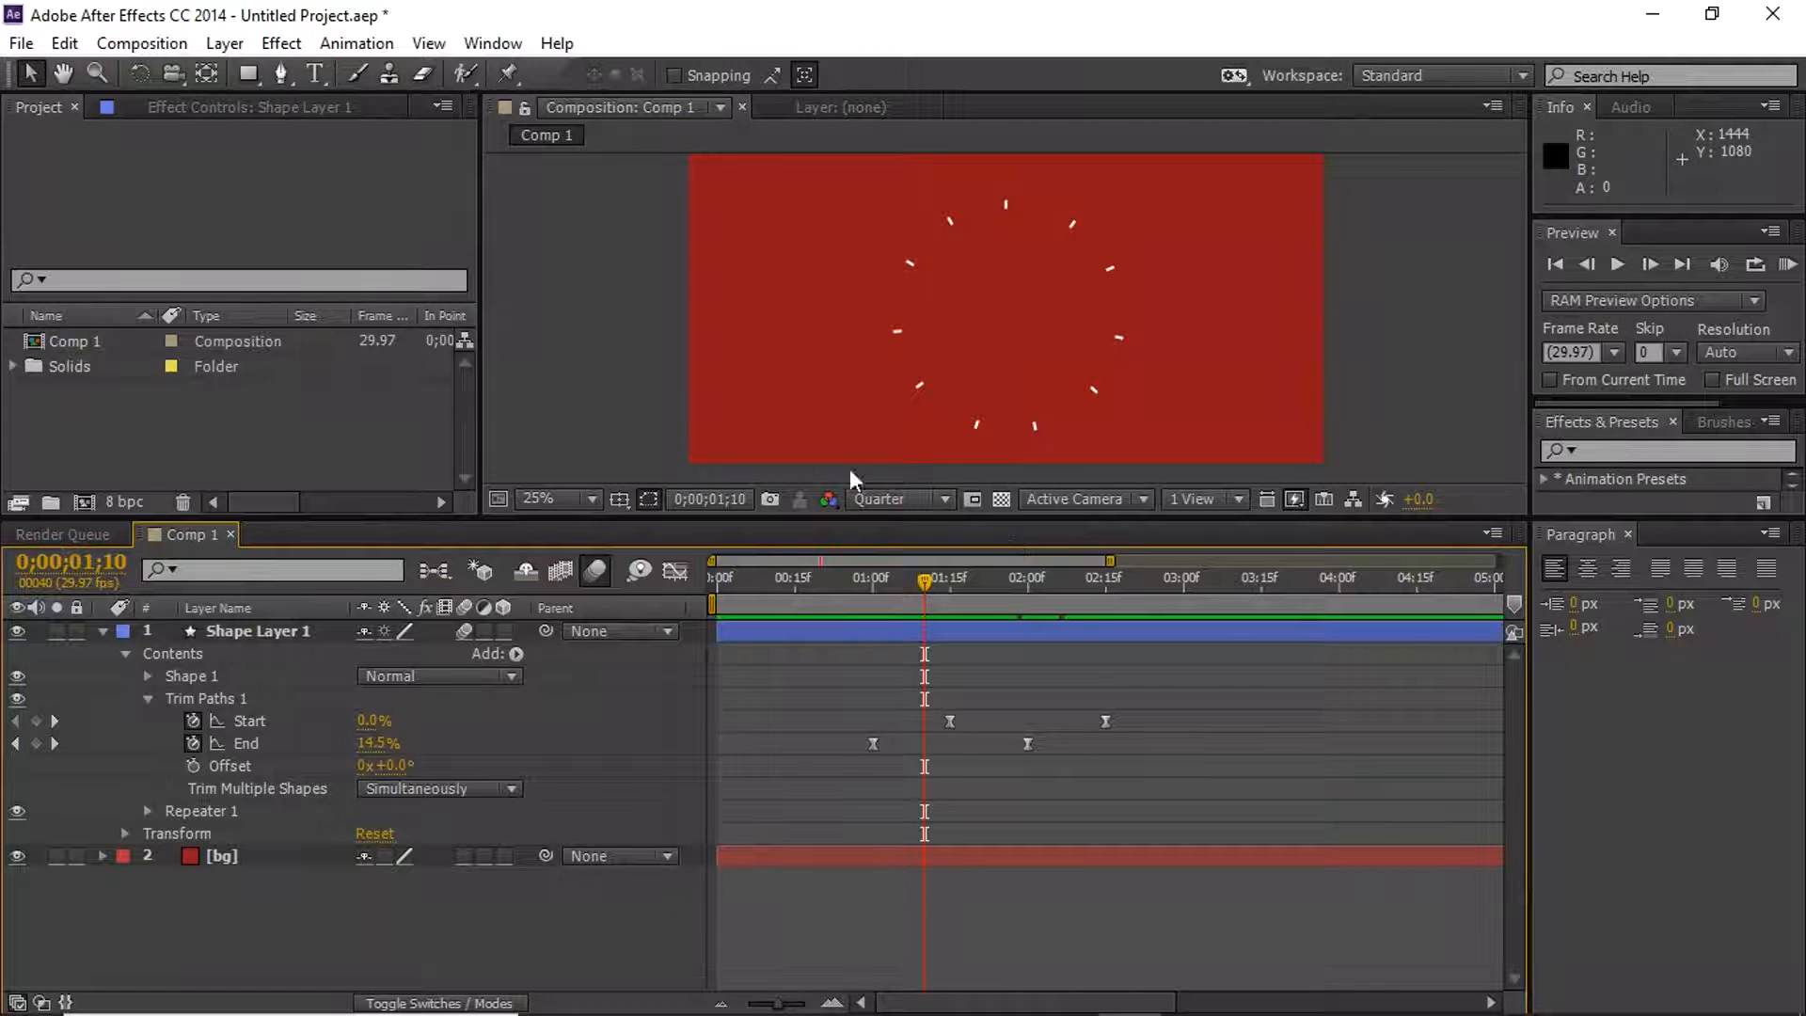
# Try 28 copies in the Repeater, set Copies back to 11, and view the ring of lines at 0;00;01;17
pyautogui.moveTo(931, 581)
pyautogui.mouseDown()
pyautogui.moveTo(856, 606)
pyautogui.moveTo(1059, 593)
pyautogui.moveTo(928, 600)
pyautogui.mouseUp()
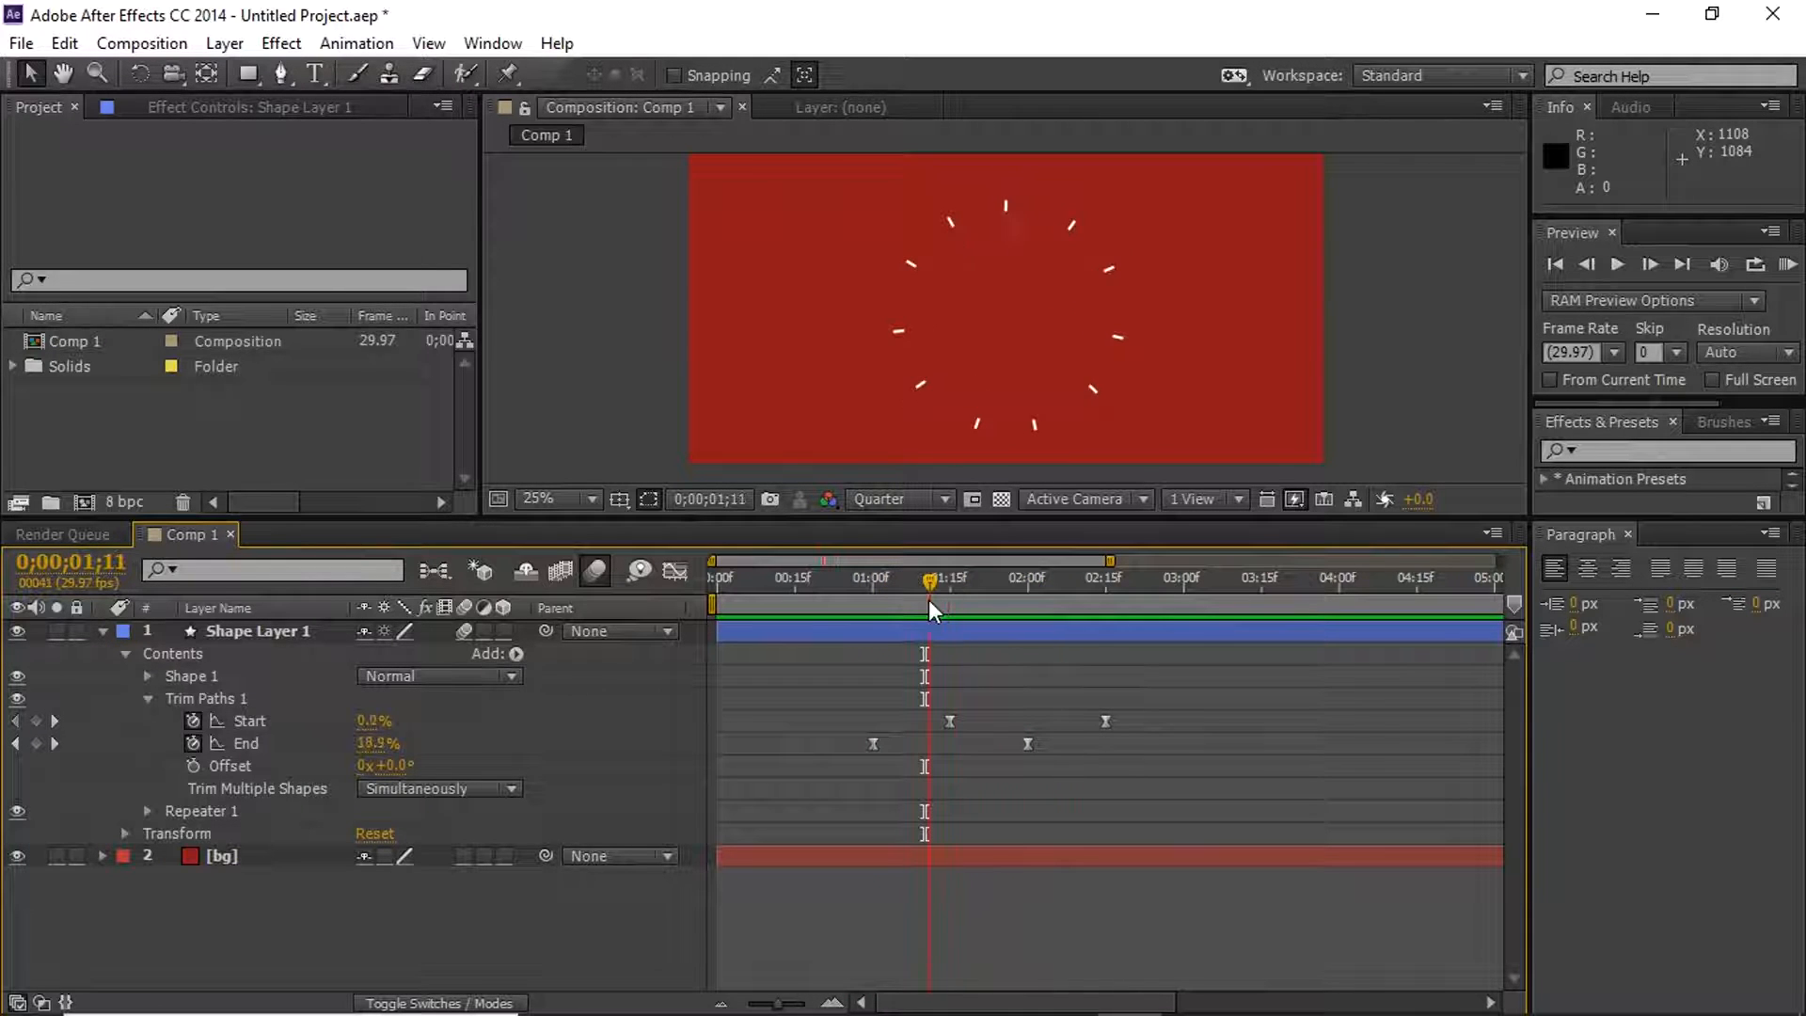
pyautogui.click(147, 811)
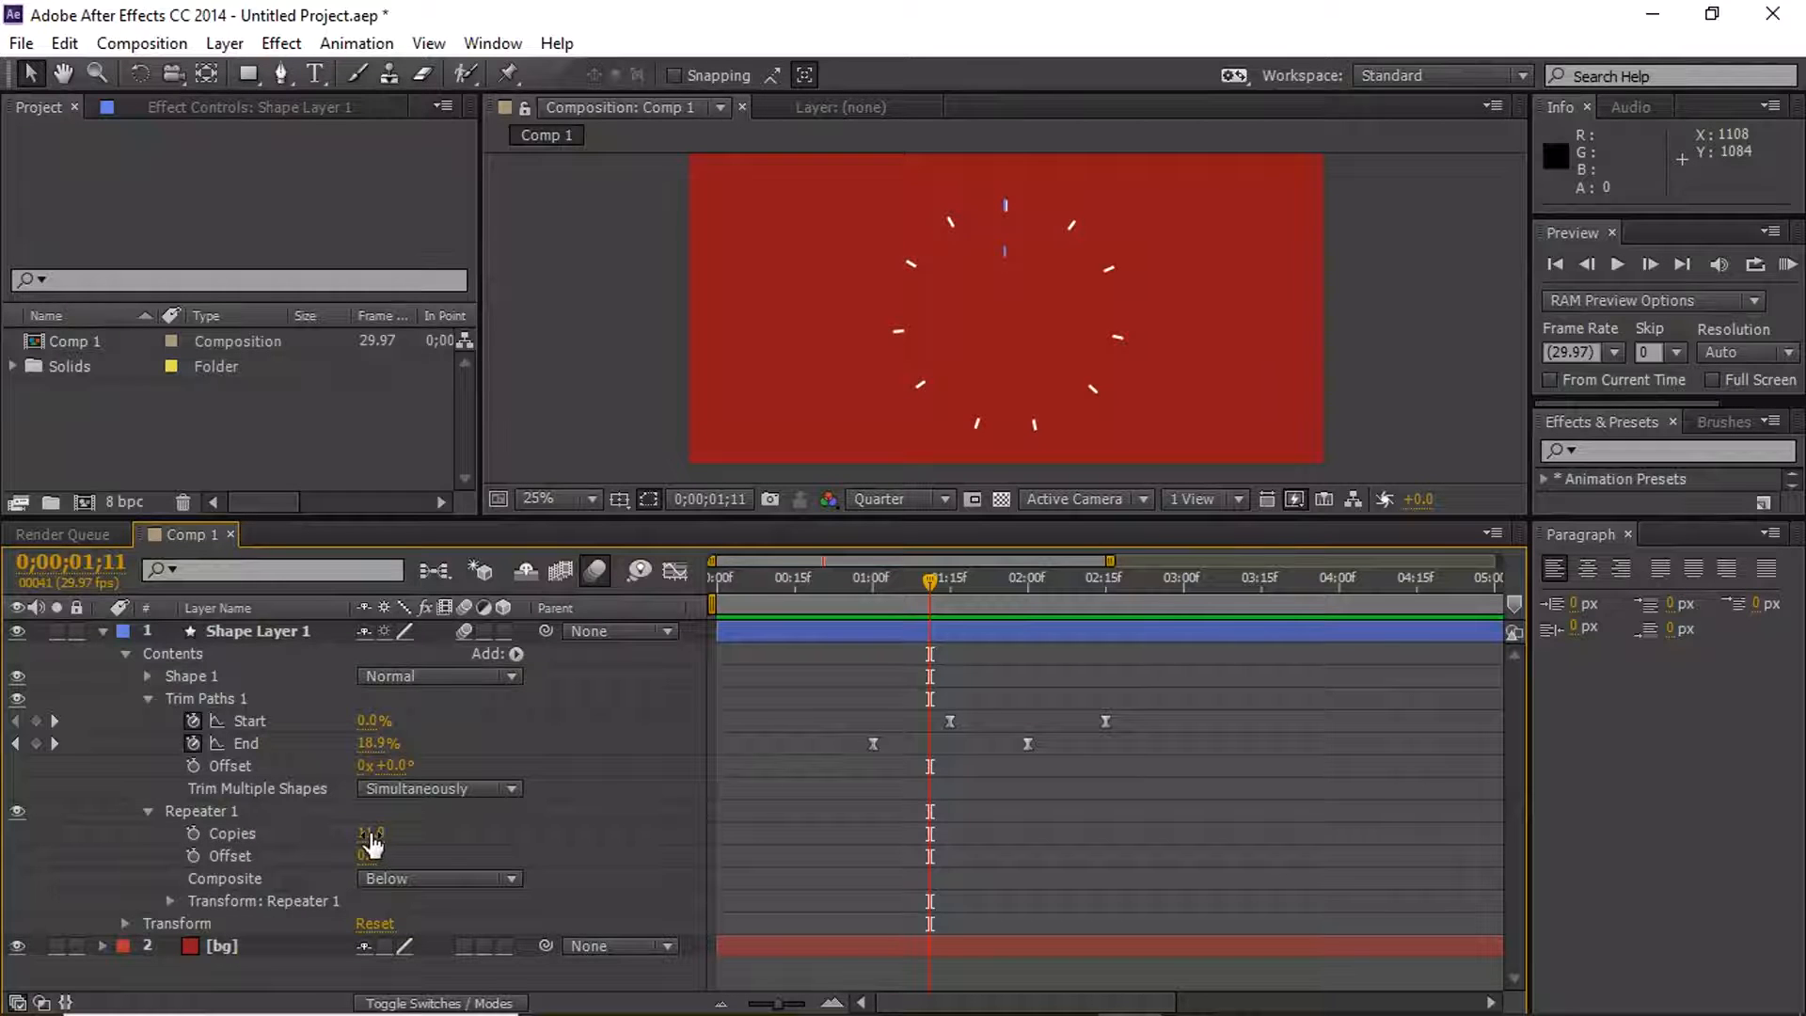
pyautogui.moveTo(367, 840); pyautogui.dragTo(387, 831)
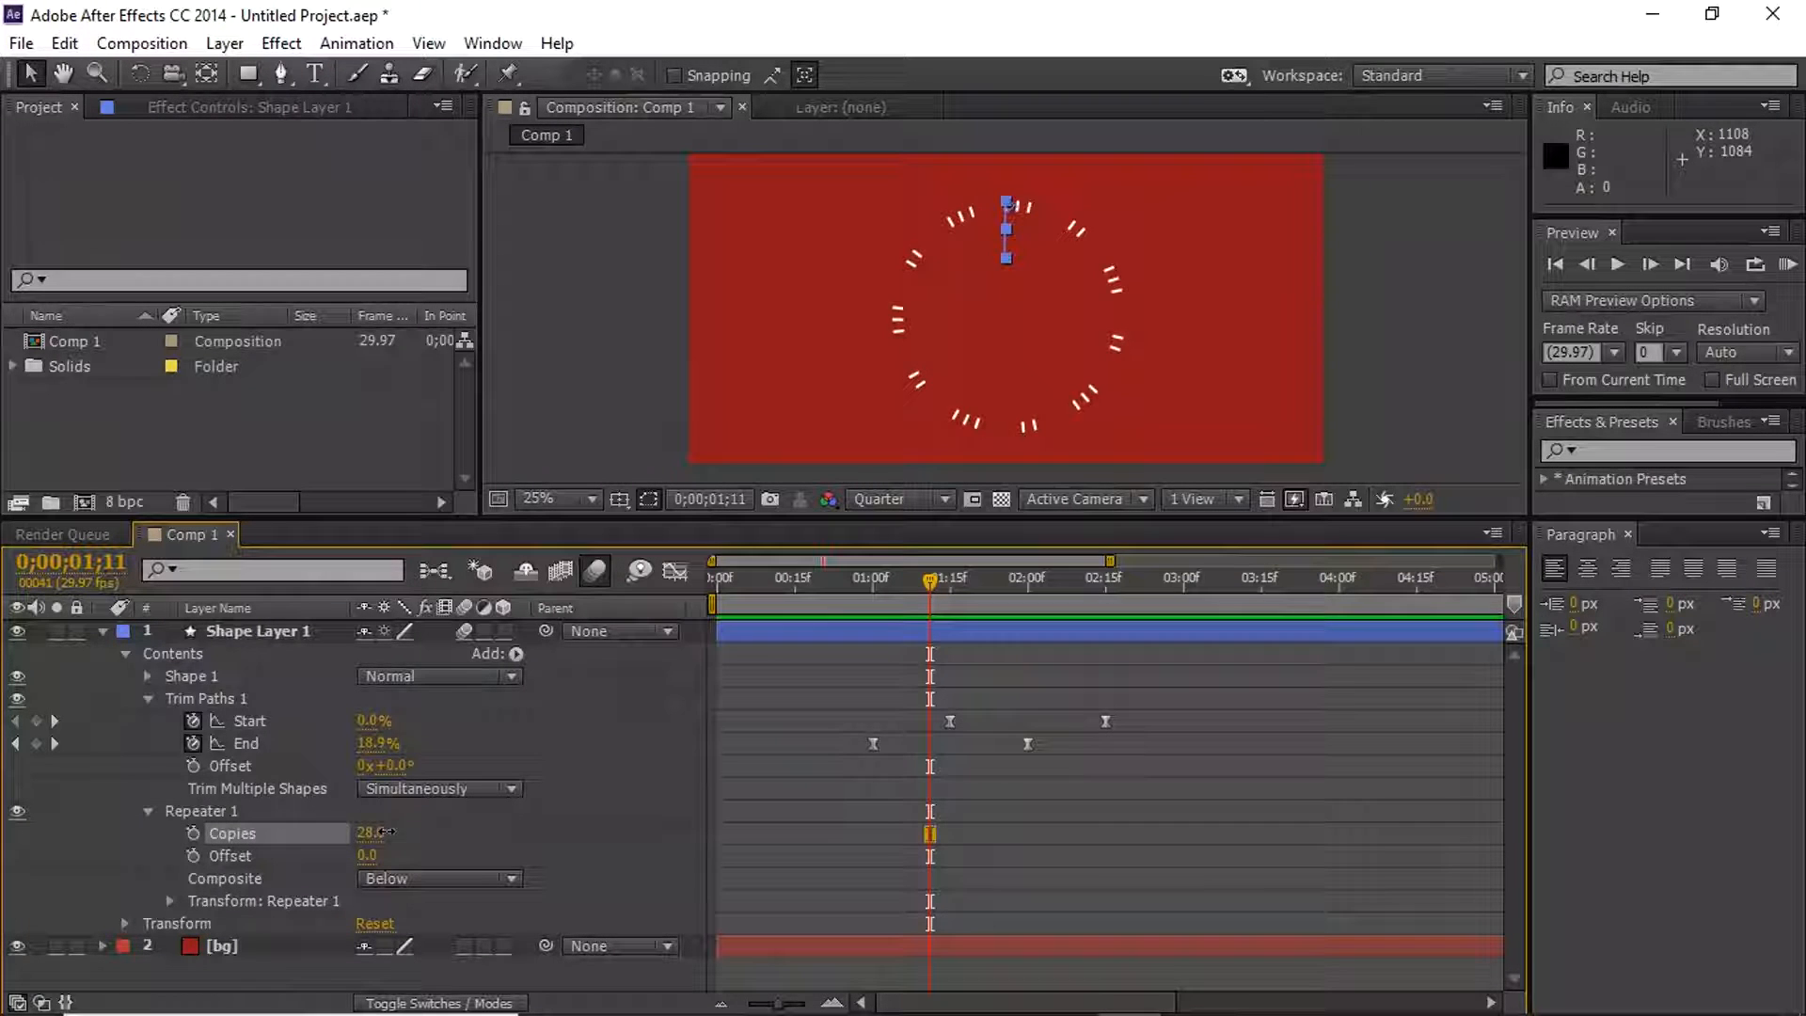
pyautogui.click(367, 834)
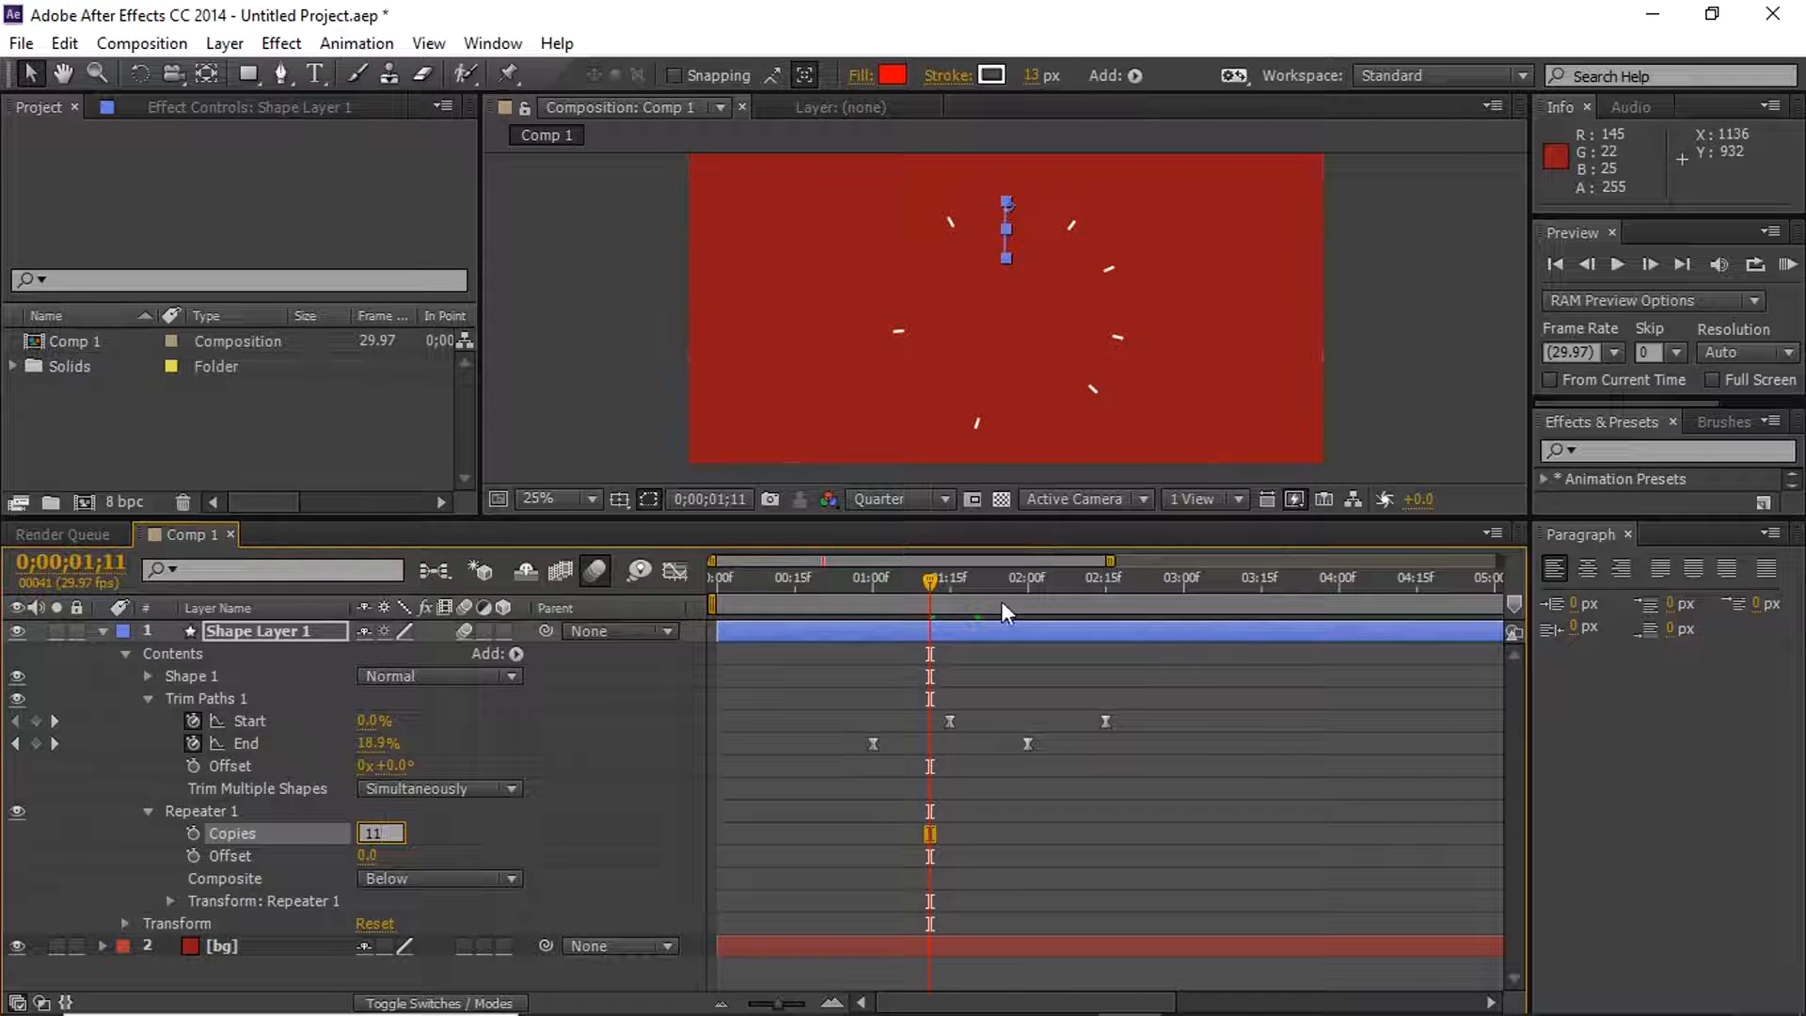
pyautogui.moveTo(931, 576); pyautogui.dragTo(964, 576)
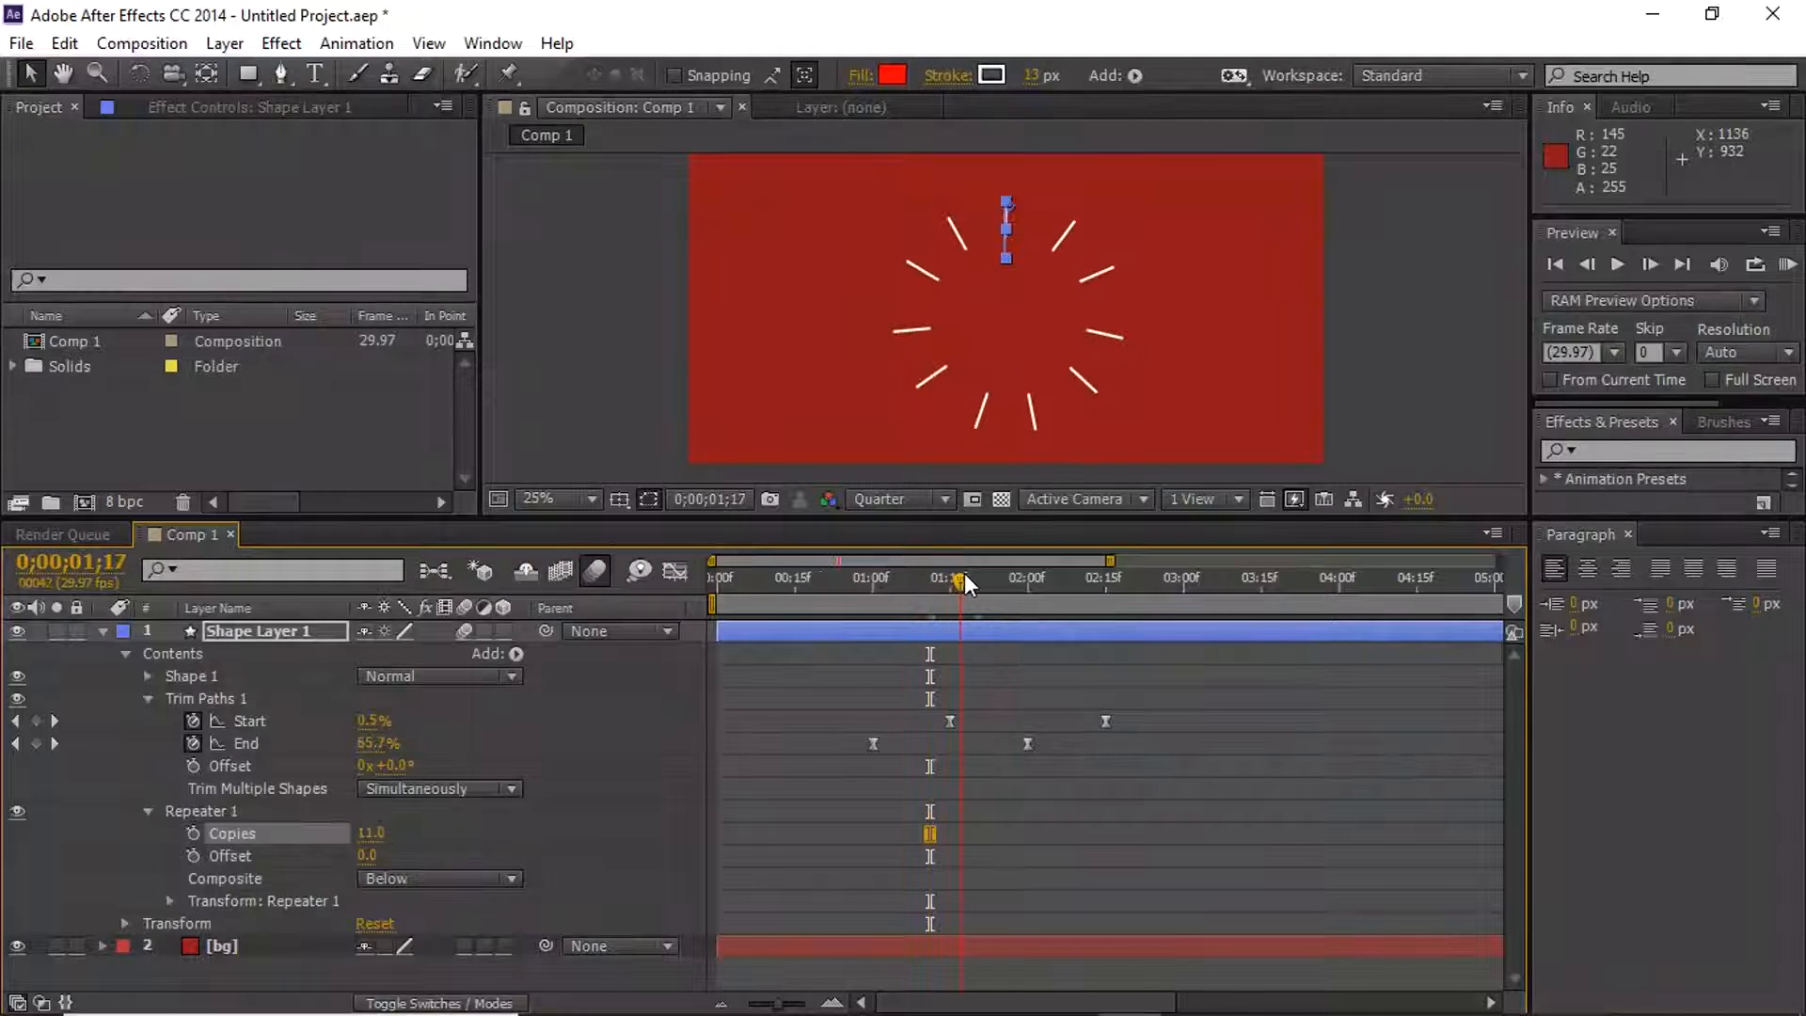
# Try a vertical Anchor Point value of 270 in the Repeater's transform, then return it to 222
pyautogui.click(169, 900)
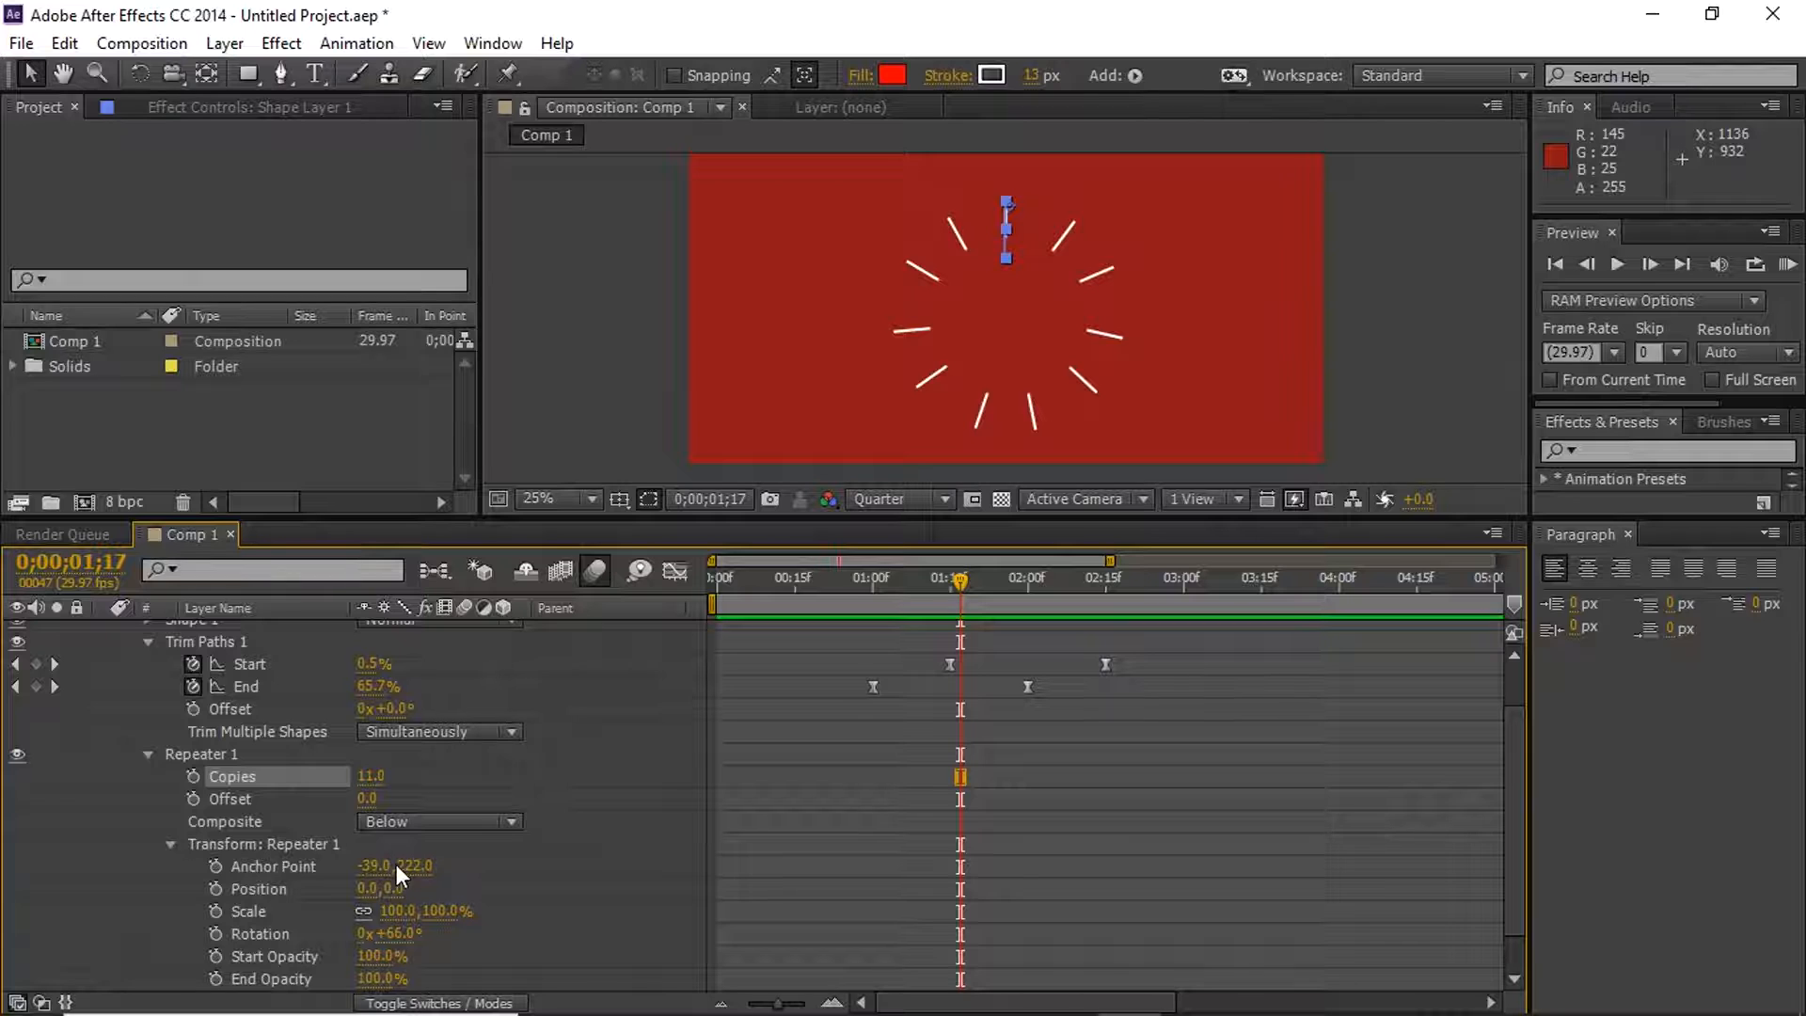
pyautogui.moveTo(403, 866); pyautogui.dragTo(467, 872)
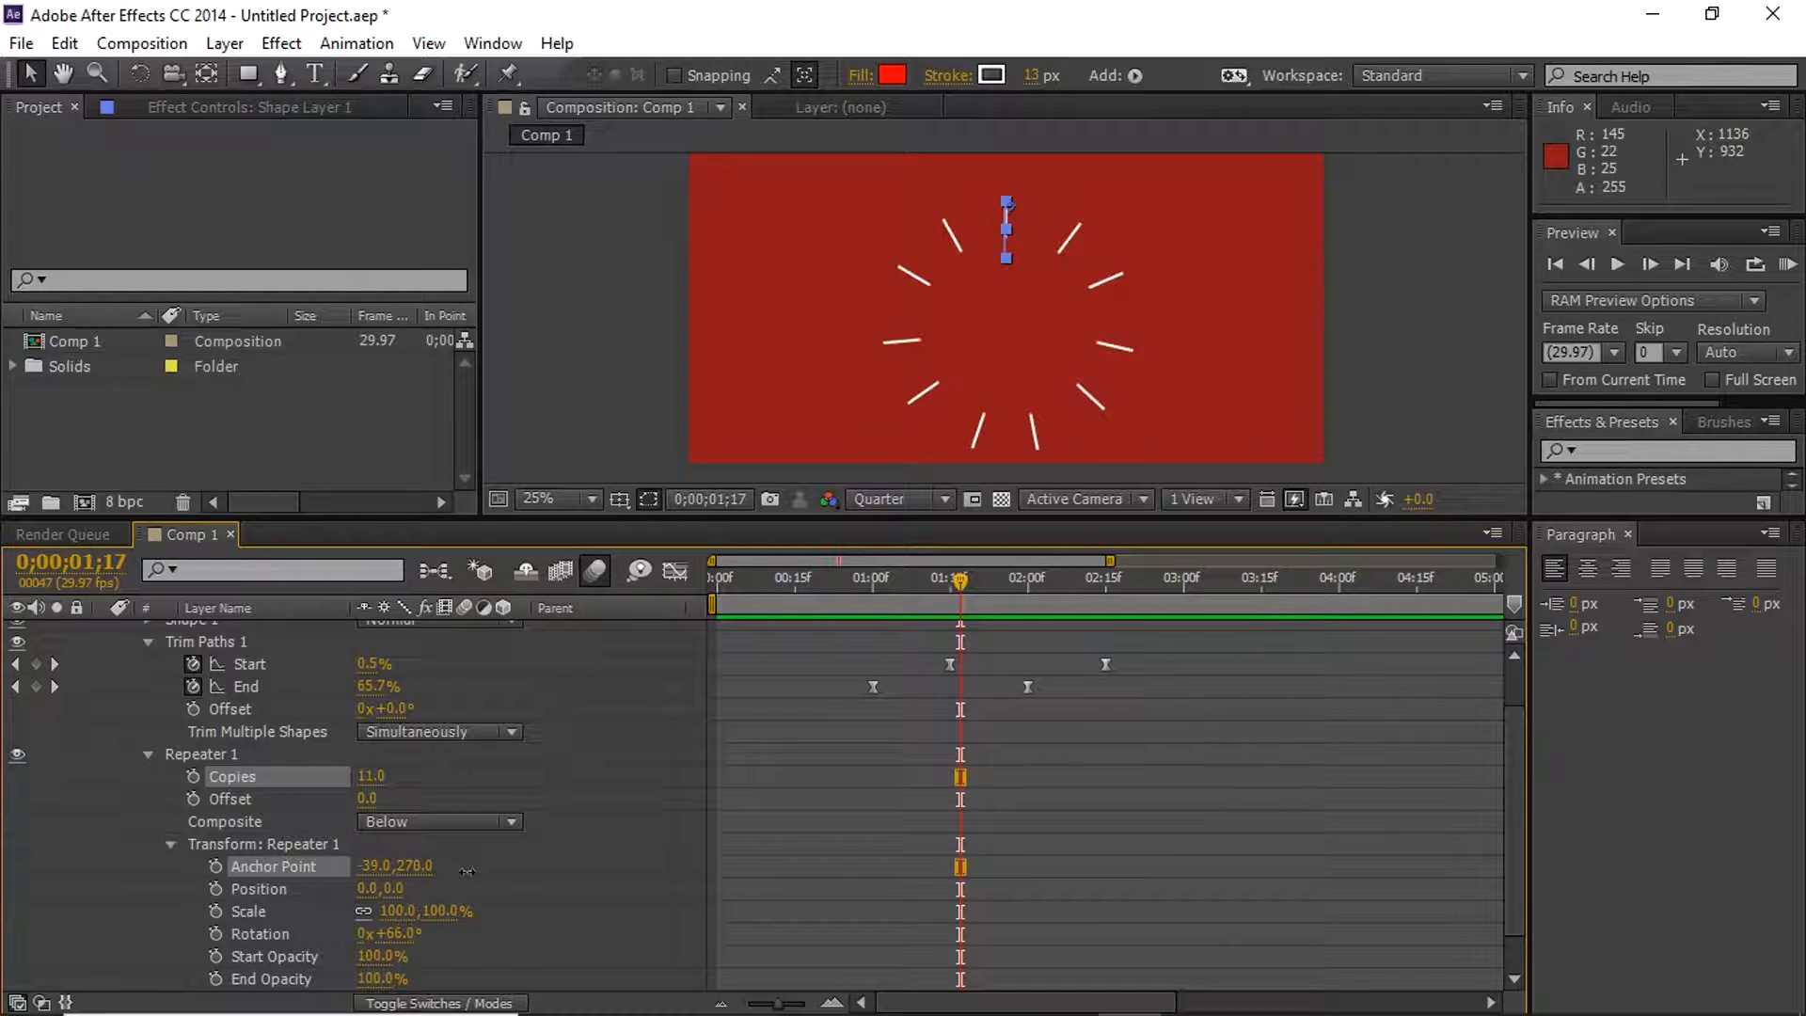
pyautogui.click(414, 867)
pyautogui.write('22')
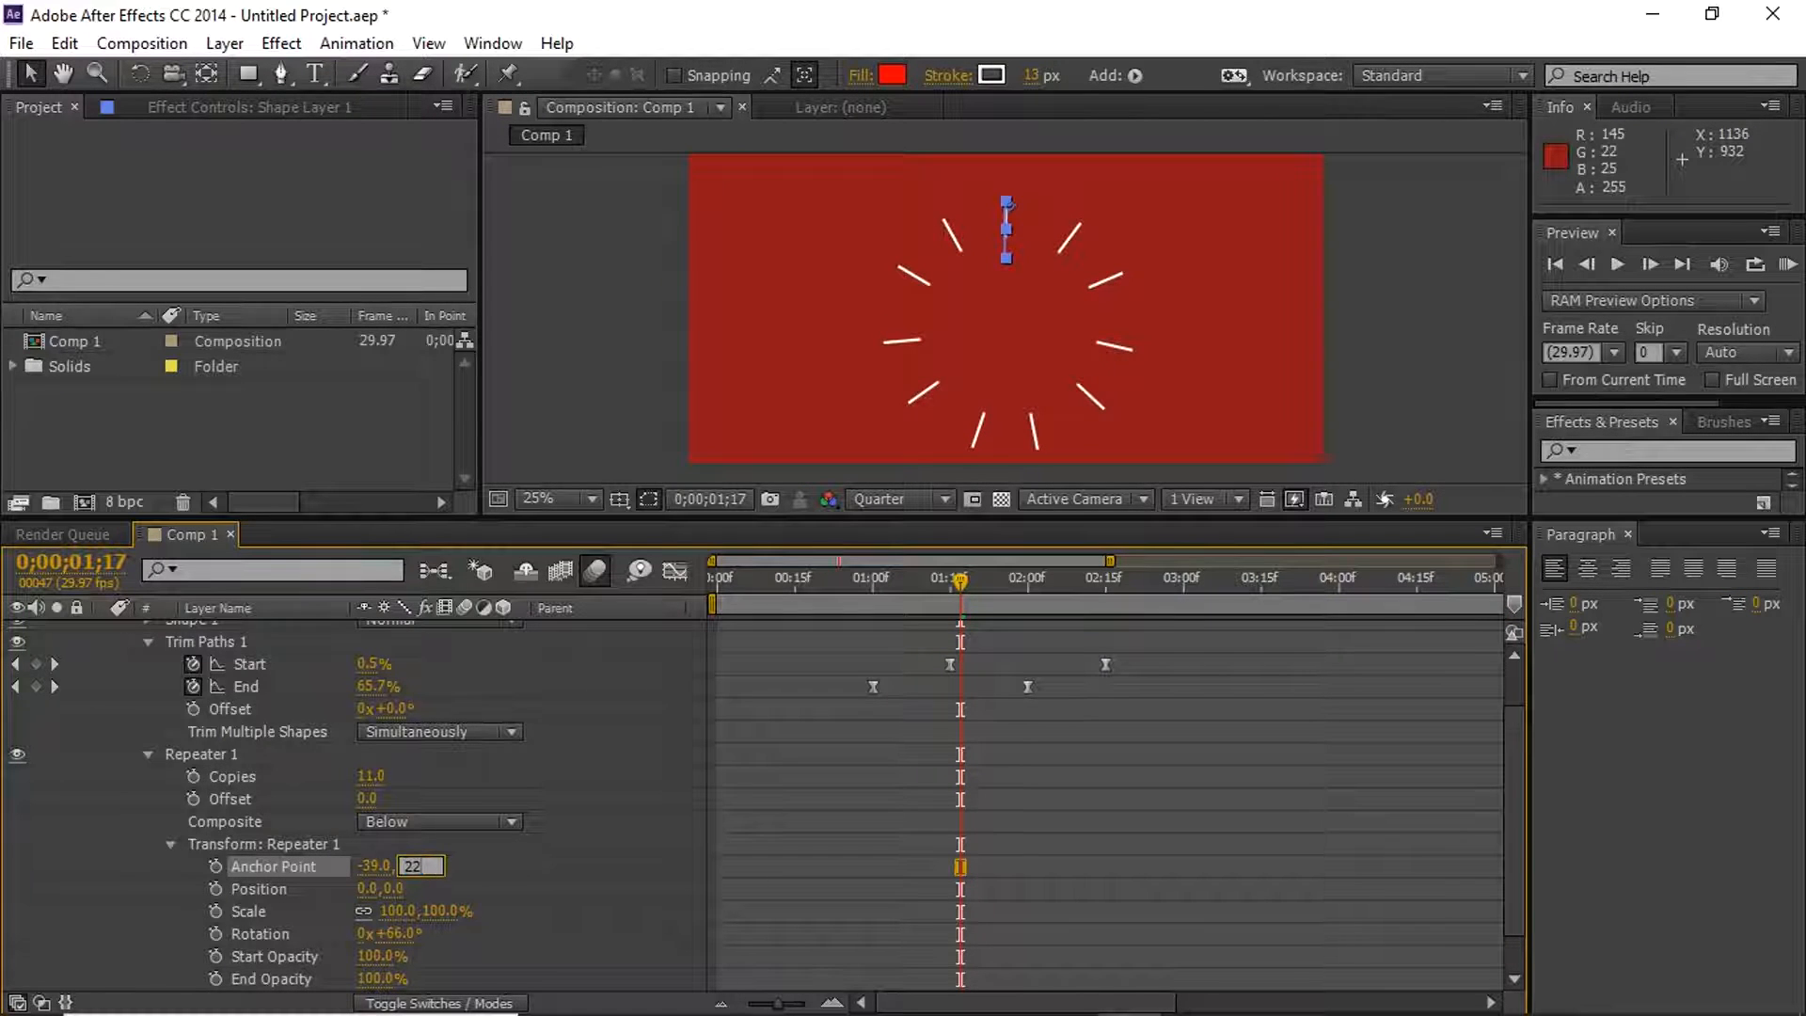
pyautogui.write('2')
pyautogui.click(544, 866)
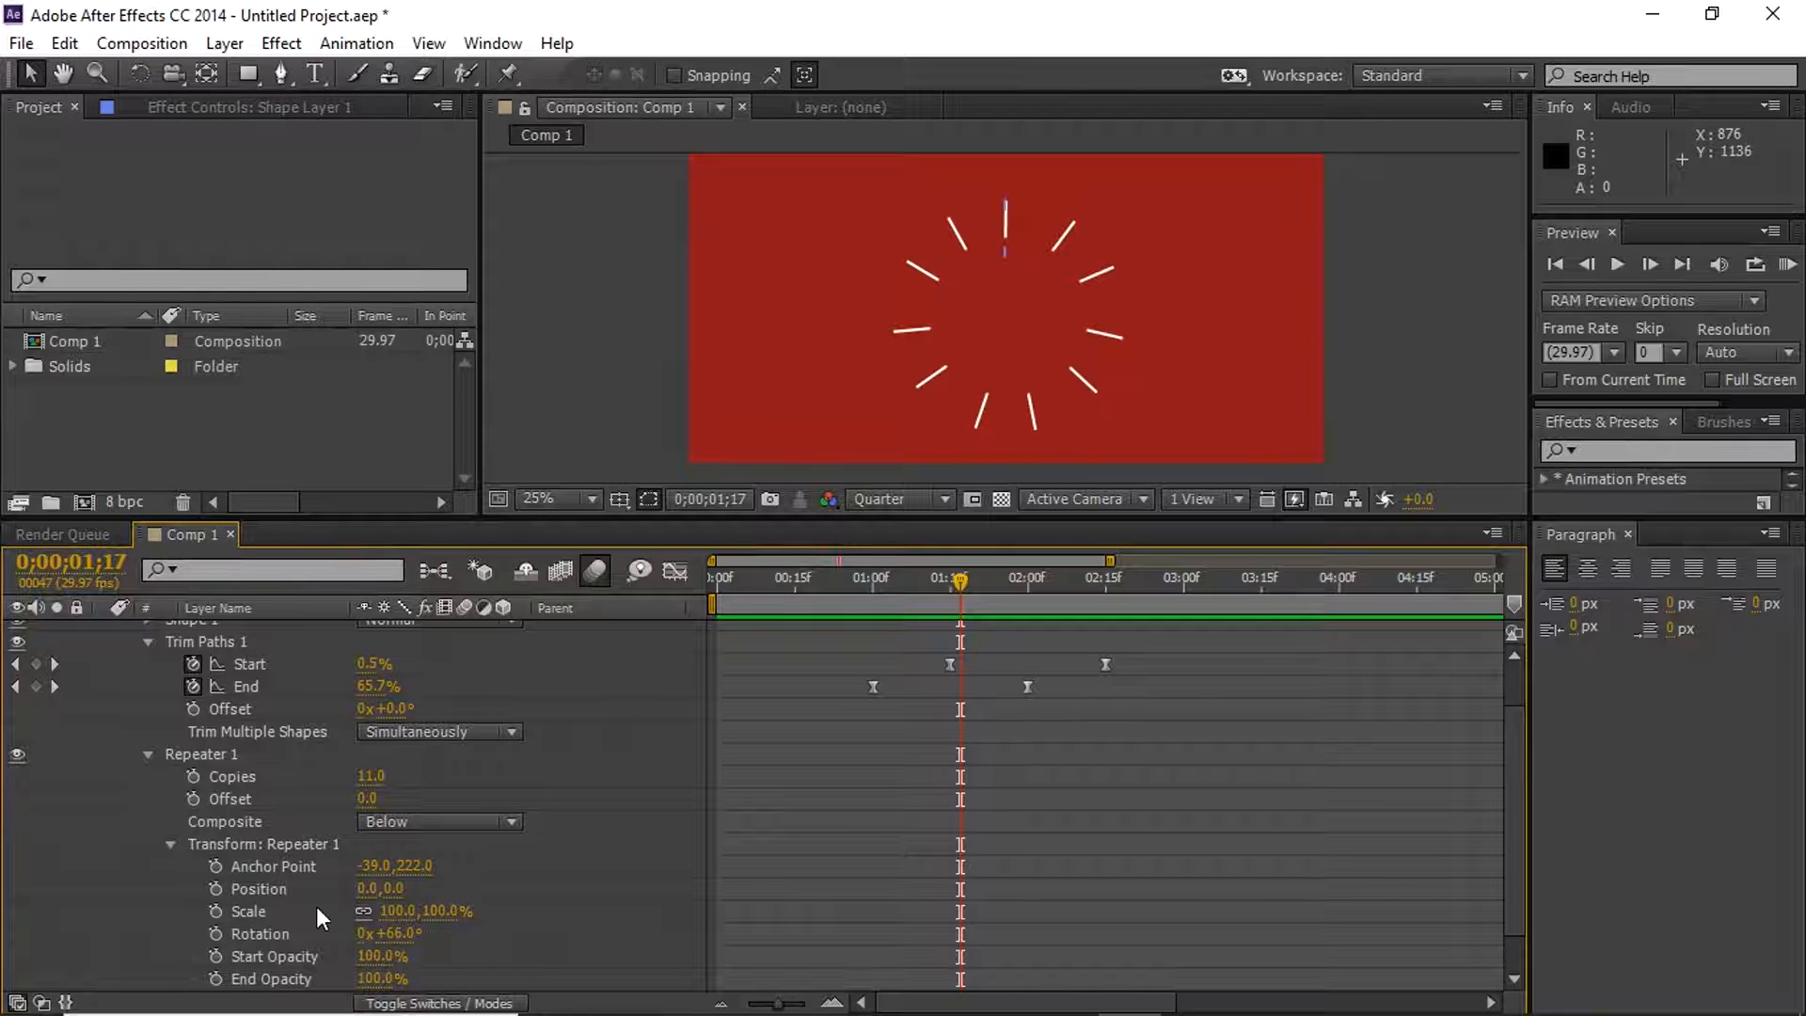
# Try a Rotation of 98° in the Repeater's transform, then return it to 66°
pyautogui.moveTo(393, 934); pyautogui.dragTo(432, 924)
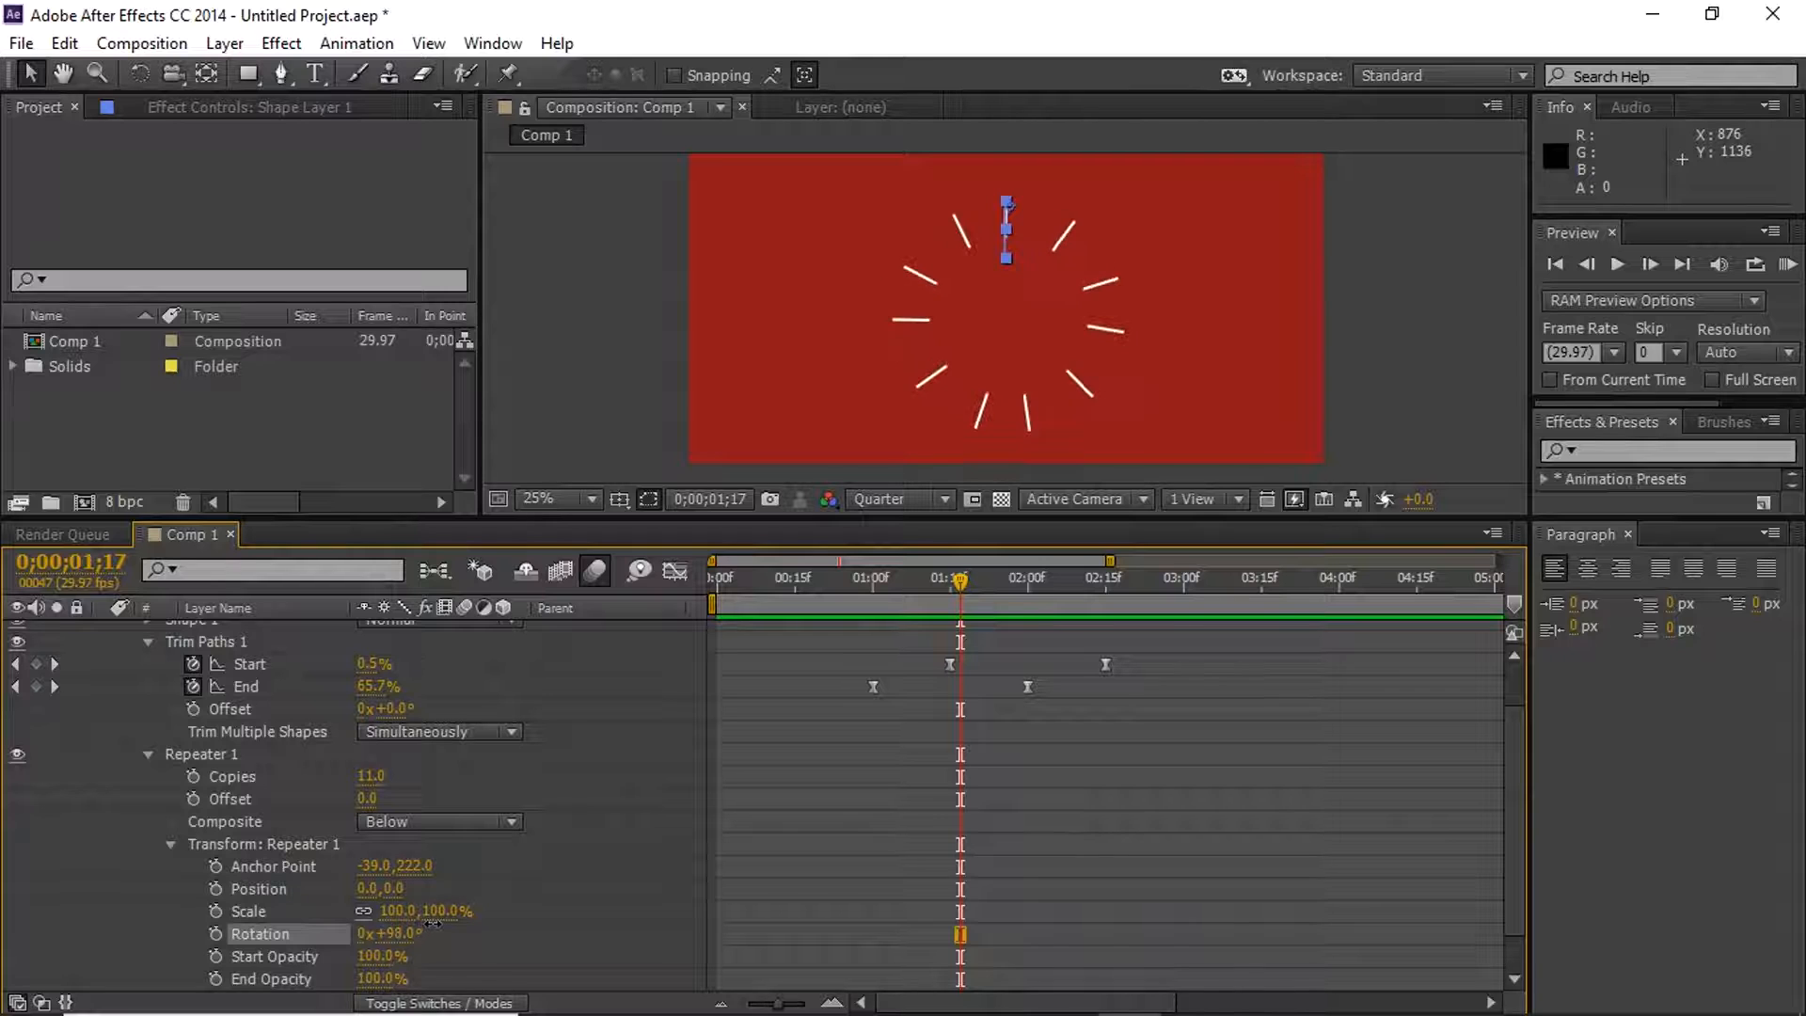
pyautogui.click(414, 931)
pyautogui.write('66')
pyautogui.click(578, 866)
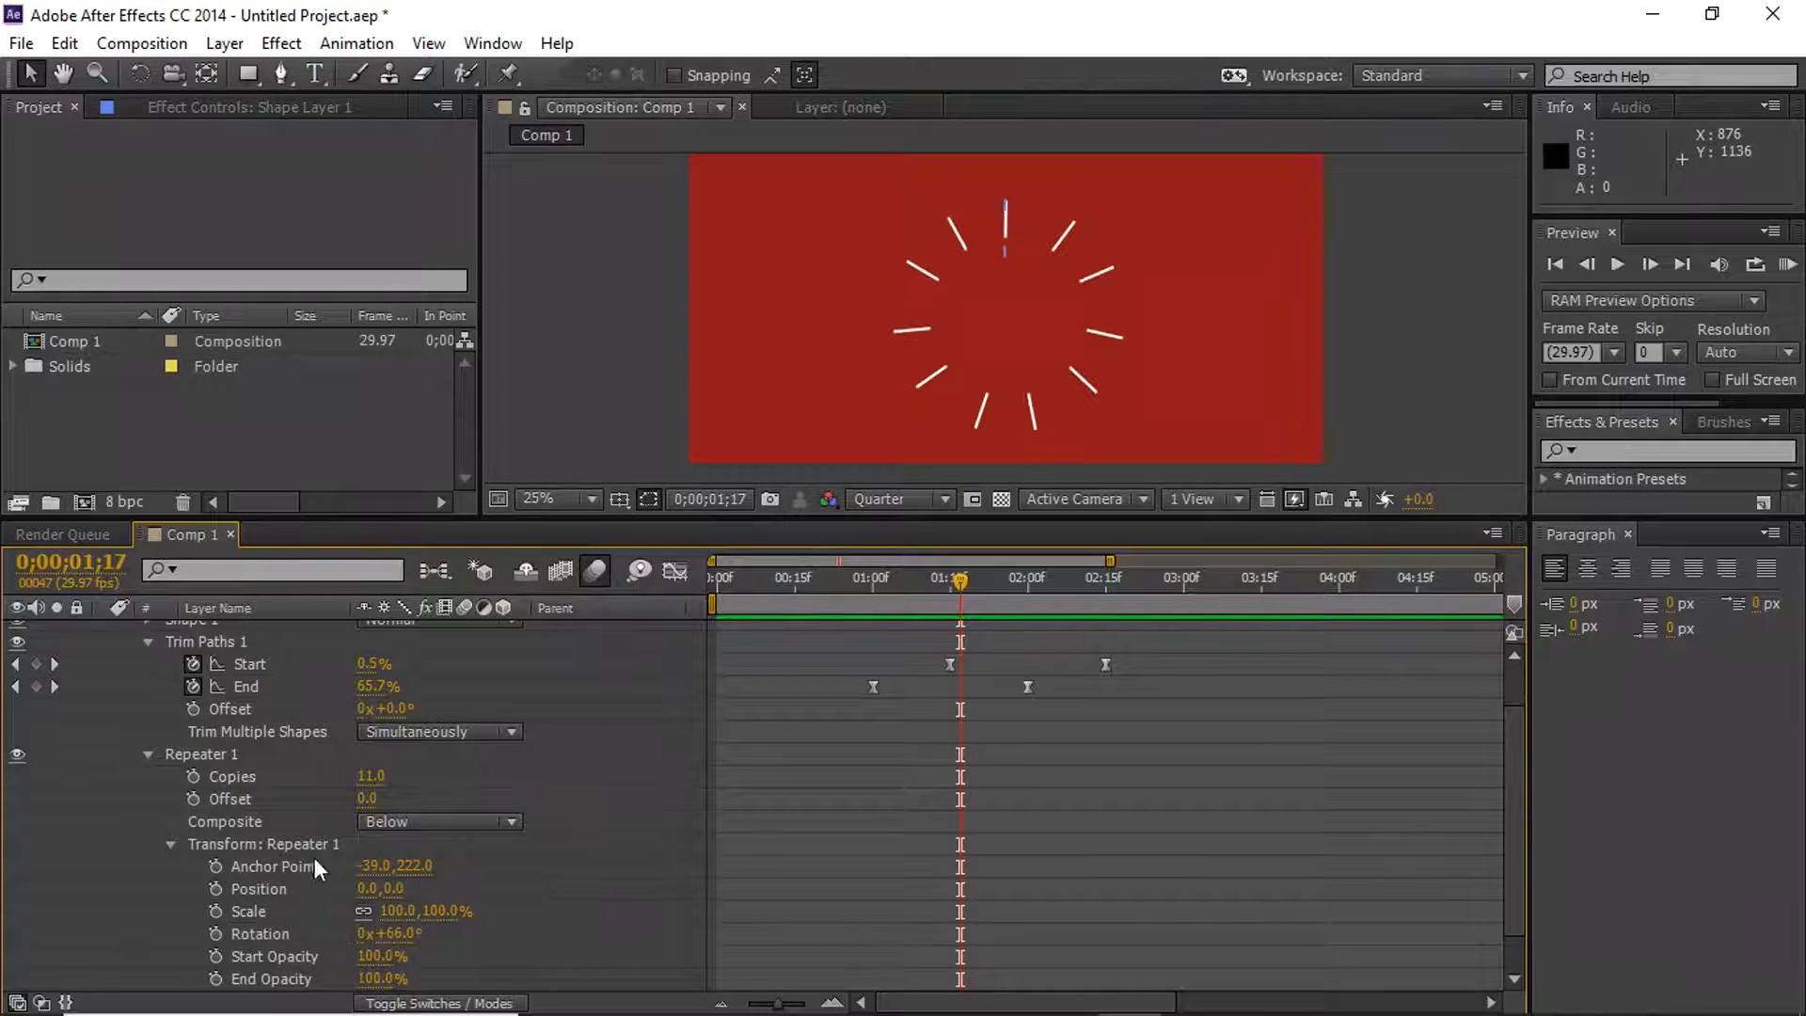
# Scrub to 0;00;02;20, collapse the shape layer's properties, and time-reverse the shape layer
pyautogui.moveTo(957, 579); pyautogui.dragTo(1108, 550)
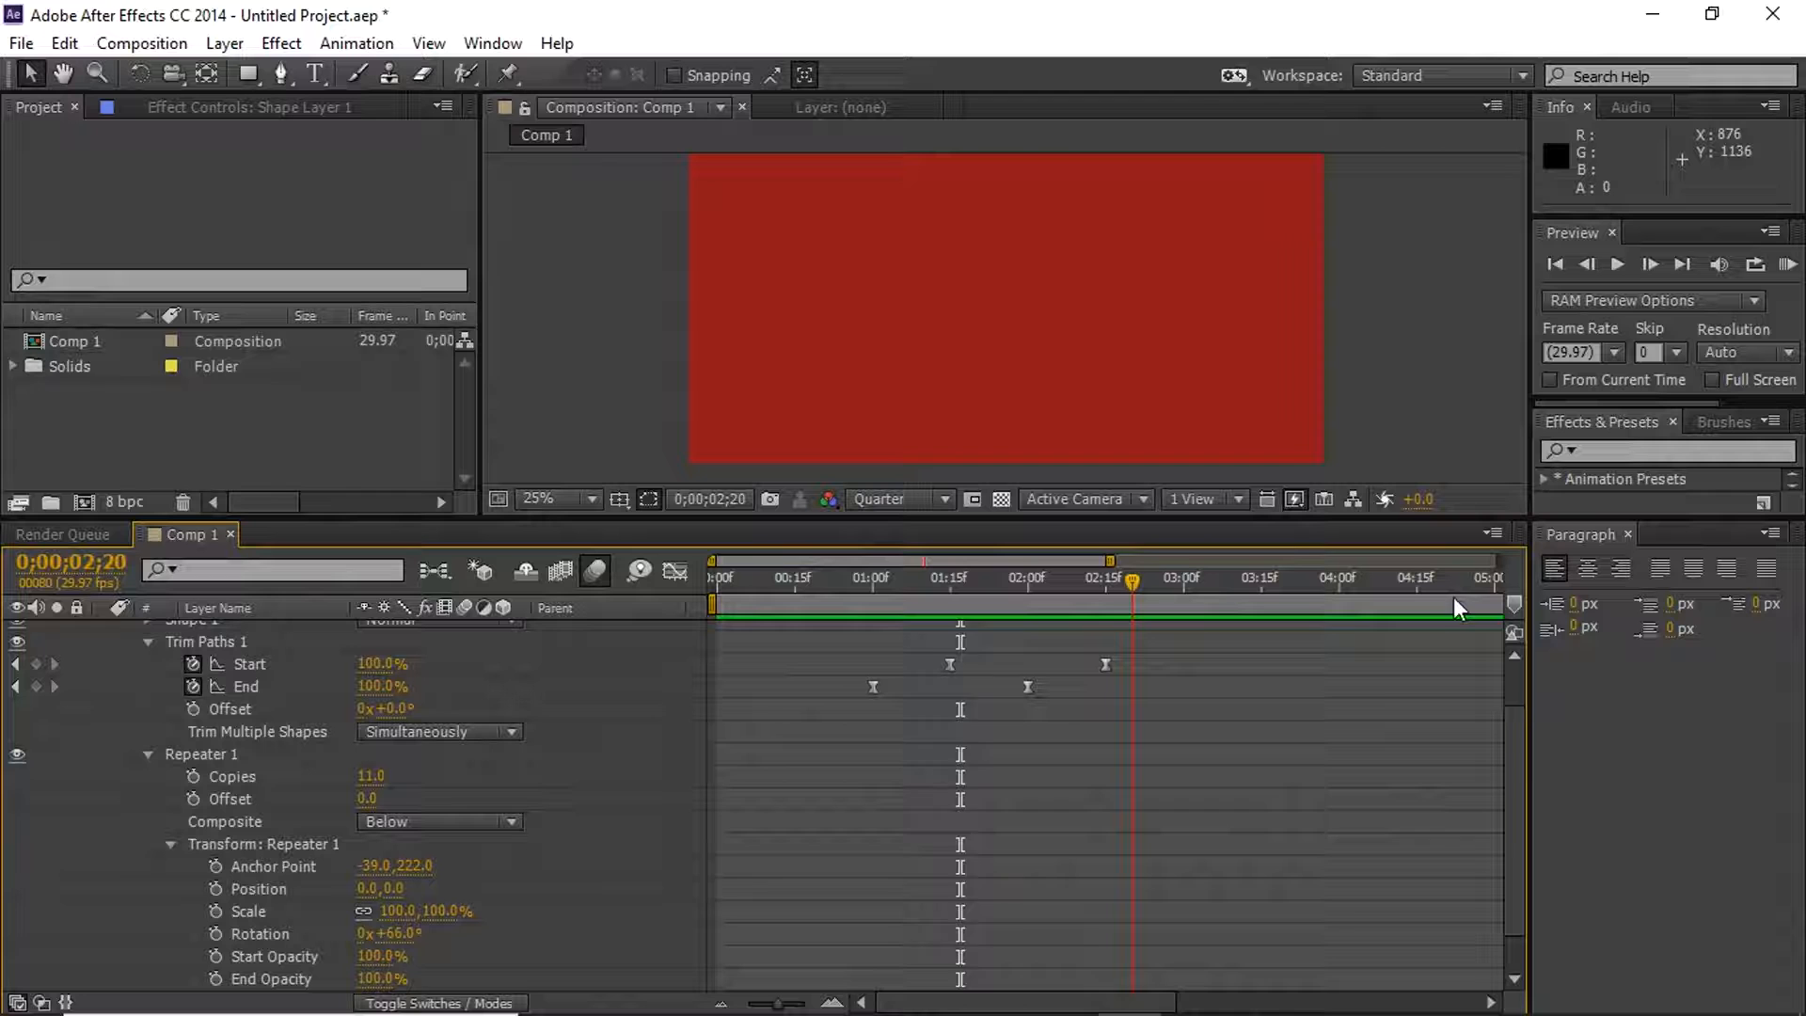
pyautogui.moveTo(1514, 760); pyautogui.dragTo(1506, 647)
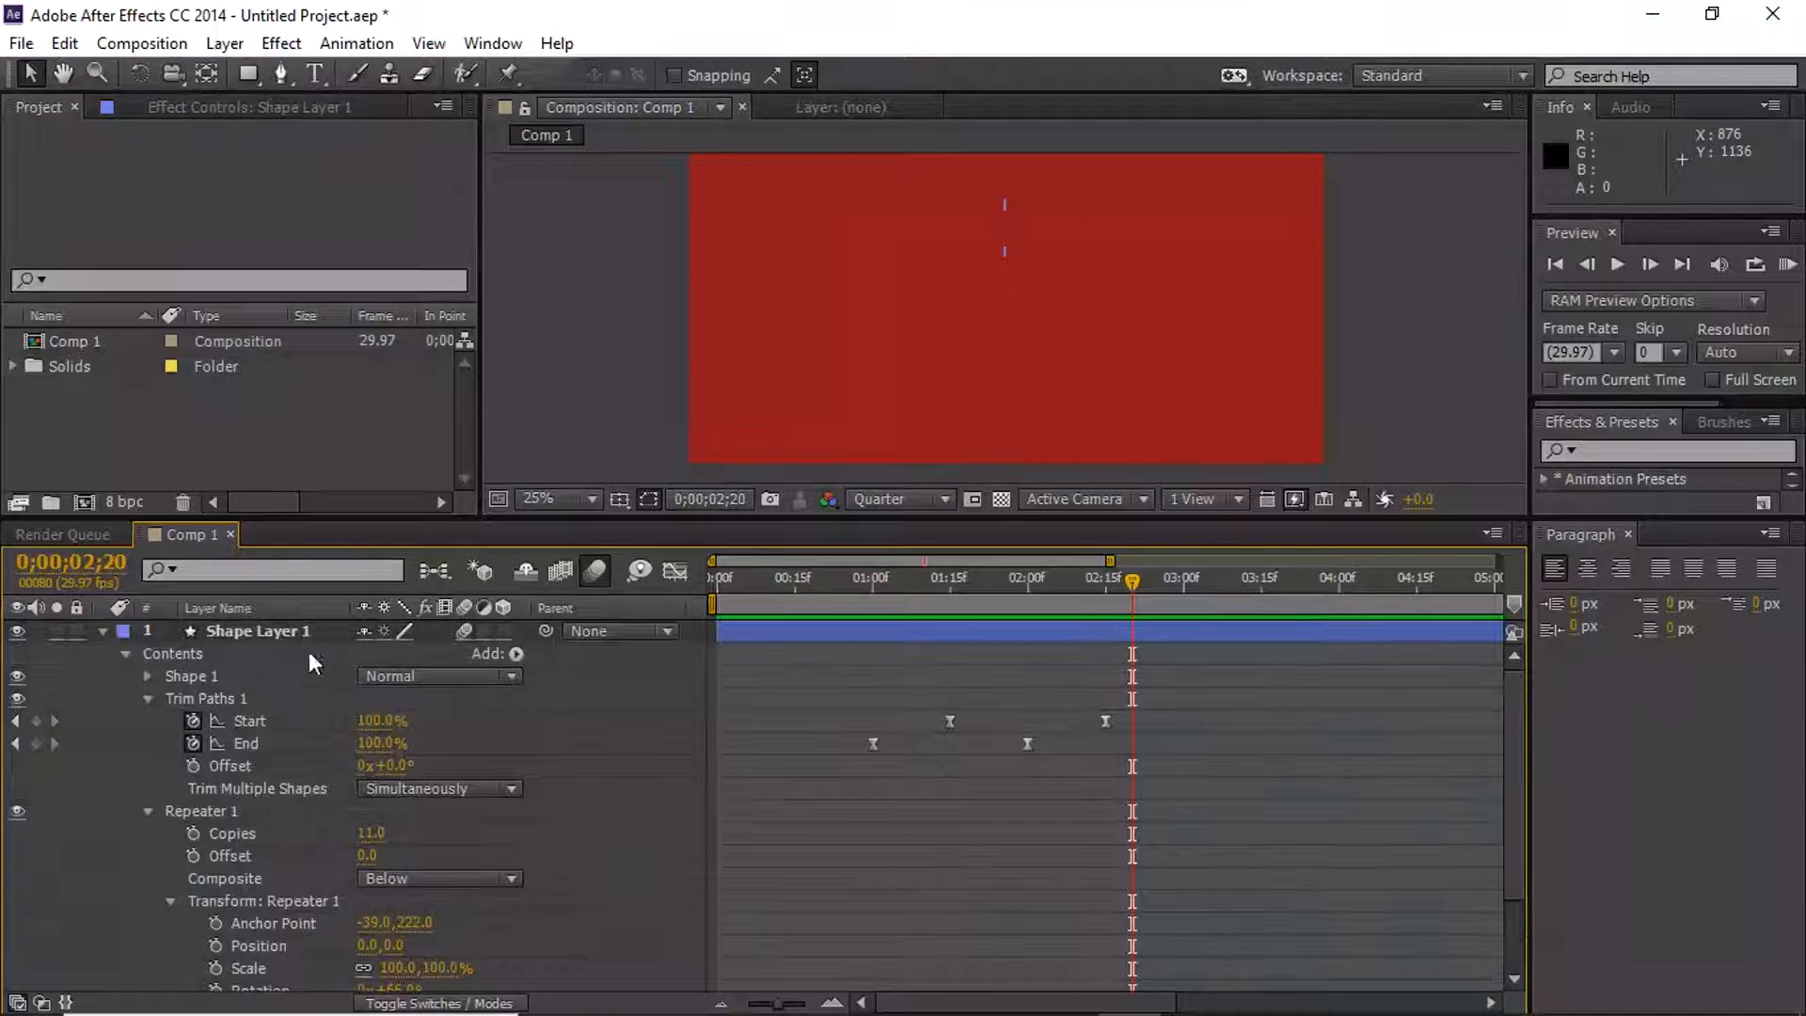
pyautogui.click(102, 631)
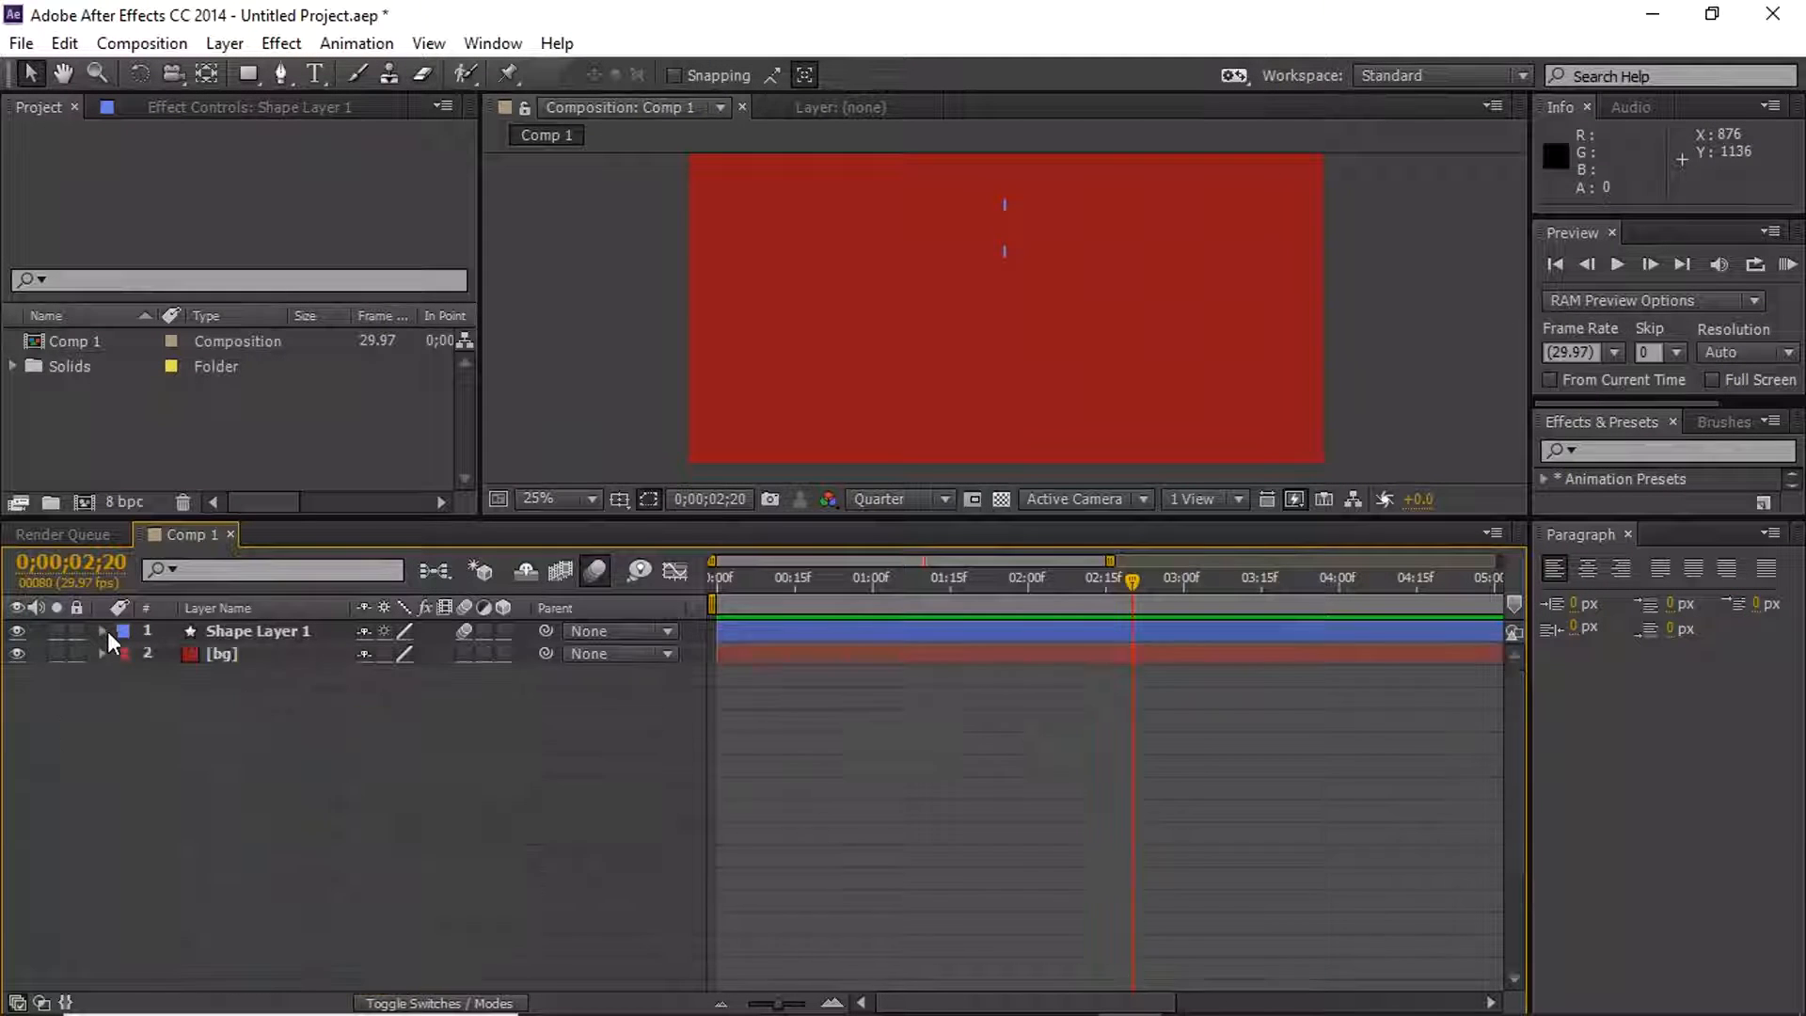
pyautogui.click(319, 635)
pyautogui.rightClick(303, 632)
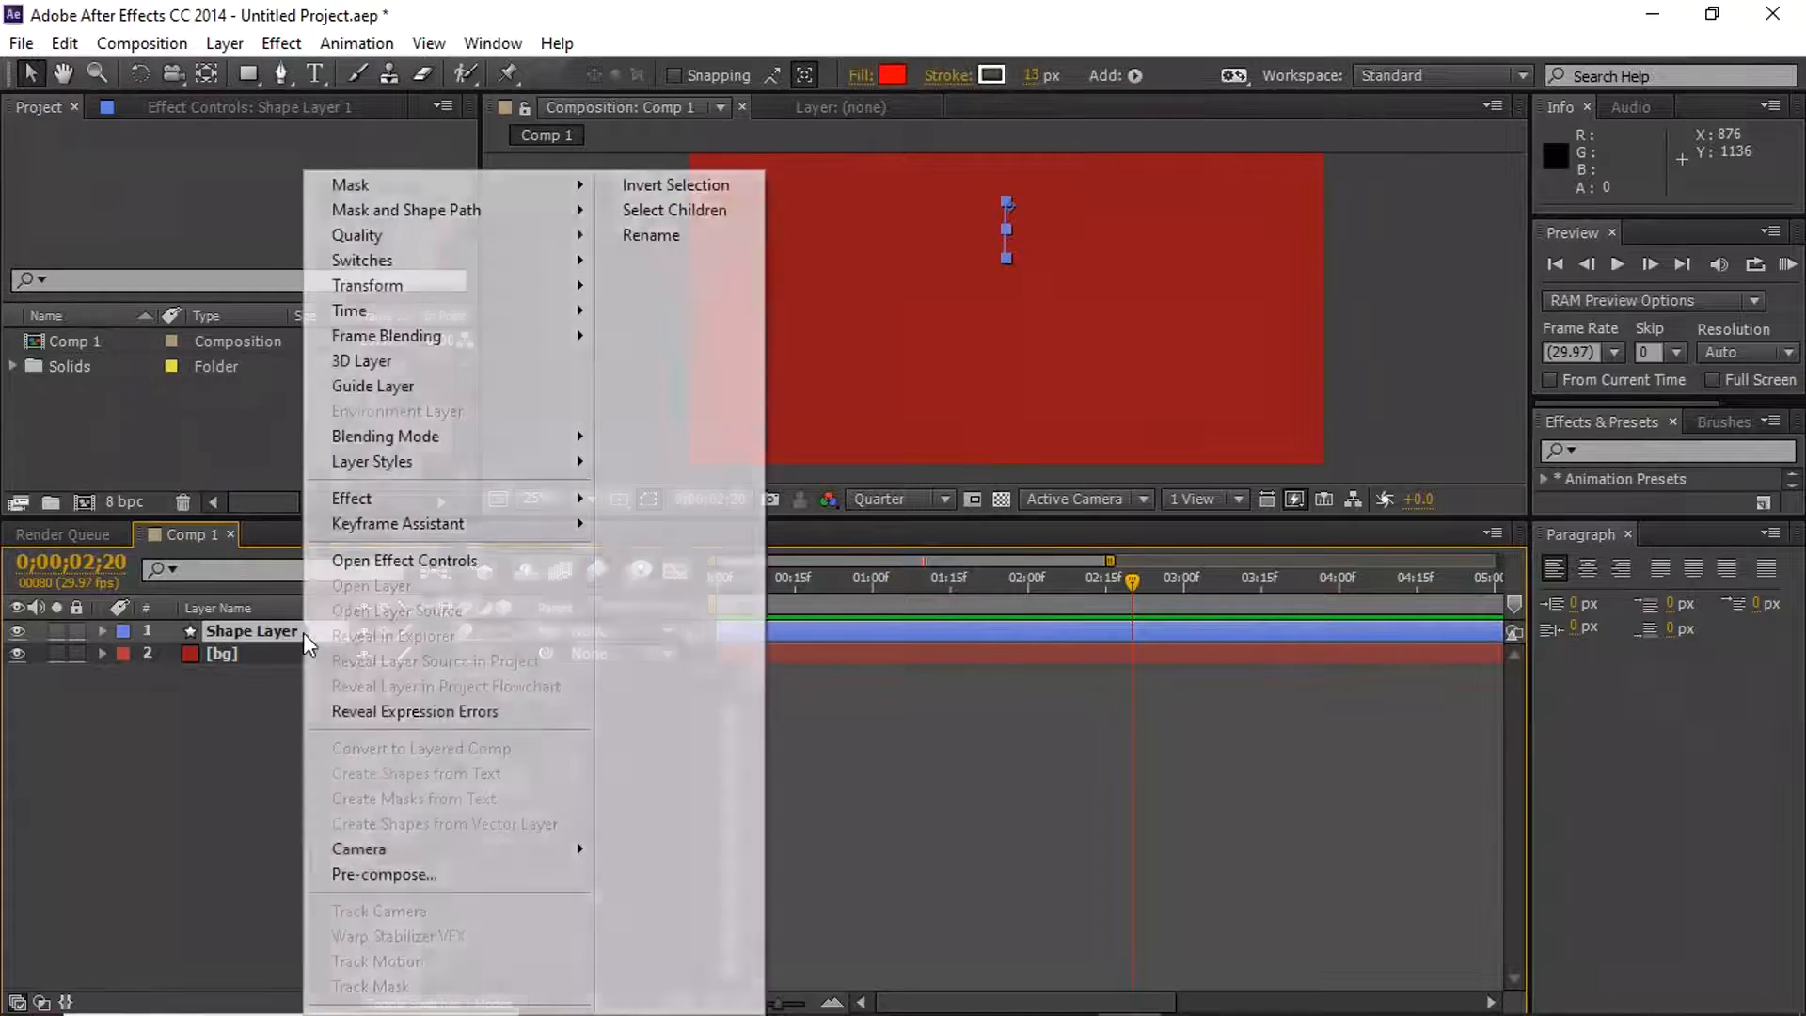
pyautogui.moveTo(553, 312)
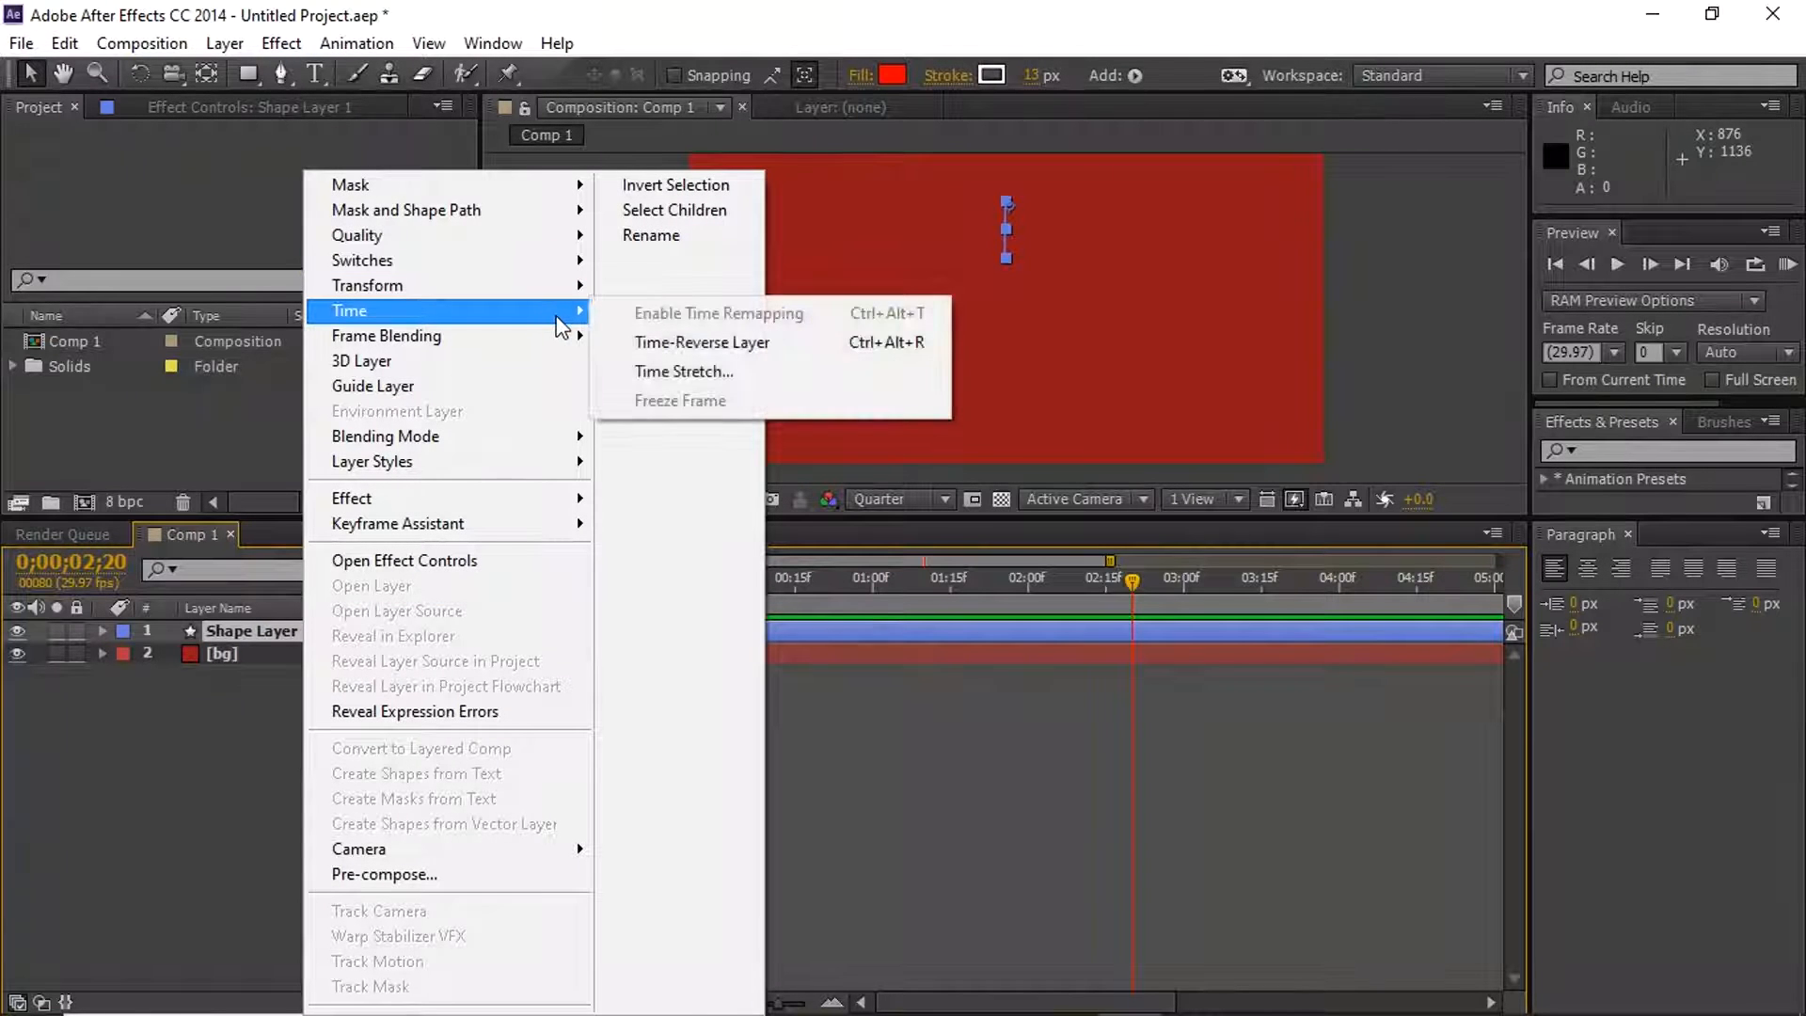
pyautogui.click(709, 341)
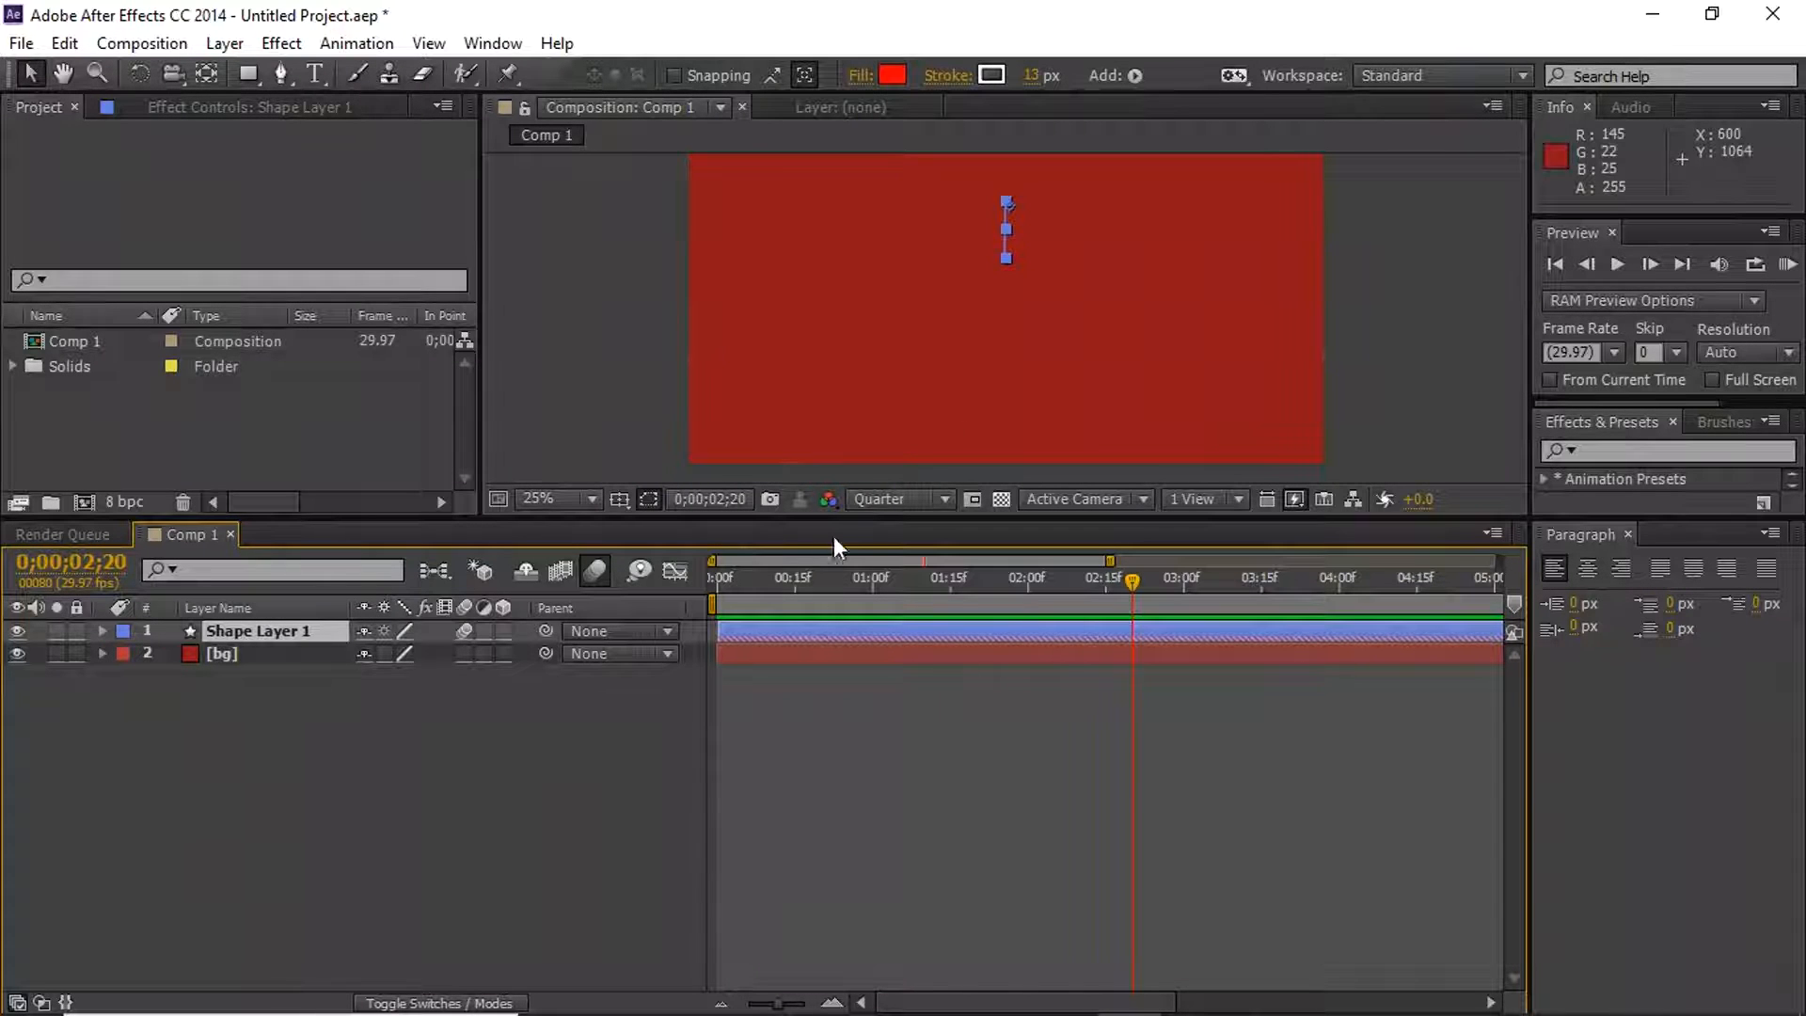
# Show the shape layer's keyframes and slide the time-reversed layer earlier so its first Start keyframe falls at 0;00;00;07
pyautogui.moveTo(851, 576); pyautogui.dragTo(1081, 557)
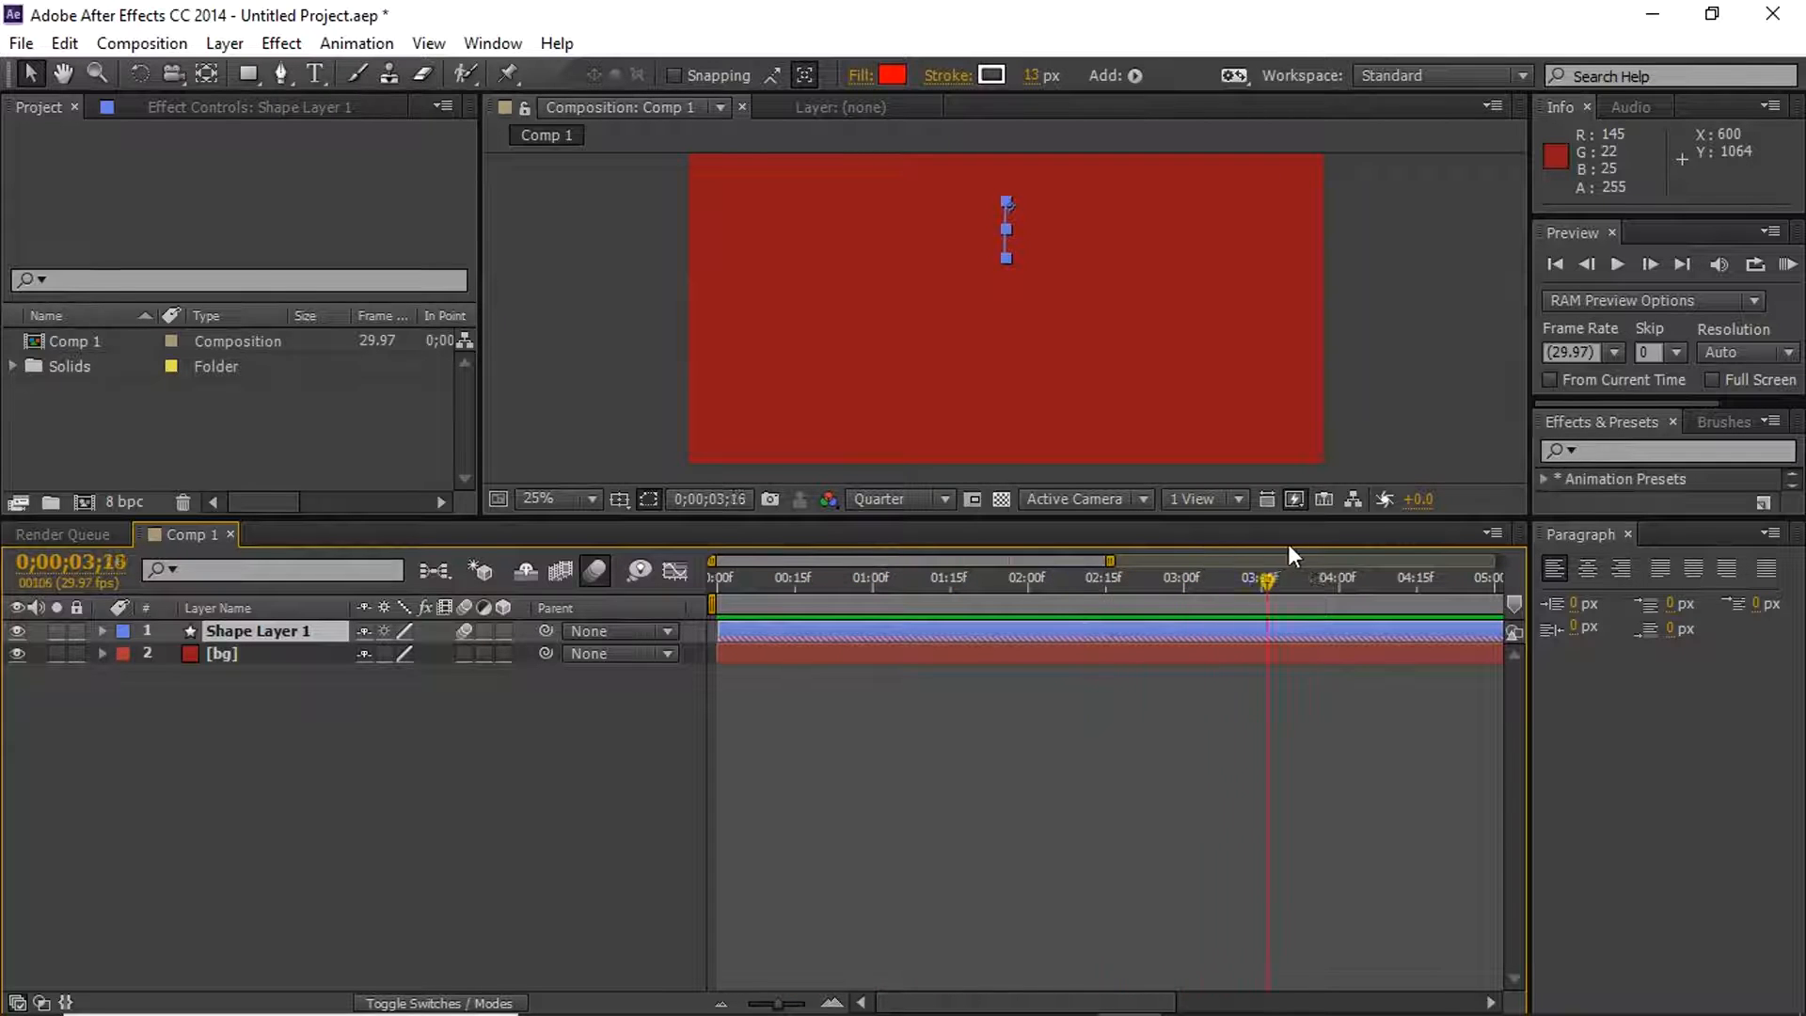
pyautogui.moveTo(1380, 578); pyautogui.dragTo(755, 575)
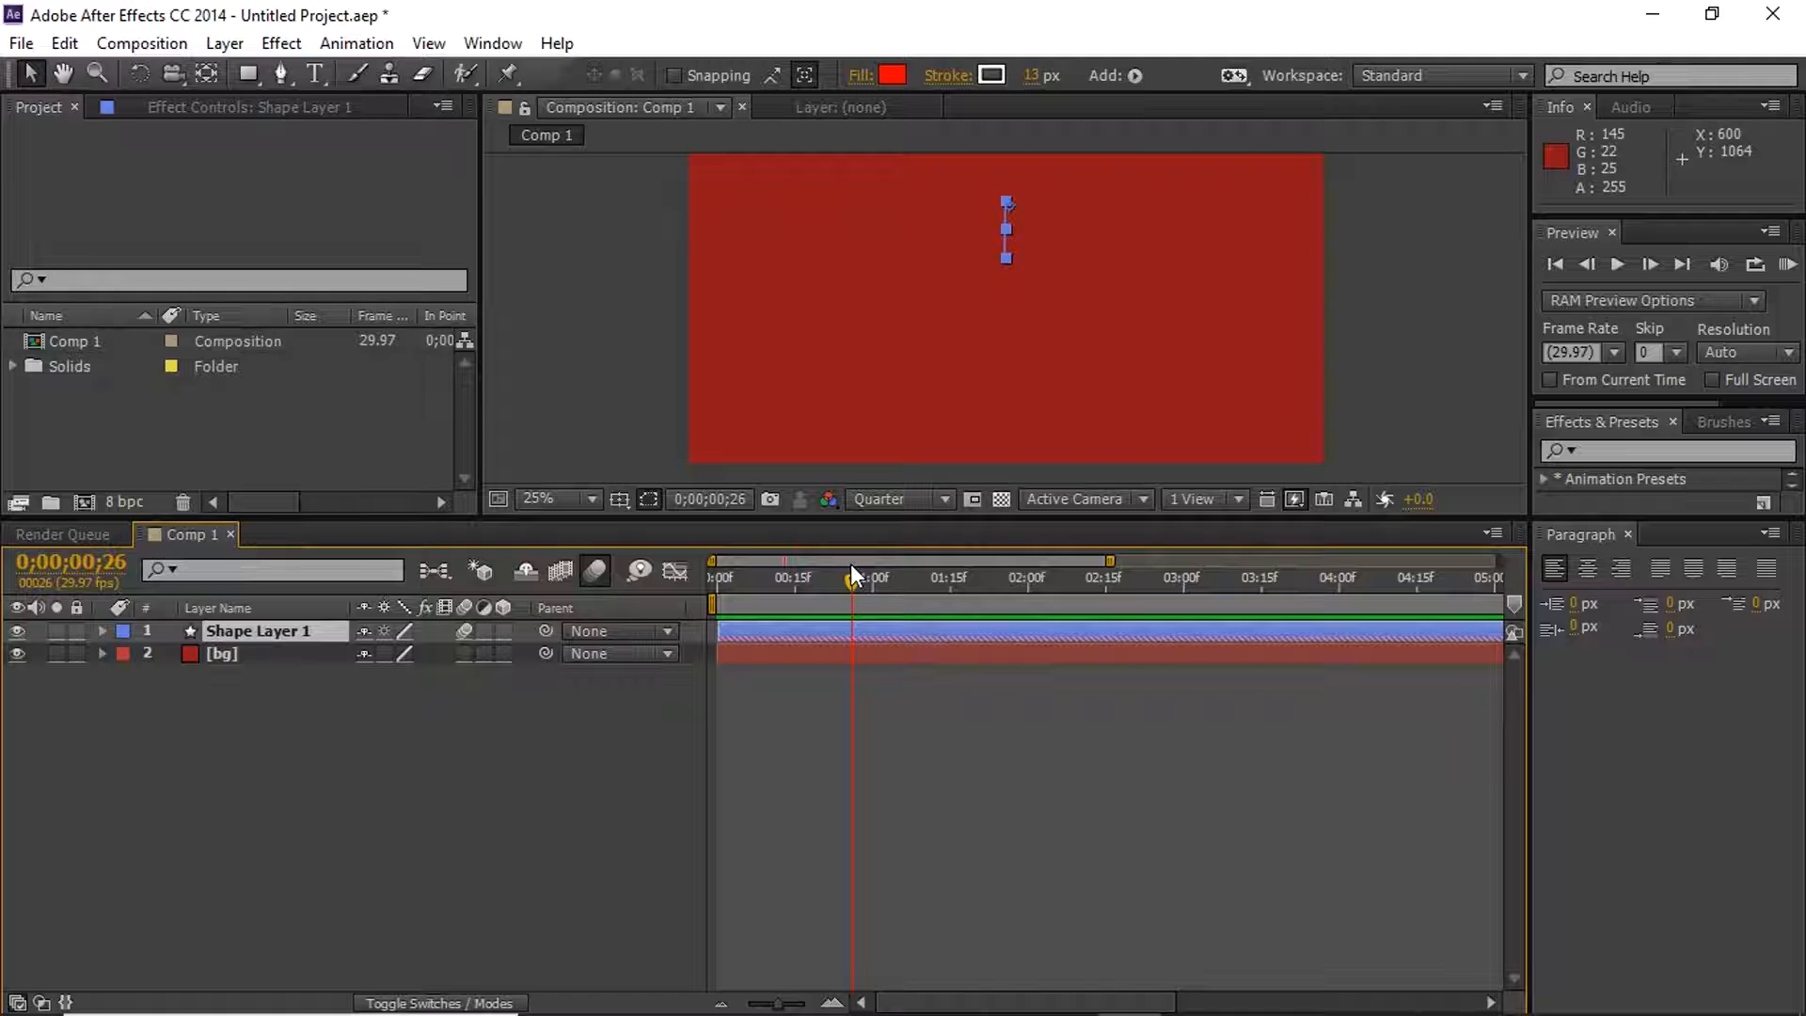
pyautogui.press('-')
pyautogui.press('-')
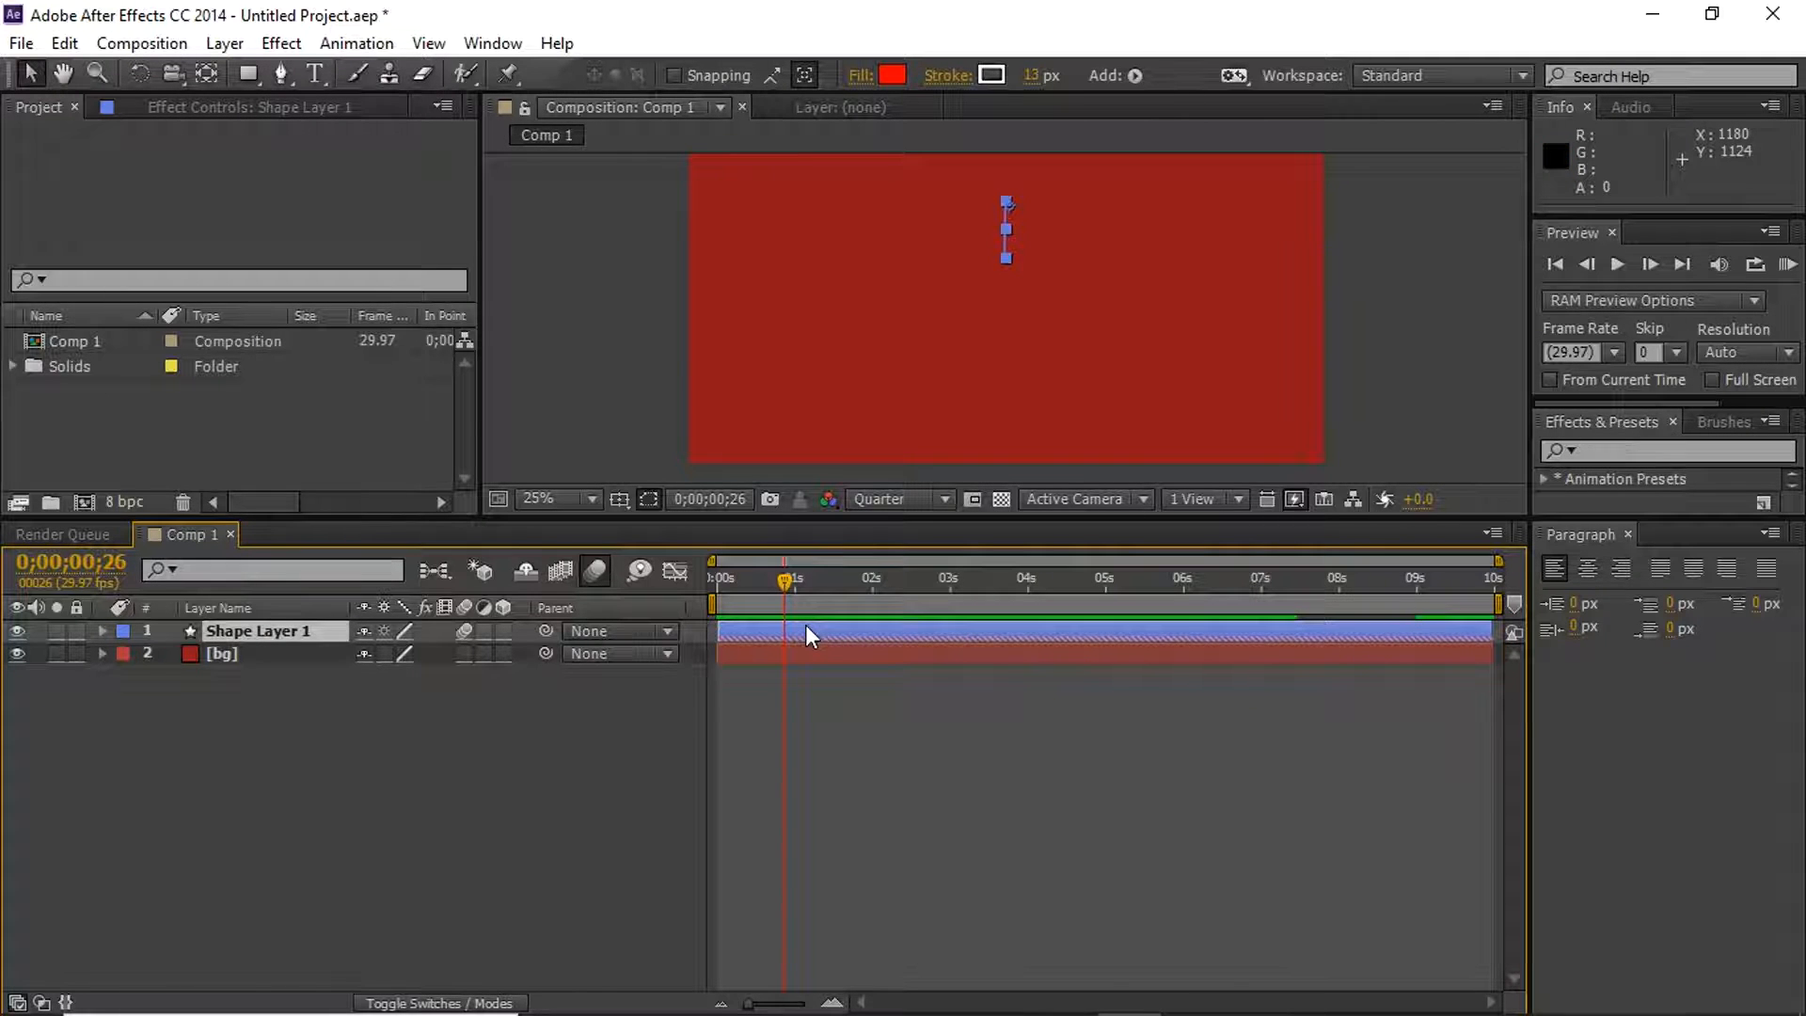
pyautogui.press('u')
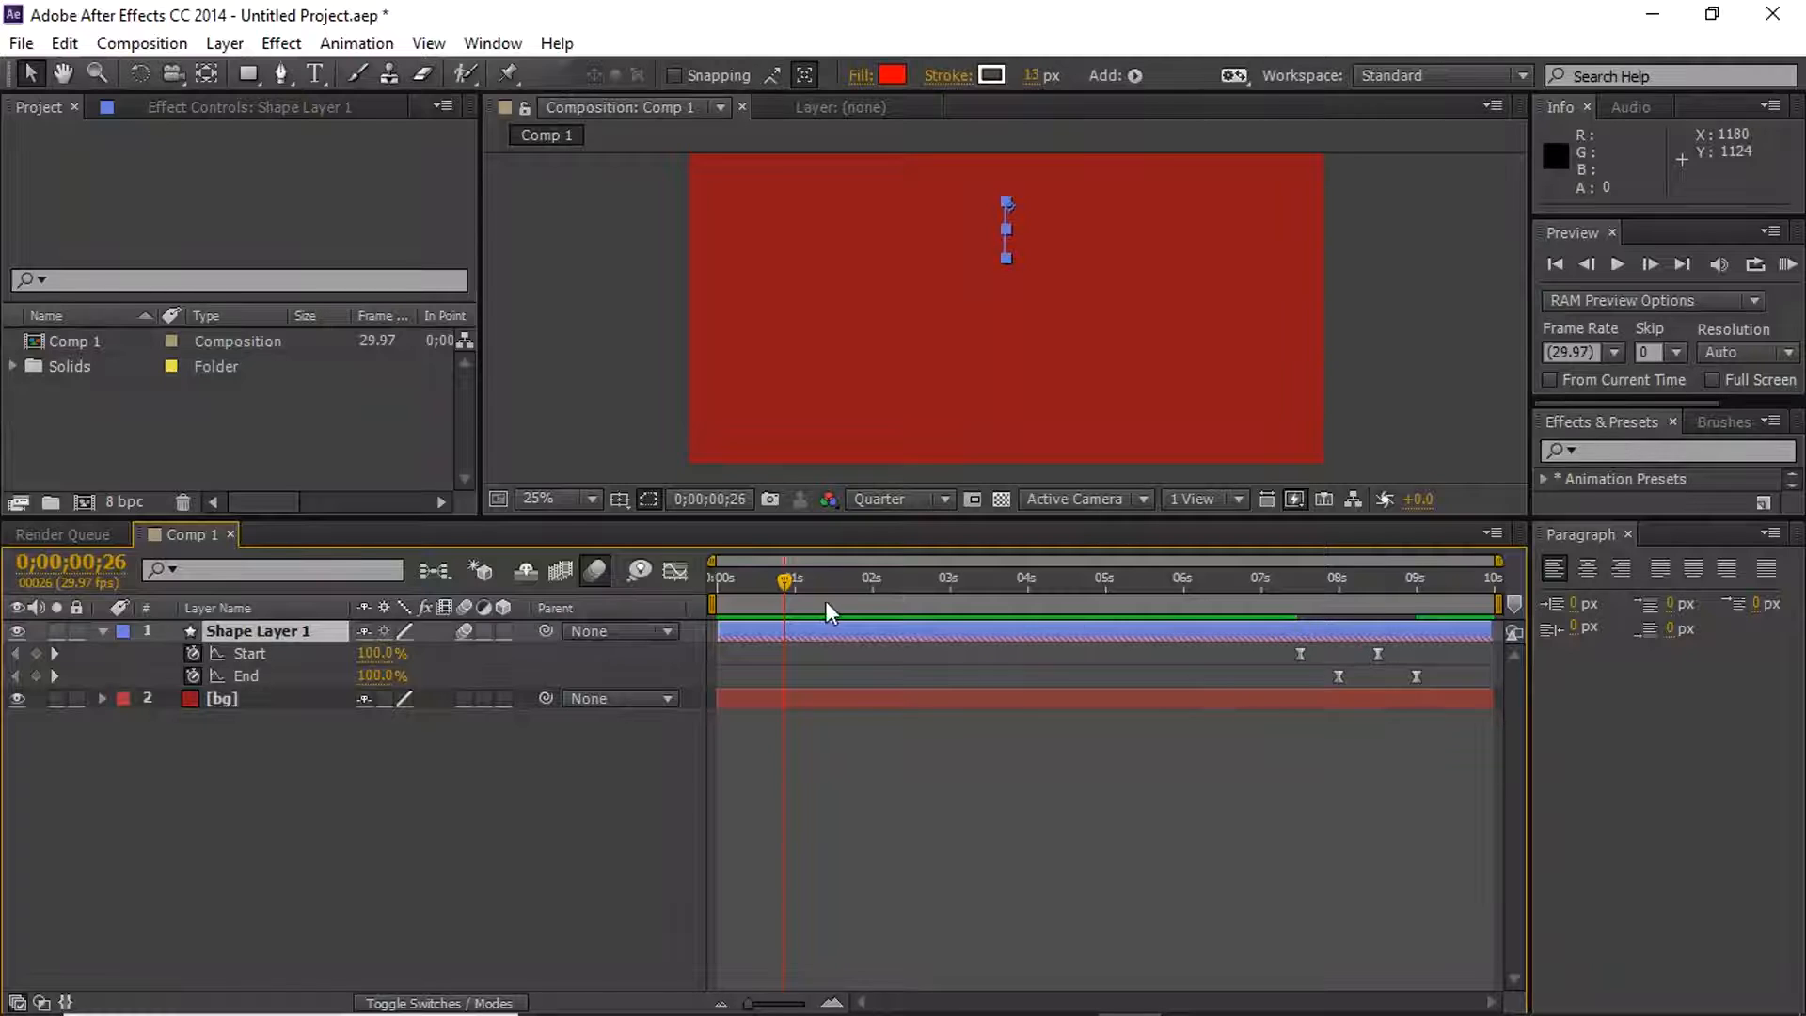
pyautogui.moveTo(720, 629); pyautogui.dragTo(719, 583)
# Play the reversed line animation from the beginning of the composition and stop at 0;00;01;27
pyautogui.press('space')
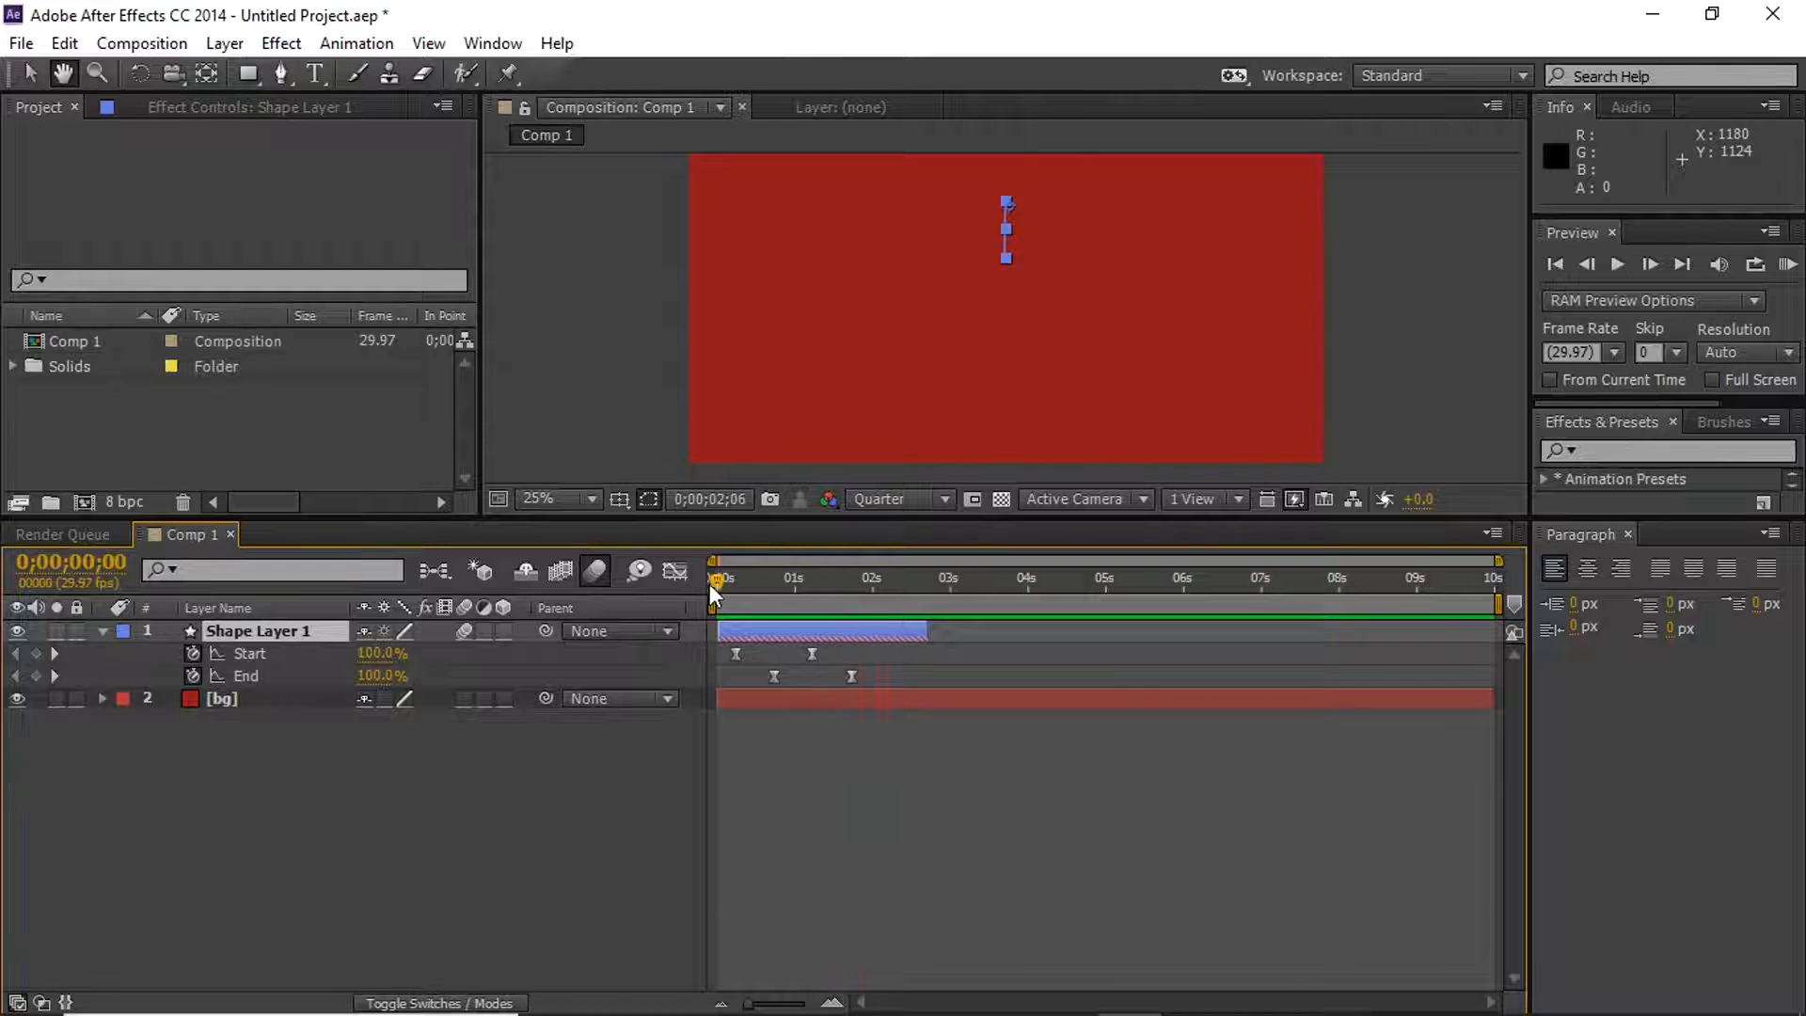
pyautogui.press('space')
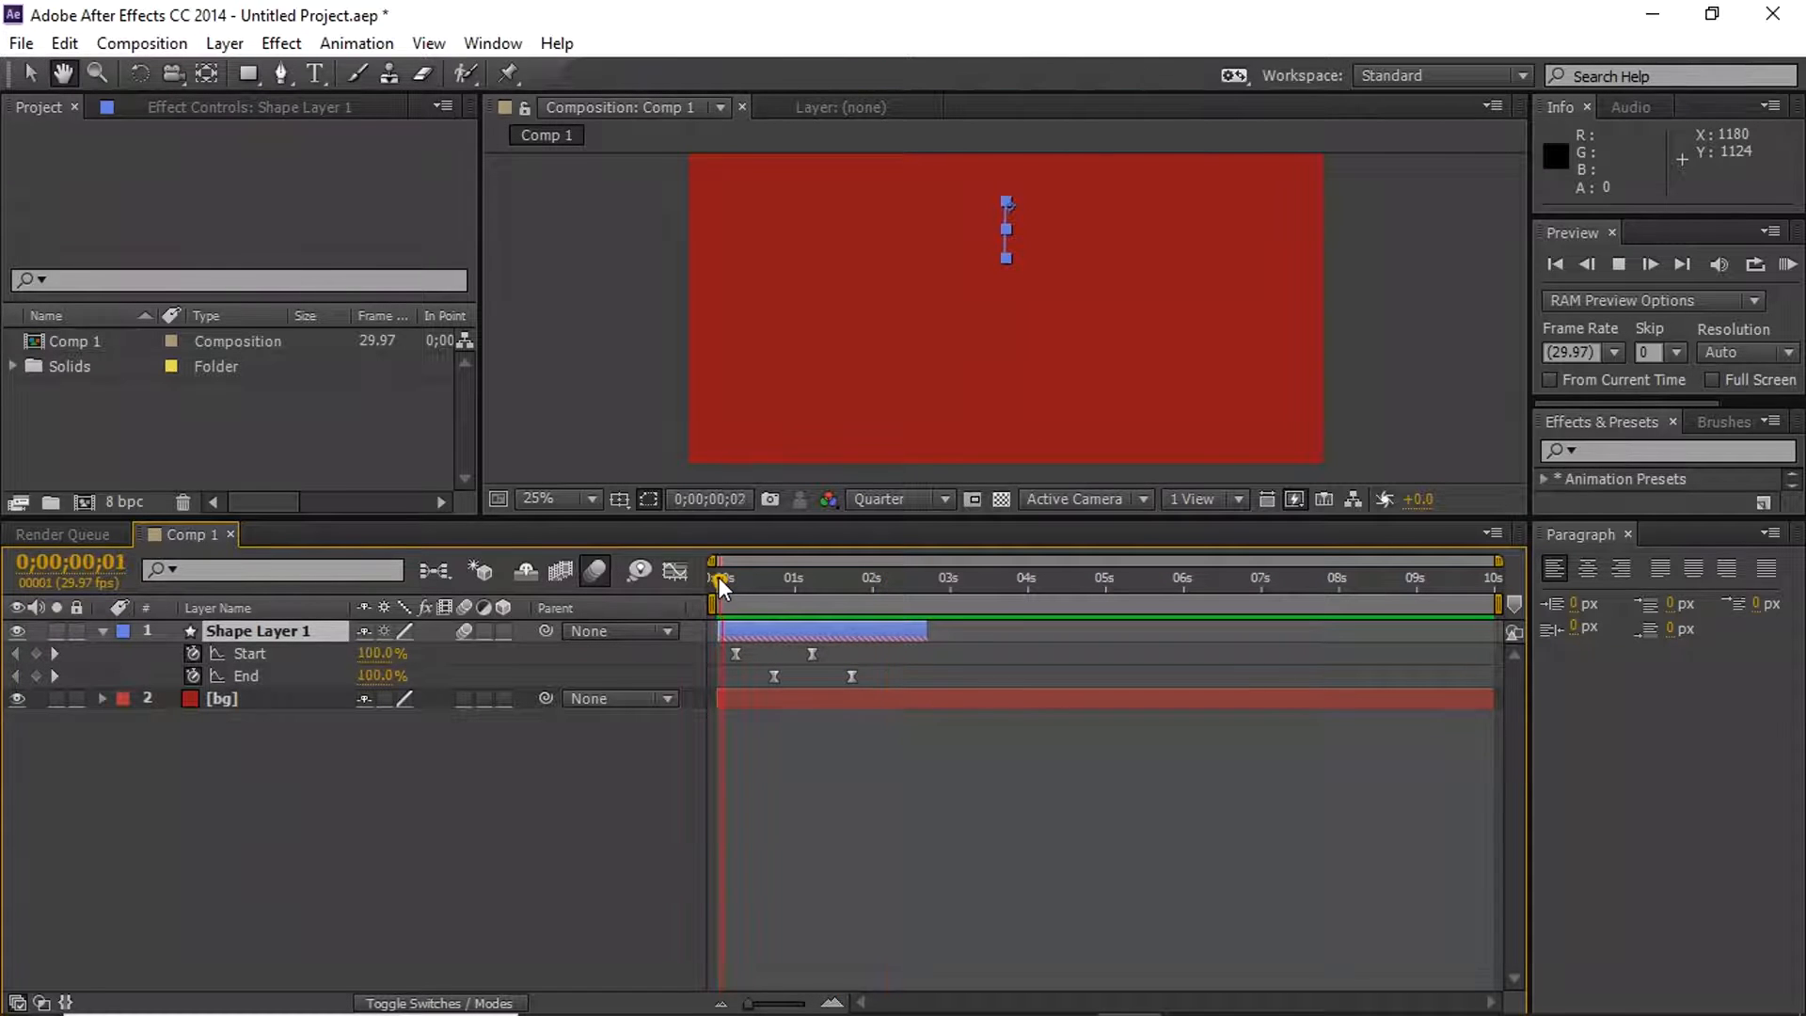
pyautogui.press('space')
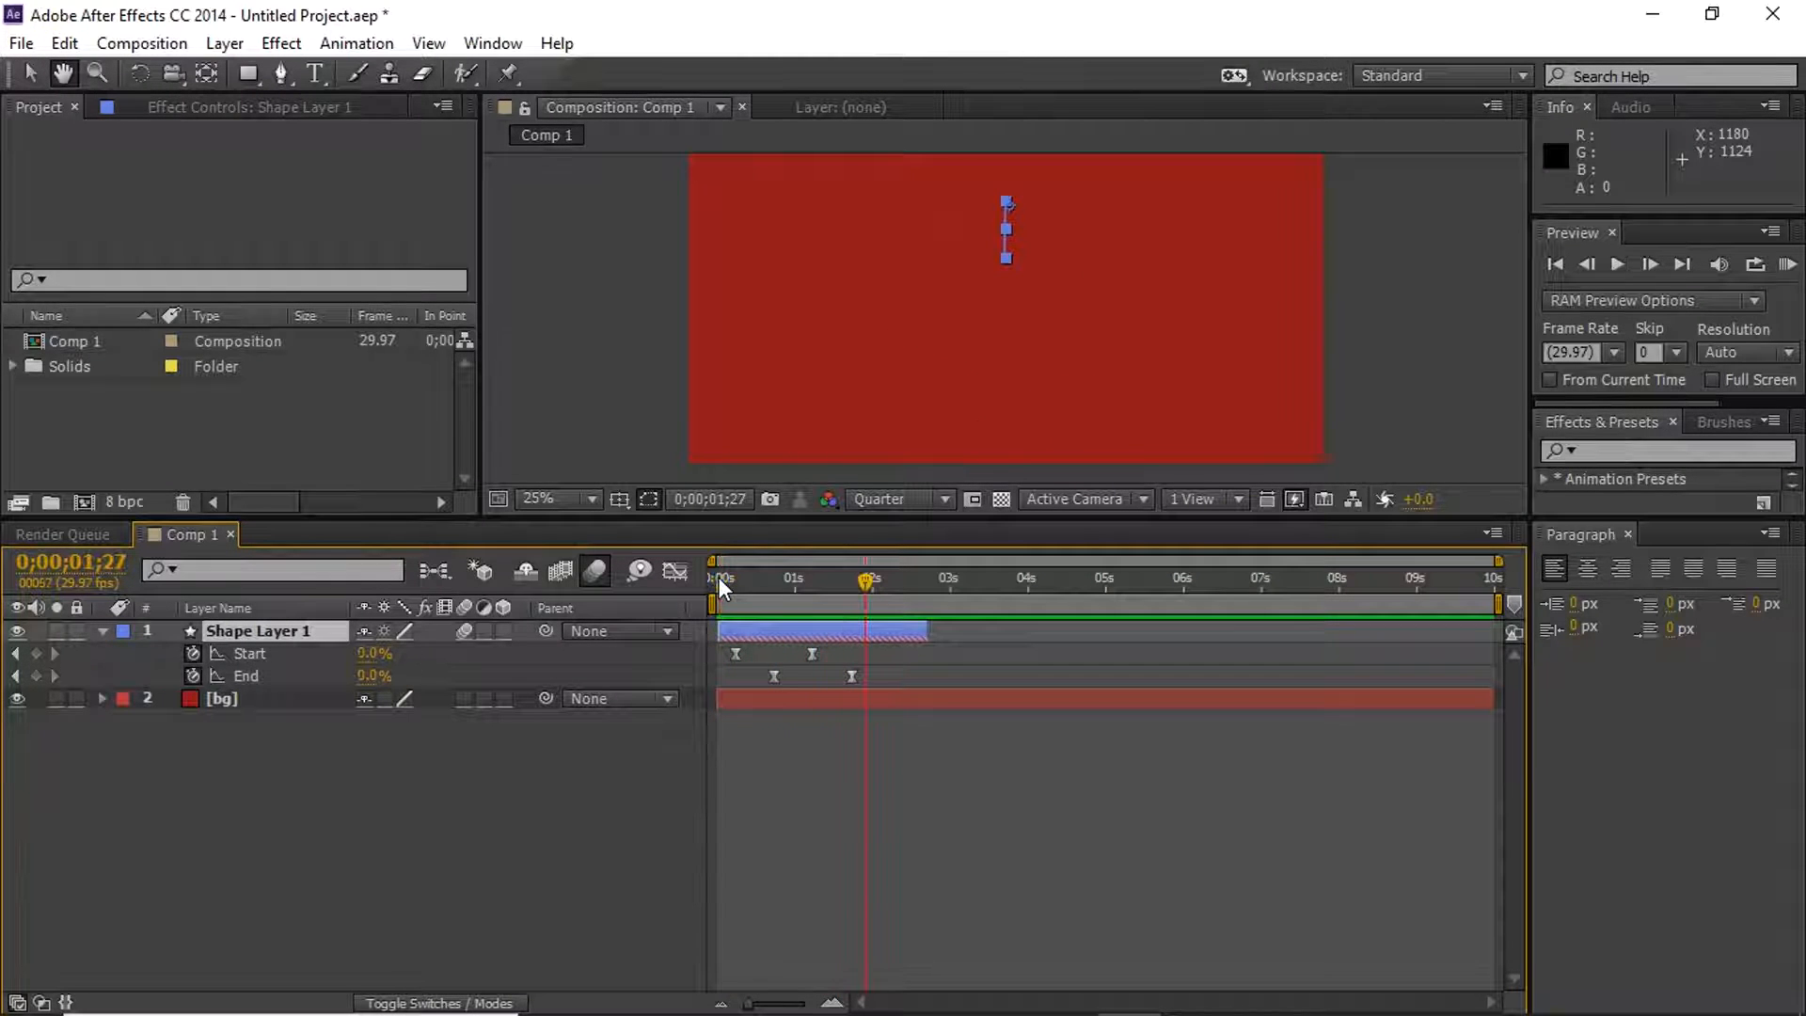
pyautogui.press('v')
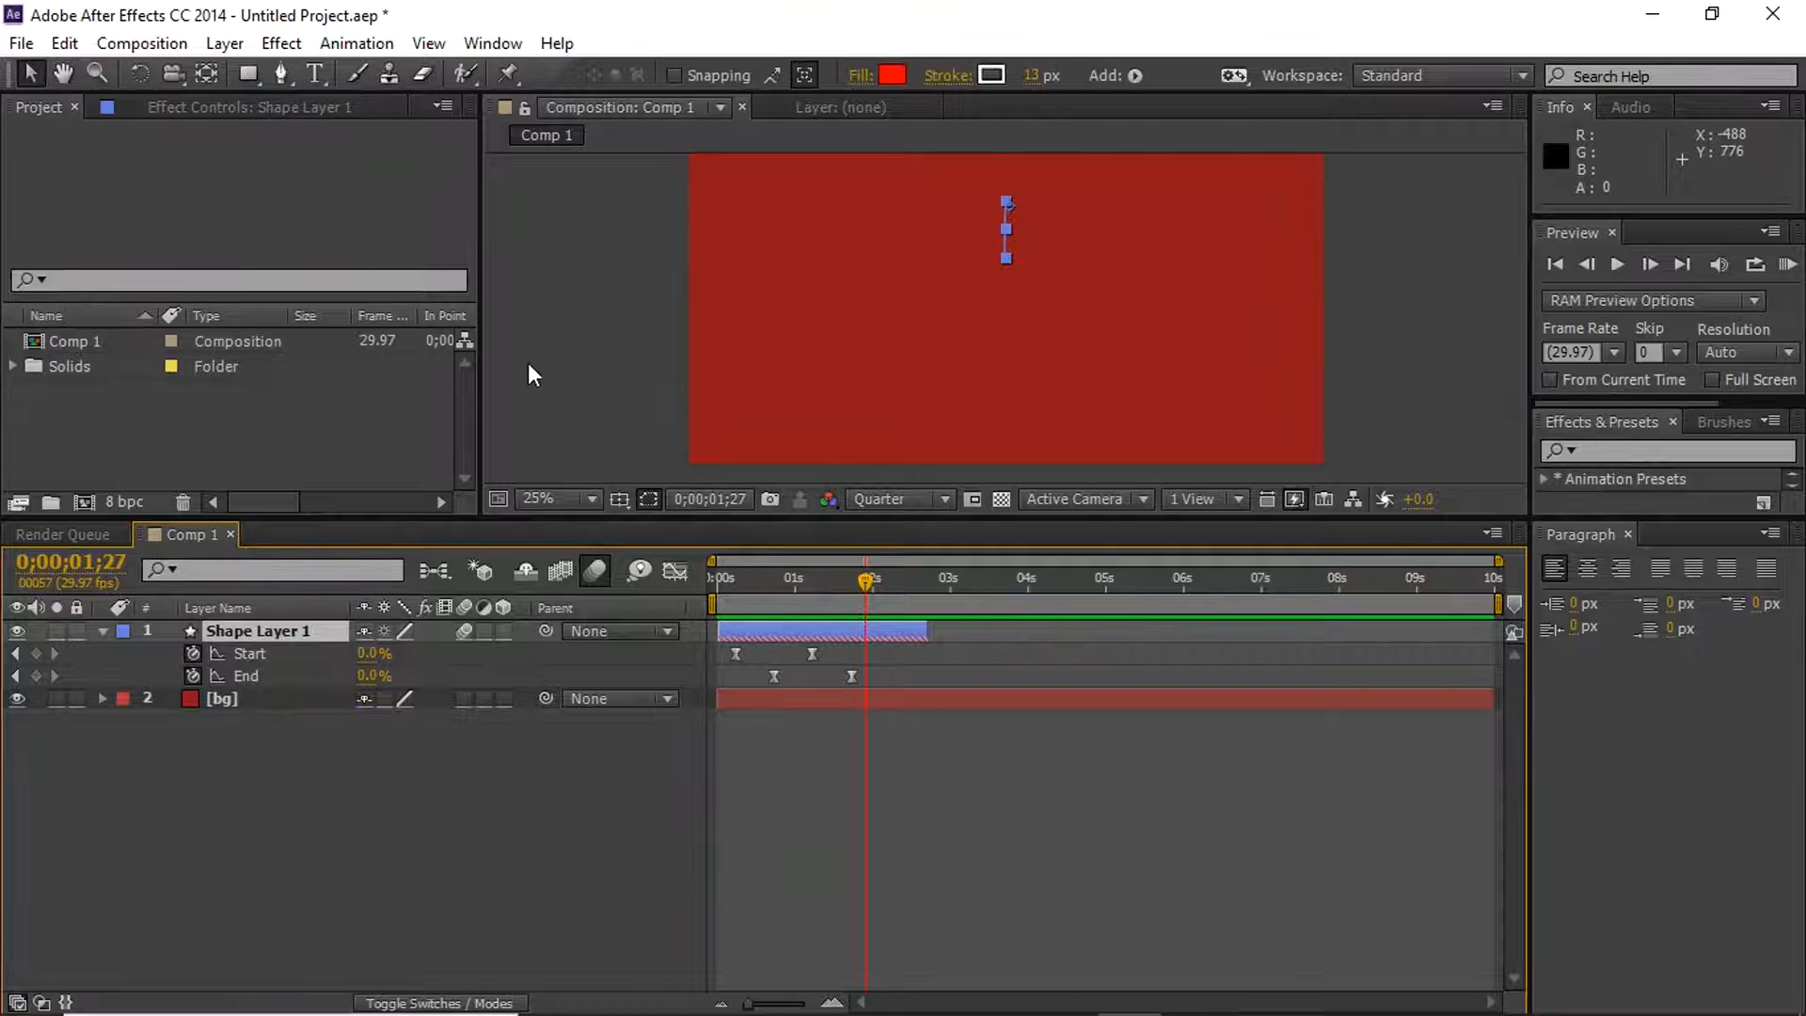
# Switch to the Ellipse tool, try drawing a circle inside Shape Layer 1, and undo it
pyautogui.click(251, 76)
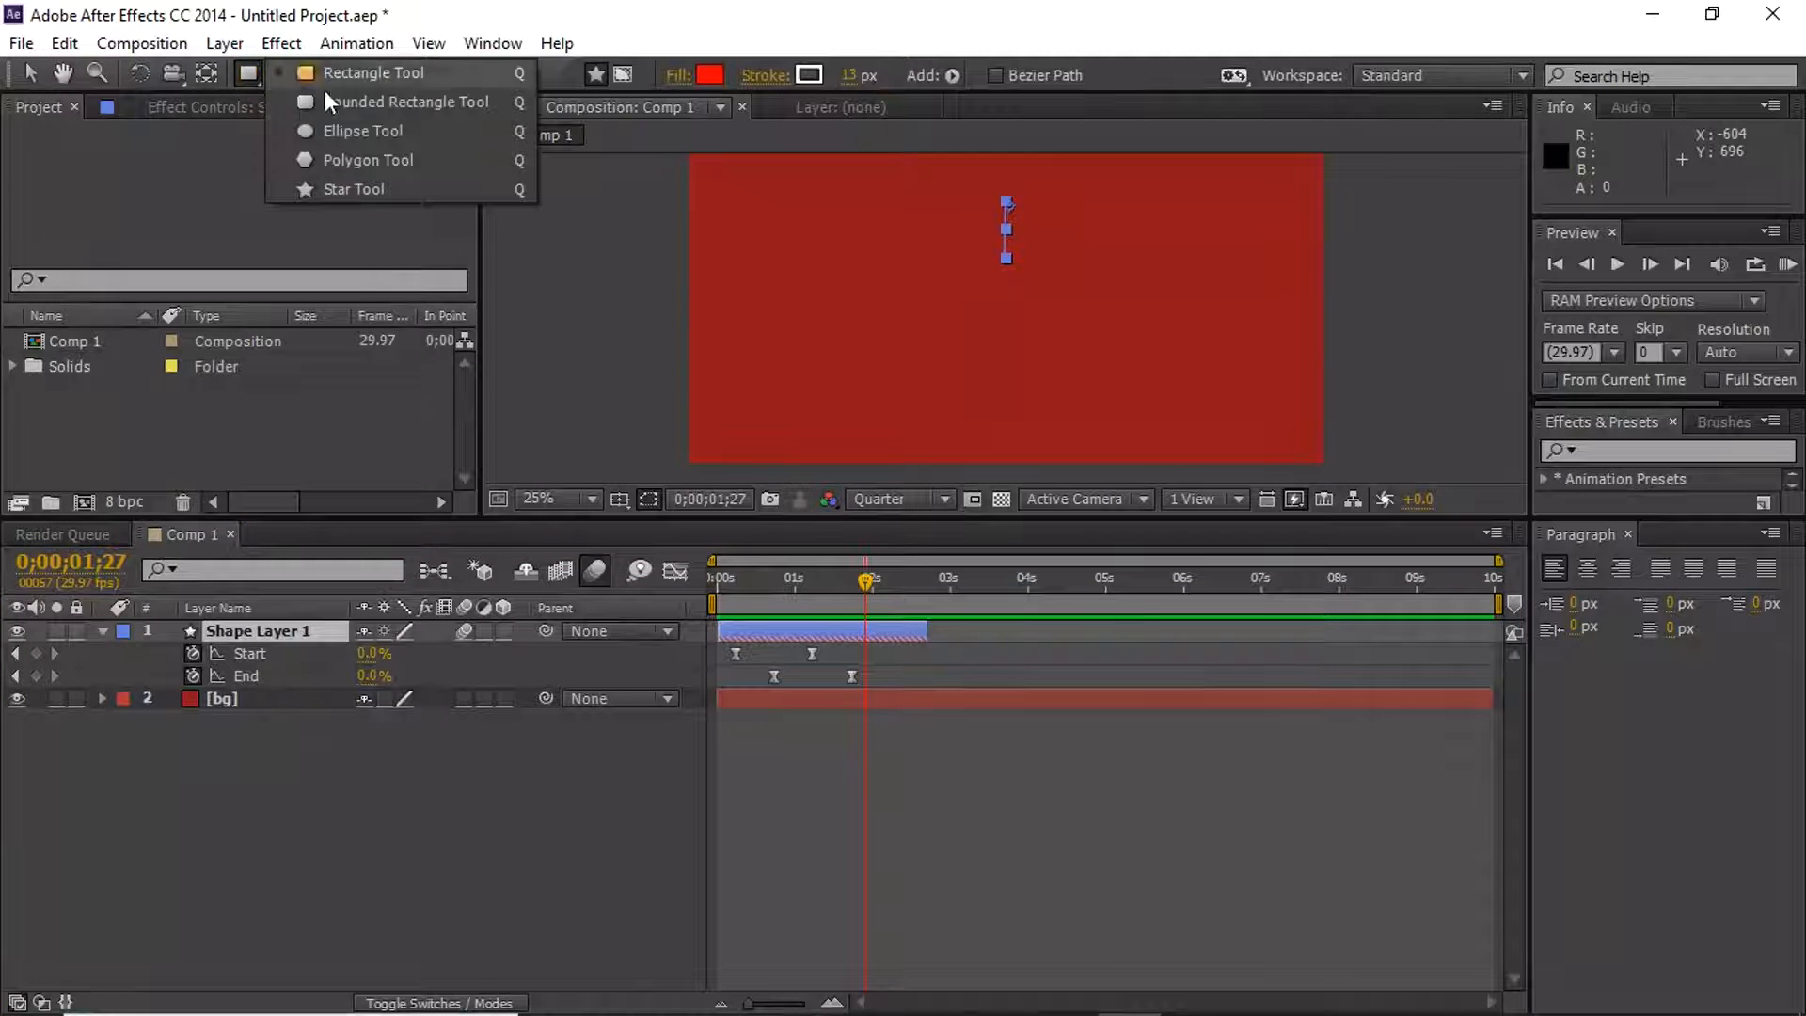
pyautogui.click(393, 132)
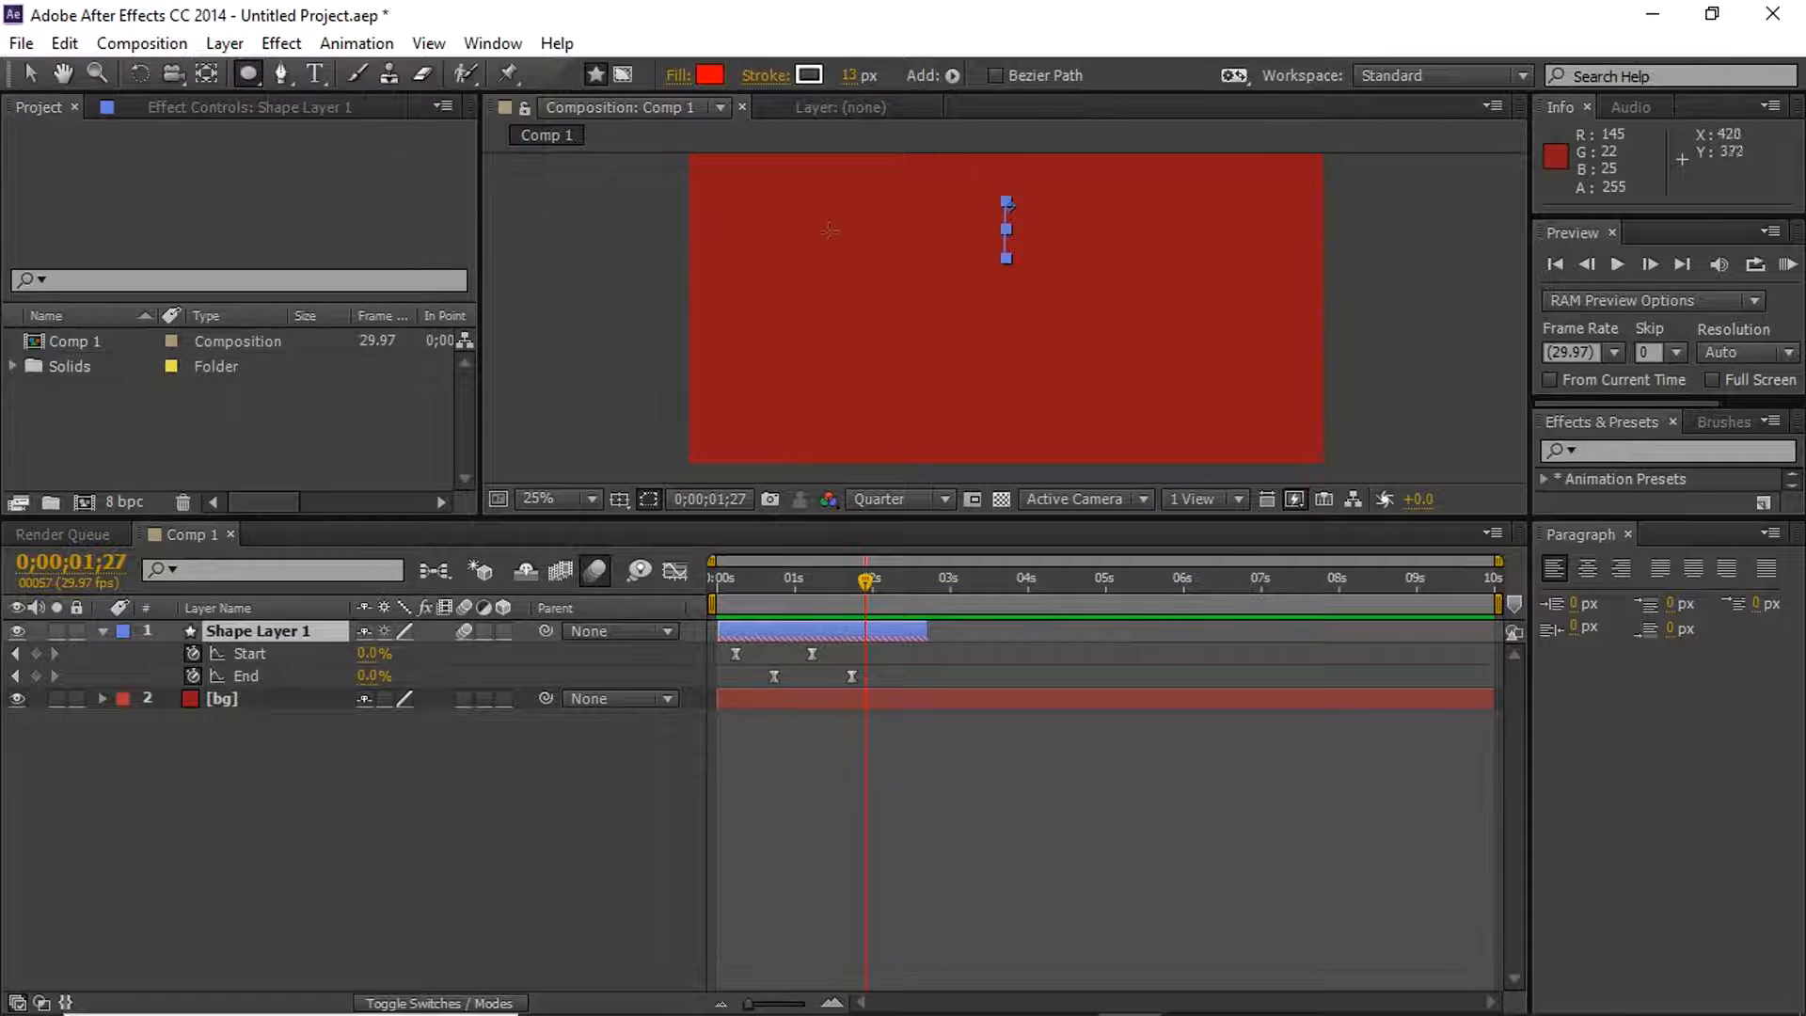
pyautogui.moveTo(801, 235); pyautogui.dragTo(954, 375)
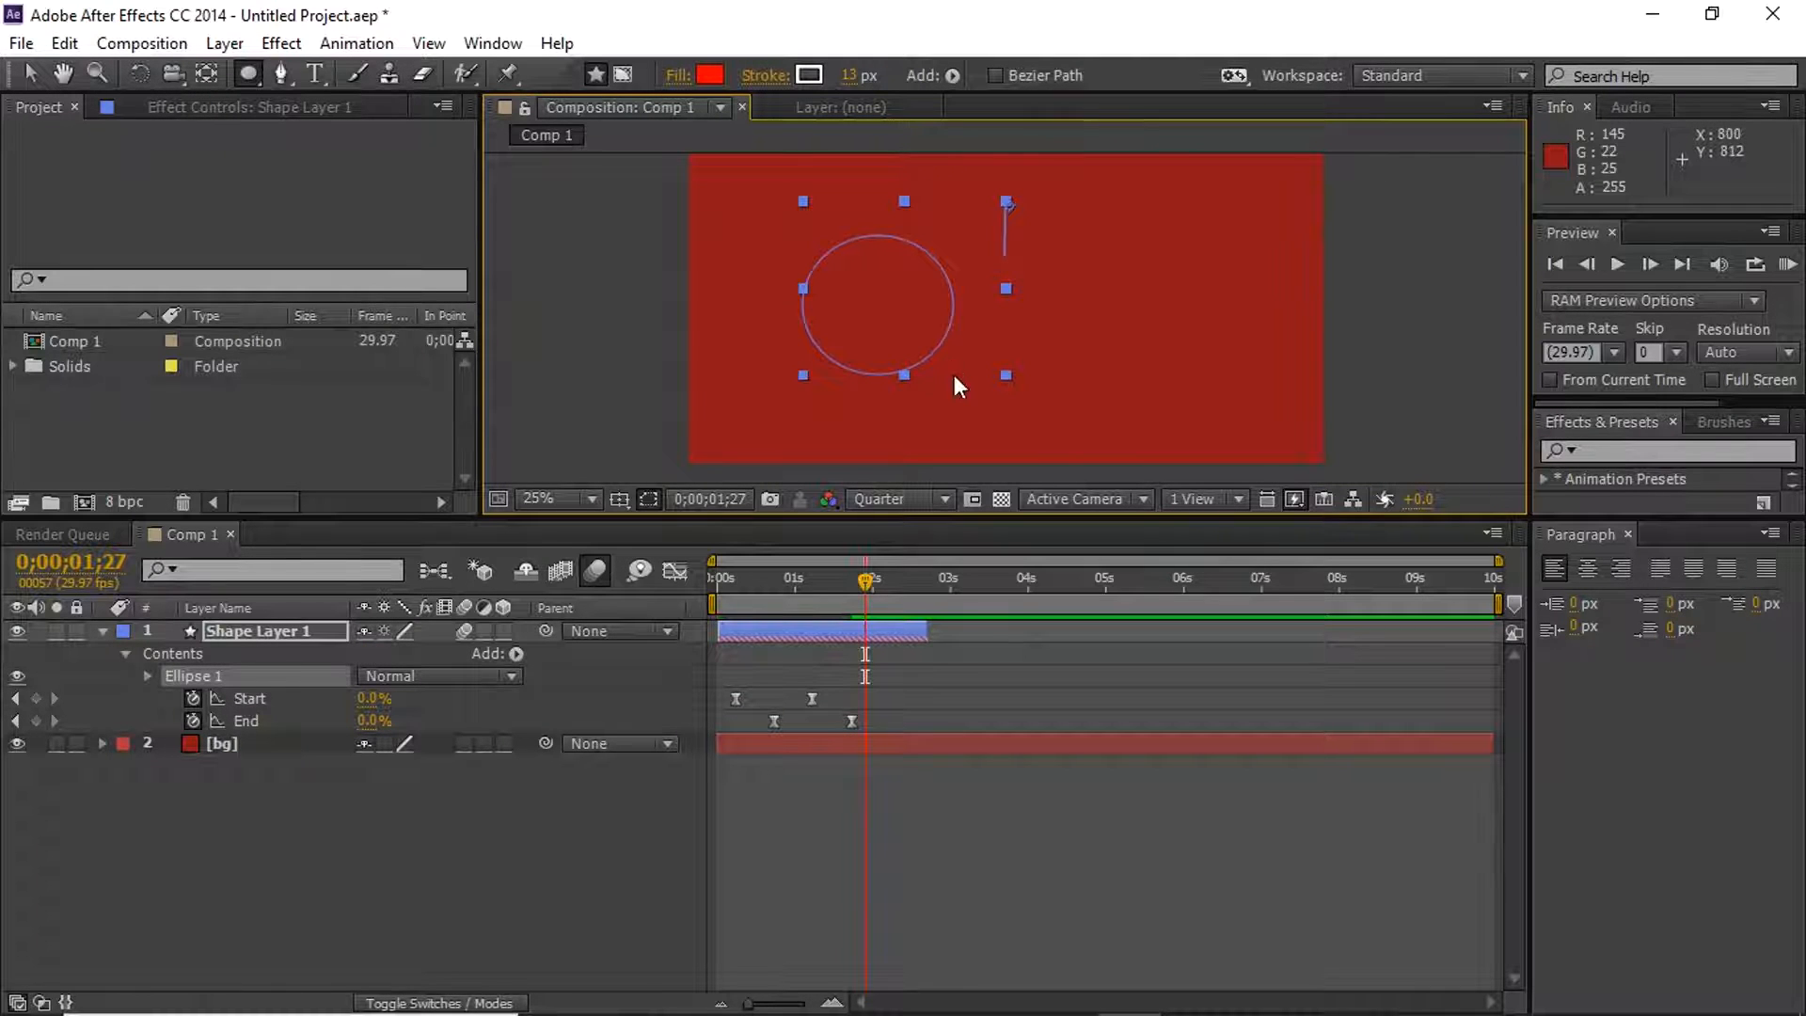
pyautogui.hotkey('ctrl', 'z')
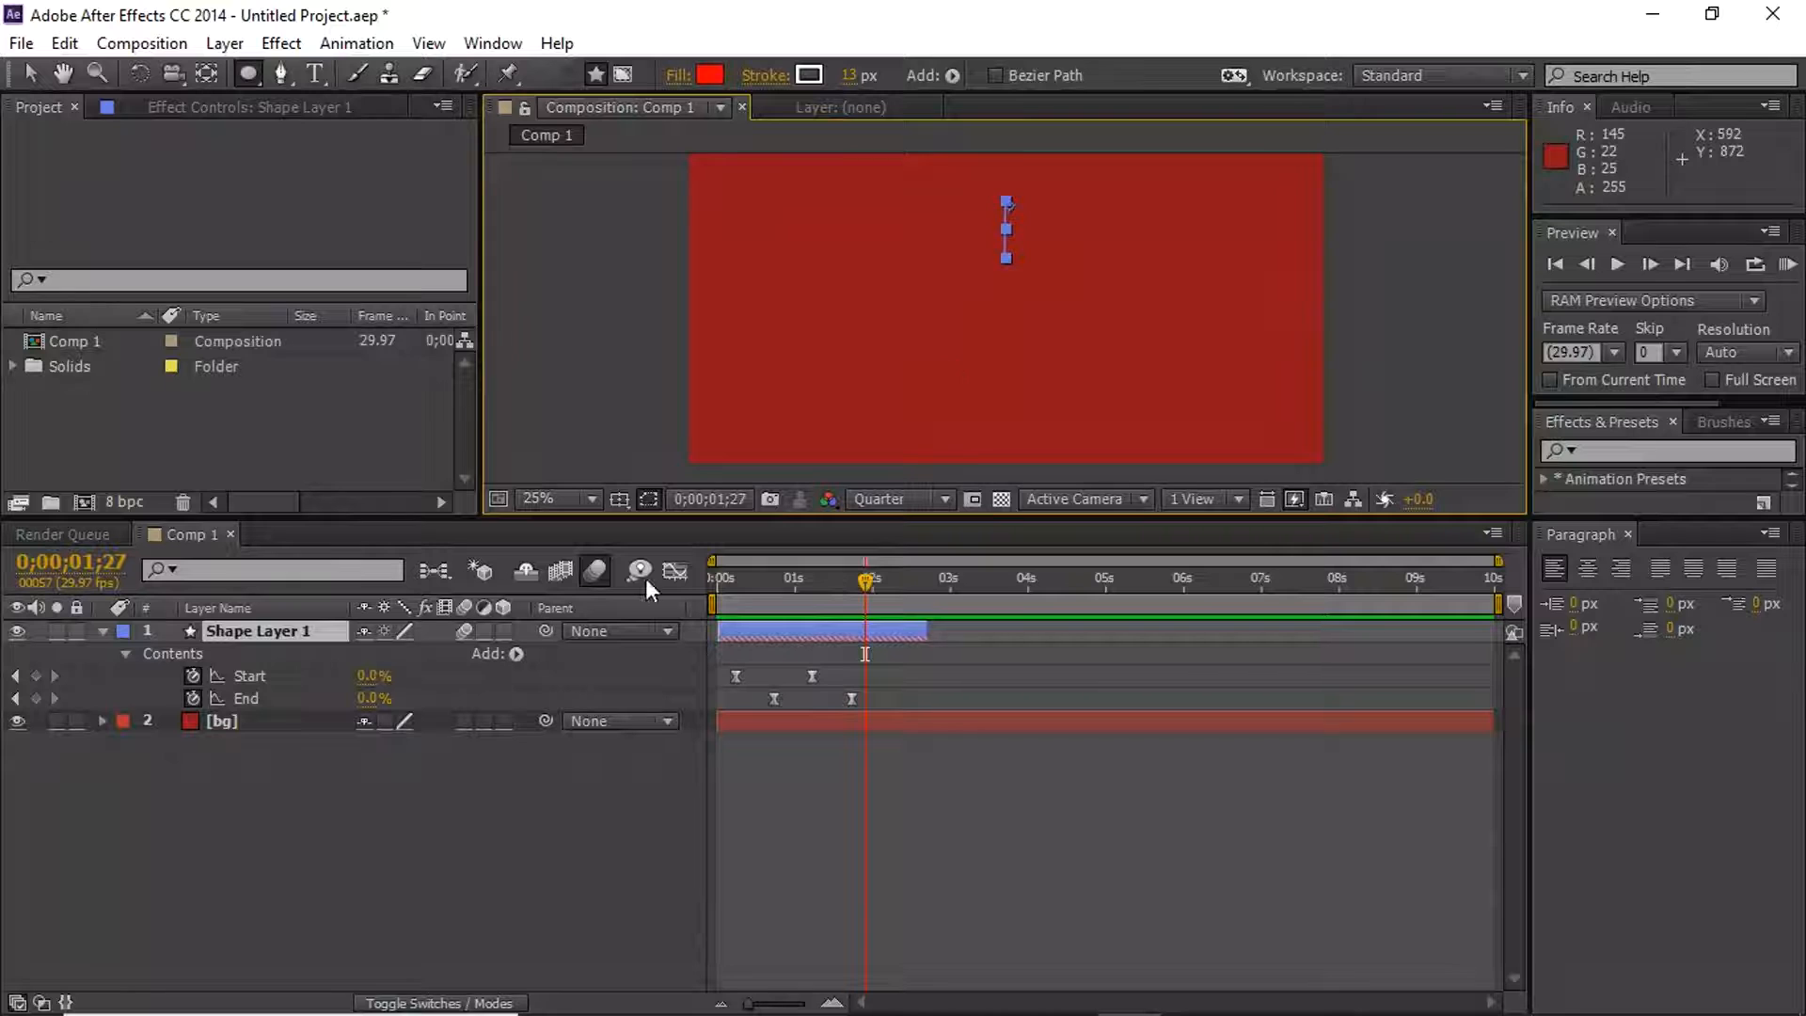
pyautogui.click(477, 895)
pyautogui.moveTo(856, 241); pyautogui.dragTo(1010, 397)
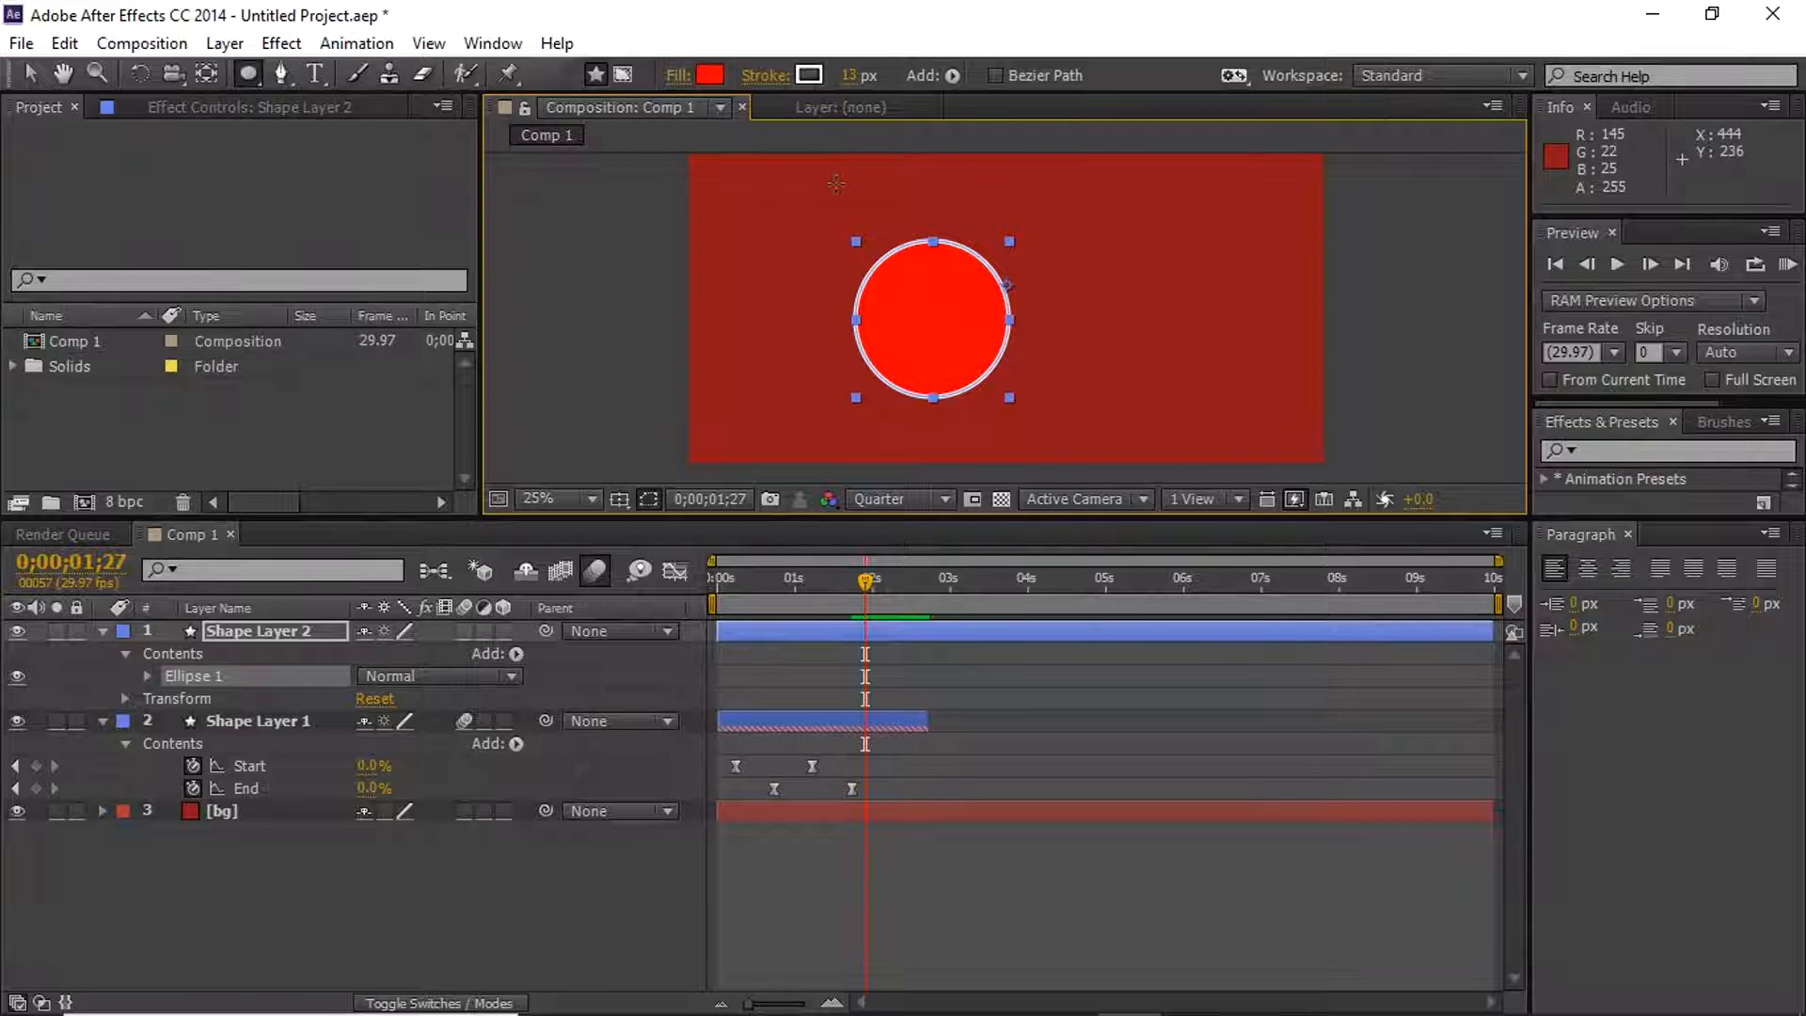
pyautogui.press('Delete')
pyautogui.click(269, 632)
pyautogui.press('Delete')
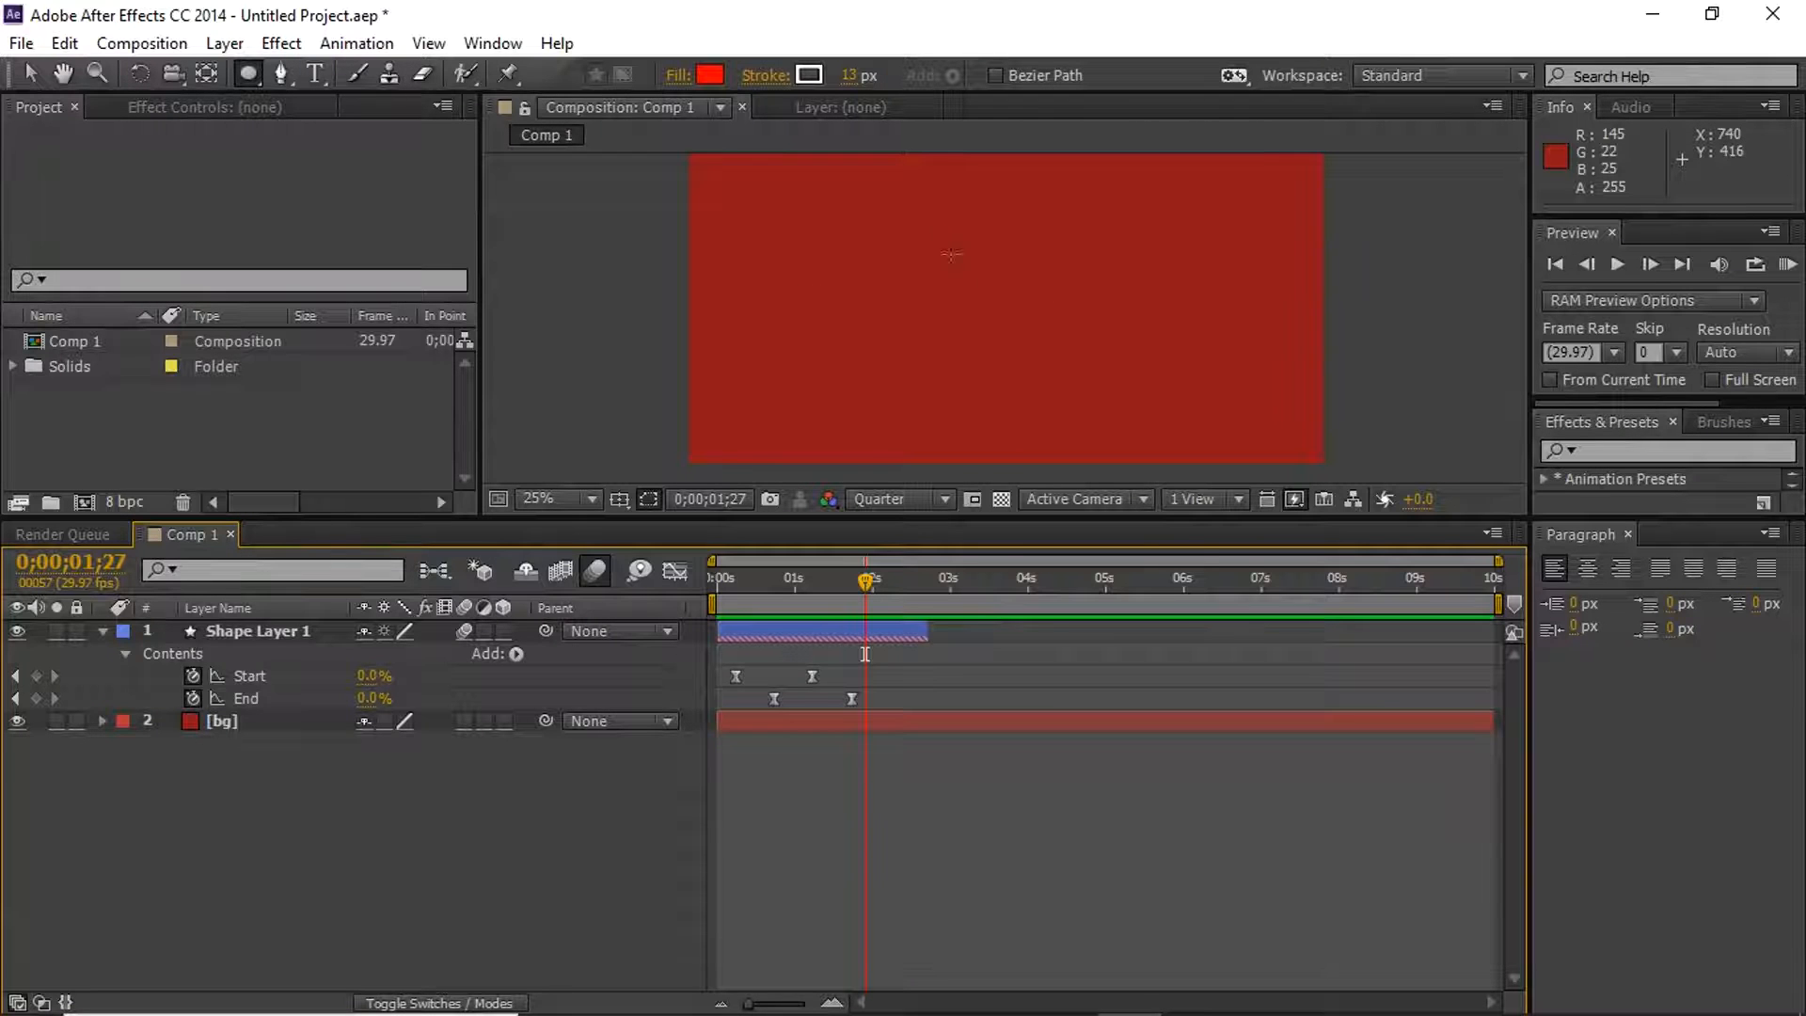
# Draw a large circle on a new shape layer and move it to the middle of the frame
pyautogui.moveTo(936, 244); pyautogui.dragTo(1127, 394)
pyautogui.press('shift')
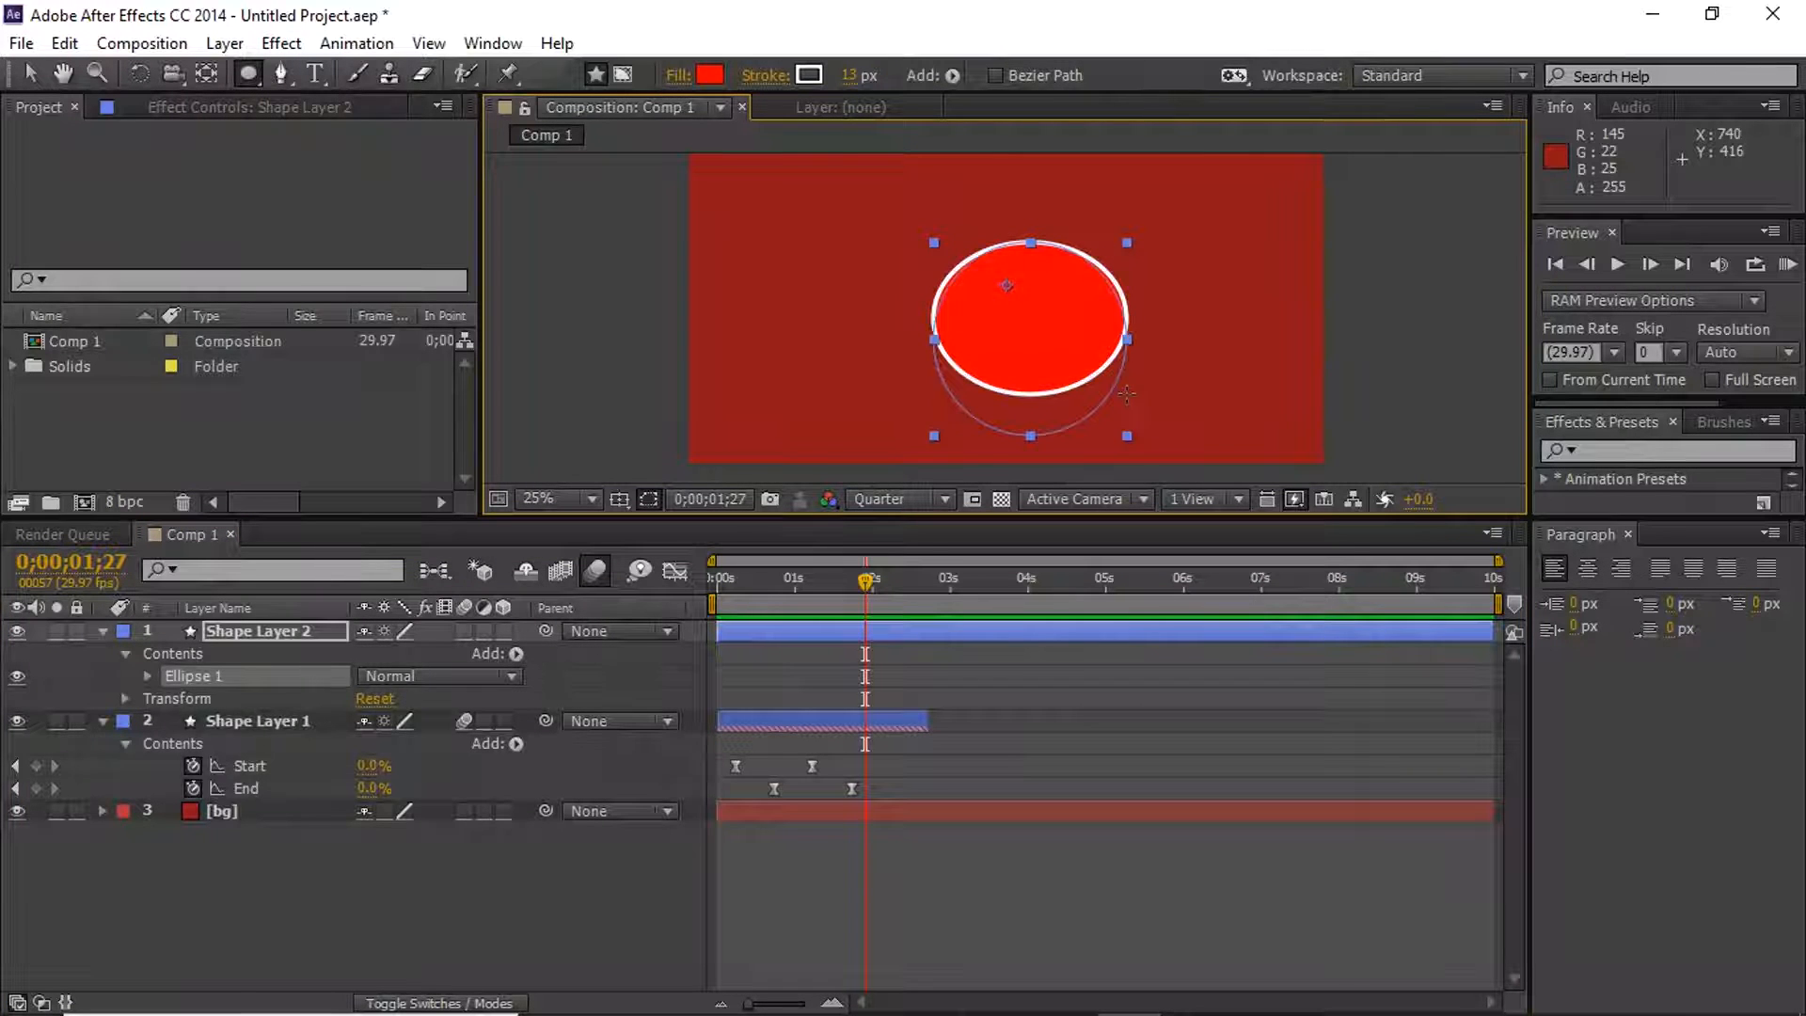
pyautogui.moveTo(1127, 394); pyautogui.dragTo(1121, 409)
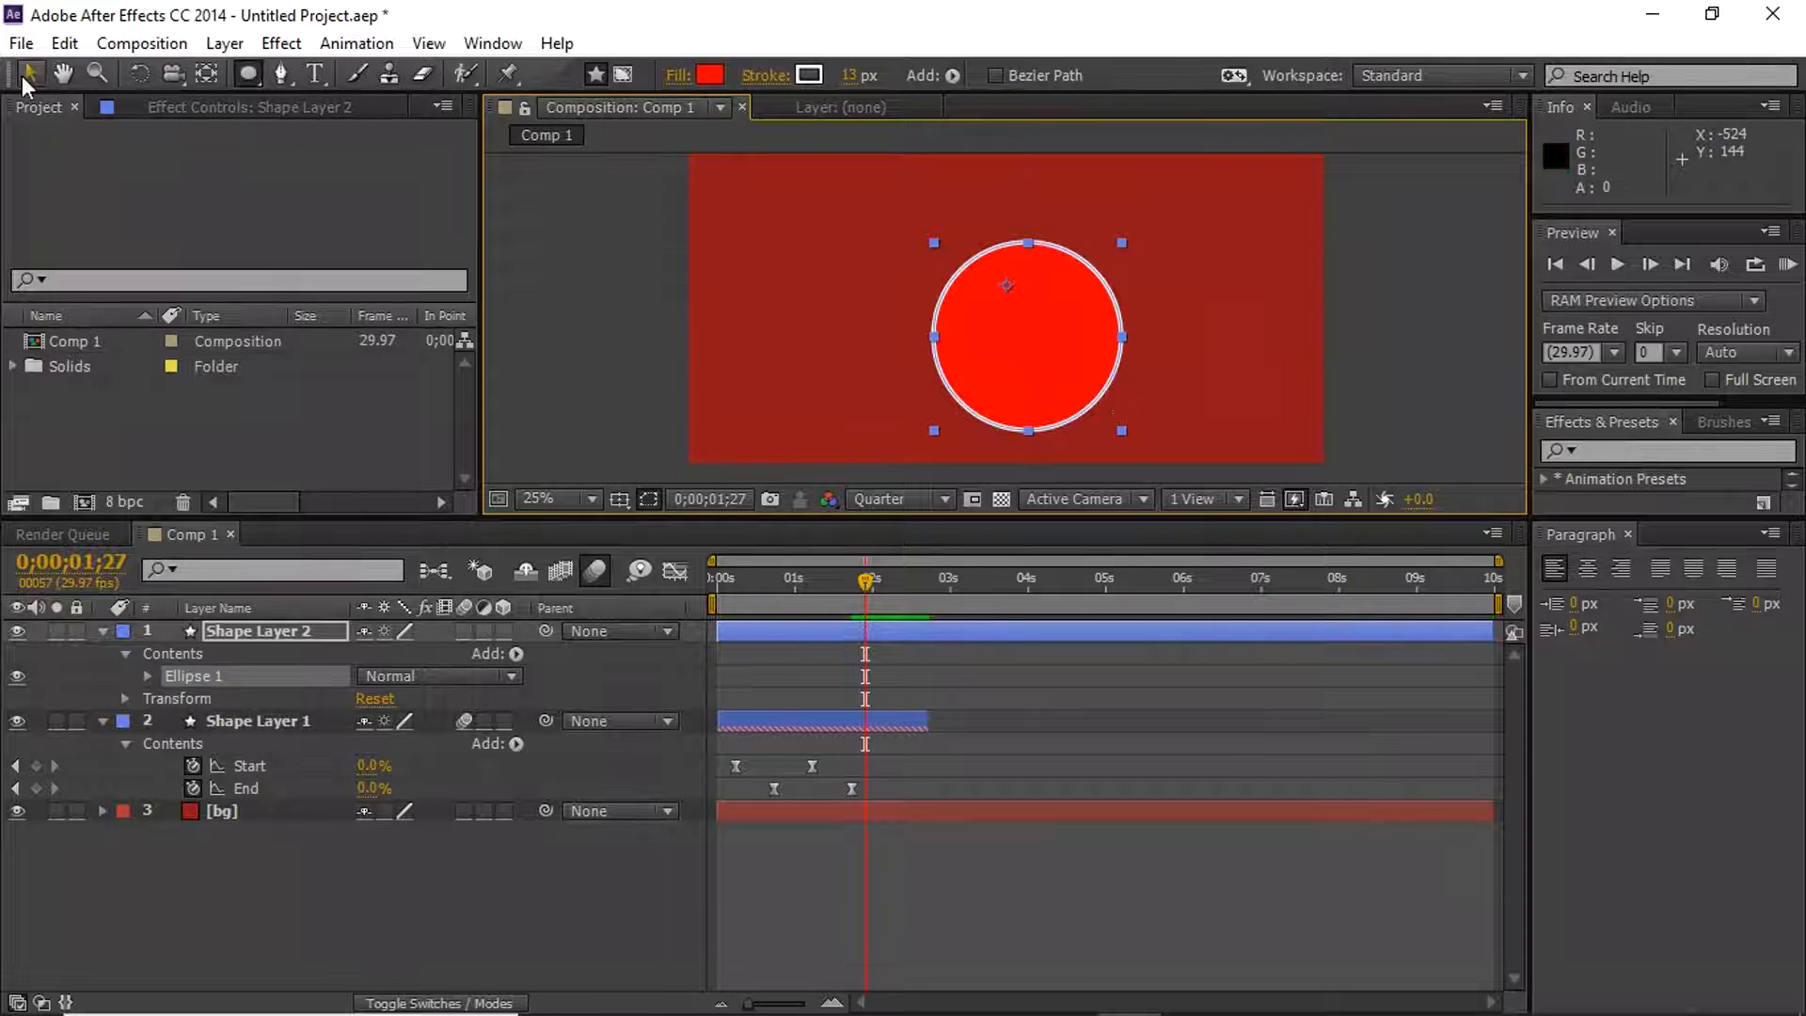
pyautogui.click(19, 77)
pyautogui.click(213, 81)
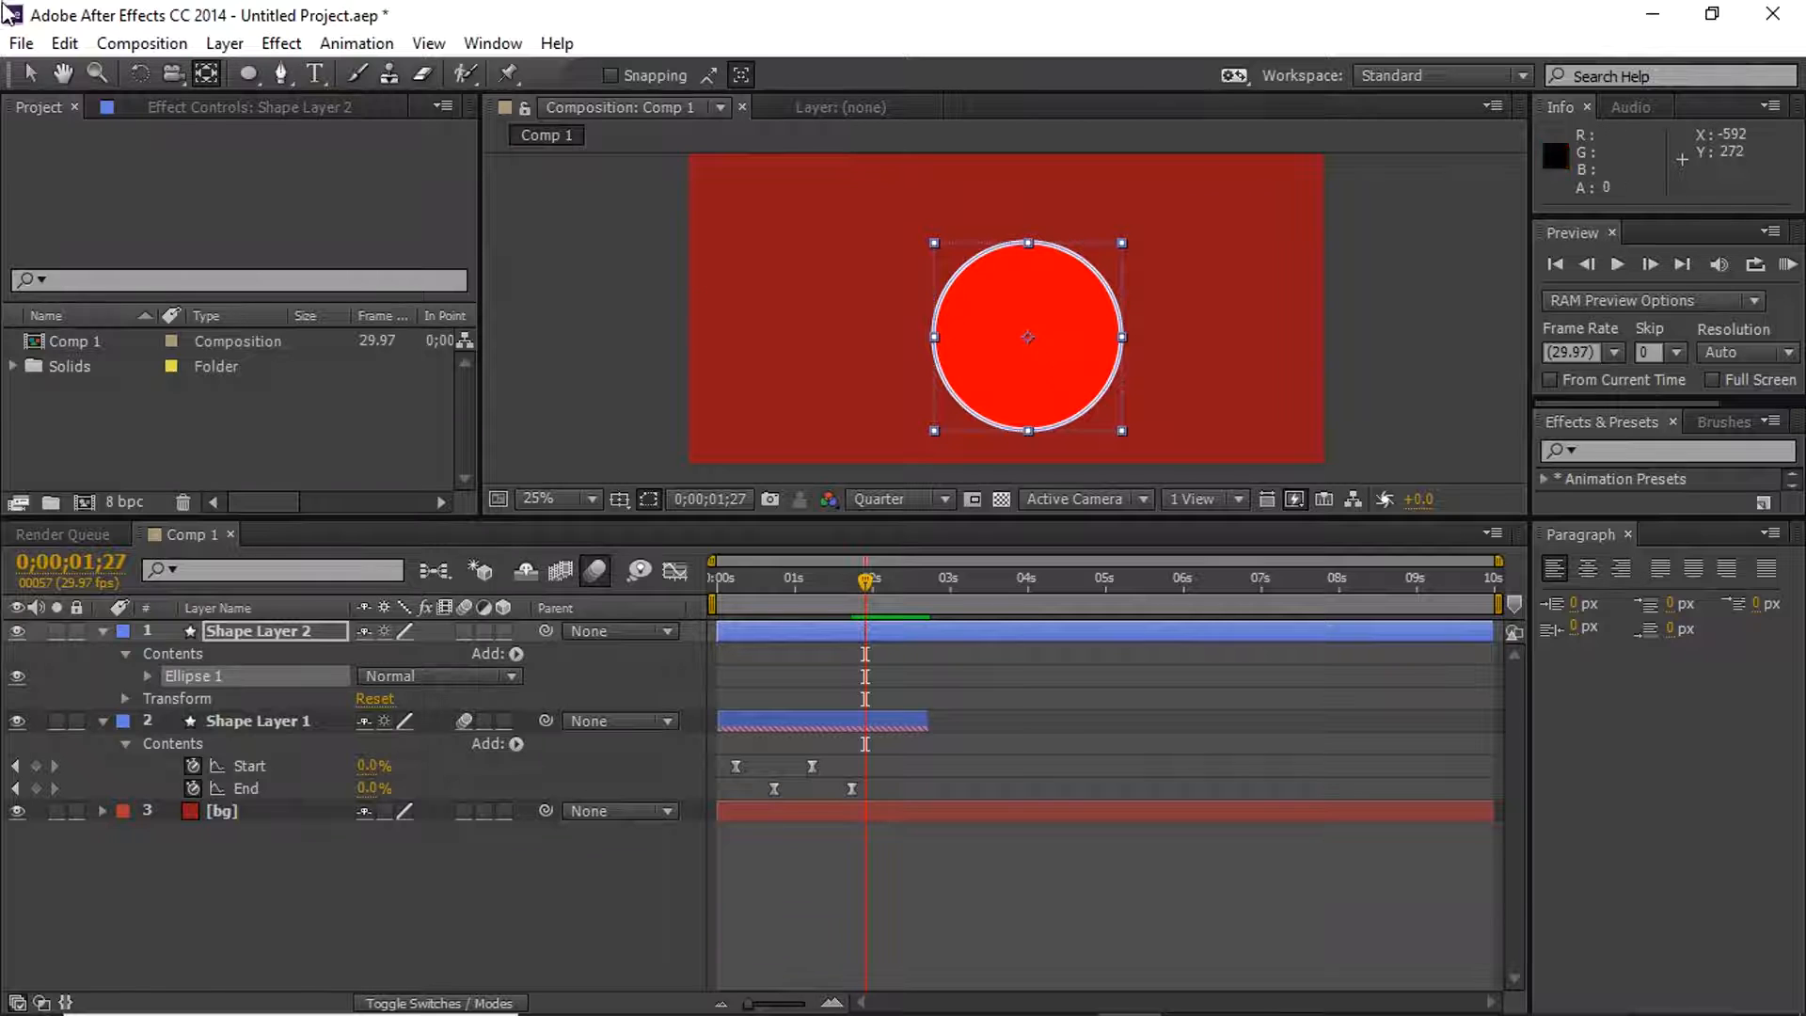
pyautogui.click(25, 79)
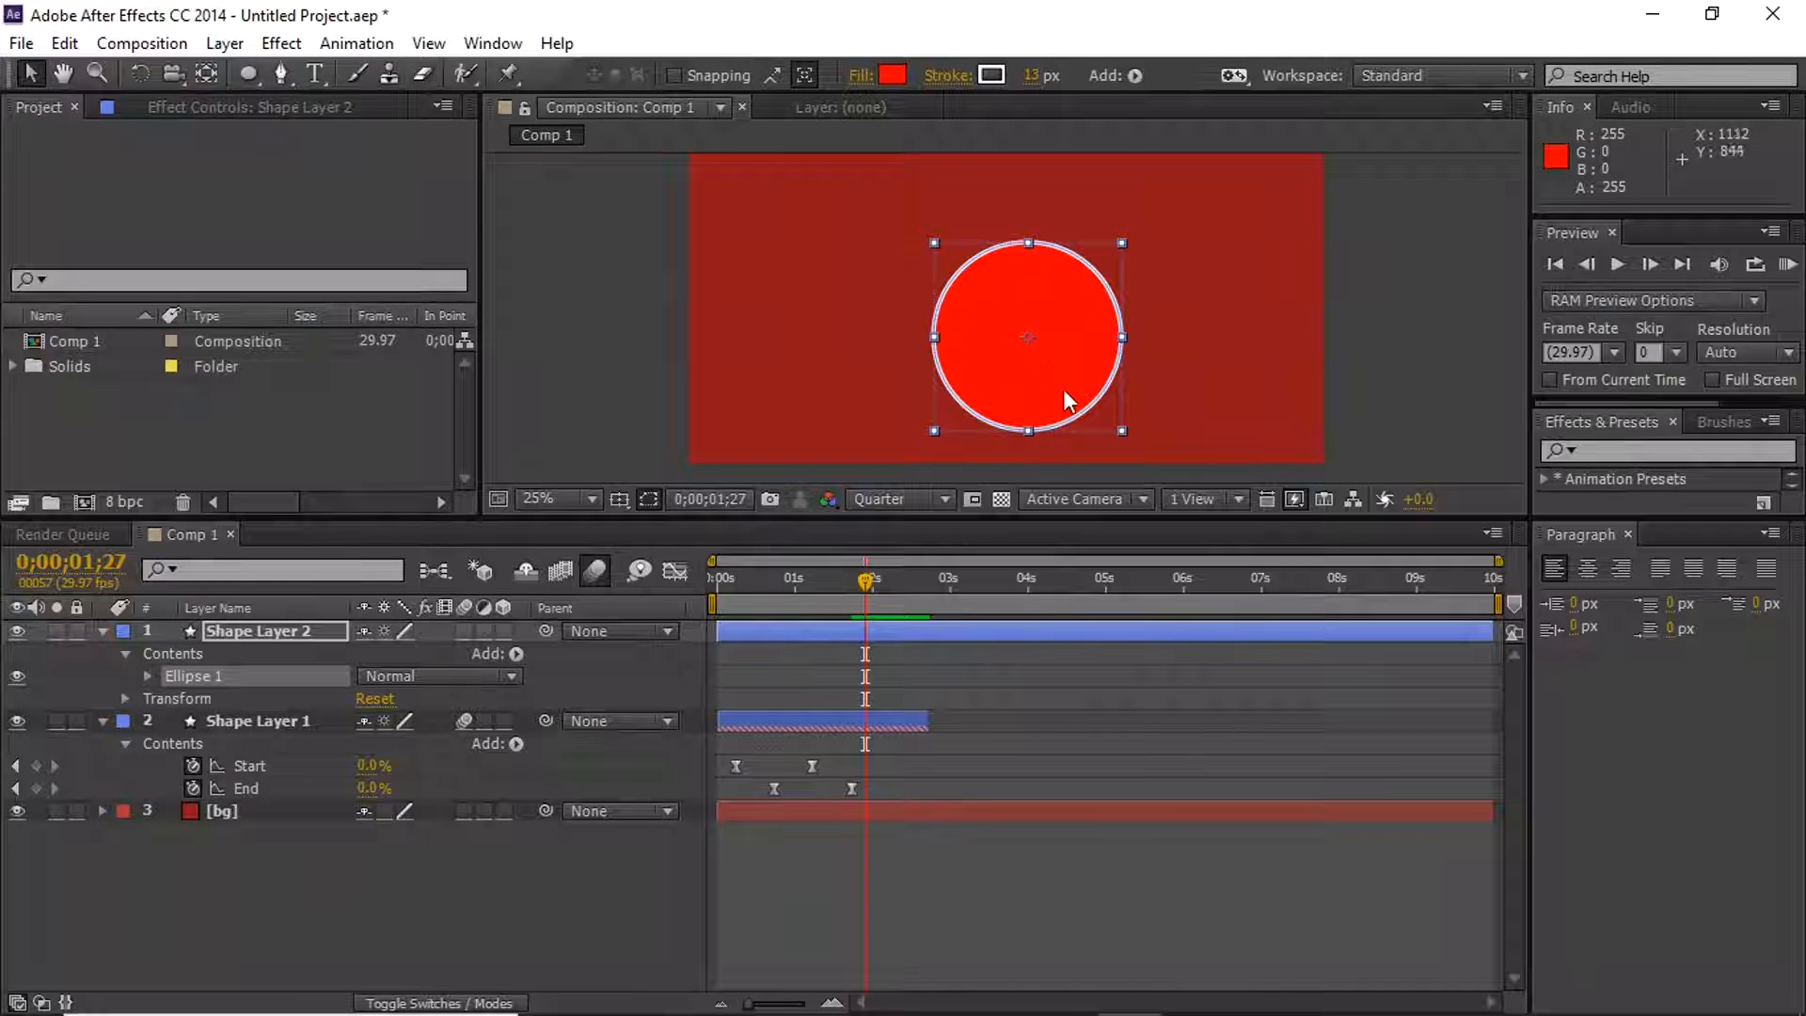
pyautogui.moveTo(1063, 389); pyautogui.dragTo(1050, 374)
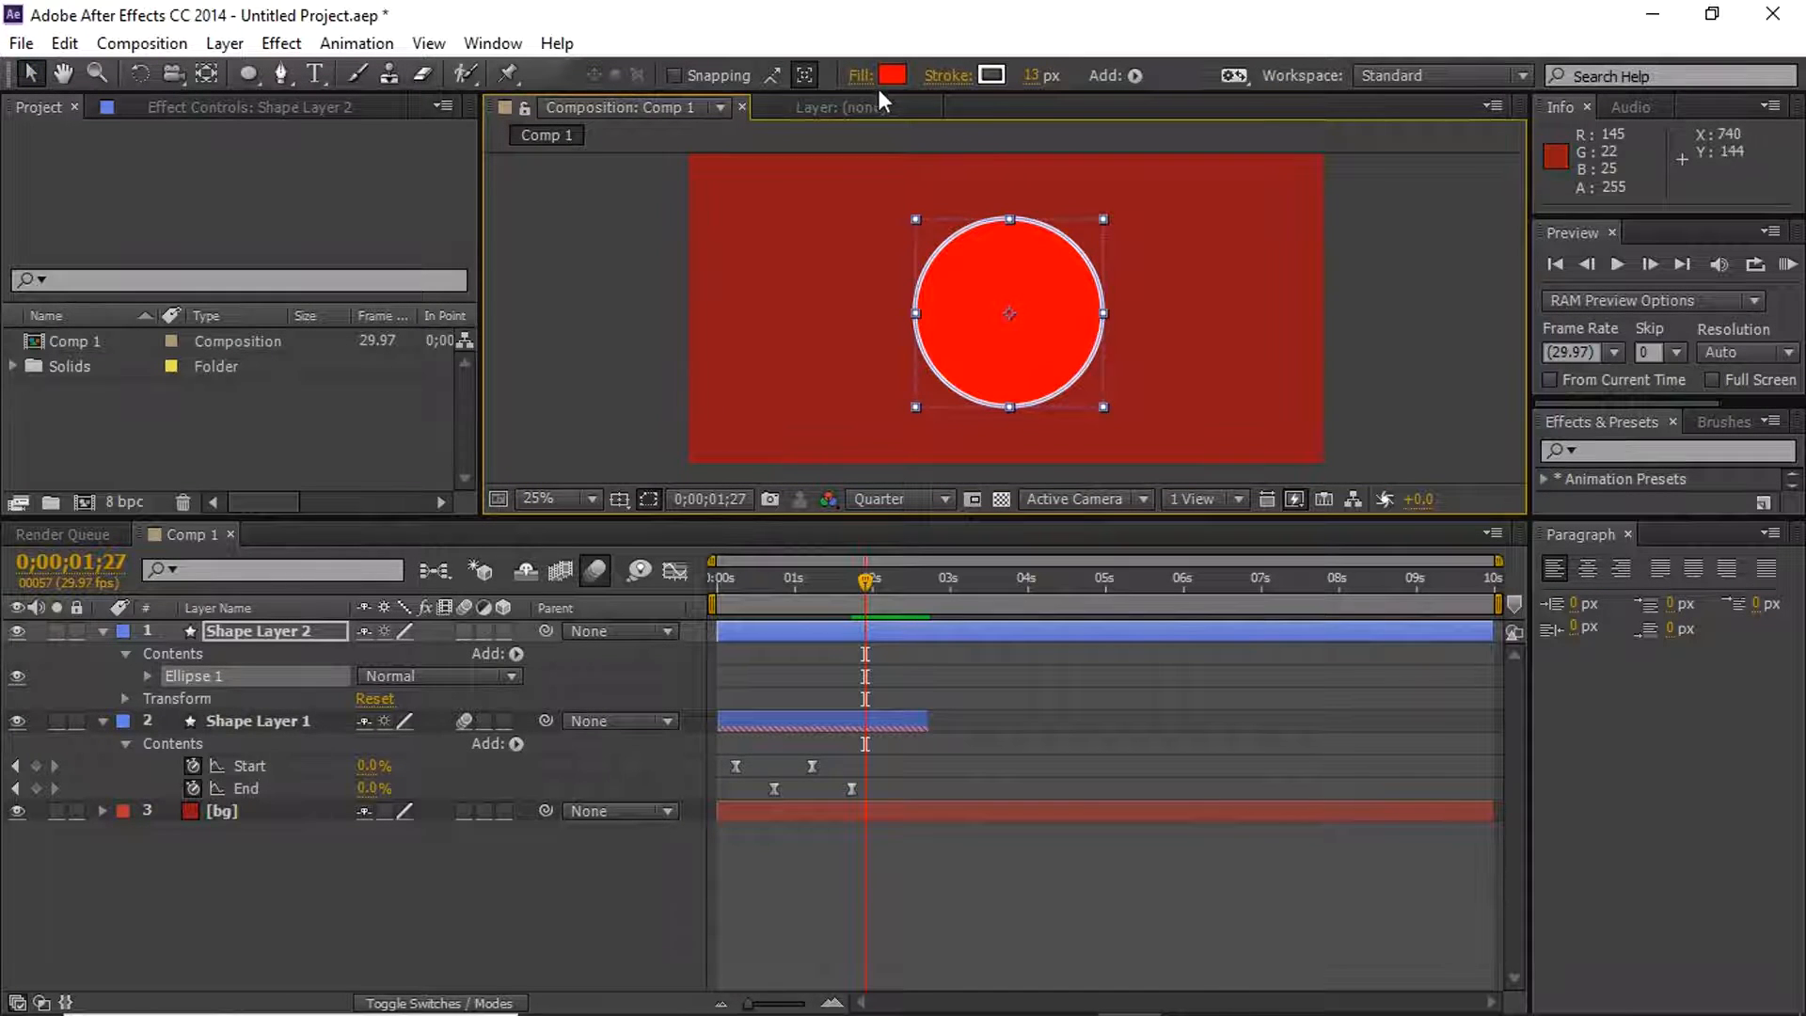
# Set the circle's fill type to None so only its white stroke remains
pyautogui.click(851, 75)
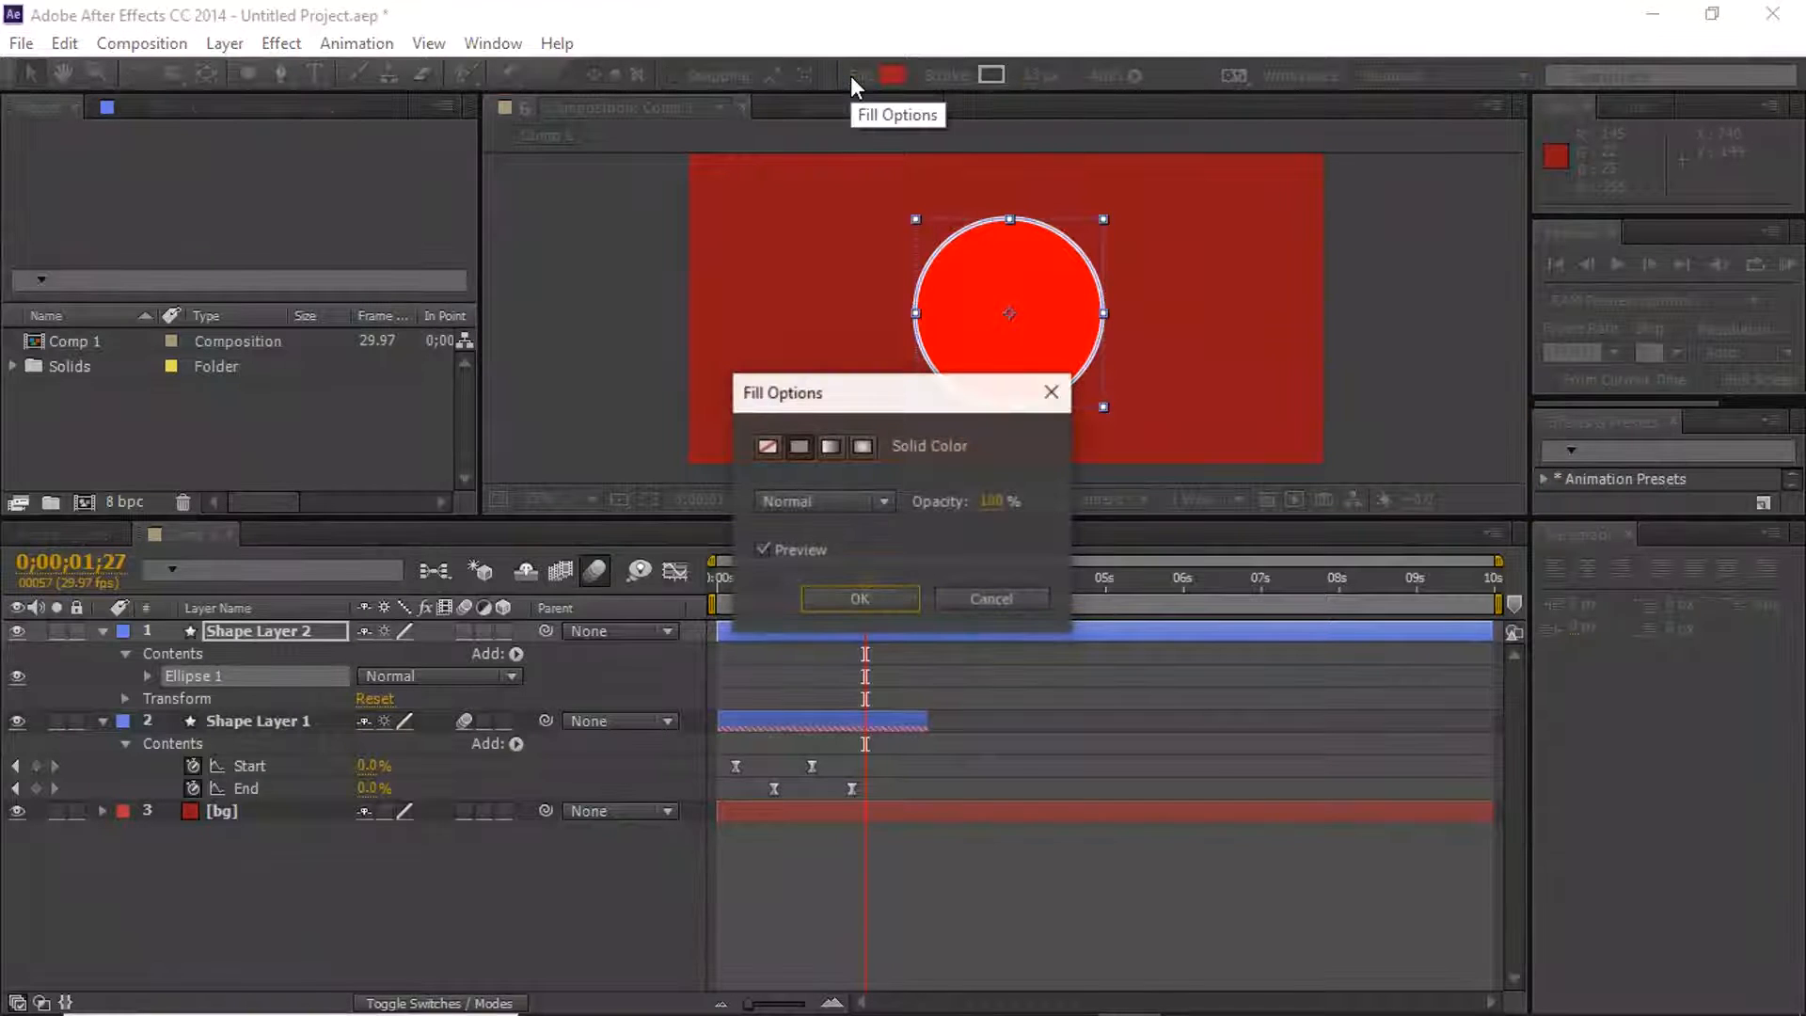
pyautogui.click(1050, 392)
pyautogui.click(862, 70)
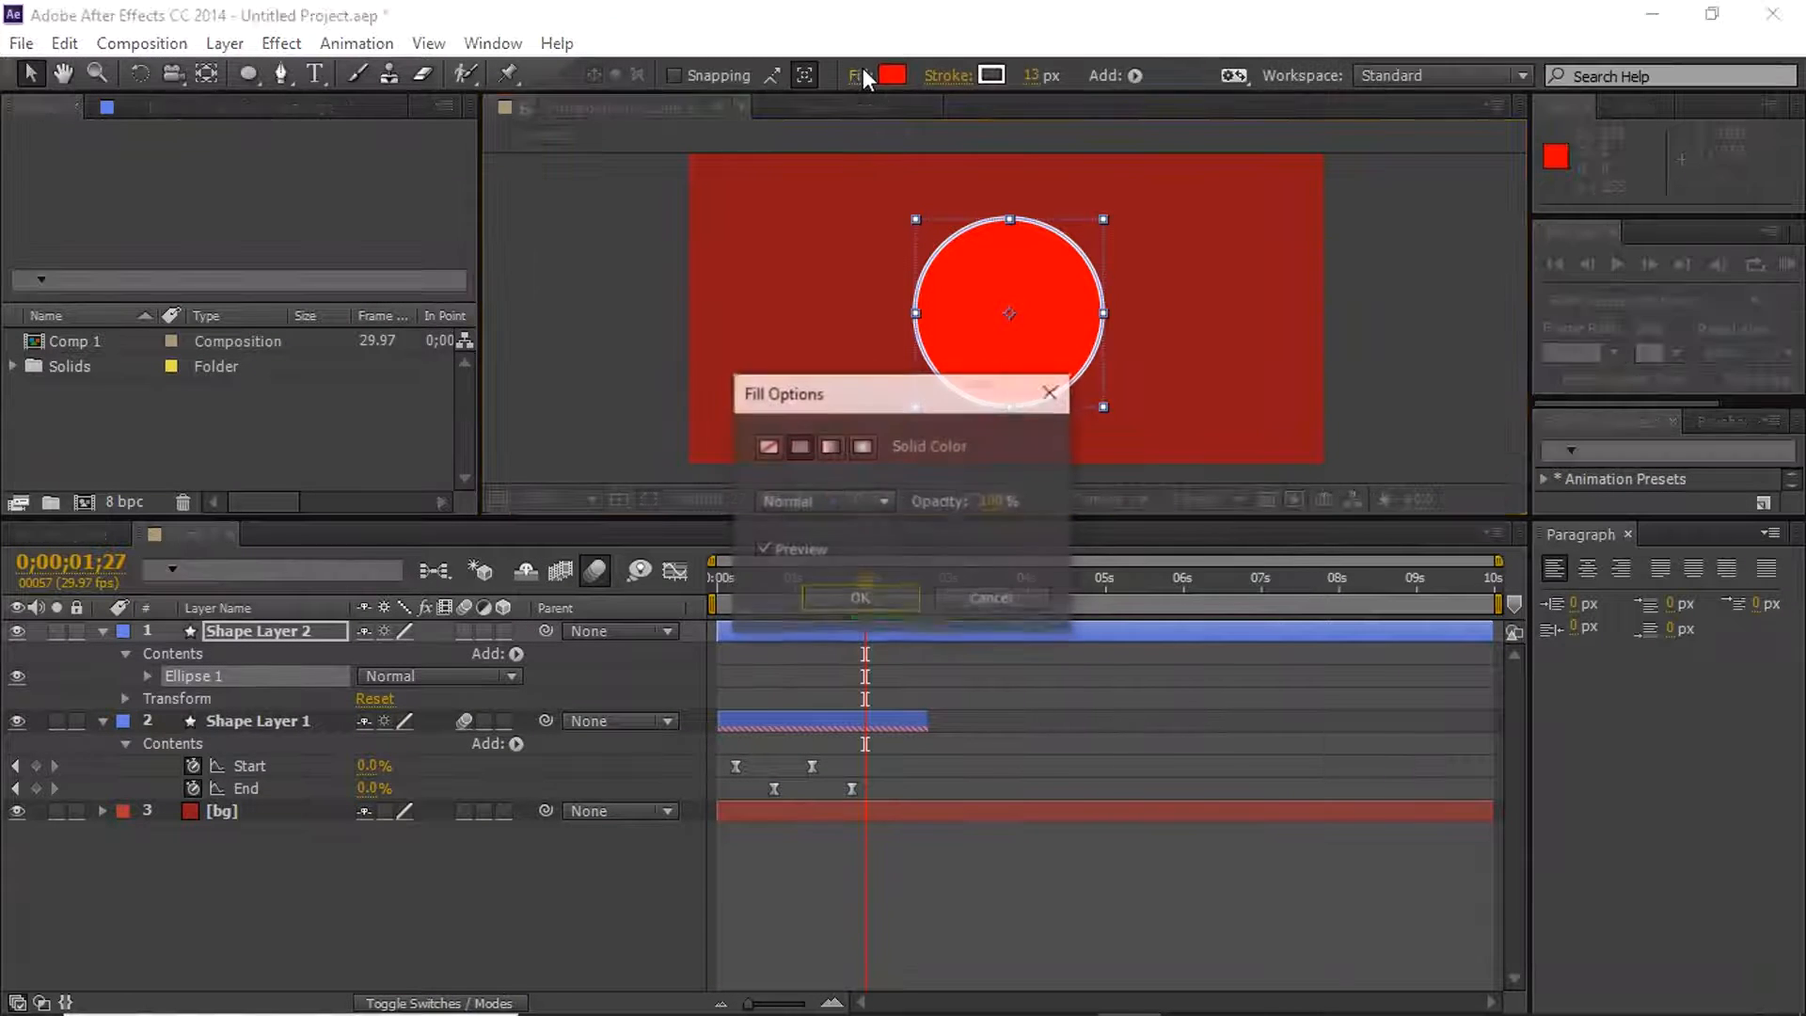
pyautogui.click(768, 445)
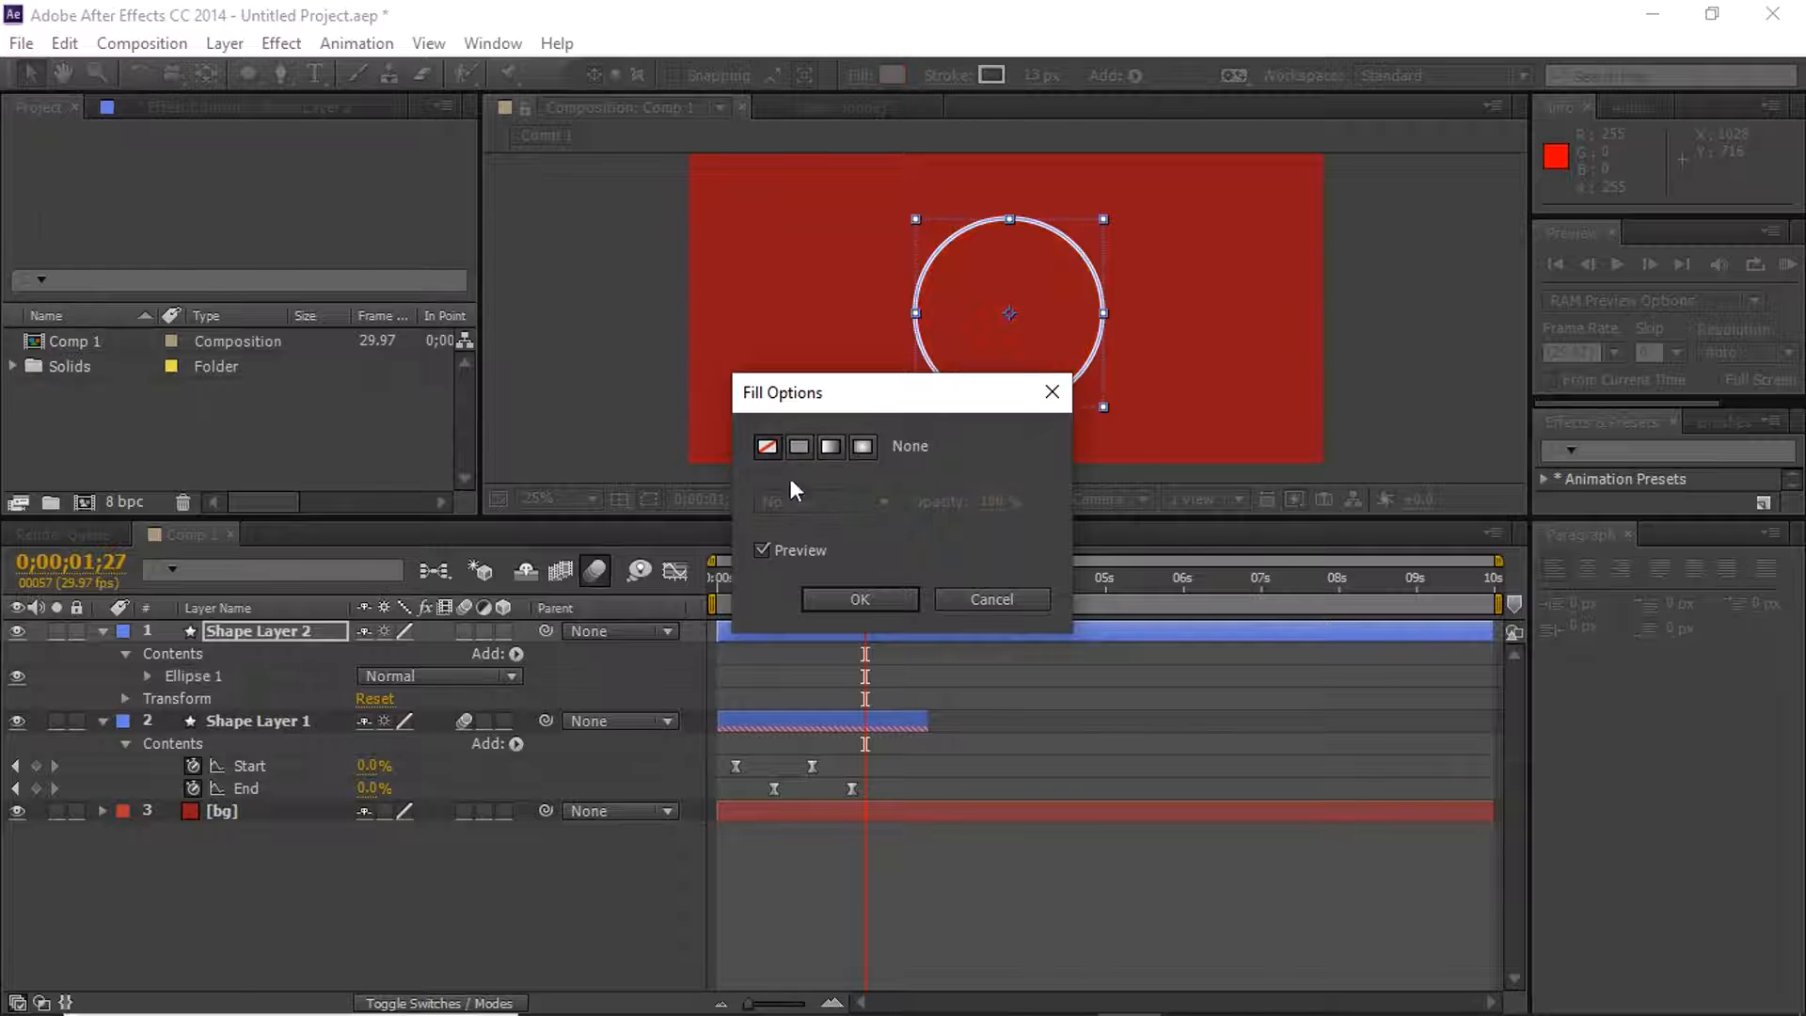
pyautogui.click(860, 599)
pyautogui.press('Return')
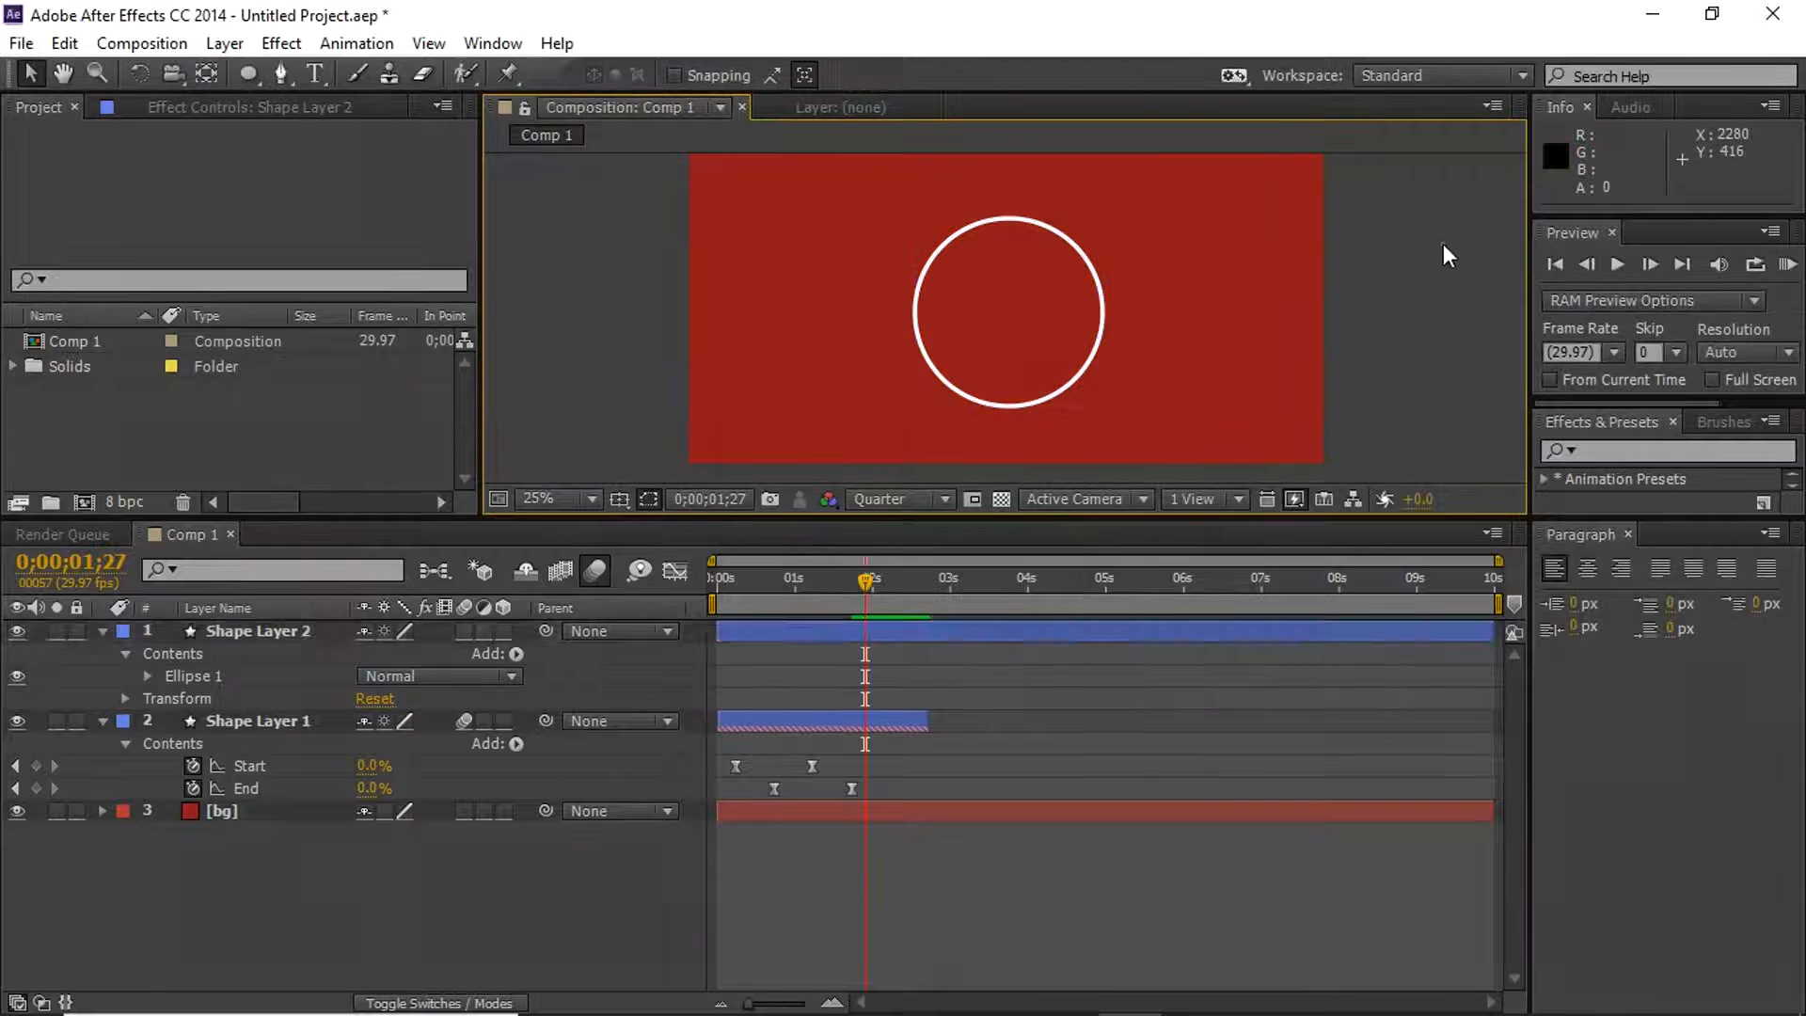
# Add Trim Paths to the circle on Shape Layer 2 and try a Start value of 70%
pyautogui.click(1029, 397)
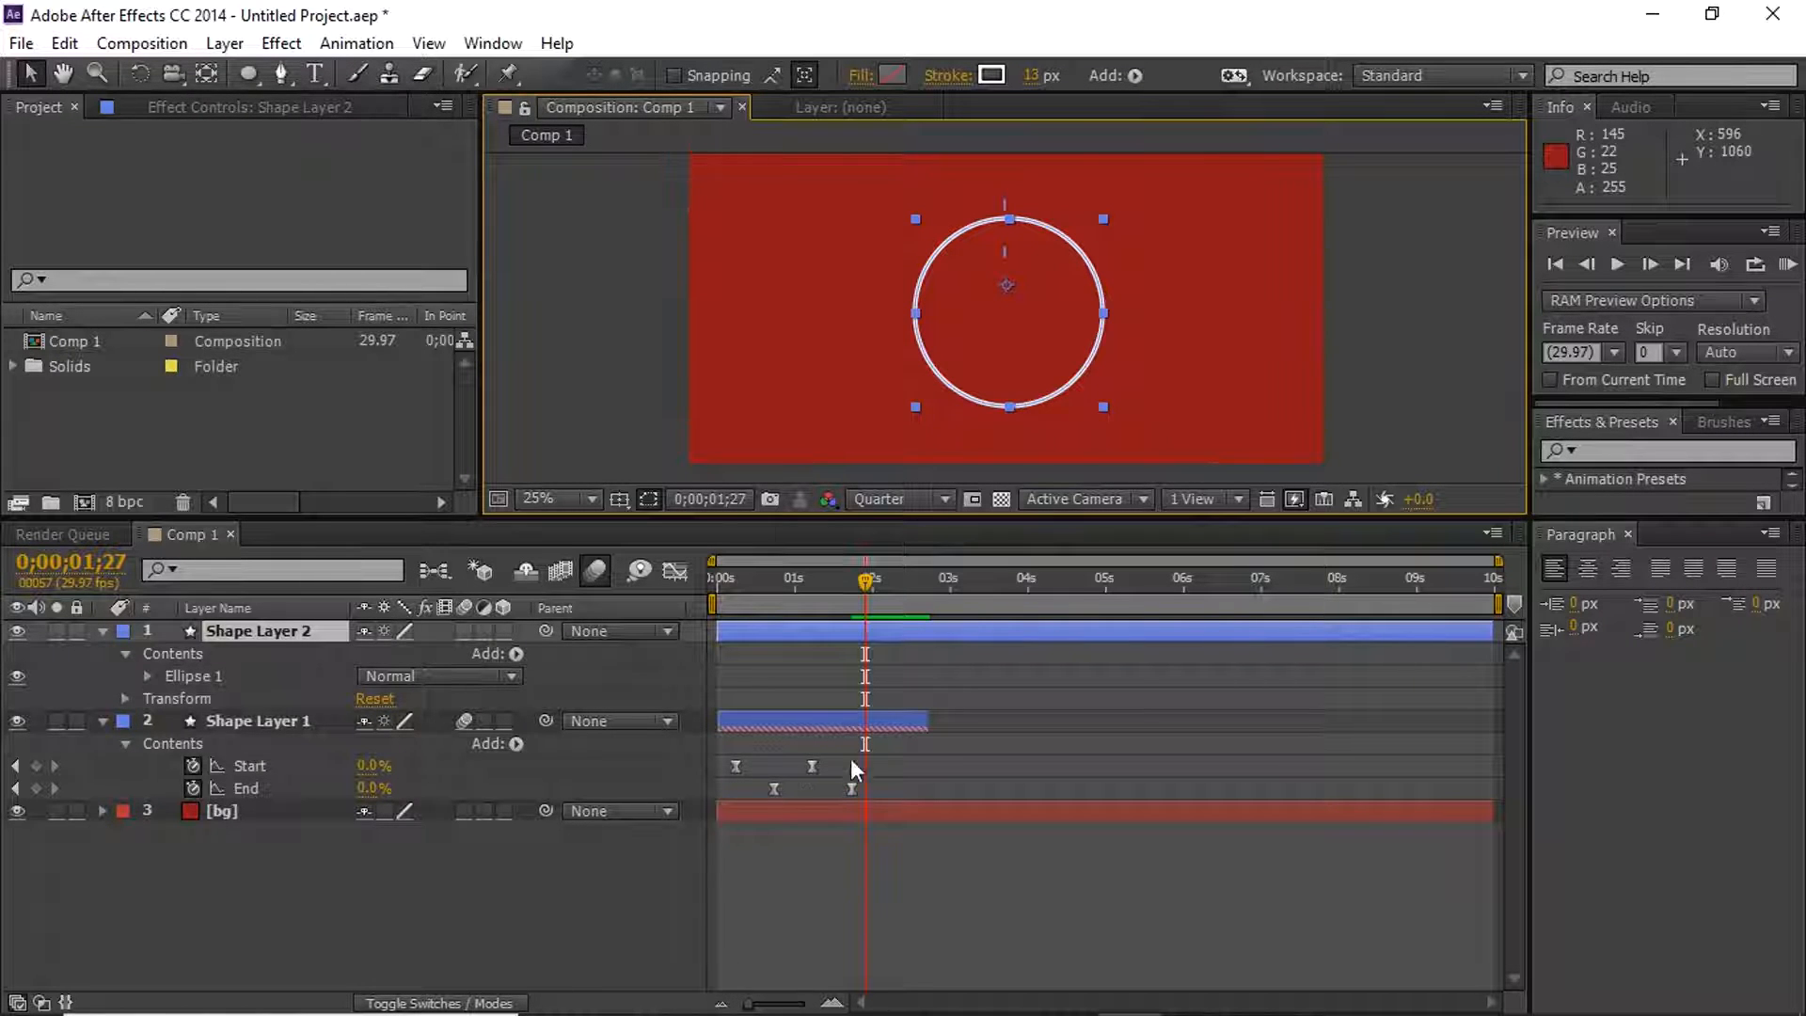
pyautogui.click(146, 676)
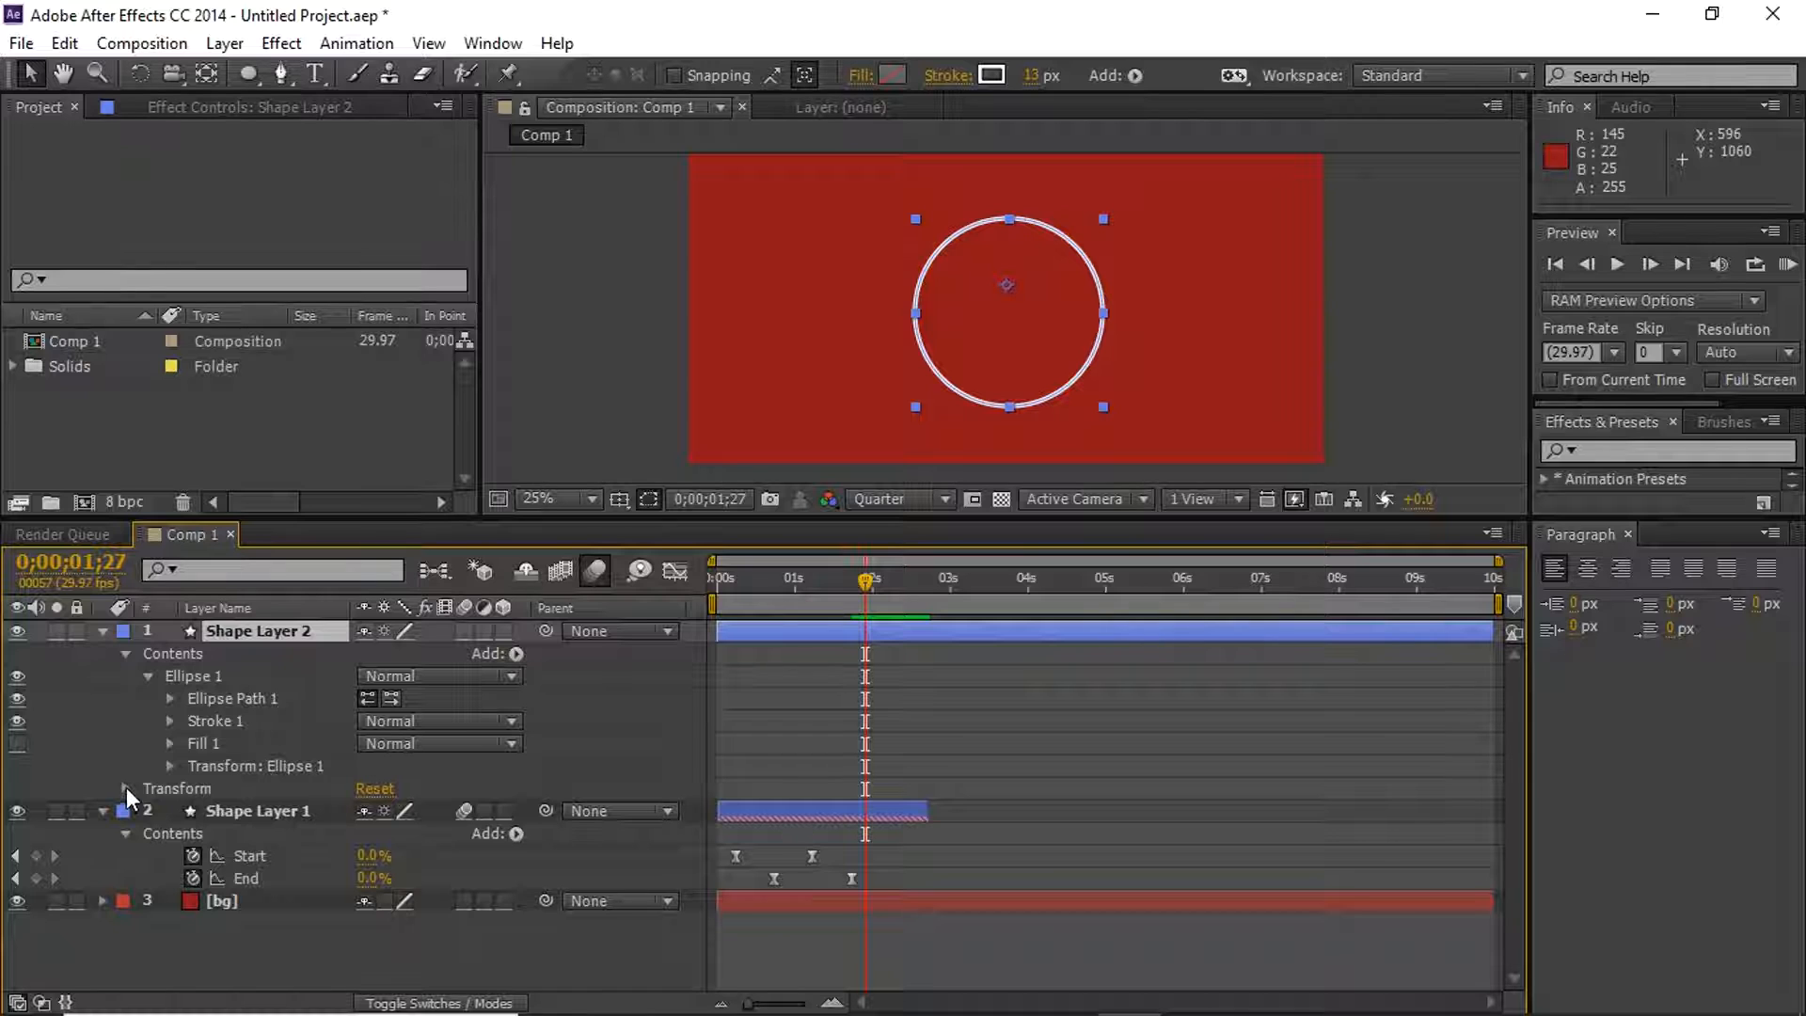
pyautogui.click(515, 652)
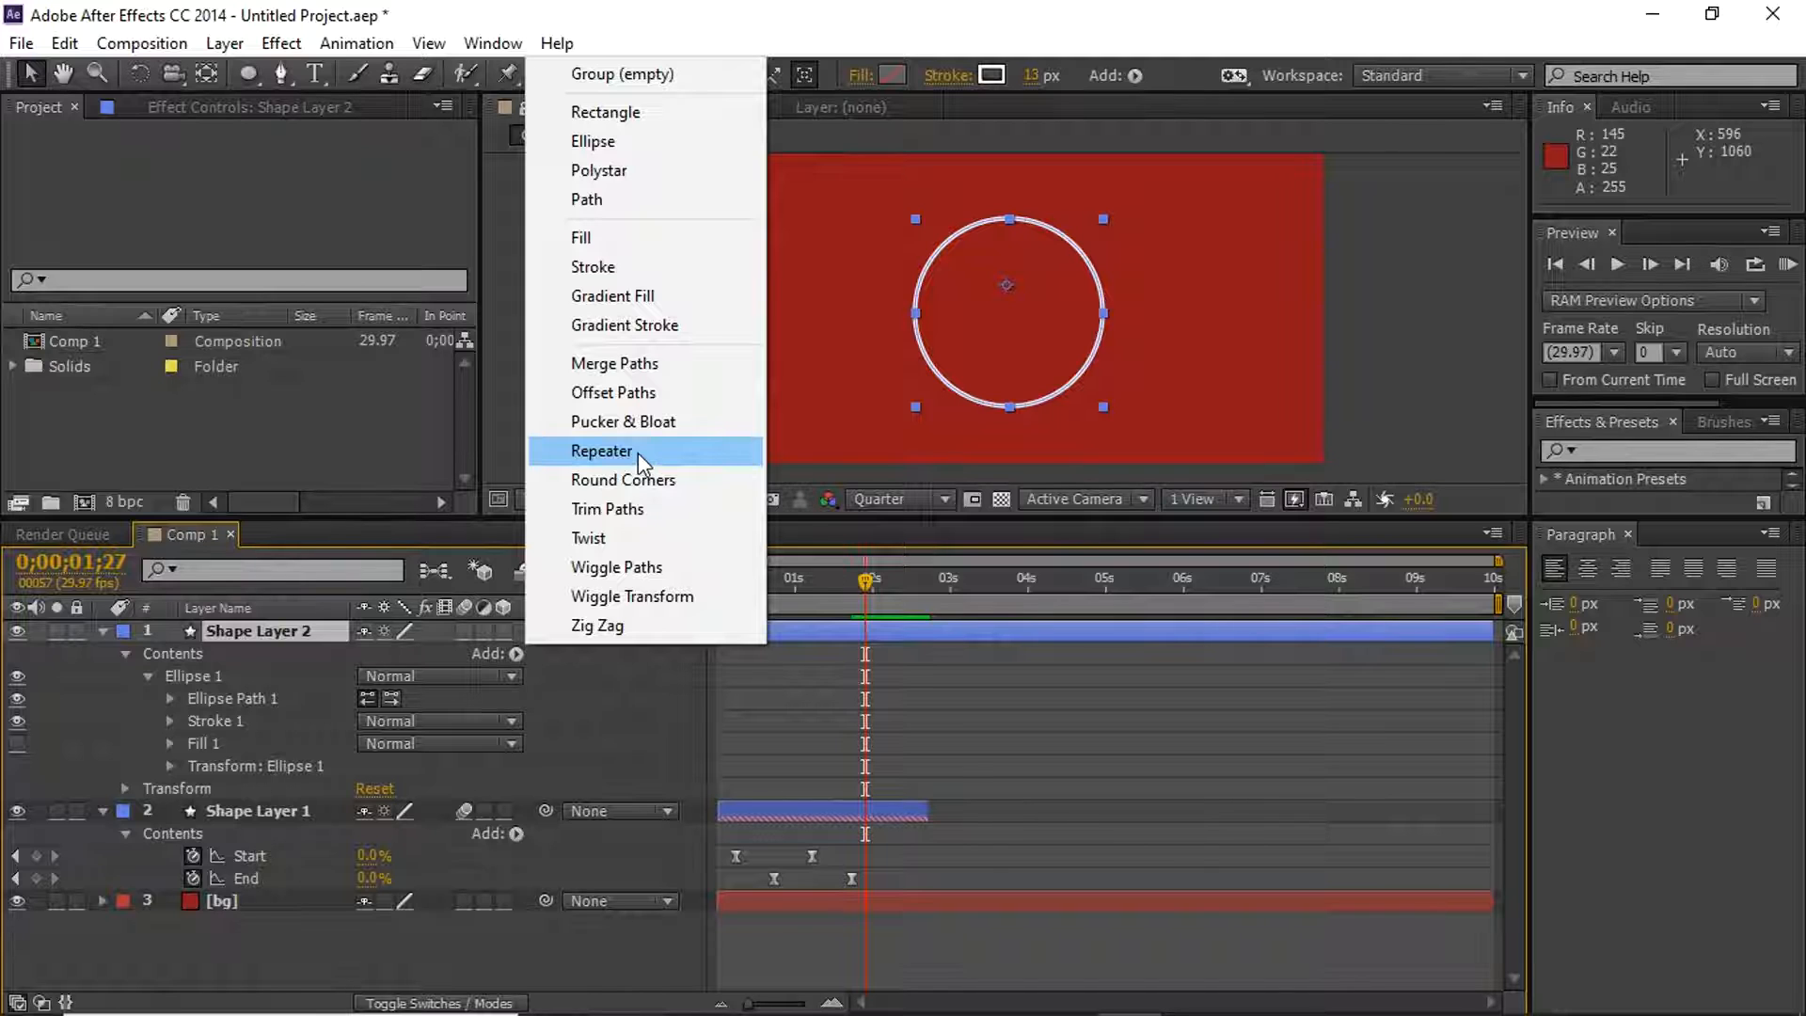
pyautogui.click(625, 509)
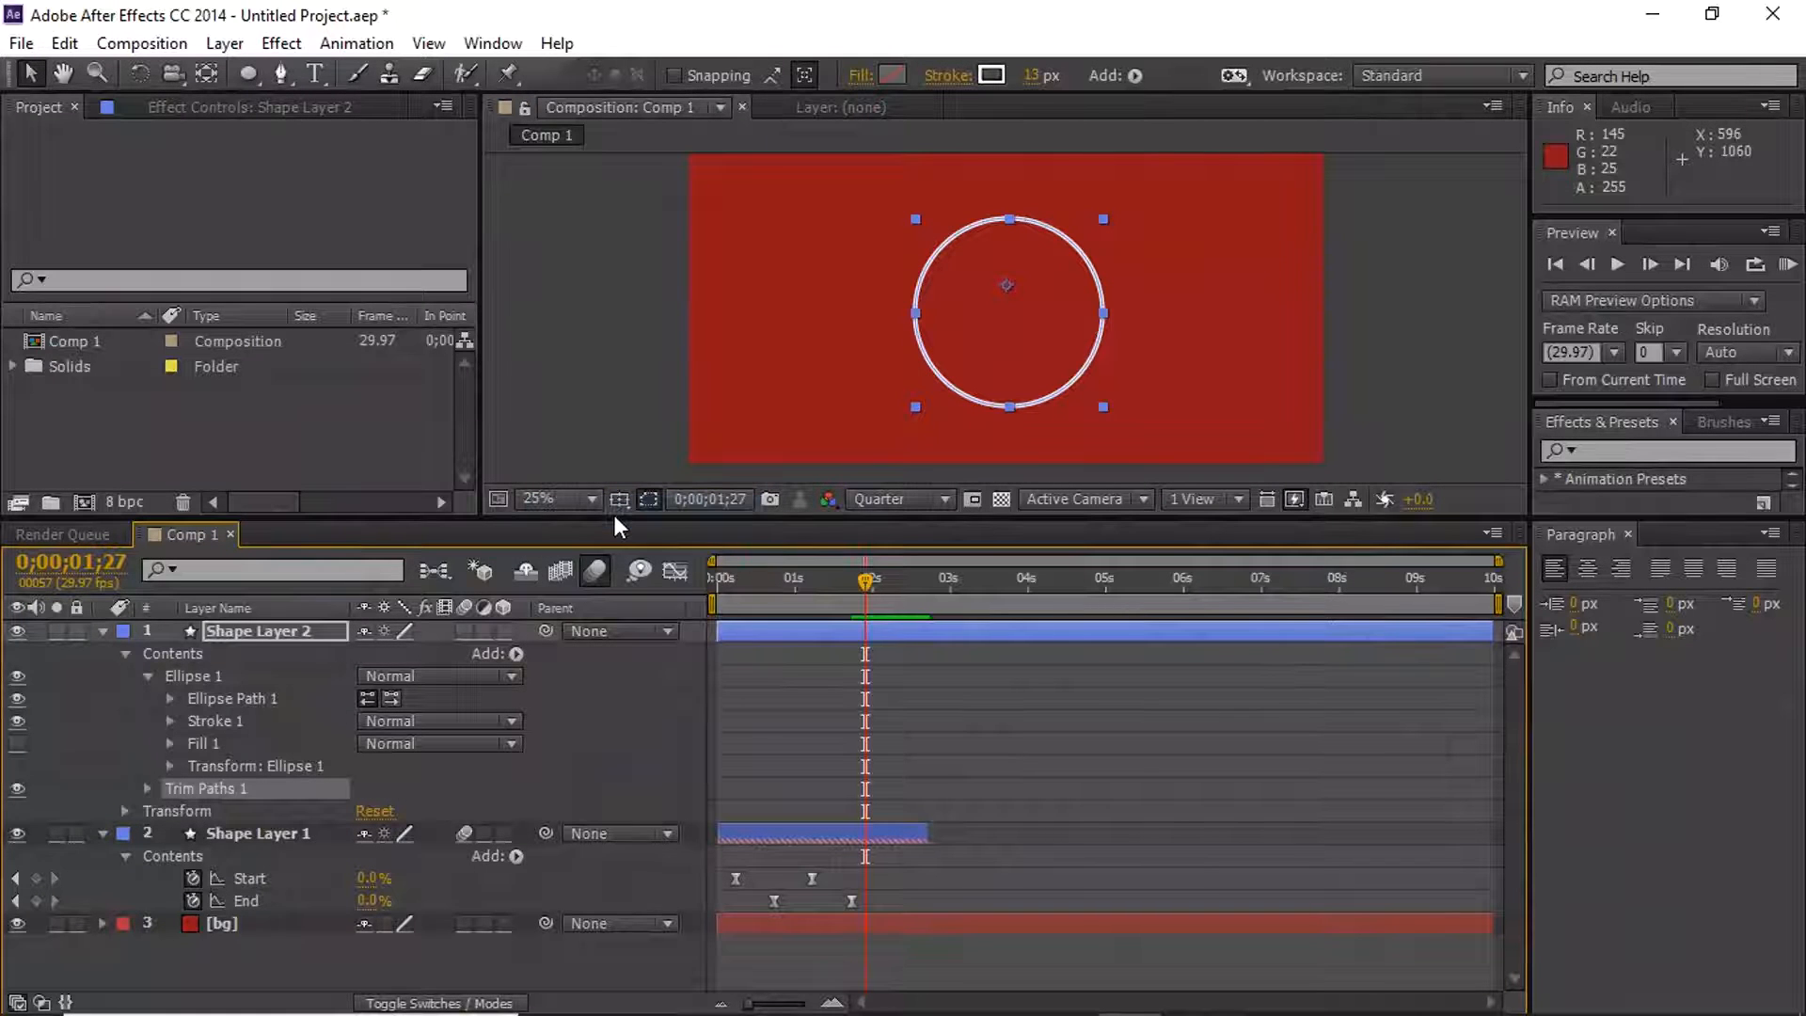
pyautogui.click(148, 788)
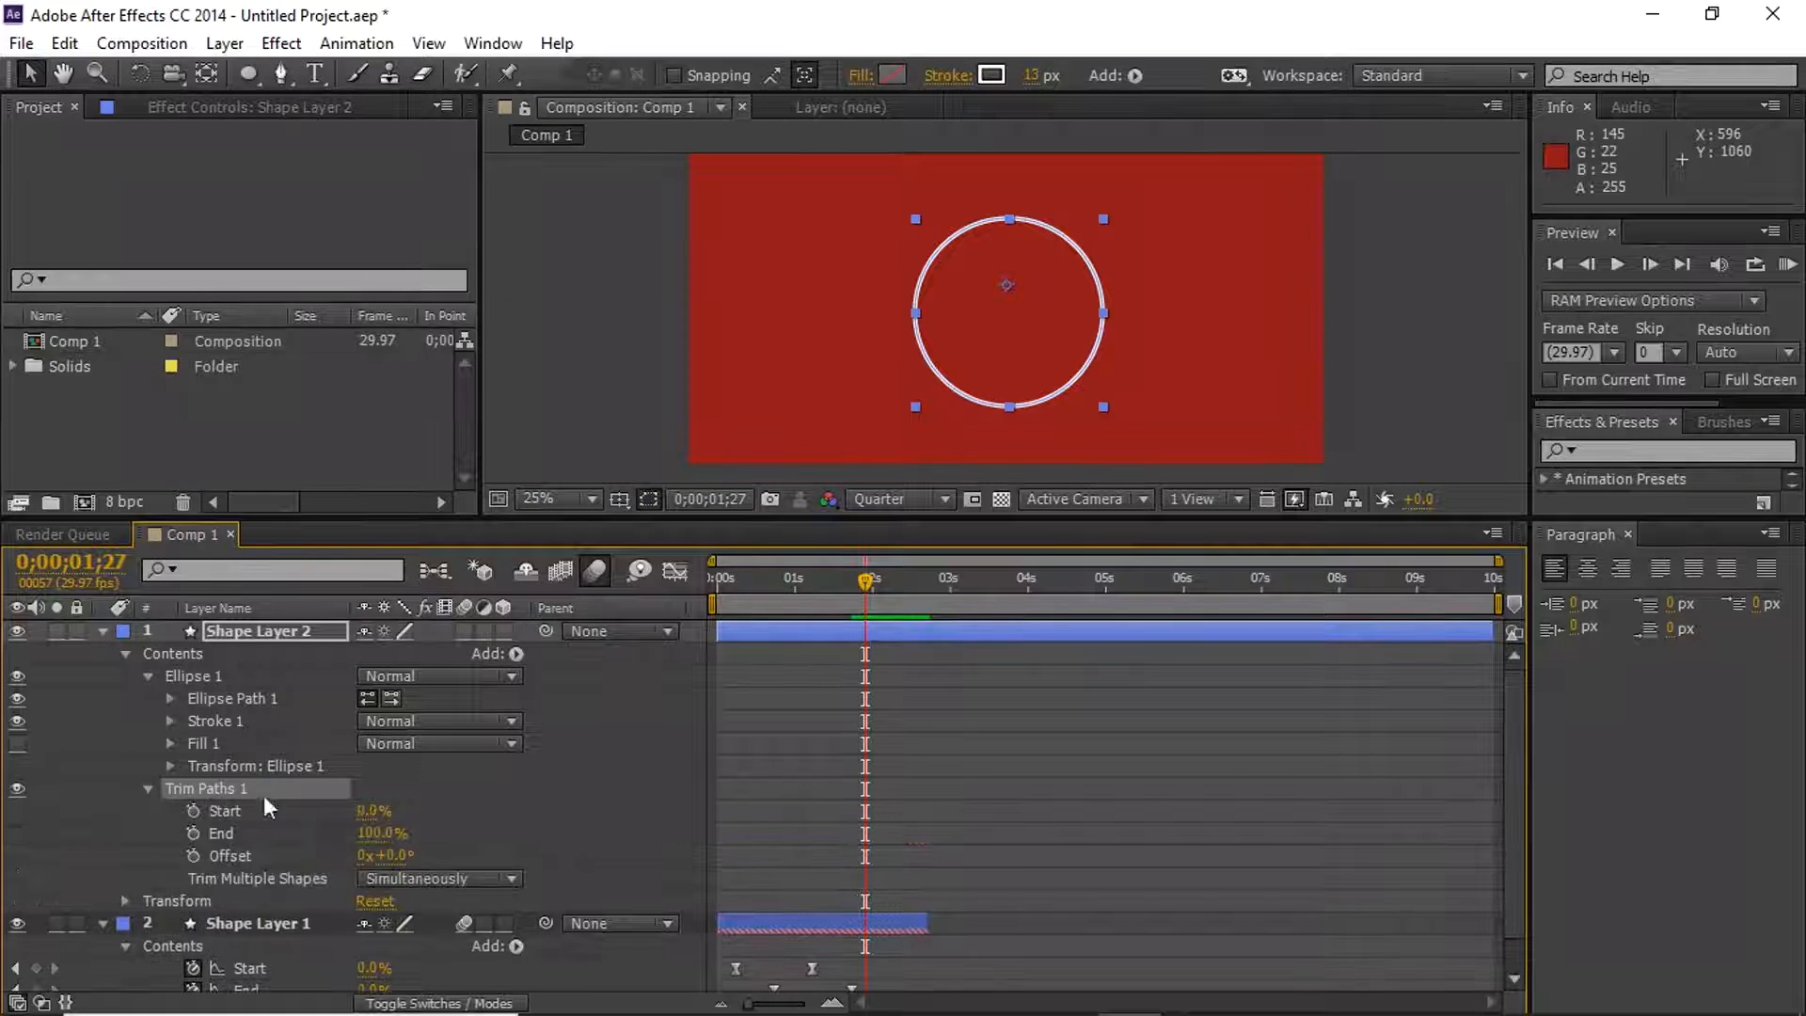
pyautogui.moveTo(367, 815); pyautogui.dragTo(454, 820)
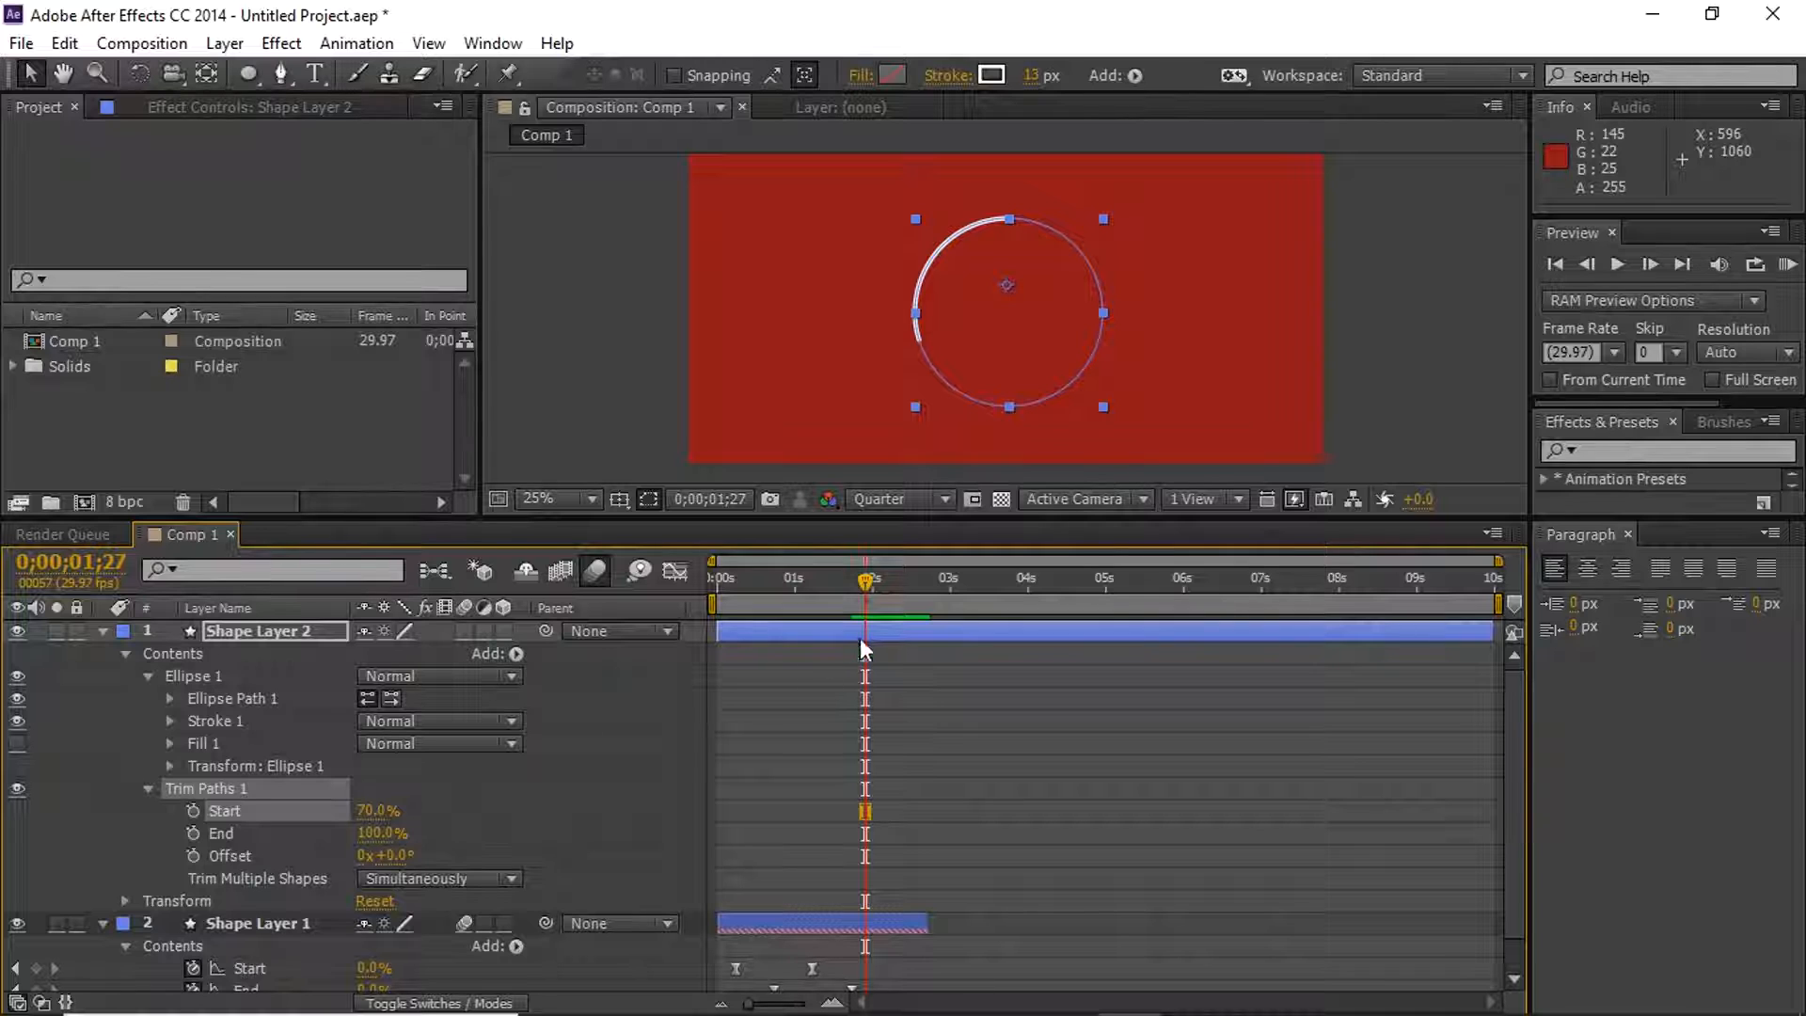
# Set the circle's Trim Paths Start and End to 0% at 0;00;00;07 and keyframe End there
pyautogui.moveTo(867, 580); pyautogui.dragTo(738, 590)
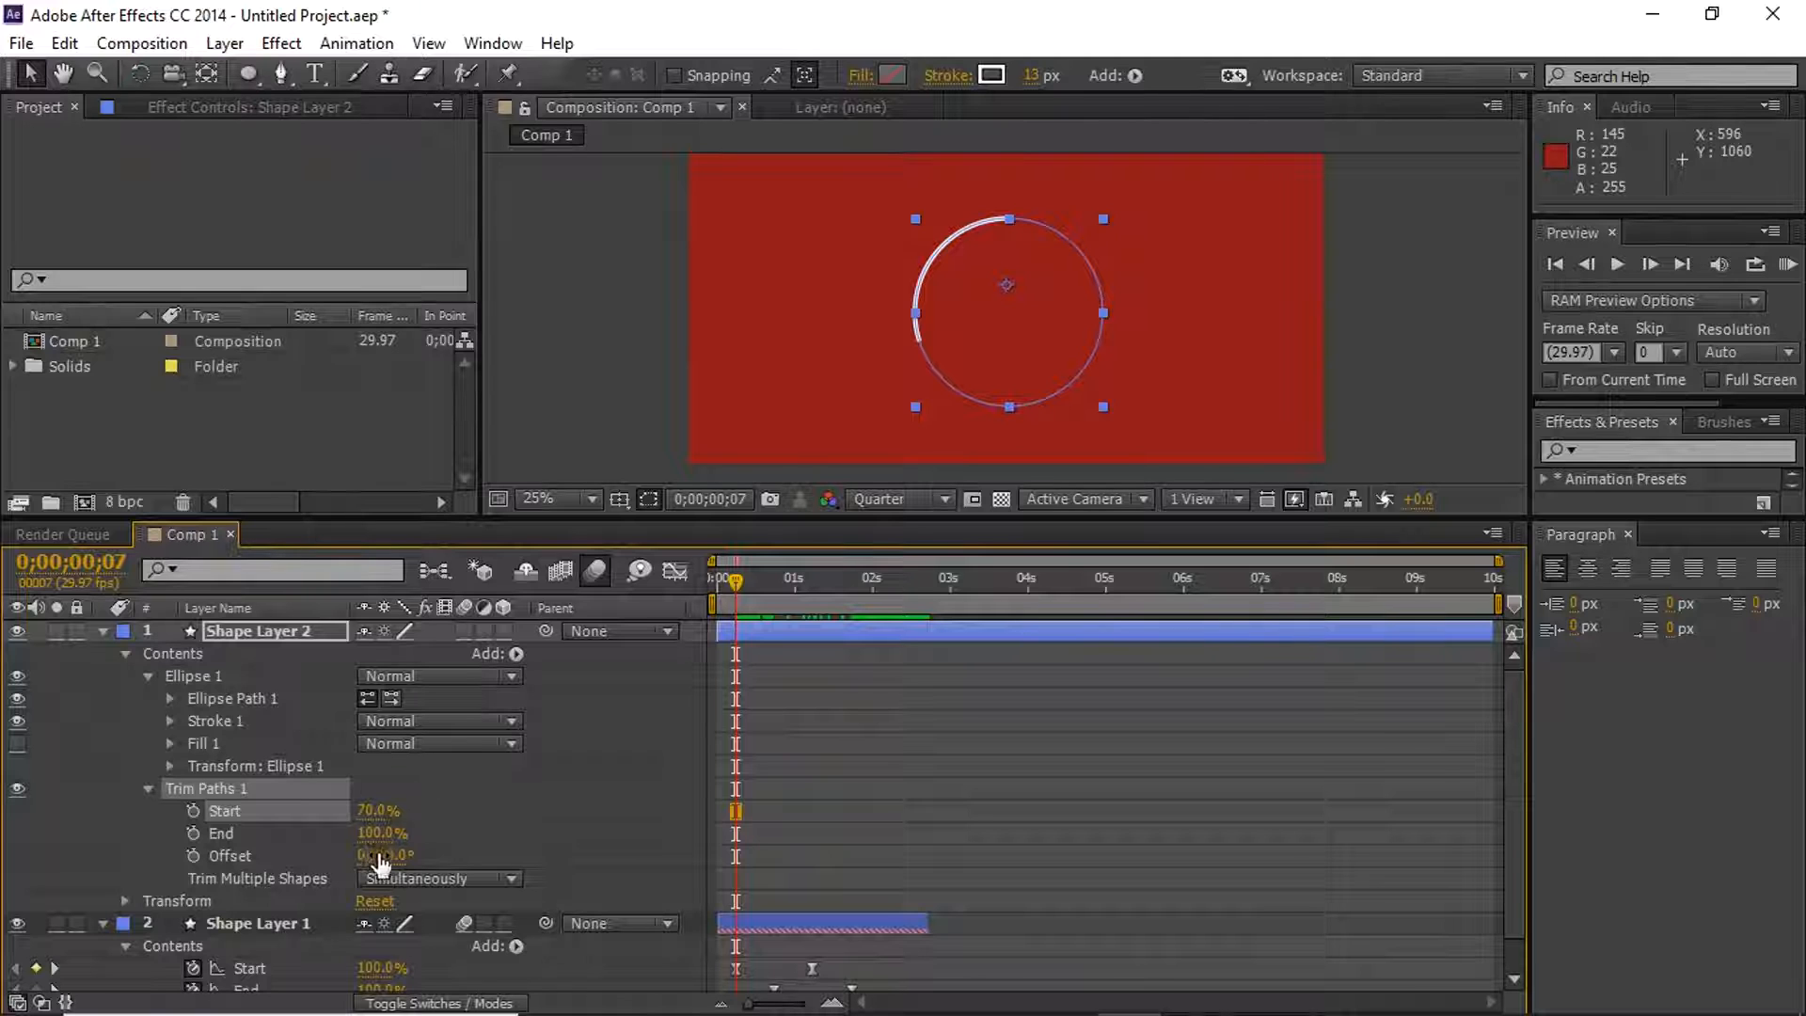
pyautogui.click(245, 815)
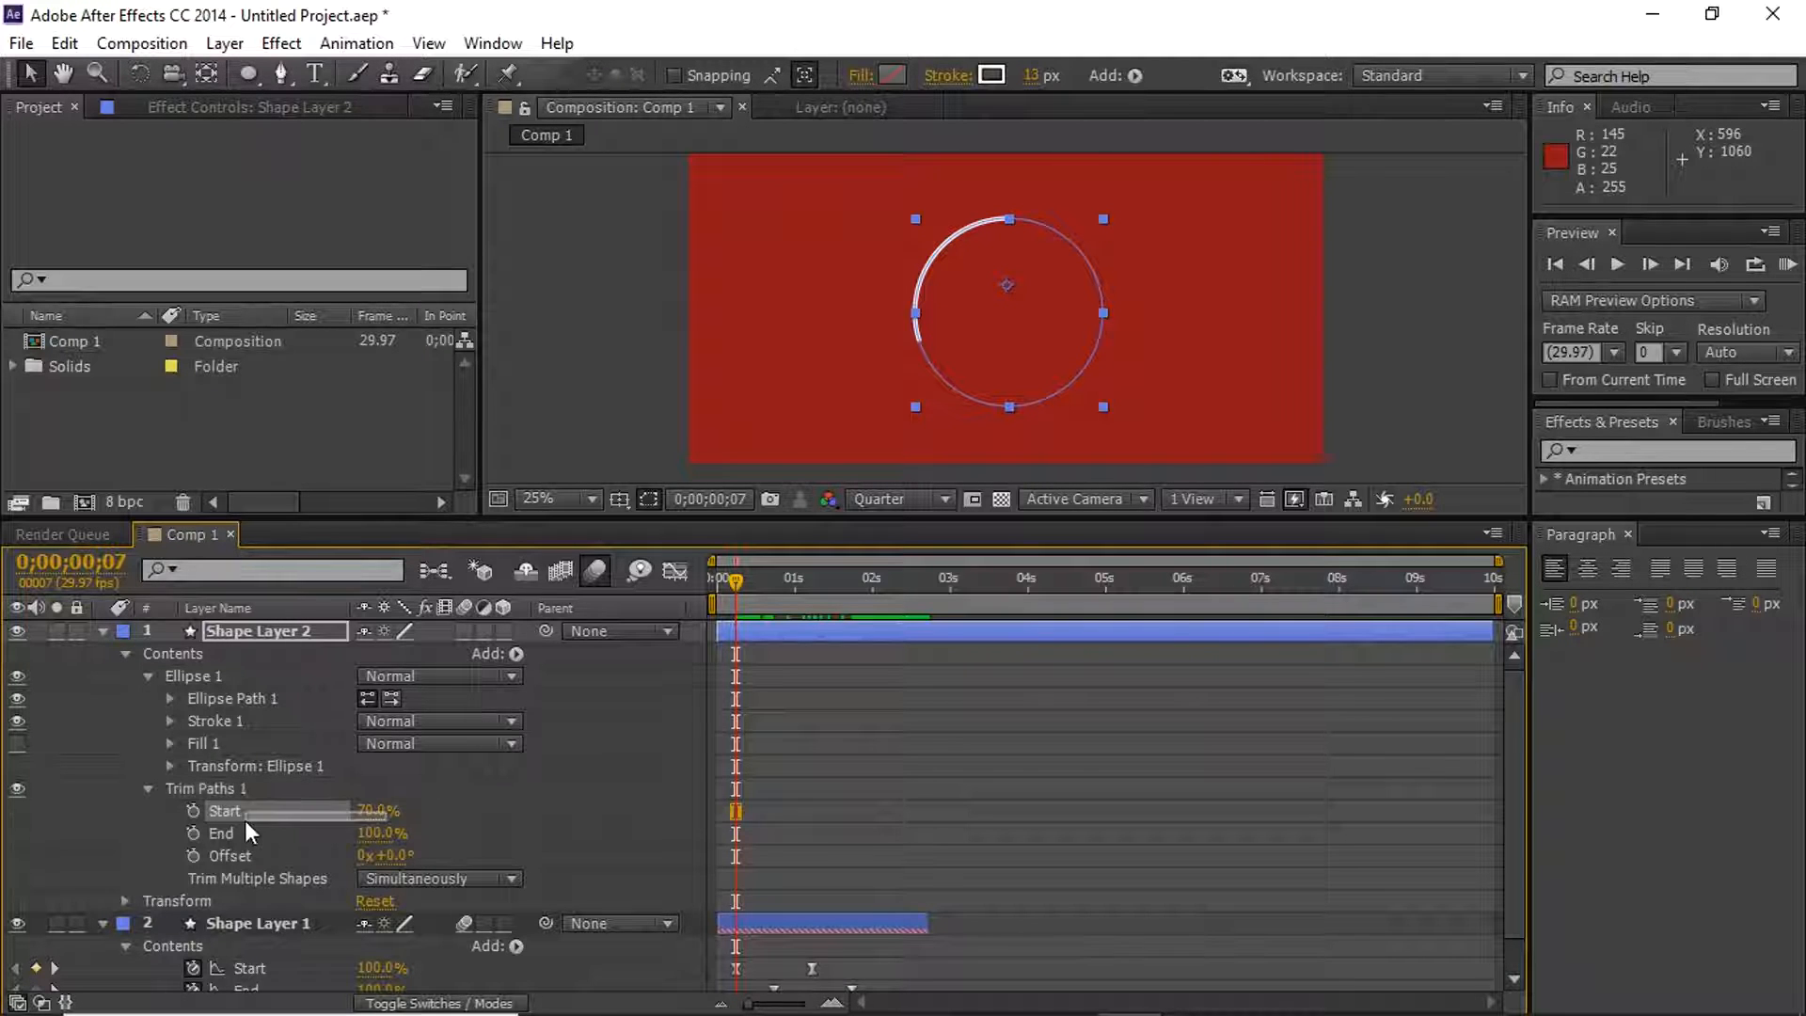
pyautogui.moveTo(362, 823); pyautogui.dragTo(147, 832)
pyautogui.moveTo(375, 834); pyautogui.dragTo(207, 850)
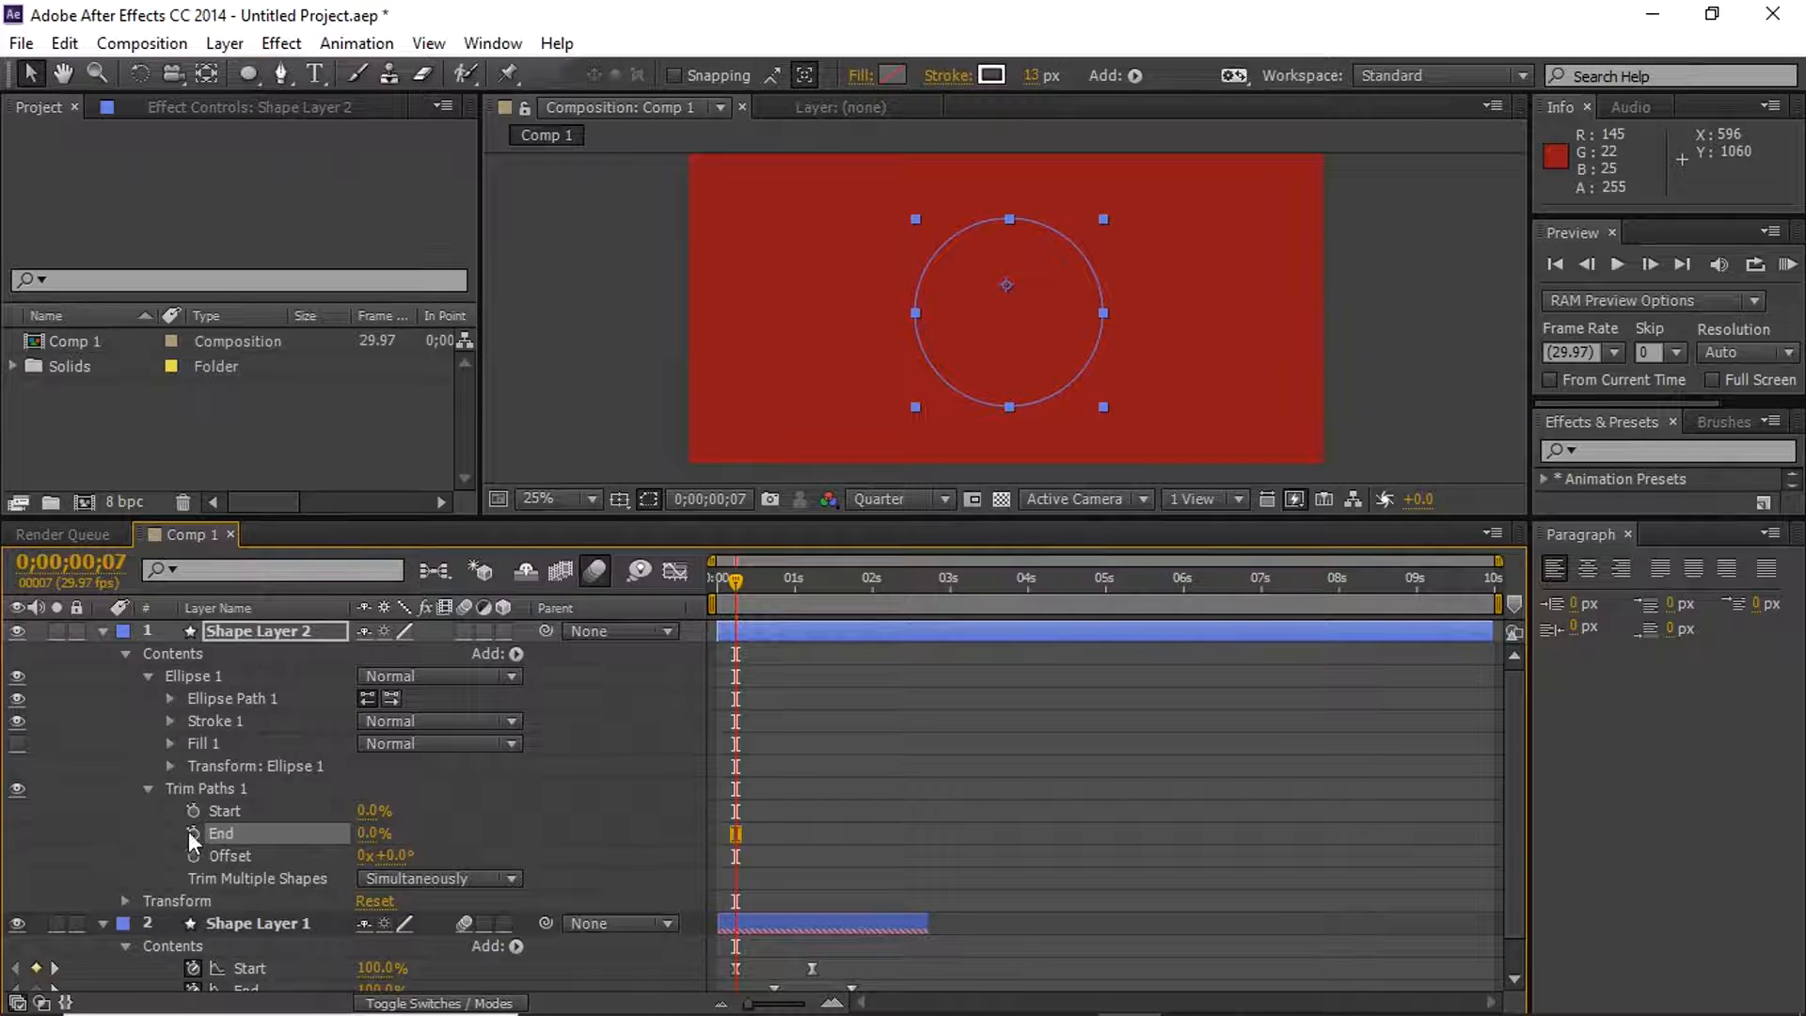
pyautogui.click(199, 835)
# Keyframe the circle's trim Start at 0% at 0;00;00;22, and set End to 100% at 0;00;01;07
pyautogui.moveTo(739, 576); pyautogui.dragTo(780, 574)
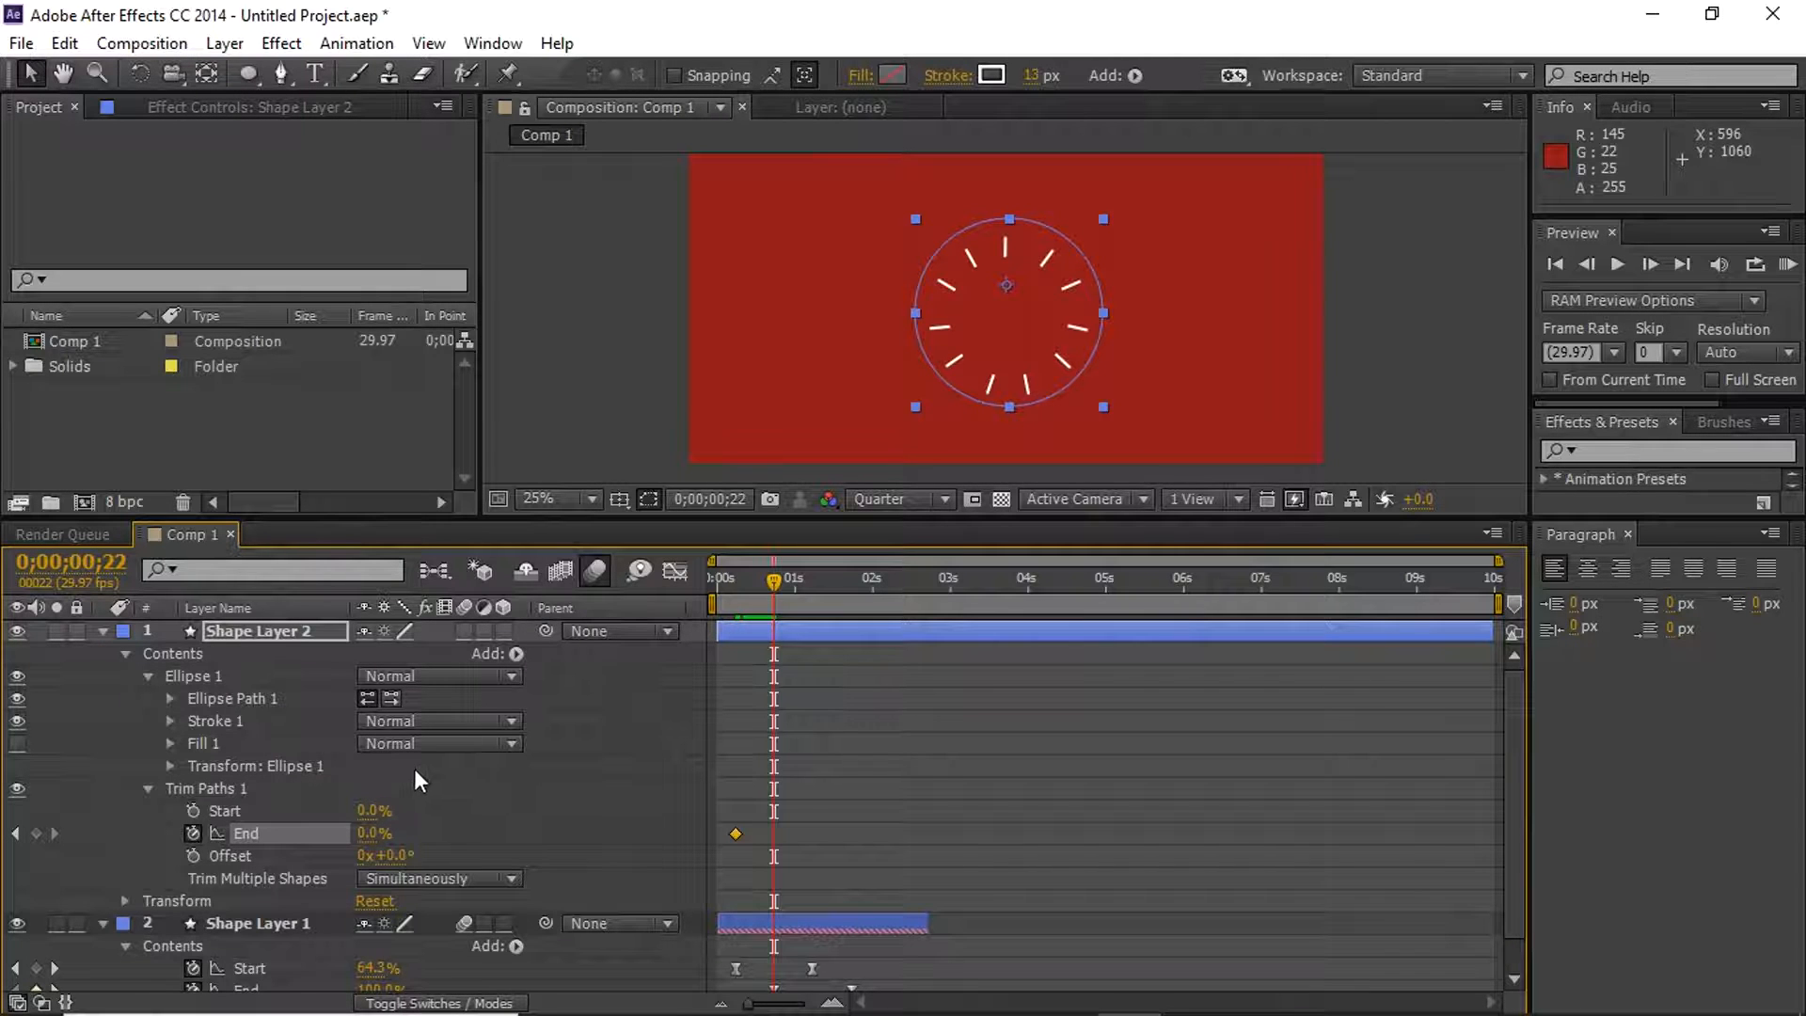
pyautogui.click(193, 811)
pyautogui.moveTo(781, 578); pyautogui.dragTo(814, 580)
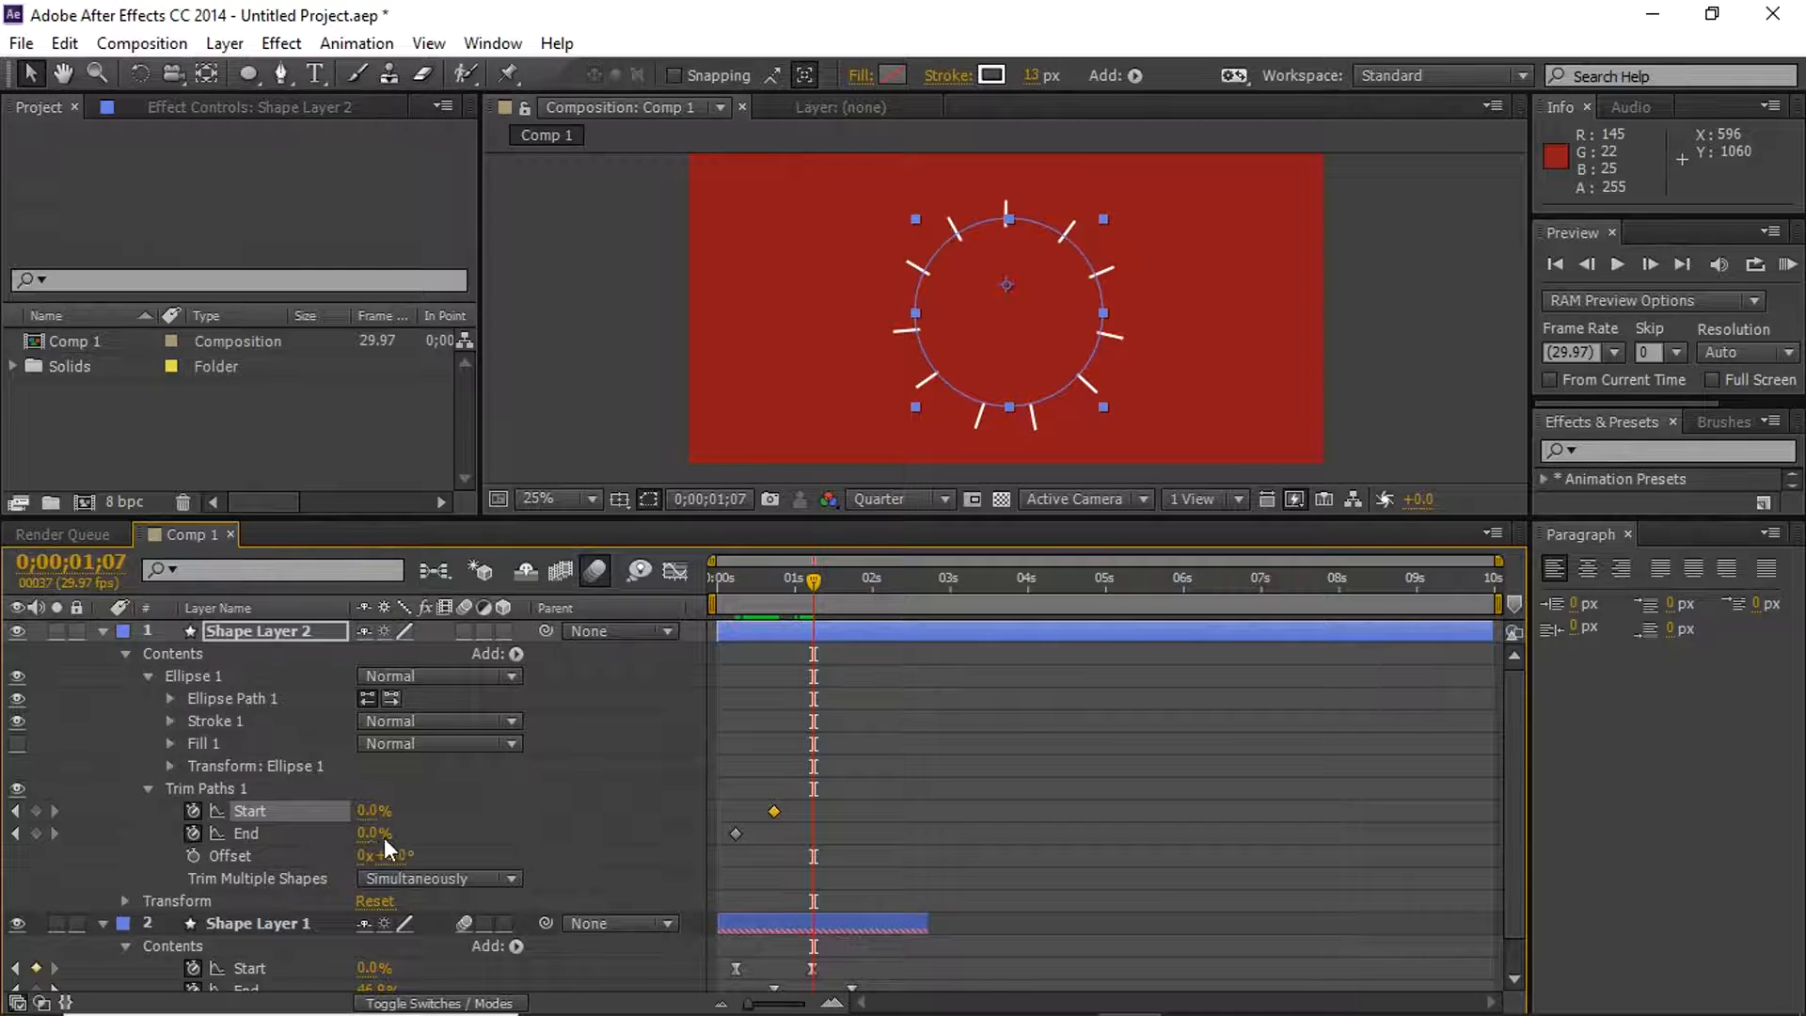
pyautogui.moveTo(369, 846); pyautogui.dragTo(470, 845)
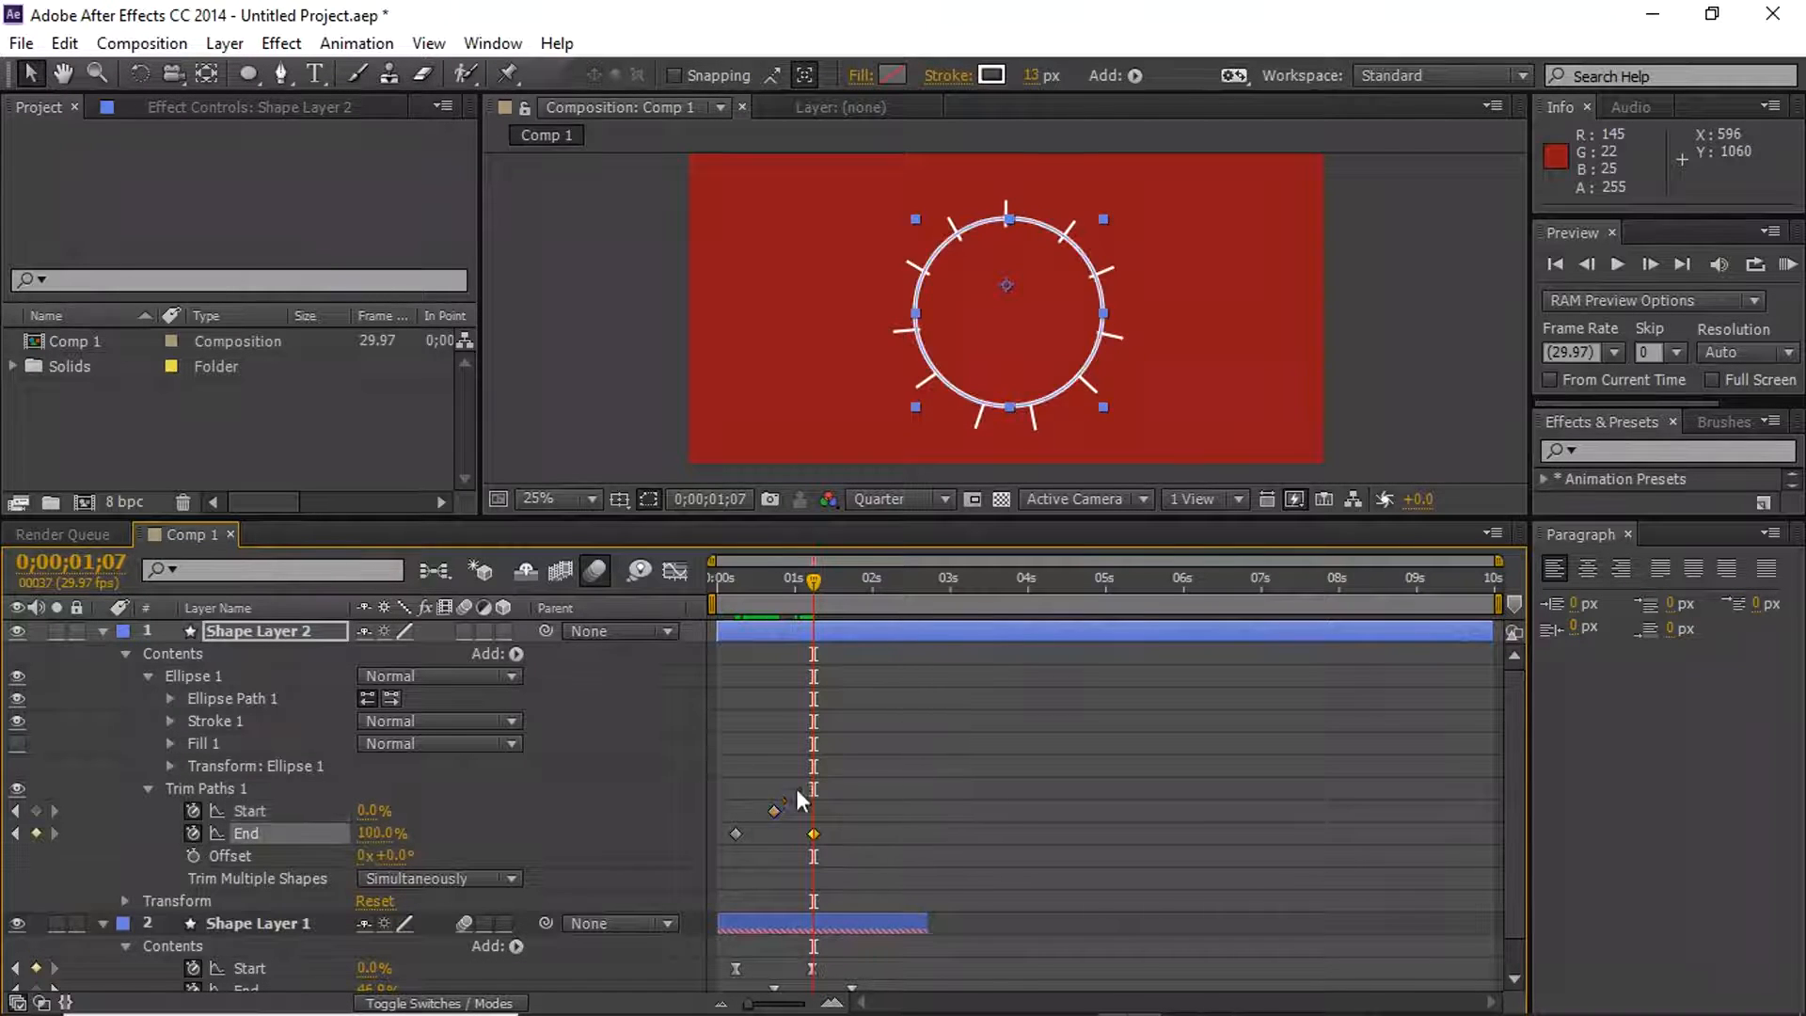
# Keyframe a raised trim Start at 0;00;01;22 so the circle outline trims away, and move the circle to the composition's left half
pyautogui.moveTo(811, 579); pyautogui.dragTo(851, 572)
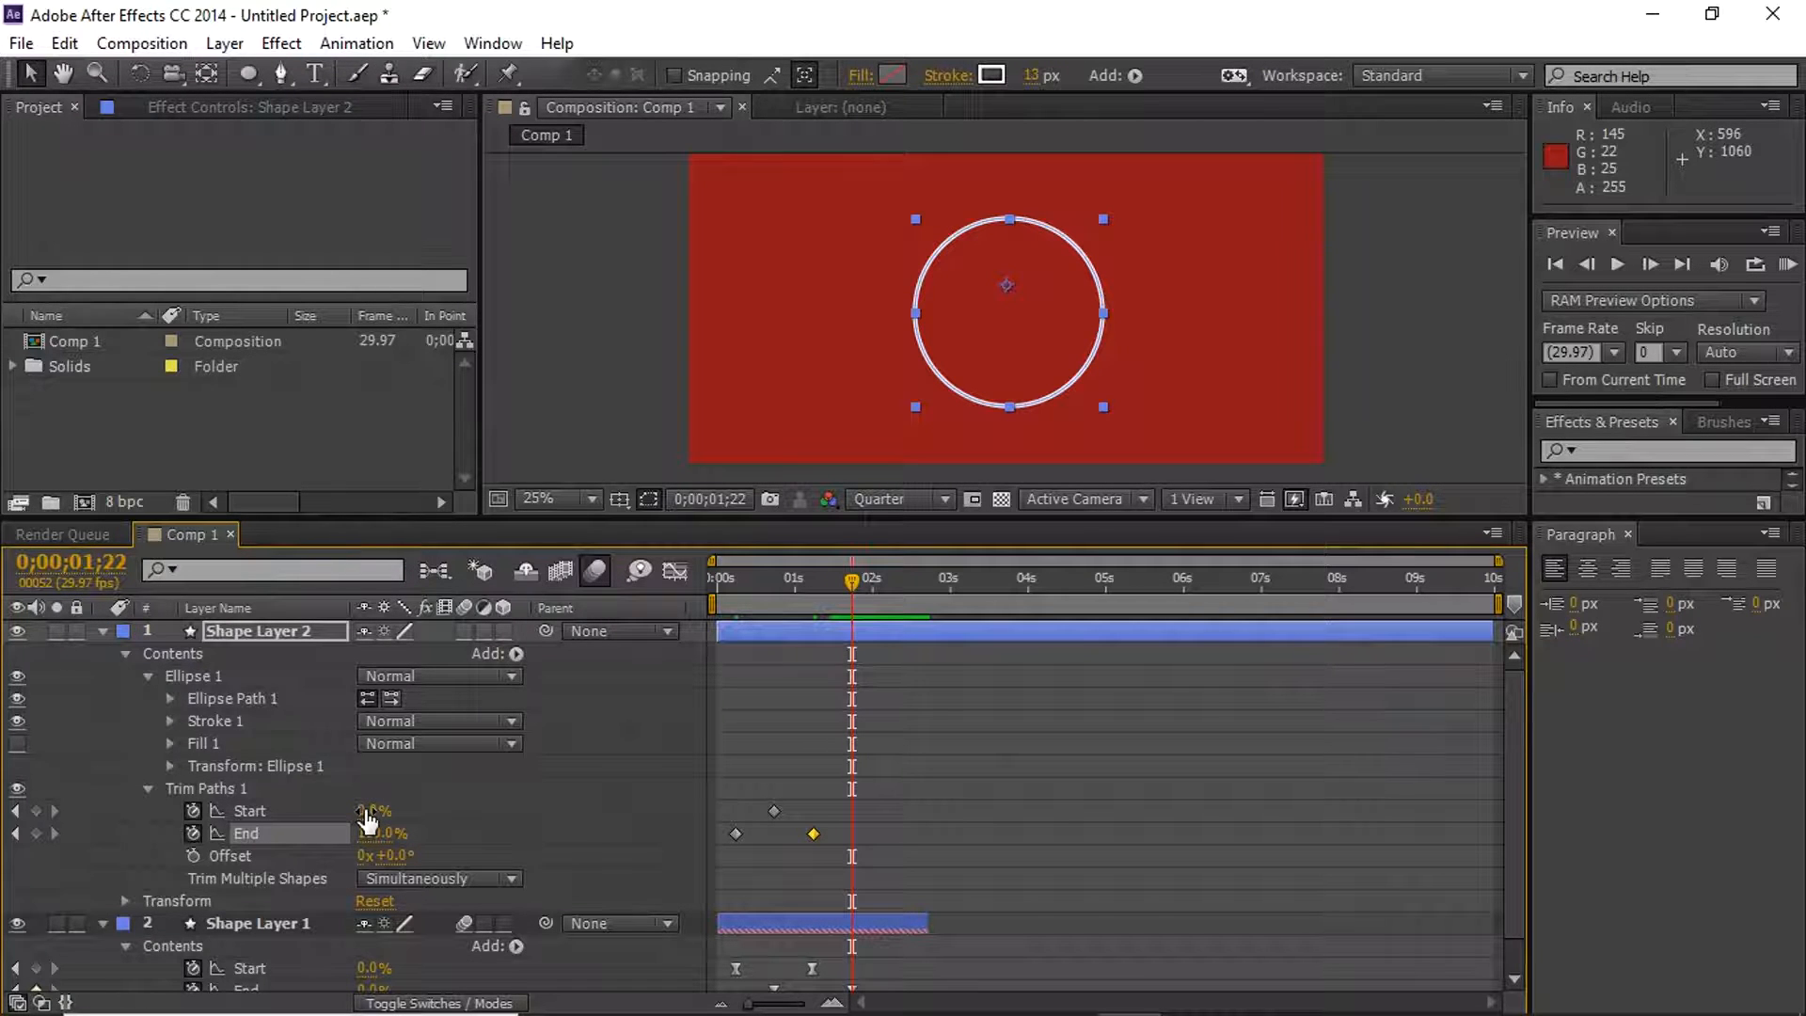
pyautogui.moveTo(374, 815)
pyautogui.mouseDown()
pyautogui.moveTo(878, 596)
pyautogui.moveTo(826, 579)
pyautogui.moveTo(725, 607)
pyautogui.mouseUp()
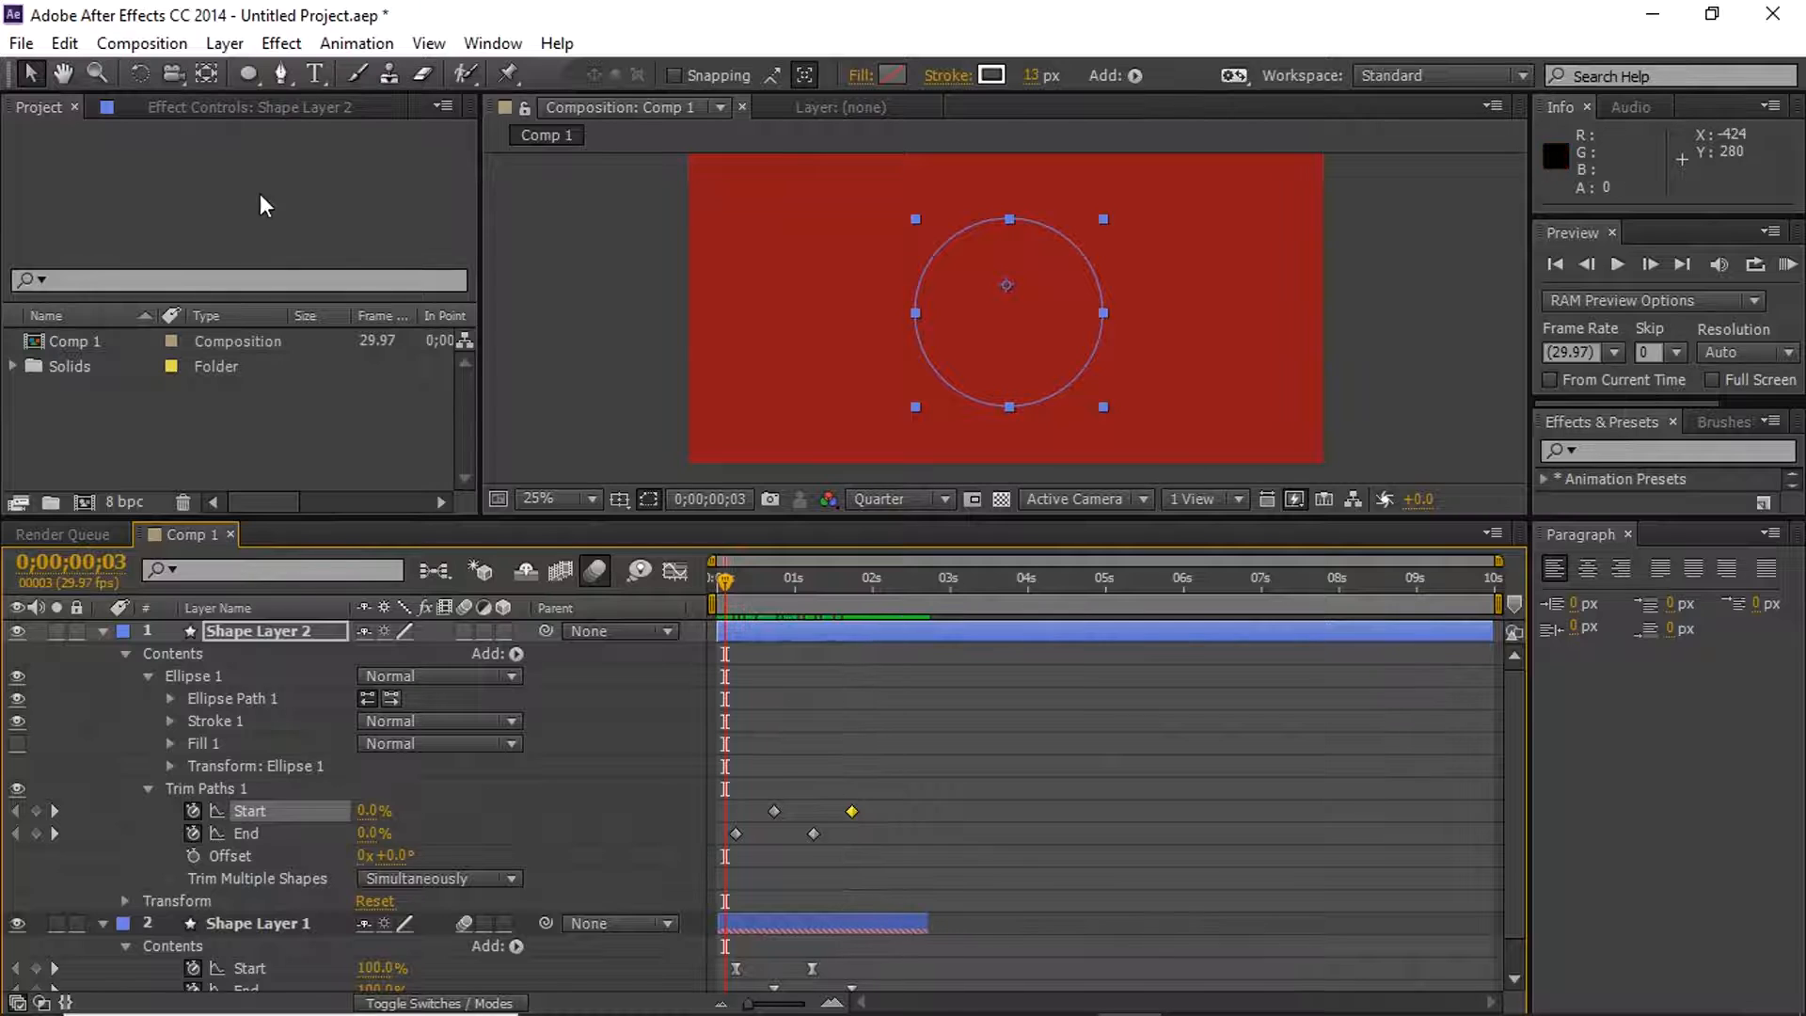
pyautogui.click(29, 74)
pyautogui.moveTo(1036, 400); pyautogui.dragTo(856, 386)
# Preview the animation from the beginning, and collapse the properties of Shape Layer 2 and Shape Layer 1
pyautogui.click(718, 581)
pyautogui.press('space')
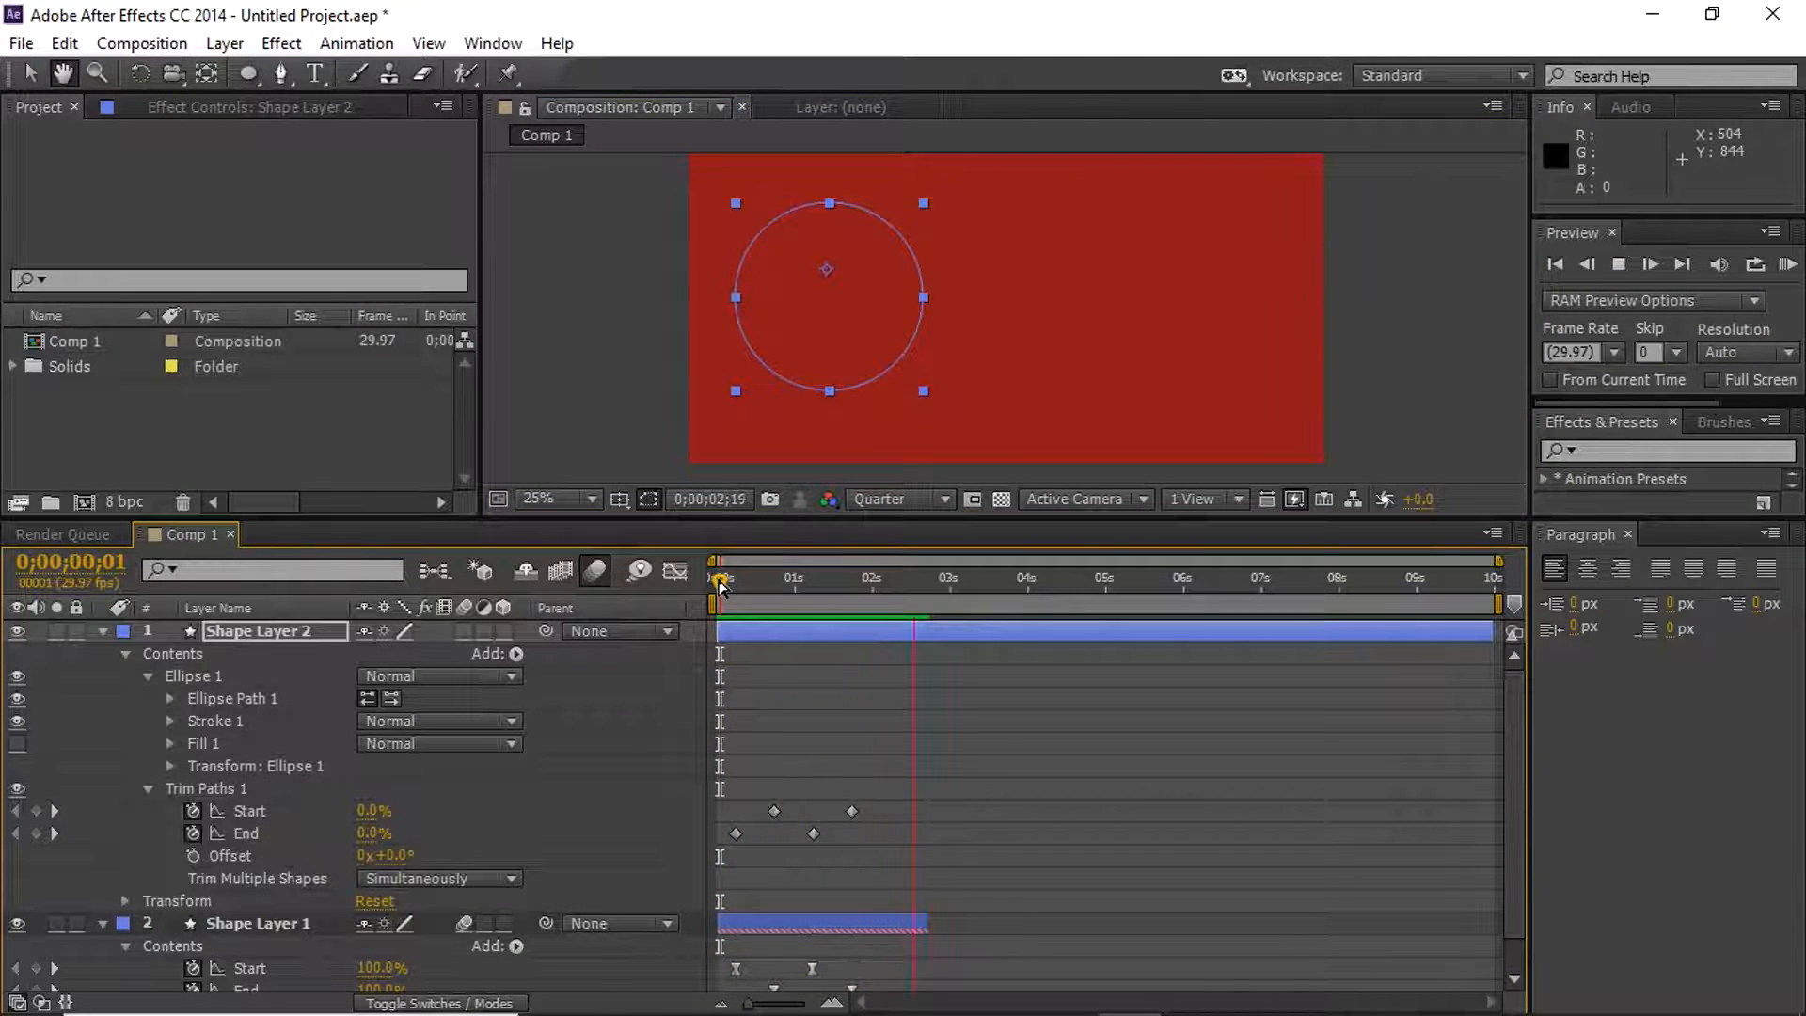
pyautogui.press('space')
pyautogui.click(724, 576)
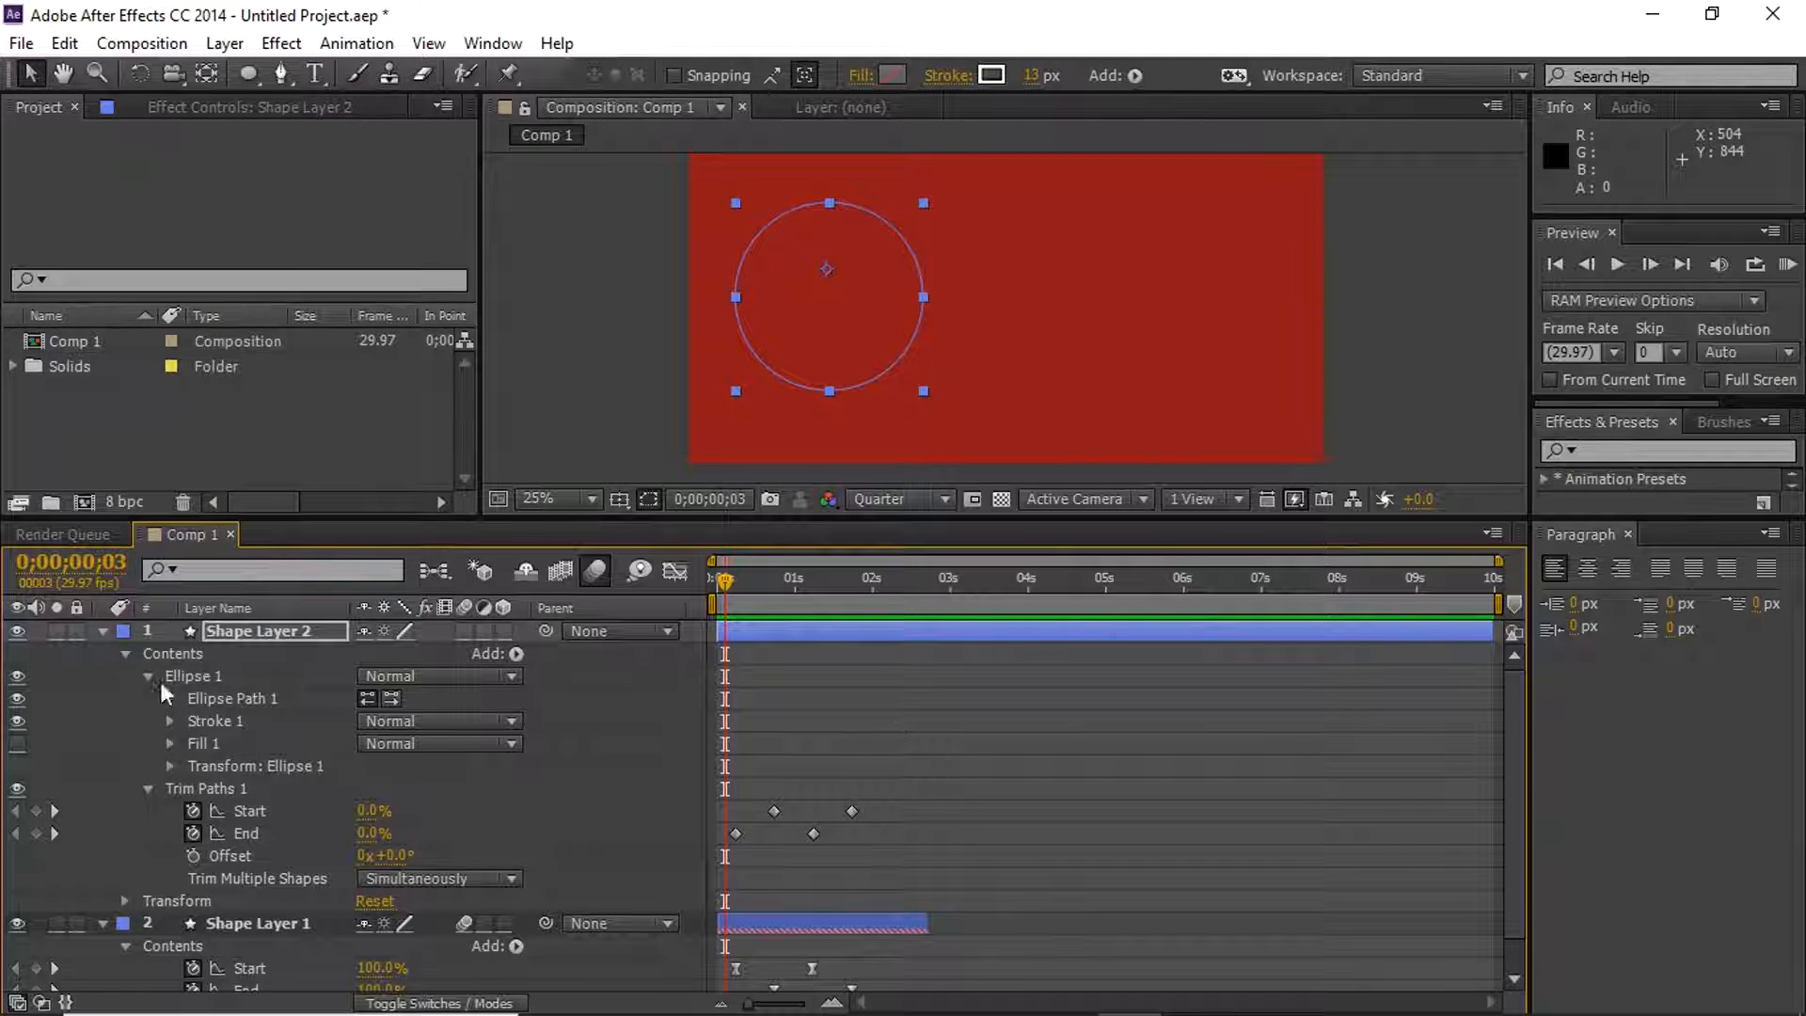
pyautogui.click(104, 628)
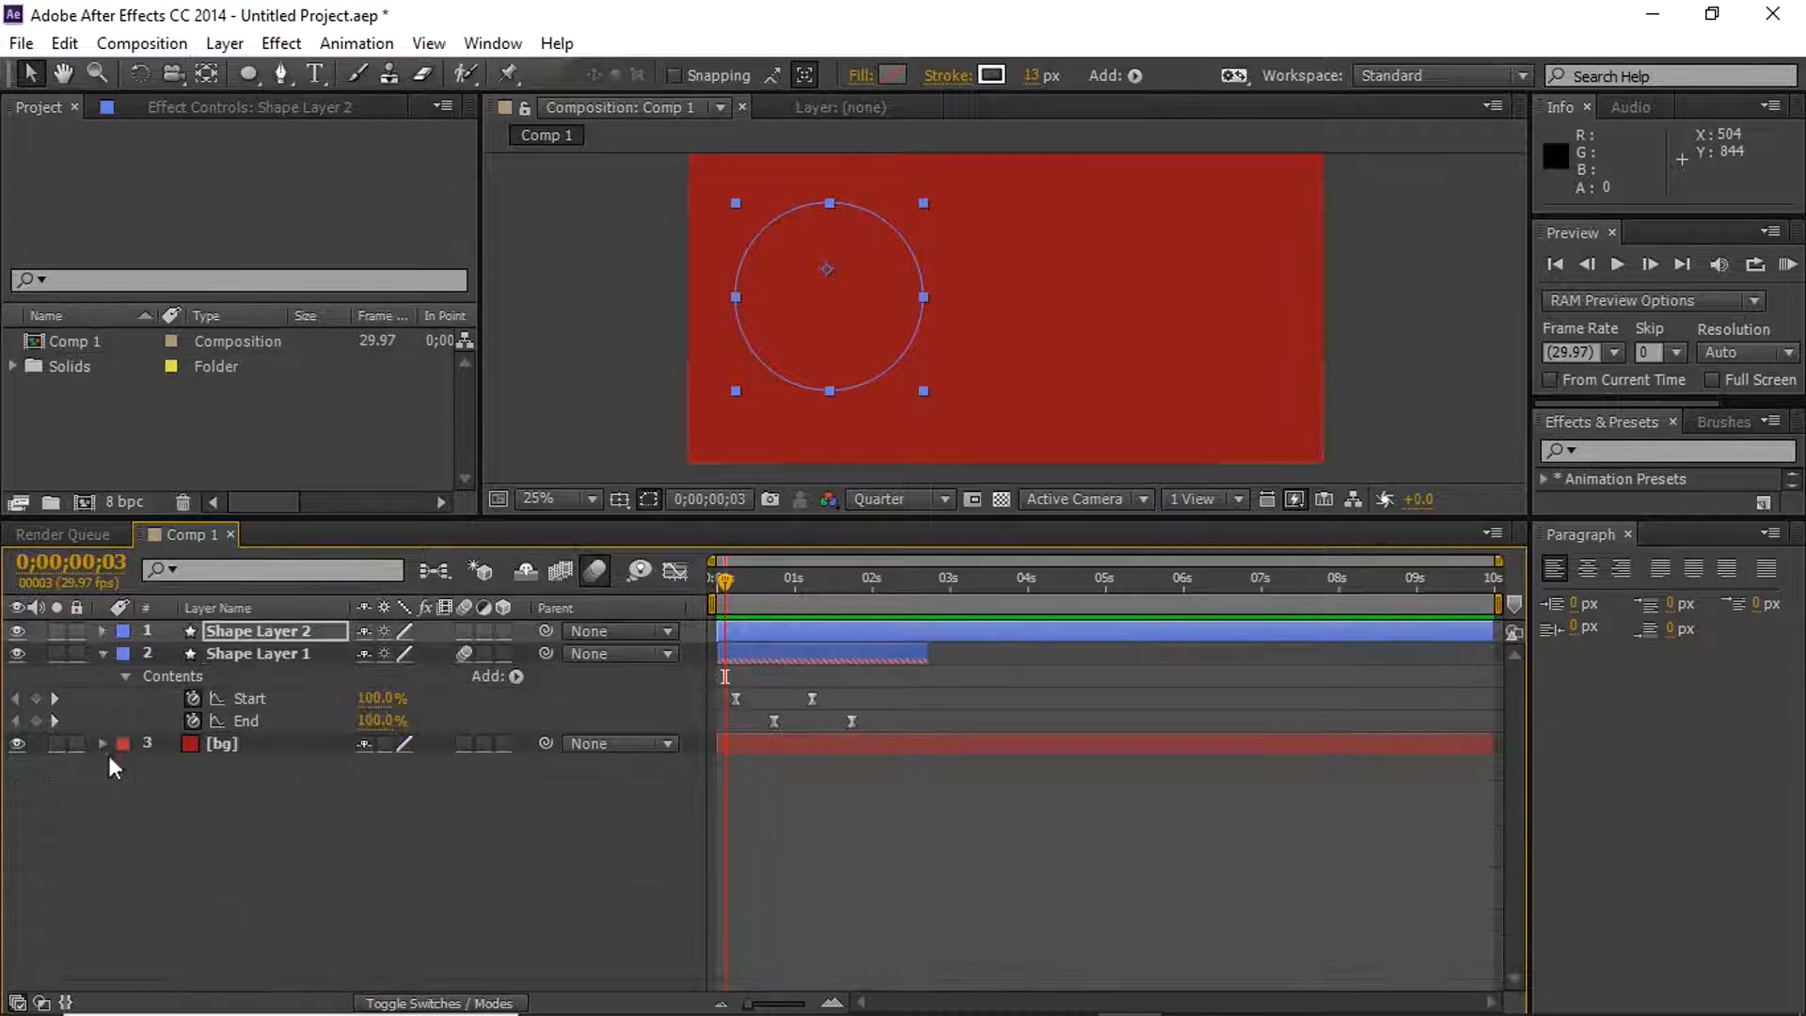
pyautogui.click(104, 652)
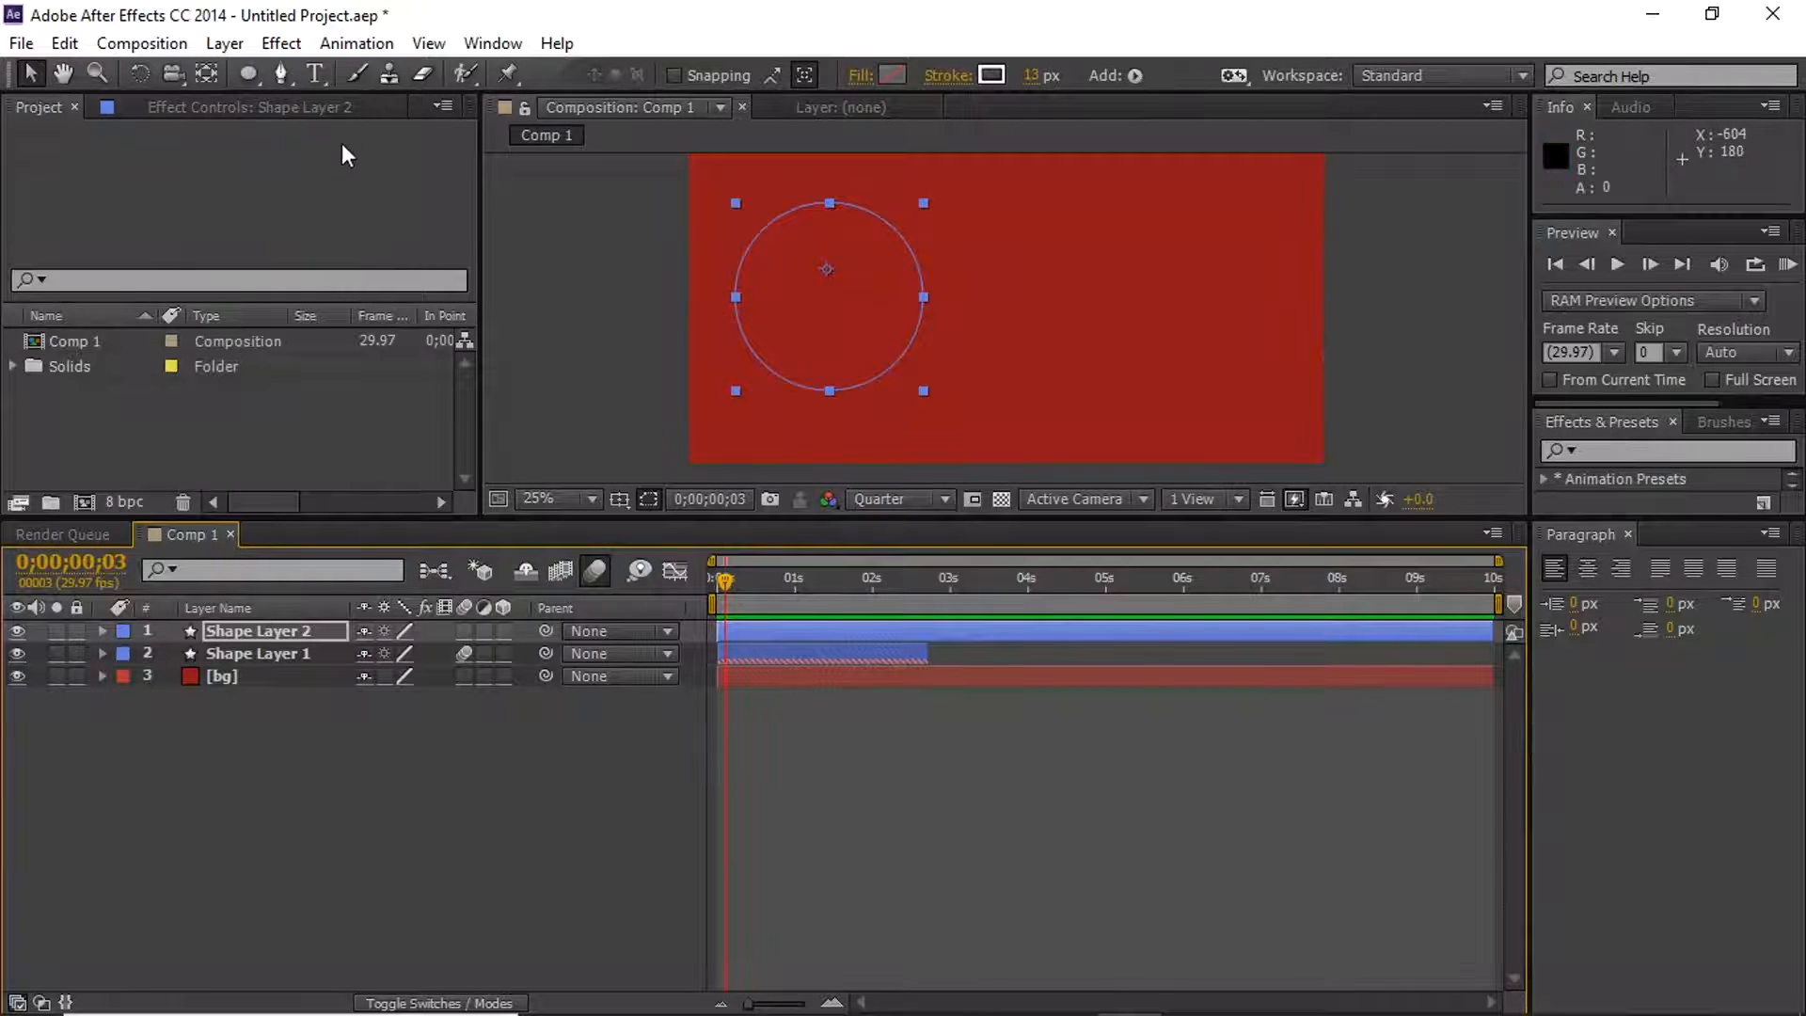
pyautogui.click(281, 73)
pyautogui.click(1072, 429)
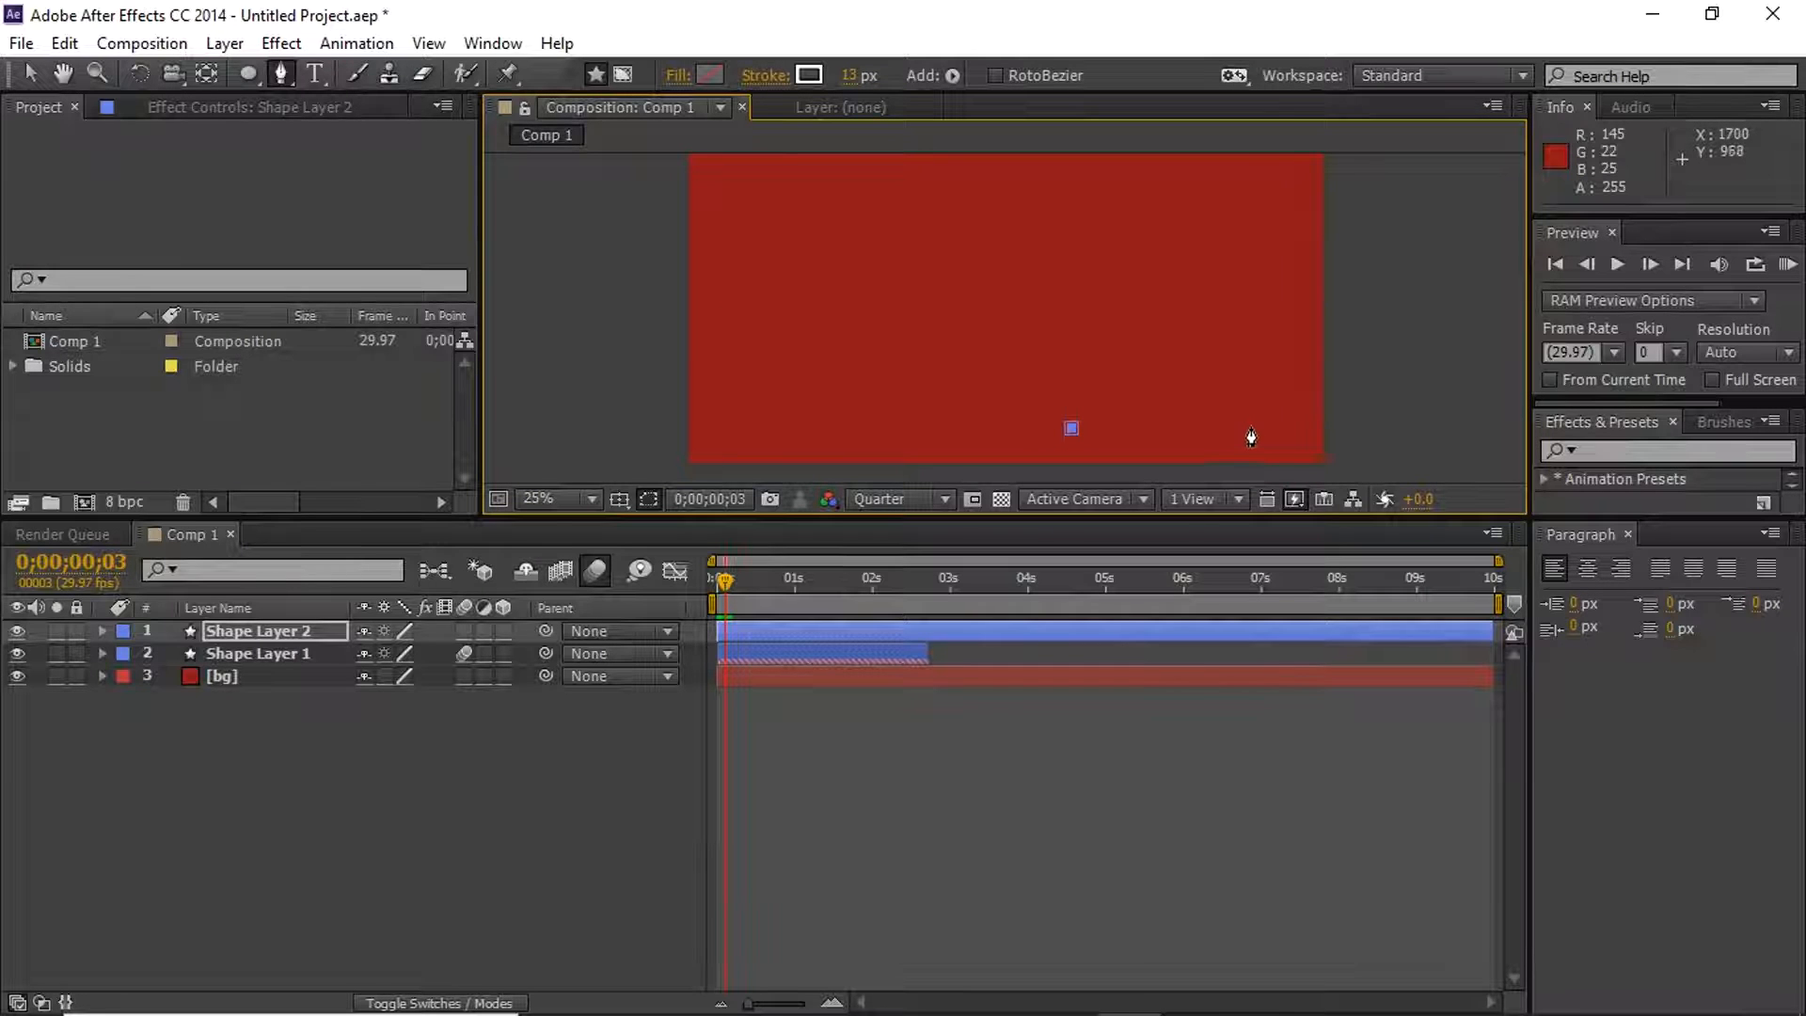
pyautogui.click(1246, 428)
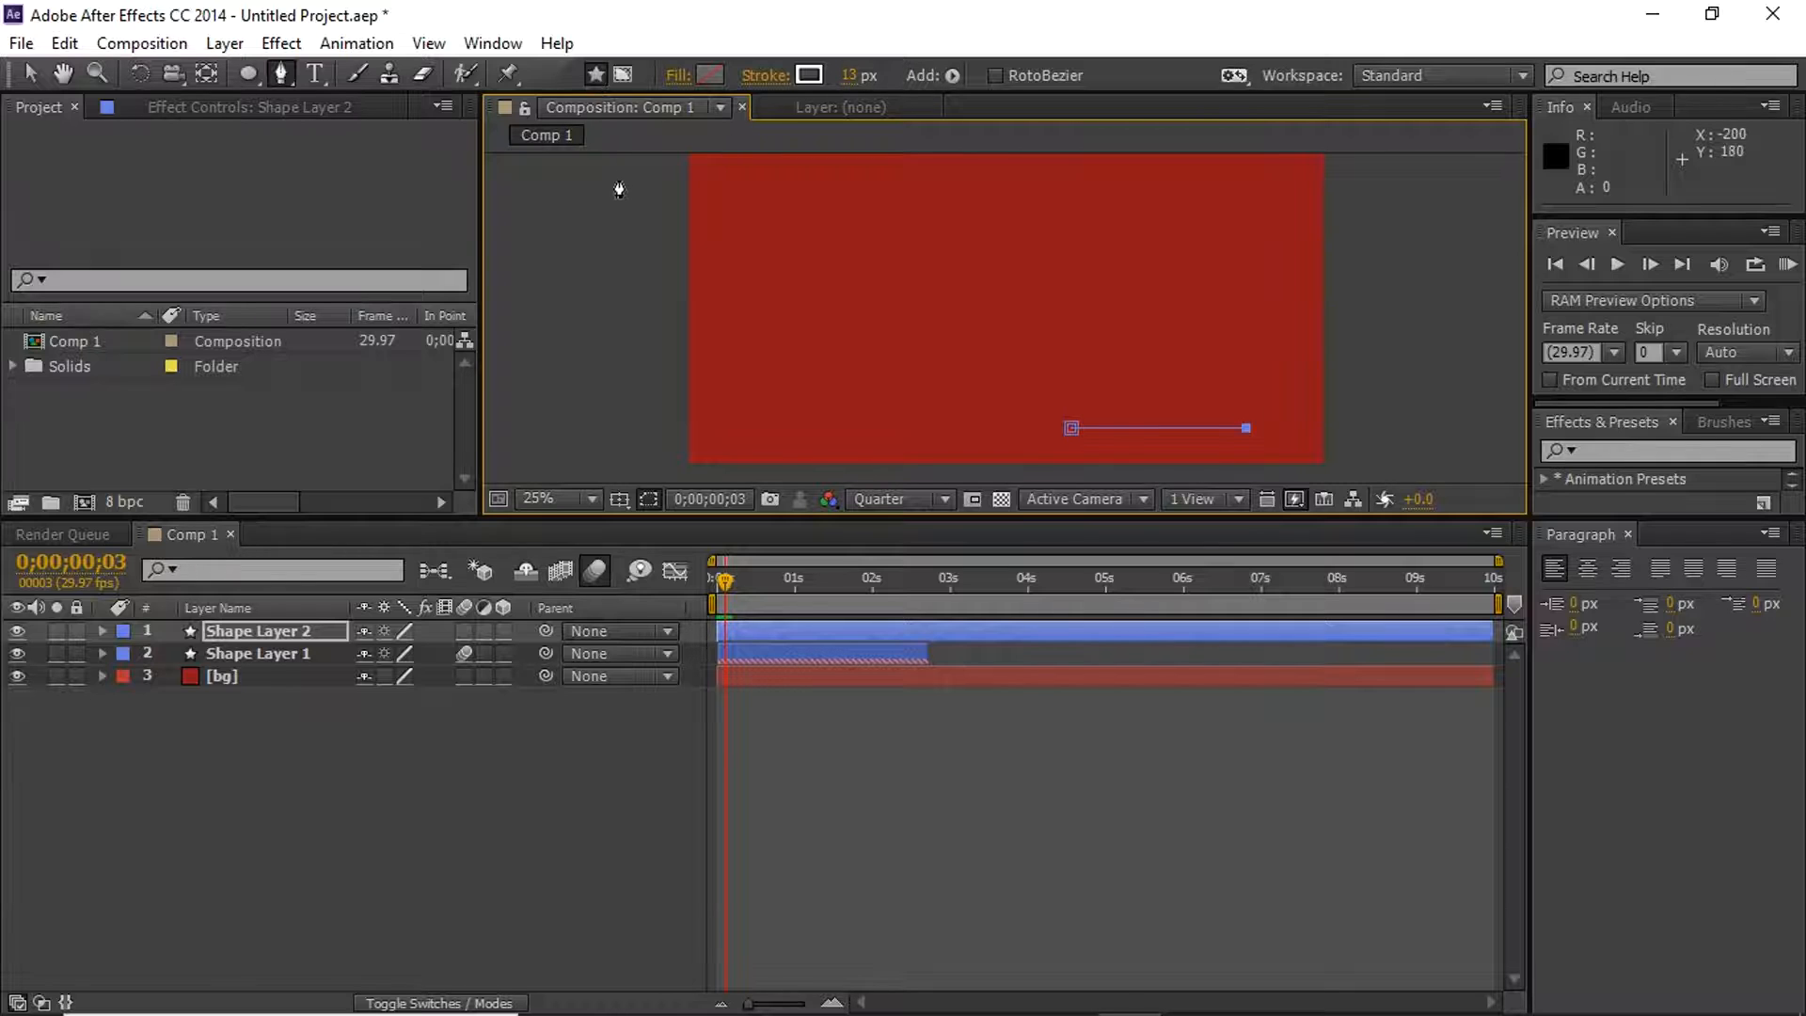
pyautogui.hotkey('ctrl', 'z')
pyautogui.hotkey('ctrl', 'z')
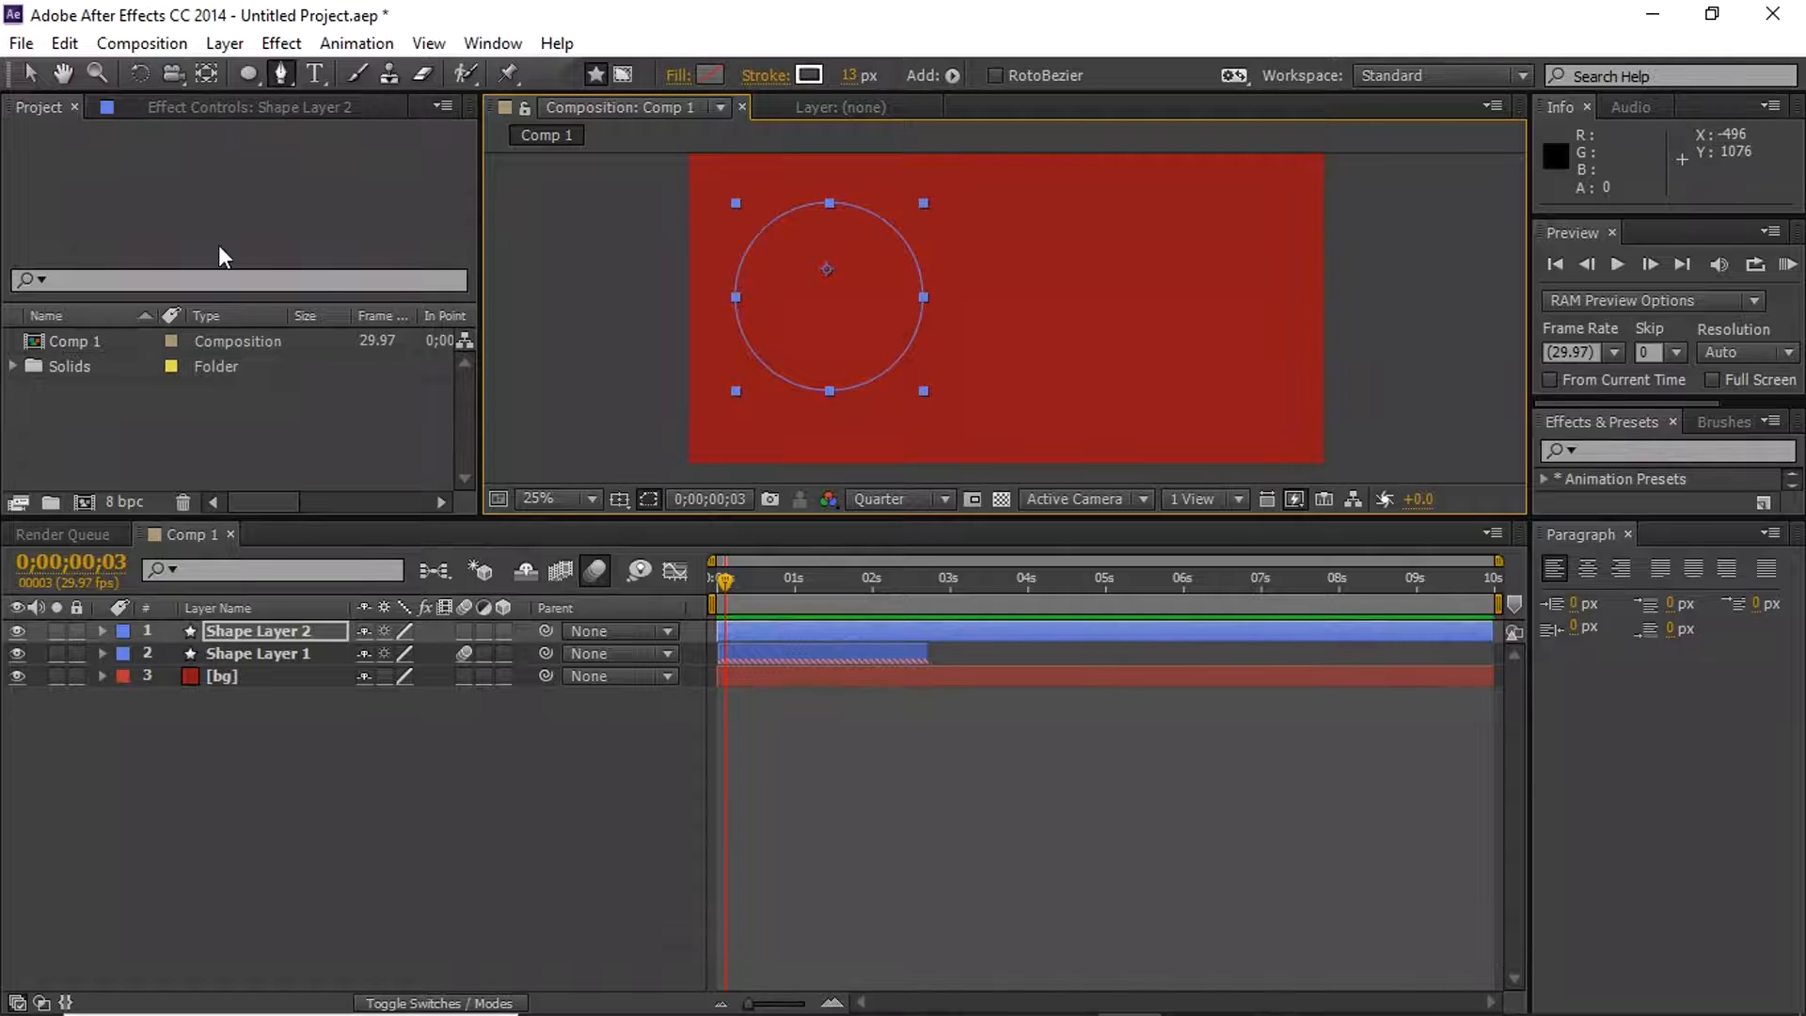
# With no layer selected, draw a straight horizontal line in the composition's lower right on a new shape layer, with stroke colour FFFFFF
pyautogui.click(307, 810)
pyautogui.click(279, 73)
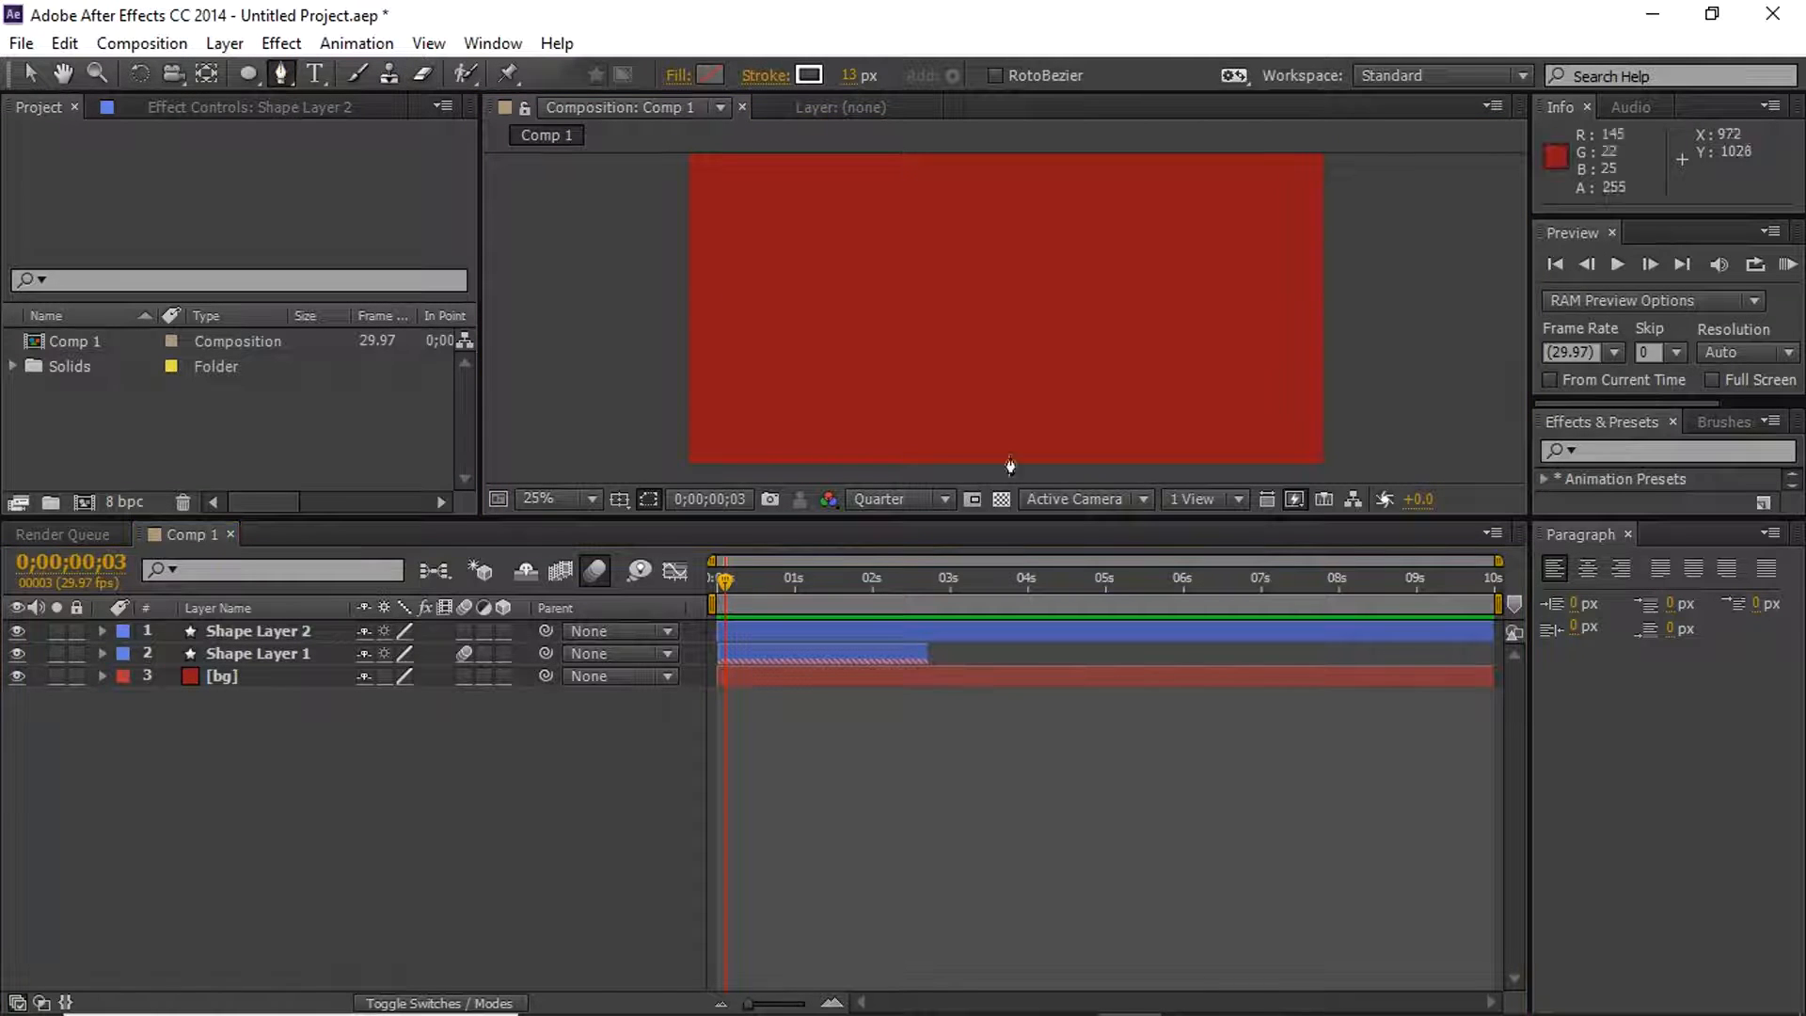
pyautogui.click(1031, 373)
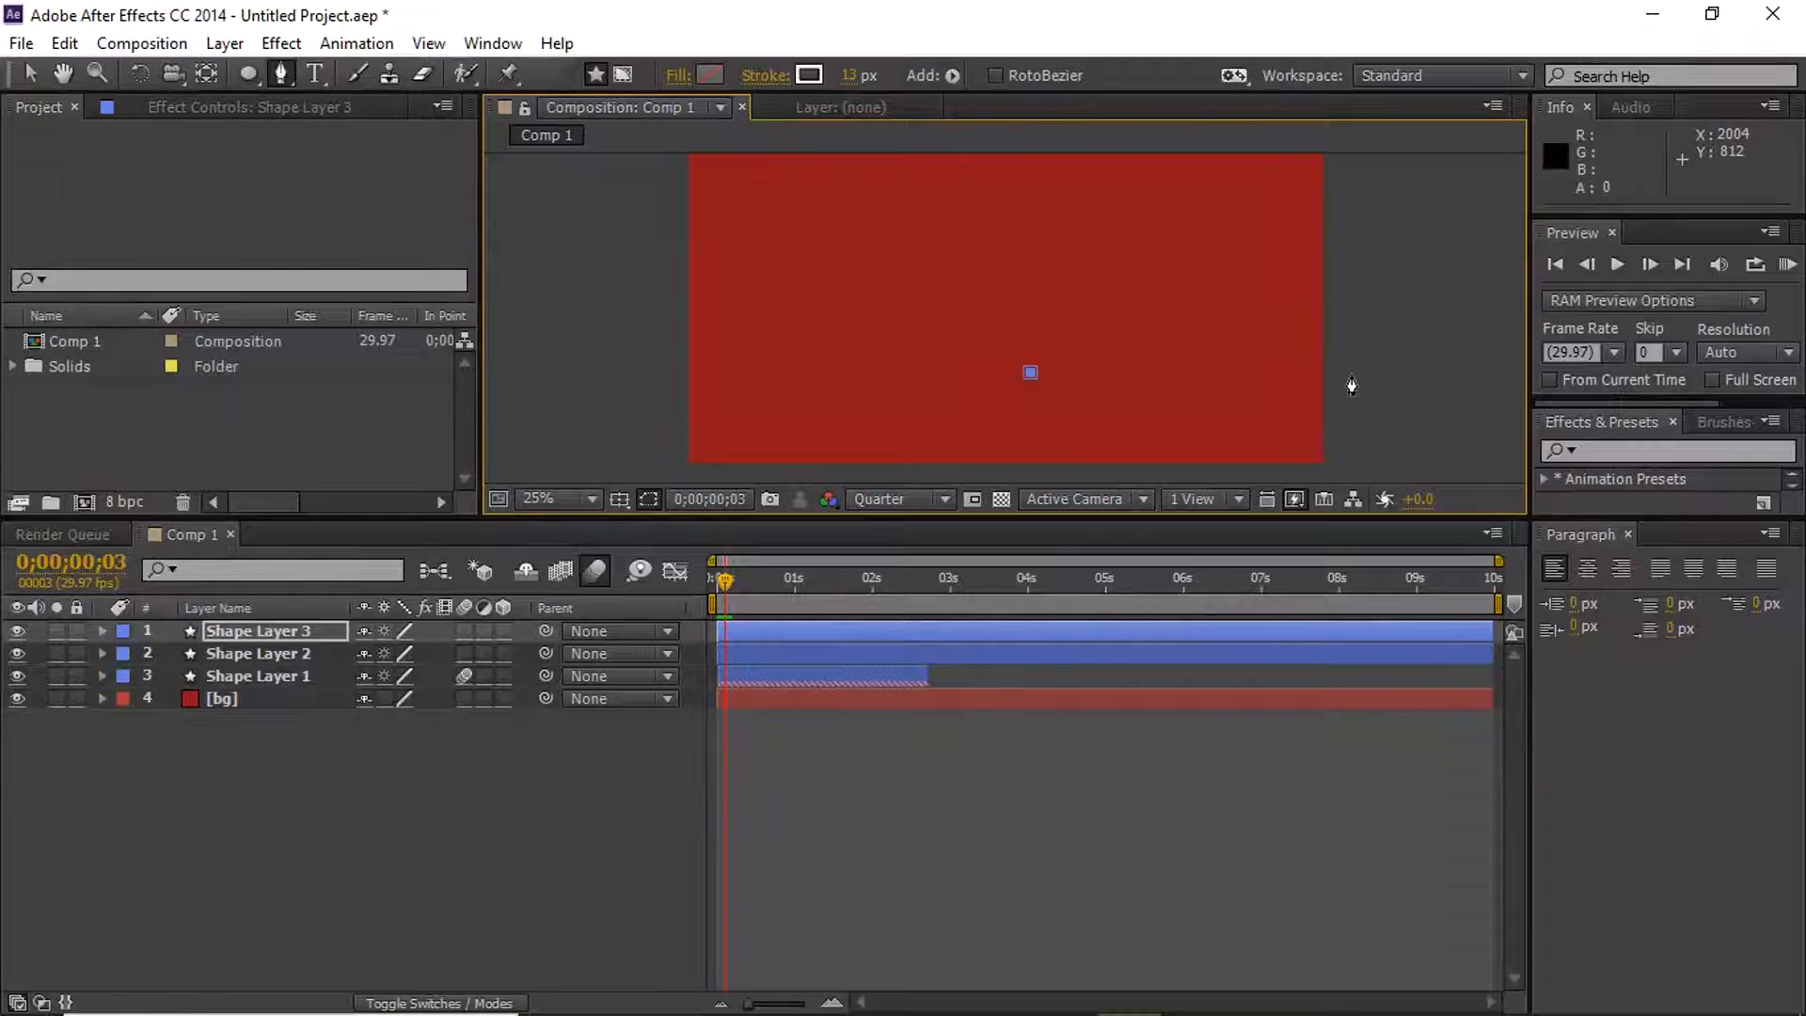
pyautogui.click(1221, 373)
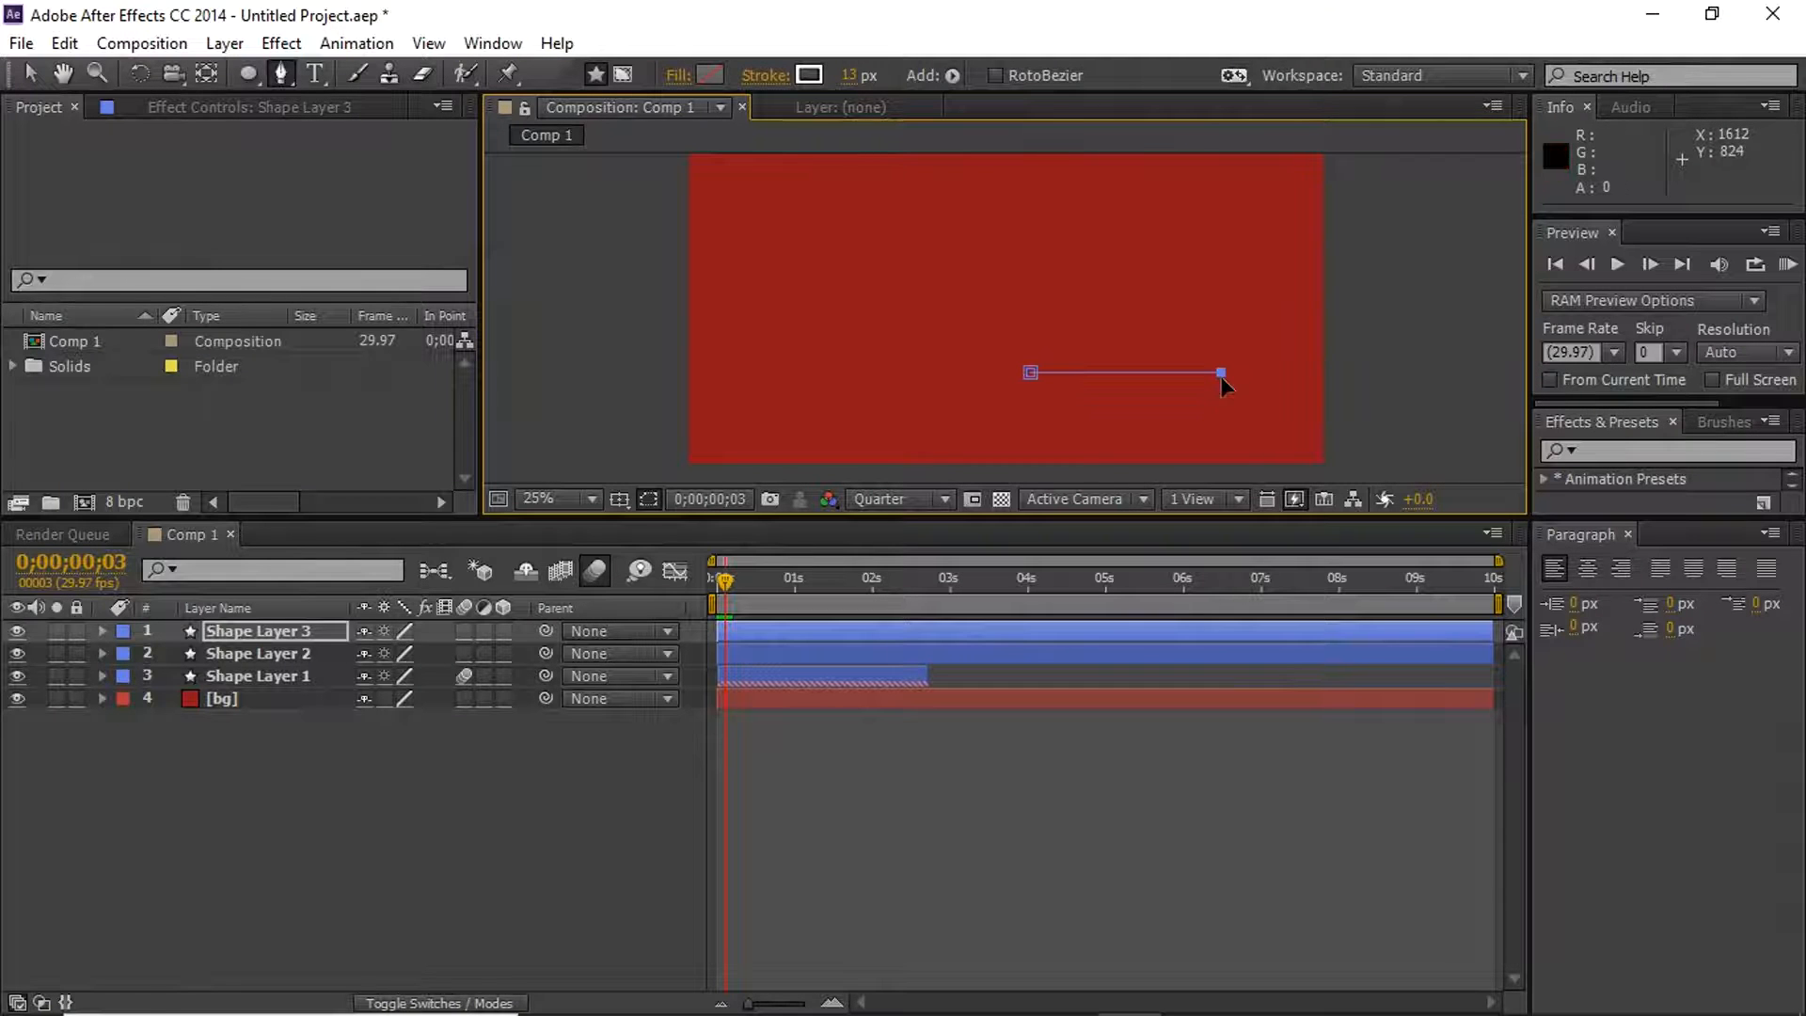
pyautogui.click(36, 71)
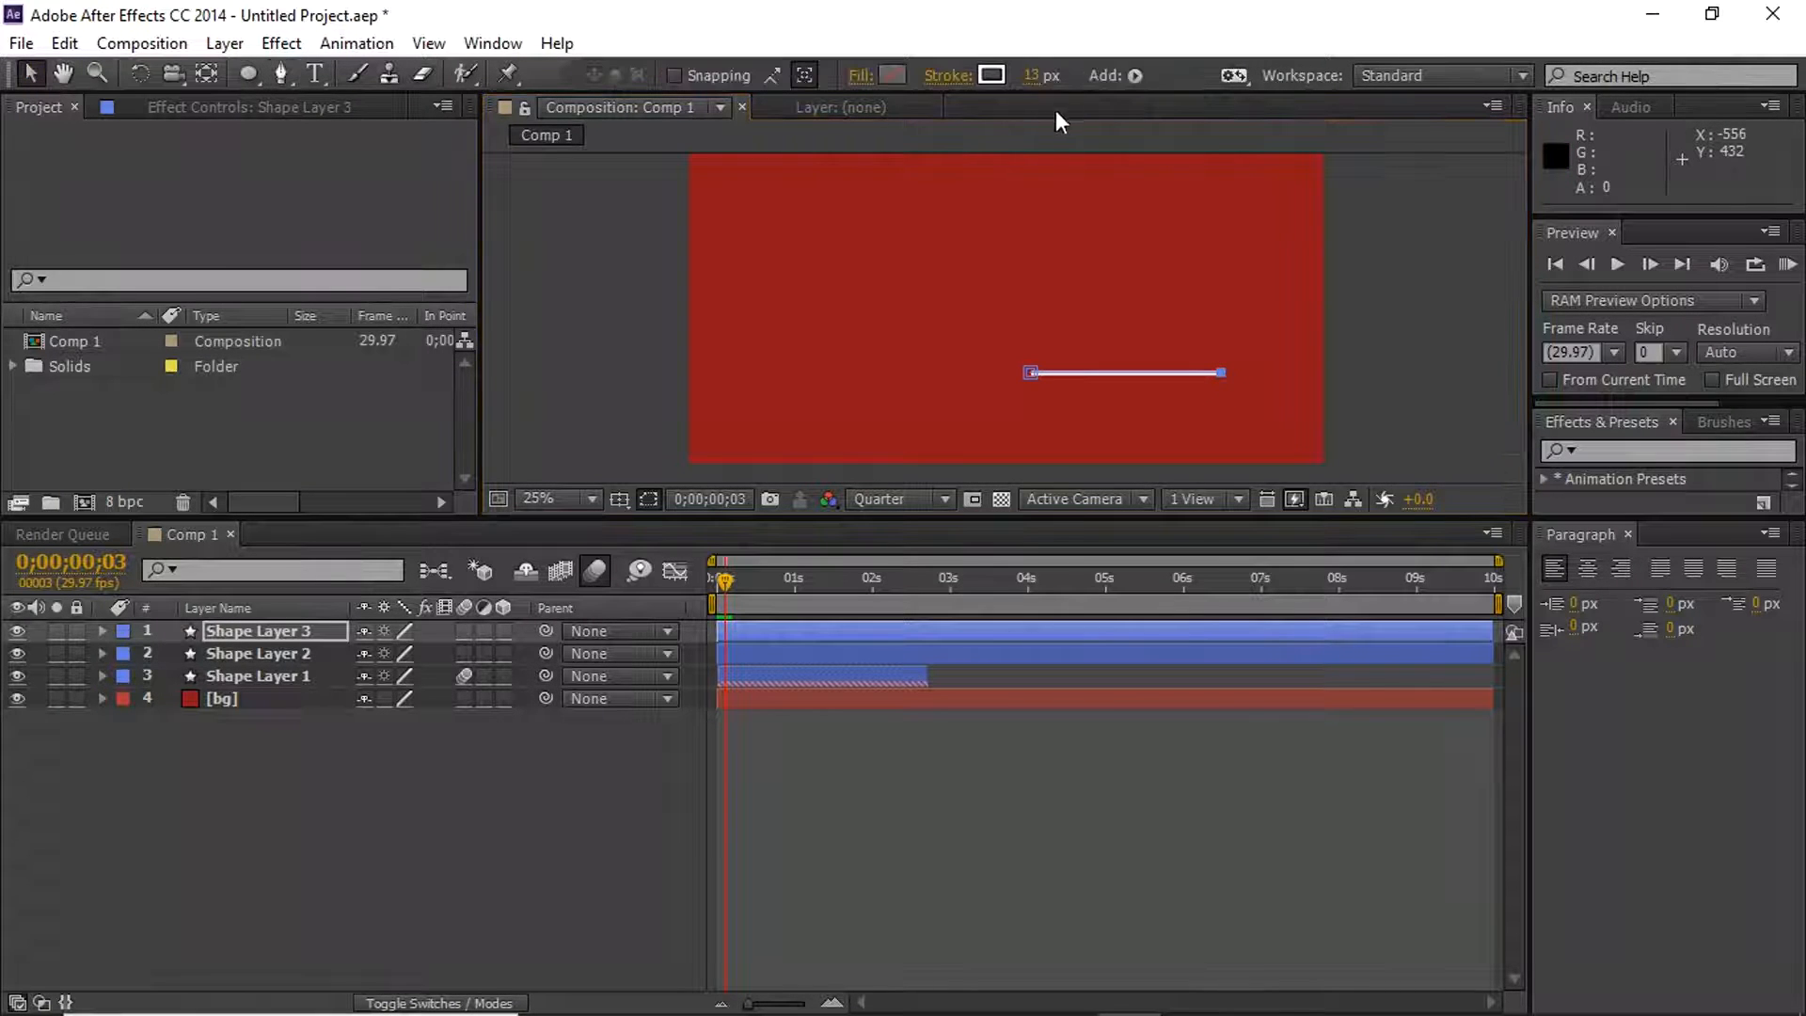
pyautogui.click(994, 76)
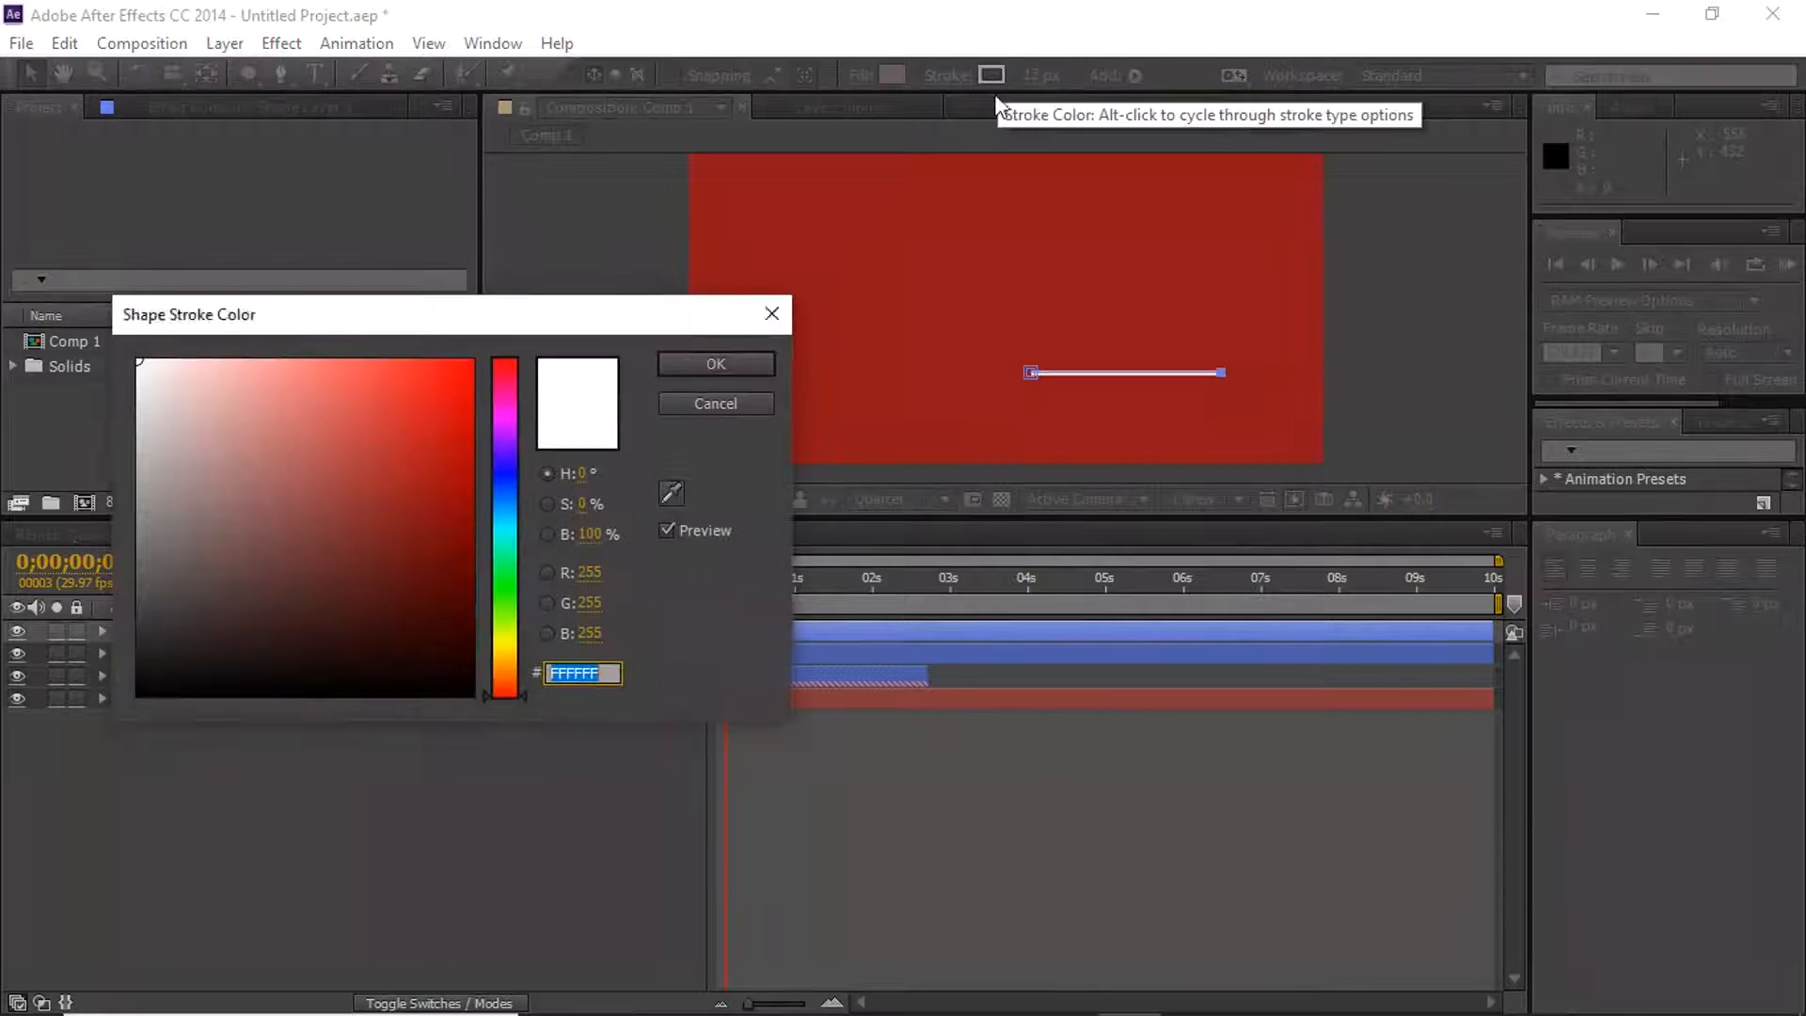
pyautogui.click(754, 368)
pyautogui.click(1499, 393)
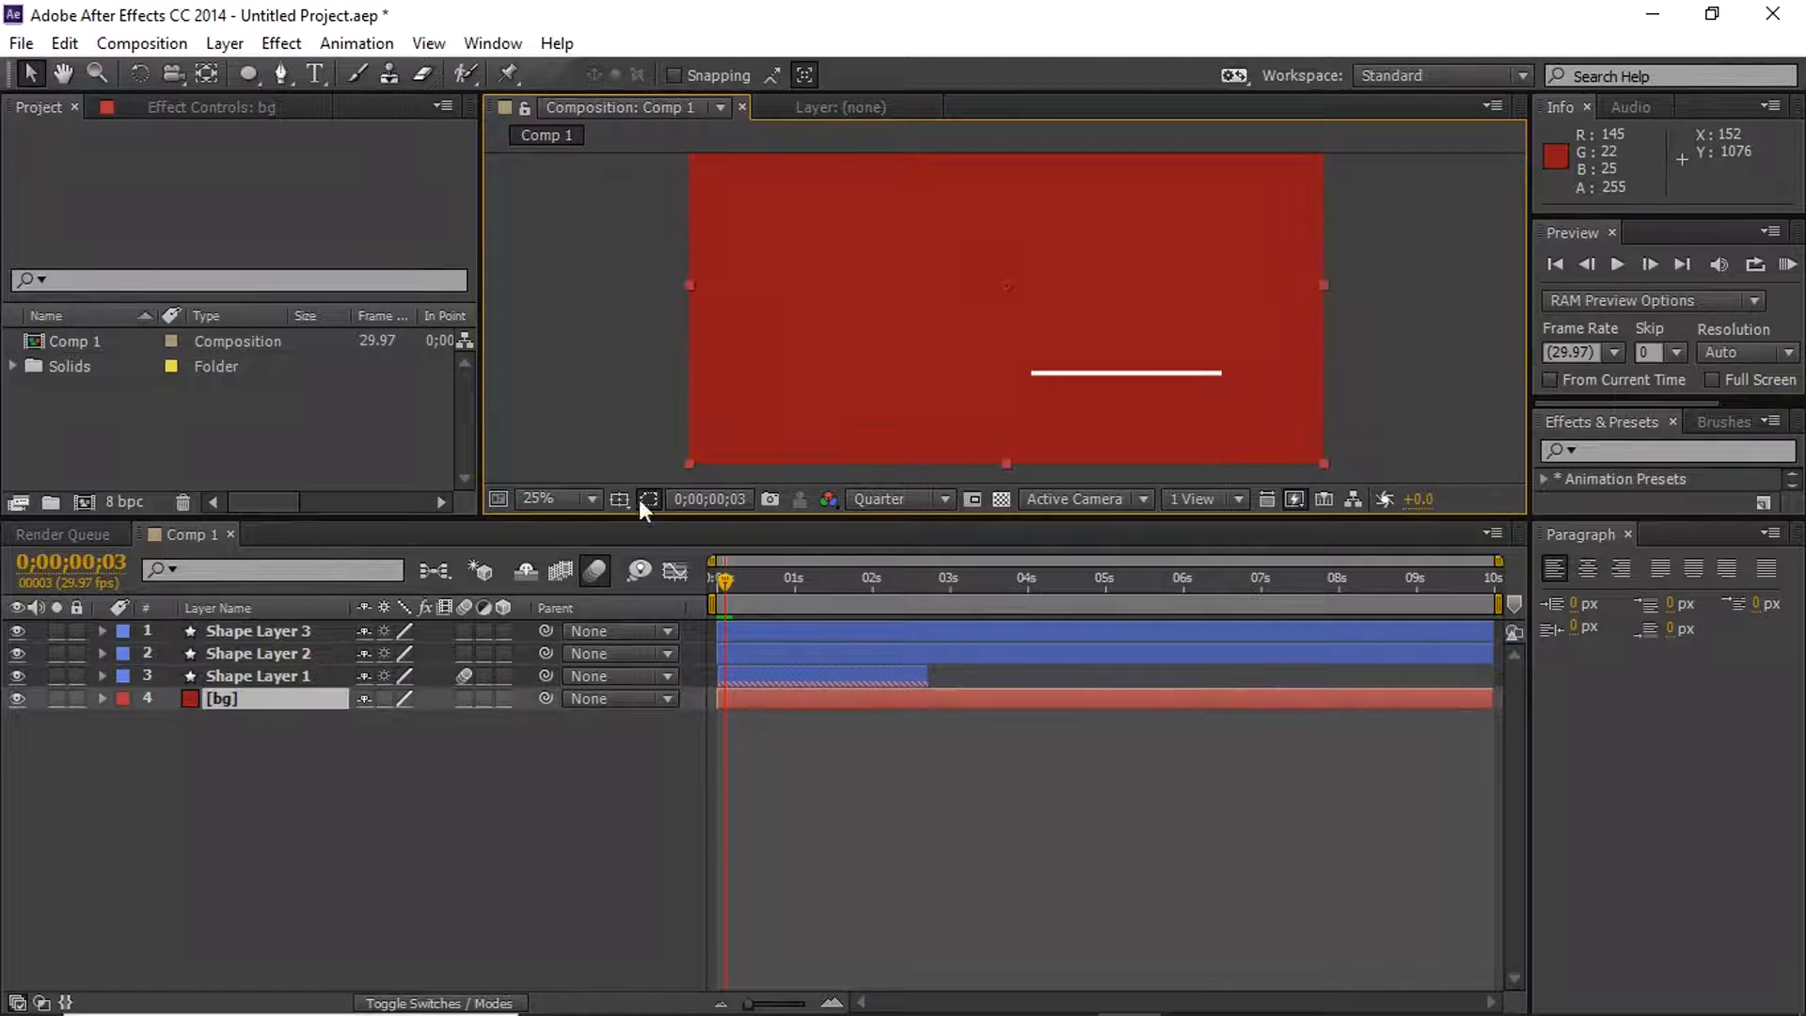
# Add Zig Zag to the line on Shape Layer 3, with Size 25 and 11 ridges per segment
pyautogui.click(285, 632)
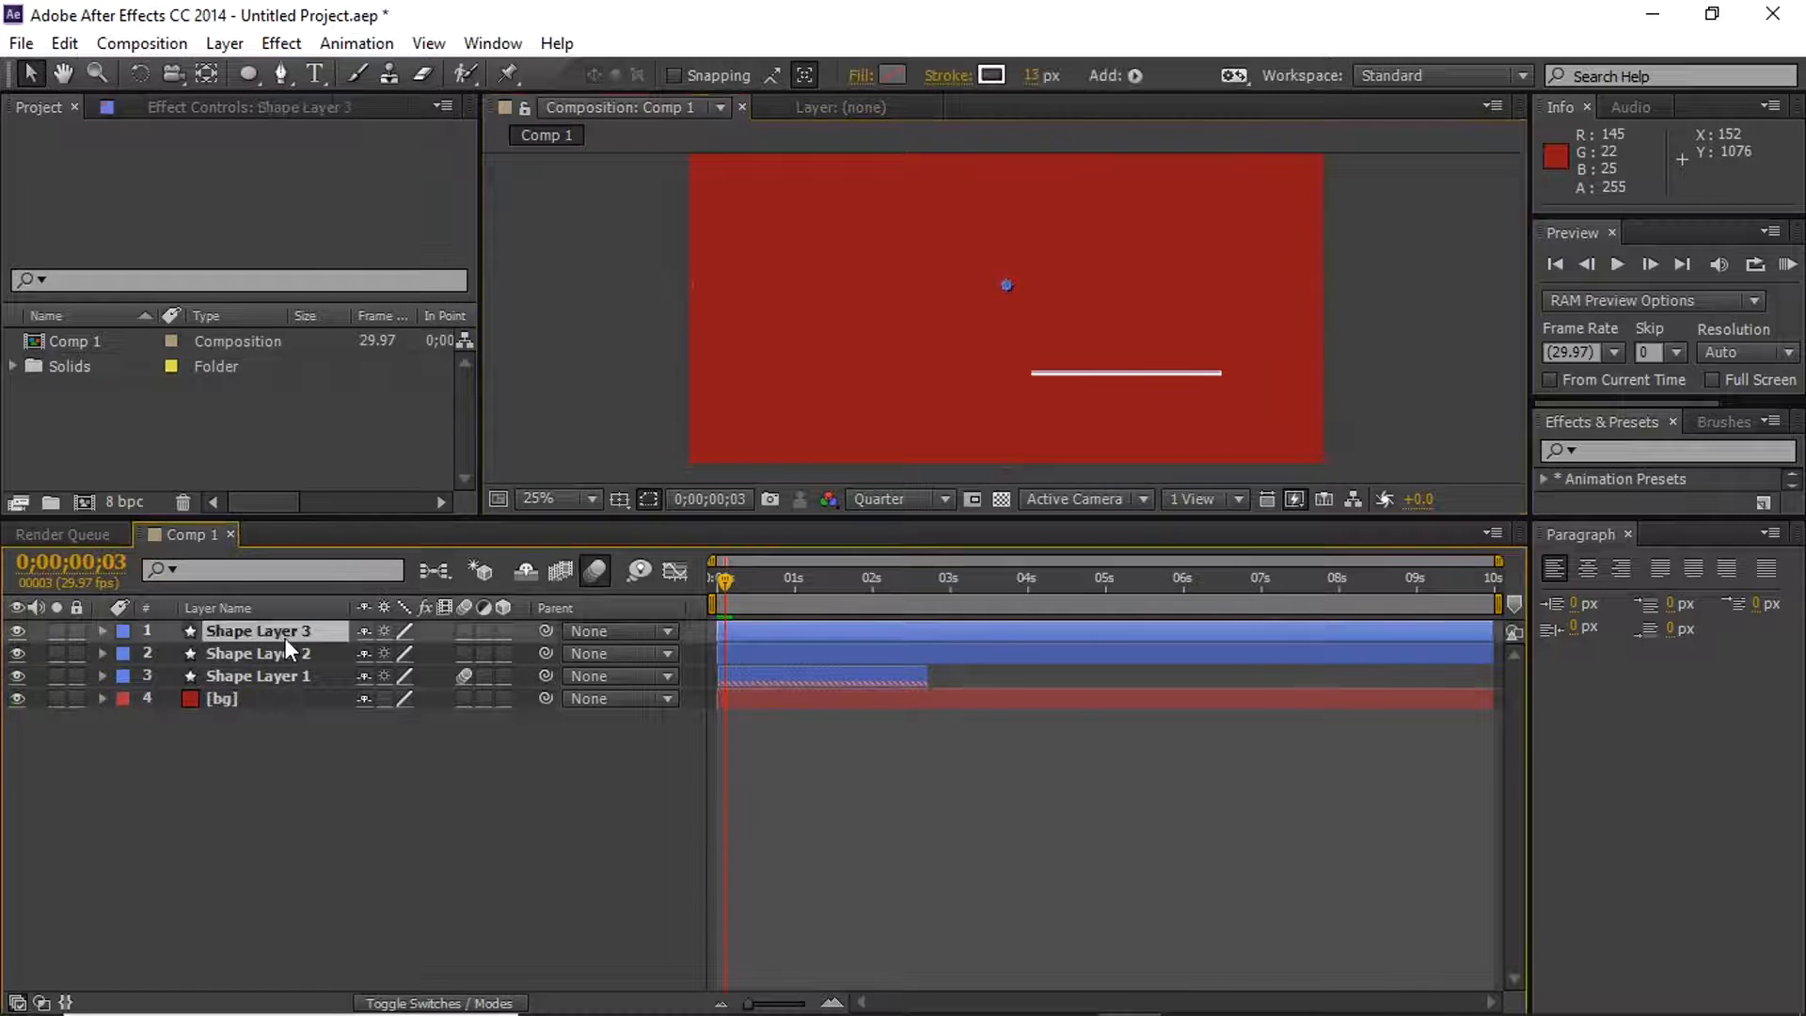
pyautogui.click(103, 631)
pyautogui.click(516, 653)
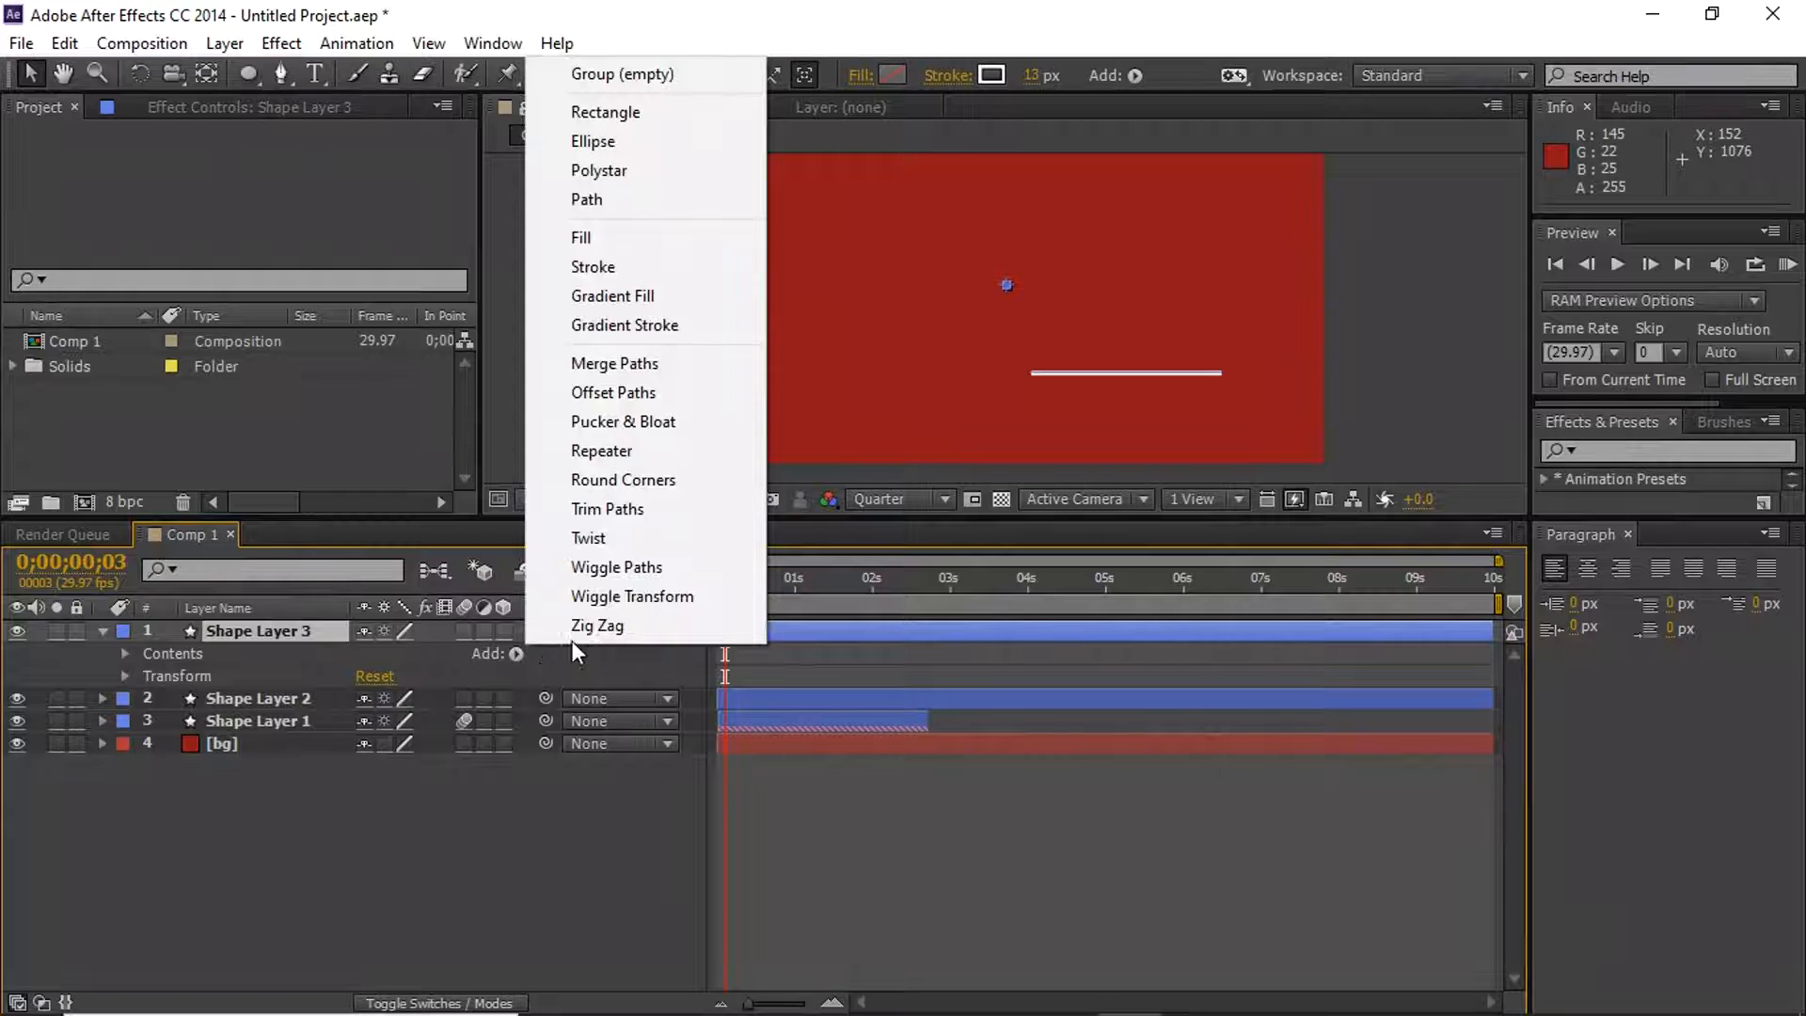
pyautogui.click(618, 625)
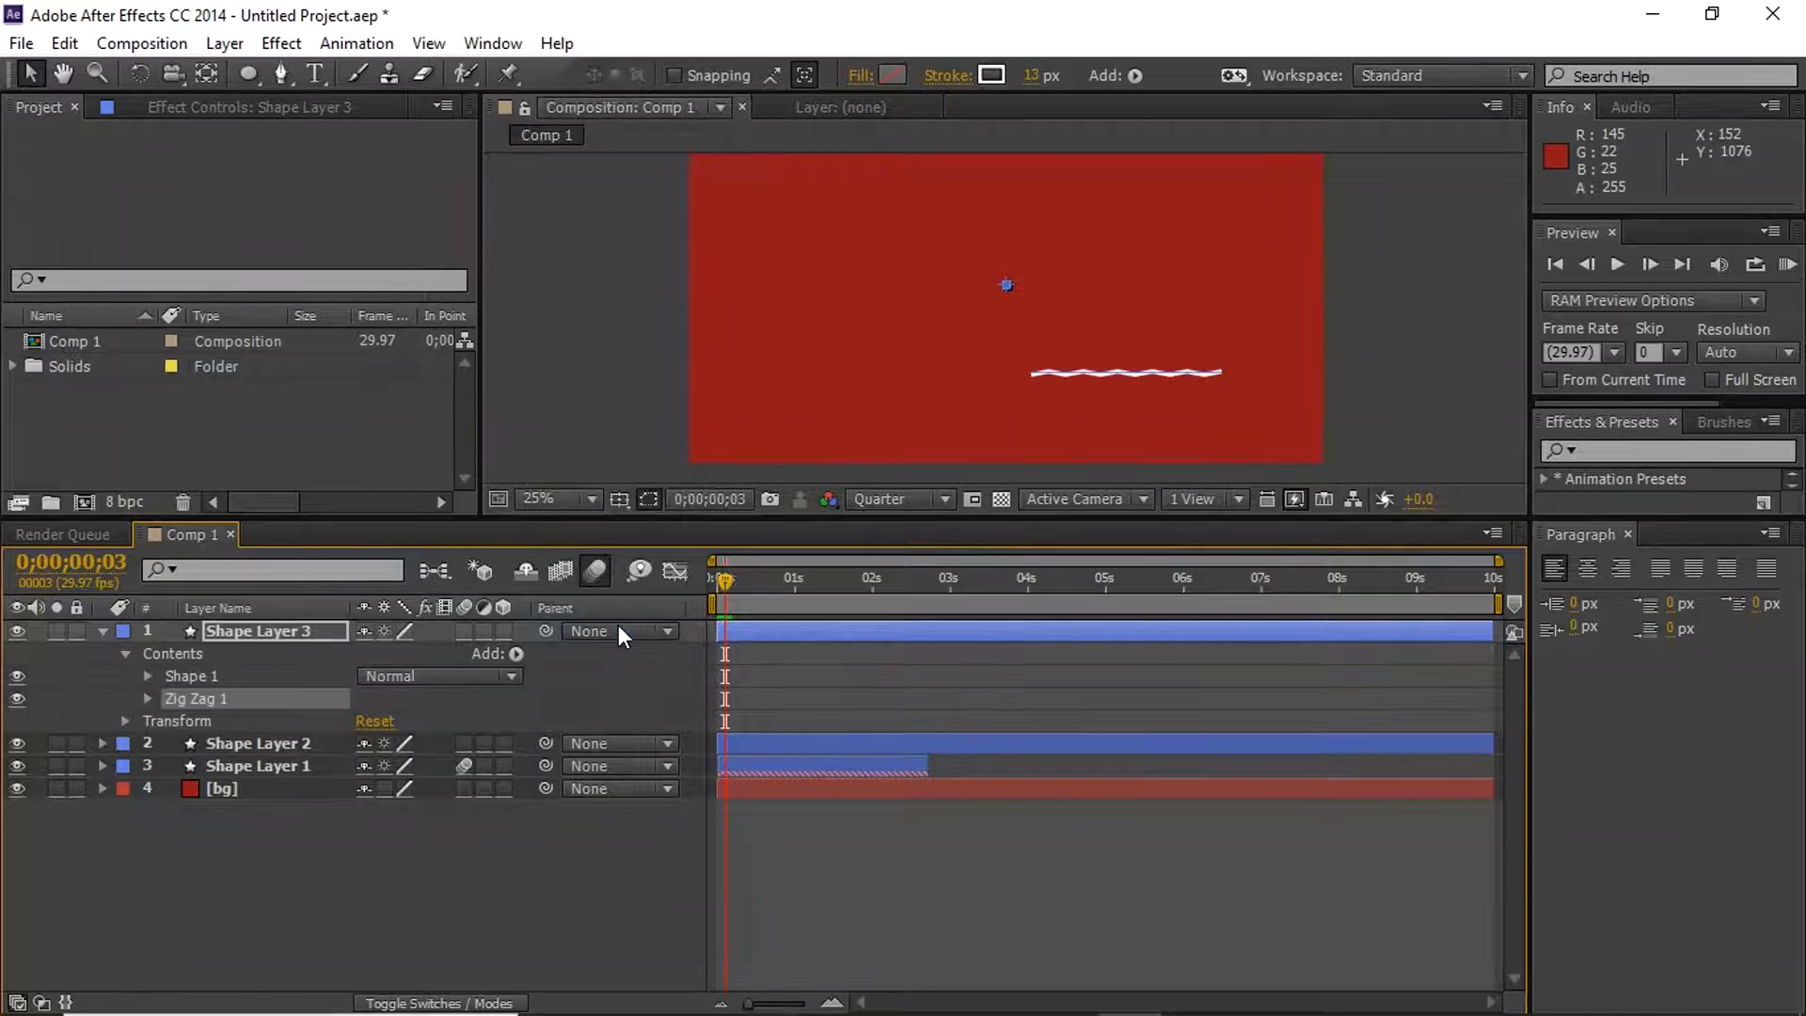
pyautogui.click(523, 653)
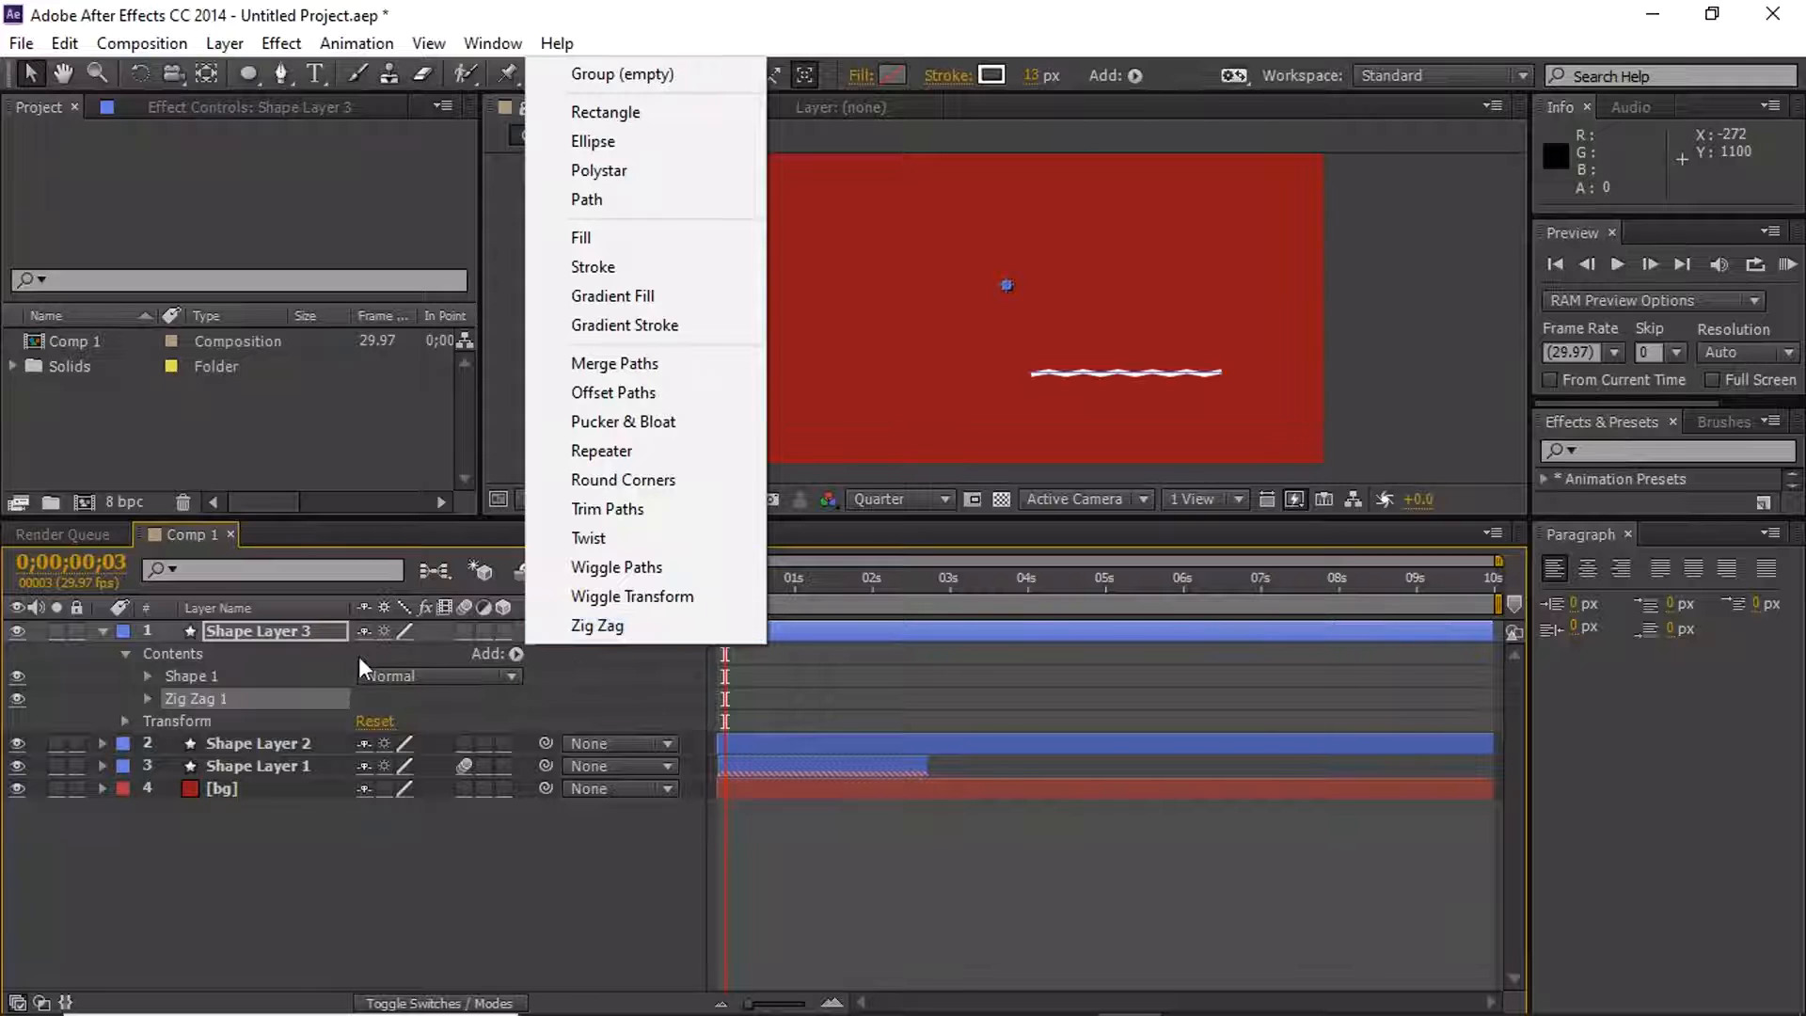
pyautogui.click(147, 696)
pyautogui.click(147, 698)
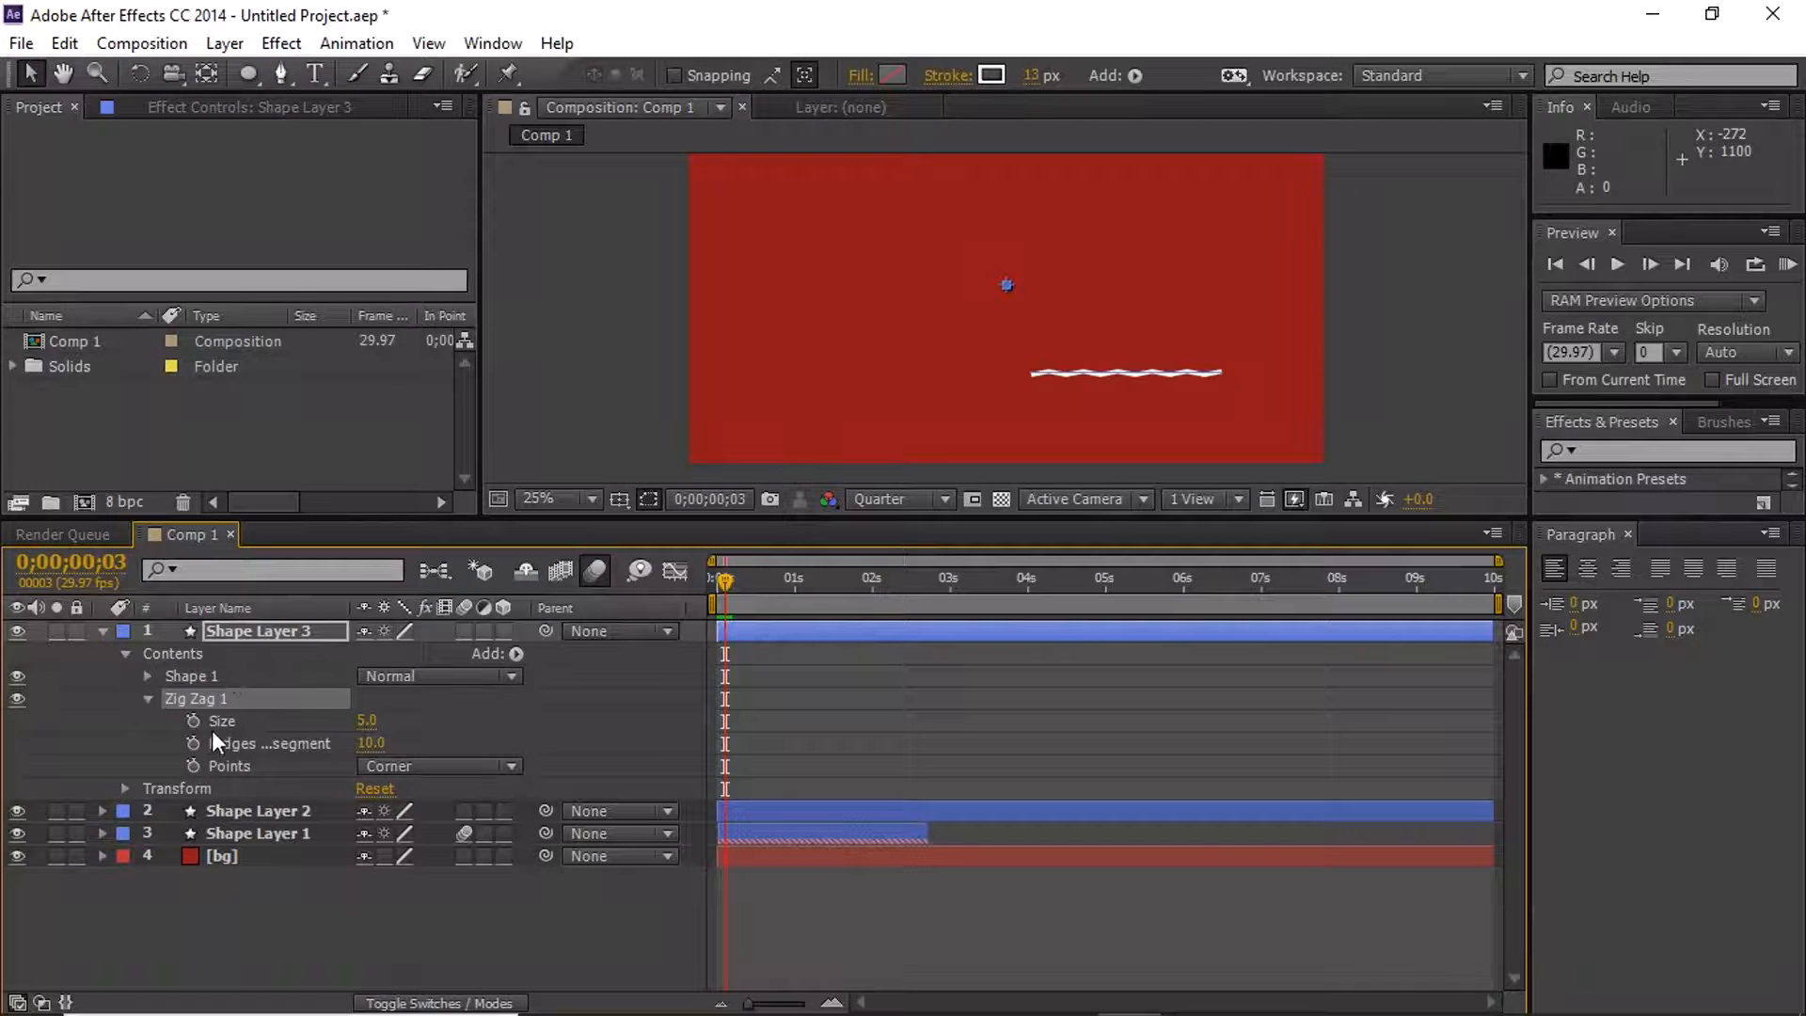
pyautogui.moveTo(365, 720)
pyautogui.mouseDown()
pyautogui.moveTo(392, 721)
pyautogui.moveTo(374, 742)
pyautogui.moveTo(409, 739)
pyautogui.moveTo(368, 744)
pyautogui.mouseUp()
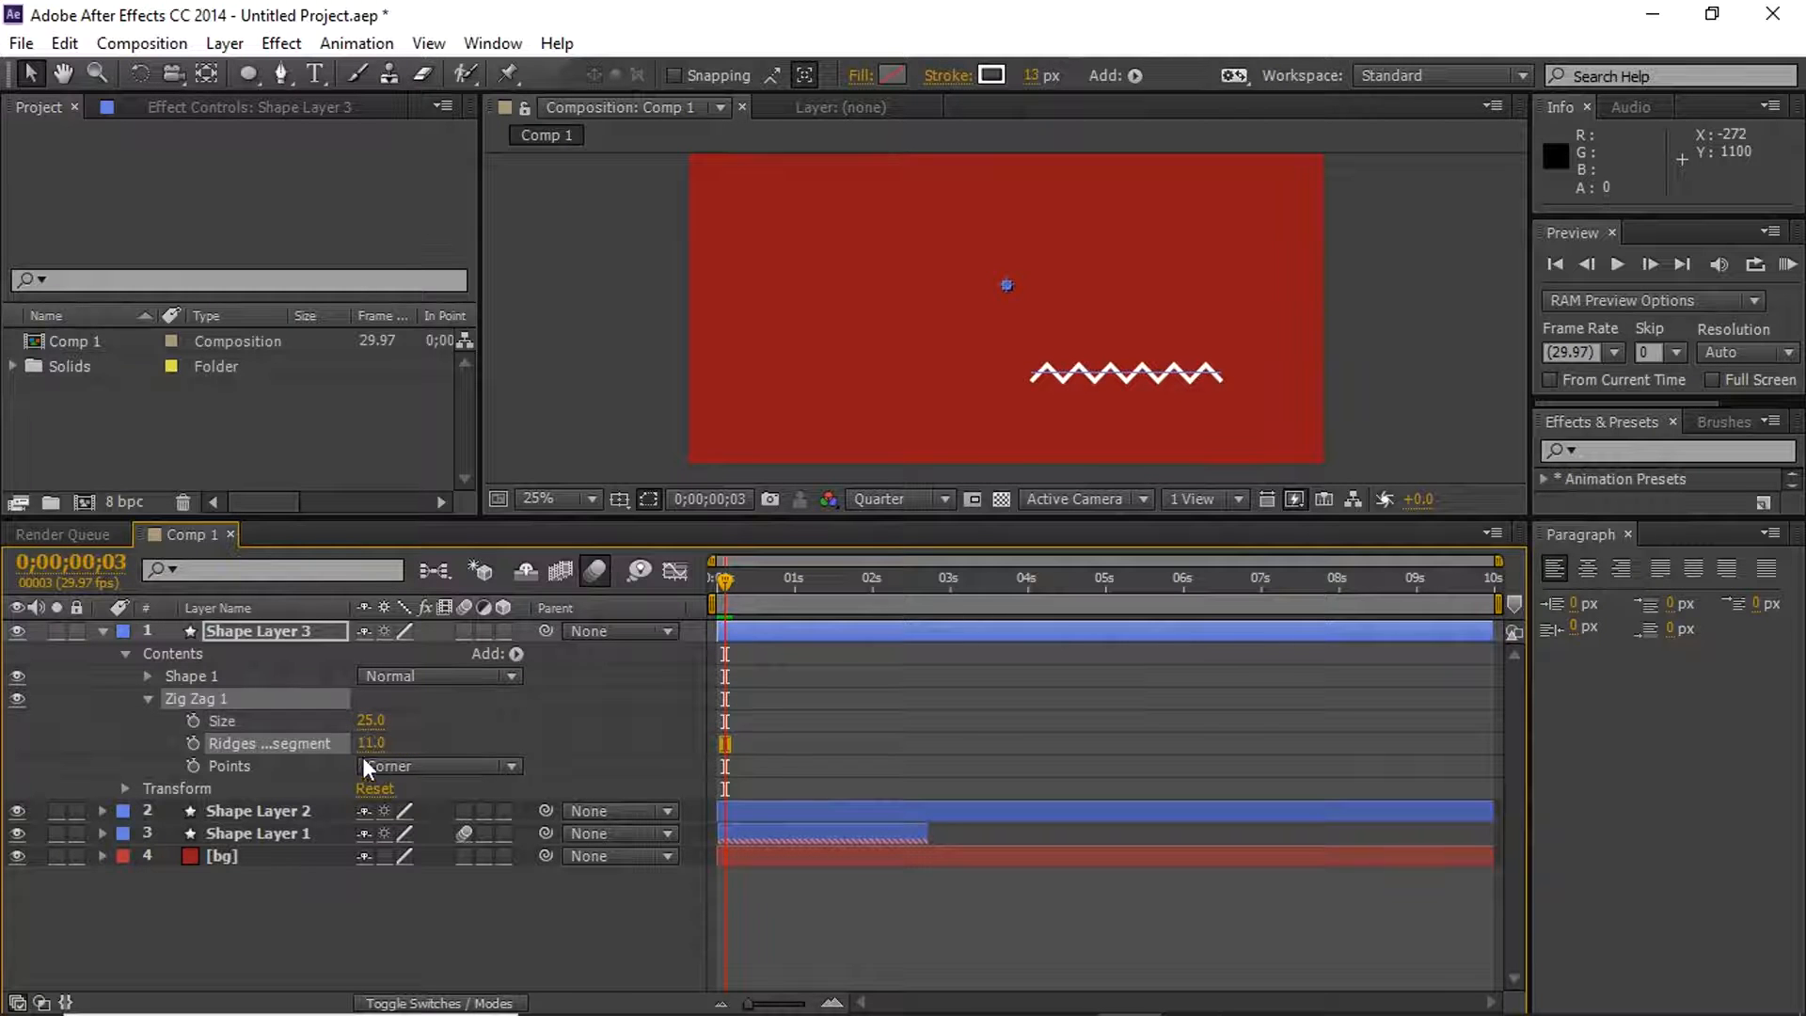
# Try the Smooth point type on the zigzag line and return it to Corner
pyautogui.click(397, 767)
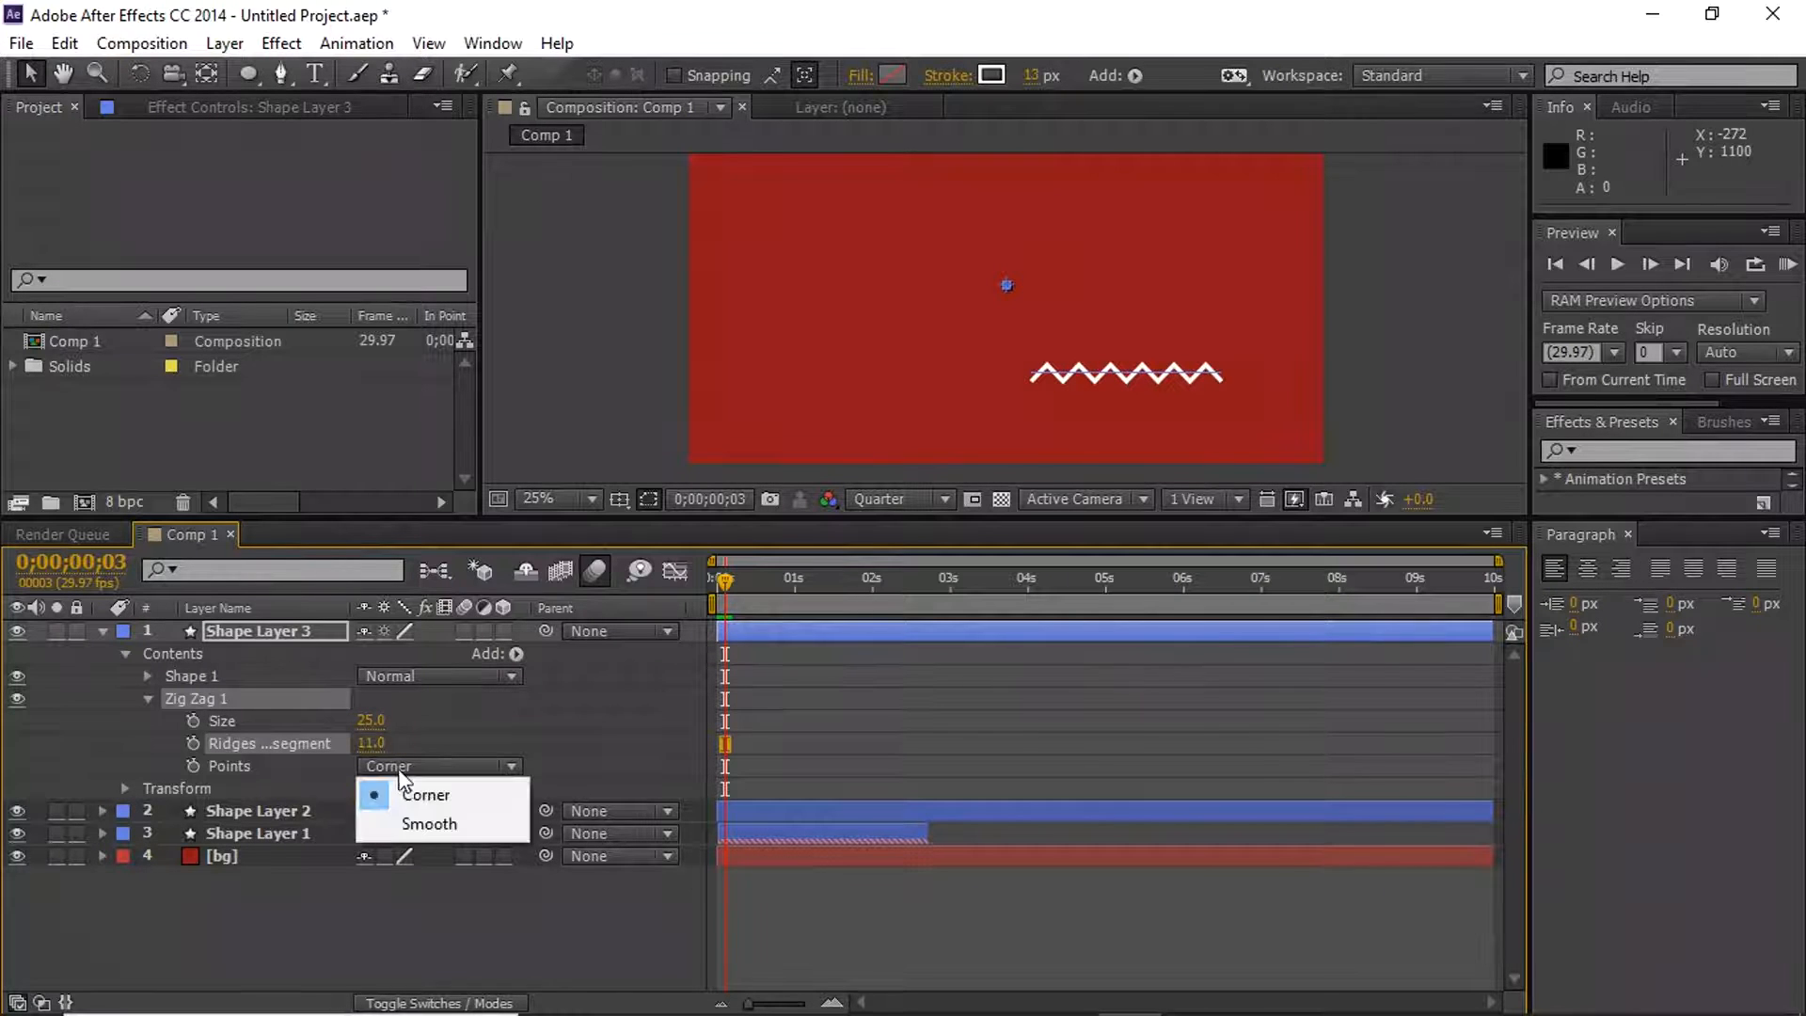
pyautogui.click(443, 815)
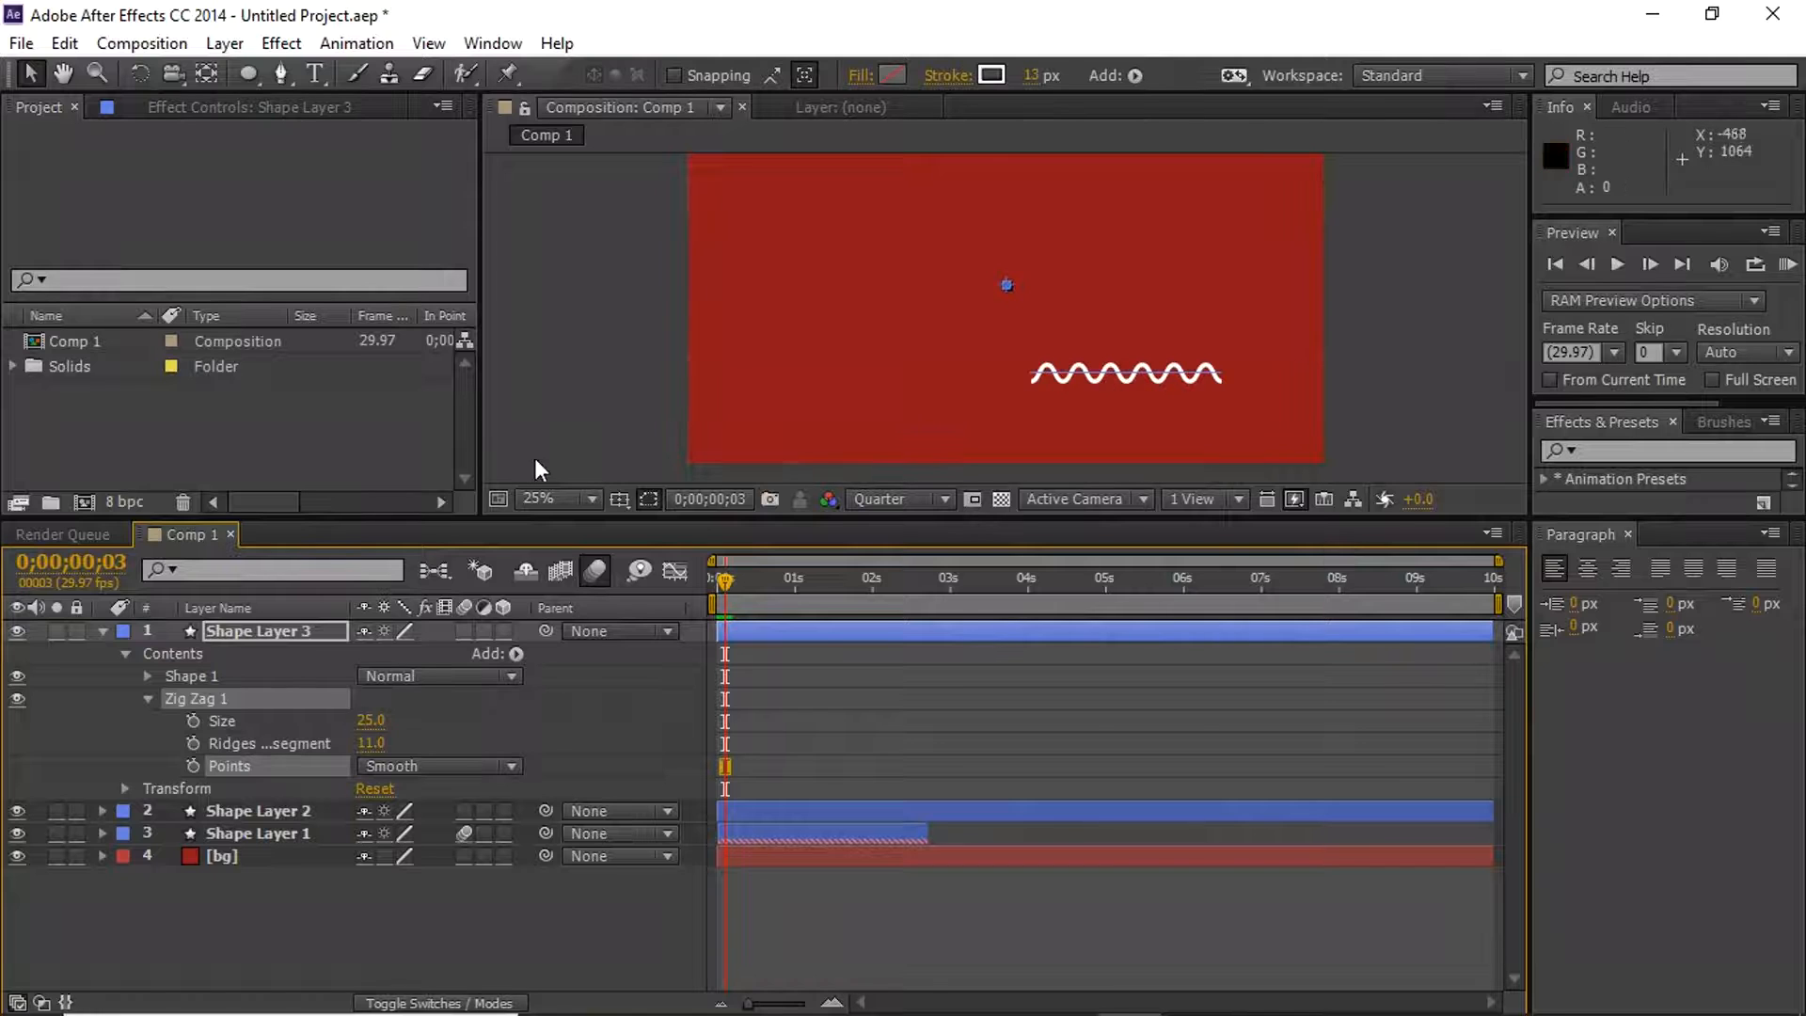
pyautogui.click(444, 765)
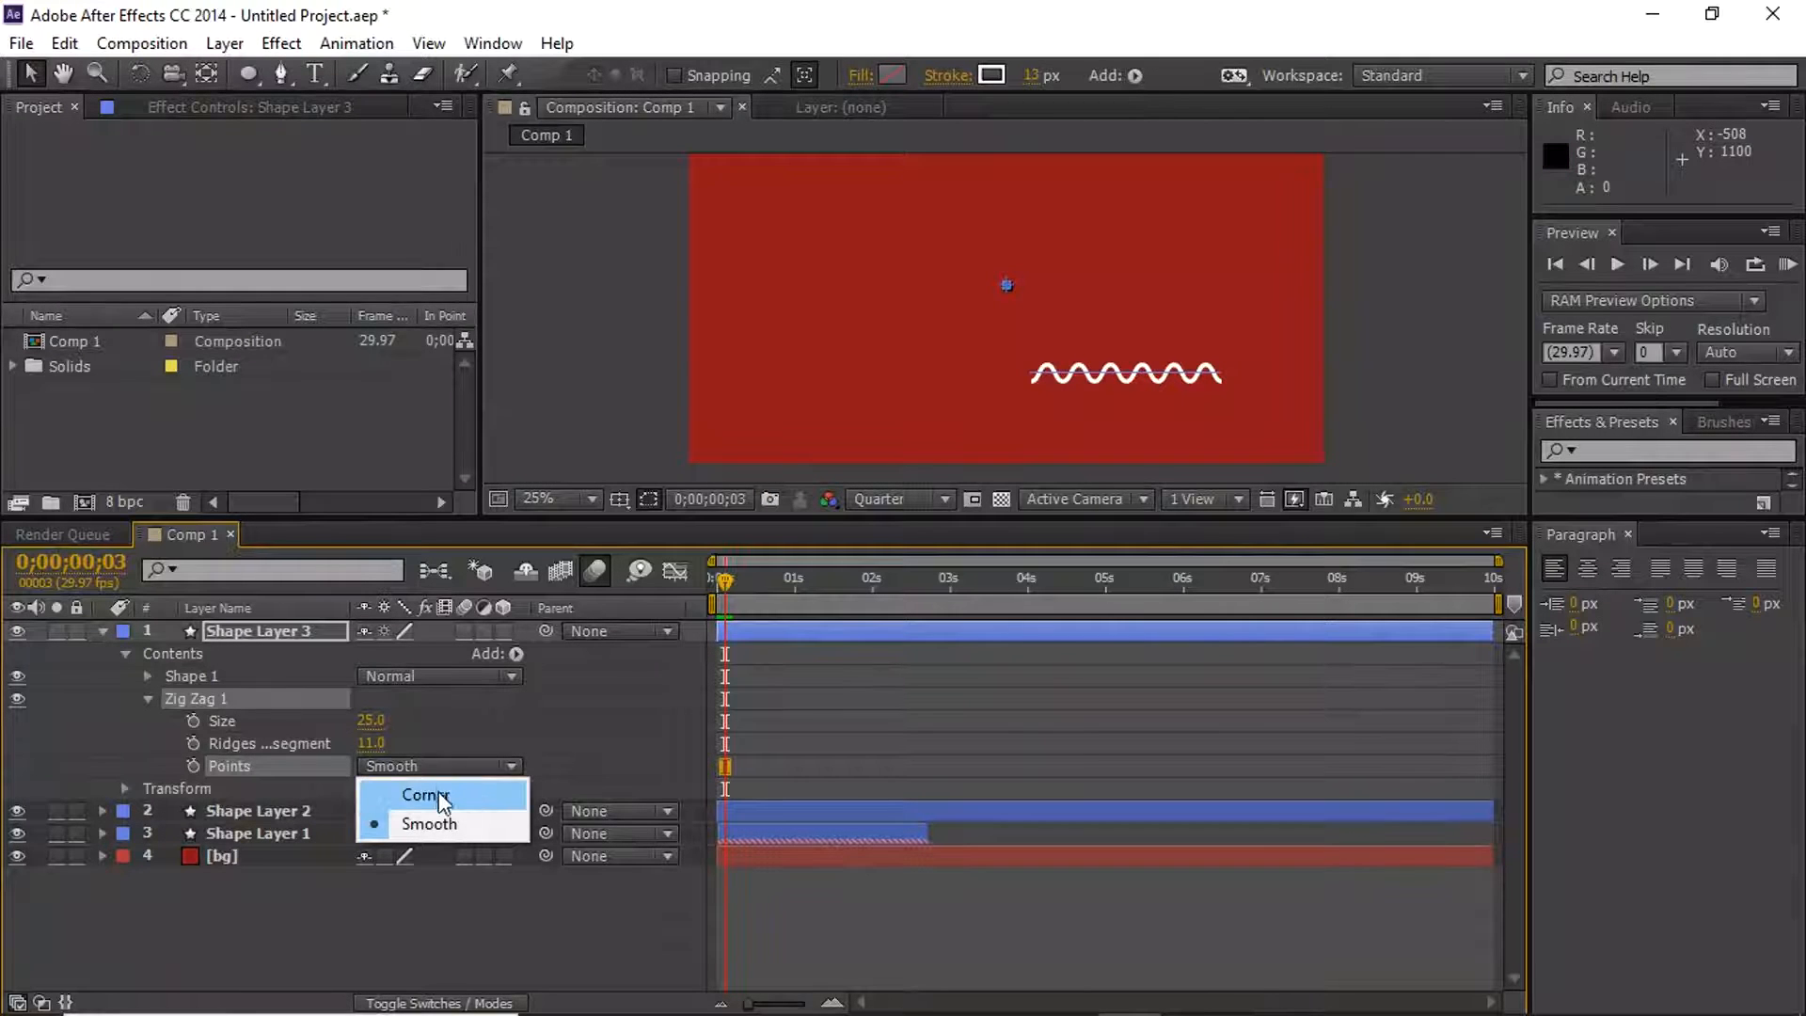
pyautogui.click(421, 793)
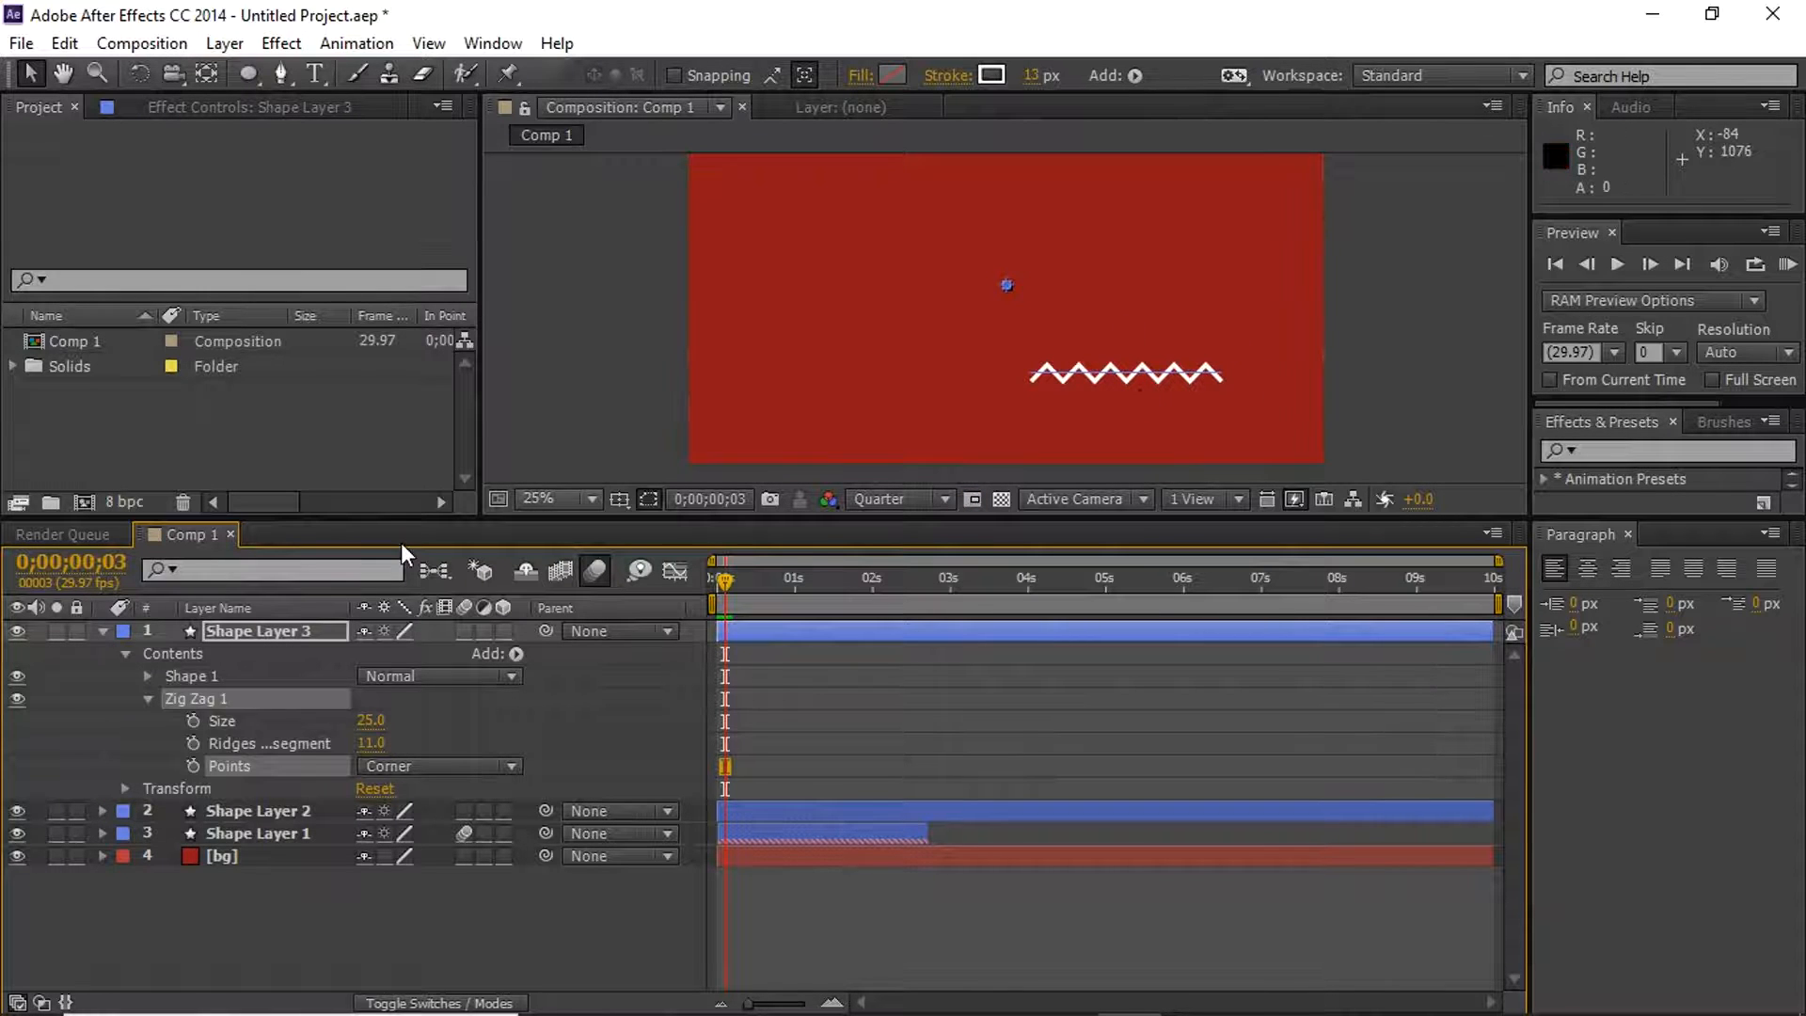
# Add Trim Paths to Shape Layer 3 and set its End to 0%
pyautogui.click(515, 653)
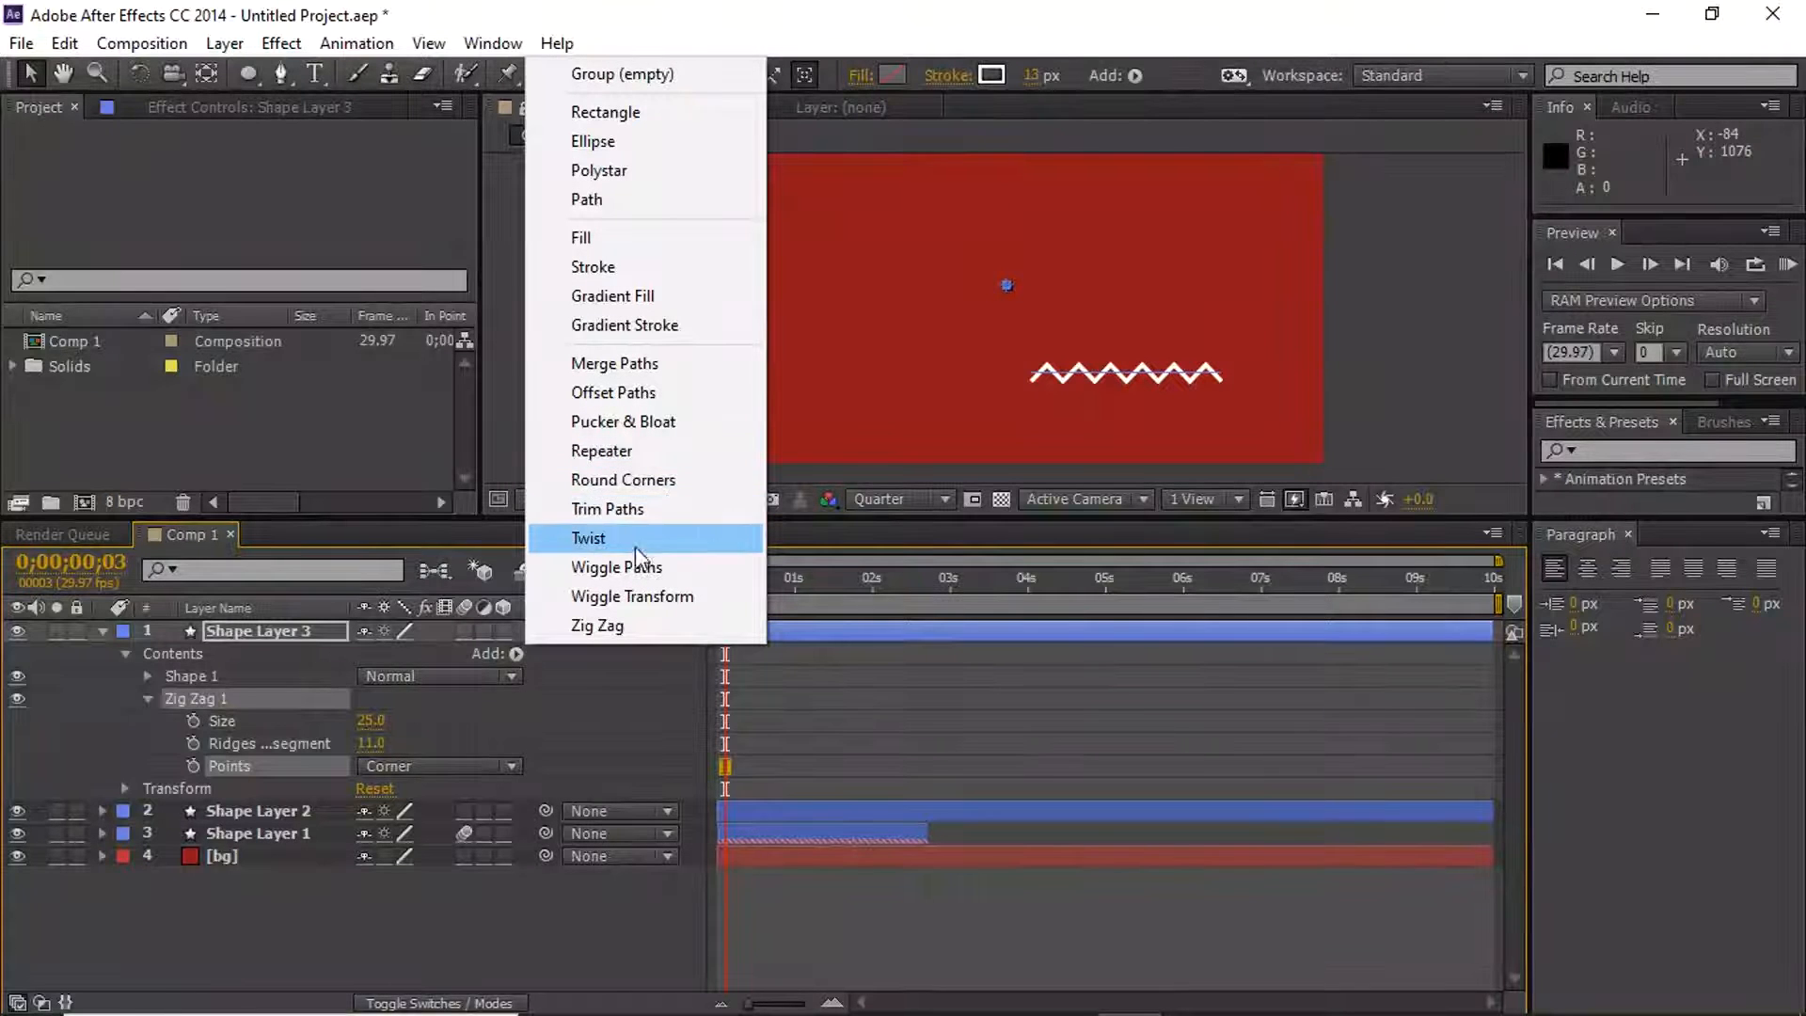
pyautogui.click(629, 508)
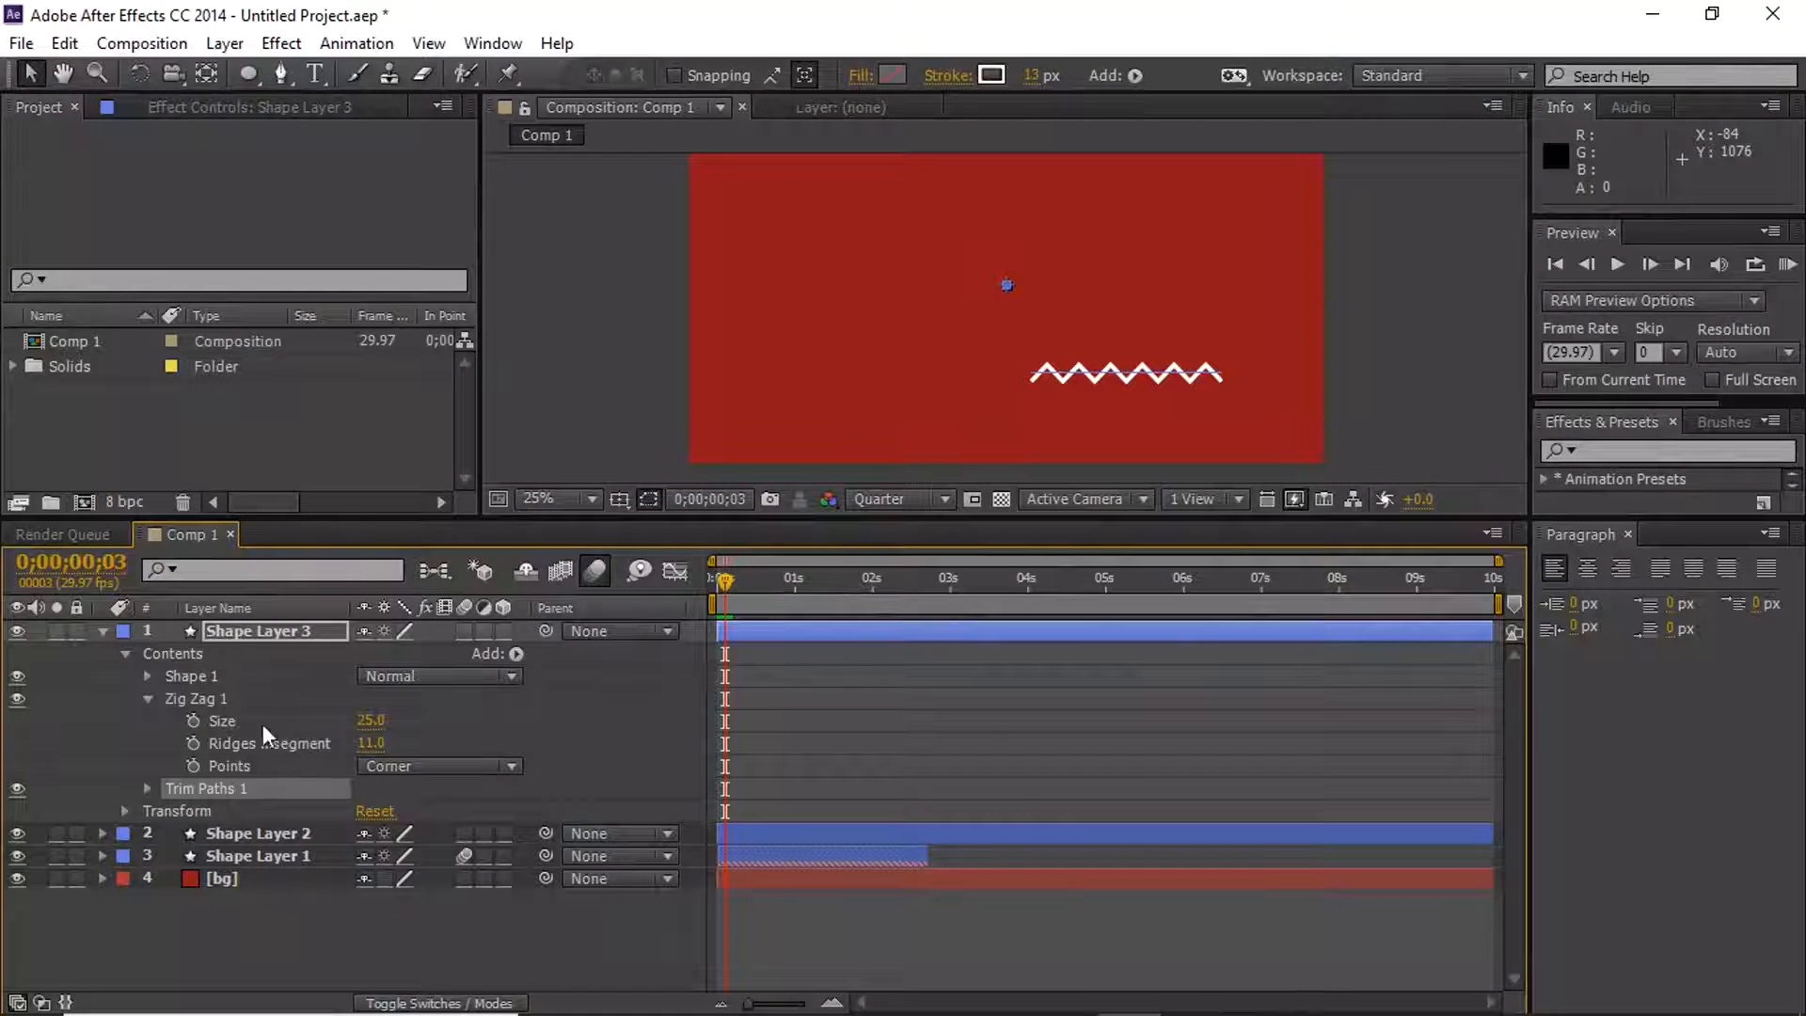
pyautogui.click(147, 788)
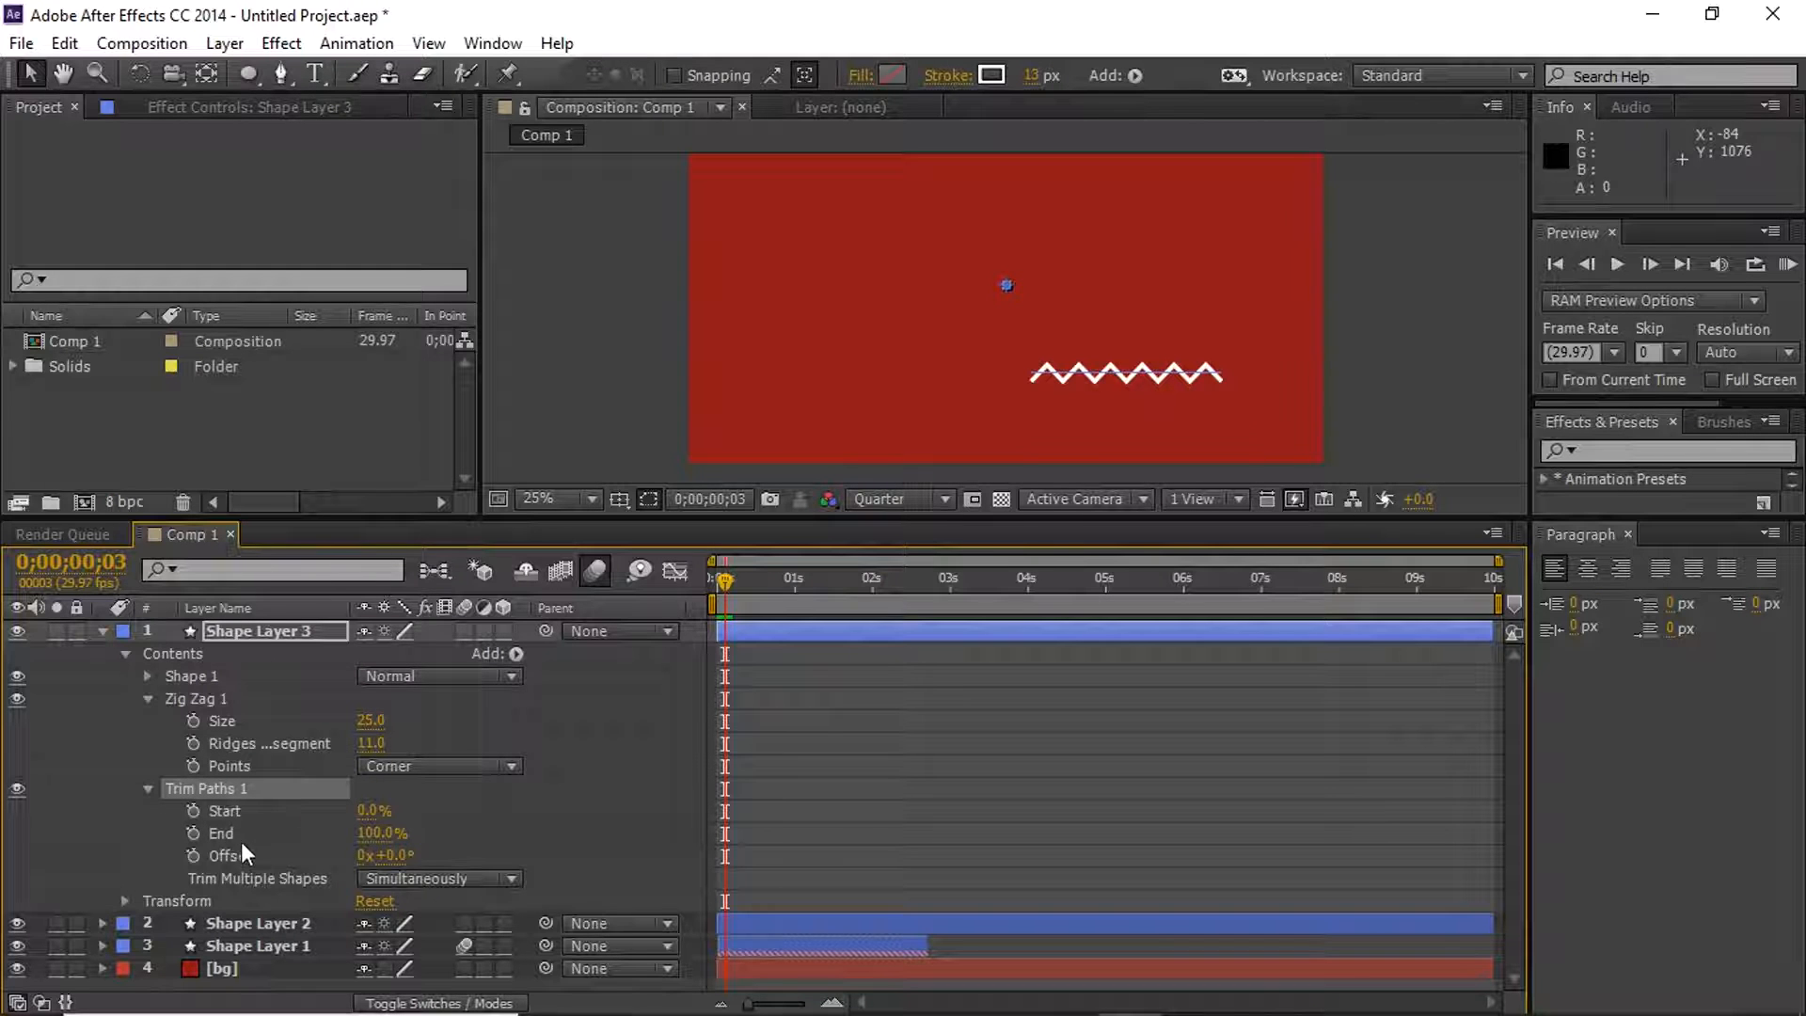
pyautogui.moveTo(377, 841); pyautogui.dragTo(189, 832)
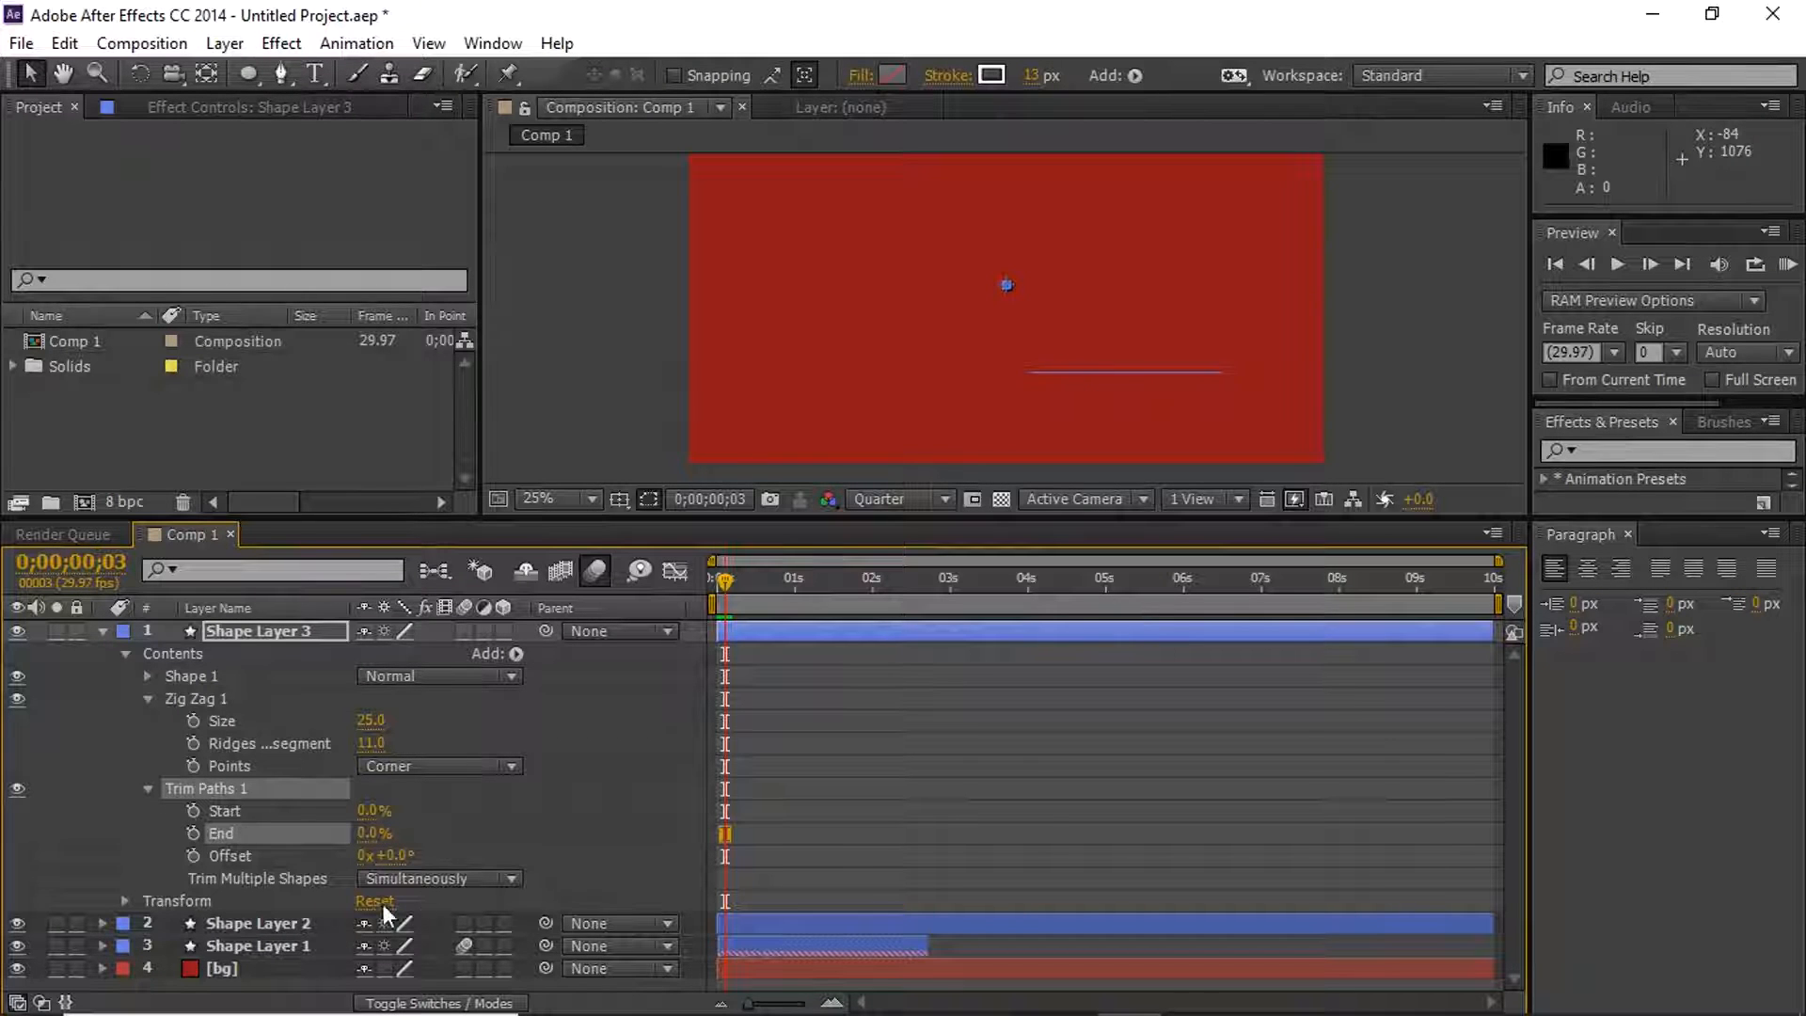
# Reveal Shape Layer 1's keyframes for reference, and keyframe the zigzag's trim End at 0% at 0;00;00;07
pyautogui.click(258, 944)
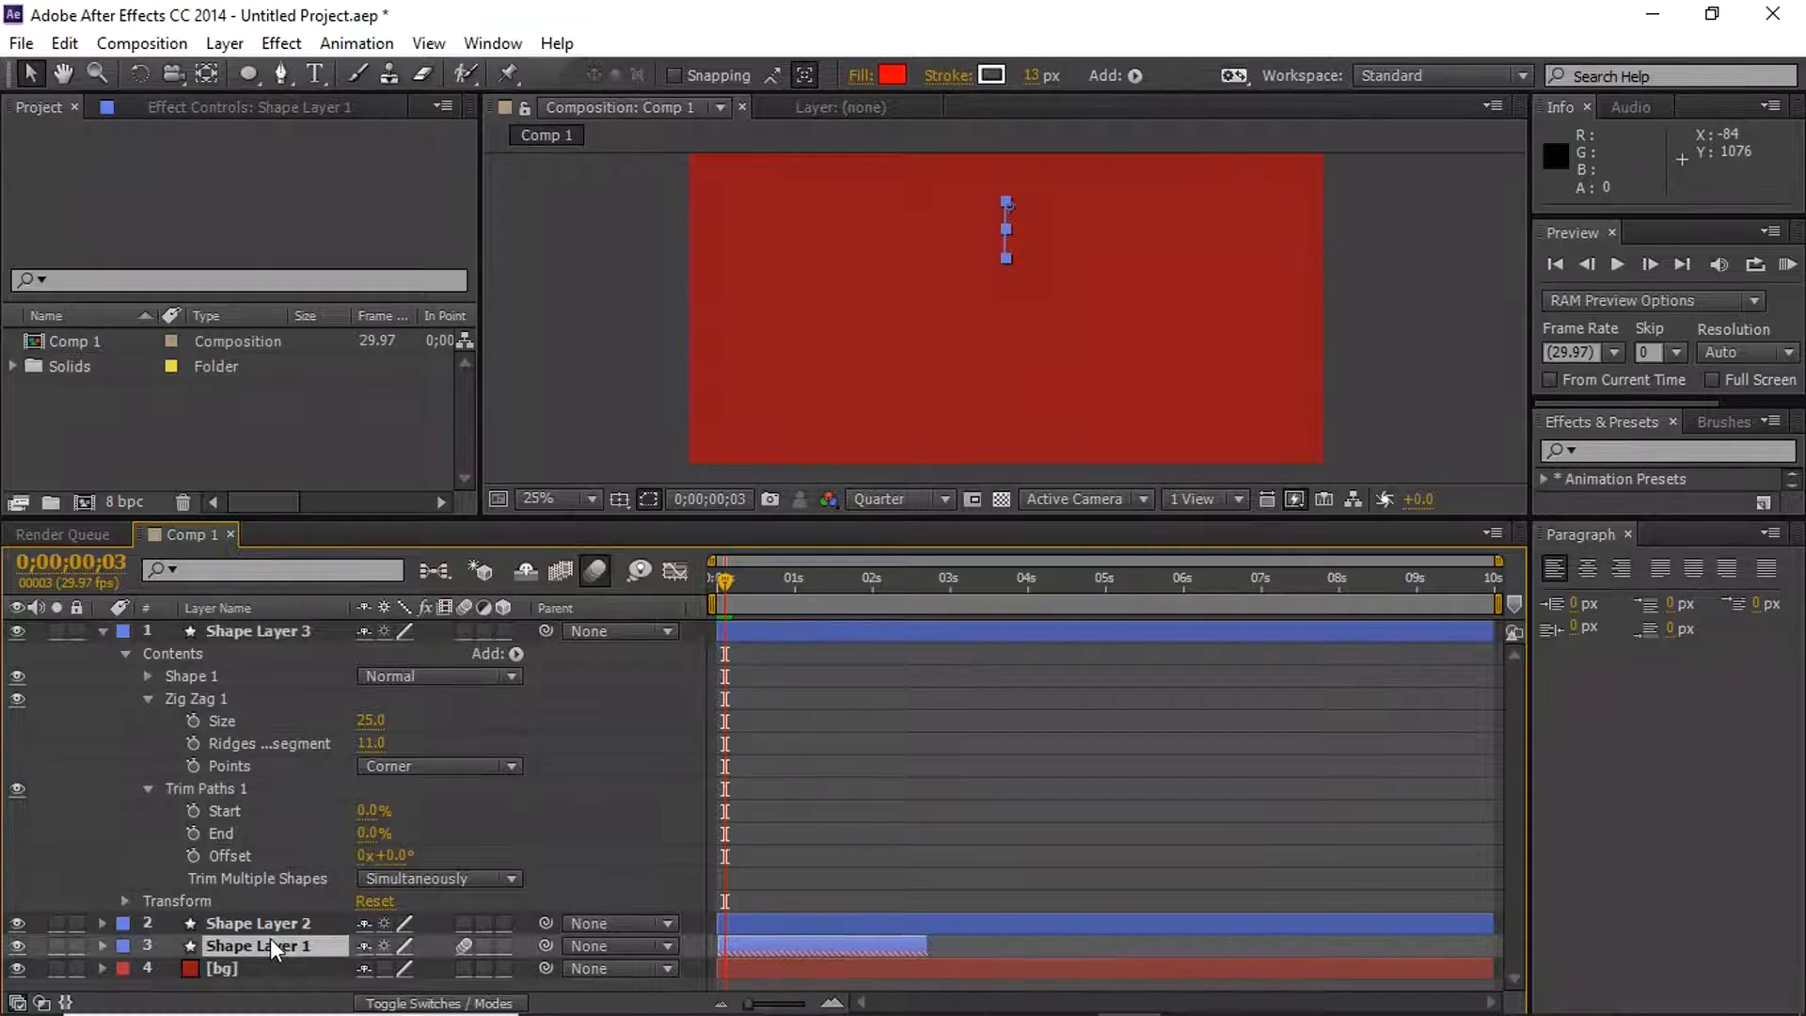
pyautogui.press('u')
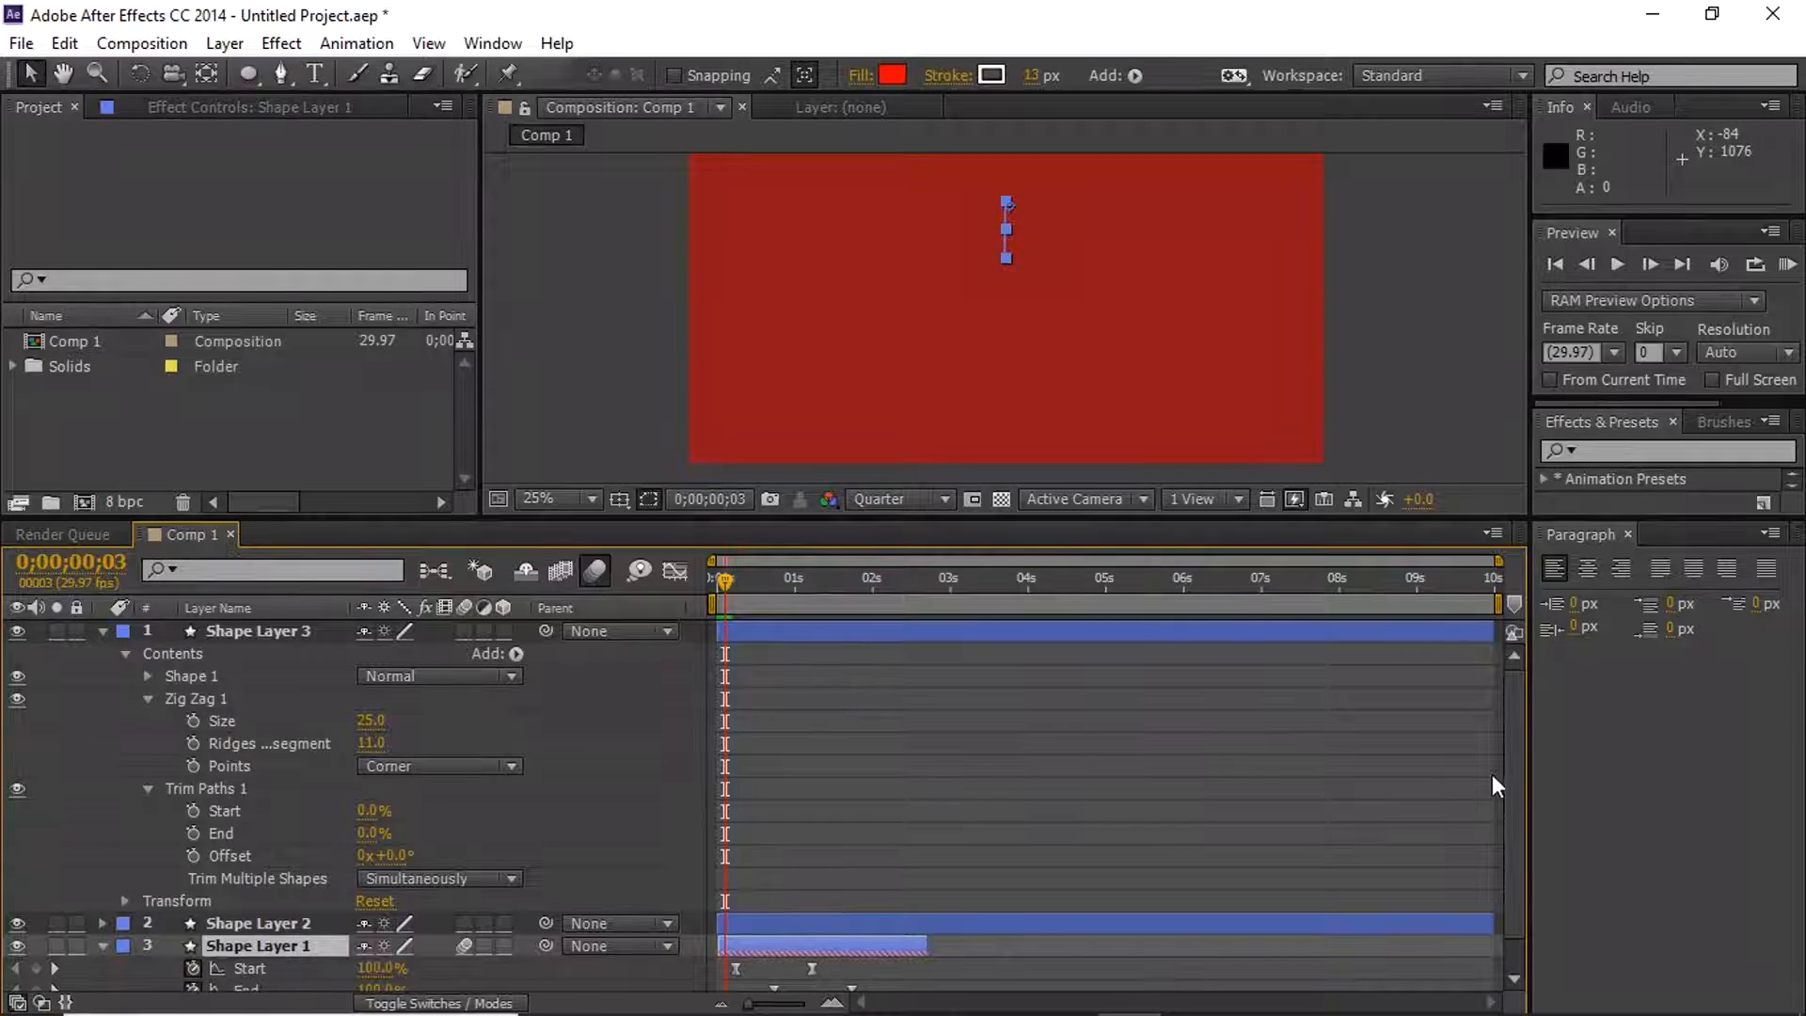
pyautogui.moveTo(1519, 805); pyautogui.dragTo(1518, 841)
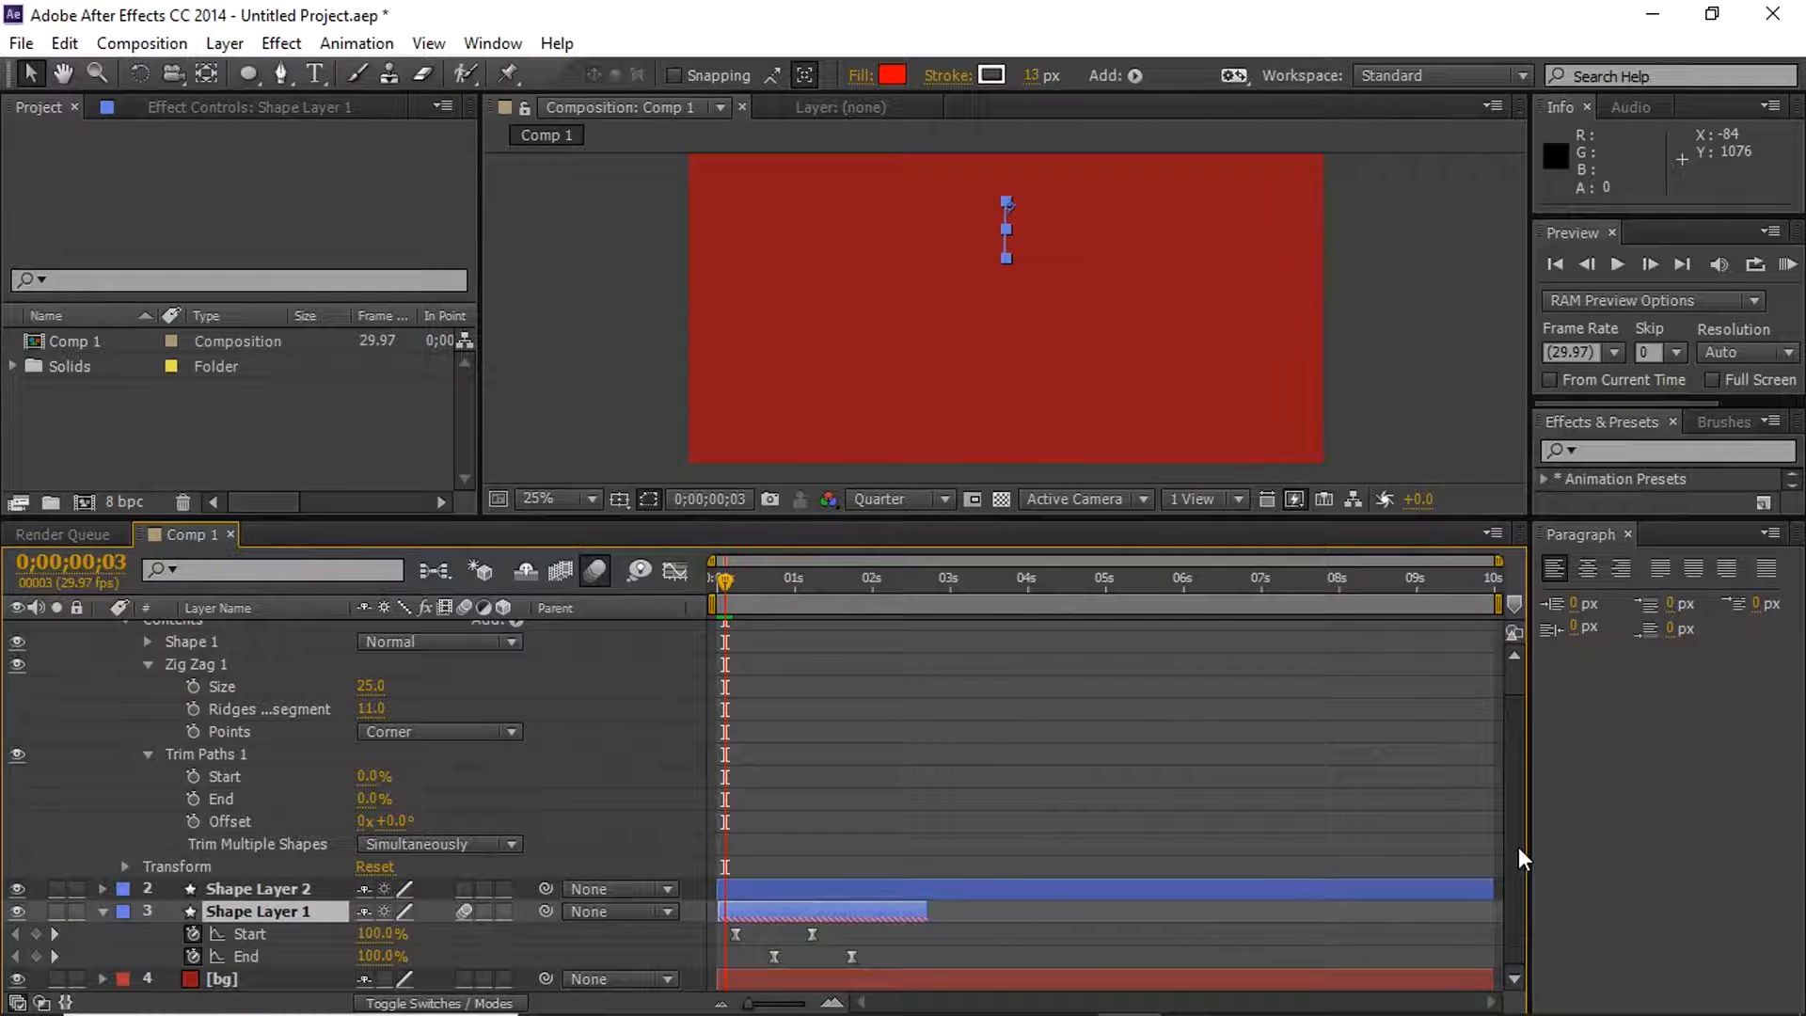
pyautogui.moveTo(730, 579); pyautogui.dragTo(740, 580)
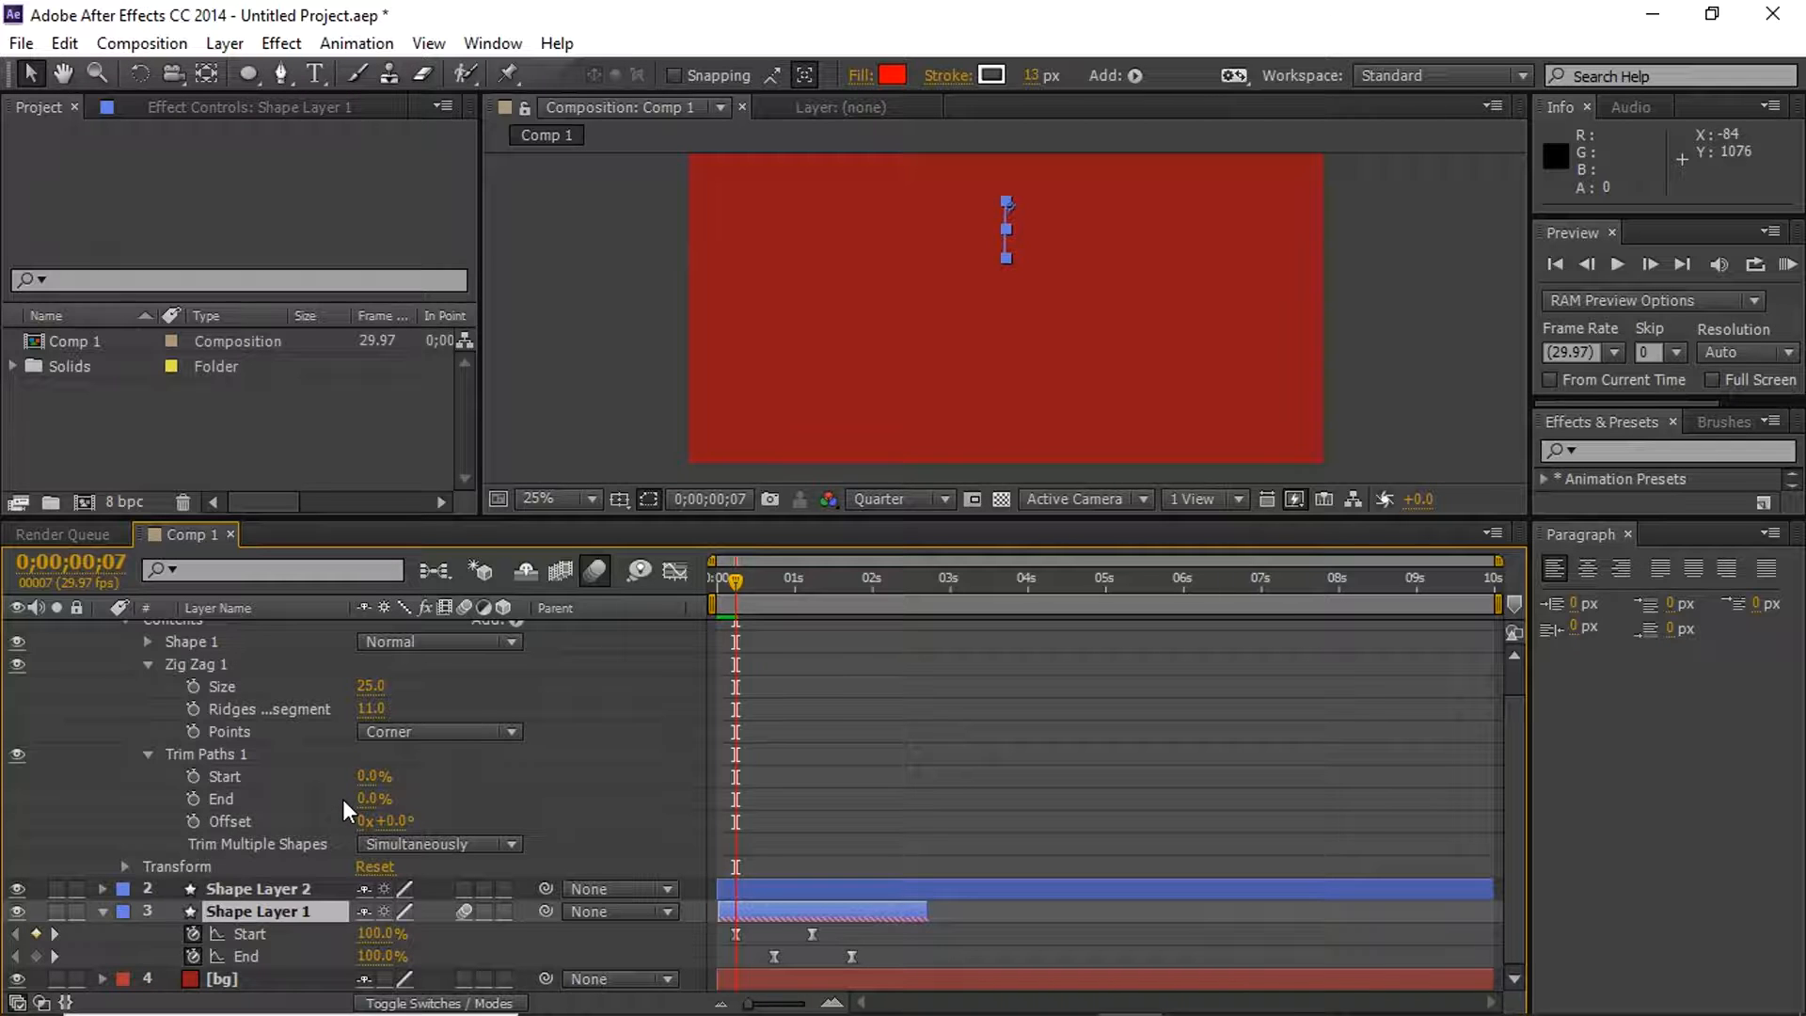
pyautogui.click(192, 799)
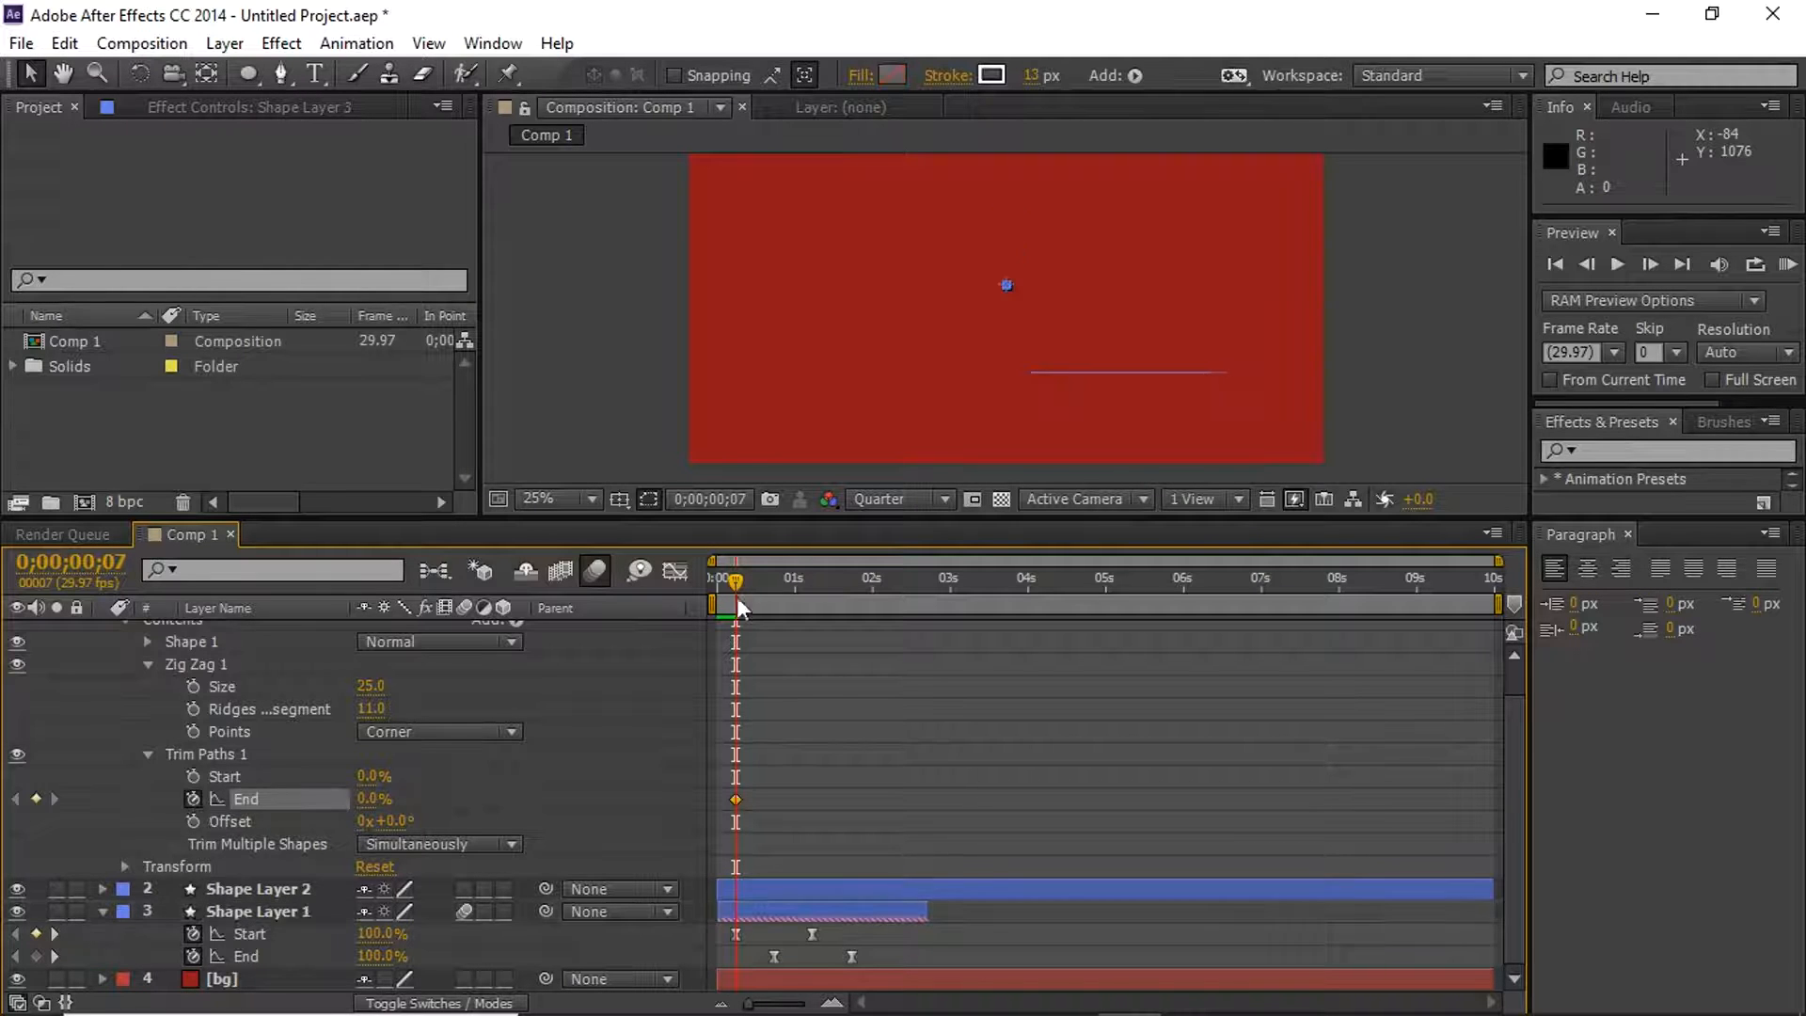
# Keyframe the zigzag's trim Start at 0% at 0;00;00;22, End at 100% at 0;00;01;06 and Start at 100% at 0;00;01;22, and preview the motion
pyautogui.moveTo(737, 577); pyautogui.dragTo(771, 577)
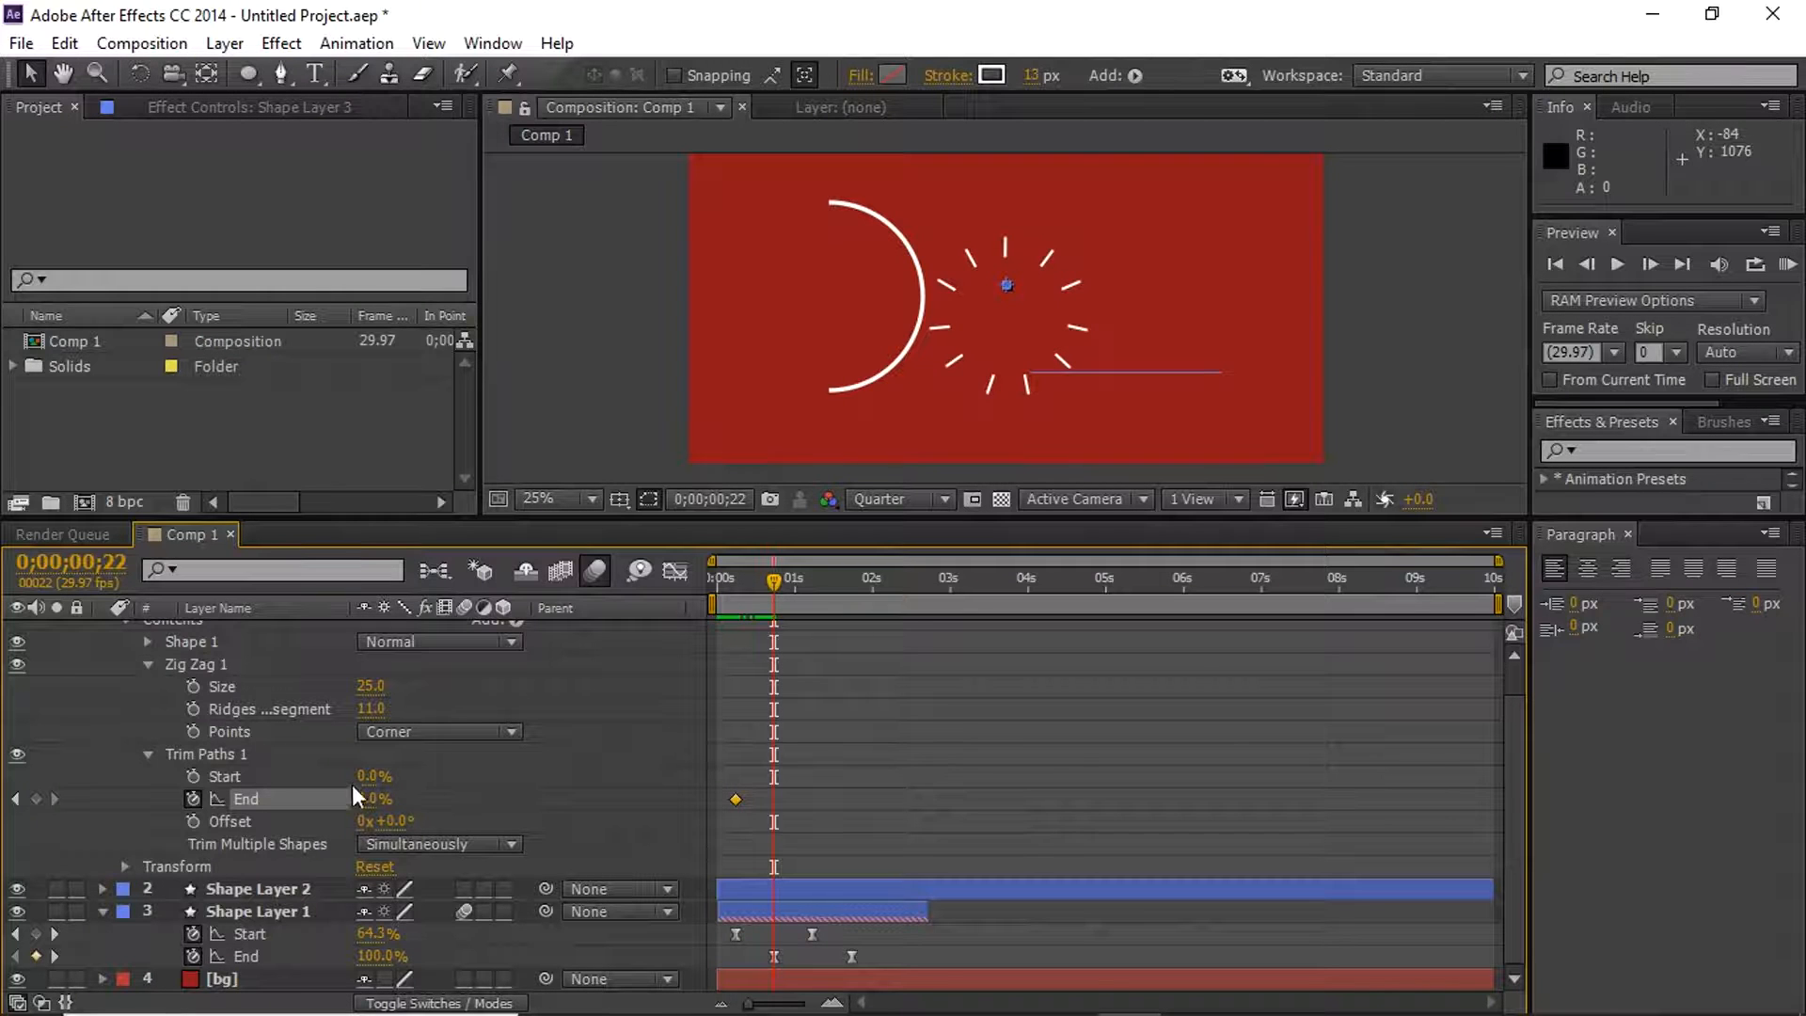
pyautogui.click(194, 776)
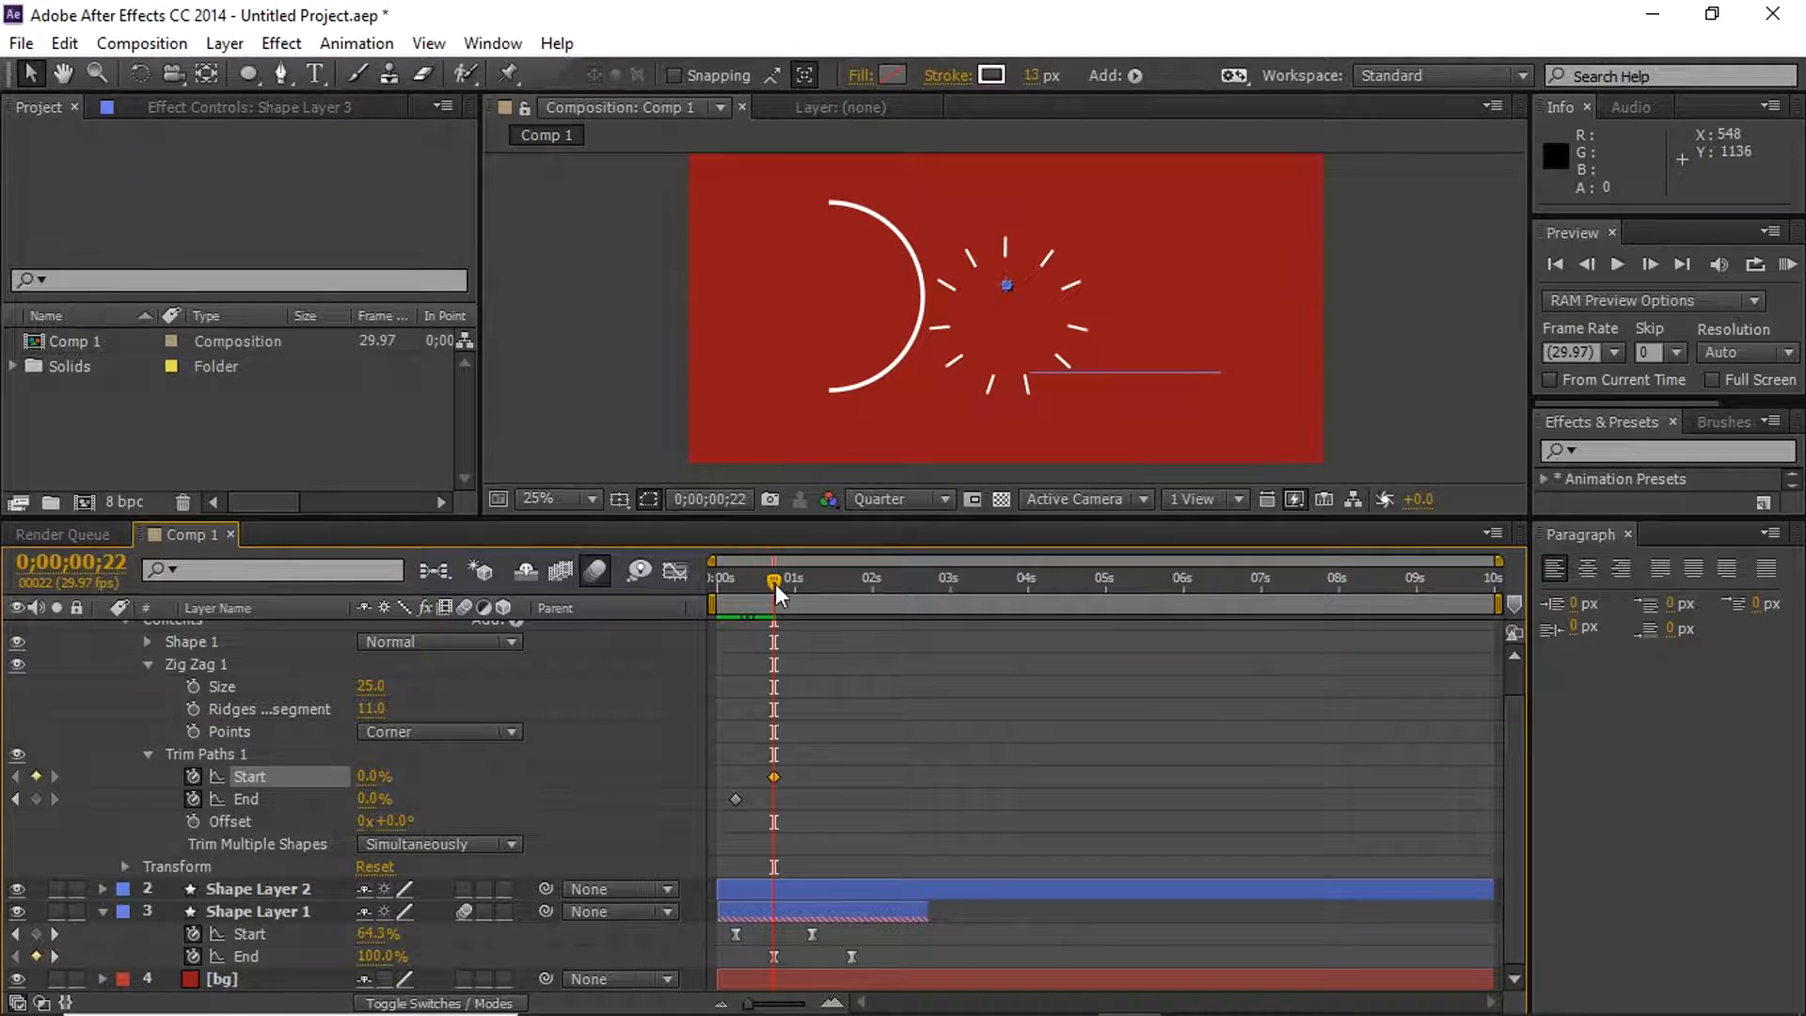
pyautogui.moveTo(778, 583); pyautogui.dragTo(811, 580)
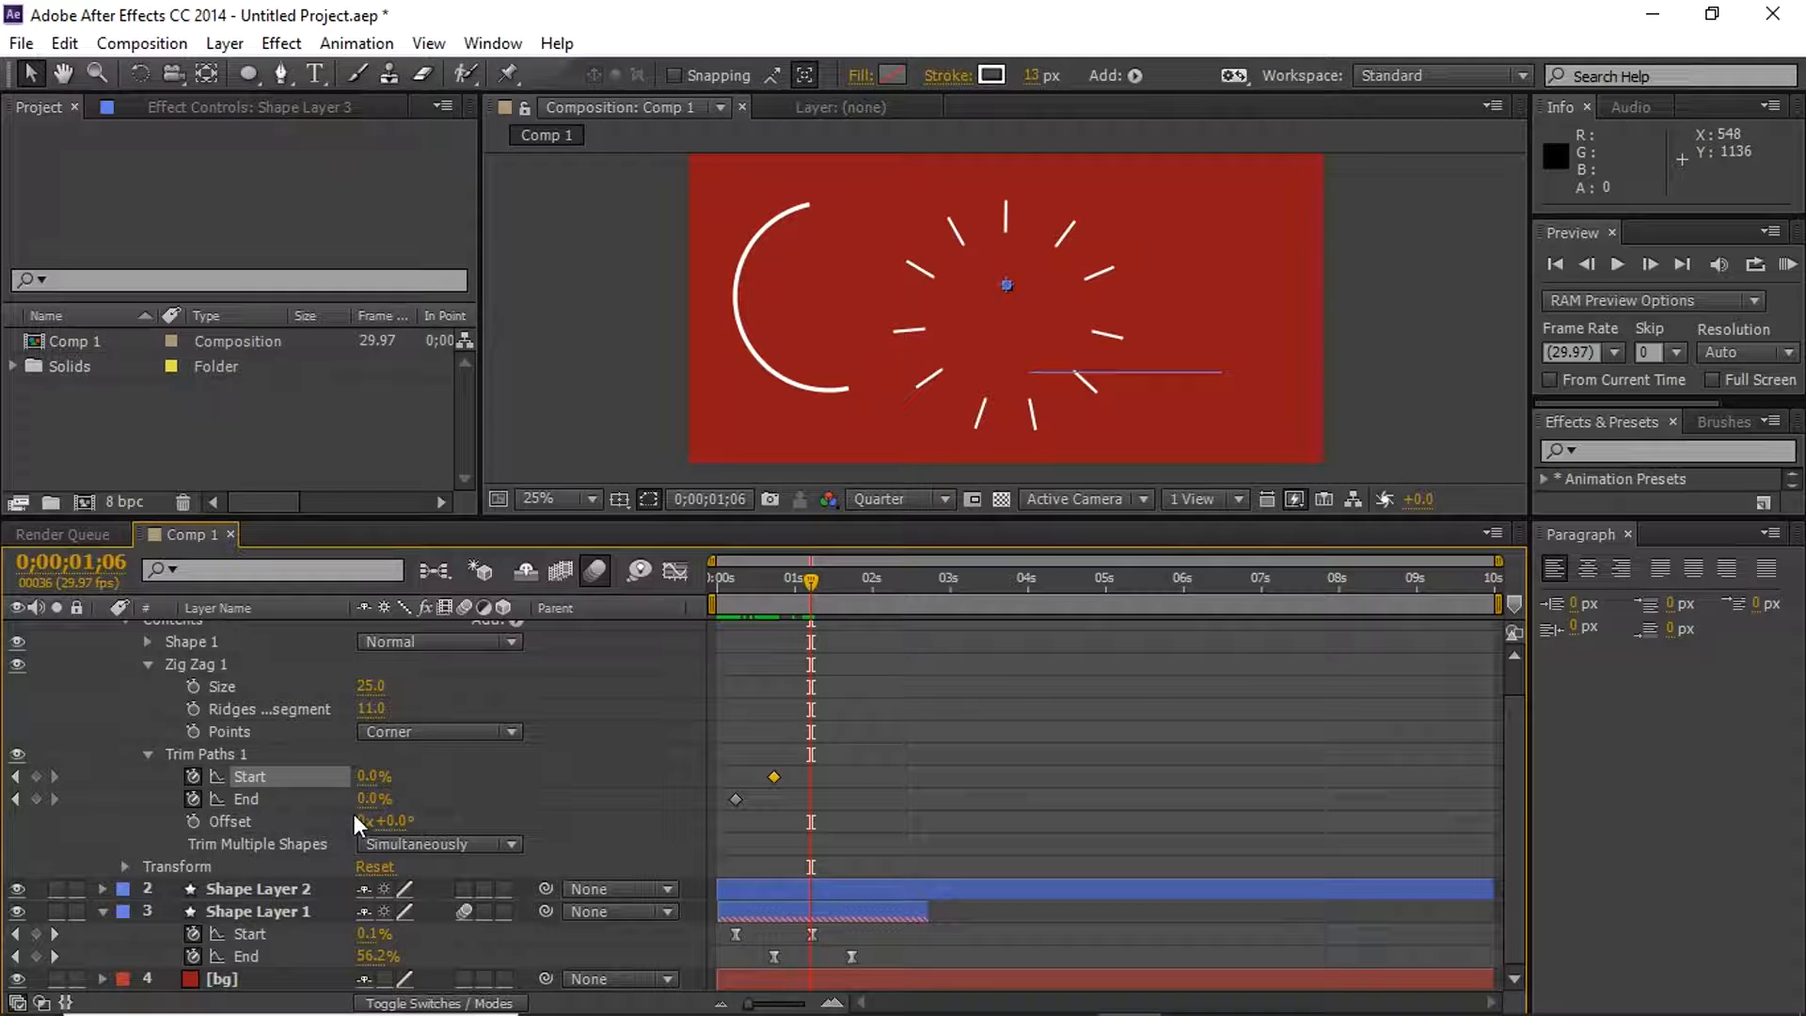
pyautogui.moveTo(373, 799); pyautogui.dragTo(819, 777)
pyautogui.moveTo(815, 580); pyautogui.dragTo(849, 578)
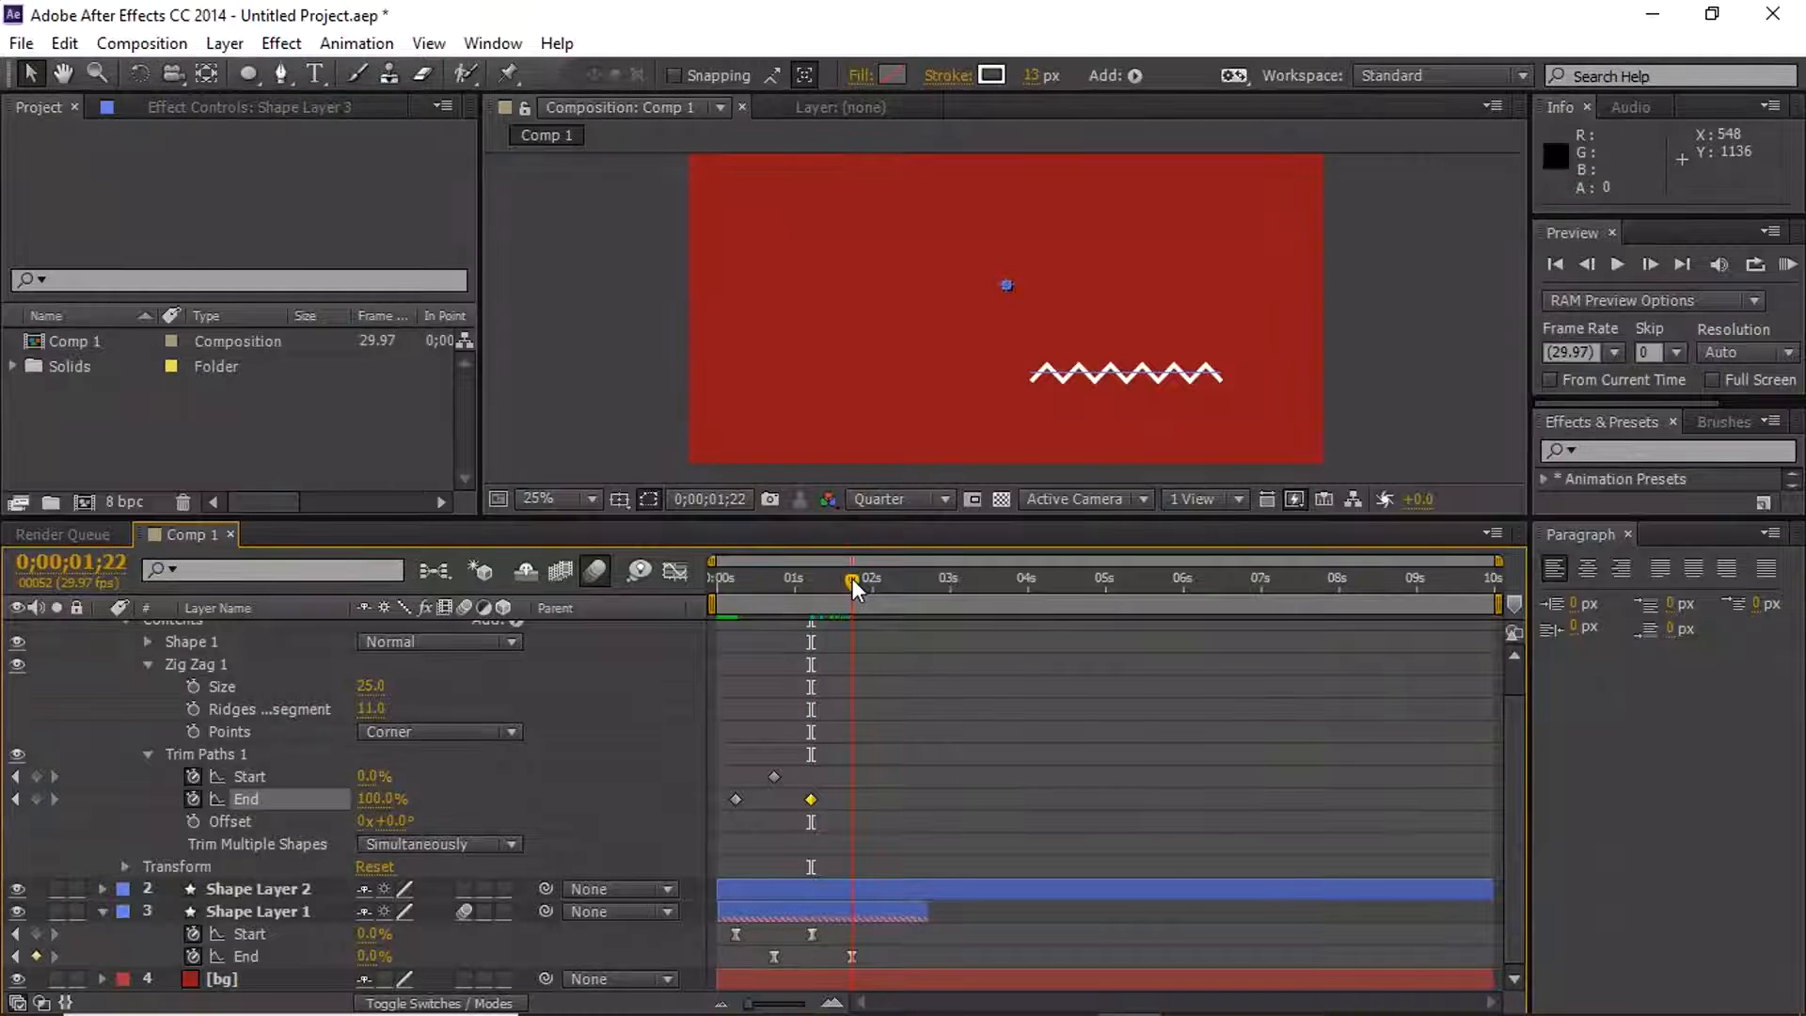
pyautogui.moveTo(380, 776); pyautogui.dragTo(916, 760)
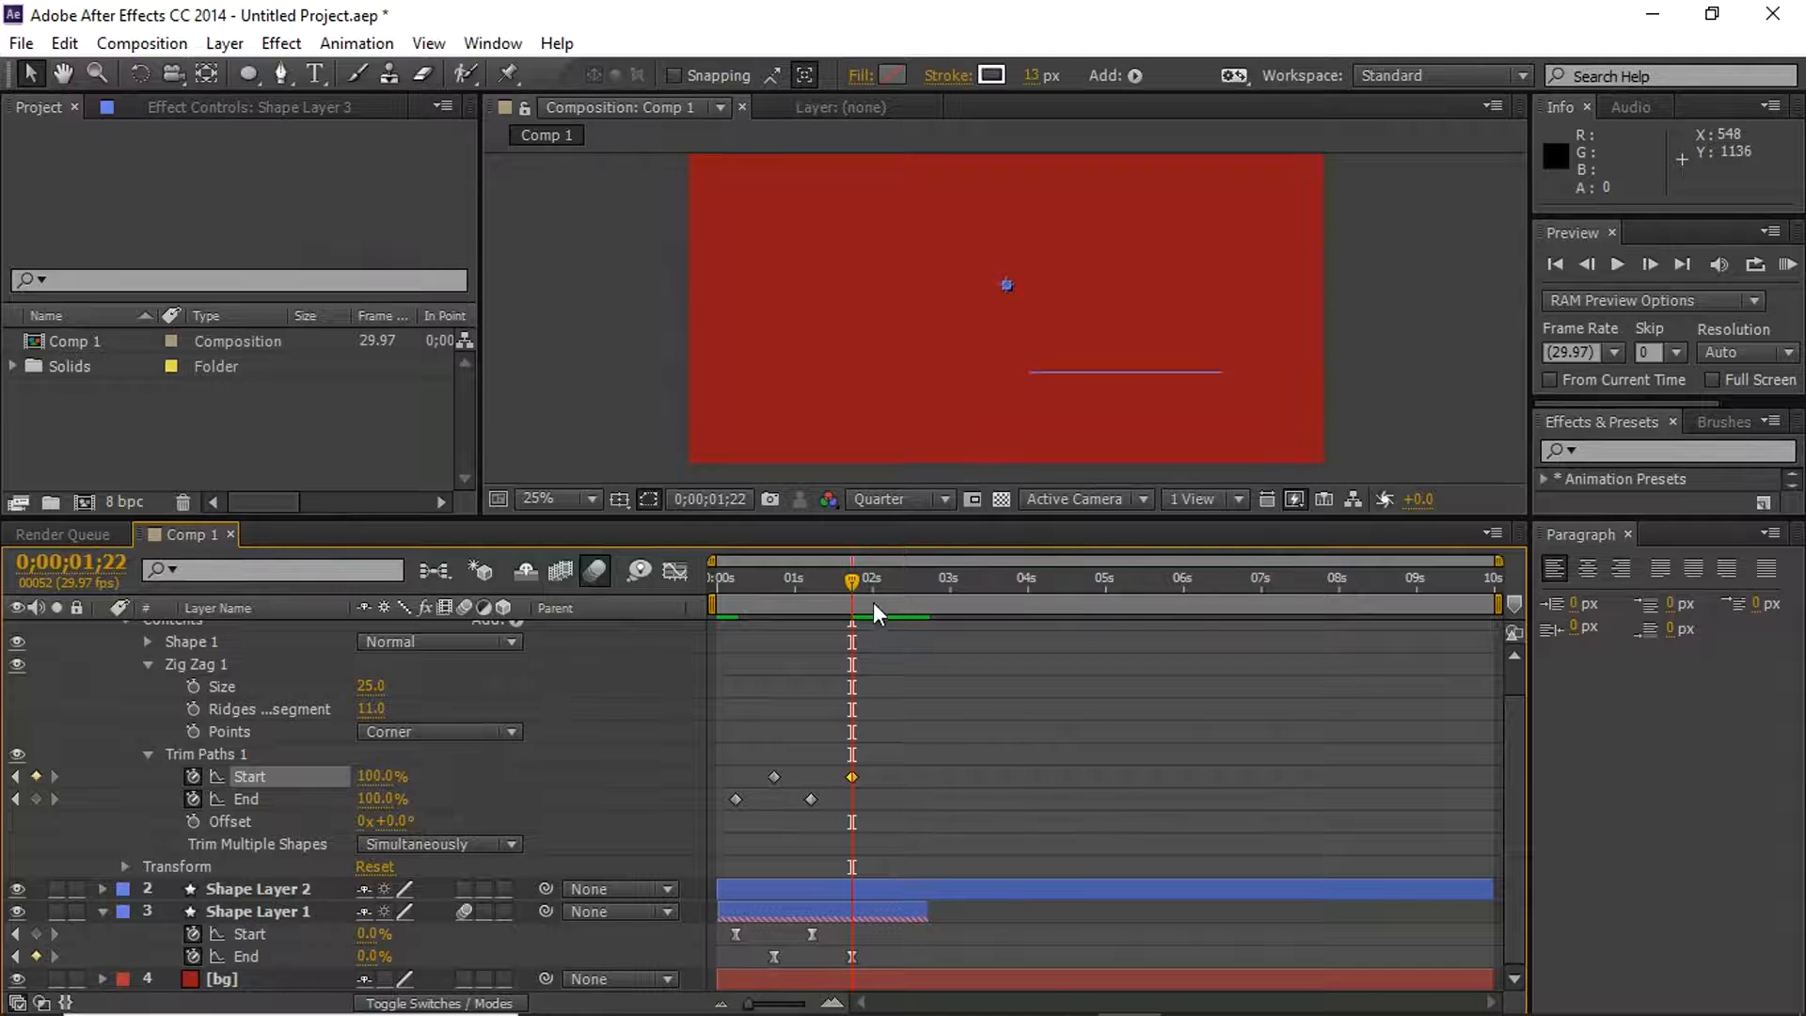
pyautogui.moveTo(851, 579)
pyautogui.mouseDown()
pyautogui.moveTo(734, 601)
pyautogui.moveTo(895, 606)
pyautogui.moveTo(779, 605)
pyautogui.moveTo(794, 573)
pyautogui.moveTo(836, 561)
pyautogui.mouseUp()
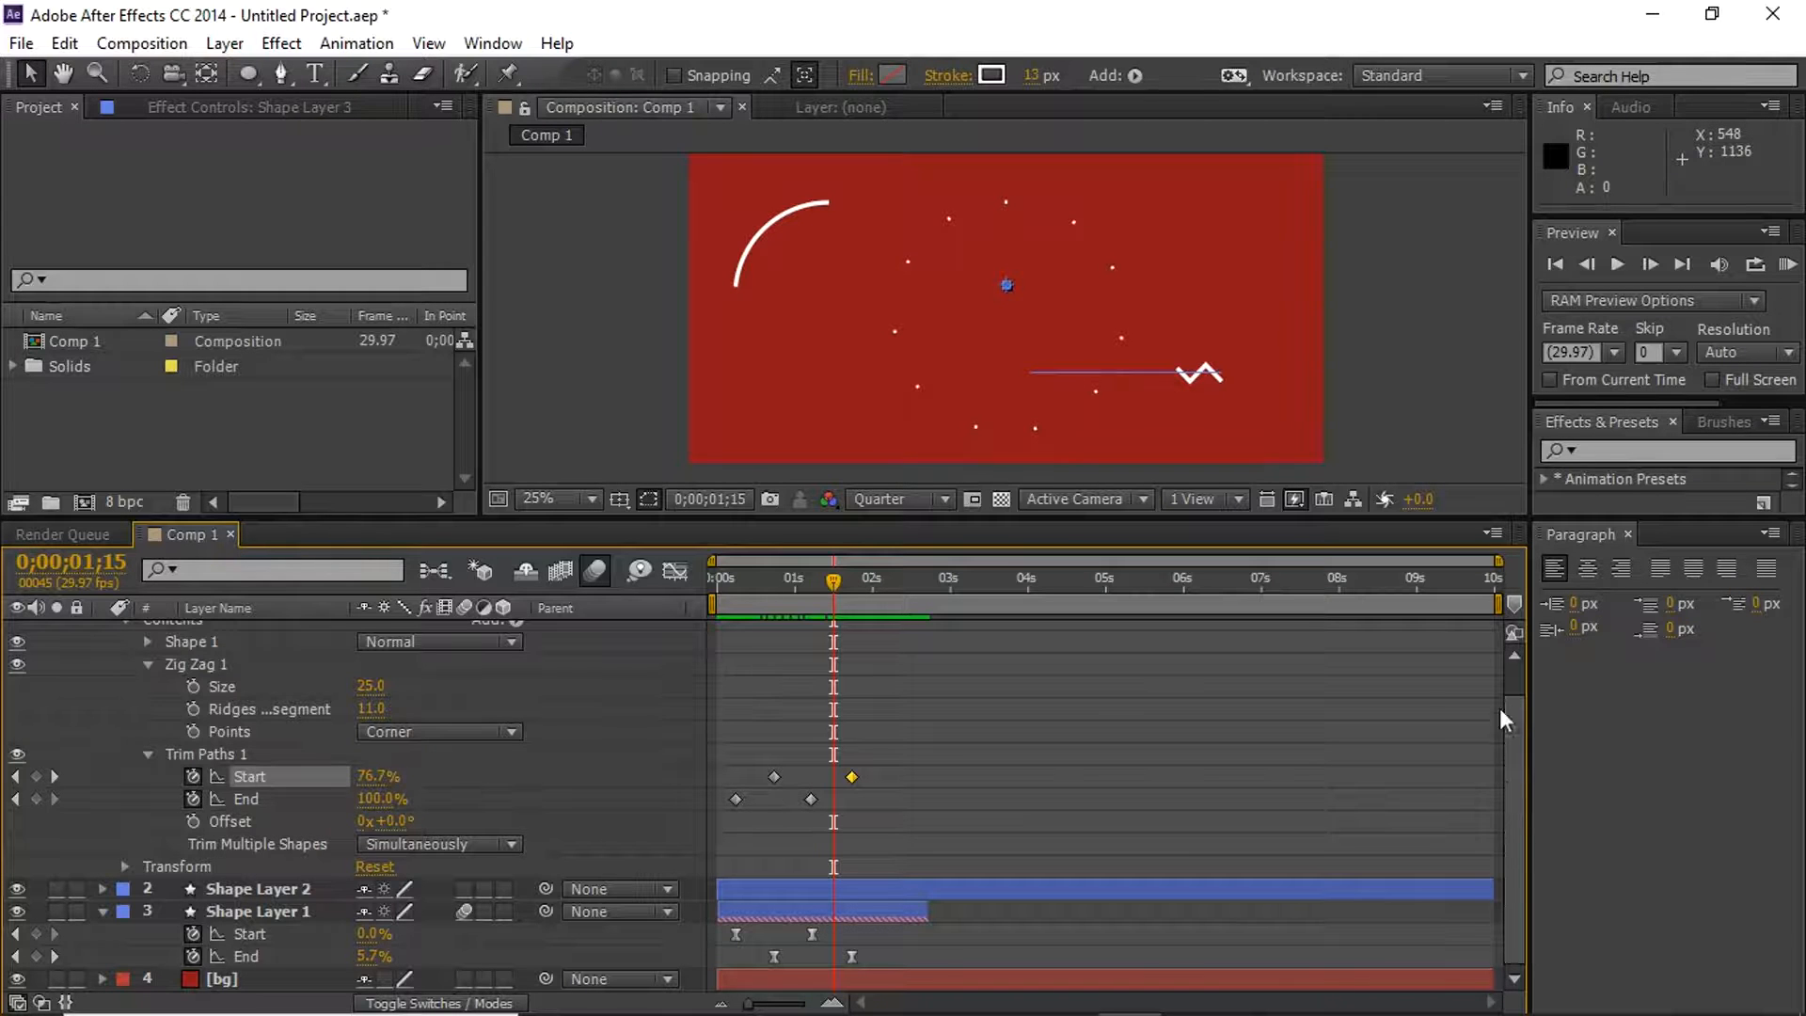
# Collapse the properties of Shape Layer 3 and Shape Layer 1
pyautogui.scroll(1, 1504, 753)
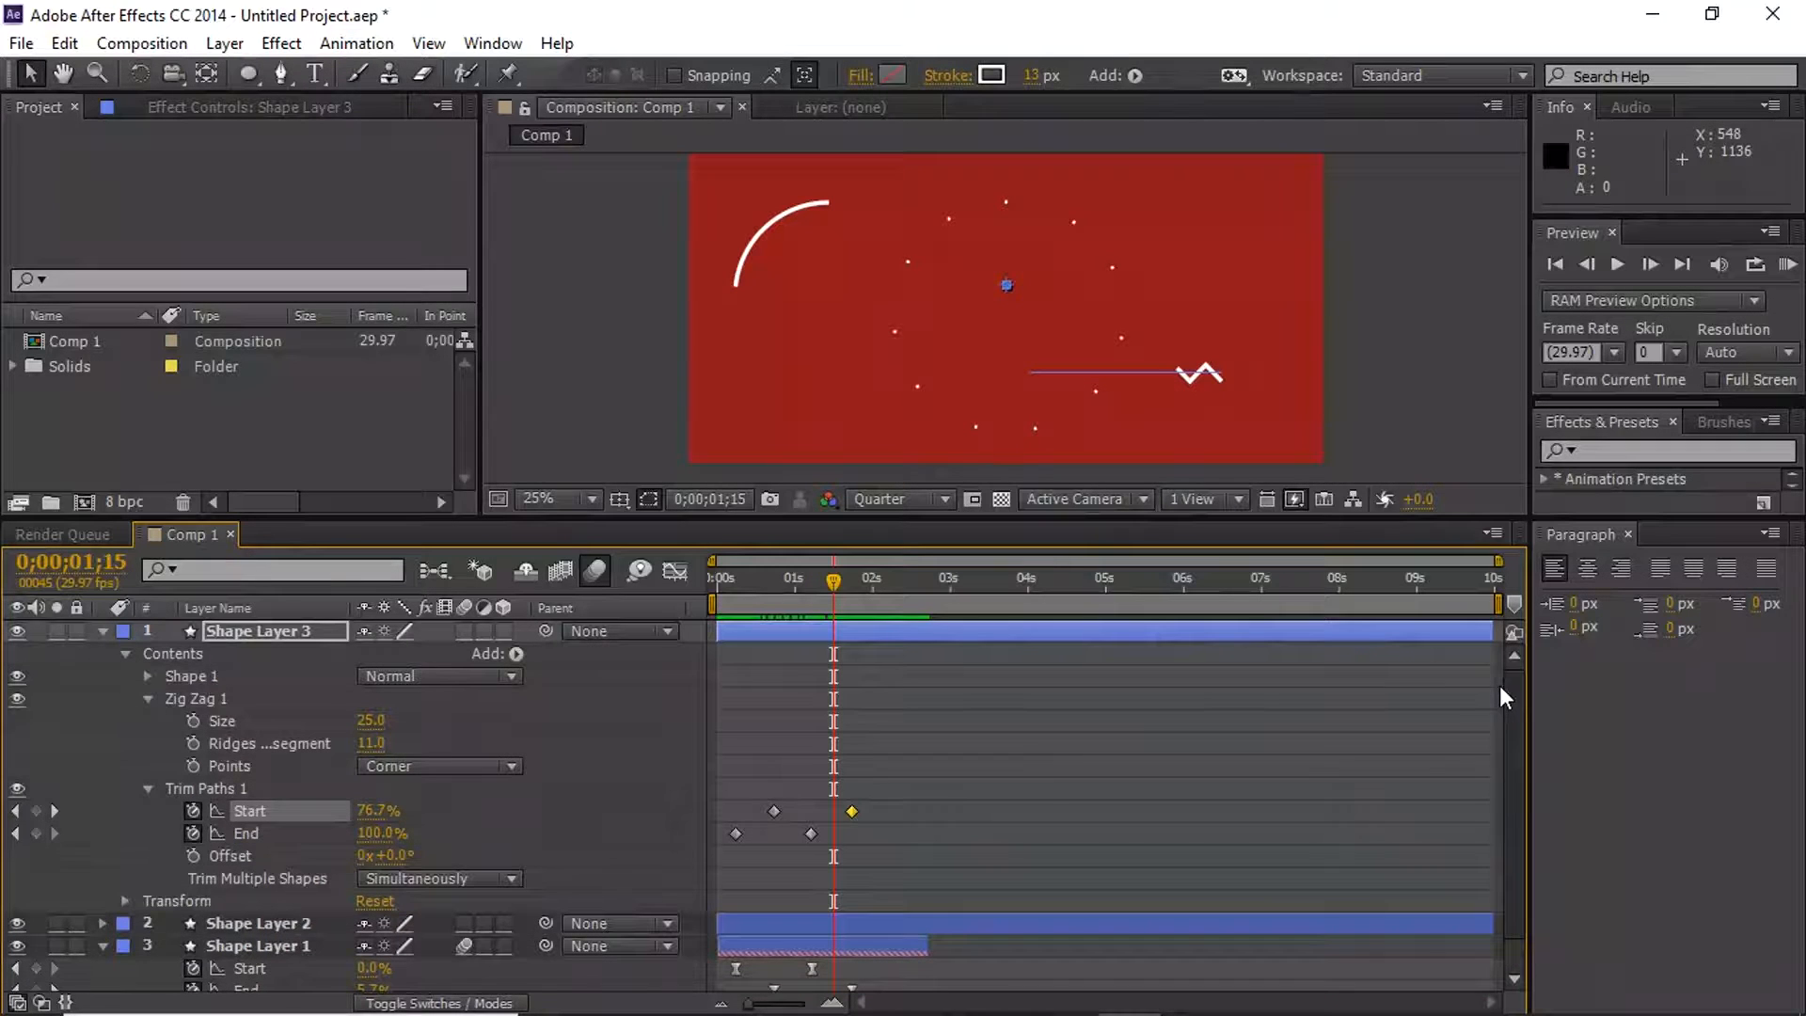
pyautogui.click(103, 630)
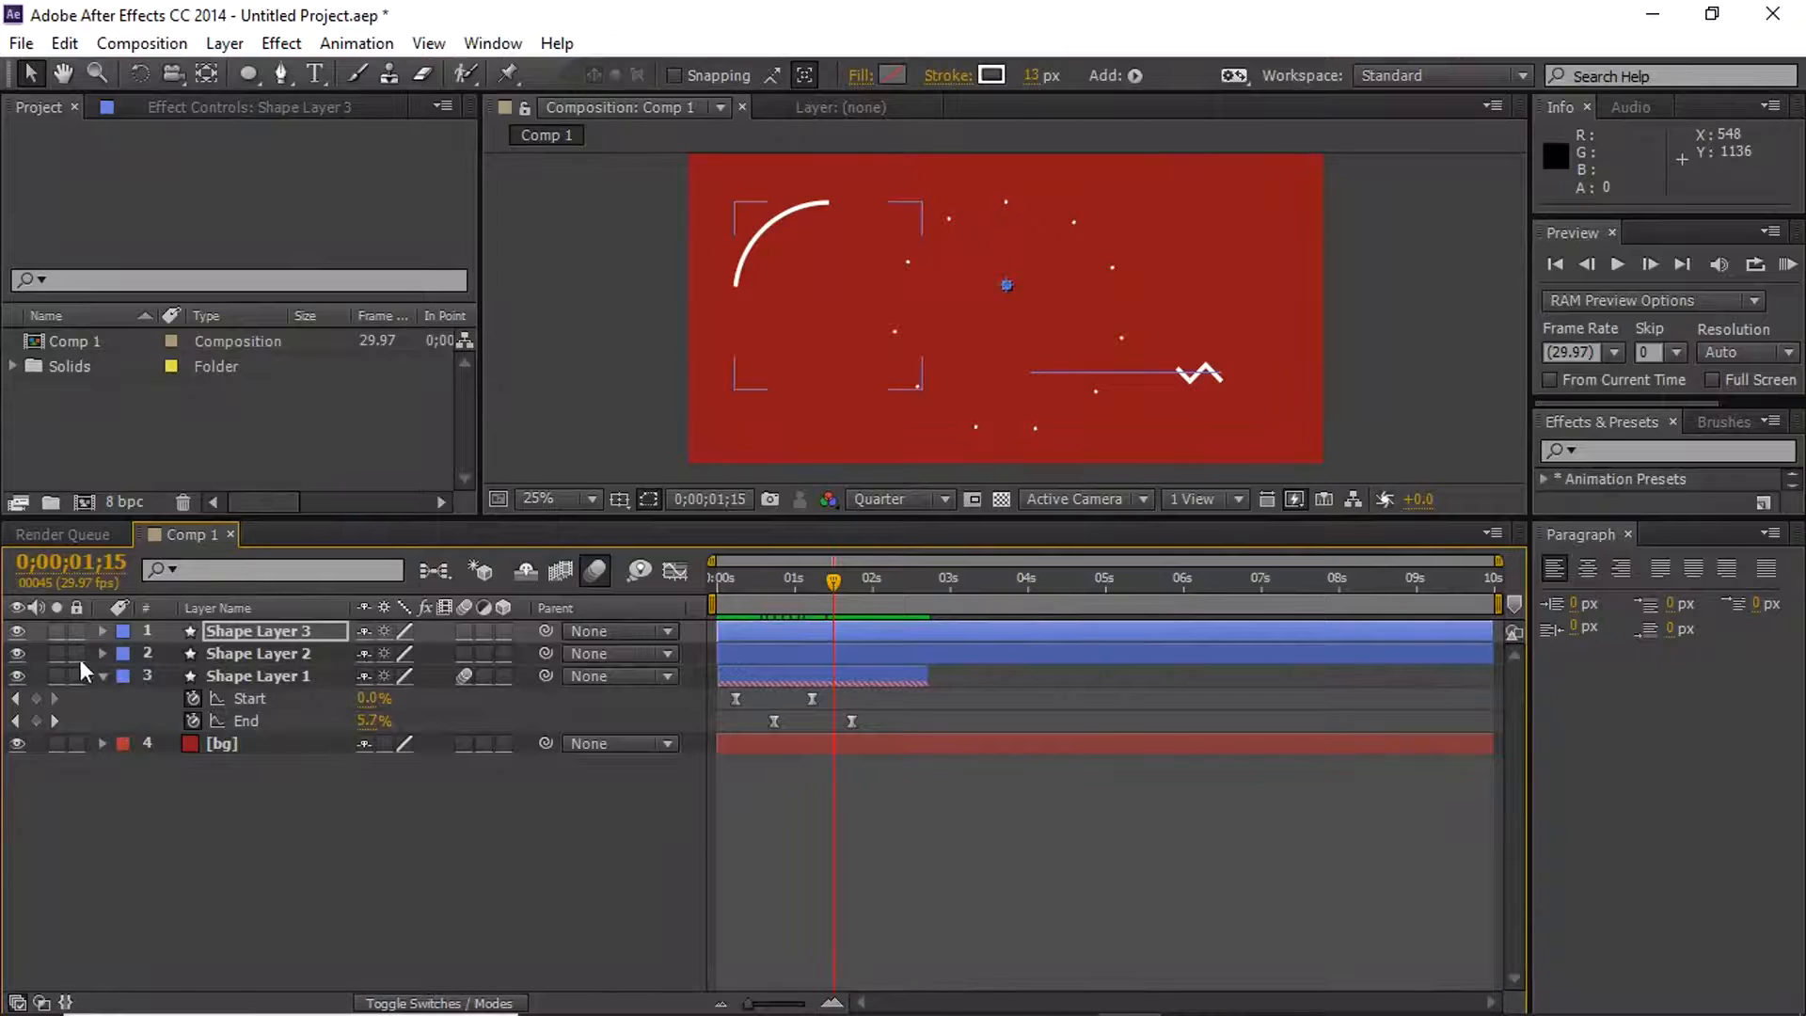
pyautogui.click(102, 675)
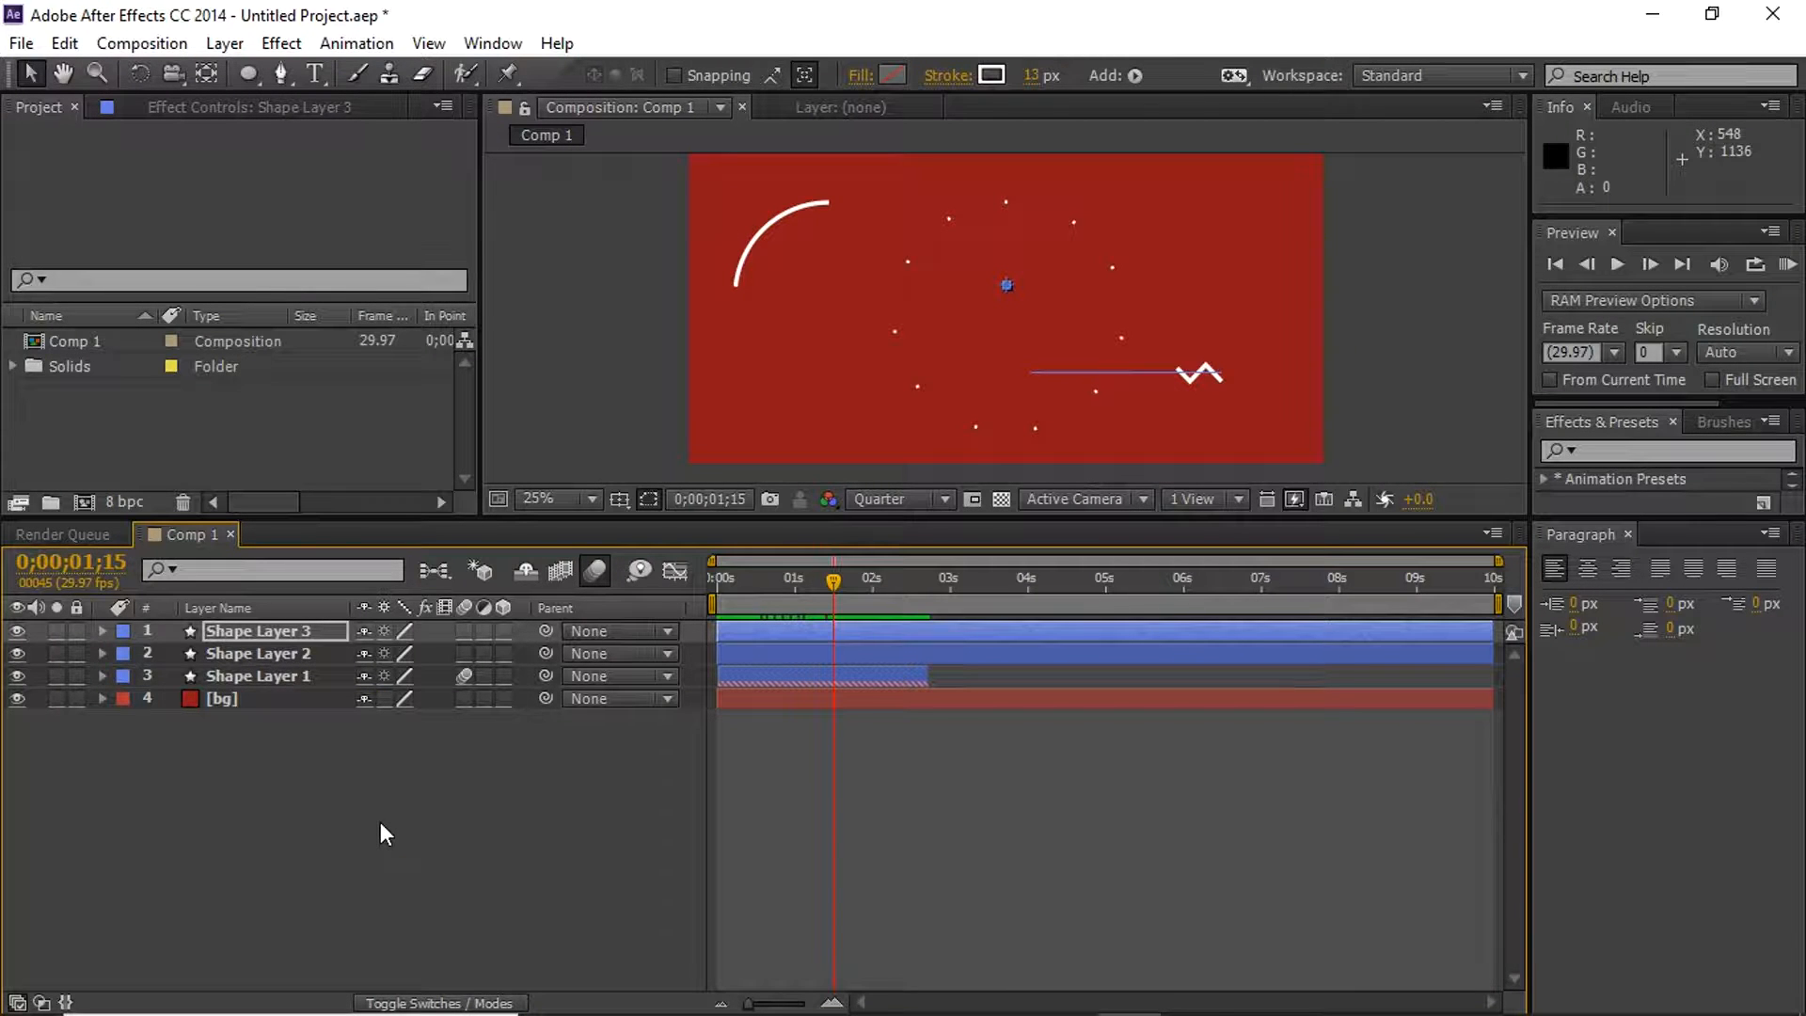
pyautogui.click(102, 631)
pyautogui.click(515, 654)
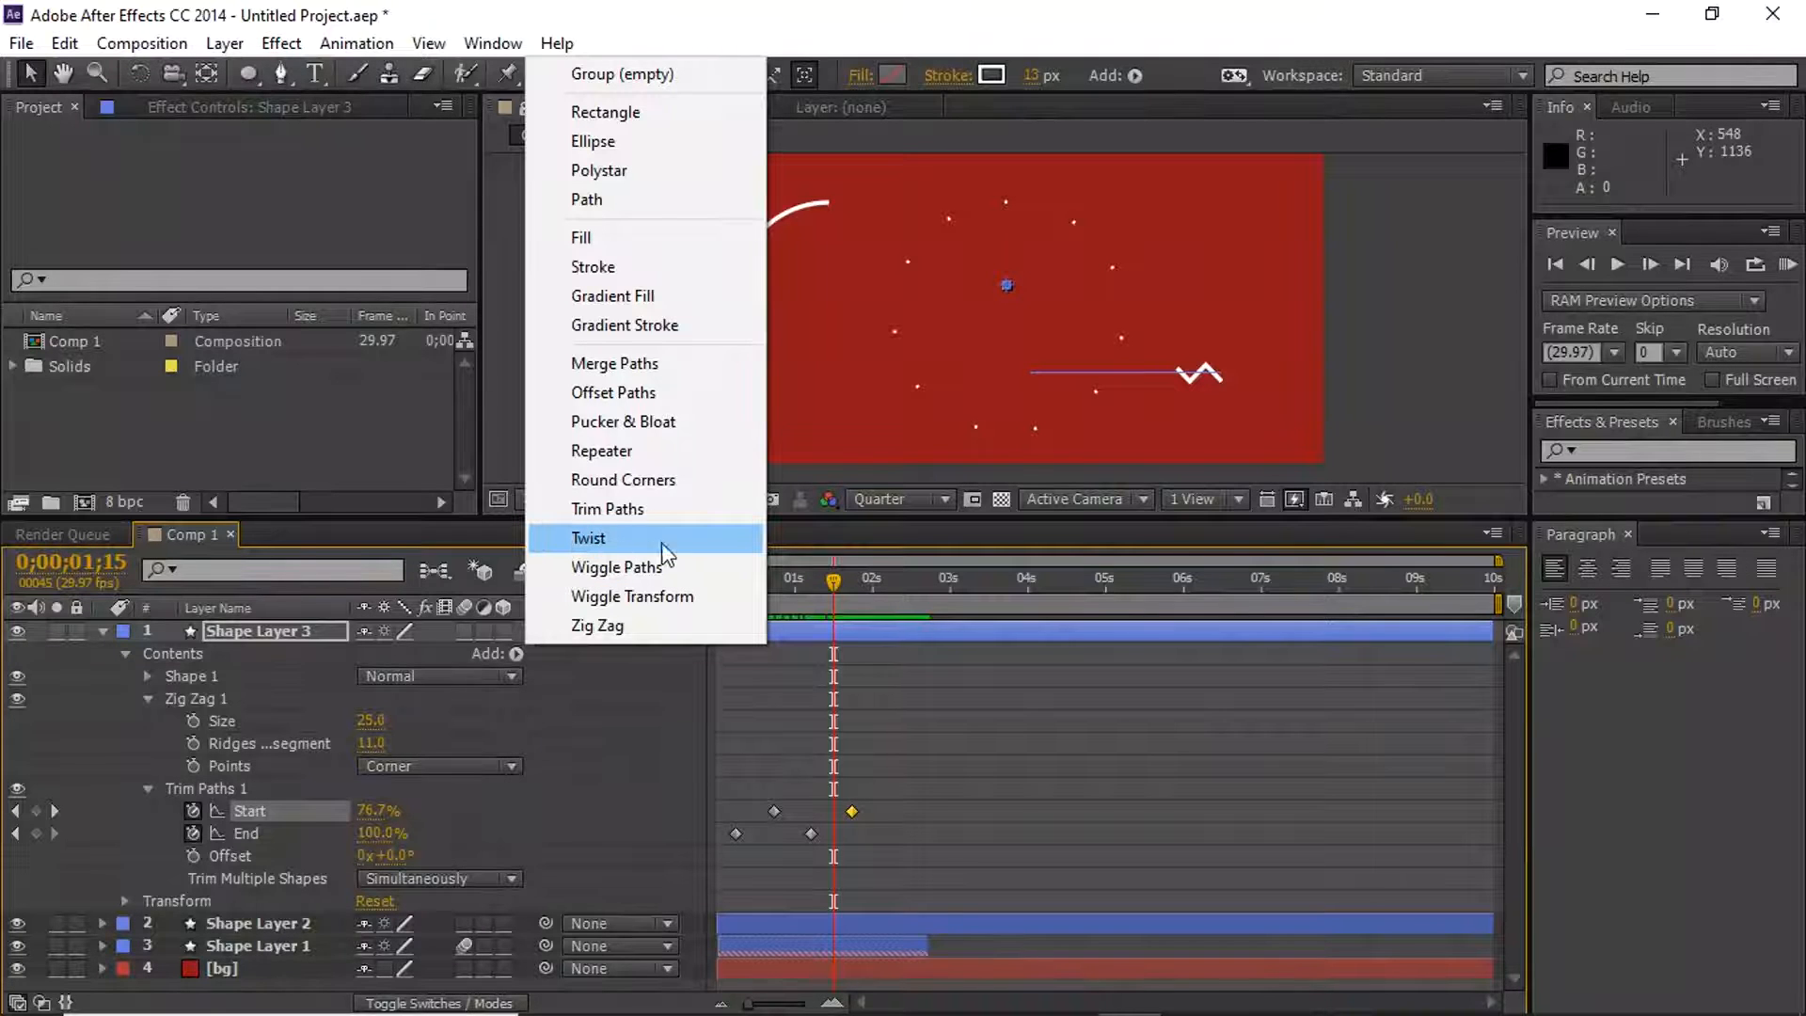
pyautogui.click(1379, 419)
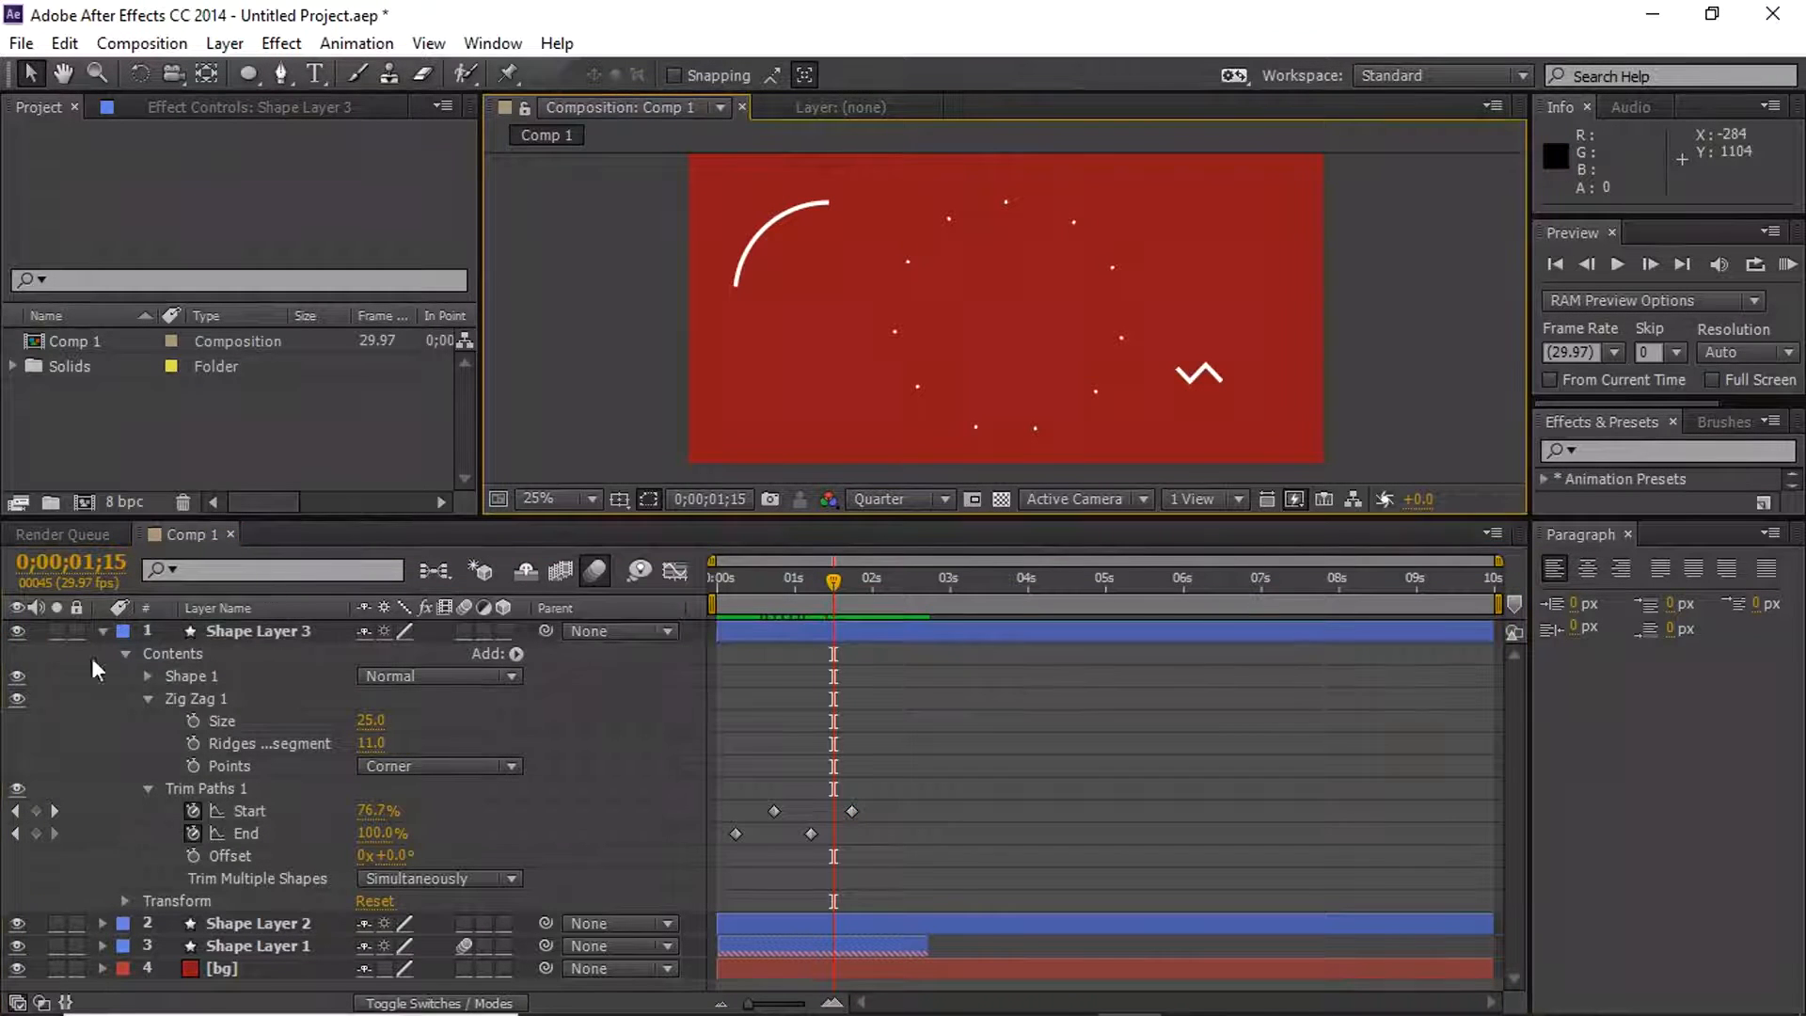
pyautogui.click(103, 631)
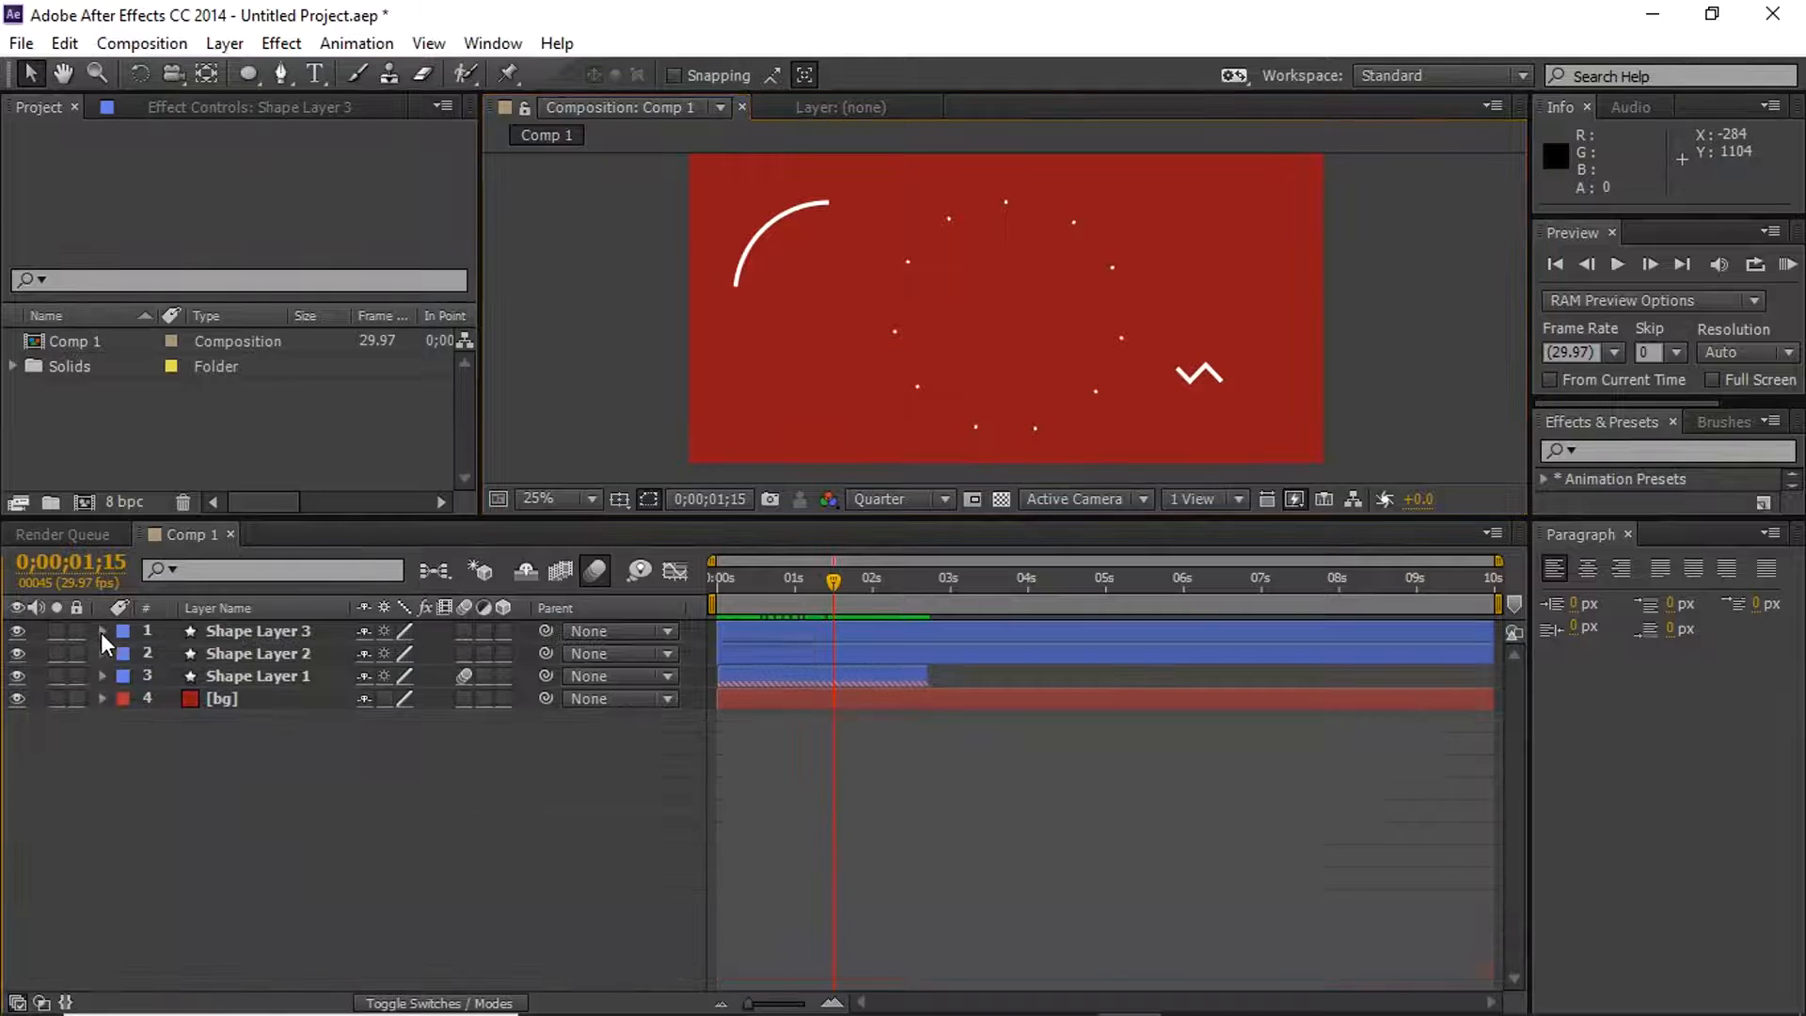
# Draw an open, slightly curved two-point path across the lower left of the composition with the Pen tool, on a new shape layer
pyautogui.click(281, 73)
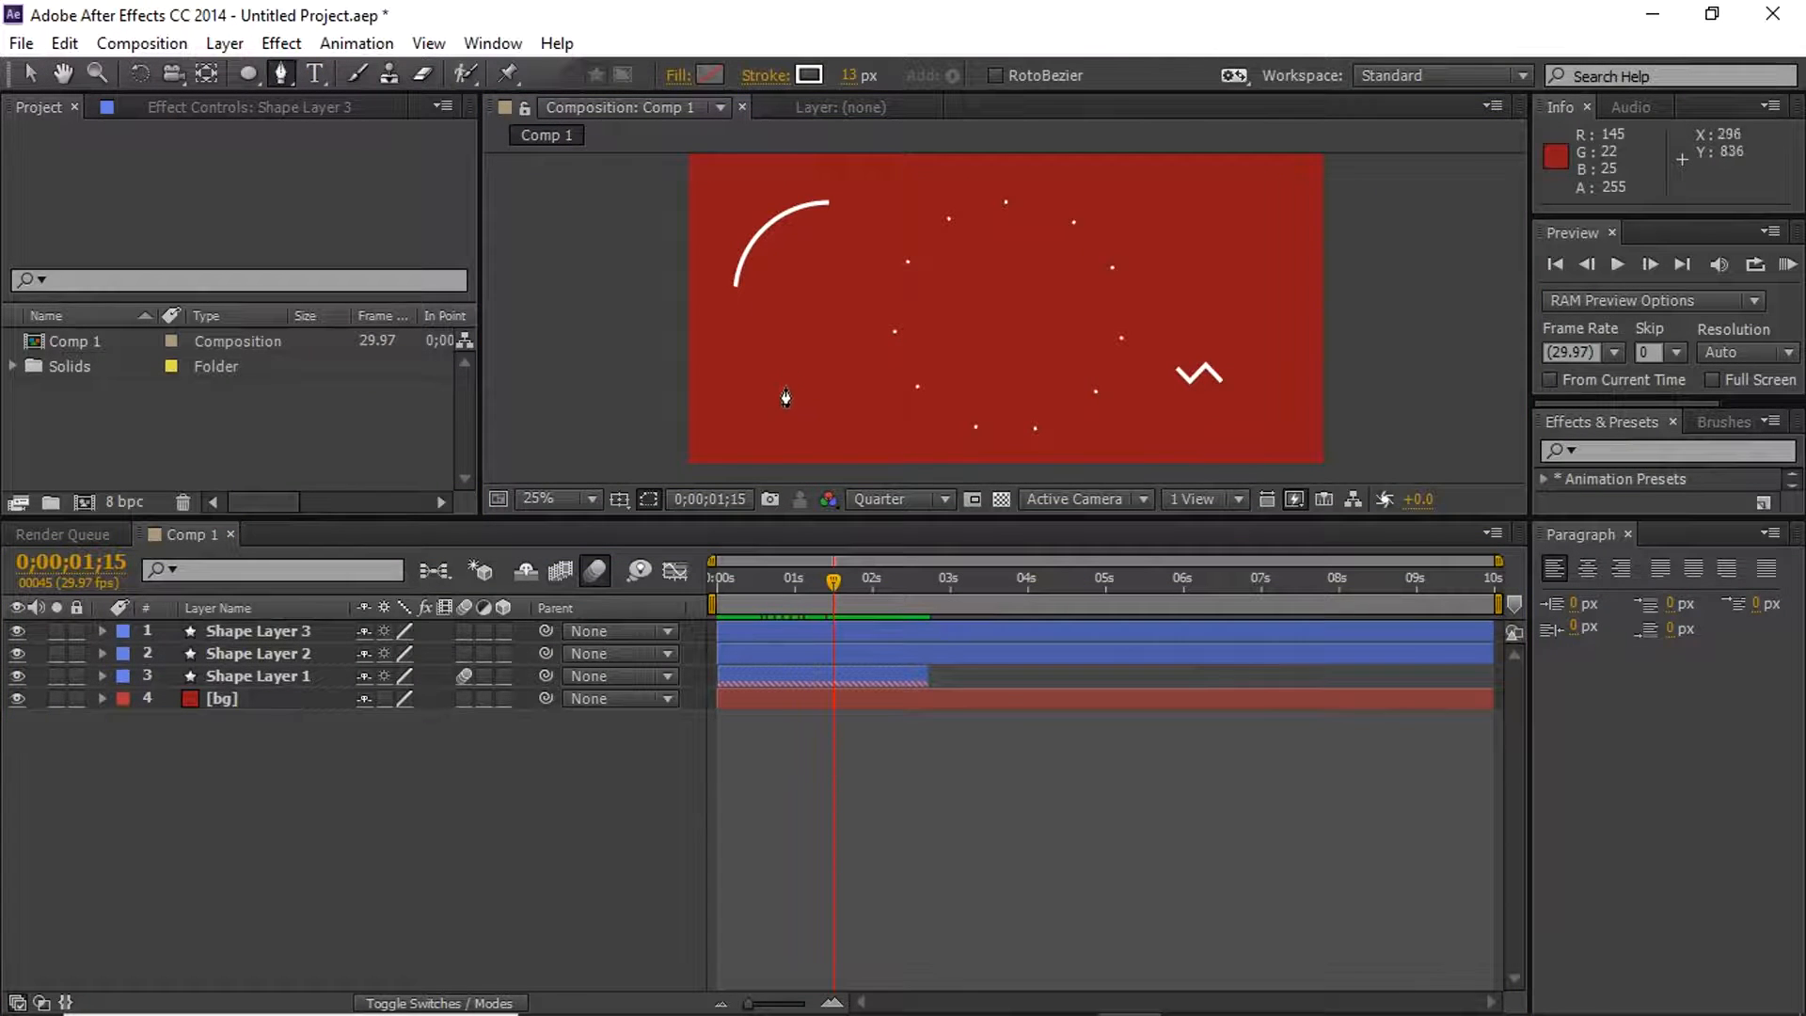
pyautogui.click(779, 390)
pyautogui.click(995, 397)
pyautogui.moveTo(996, 409); pyautogui.dragTo(1043, 362)
pyautogui.click(30, 75)
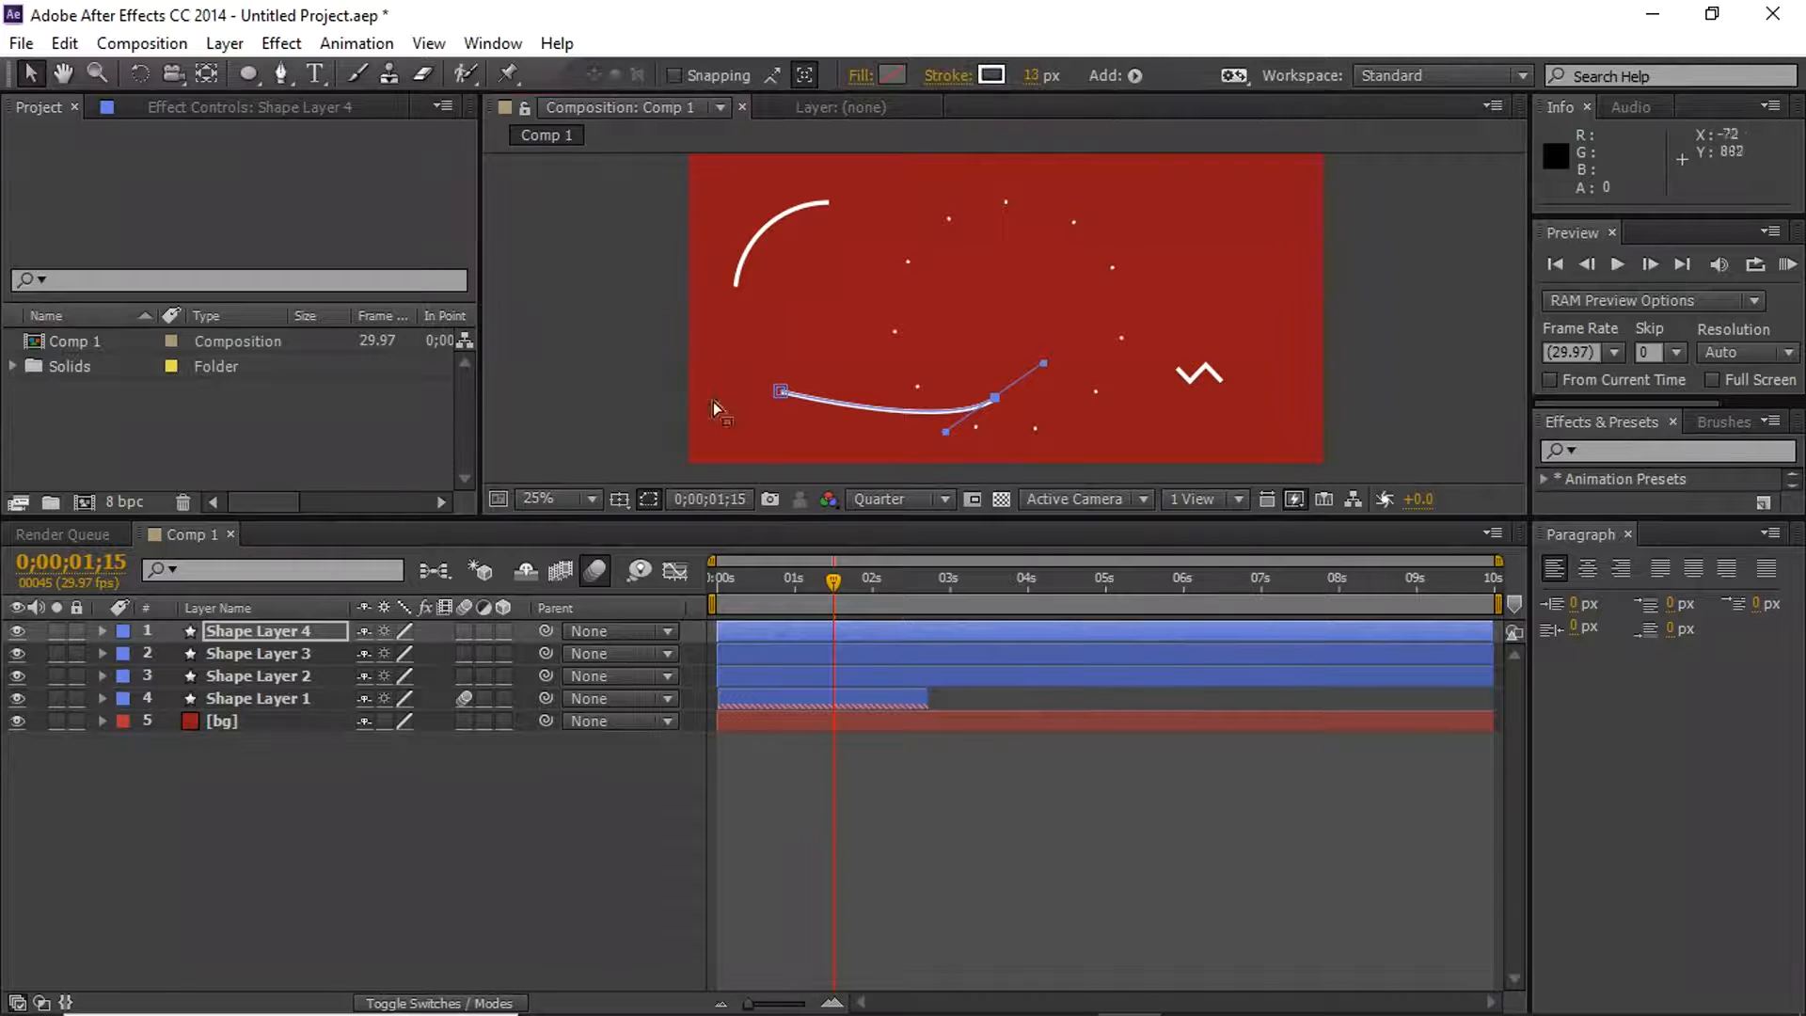
# Add Twist to Shape Layer 4's curve with an Angle of 663, and move the resulting spiral up fully inside the red frame
pyautogui.click(102, 630)
pyautogui.click(516, 653)
pyautogui.click(569, 649)
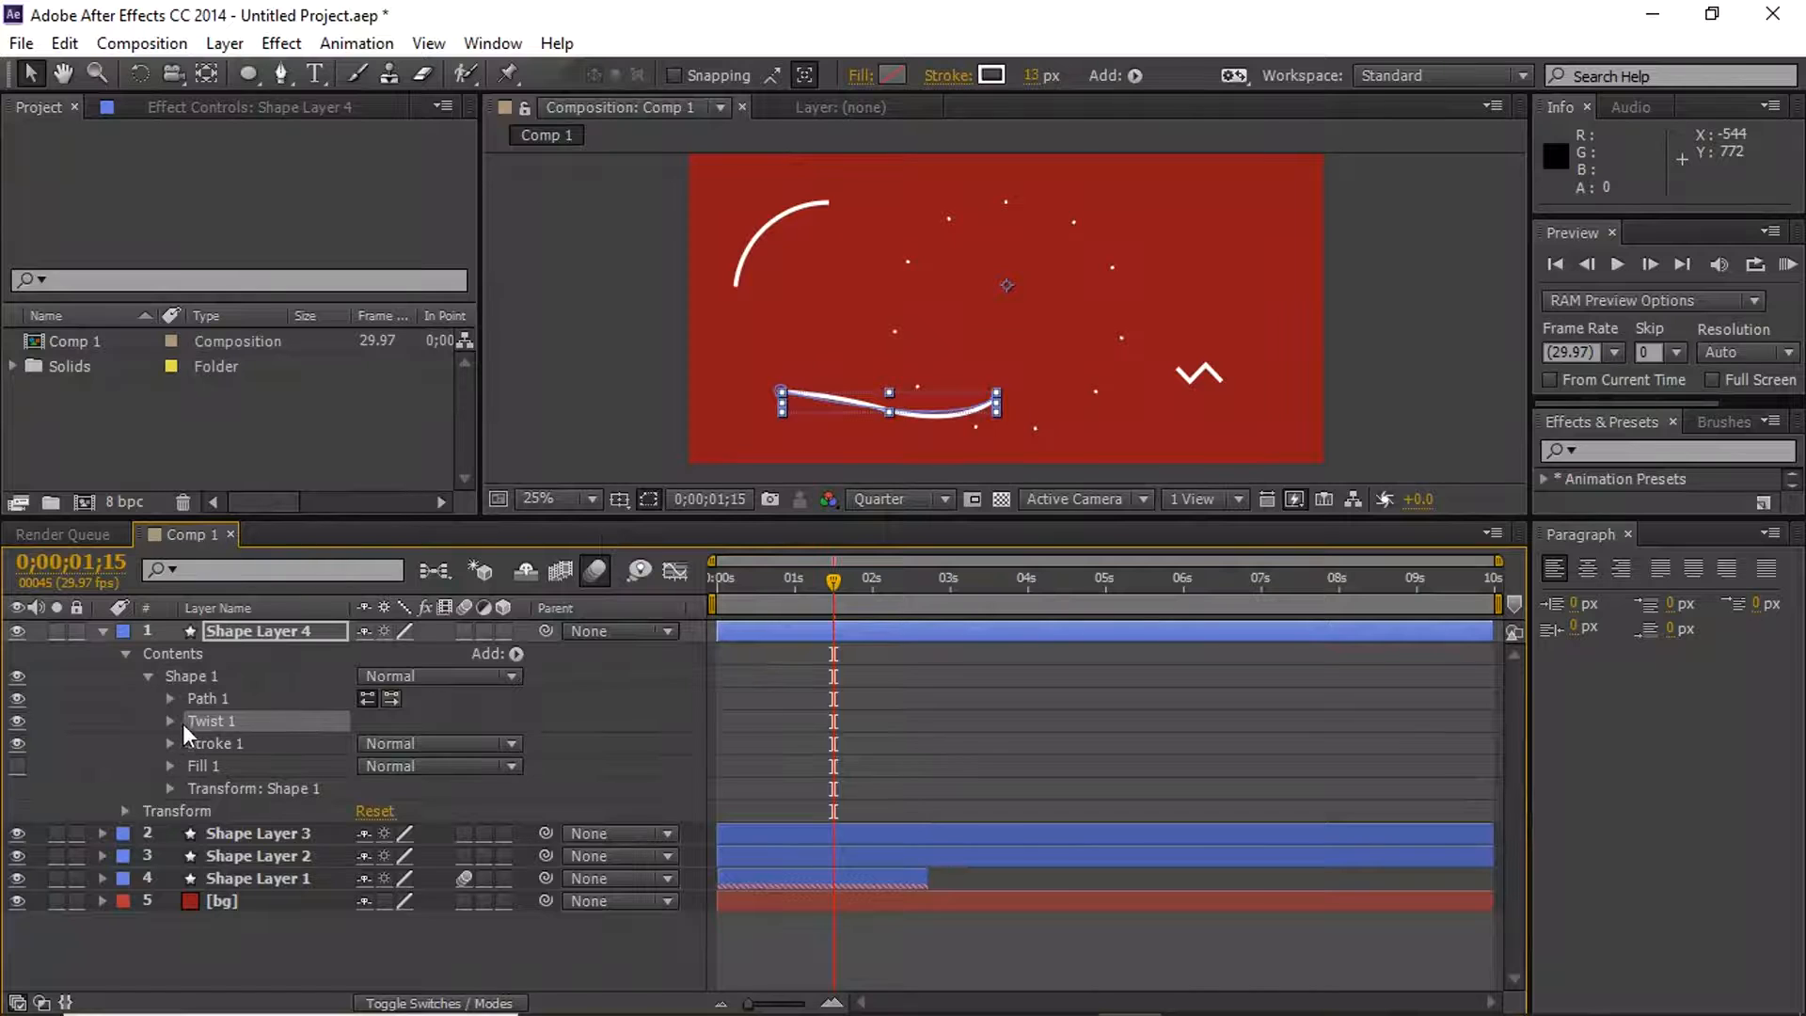
pyautogui.click(170, 721)
pyautogui.moveTo(372, 753); pyautogui.dragTo(1179, 682)
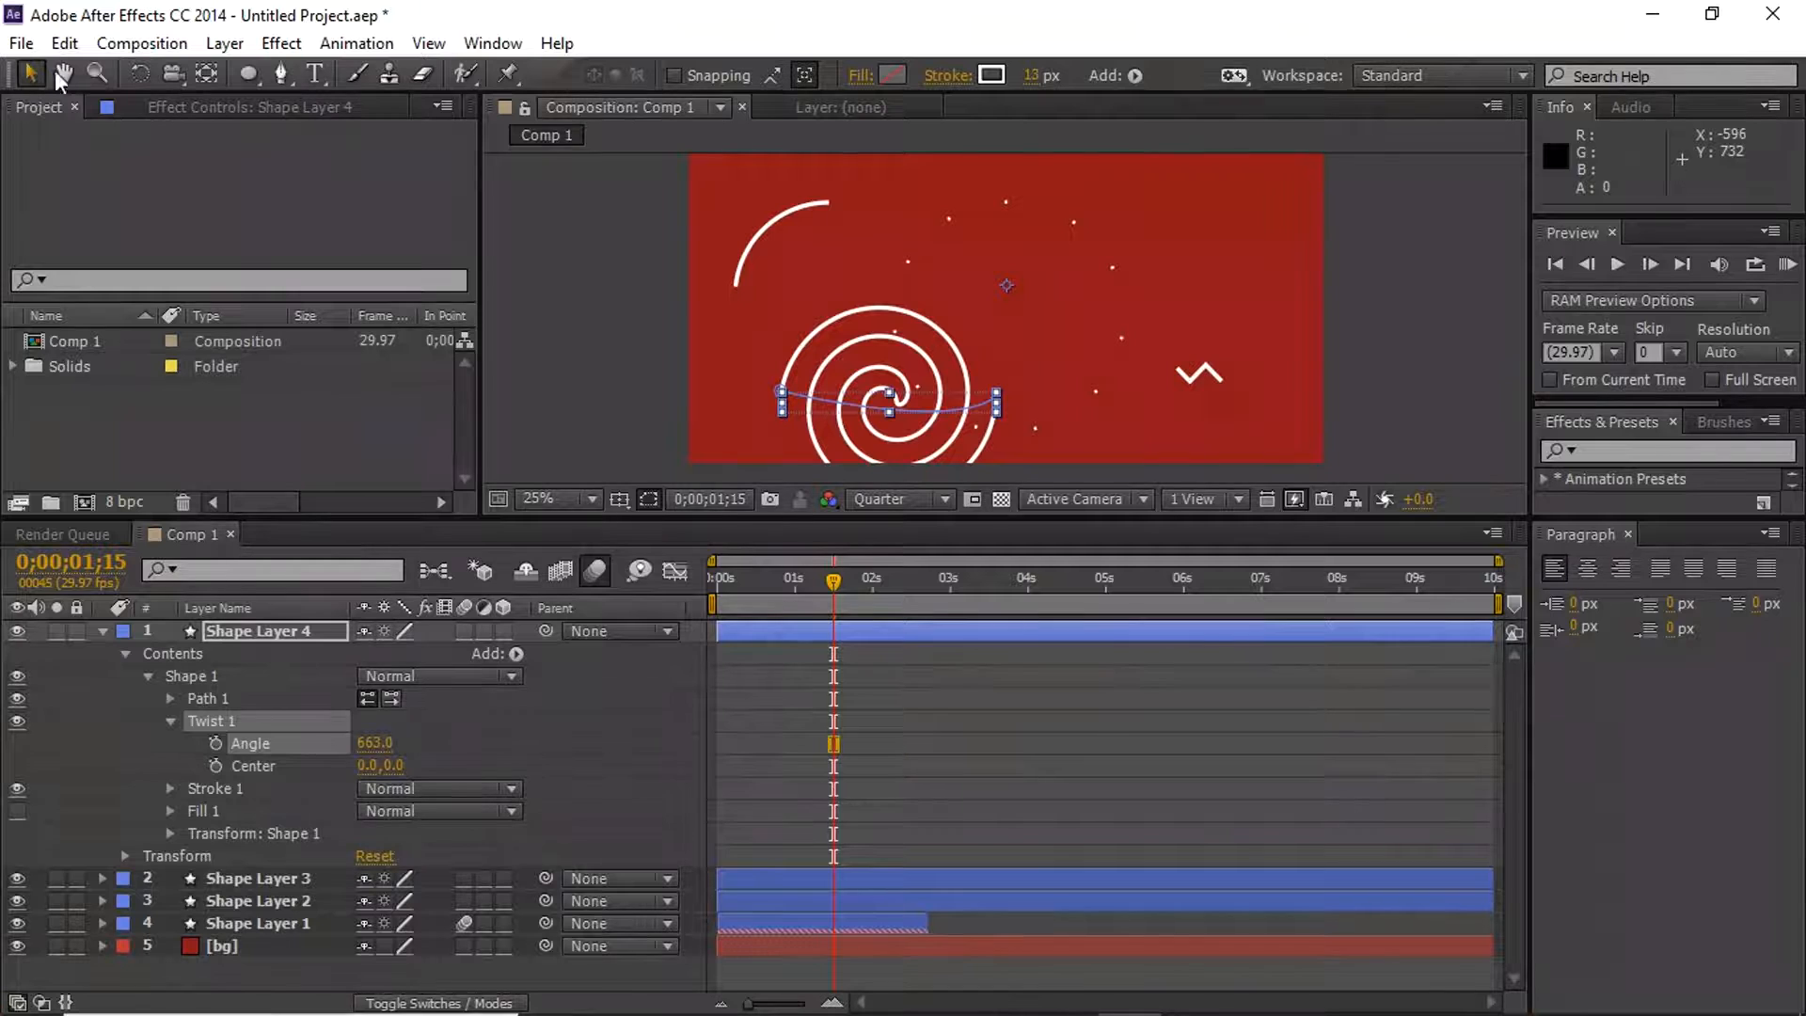
pyautogui.moveTo(906, 415); pyautogui.dragTo(922, 344)
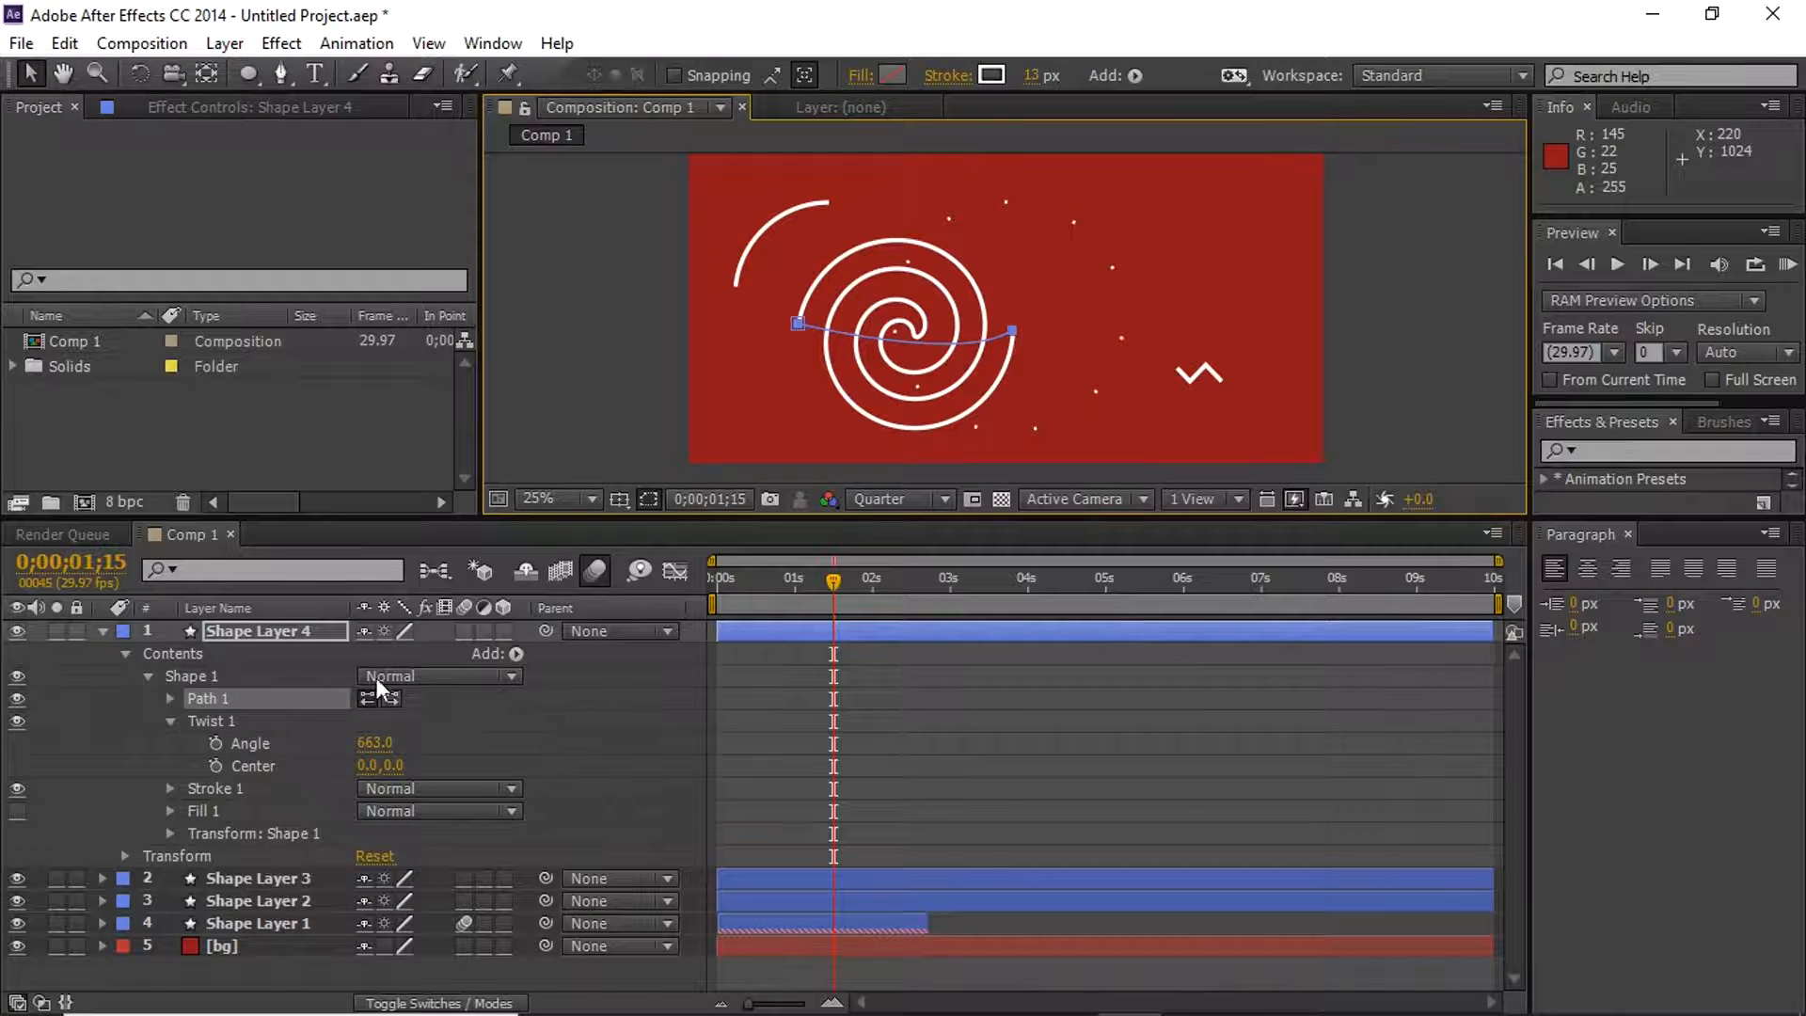
# Add Zig Zag to Shape Layer 4's spiral and set the Twist's Angle to 251 and Center to -60, 0
pyautogui.click(516, 653)
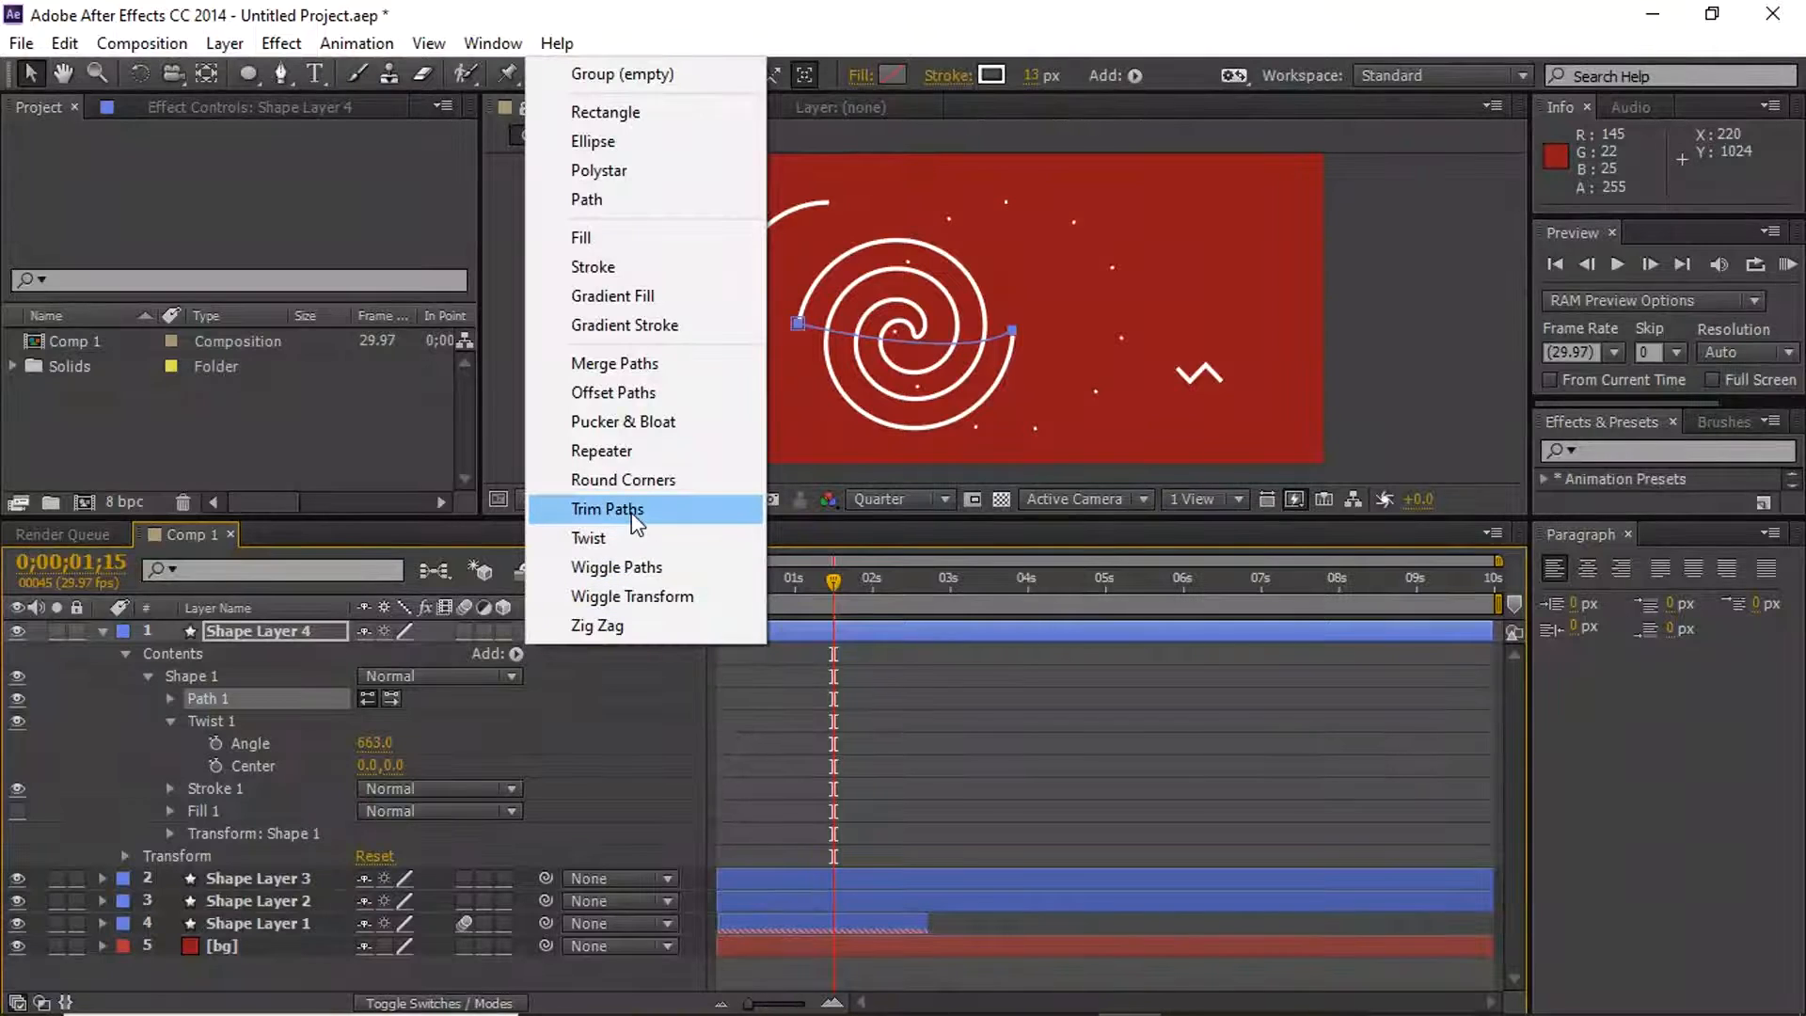
pyautogui.click(648, 624)
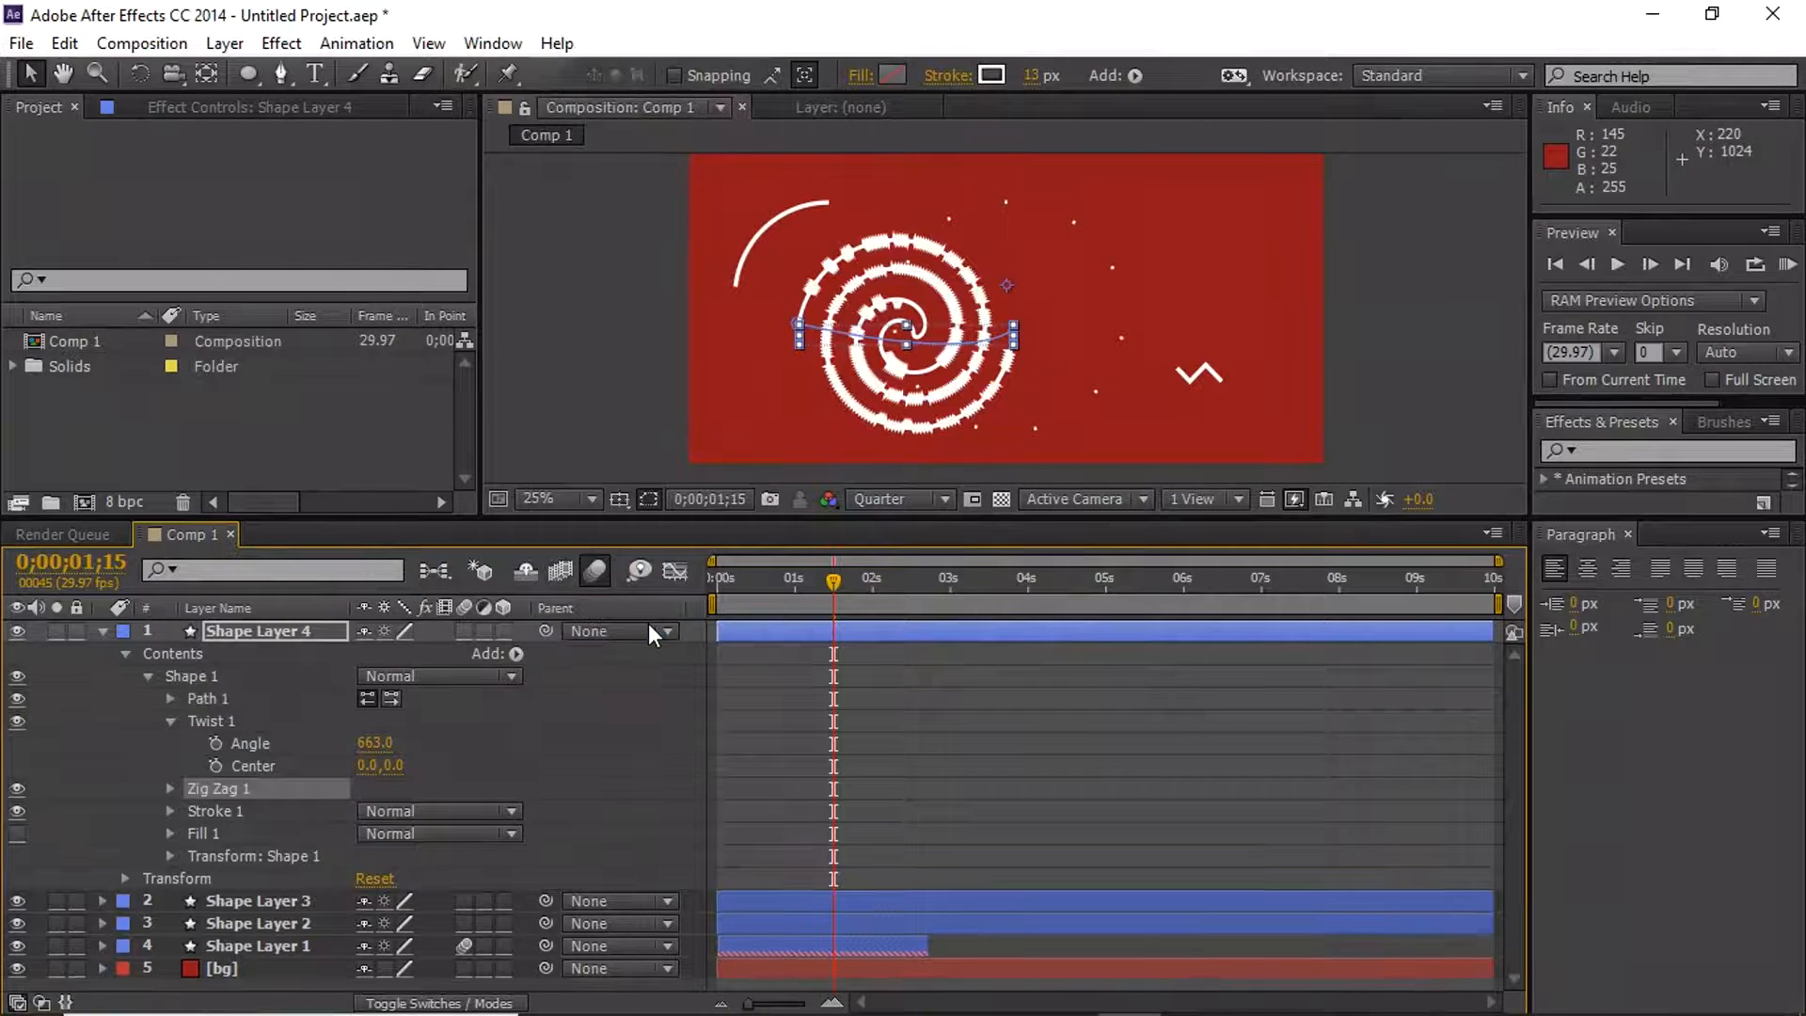
pyautogui.moveTo(375, 743); pyautogui.dragTo(23, 784)
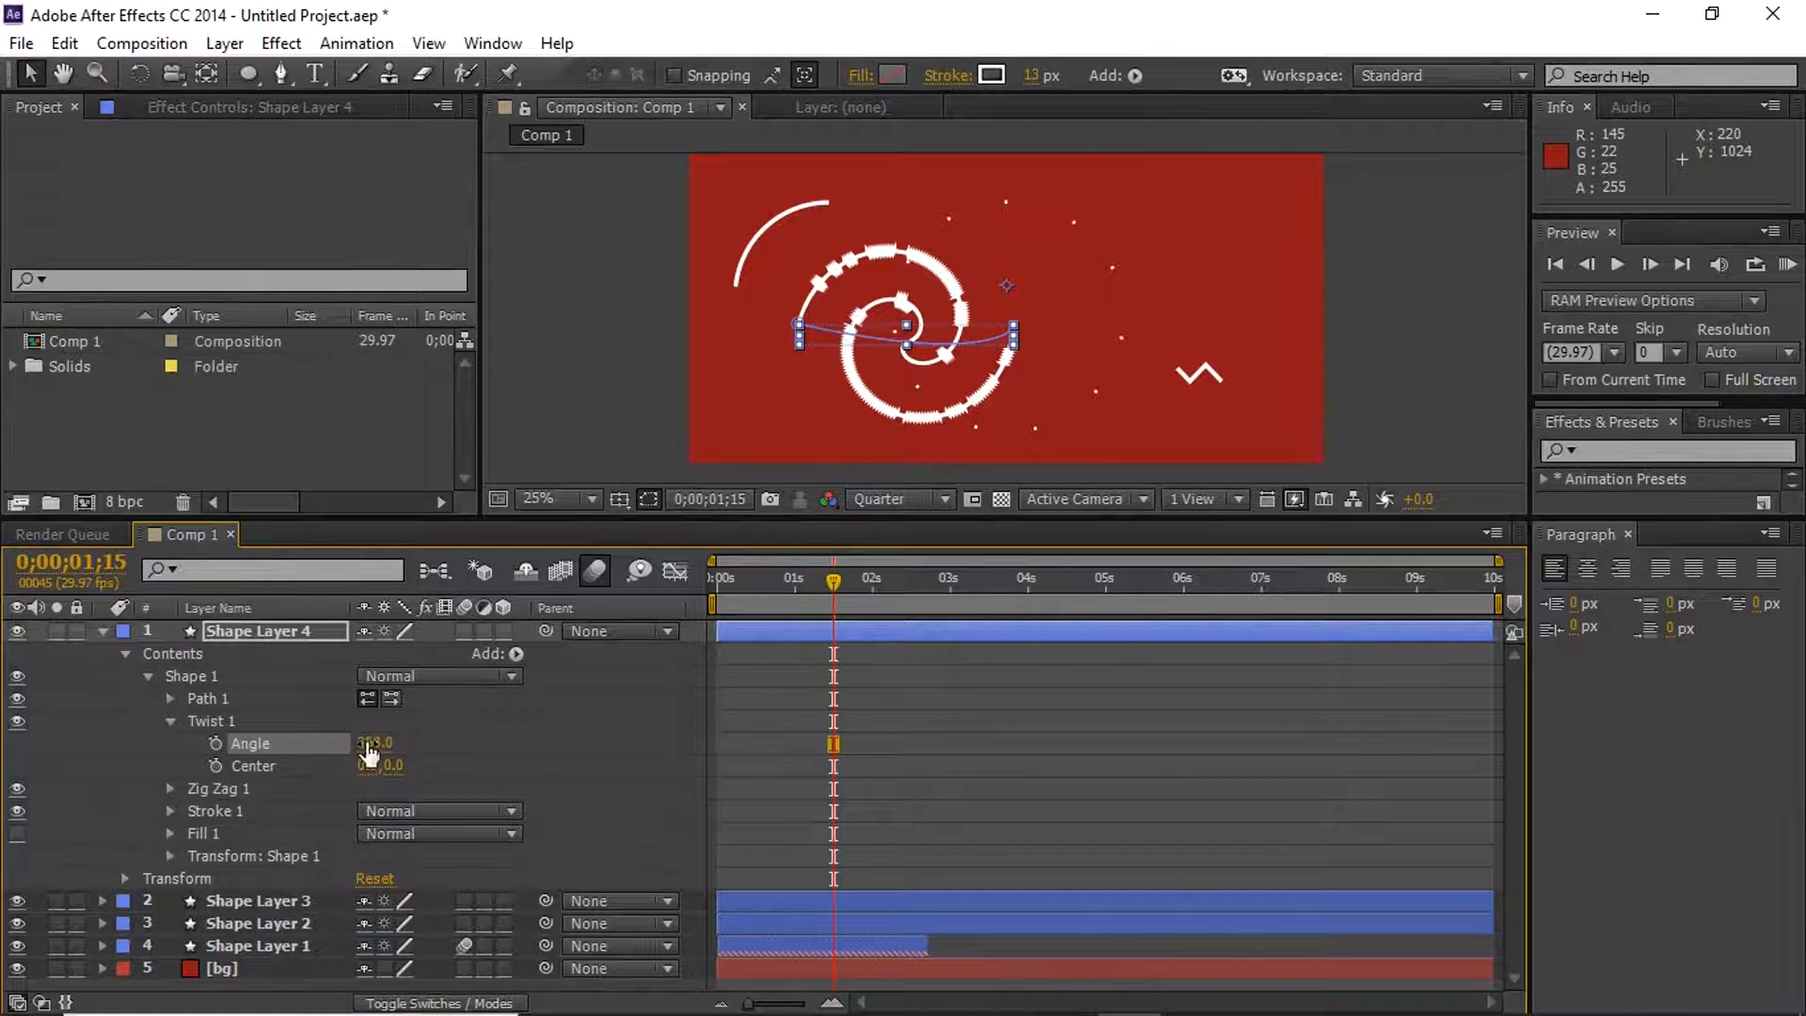
pyautogui.moveTo(363, 746); pyautogui.dragTo(331, 801)
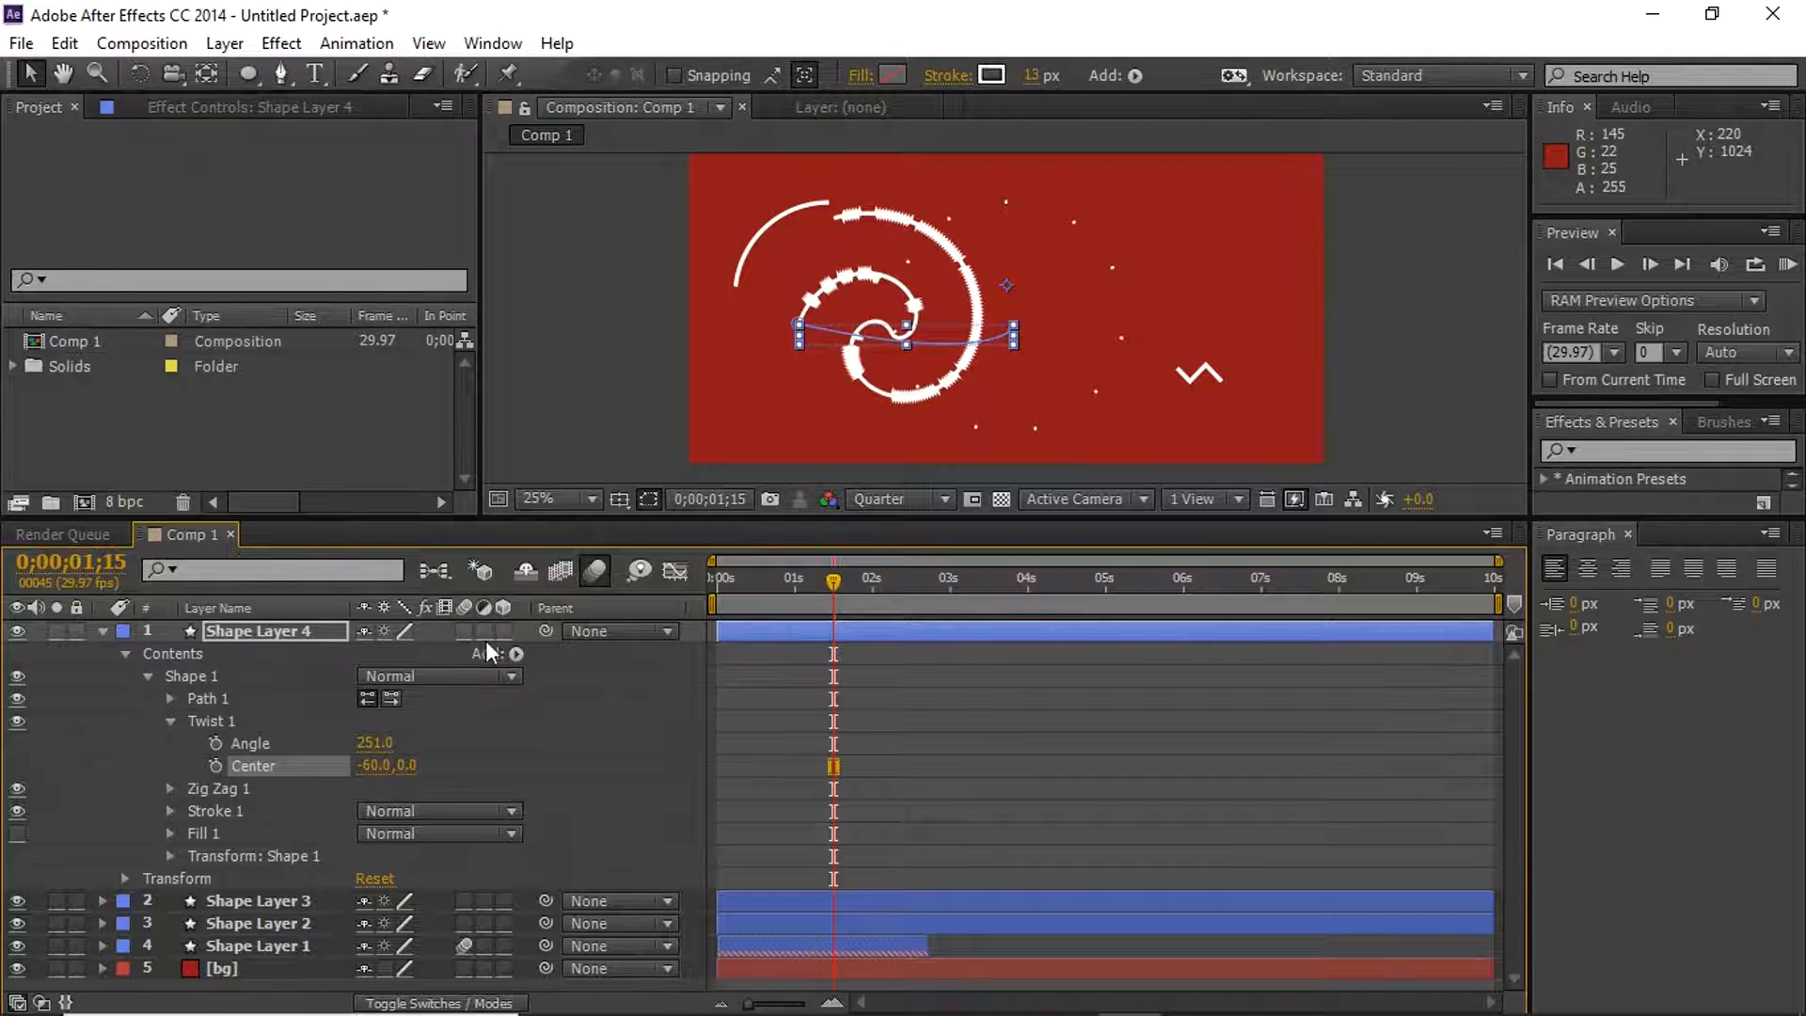
# Add Trim Paths to Shape Layer 4, try out its End value, and raise Start until only a short arc of the spiral is left
pyautogui.click(515, 654)
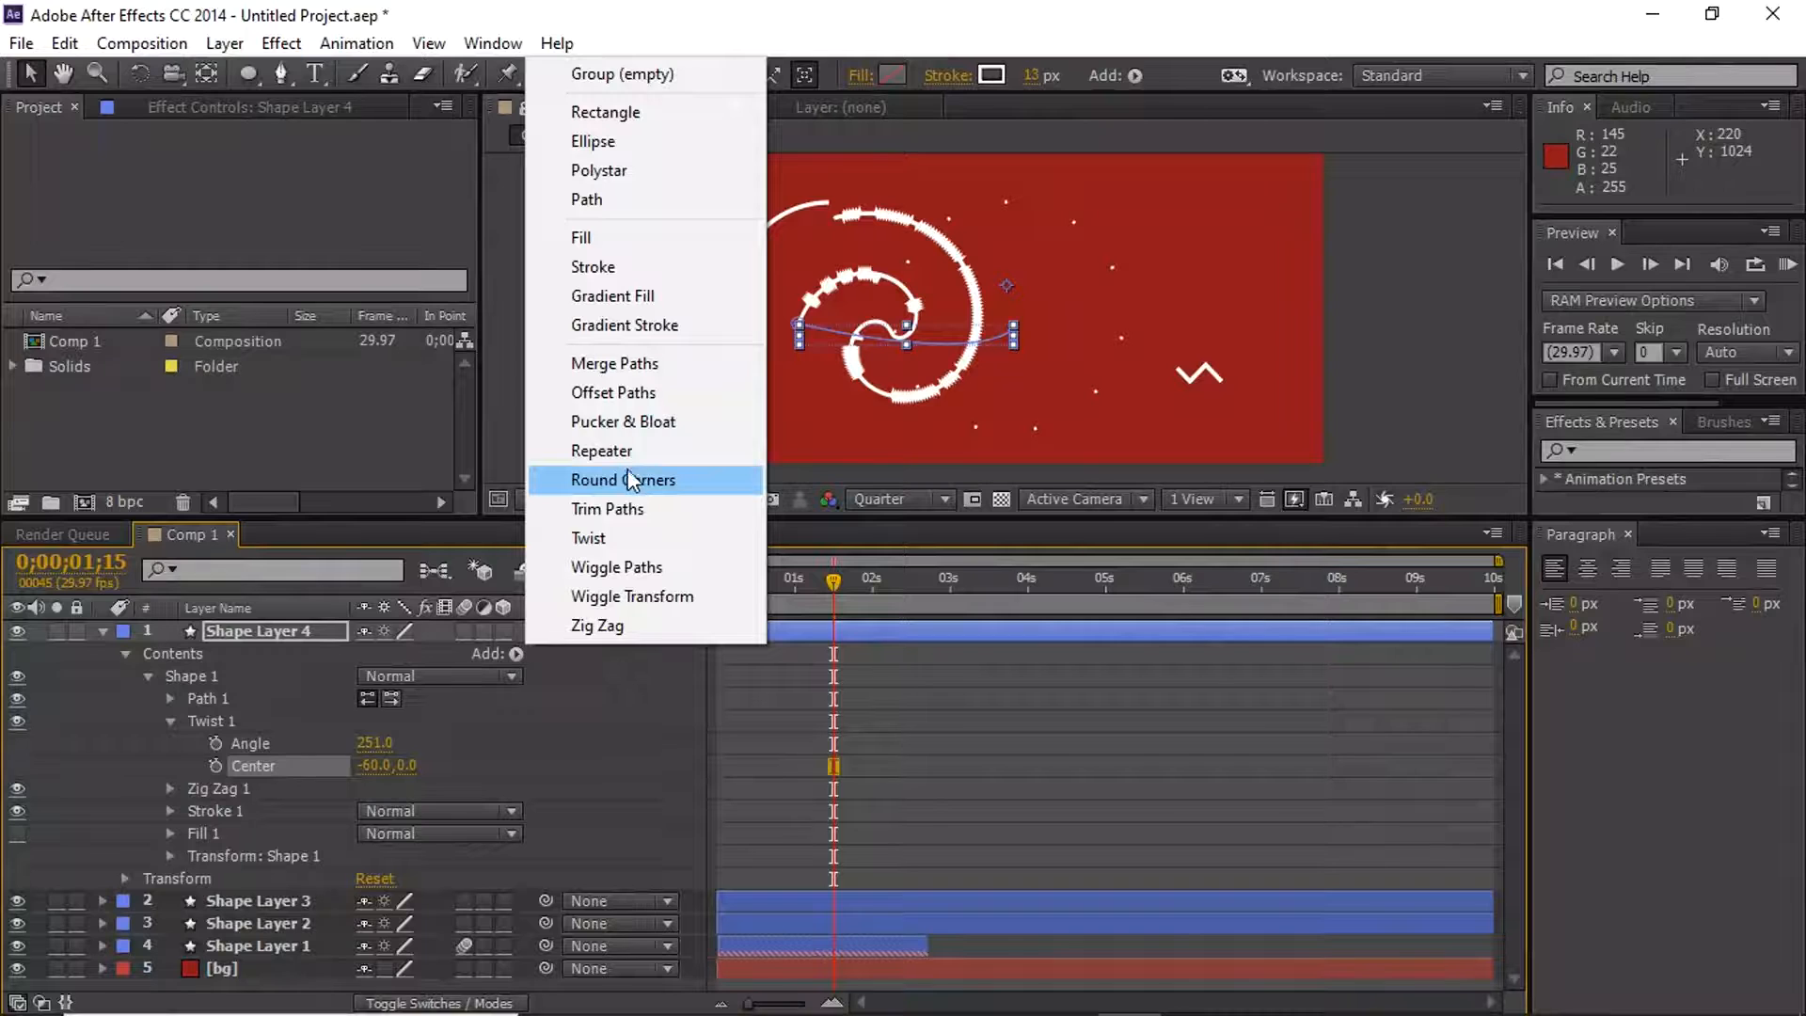
pyautogui.click(638, 510)
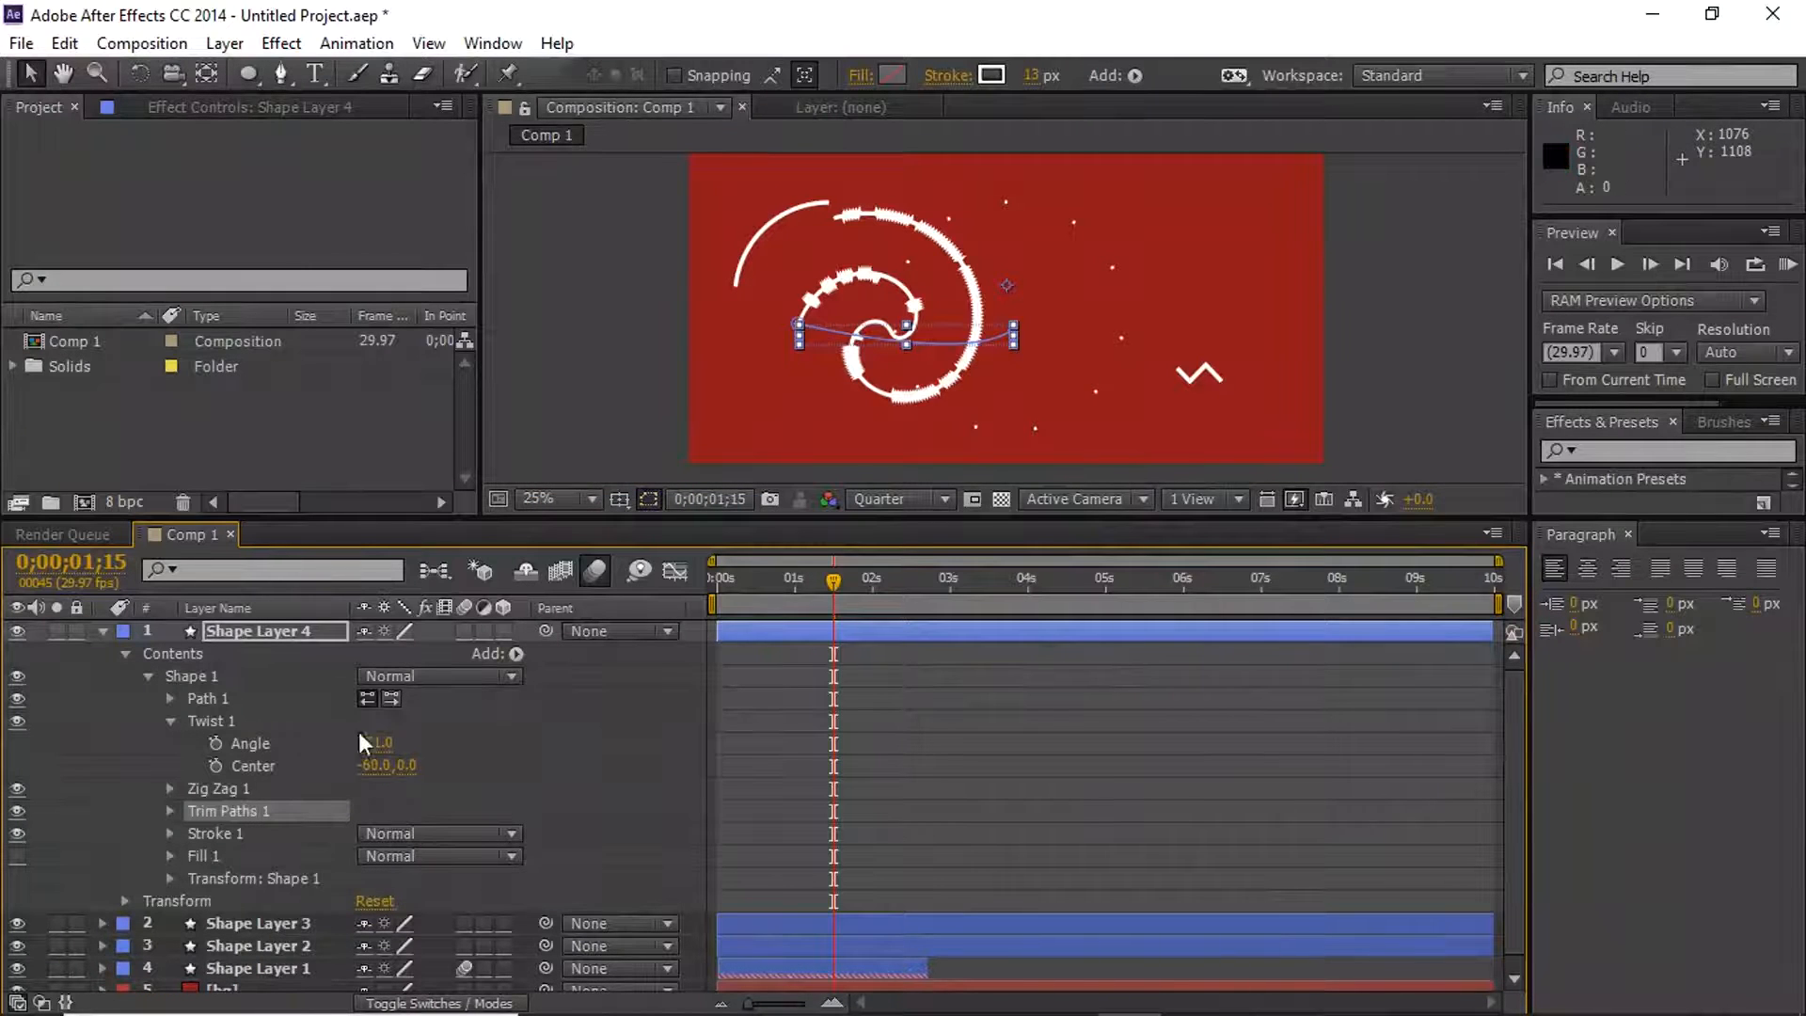
pyautogui.click(169, 811)
pyautogui.moveTo(371, 858)
pyautogui.mouseDown()
pyautogui.moveTo(356, 858)
pyautogui.moveTo(430, 854)
pyautogui.mouseUp()
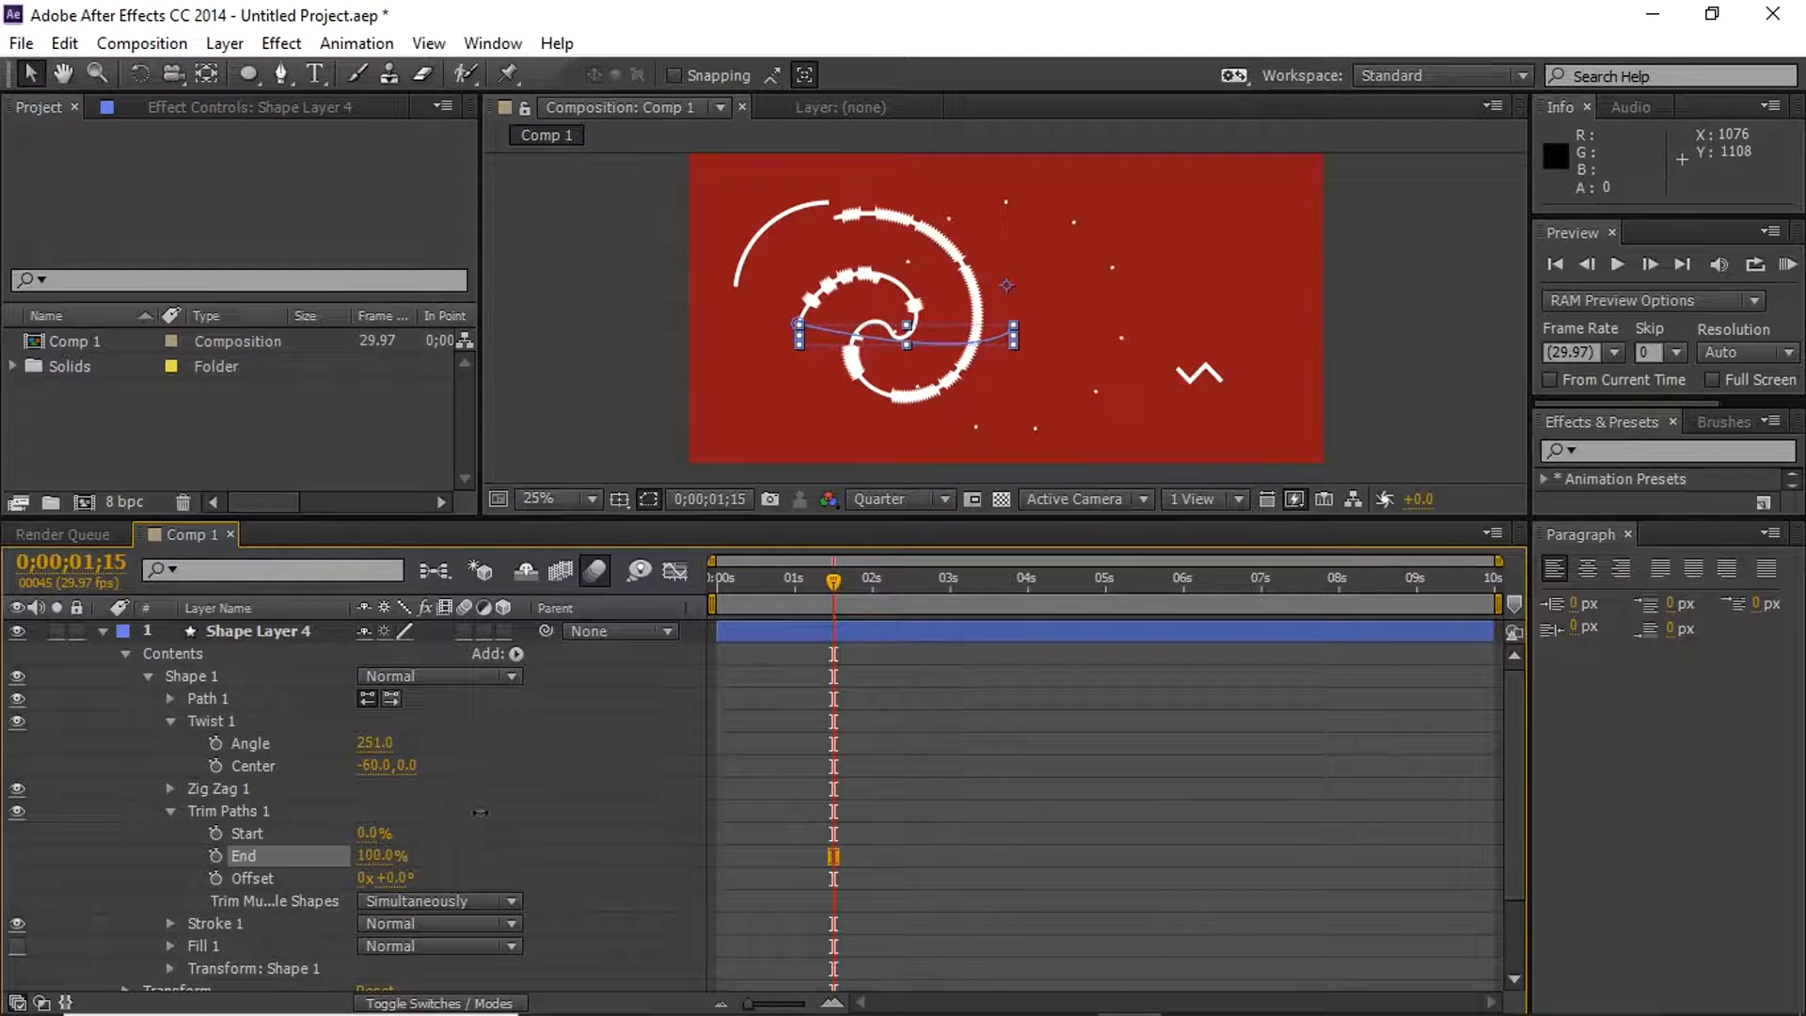
pyautogui.click(432, 833)
pyautogui.moveTo(376, 834)
pyautogui.mouseDown()
pyautogui.moveTo(446, 814)
pyautogui.moveTo(431, 810)
pyautogui.mouseUp()
# Enlarge the composition view, collapse Shape Layer 4's properties and deselect all layers
pyautogui.moveTo(995, 536); pyautogui.dragTo(996, 707)
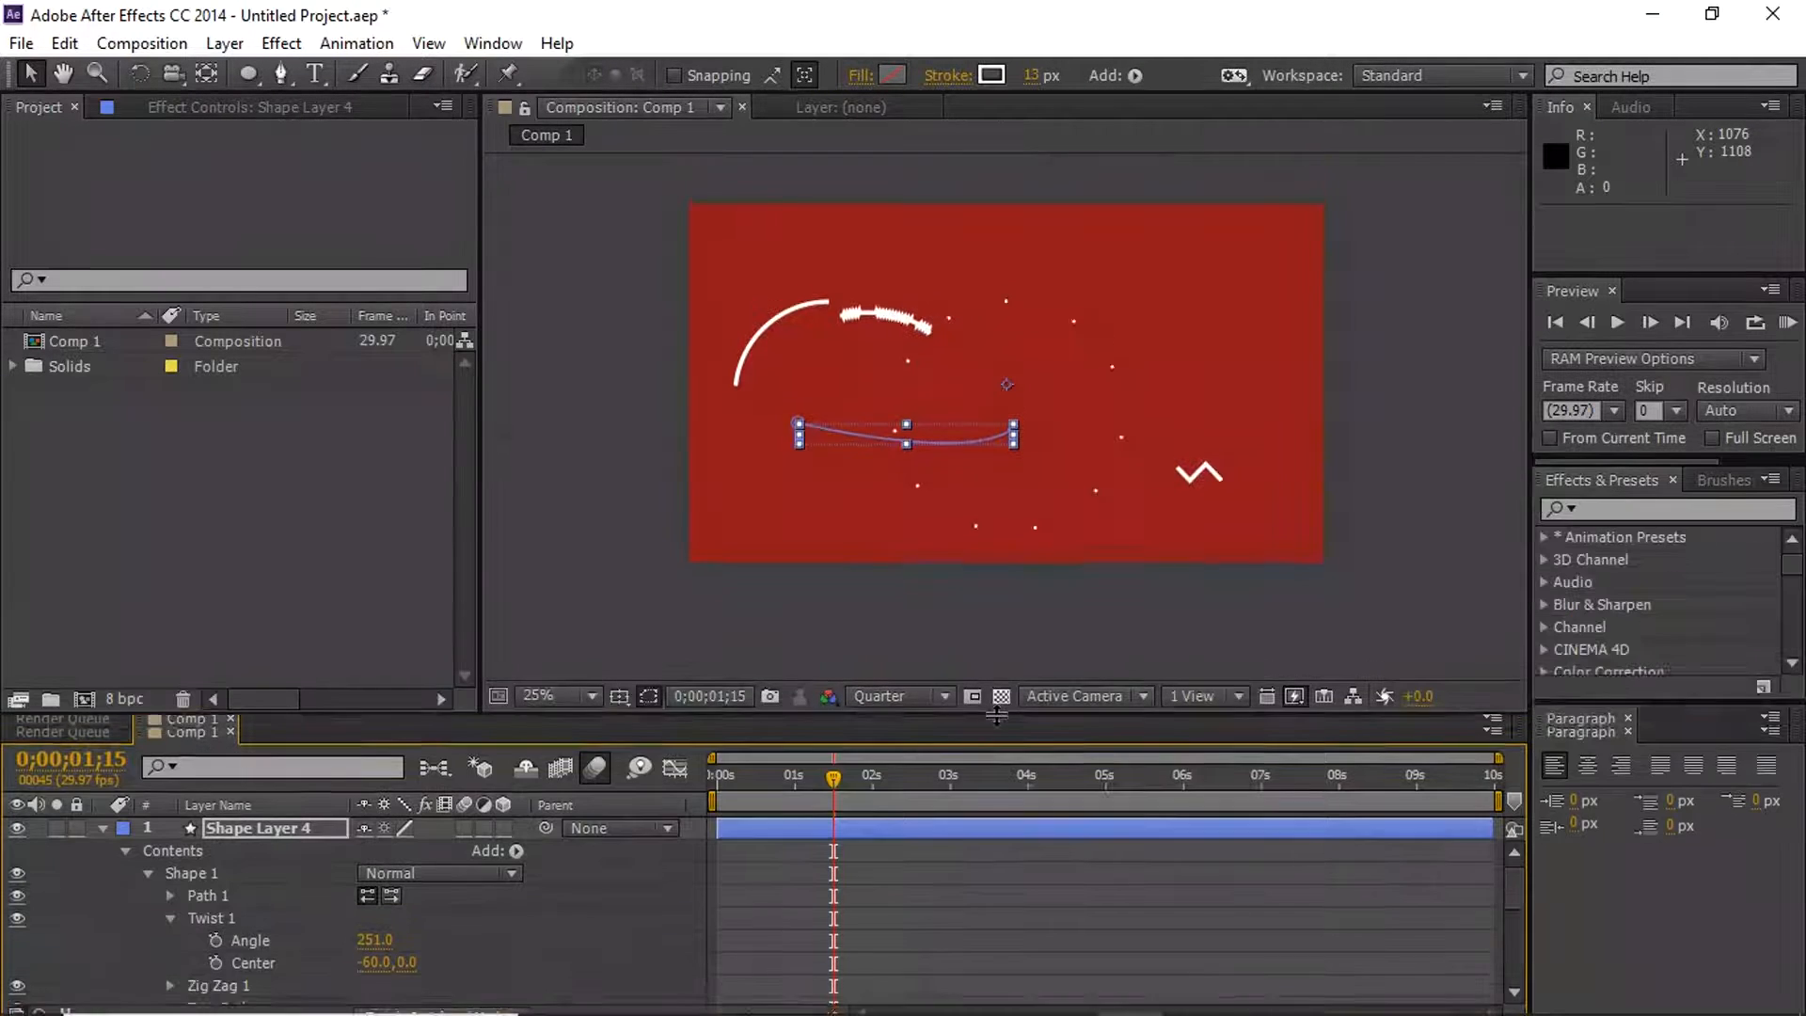
pyautogui.click(102, 816)
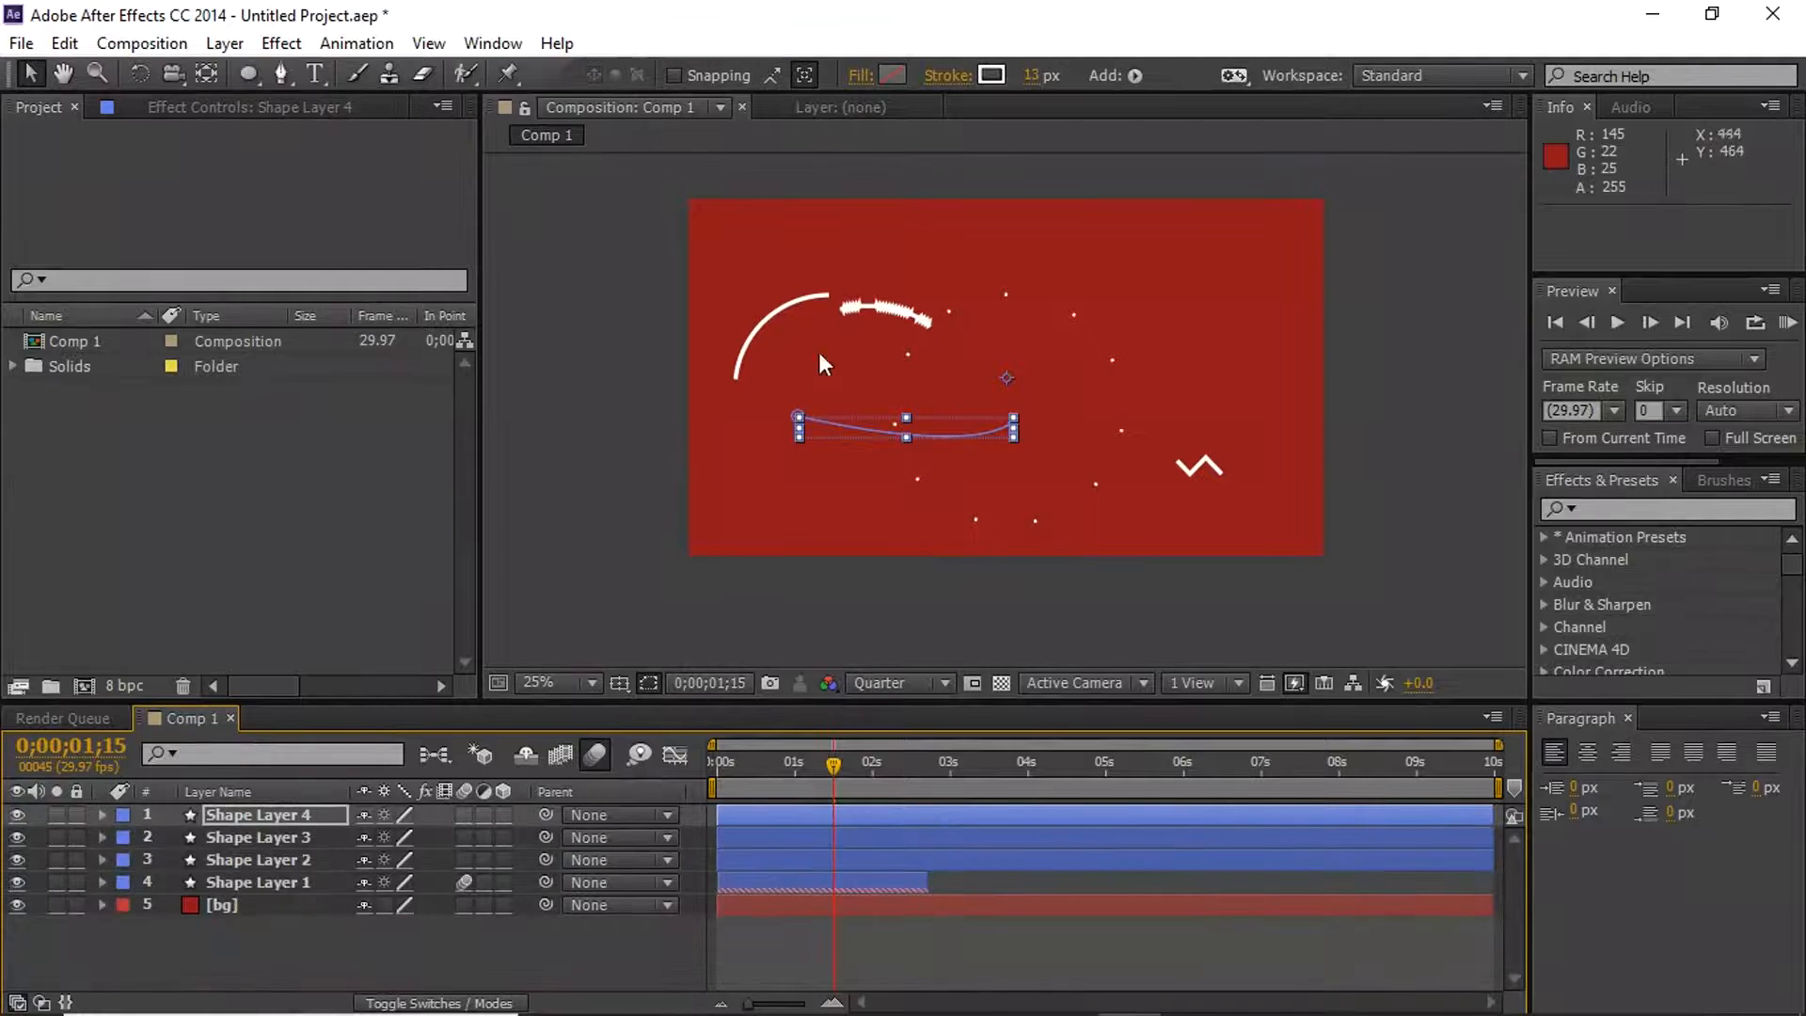
pyautogui.click(302, 947)
# Add the text "PYROCHURE SKILLS TRAINING" in yellow and move it to the middle of the composition, at position 376, 572
pyautogui.click(316, 74)
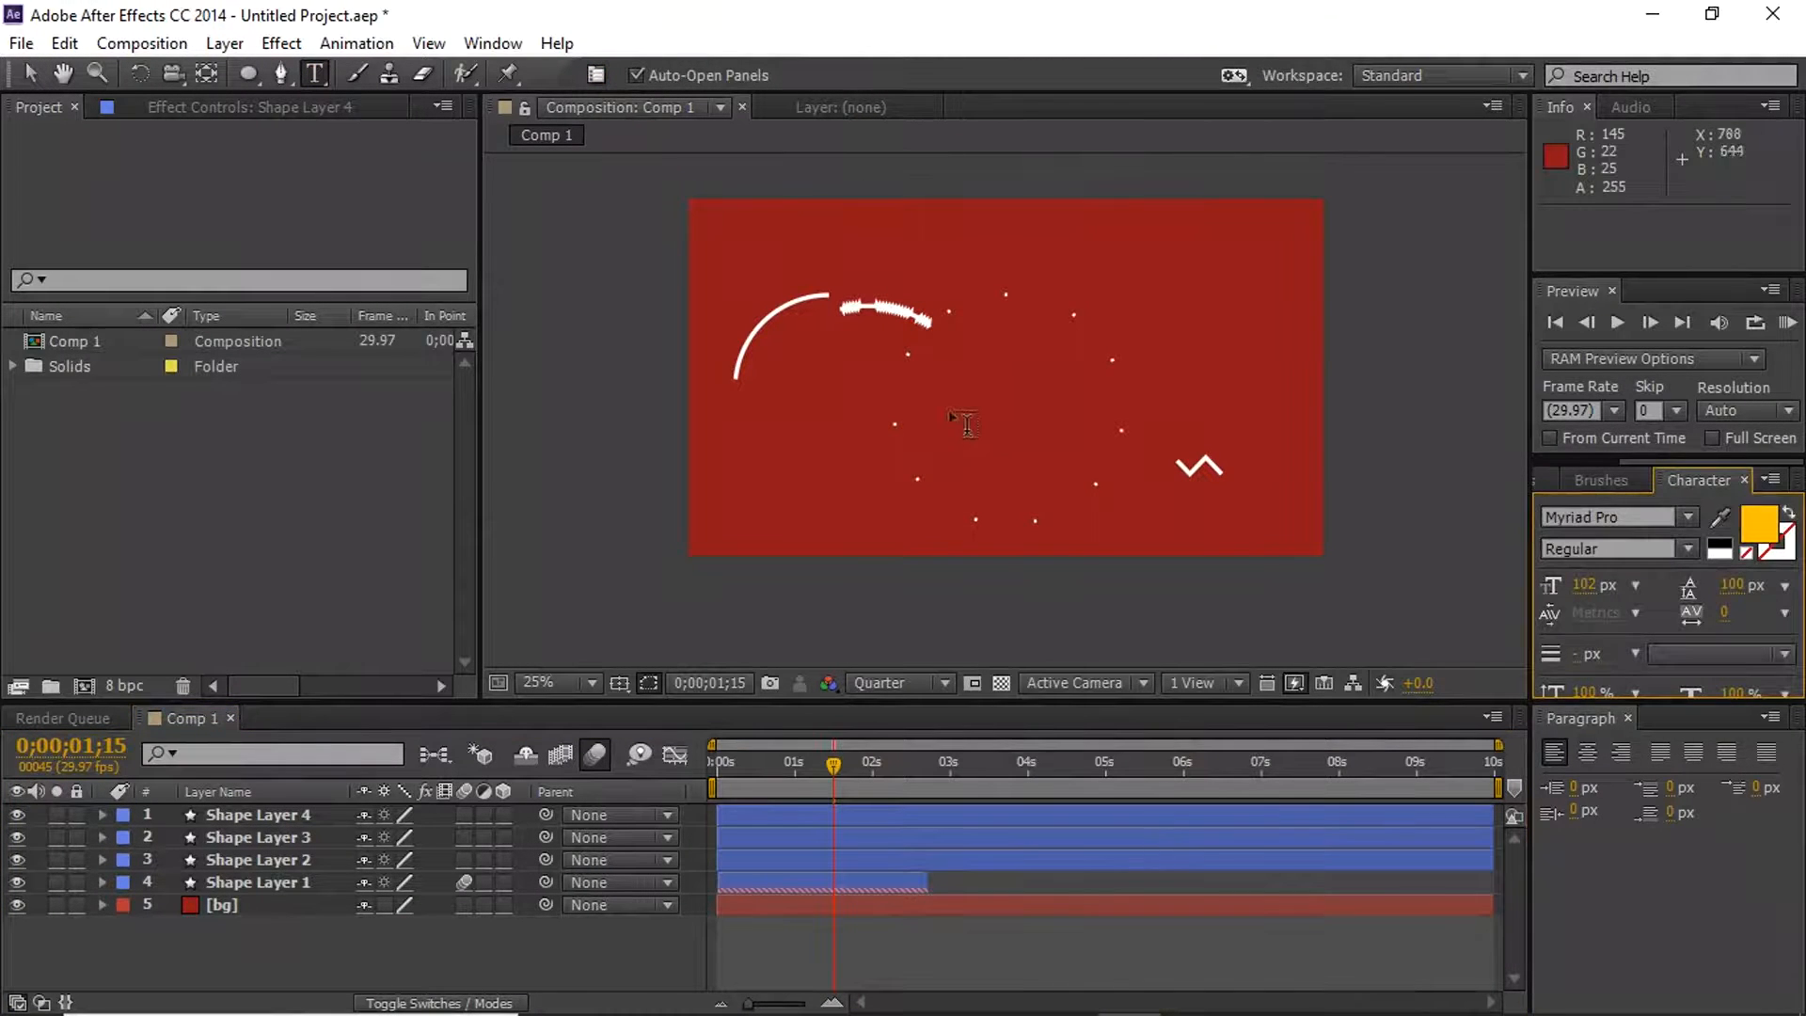
pyautogui.click(919, 363)
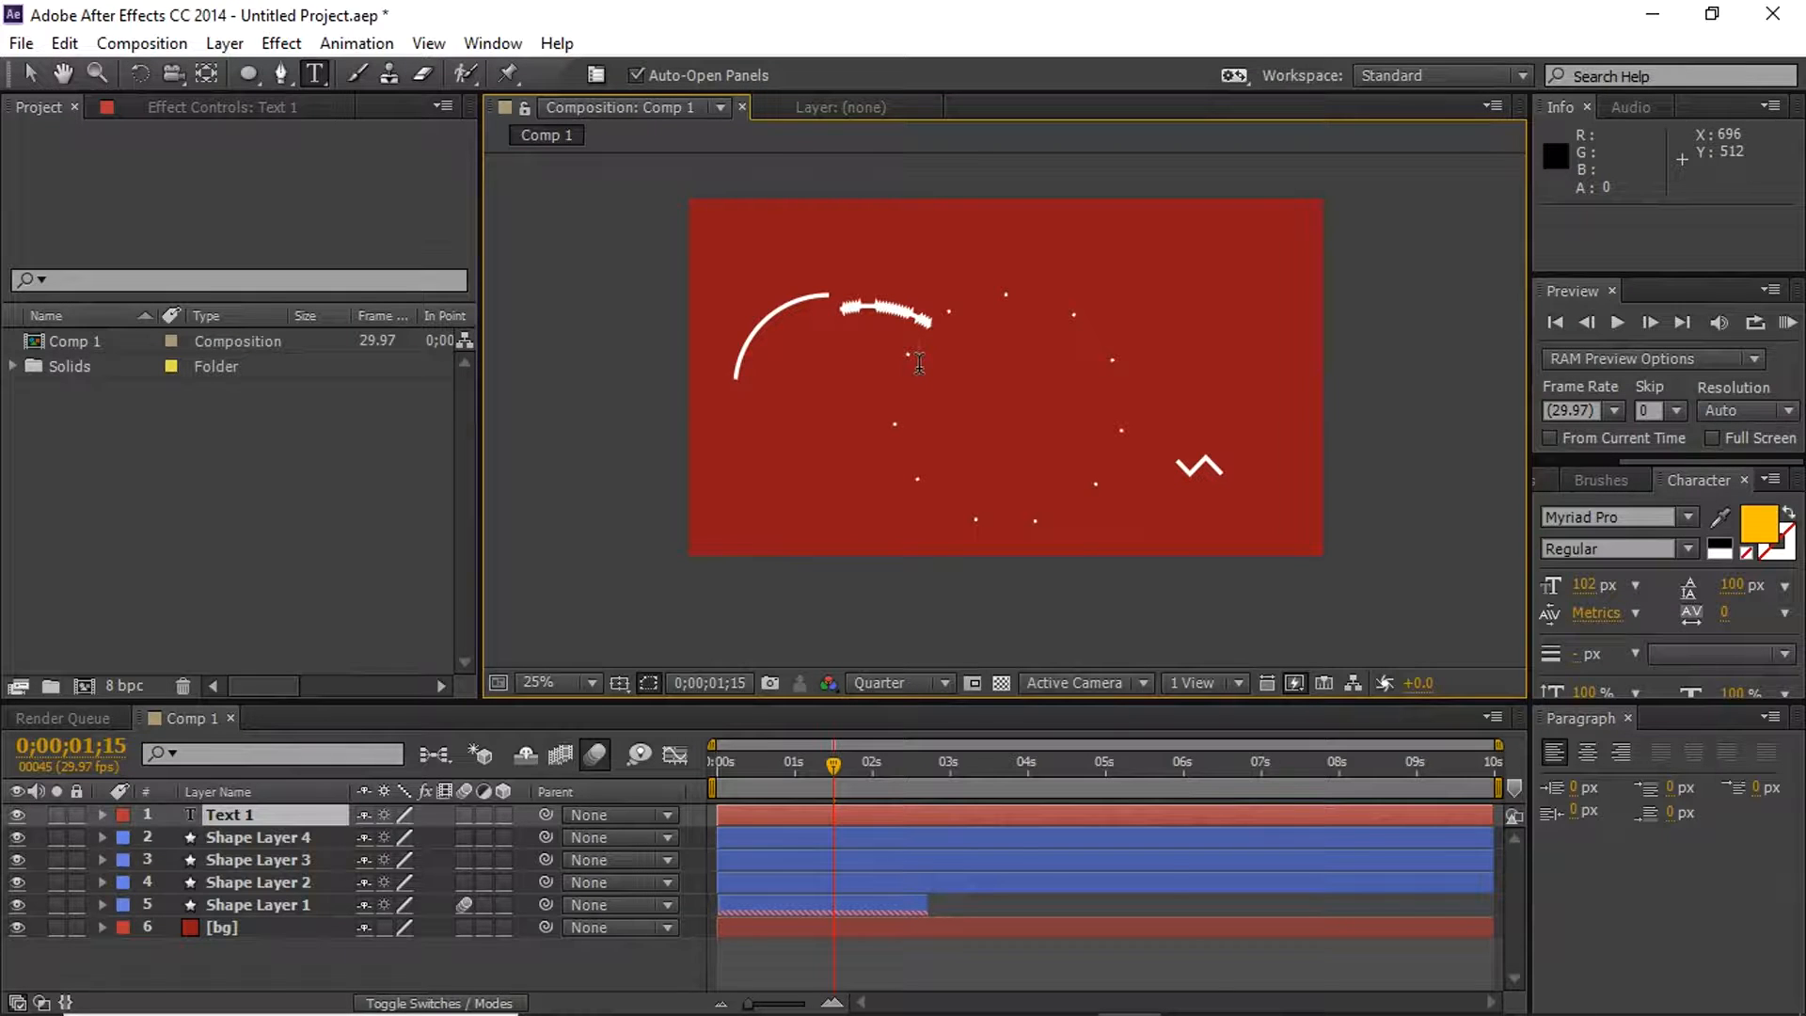
pyautogui.write('PYR')
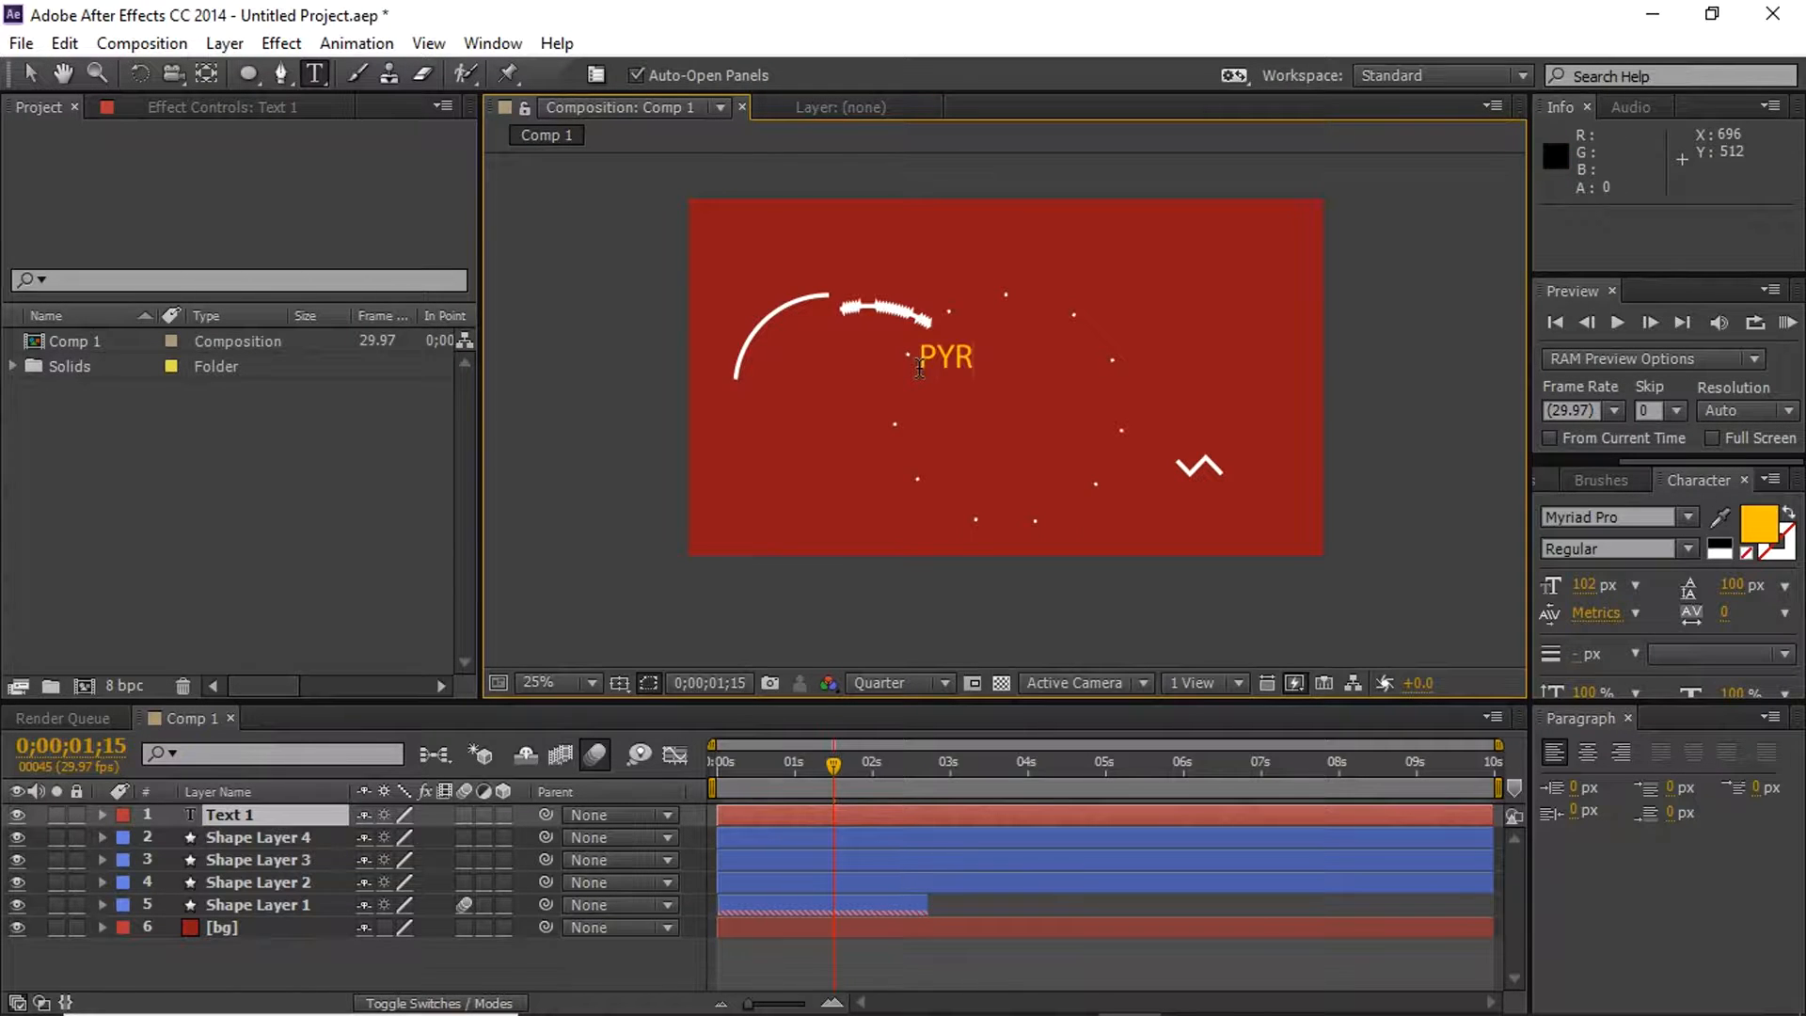
pyautogui.write('OCHUR')
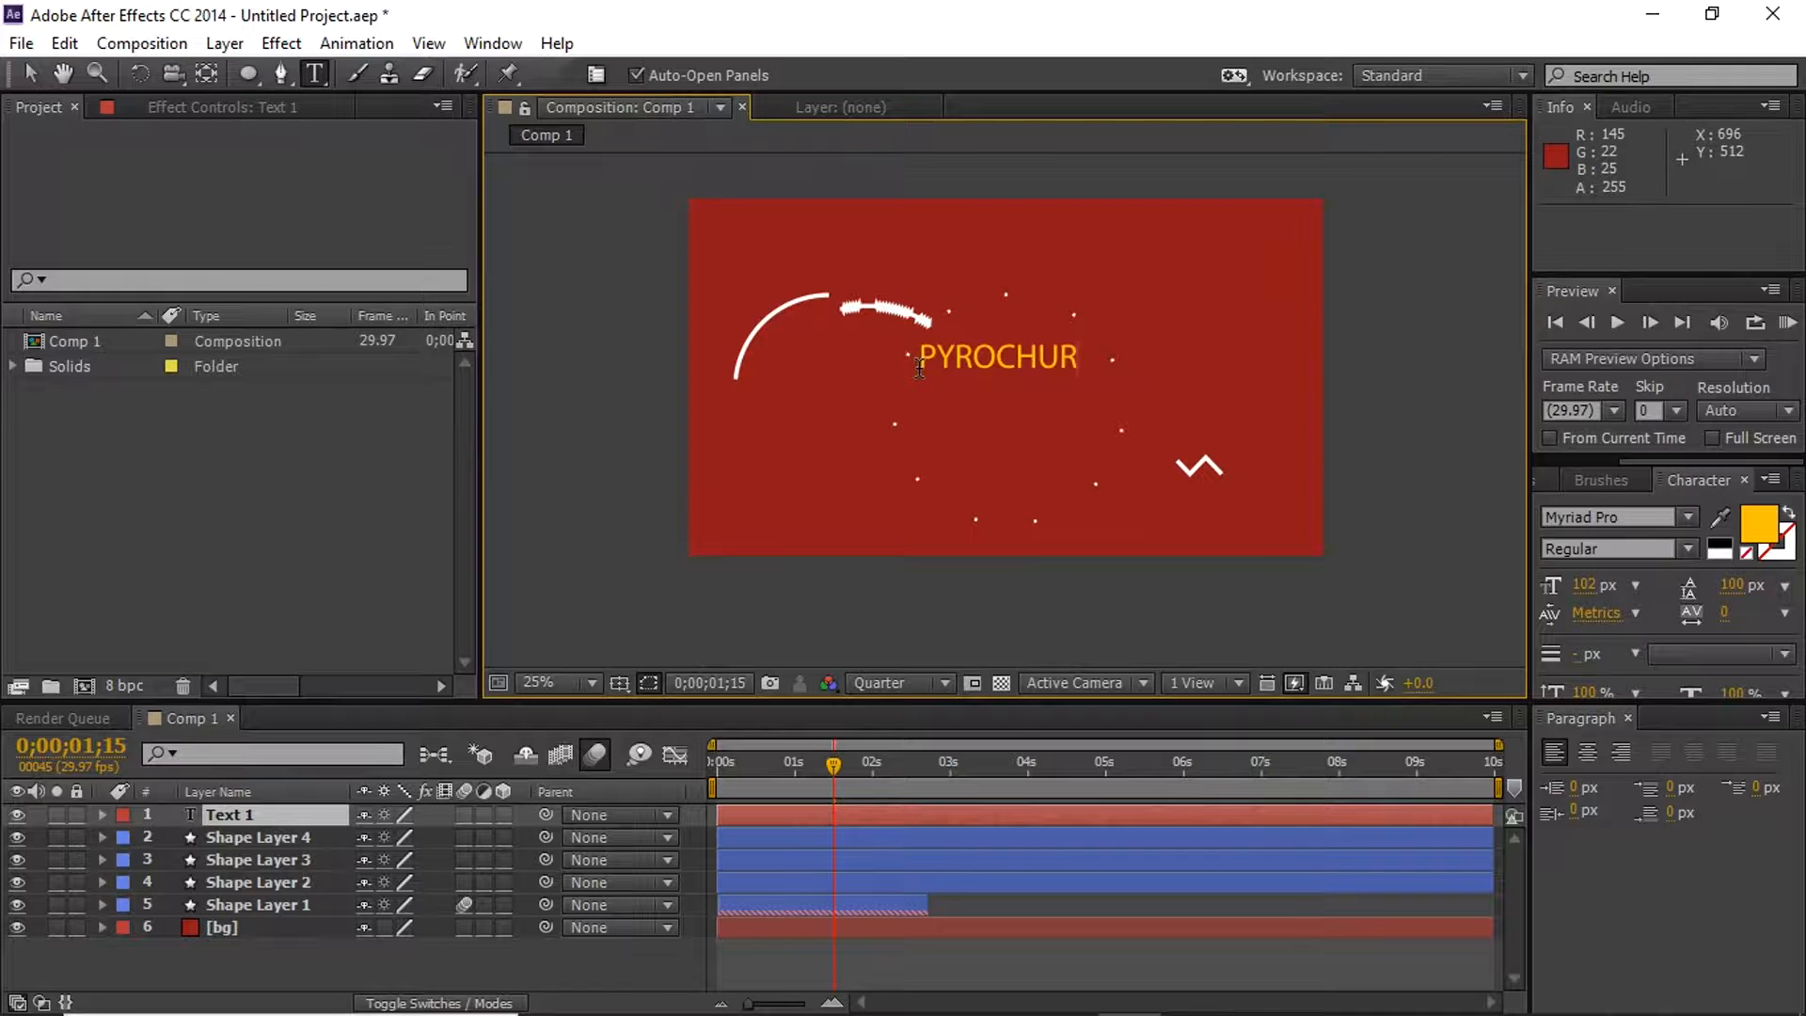
pyautogui.write('E SKILLS TRAINING')
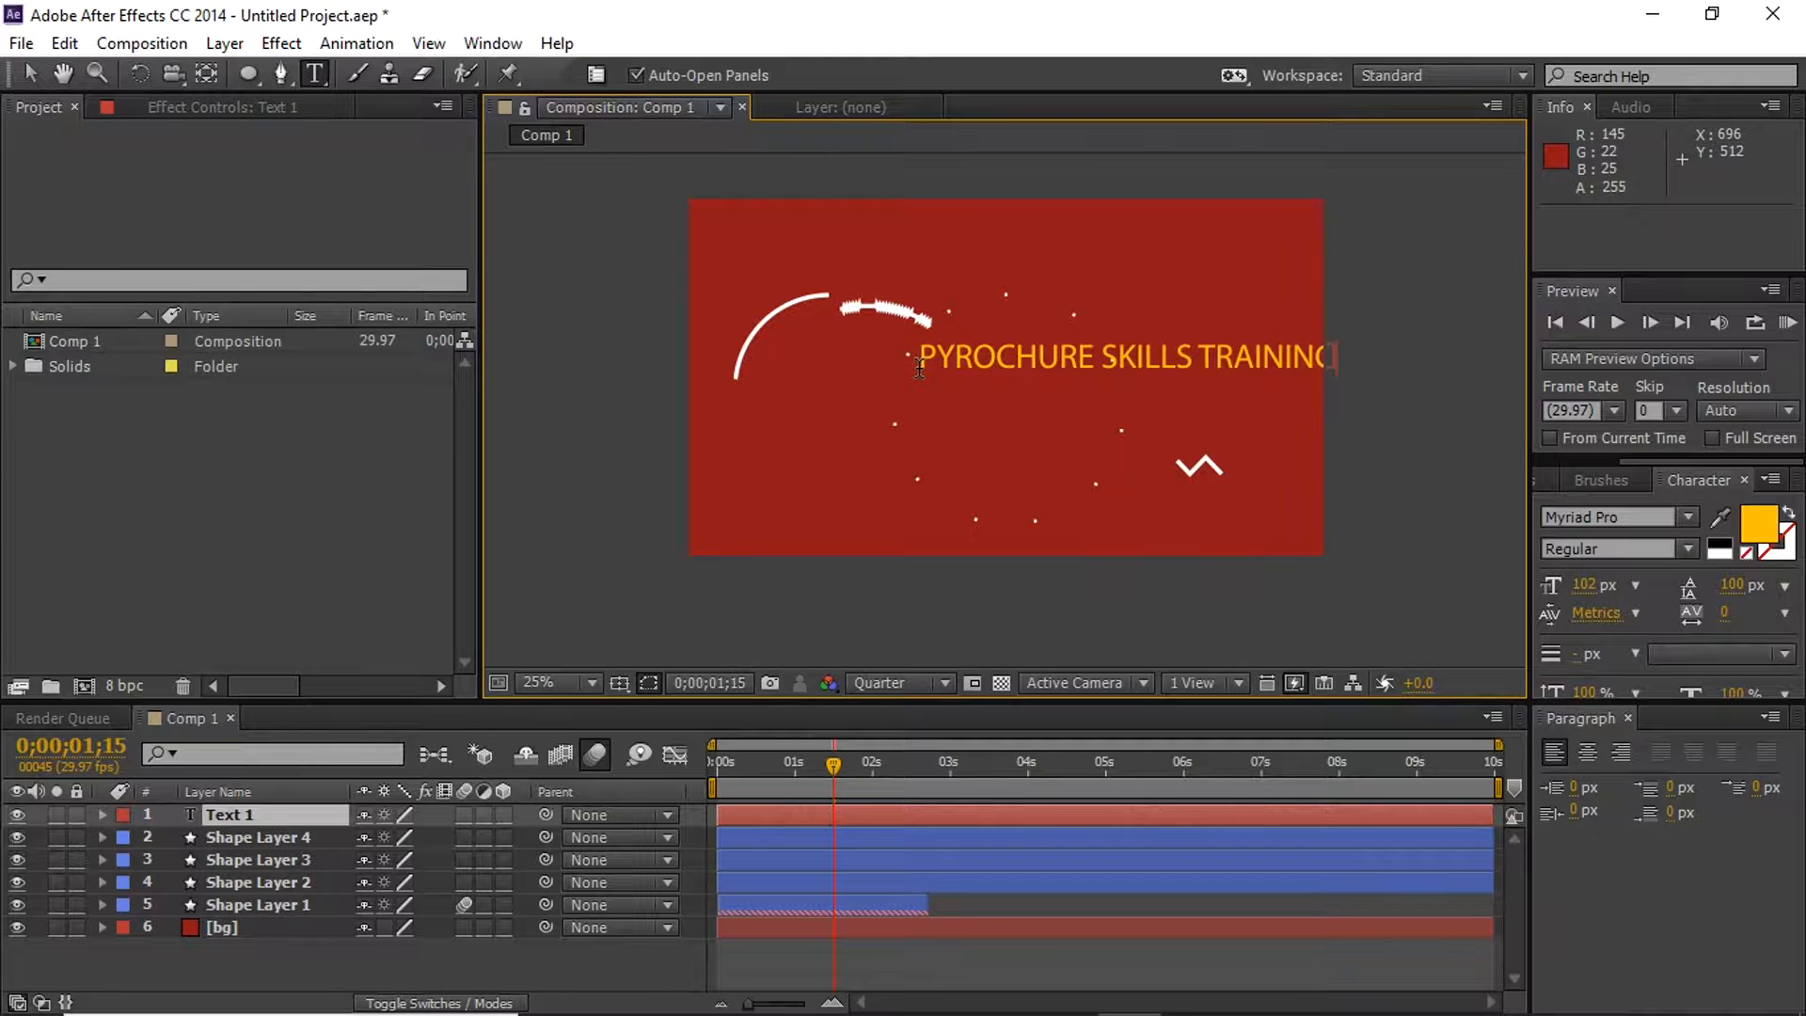
pyautogui.click(29, 75)
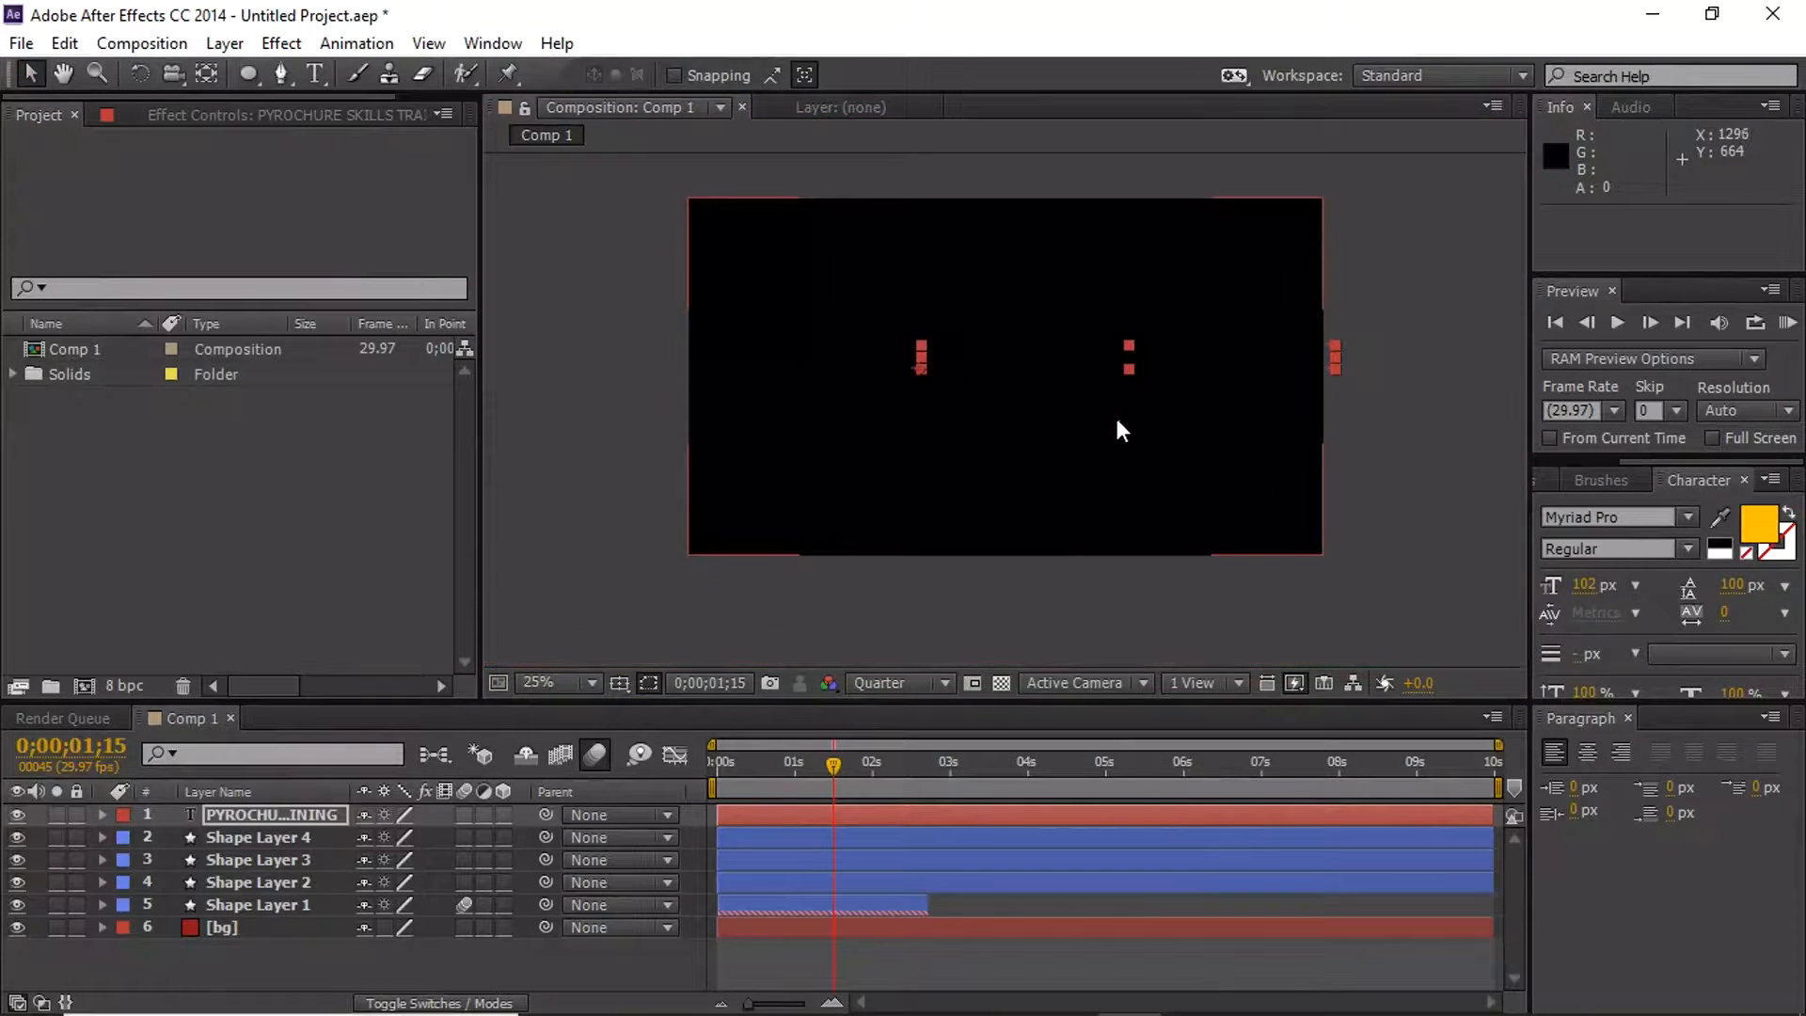
pyautogui.moveTo(1183, 356); pyautogui.dragTo(1079, 376)
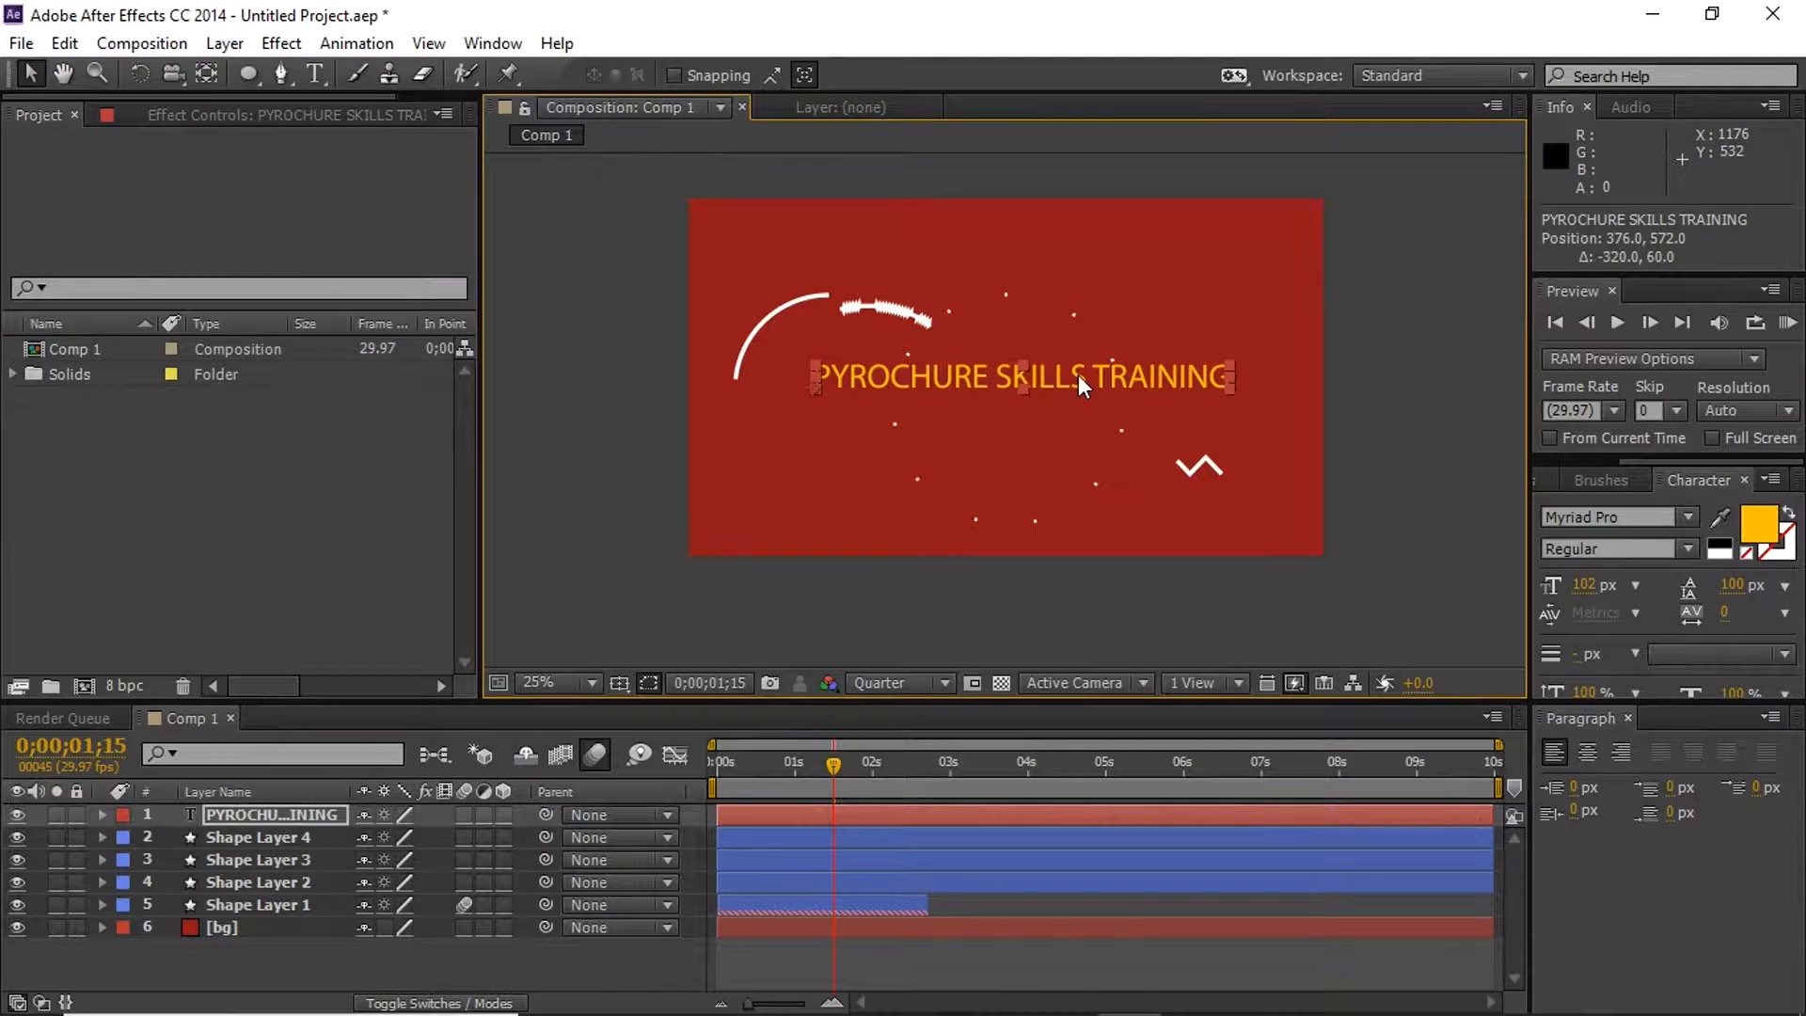
# Try the 360 Loop text path preset on the title layer, scrub through its animation and undo the preset
pyautogui.click(1550, 483)
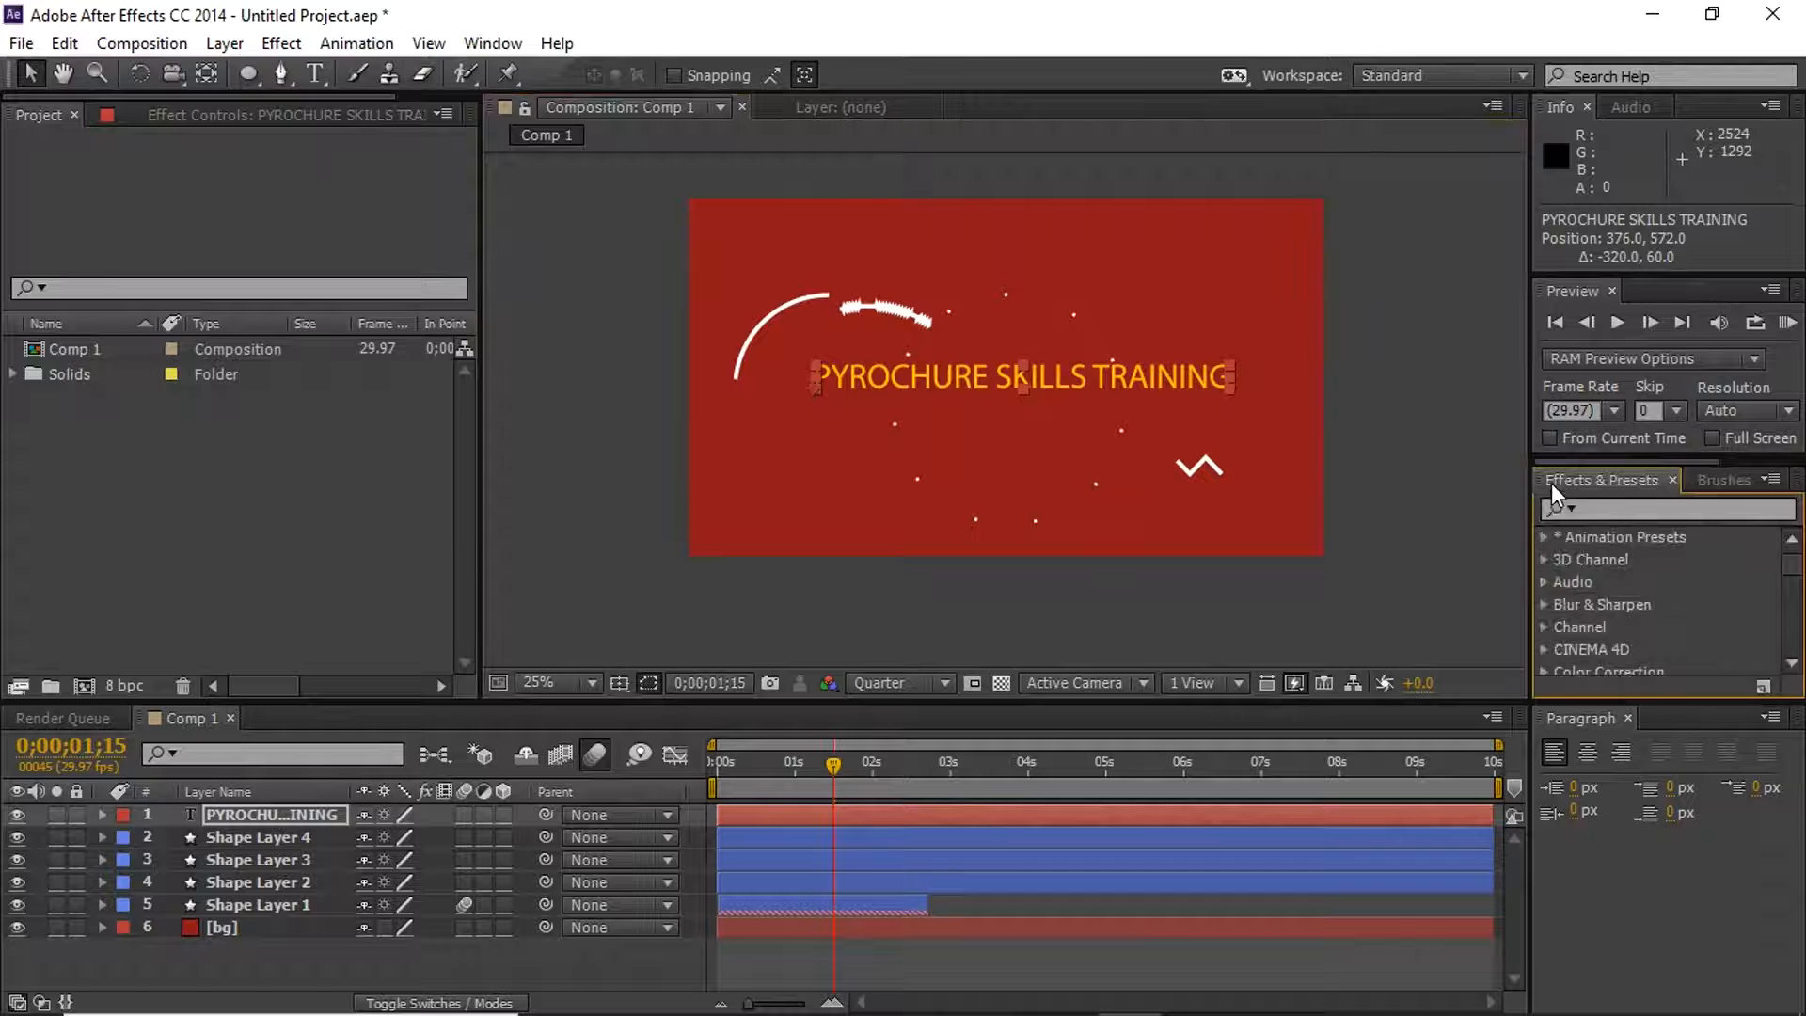
pyautogui.click(1548, 538)
pyautogui.moveTo(1793, 576)
pyautogui.mouseDown()
pyautogui.moveTo(1798, 610)
pyautogui.moveTo(1802, 595)
pyautogui.mouseUp()
pyautogui.click(1565, 552)
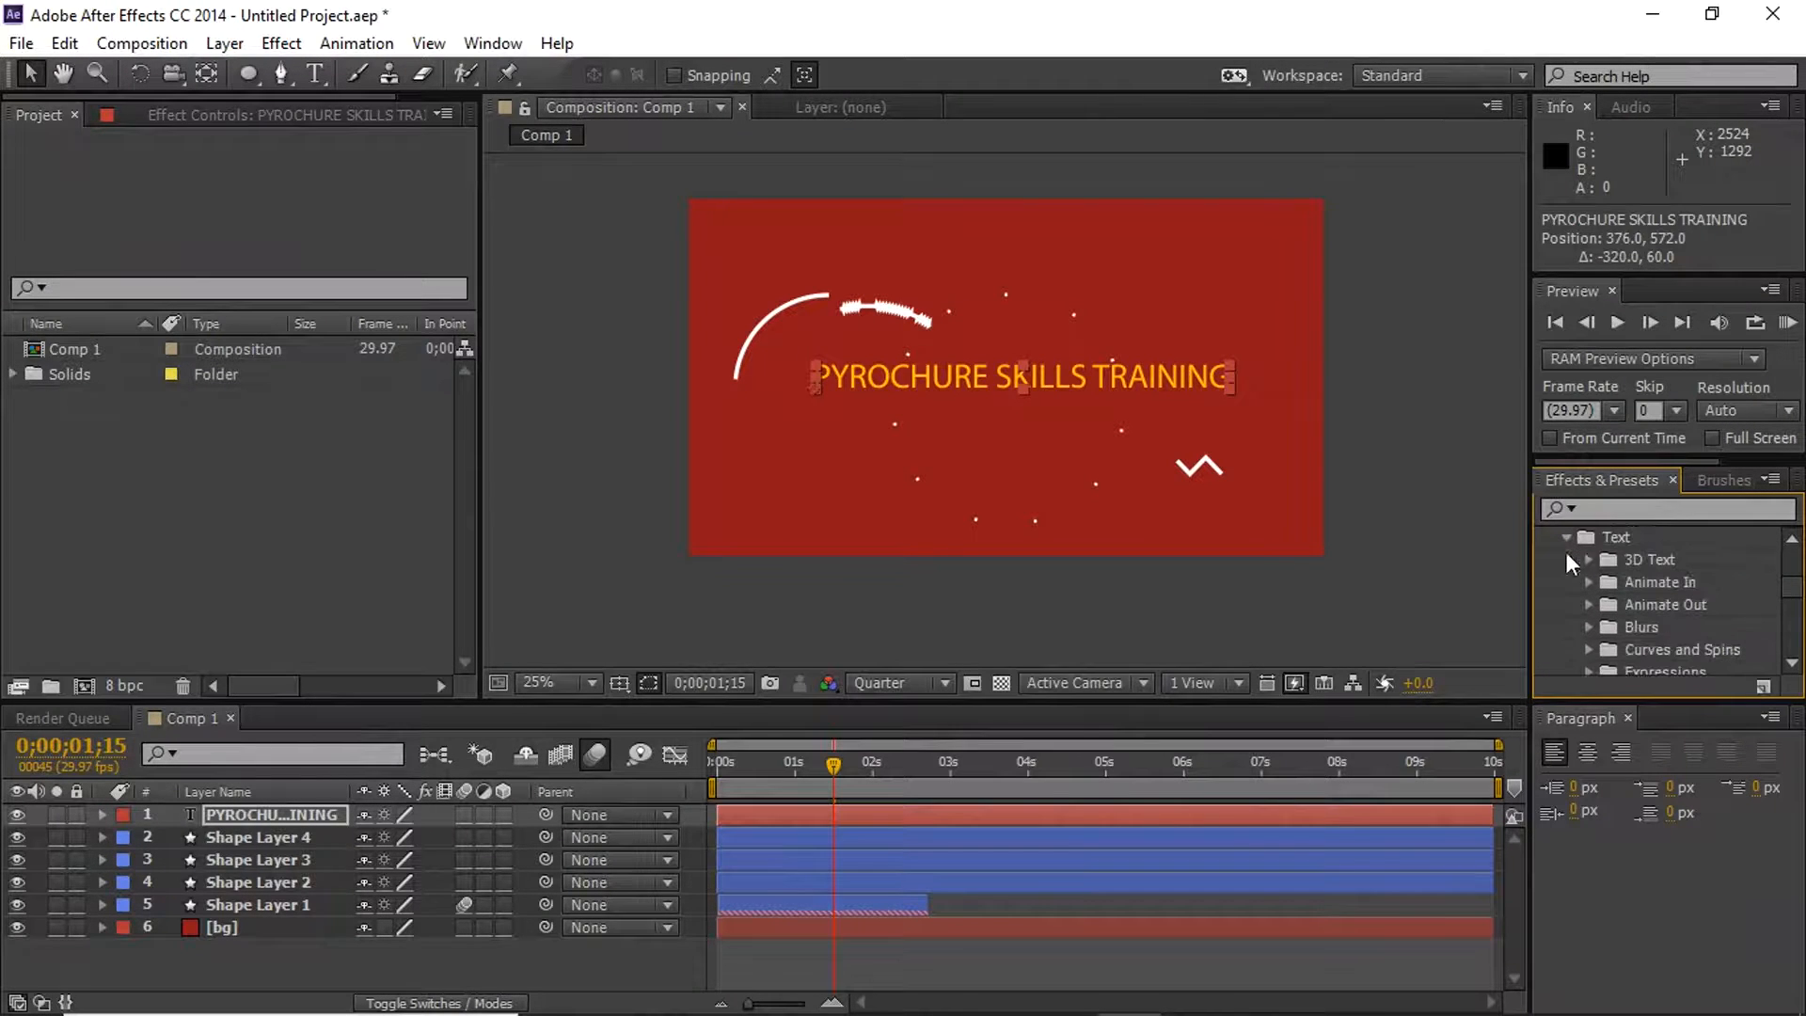
pyautogui.moveTo(1797, 592); pyautogui.dragTo(1798, 603)
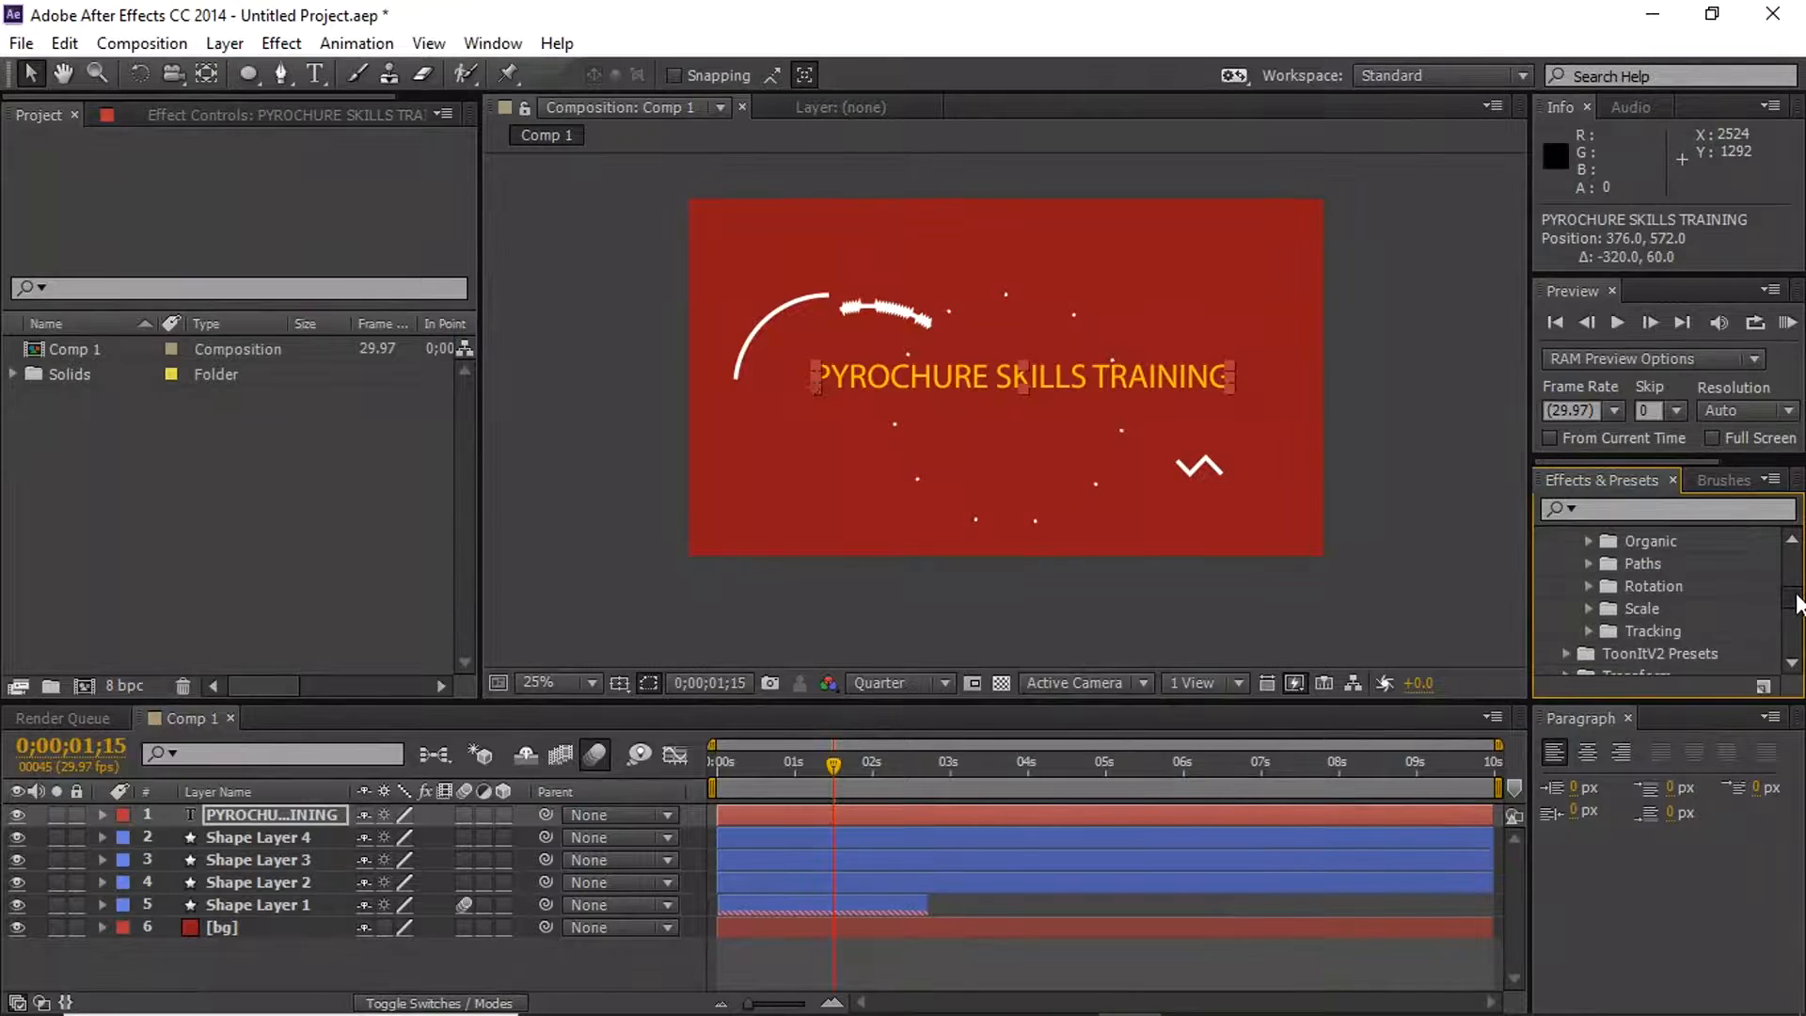
pyautogui.click(1588, 564)
pyautogui.click(1693, 563)
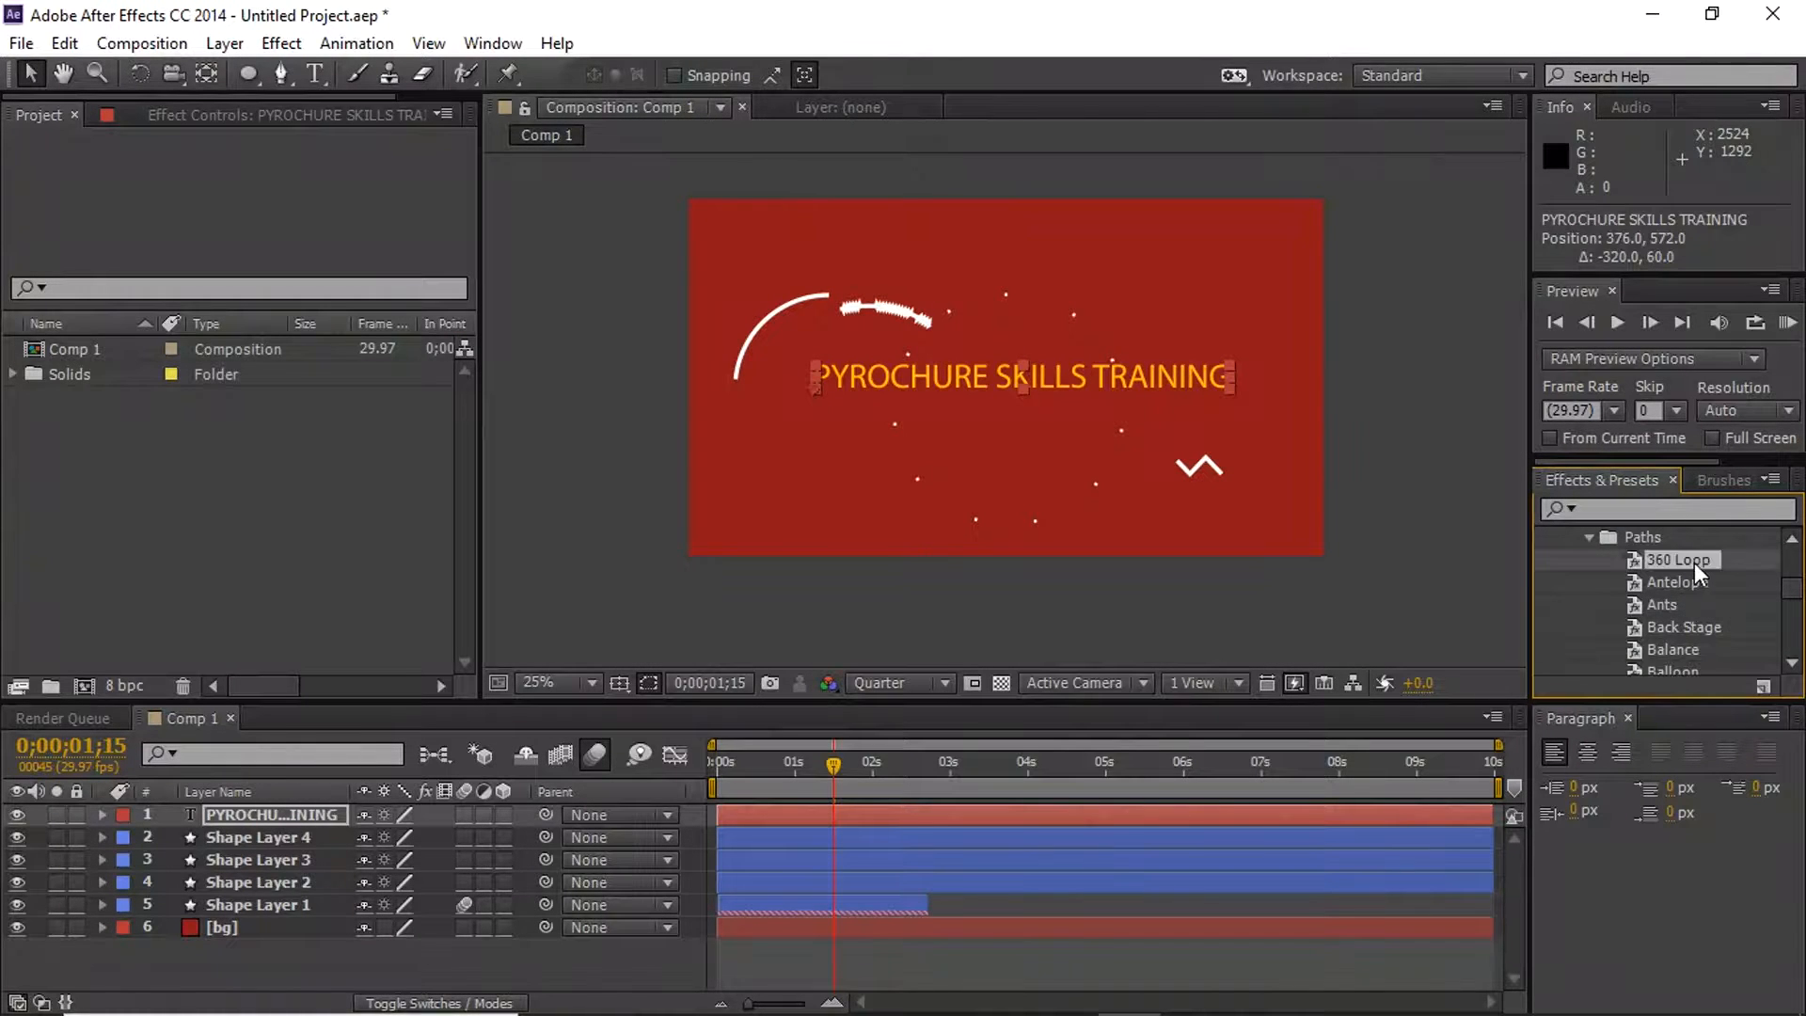
pyautogui.moveTo(1702, 561); pyautogui.dragTo(1143, 376)
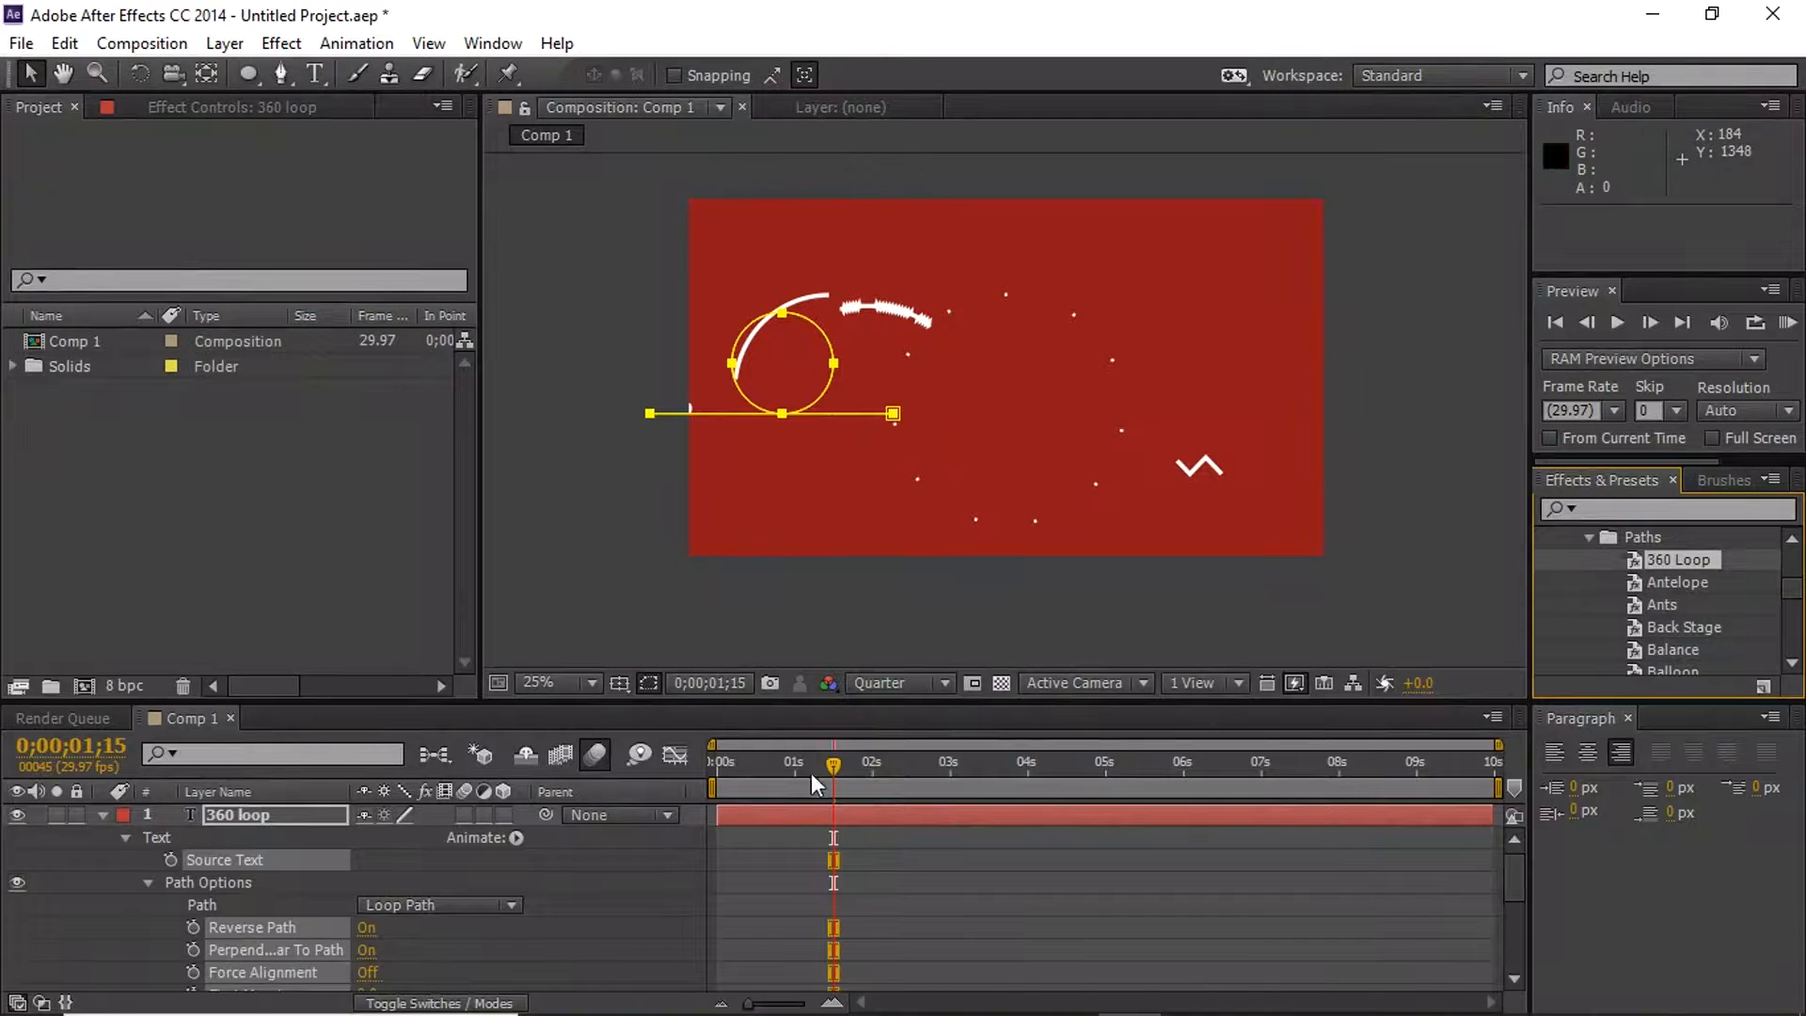
pyautogui.moveTo(834, 774); pyautogui.dragTo(1014, 732)
pyautogui.moveTo(1233, 748); pyautogui.dragTo(900, 757)
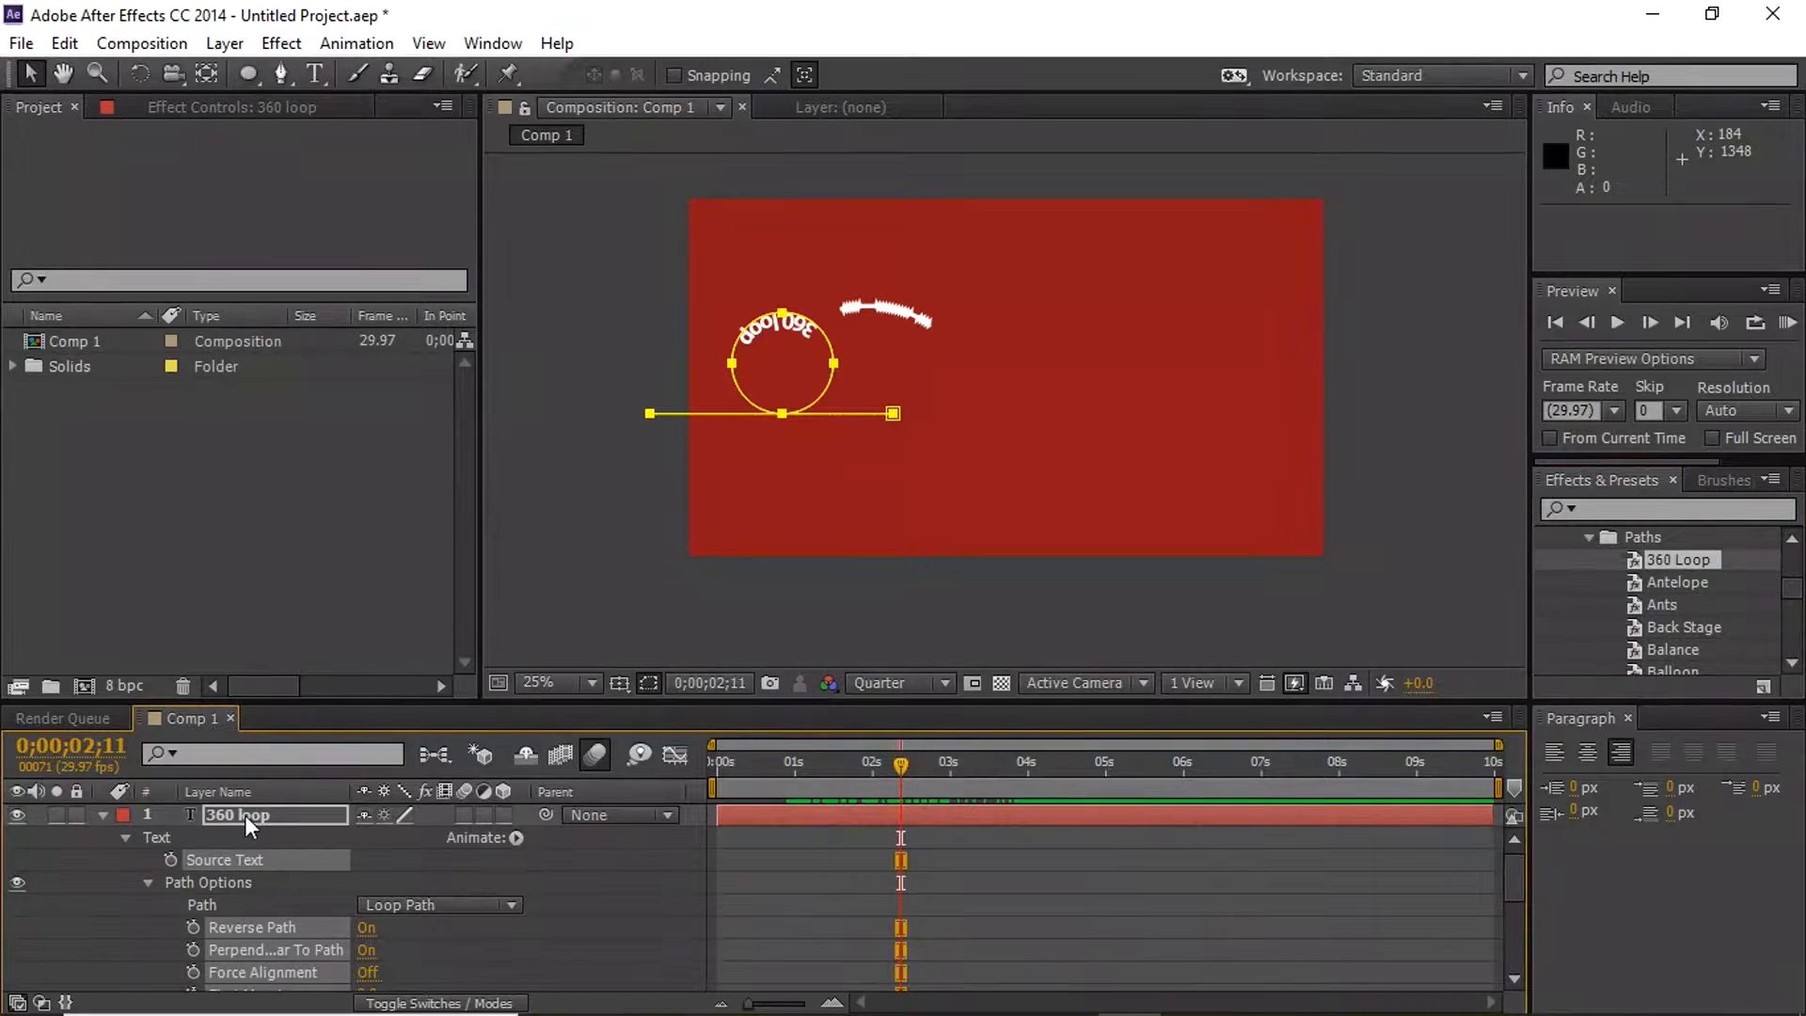
pyautogui.click(212, 110)
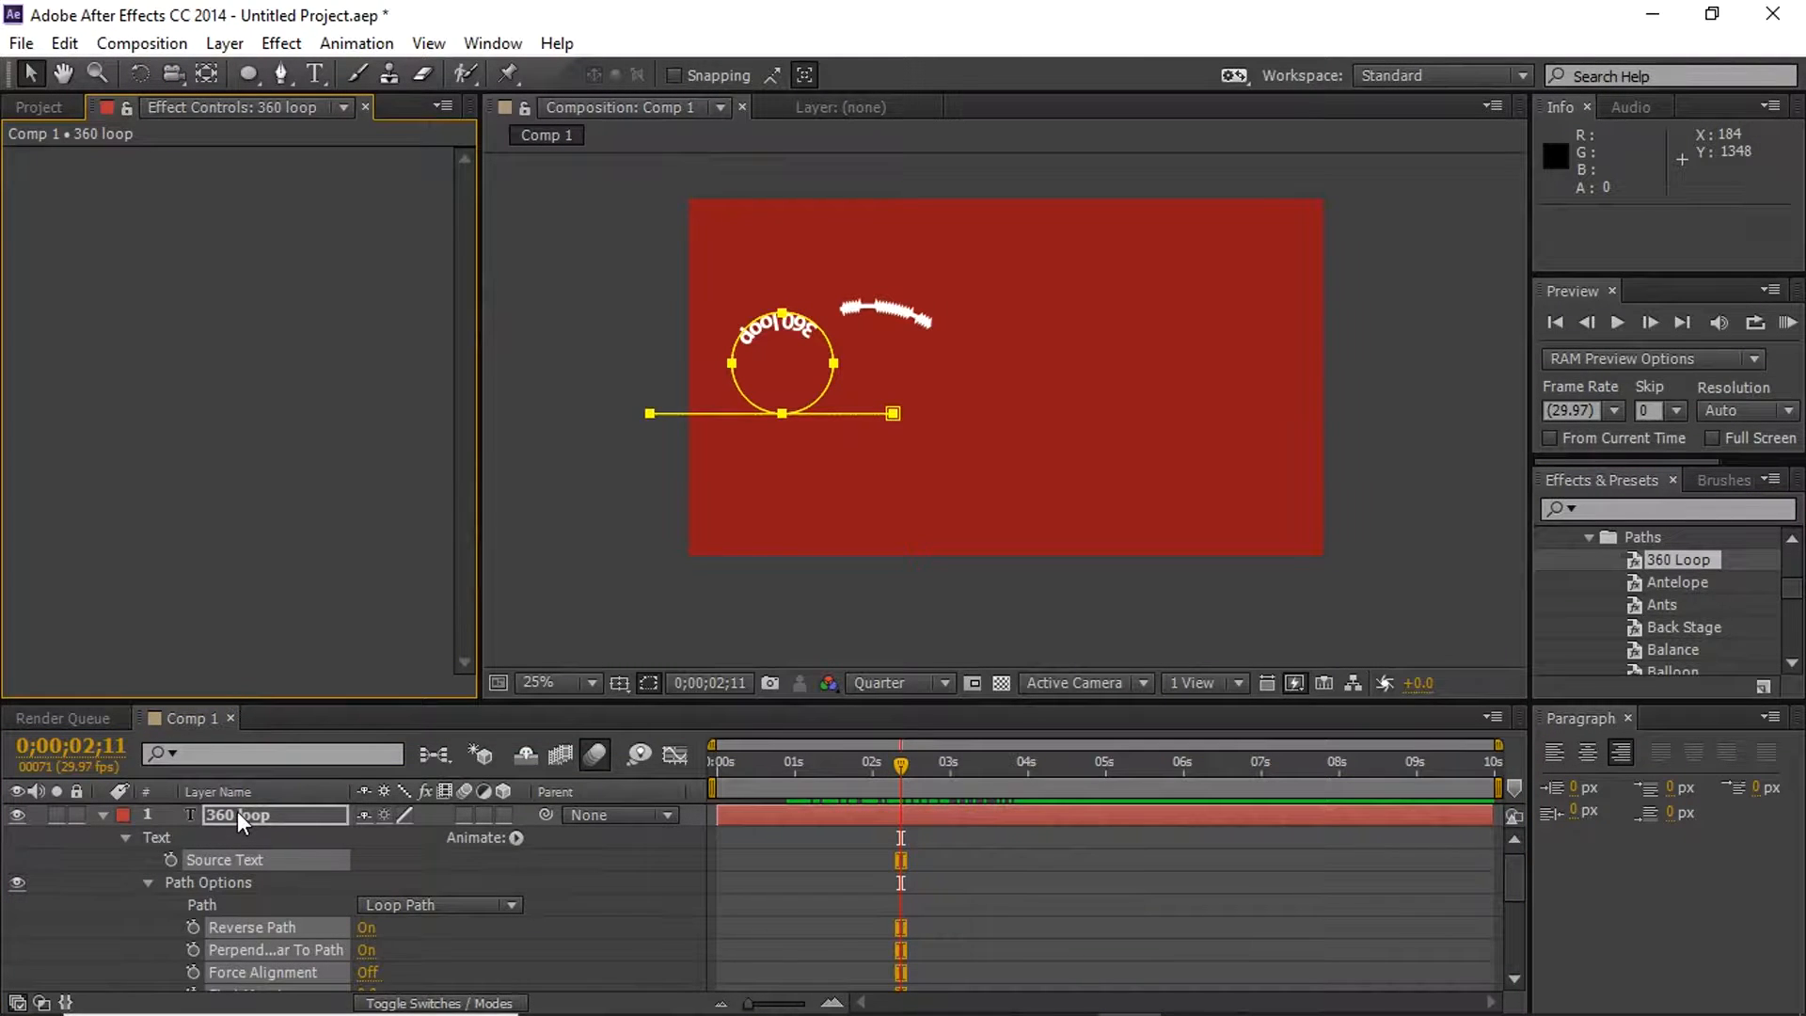
pyautogui.hotkey('ctrl', 'z')
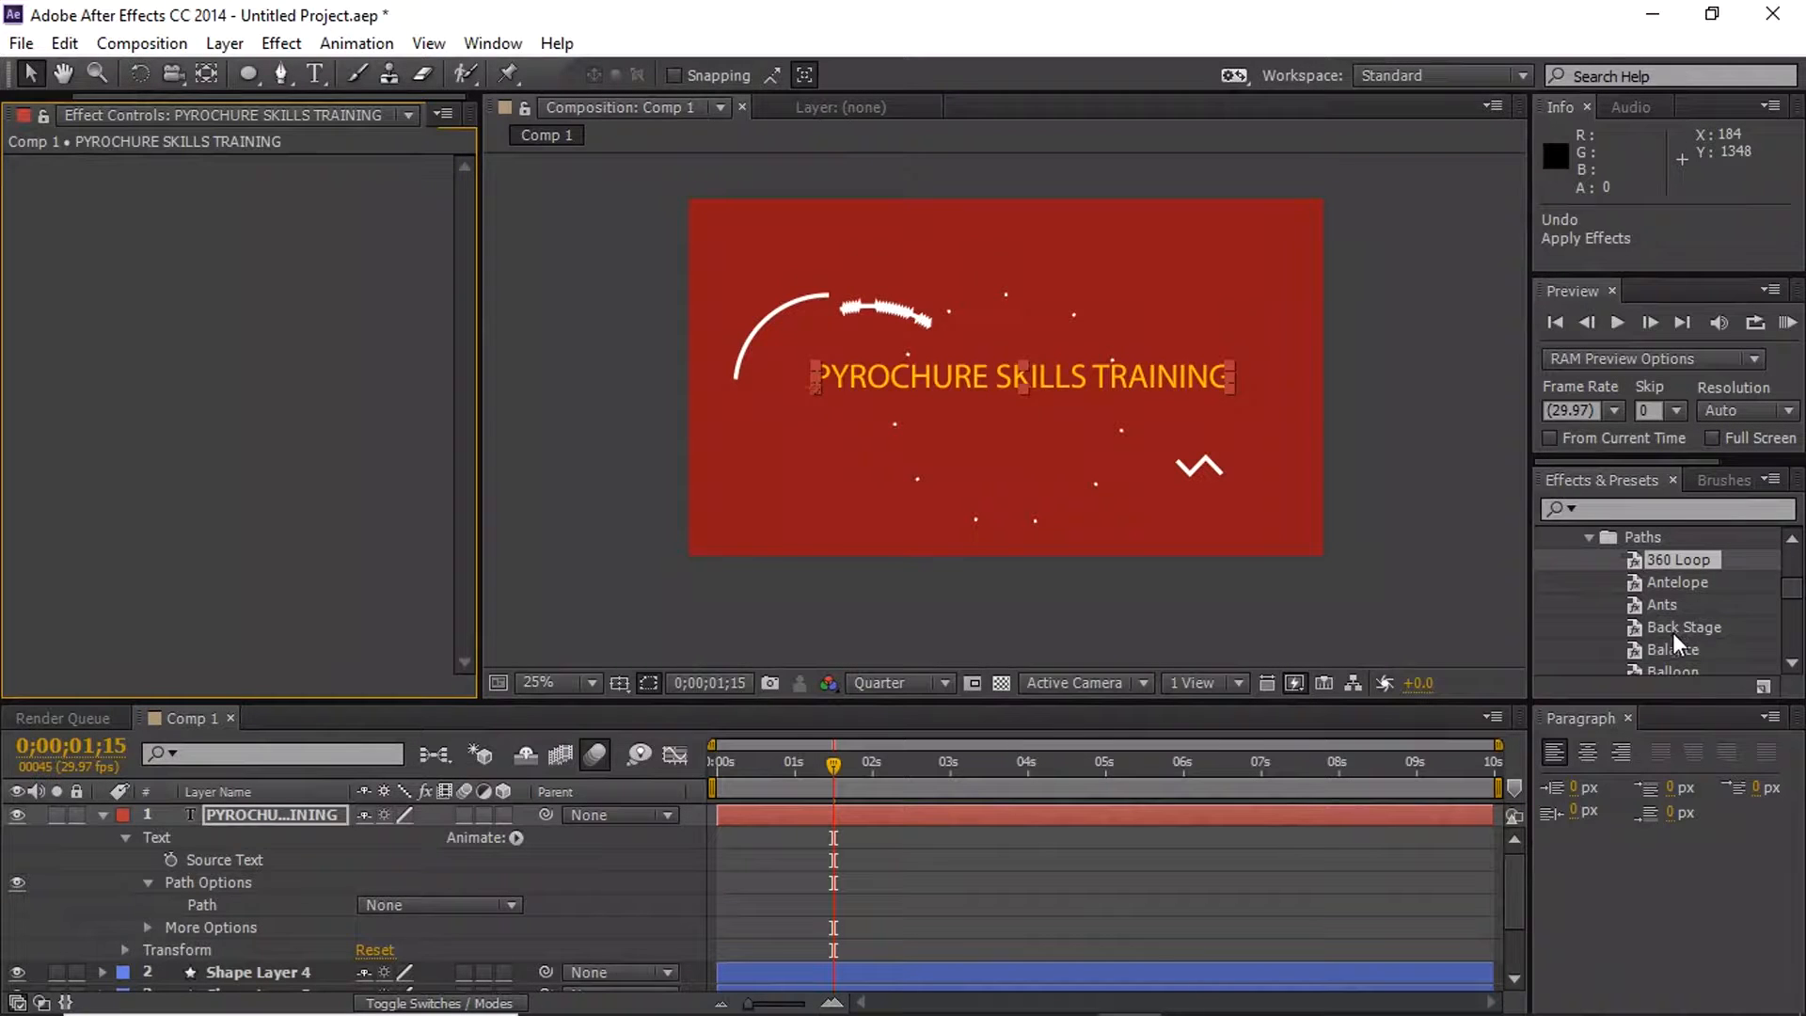
# Try the Bars Blinky graphical text preset on the title layer, scrub through its effect and undo the preset
pyautogui.moveTo(1792, 591)
pyautogui.mouseDown()
pyautogui.moveTo(1797, 574)
pyautogui.moveTo(1801, 588)
pyautogui.mouseUp()
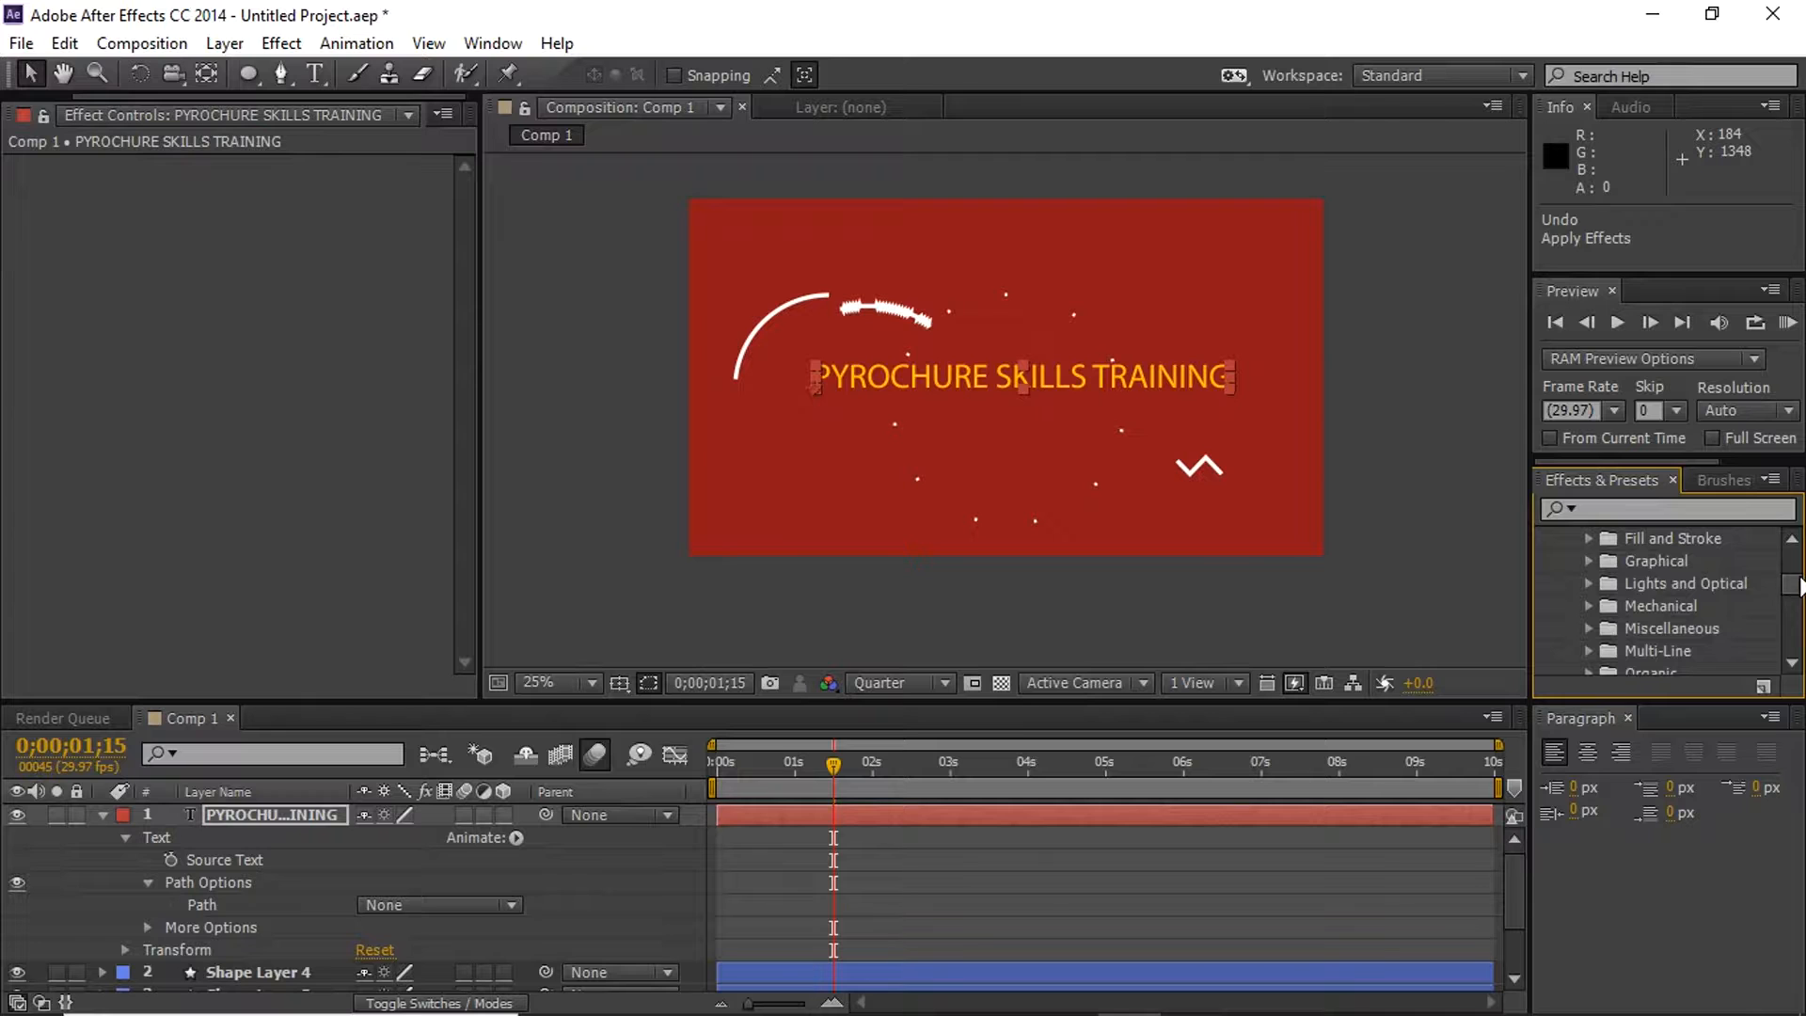
pyautogui.click(1588, 561)
pyautogui.click(1667, 581)
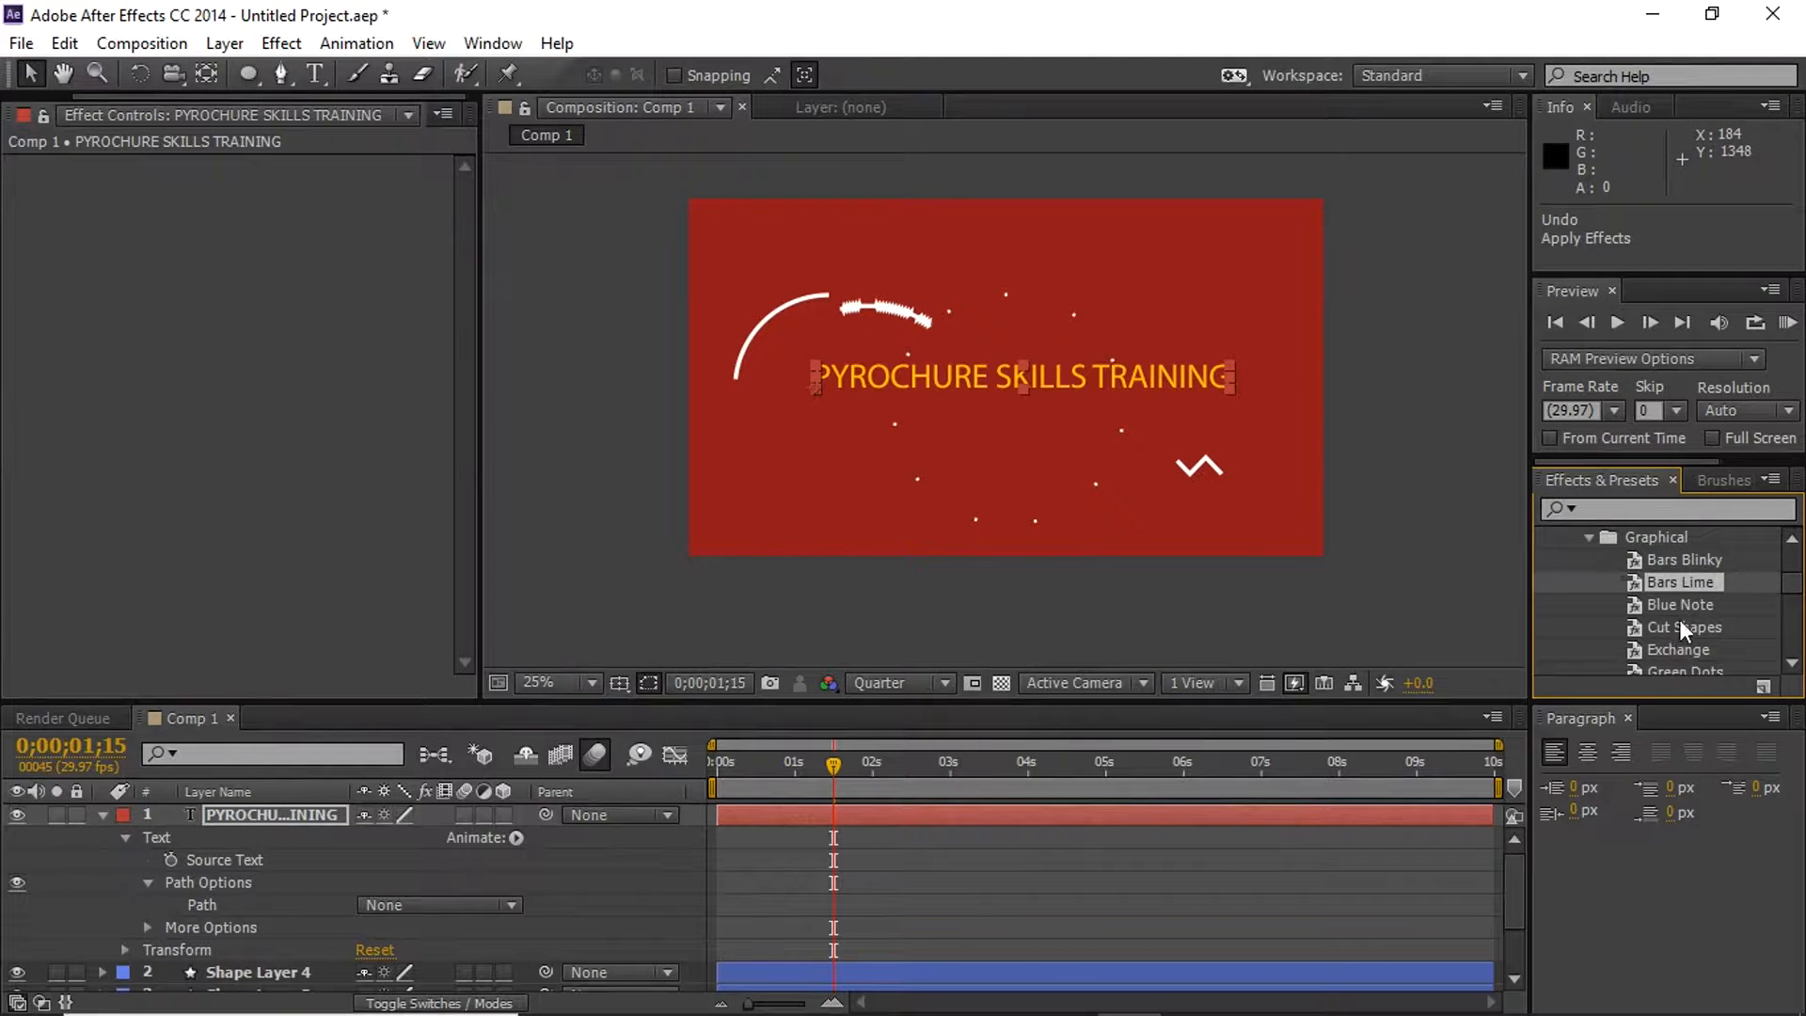
pyautogui.moveTo(1694, 562); pyautogui.dragTo(317, 816)
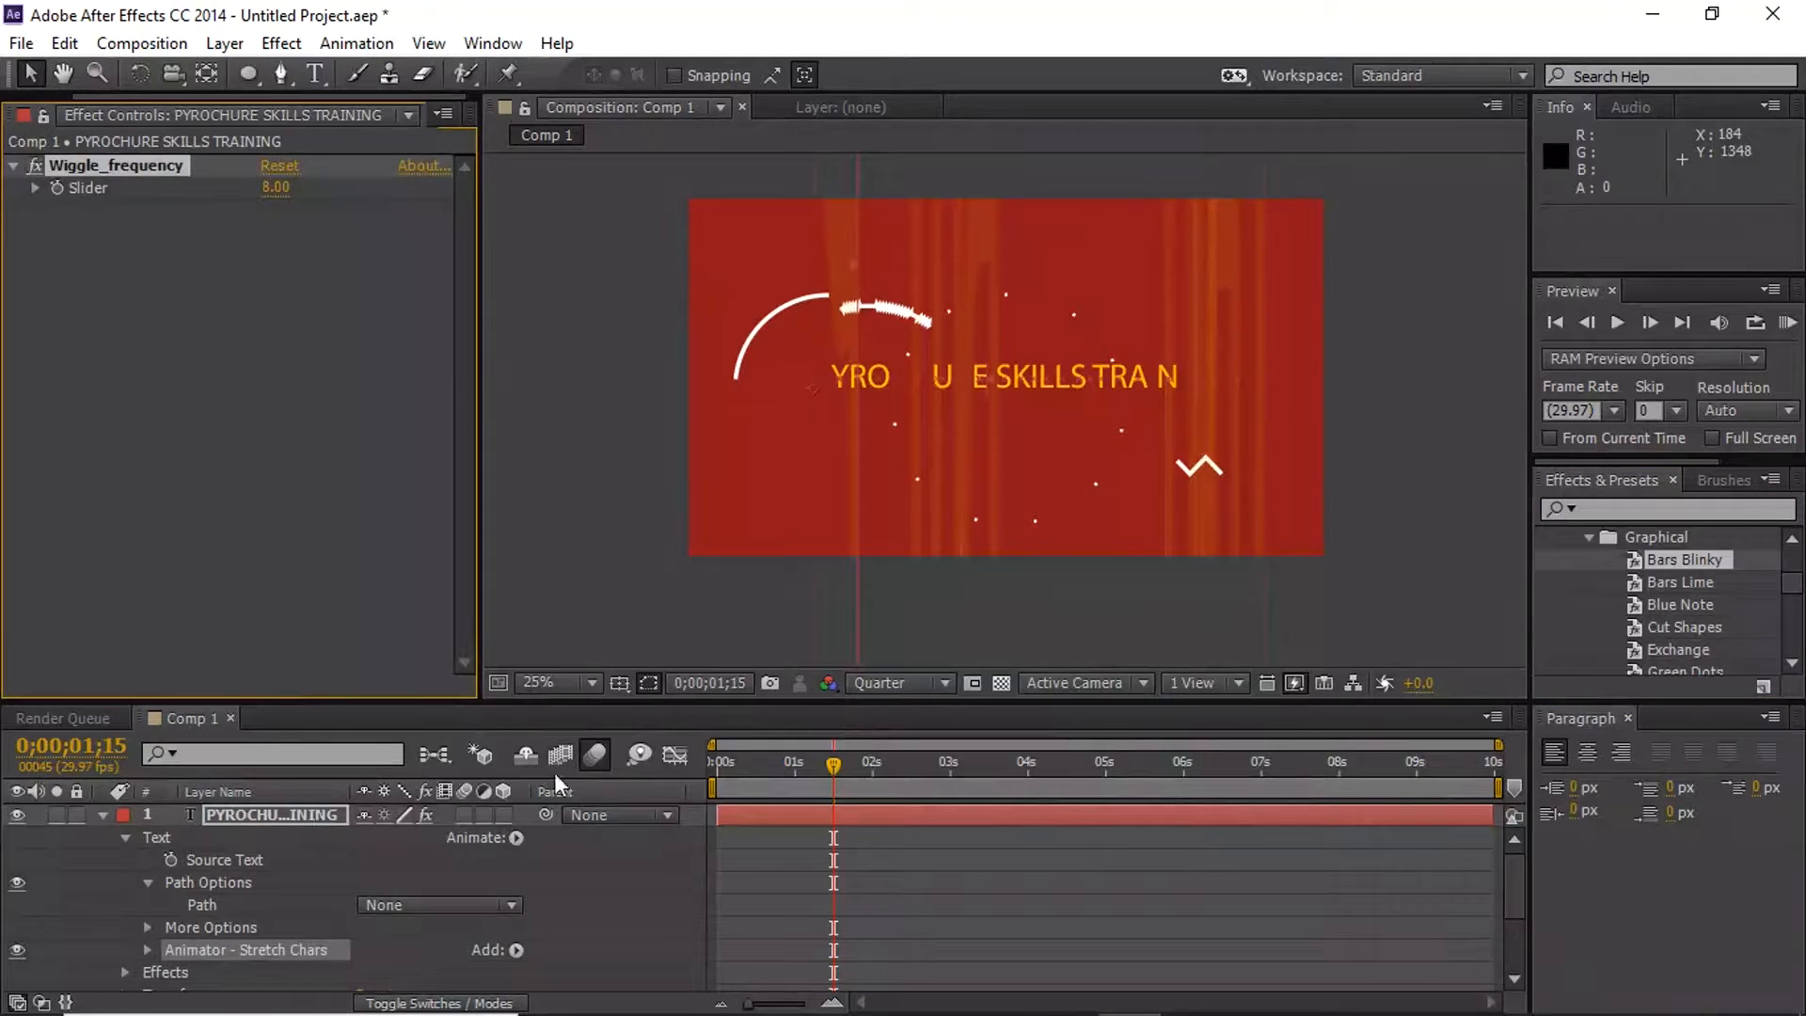
pyautogui.moveTo(835, 762); pyautogui.dragTo(893, 771)
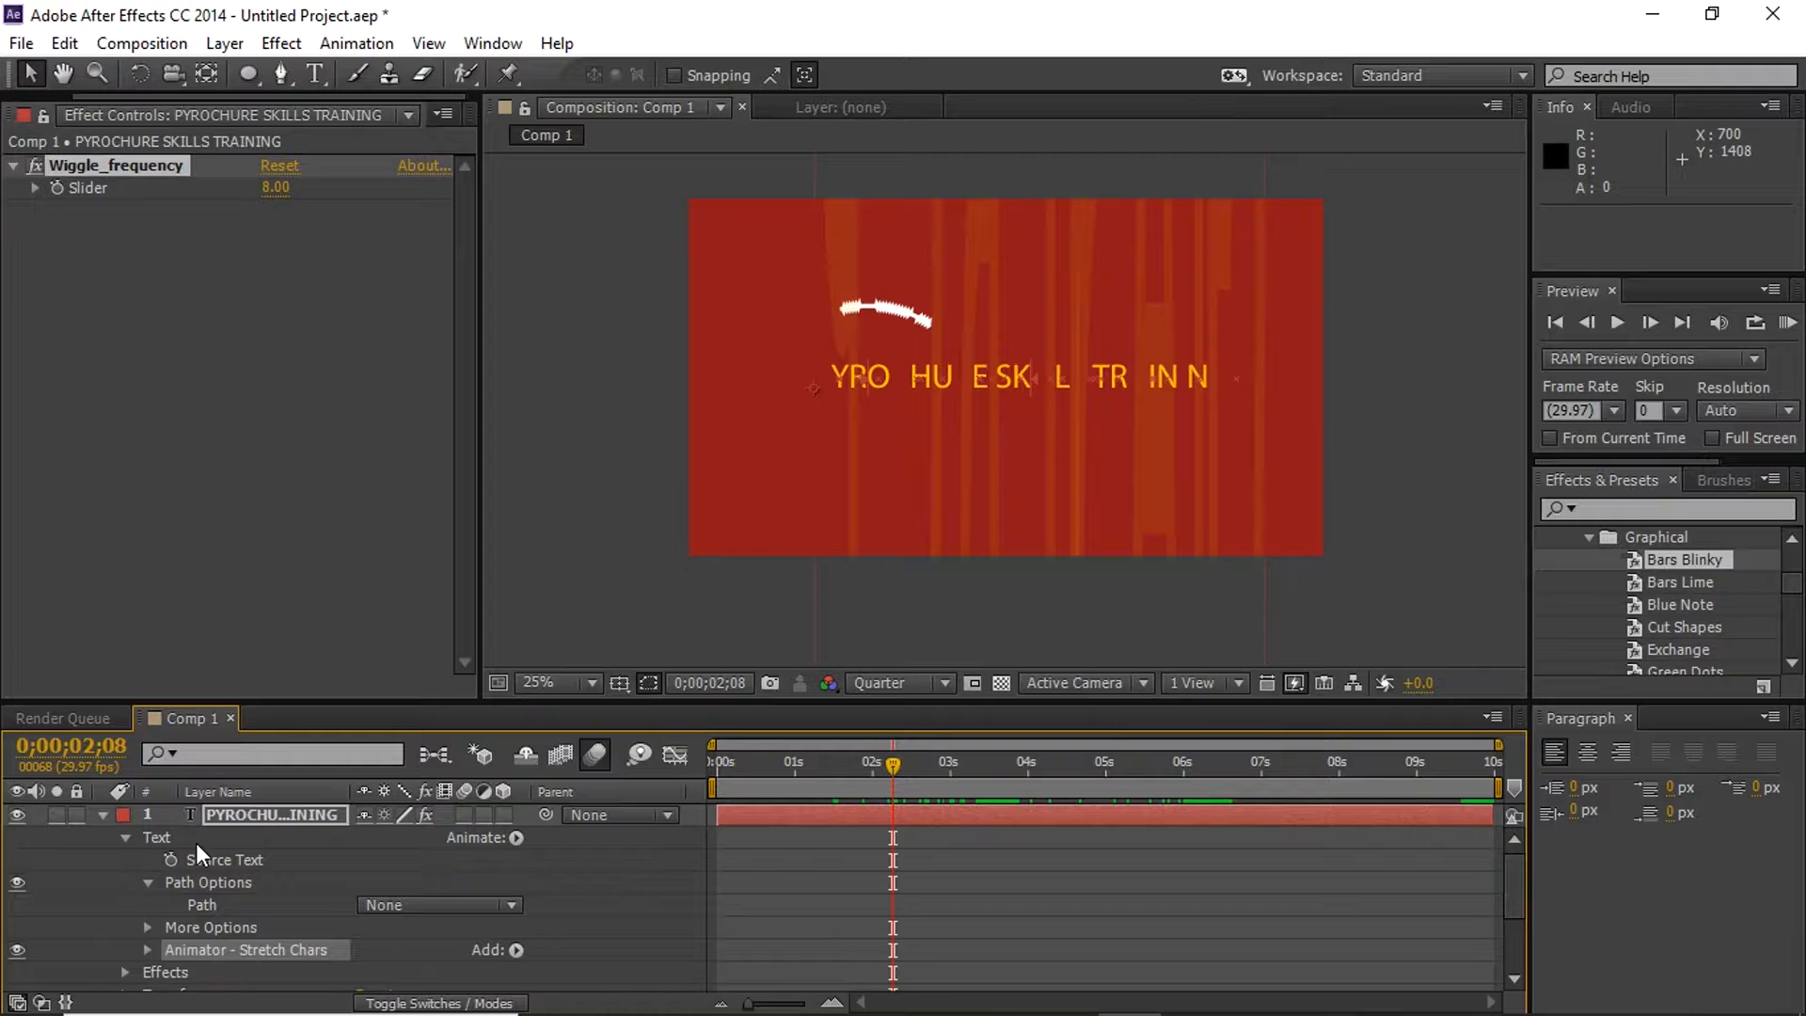
pyautogui.hotkey('ctrl', 'z')
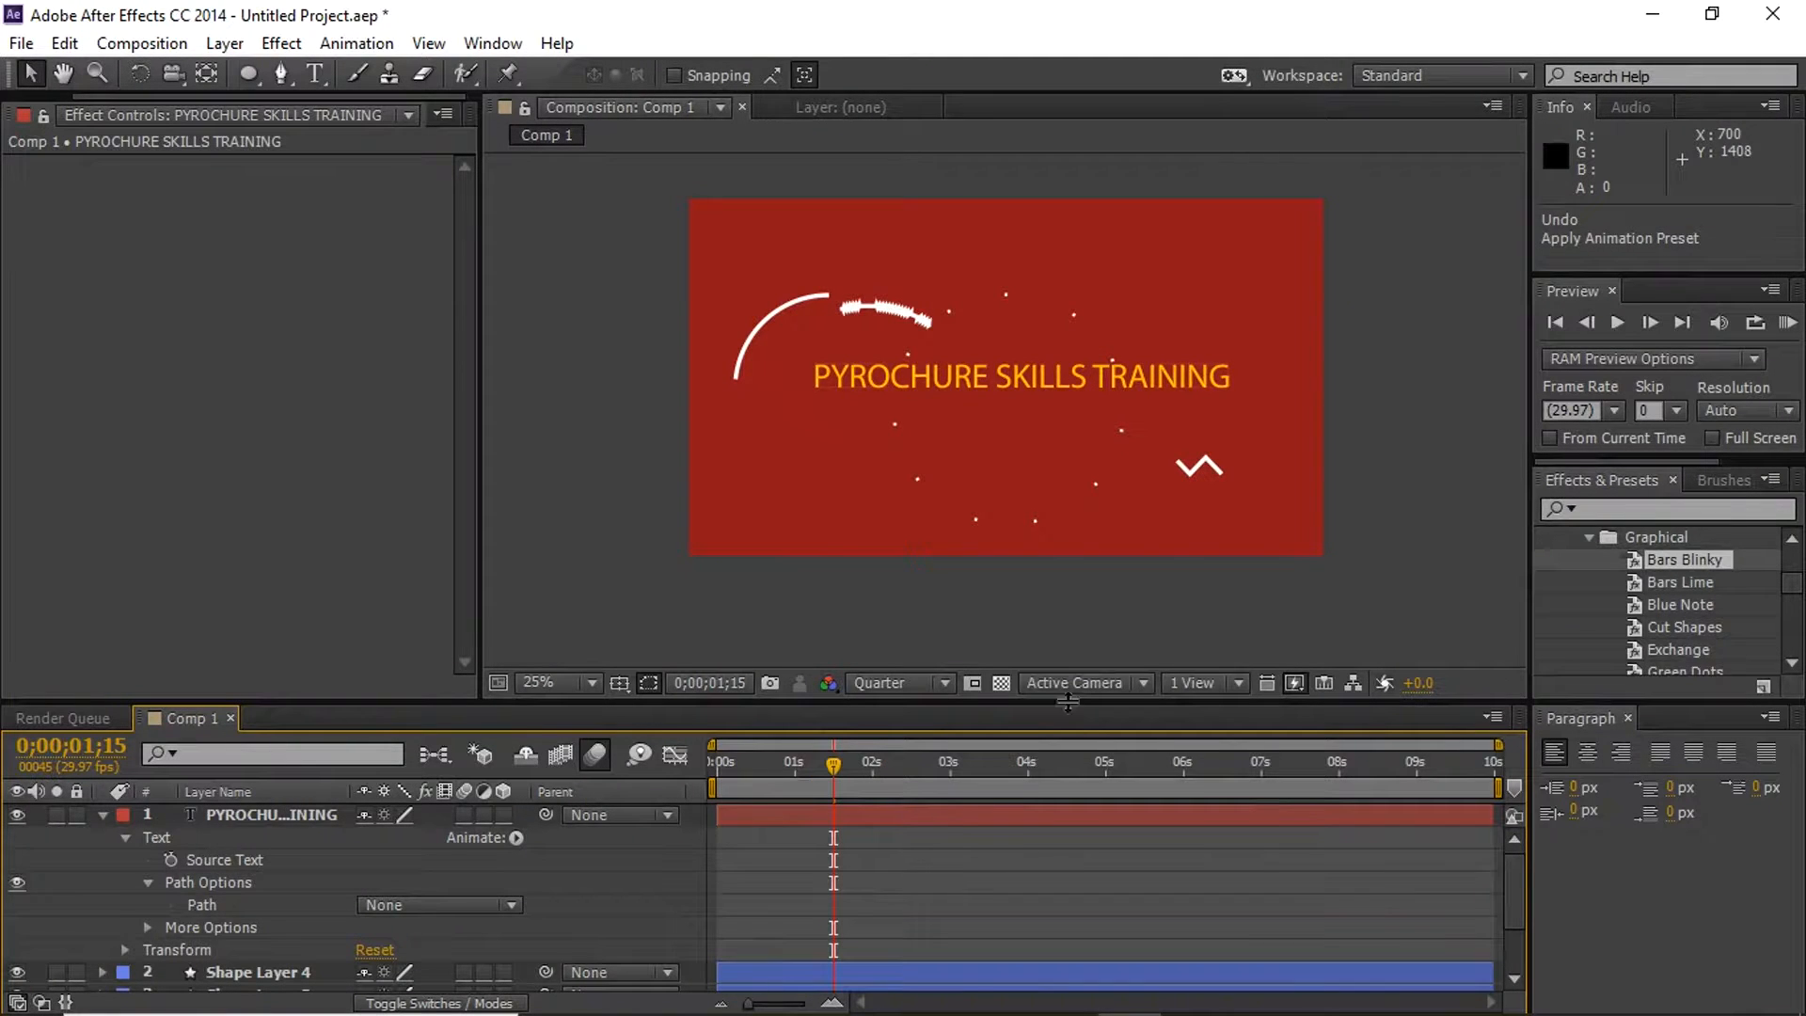
# Search the presets for "typewriter" and apply the Typewriter animation preset to the title layer at 0;00;01;15
pyautogui.click(1632, 515)
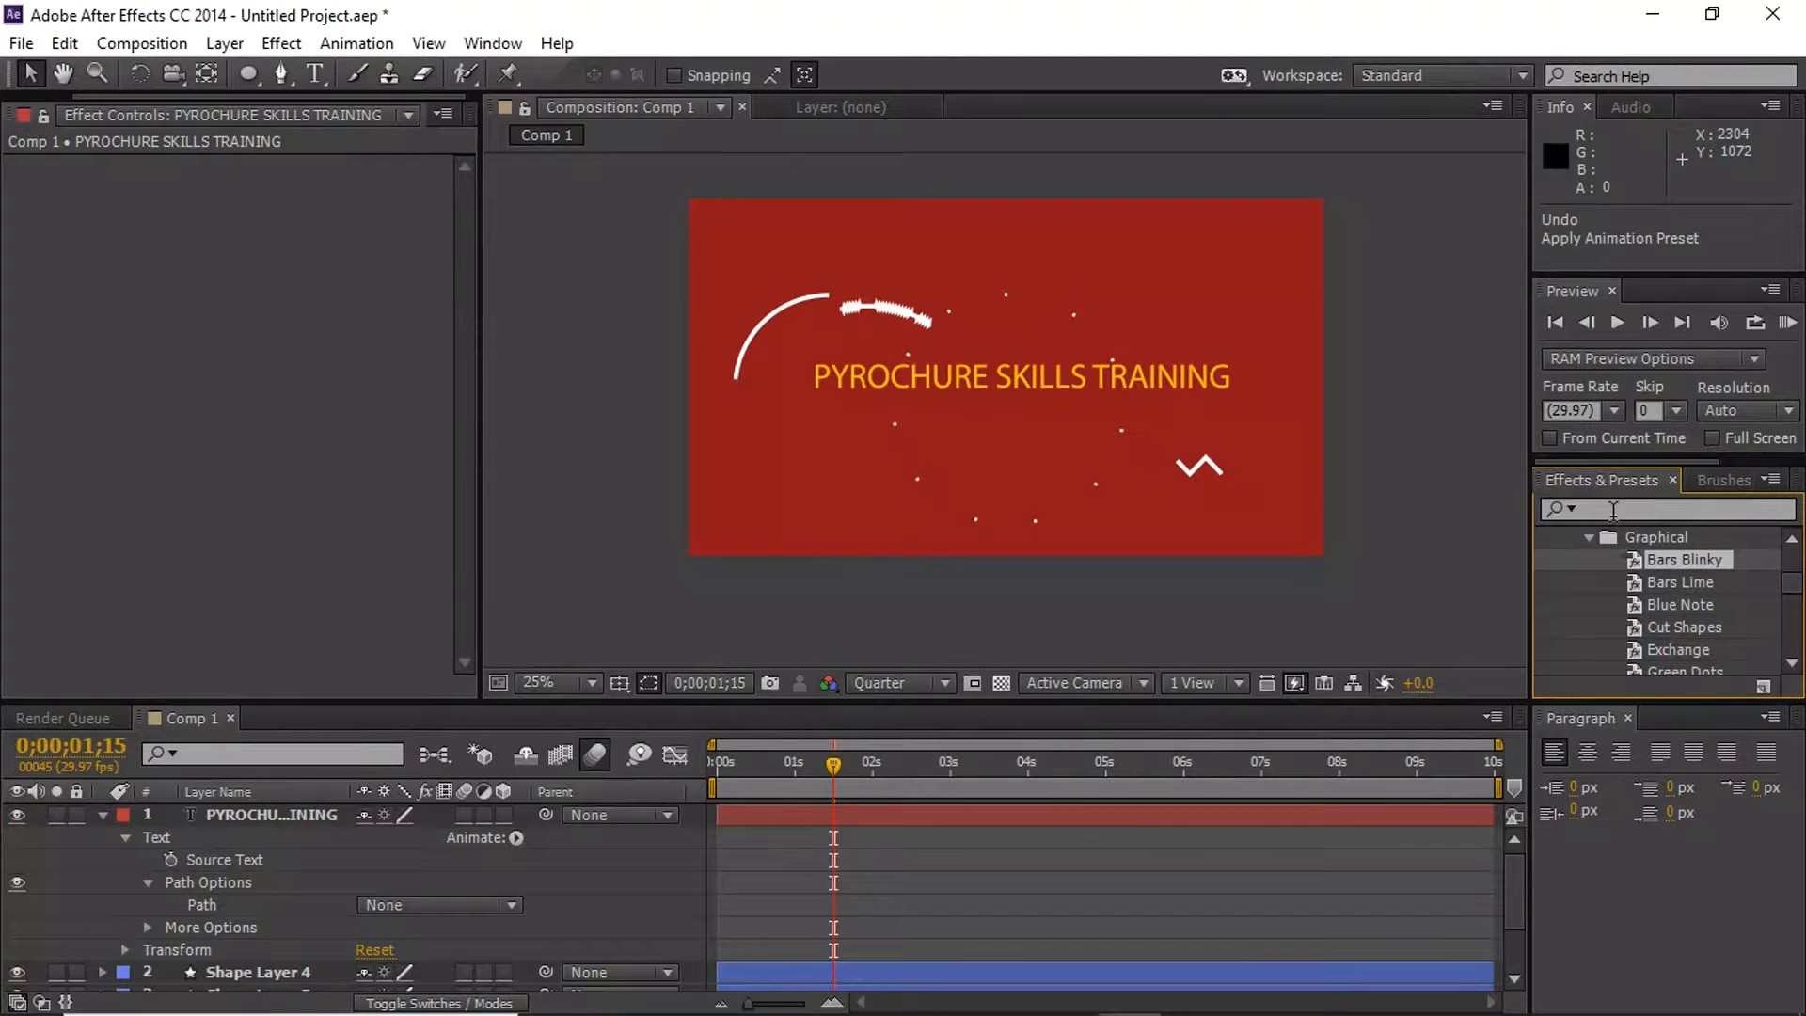
pyautogui.click(1613, 511)
pyautogui.write('ty')
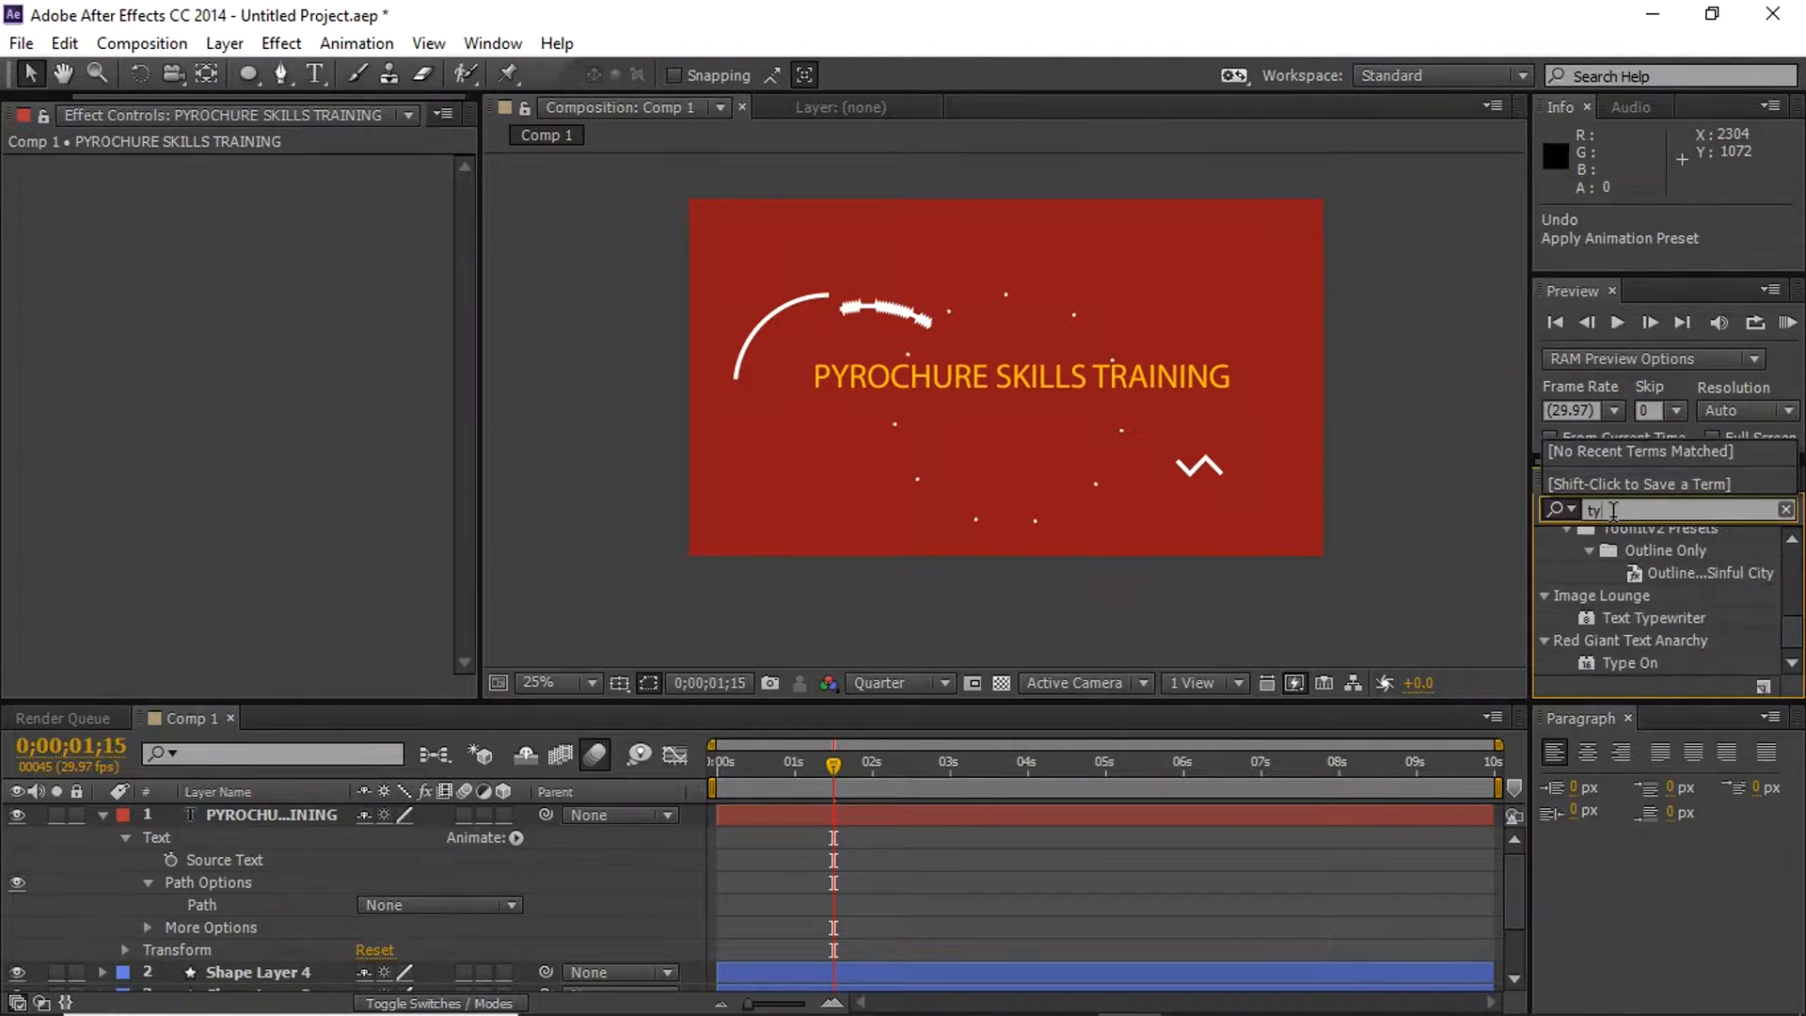
pyautogui.write('pewriter')
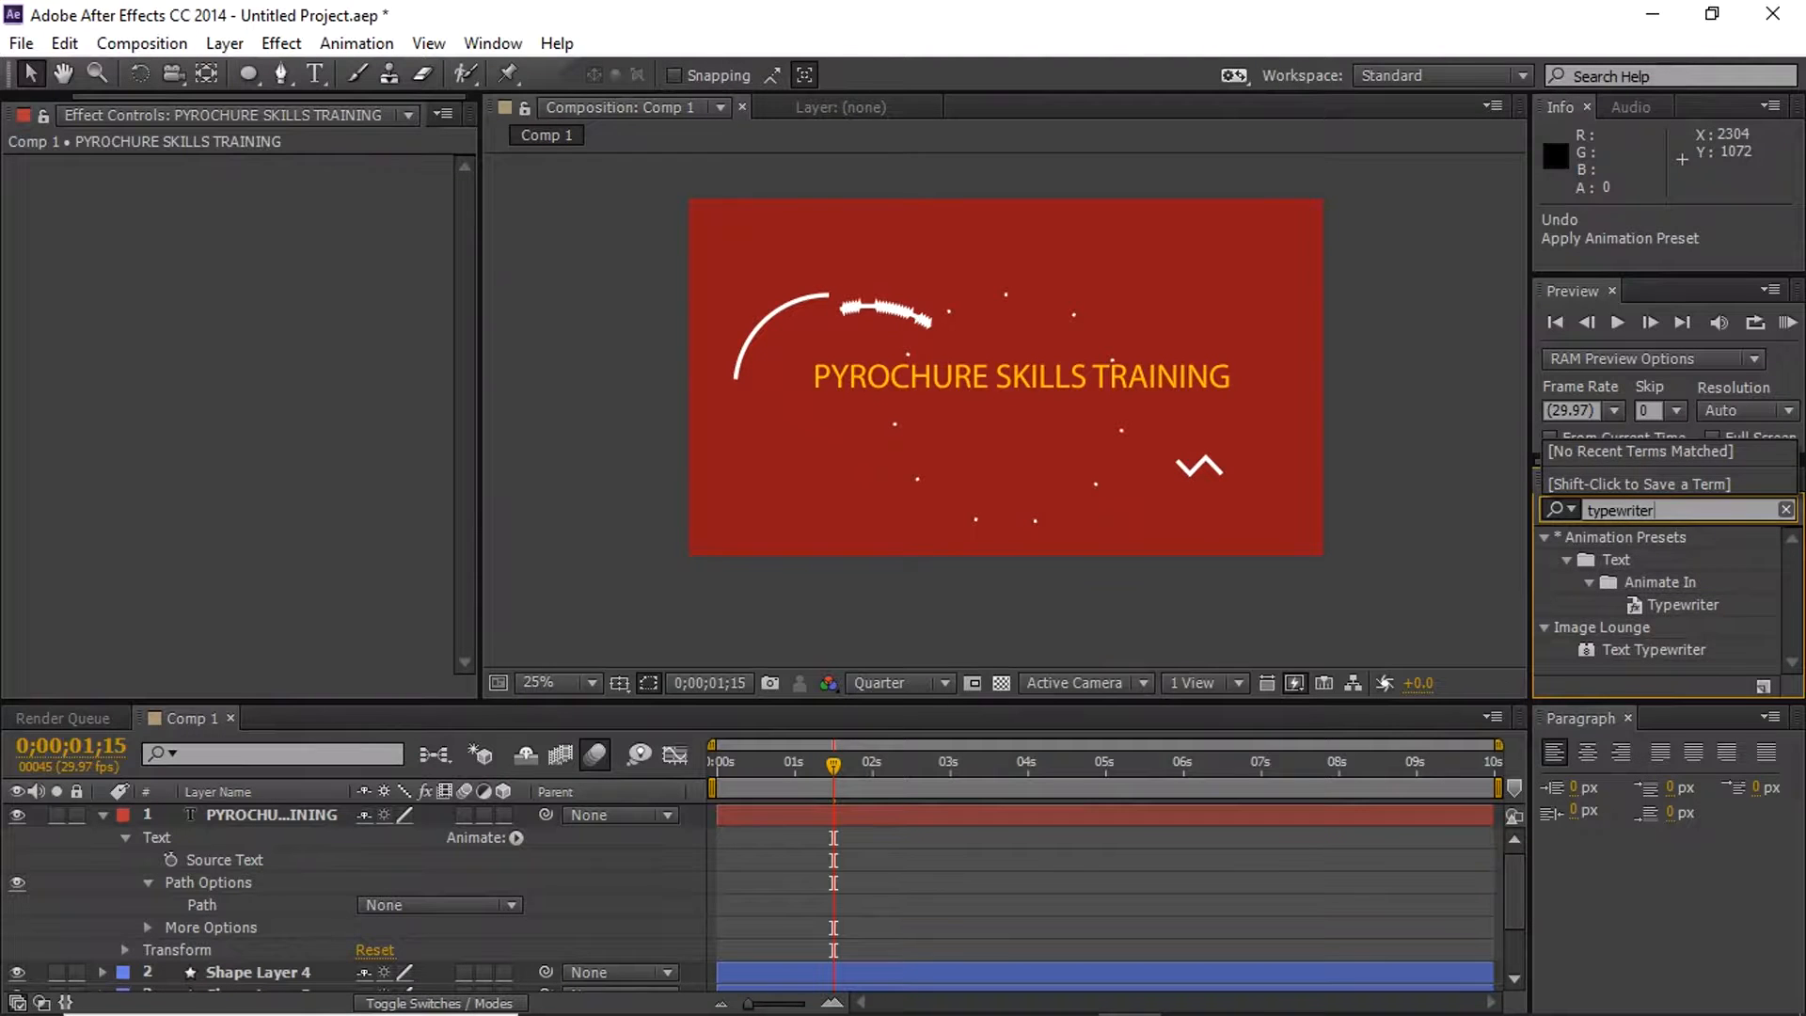
pyautogui.moveTo(1684, 604); pyautogui.dragTo(247, 824)
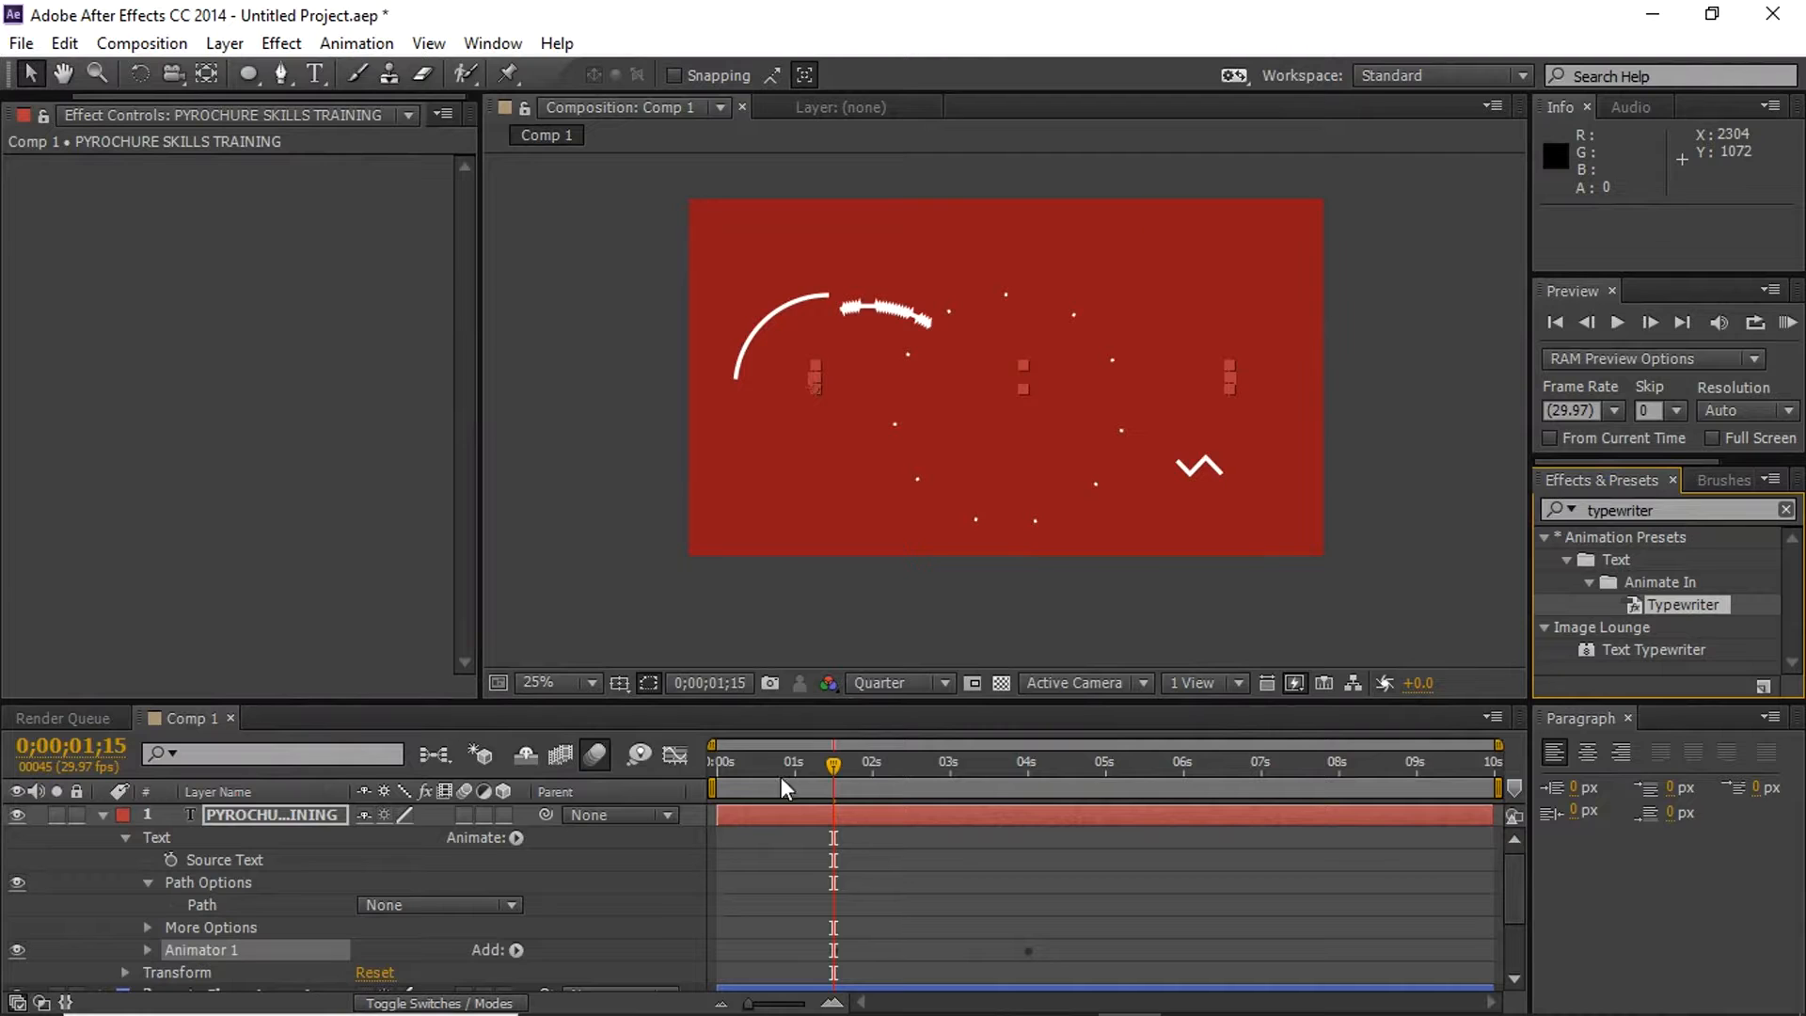
# Show the title layer's keyframes, scrub through the typewriter animation and play the composition from the start
pyautogui.click(869, 821)
pyautogui.press('u')
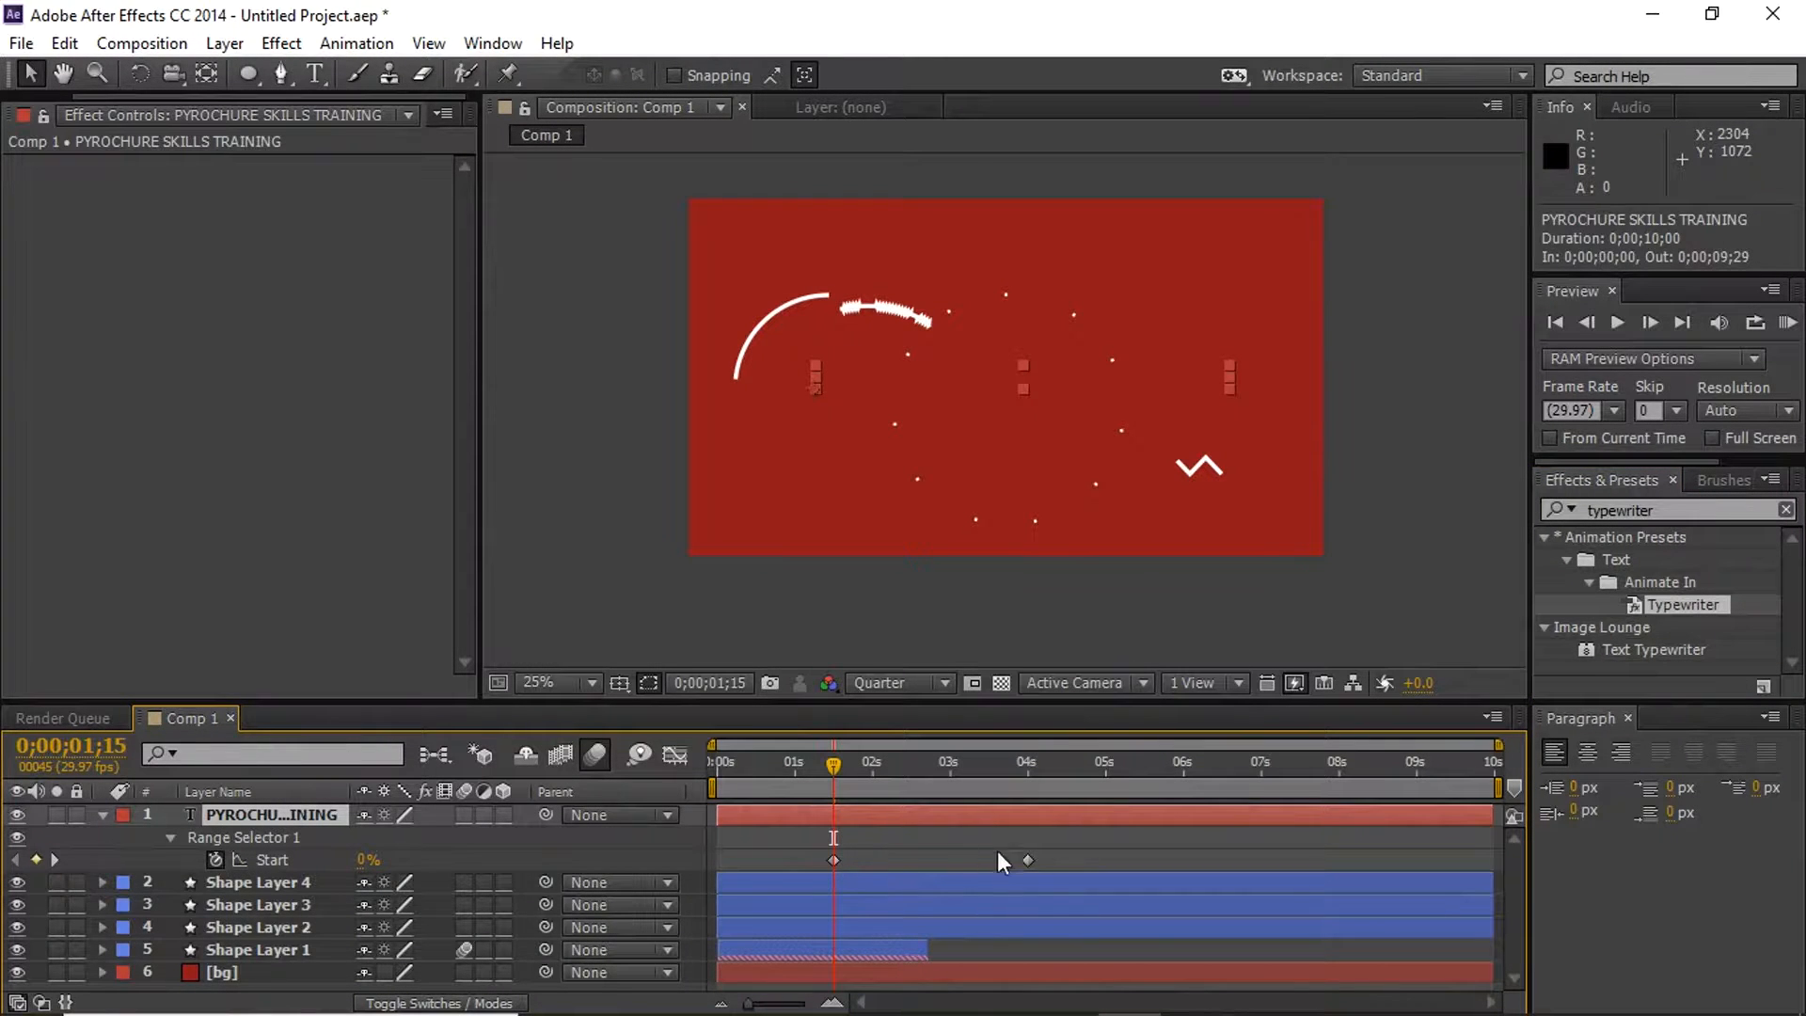
pyautogui.moveTo(833, 762); pyautogui.dragTo(886, 798)
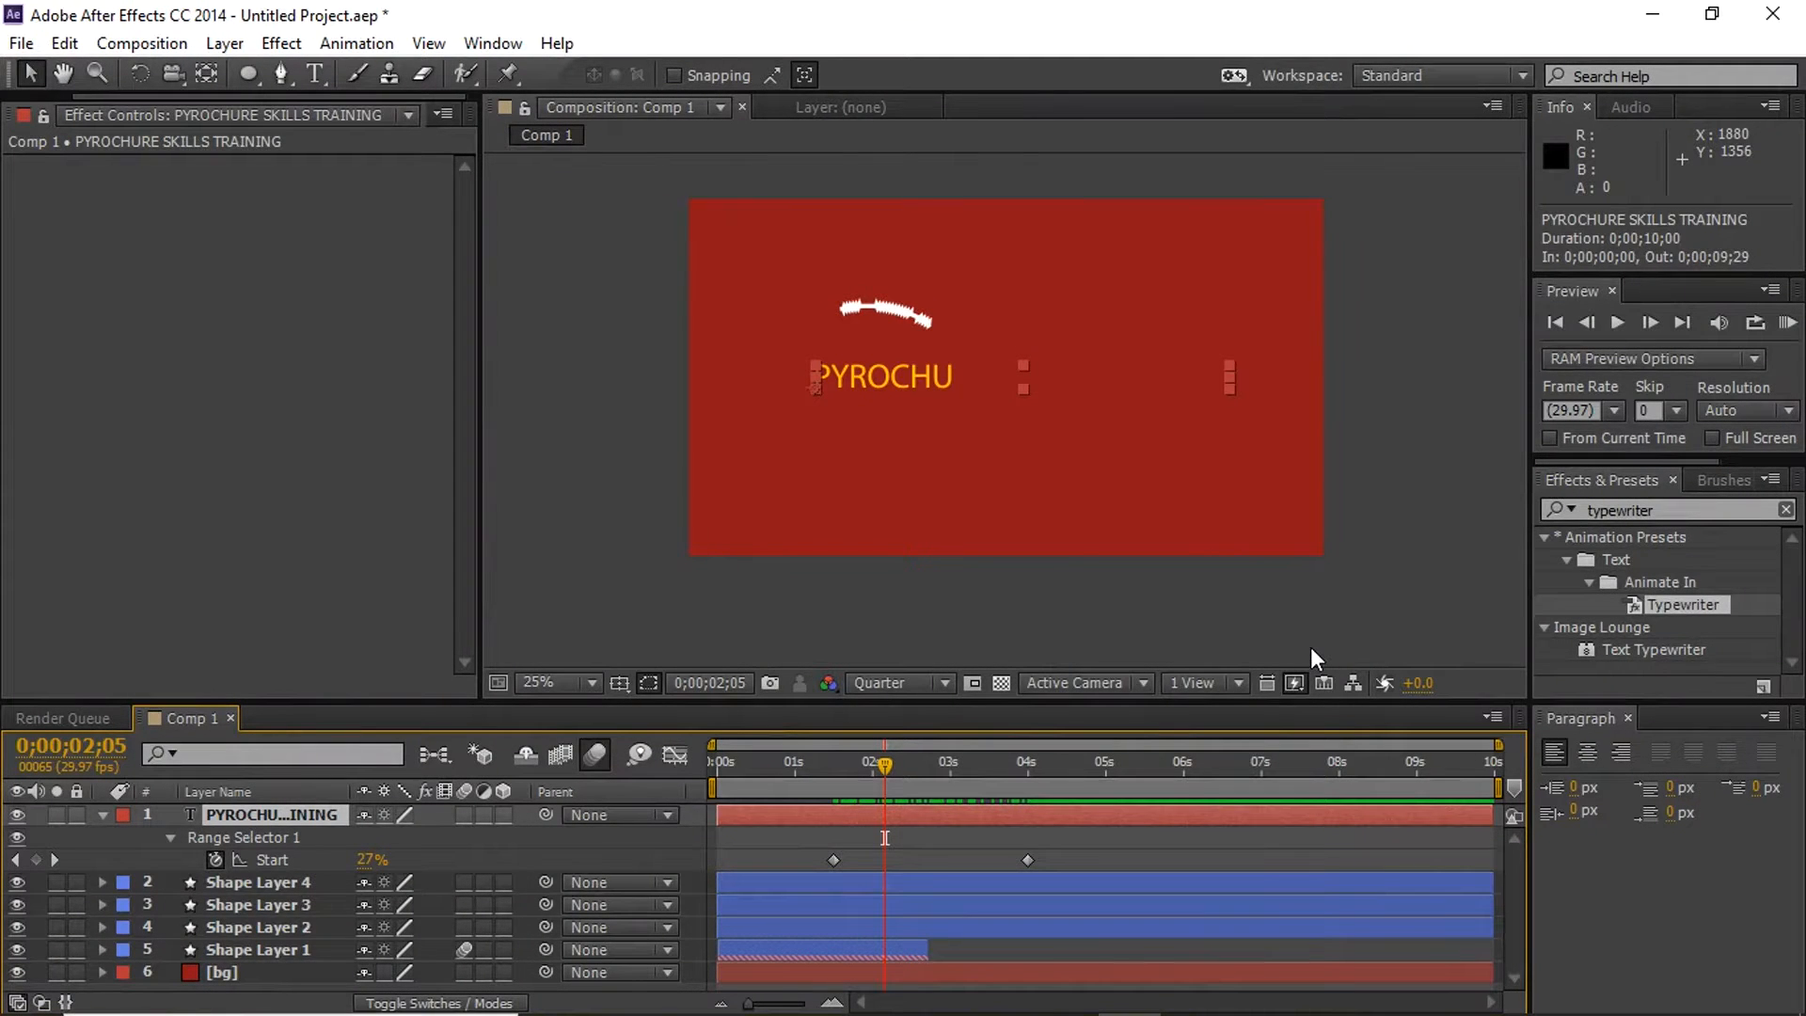
pyautogui.moveTo(799, 759); pyautogui.dragTo(717, 760)
pyautogui.press('space')
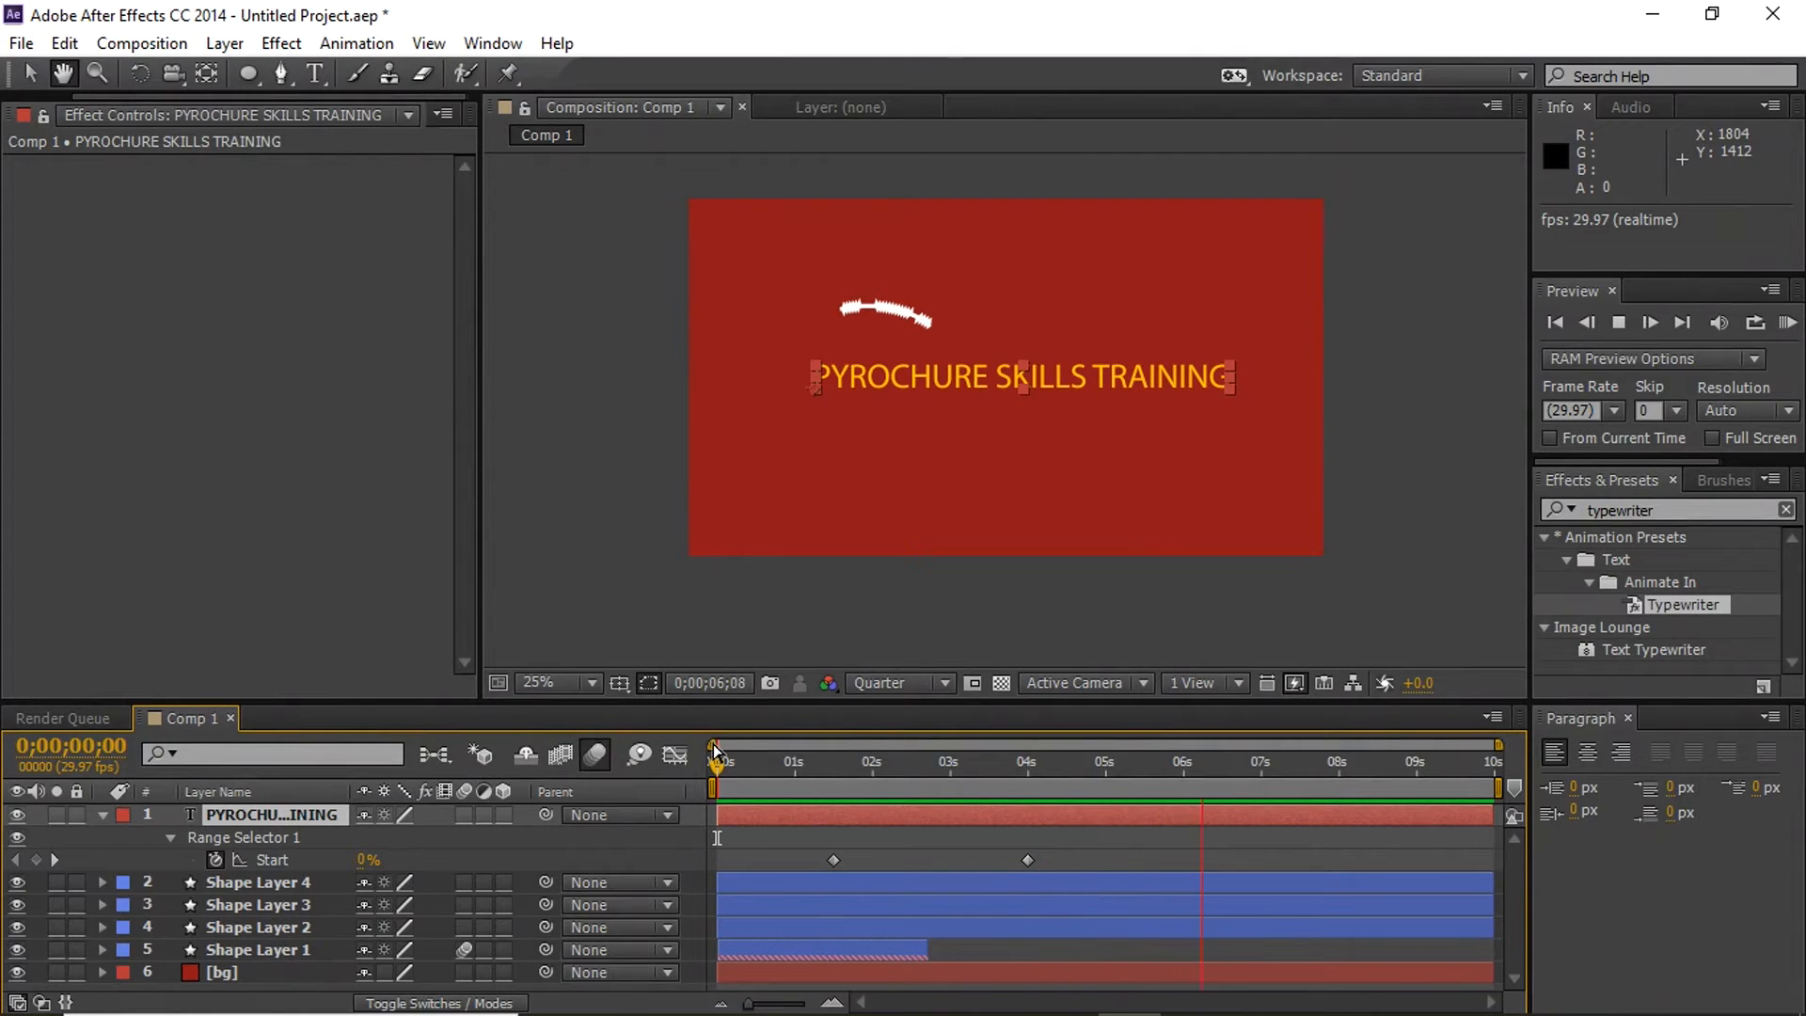
pyautogui.press('space')
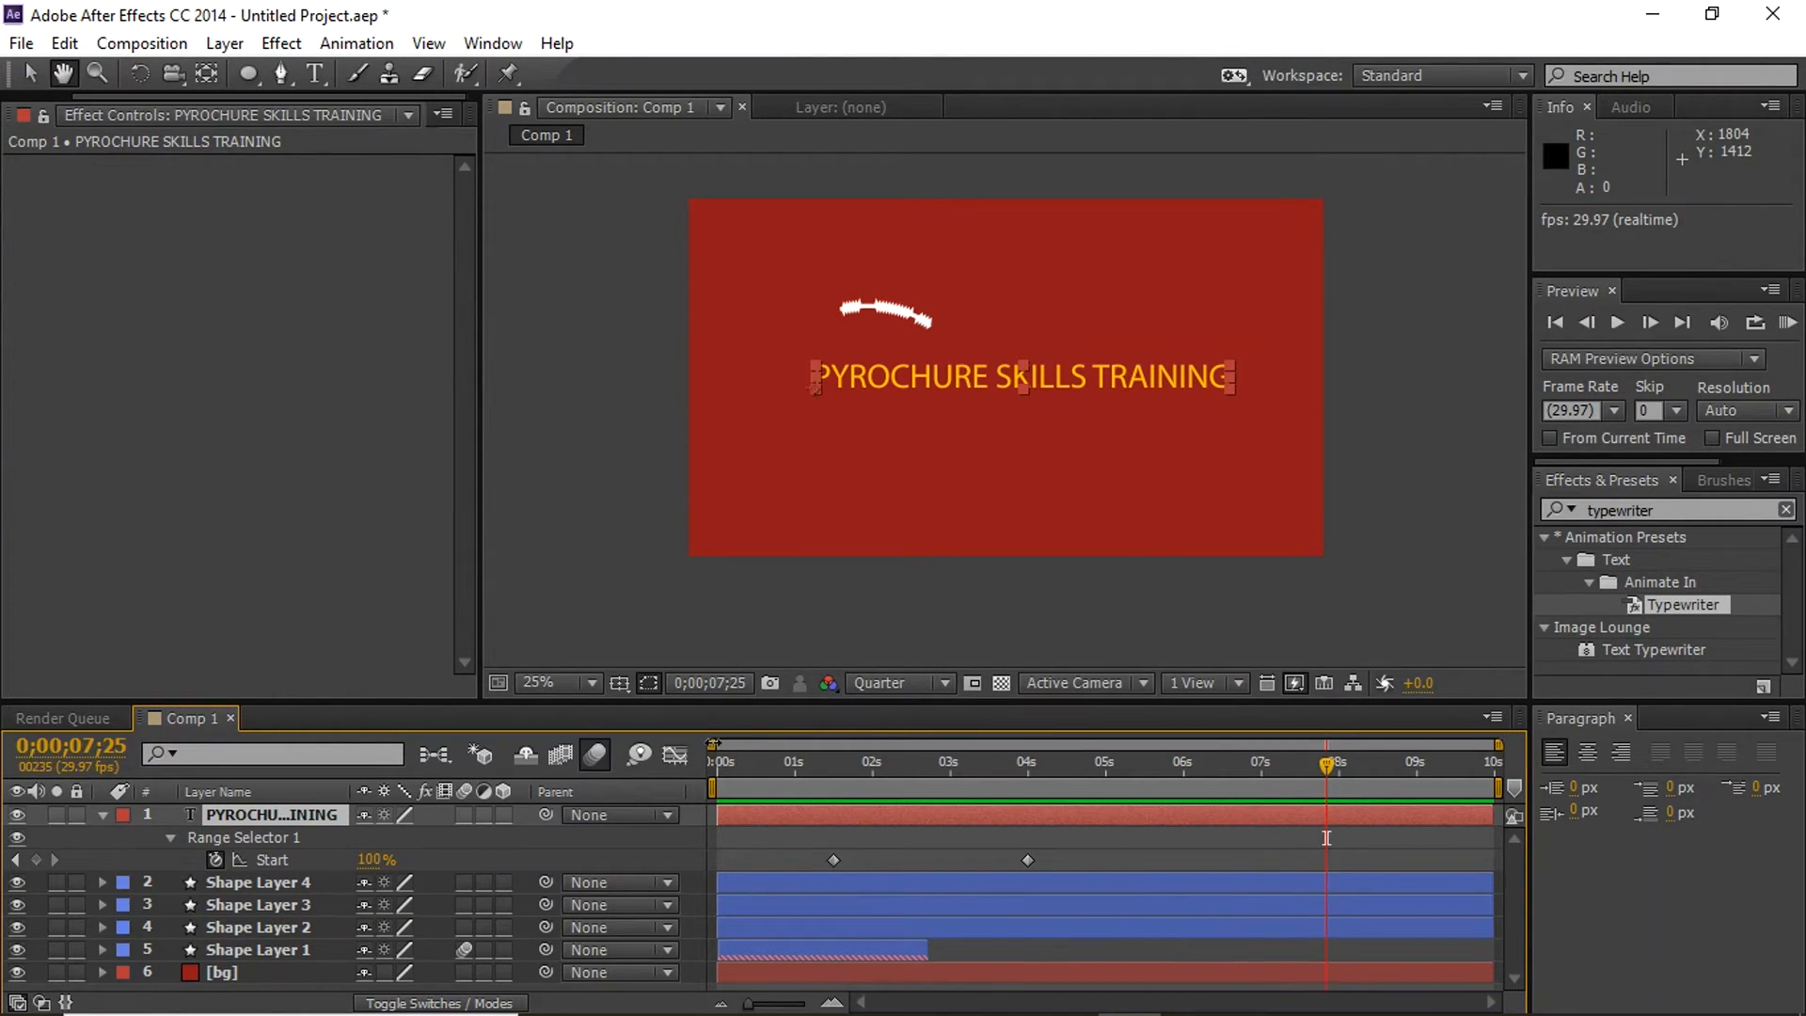